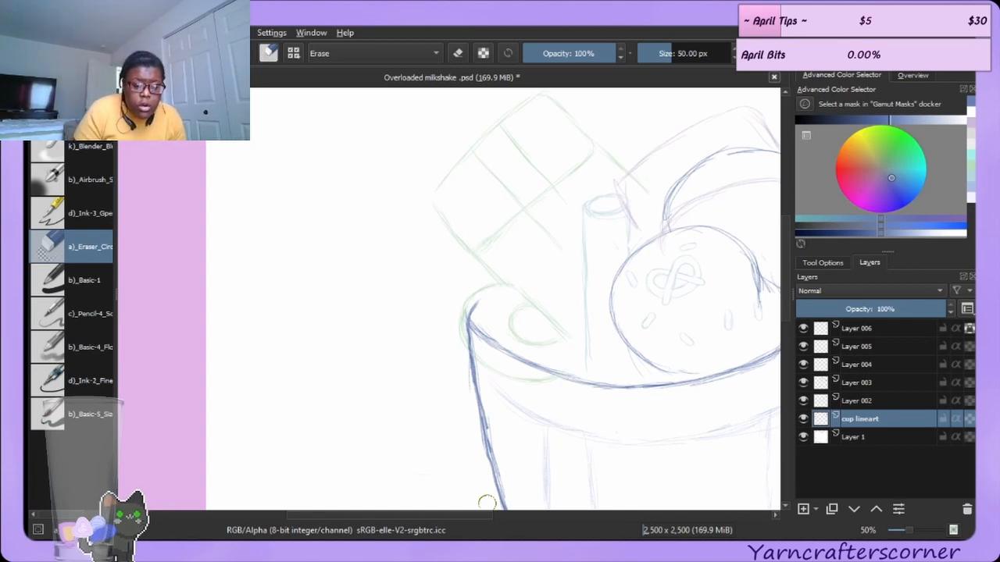
Try erasing a short stretch of the cup's rim line on the cup lineart layer.
key(e)
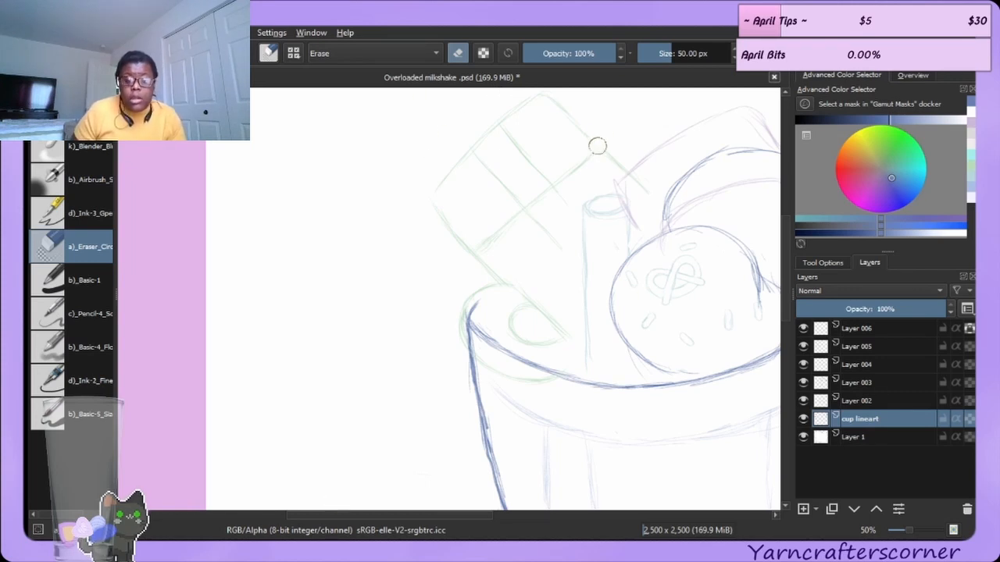
key(ctrl+minus)
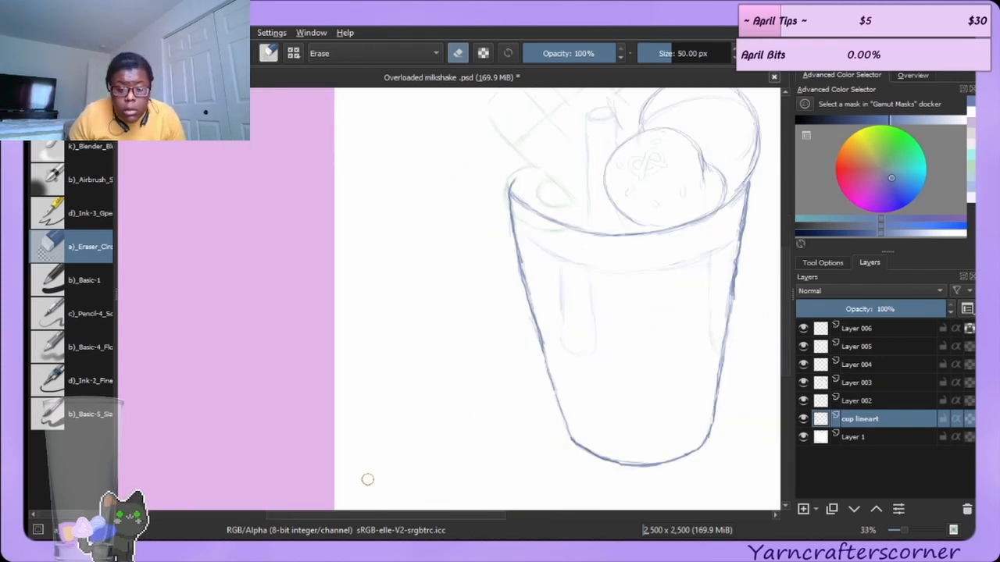
drag(386, 512, 458, 512)
scroll(572, 319, up, 2)
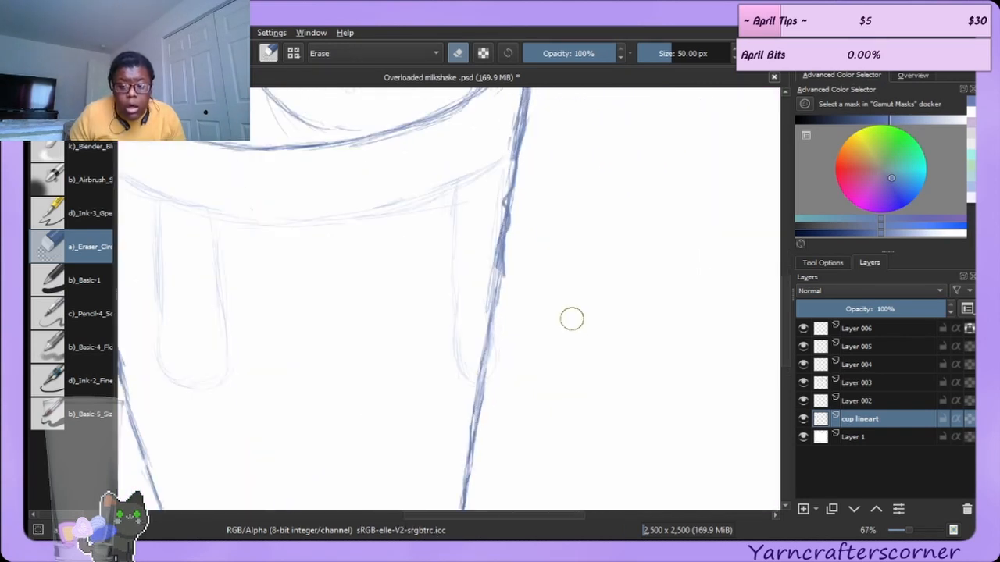
scroll(571, 318, down, 3)
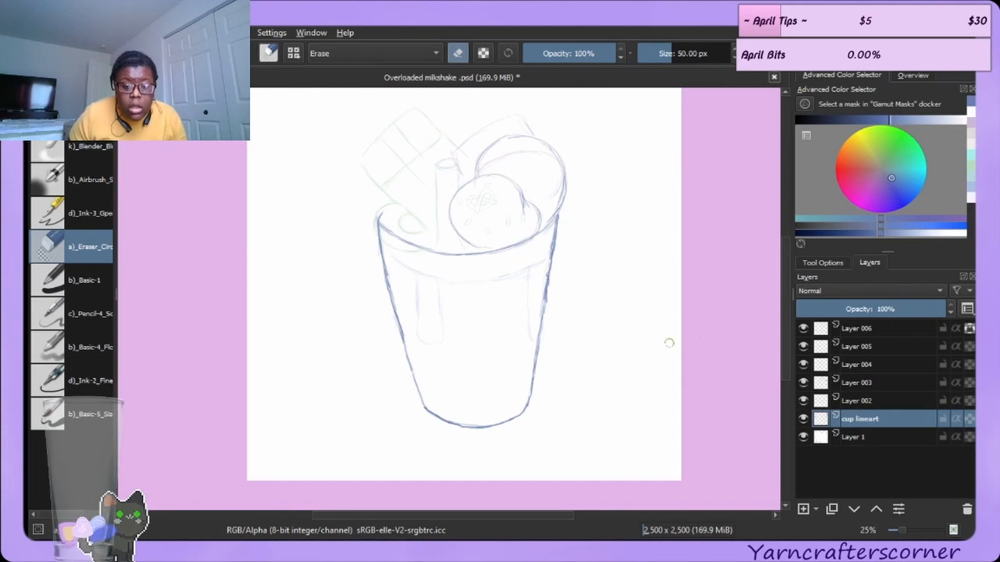
mouse_move(785, 294)
mouse_down()
mouse_move(786, 274)
mouse_move(785, 284)
mouse_up()
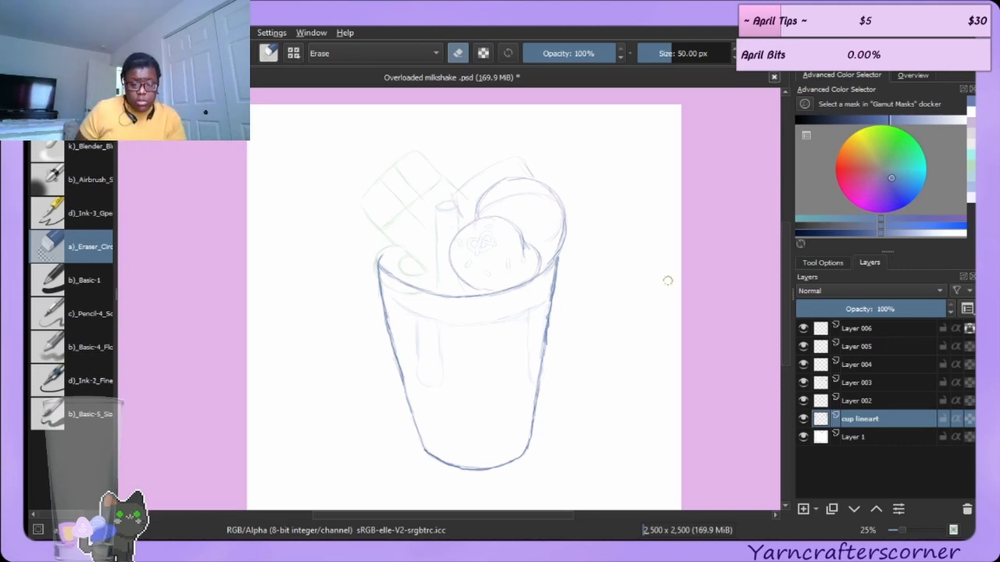
scroll(508, 363, up, 1)
scroll(508, 364, up, 1)
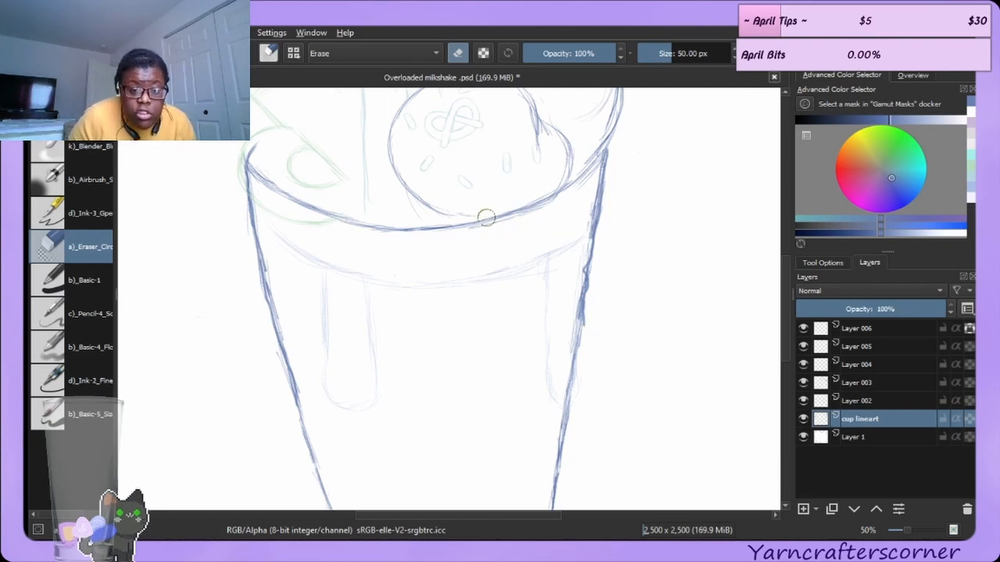
drag(487, 220, 514, 208)
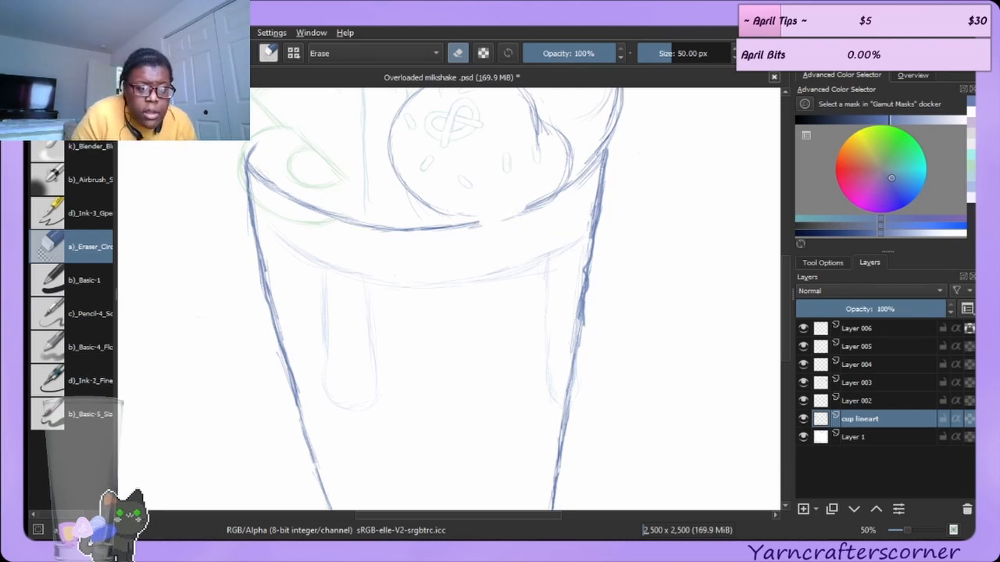
key(ctrl+z)
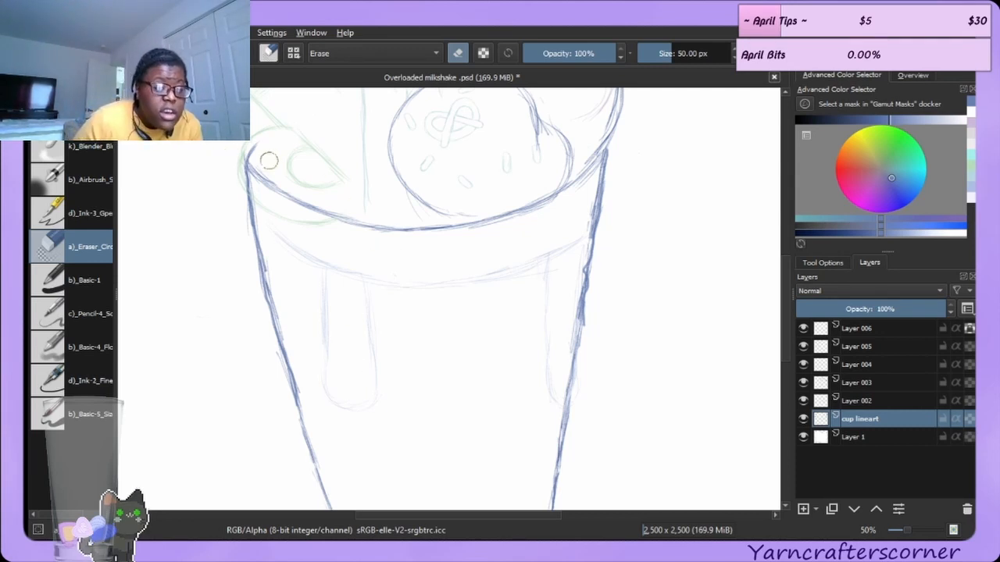
Redraw the right and left parts of the cup's rim with several curved brush strokes on the cup lineart layer.
key(e)
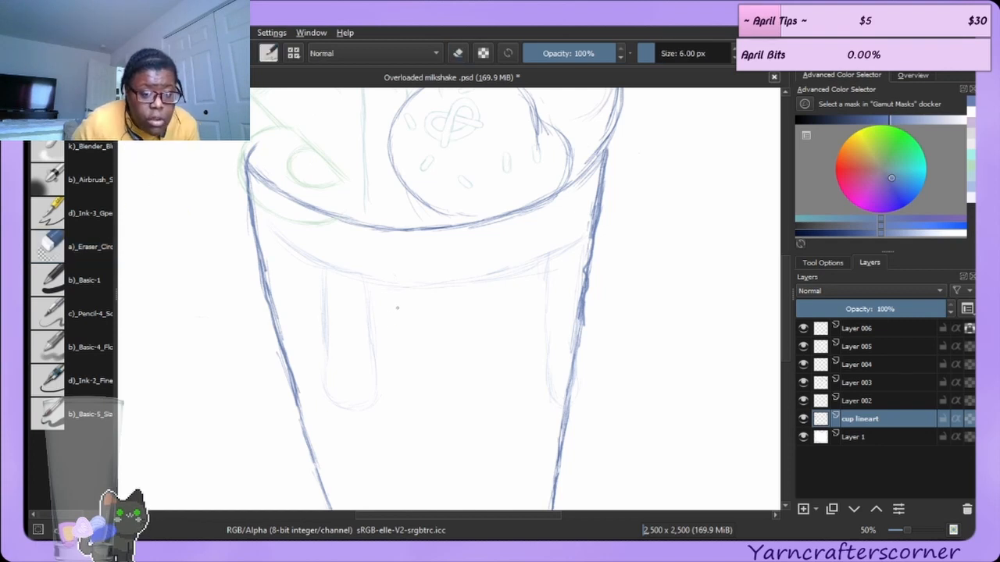
mouse_move(386, 355)
mouse_down()
mouse_move(456, 340)
mouse_move(492, 360)
mouse_move(520, 399)
mouse_up()
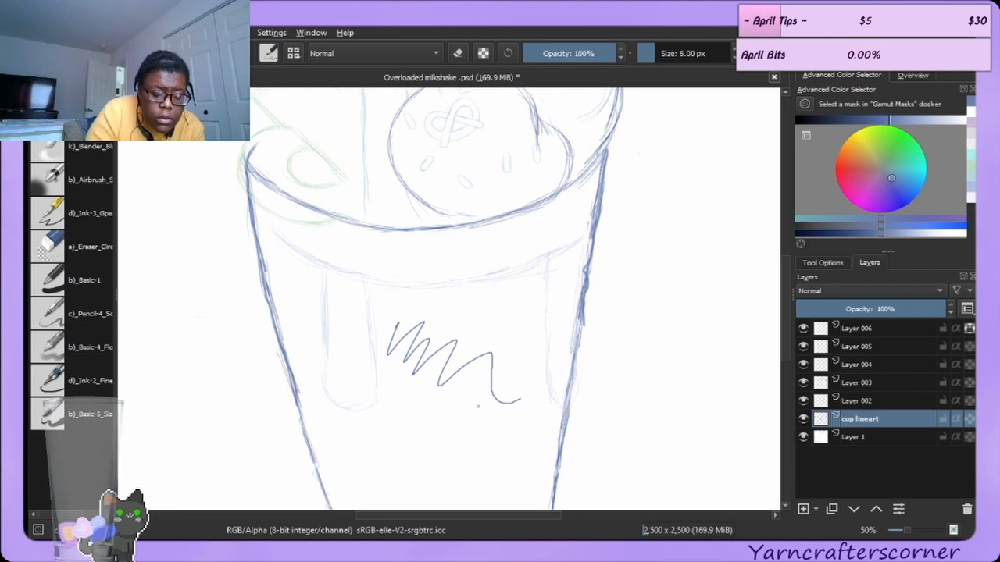
key(ctrl+z)
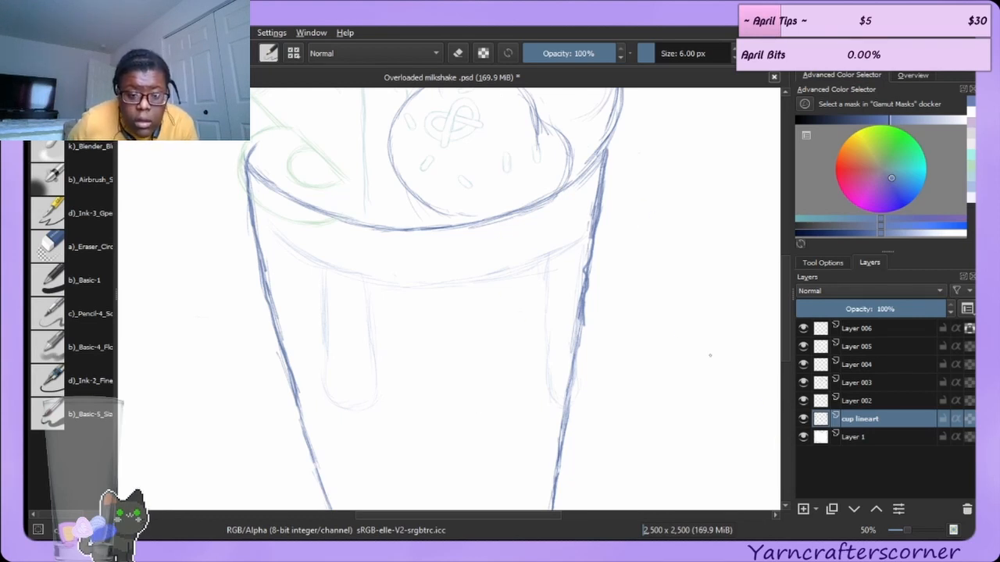
drag(512, 213, 605, 161)
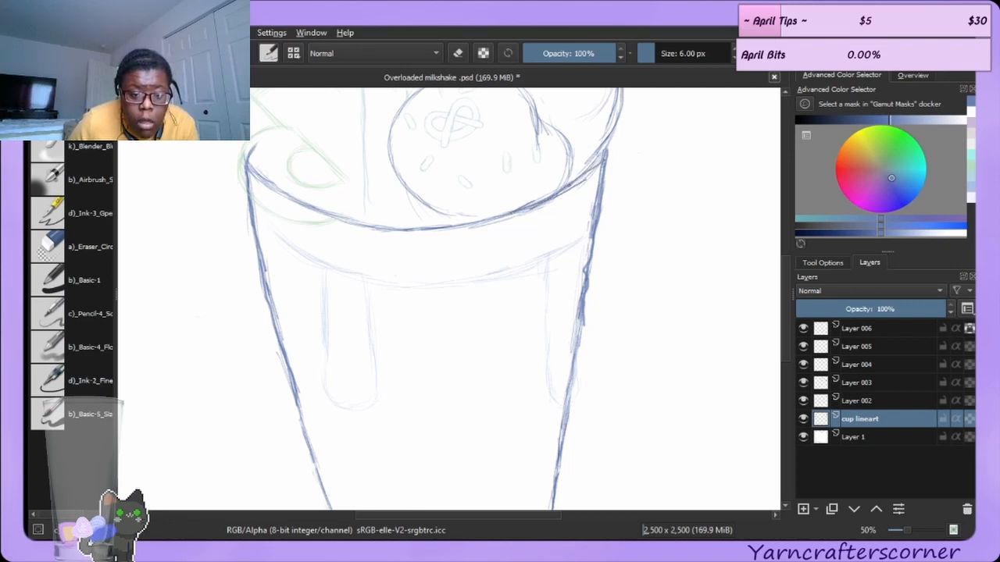
drag(567, 189, 605, 157)
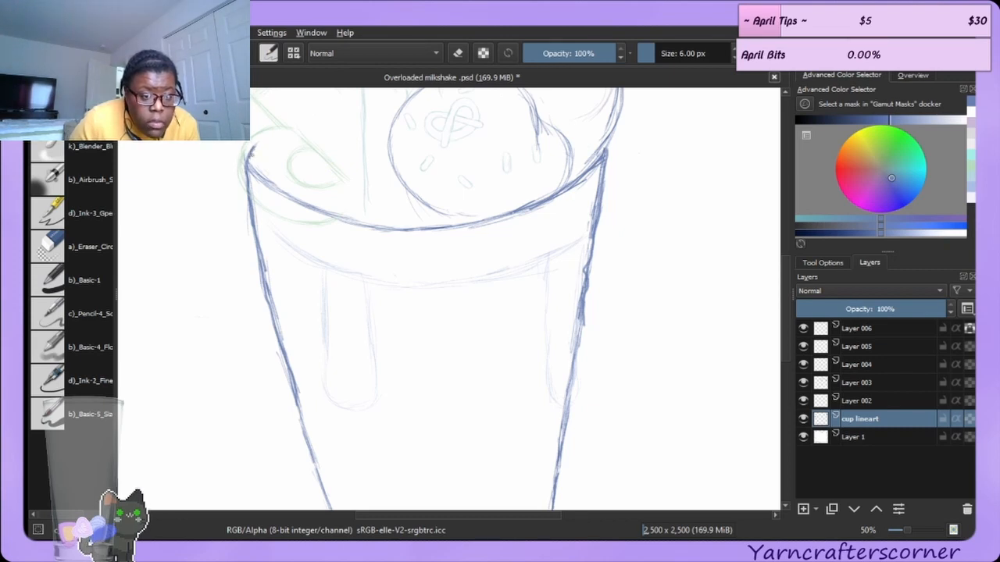
mouse_move(250, 166)
mouse_down()
mouse_move(282, 201)
mouse_move(283, 187)
mouse_move(284, 201)
mouse_move(329, 219)
mouse_up()
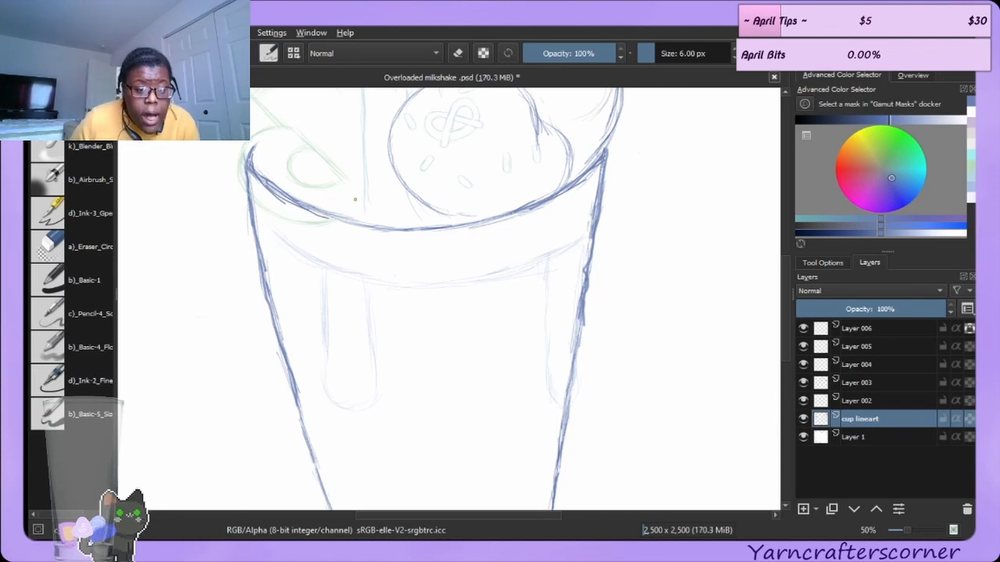
mouse_move(306, 206)
mouse_down()
mouse_move(369, 233)
mouse_move(465, 215)
mouse_up()
mouse_move(399, 228)
mouse_down()
mouse_move(509, 220)
mouse_move(525, 209)
mouse_up()
drag(464, 223, 516, 211)
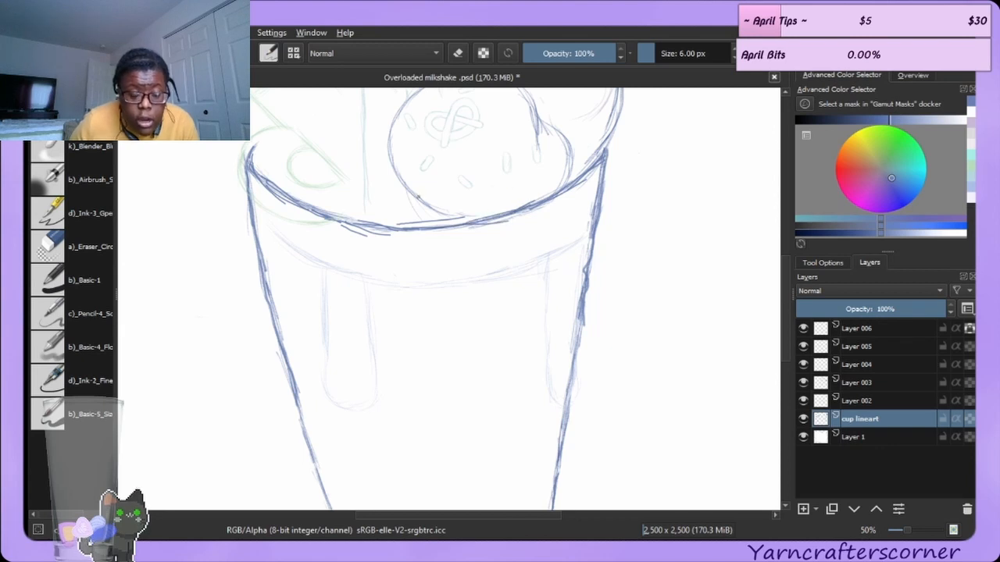
Undo the last rim stroke and erase a small overlapping bit of the rim with the eraser brush.
click(78, 245)
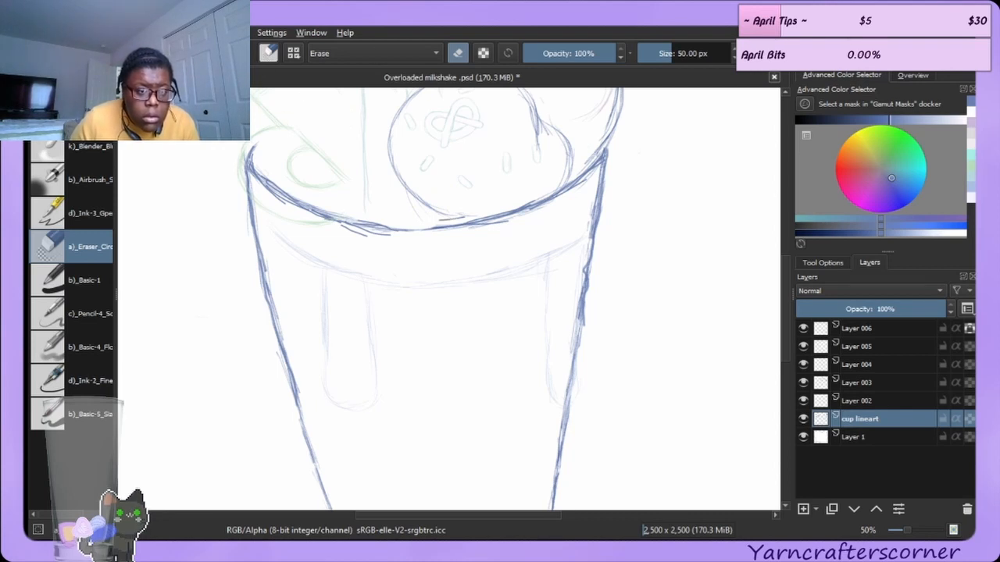
key(ctrl+z)
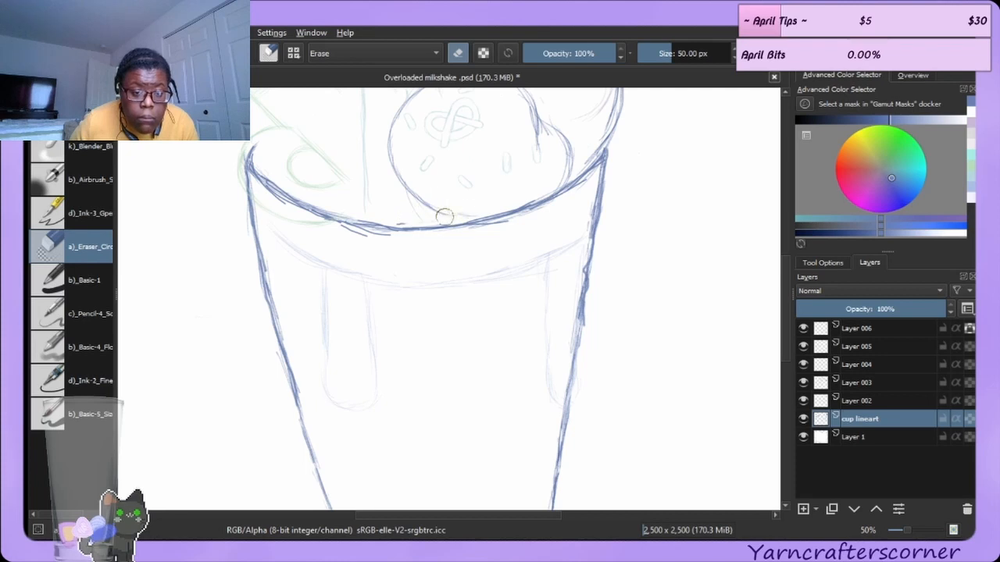
drag(413, 219, 403, 221)
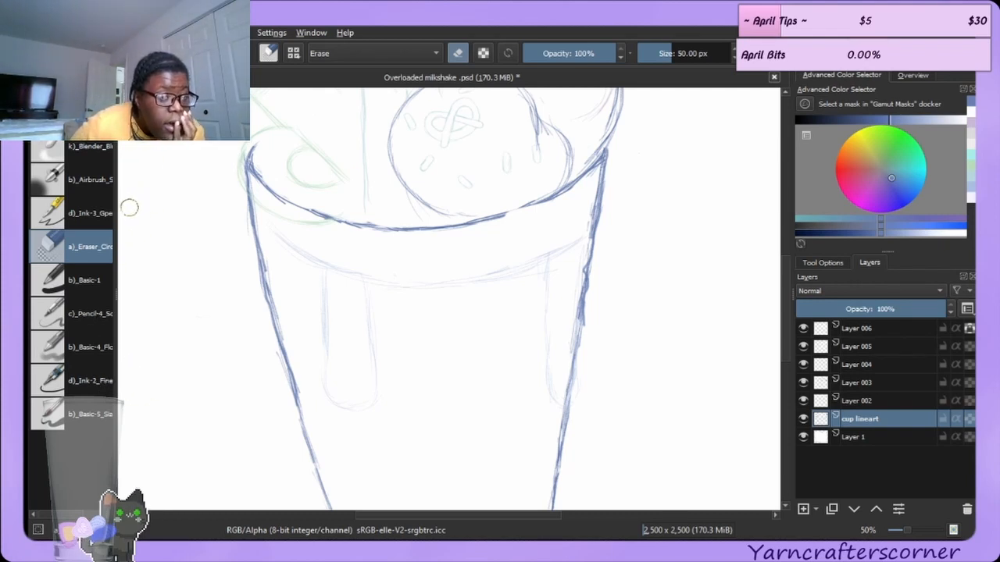
key(e)
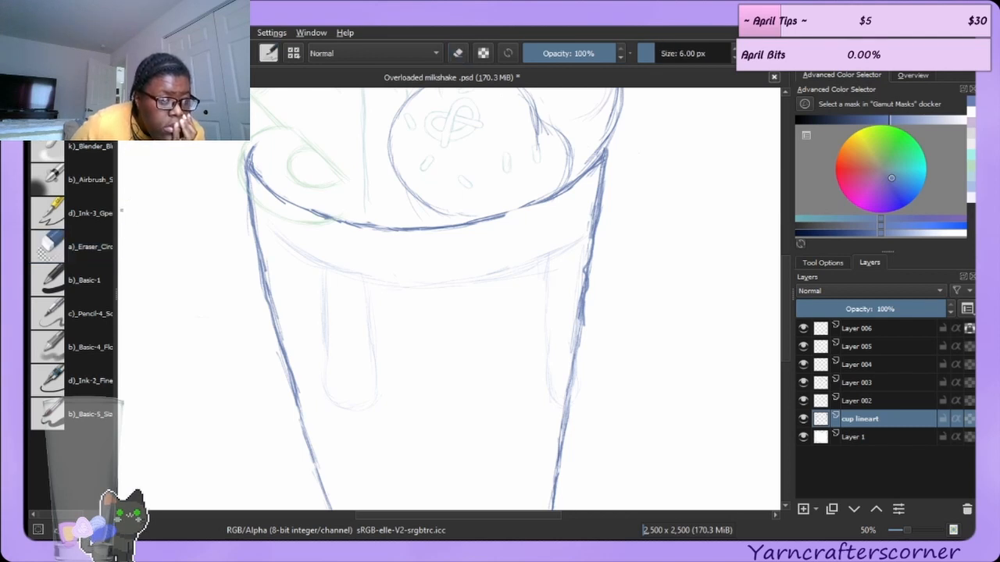
mouse_move(140, 225)
mouse_down()
mouse_move(142, 252)
mouse_move(167, 255)
mouse_up()
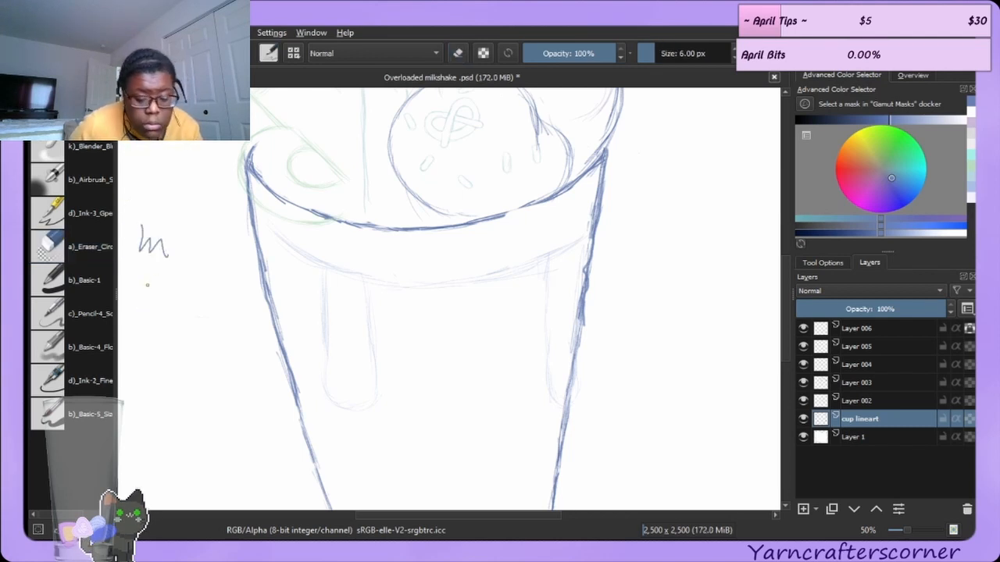
key(ctrl+z)
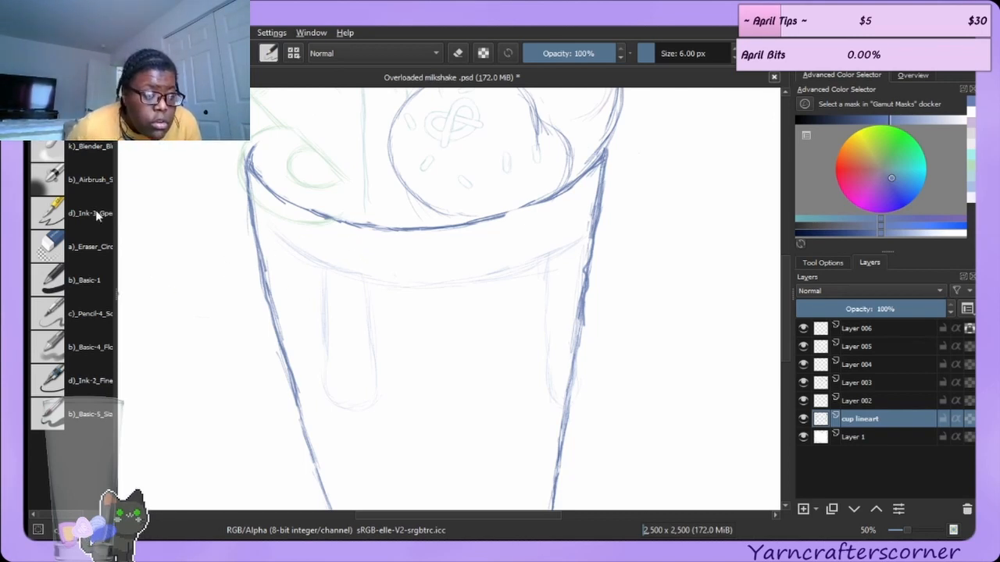
Erase stray sketch lines along the inner left and right sides of the cup with the eraser brush.
click(90, 247)
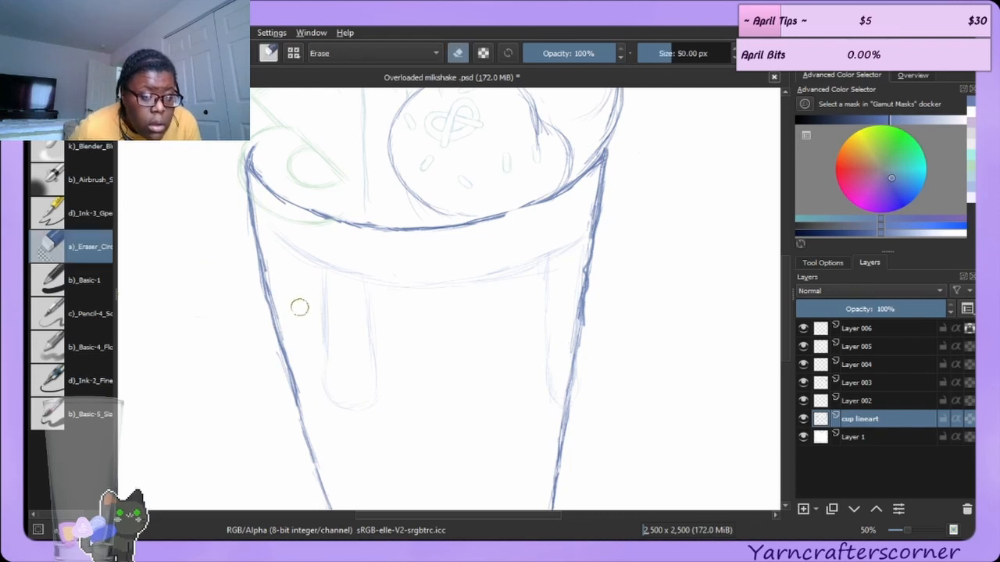
drag(280, 288, 311, 401)
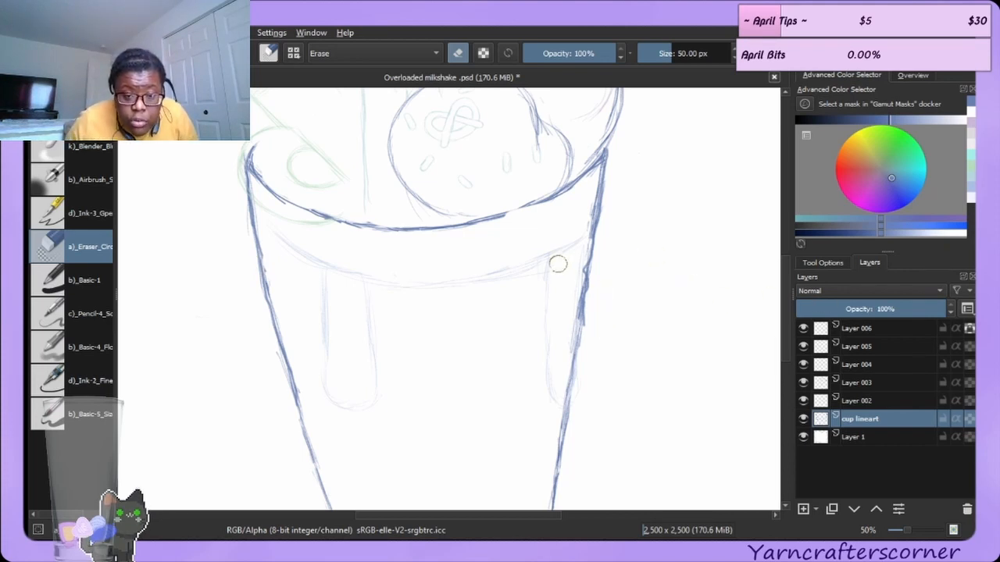
drag(577, 259, 563, 340)
drag(596, 301, 587, 330)
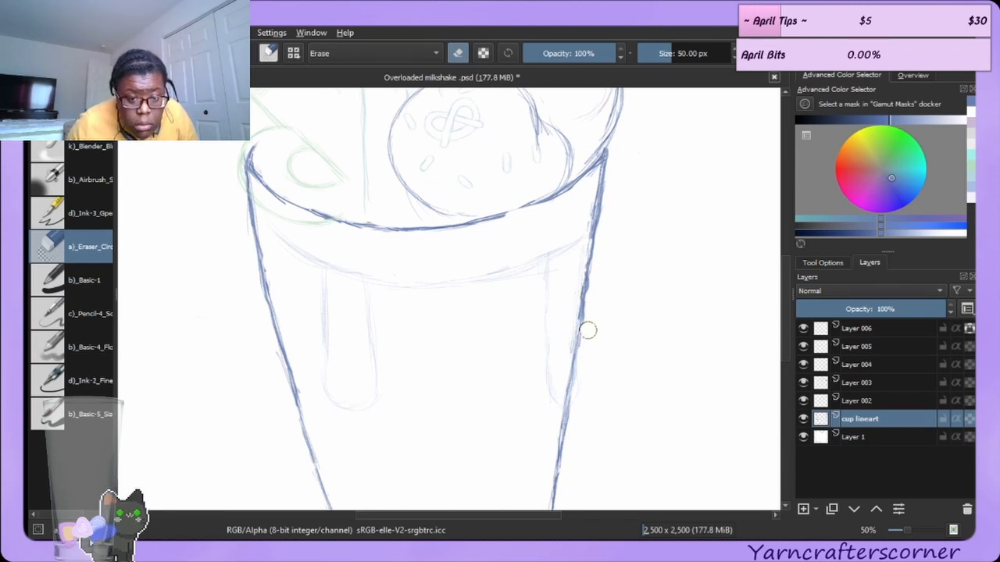
drag(596, 282, 583, 384)
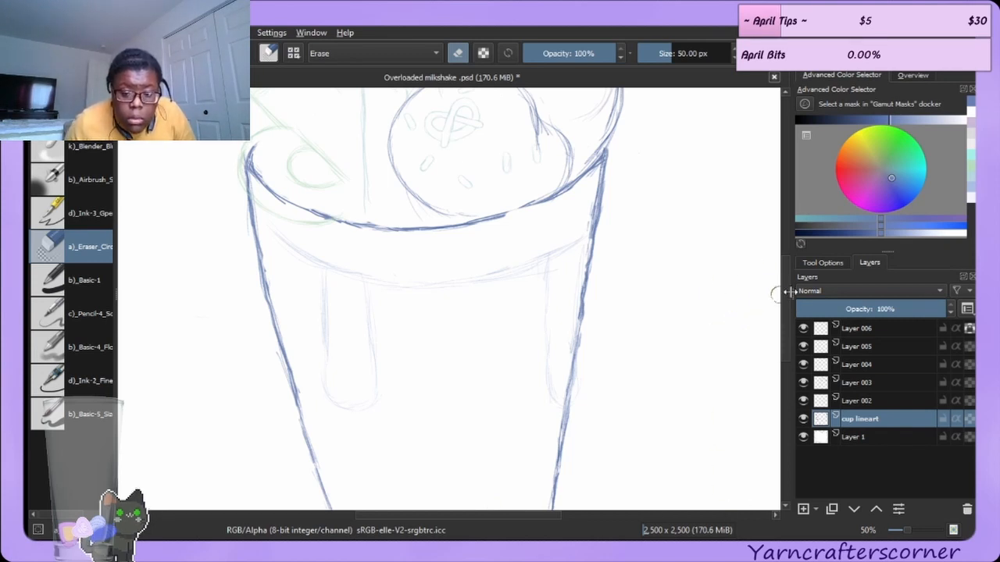
Erase stray marks along the cup's bottom curve.
scroll(787, 312, down, 5)
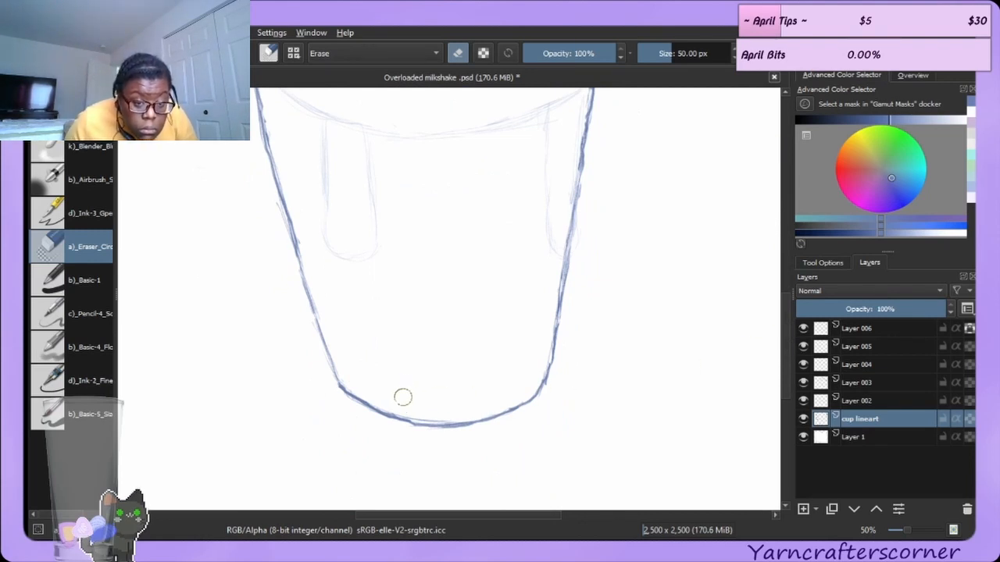
drag(407, 411, 446, 414)
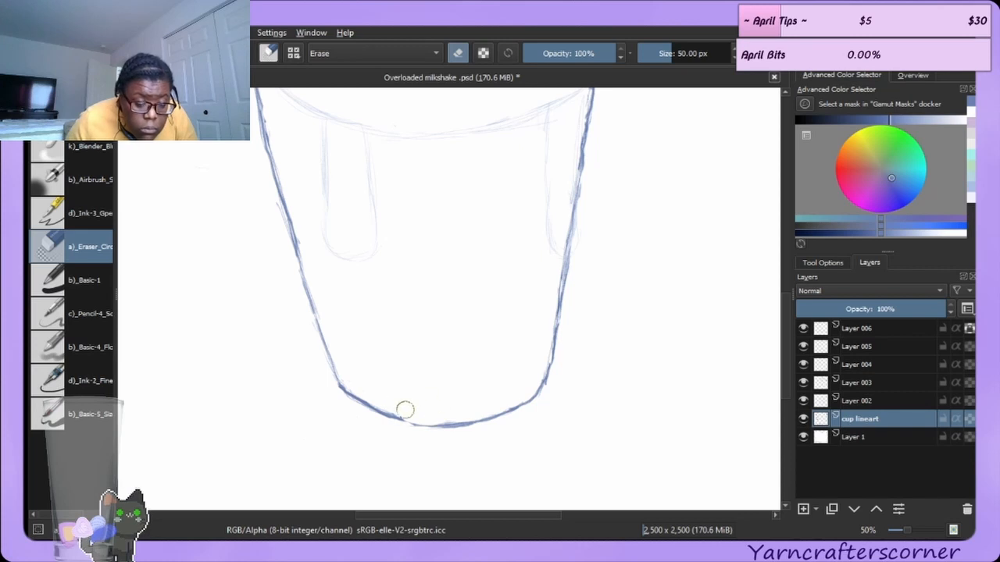
key(e)
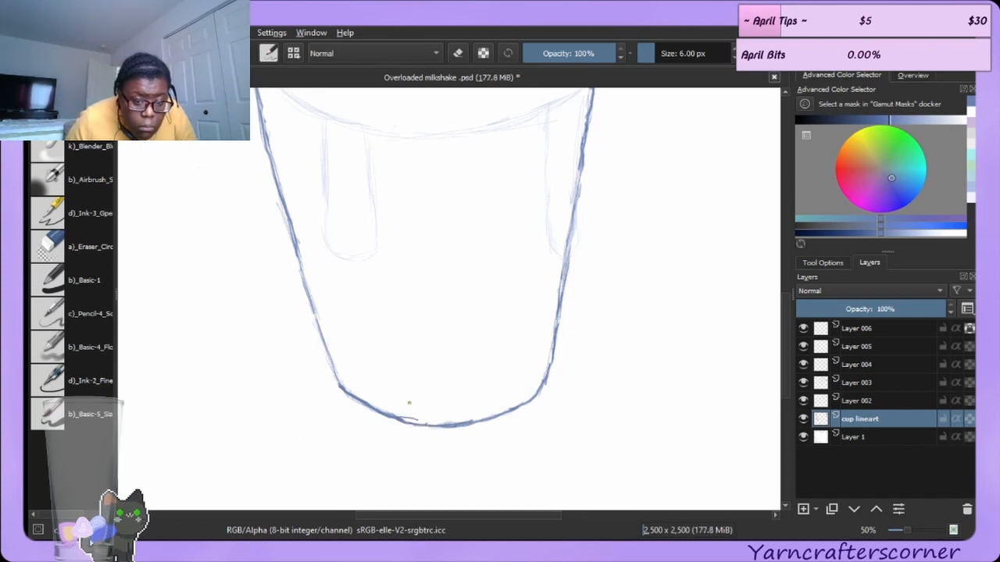
click(109, 250)
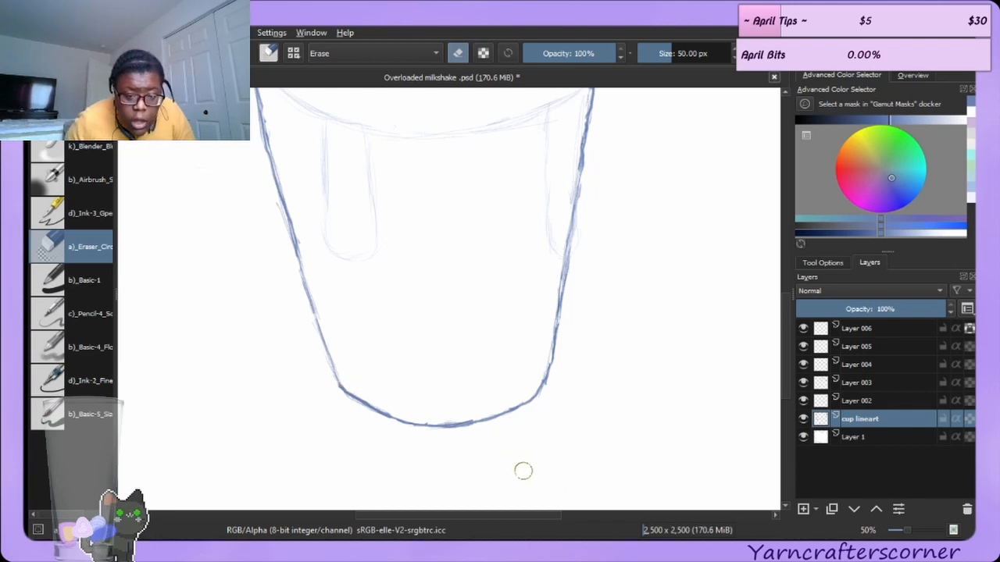
mouse_move(460, 411)
mouse_down()
mouse_move(447, 416)
mouse_move(469, 414)
mouse_up()
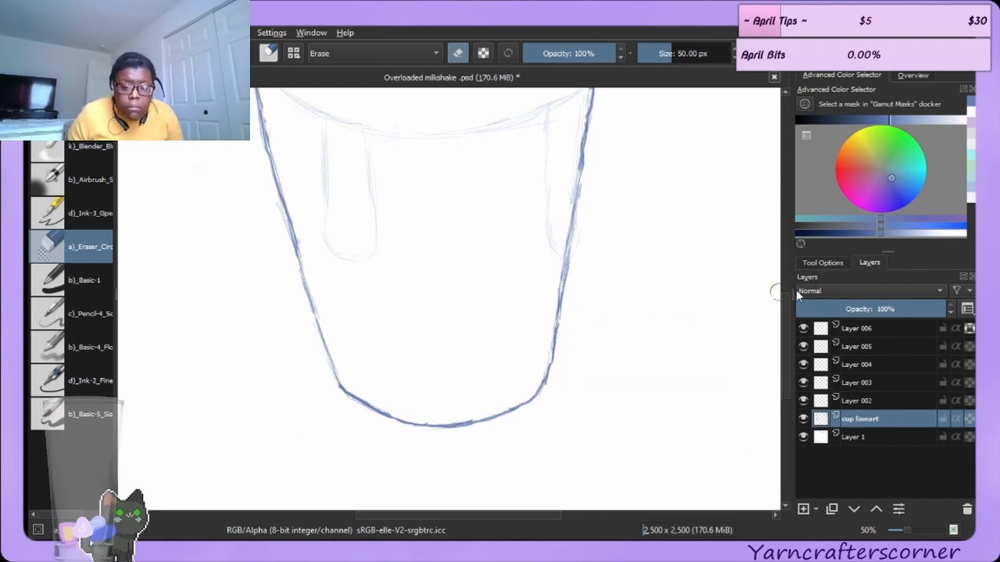
Erase a short gap into the cup's bottom outline near its right corner.
scroll(786, 304, up, 3)
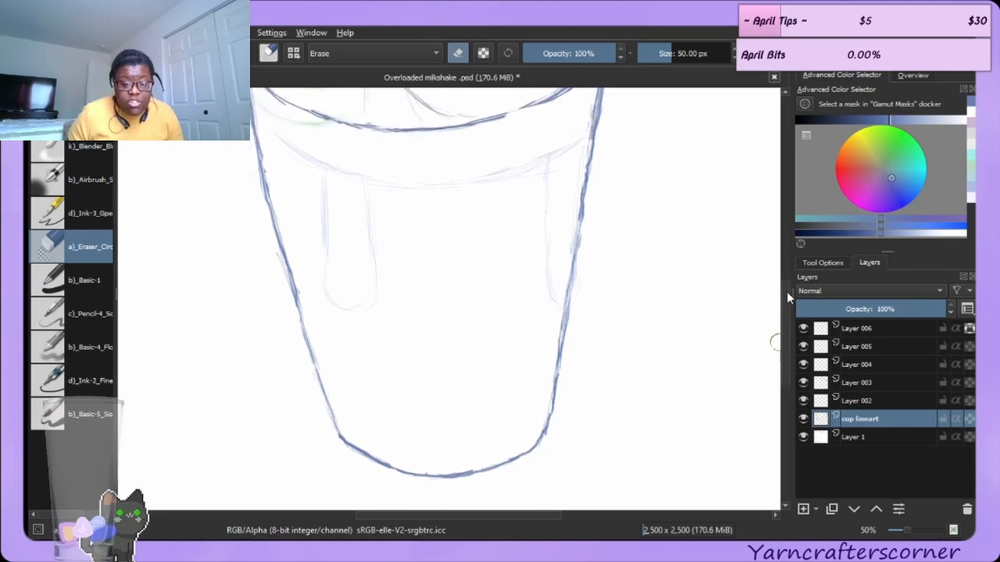
drag(785, 284, 787, 315)
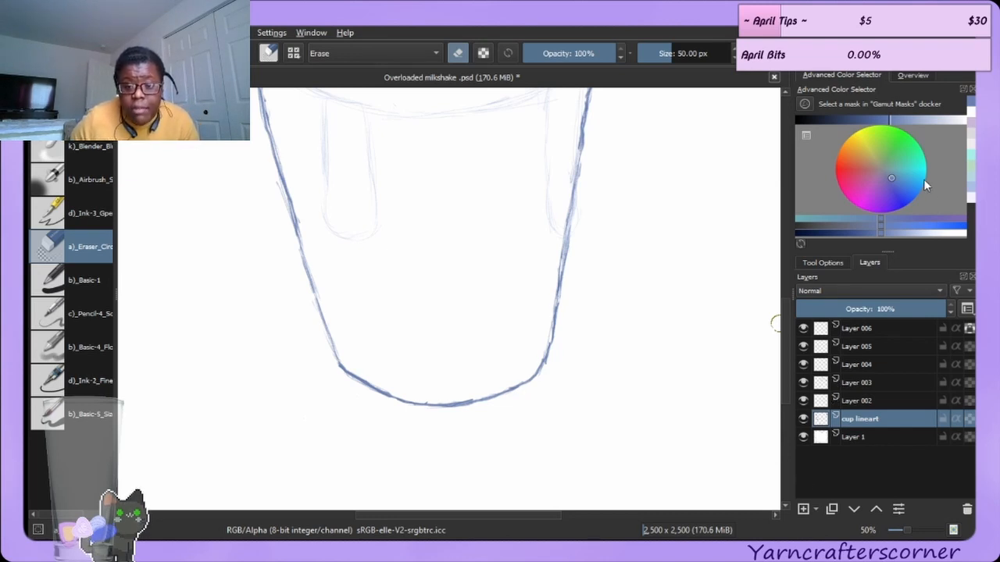
click(911, 75)
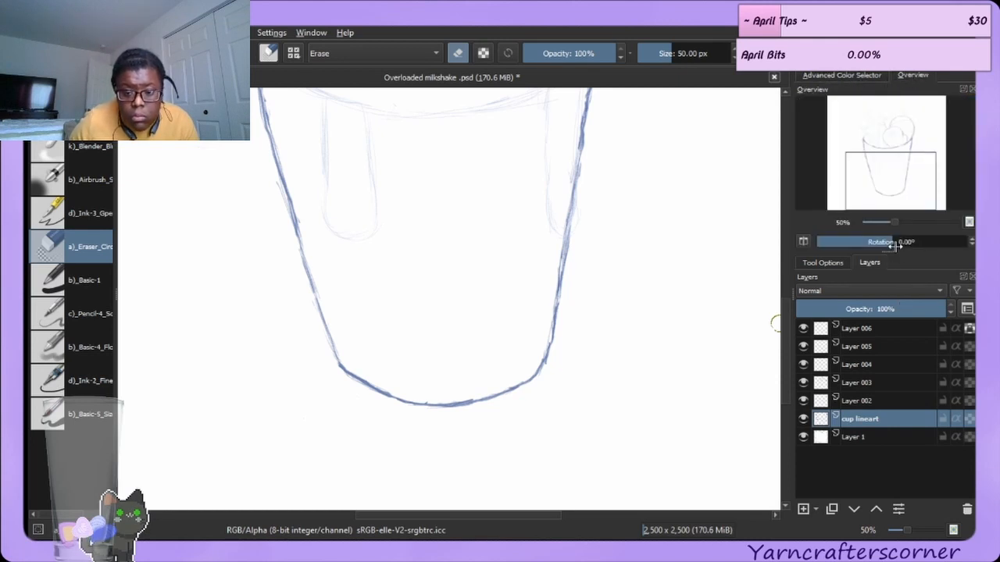
drag(895, 242, 921, 243)
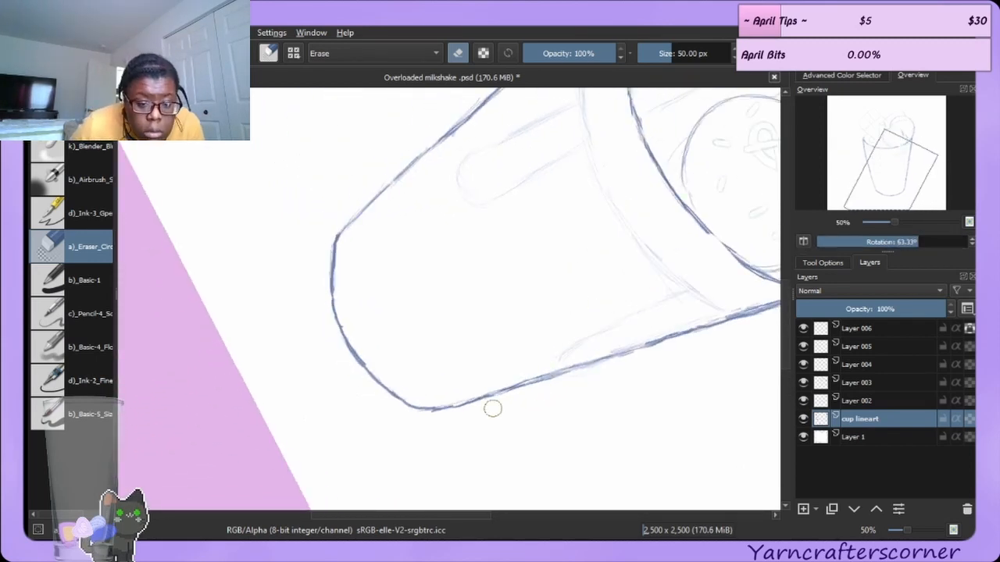
drag(466, 404, 482, 393)
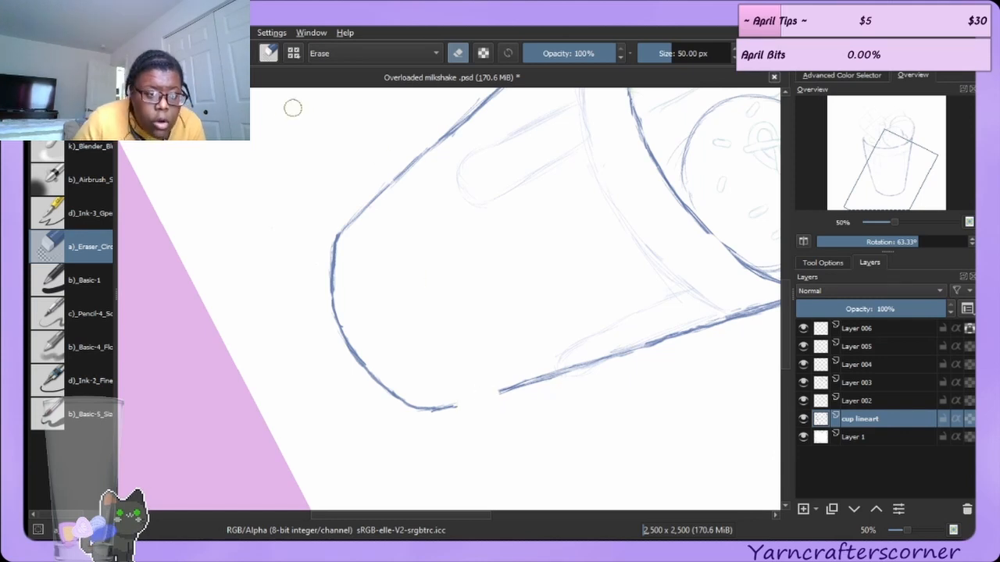
Undo the gap erased in the cup's bottom outline and erase a small stray mark near its right corner instead.
key(ctrl+z)
key(e)
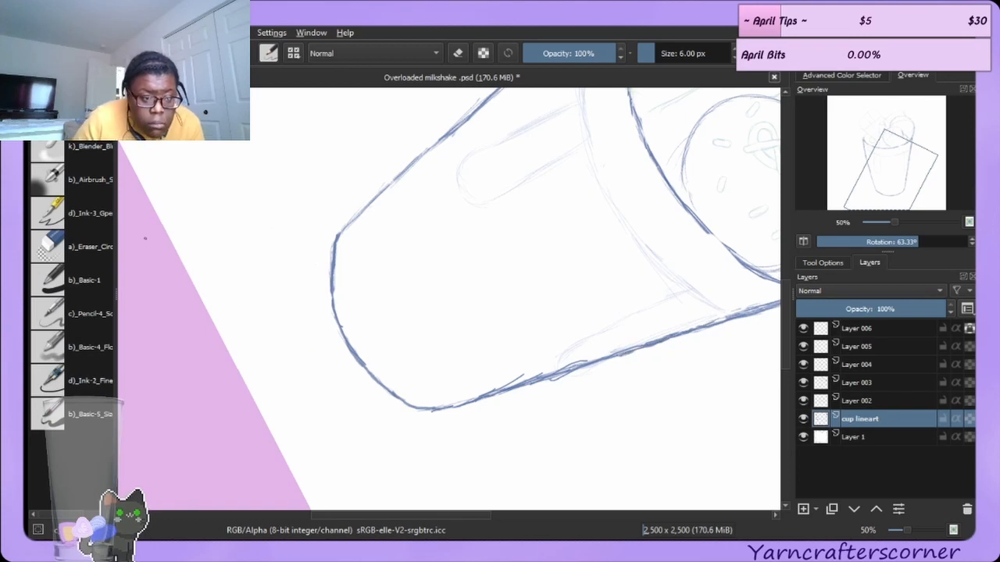
click(96, 247)
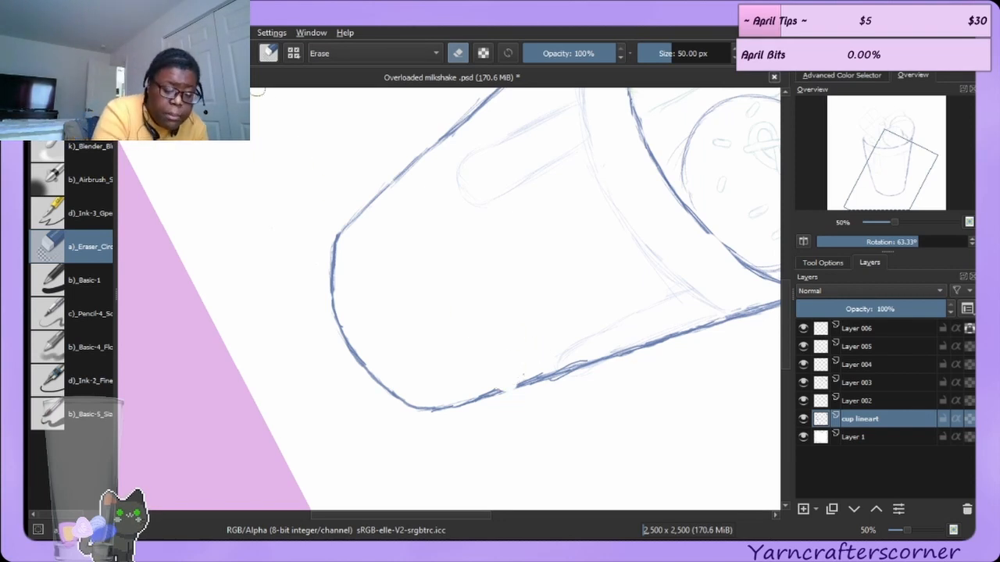
key(ctrl+z)
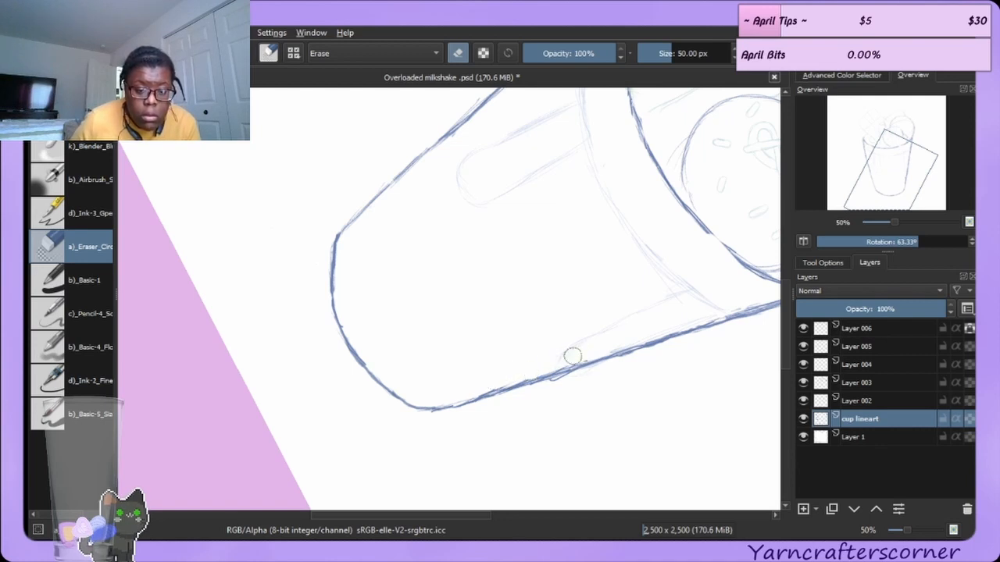
drag(581, 389, 542, 393)
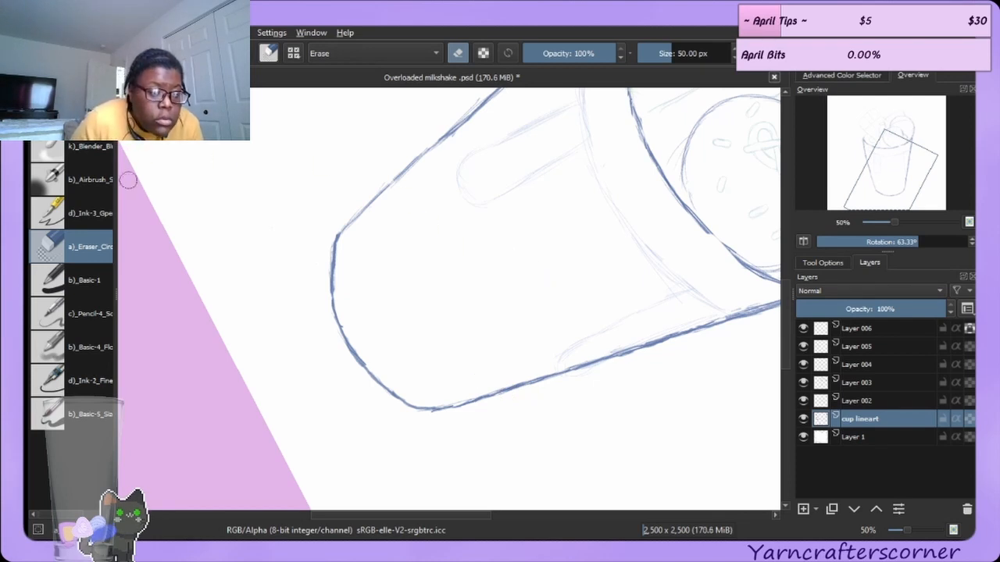
Undo the recent rough strokes along the cup's upper left edge.
key(e)
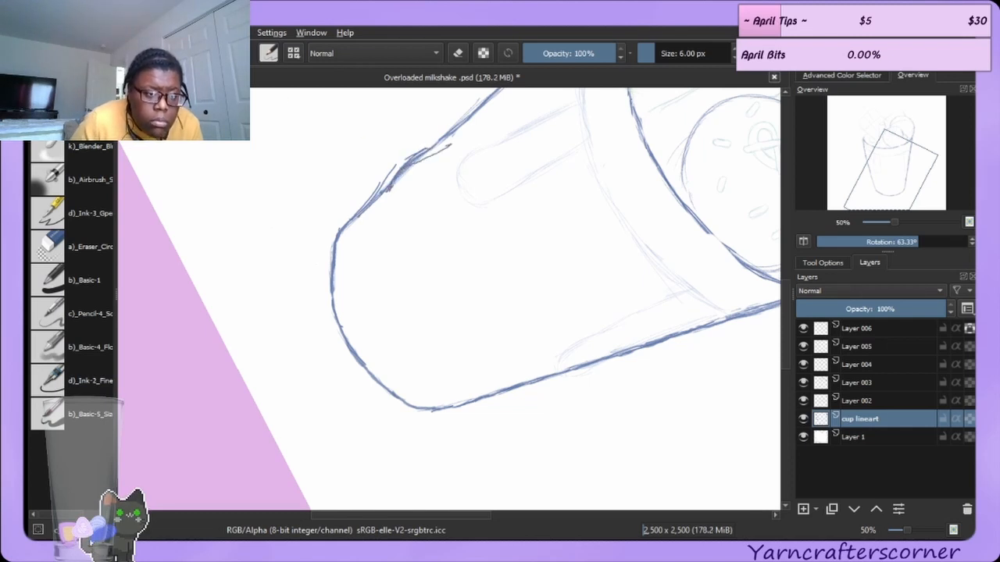
key(ctrl+z)
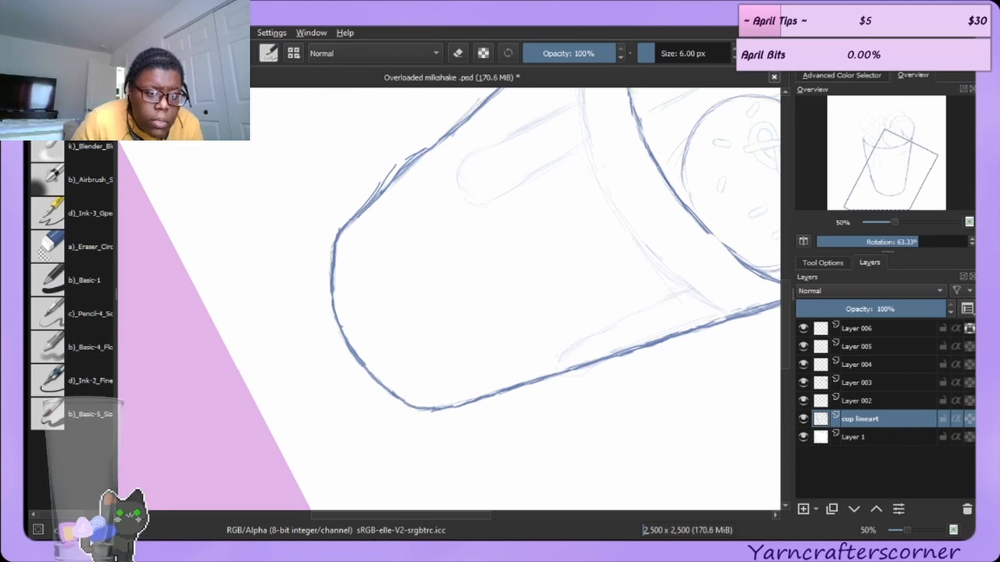
key(ctrl+z)
key(ctrl+z)
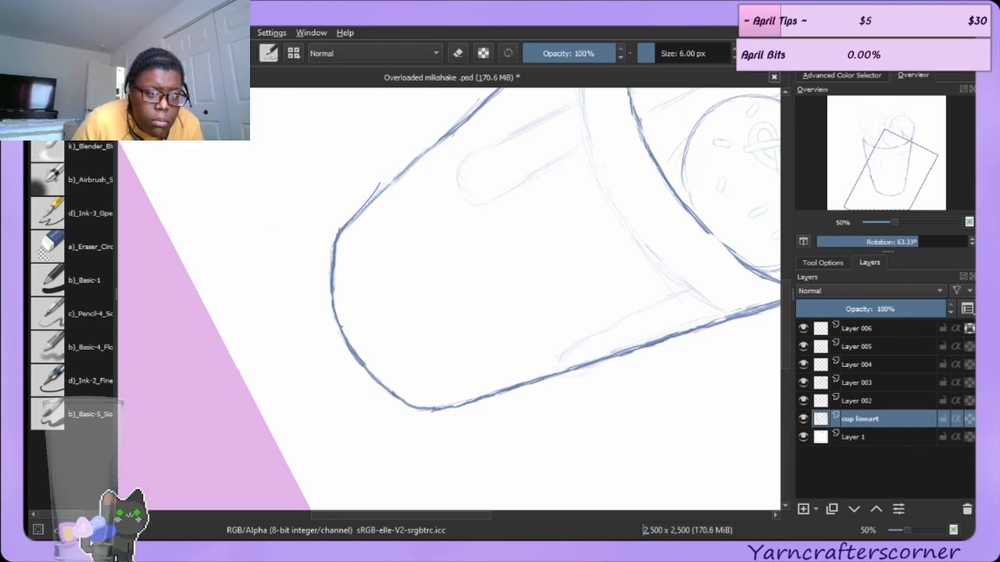
key(ctrl+z)
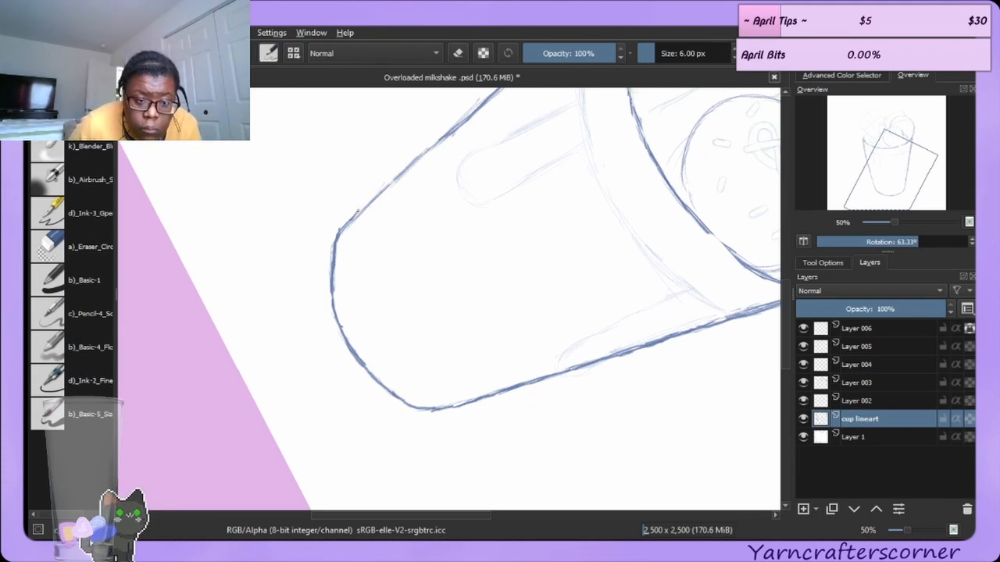
Redraw the cup's upper left edge, erasing the rough section and closing the gap with a new stroke.
mouse_move(353, 220)
mouse_down()
mouse_move(395, 174)
mouse_move(404, 165)
mouse_move(384, 198)
mouse_move(431, 160)
mouse_move(384, 201)
mouse_move(413, 160)
mouse_move(440, 143)
mouse_up()
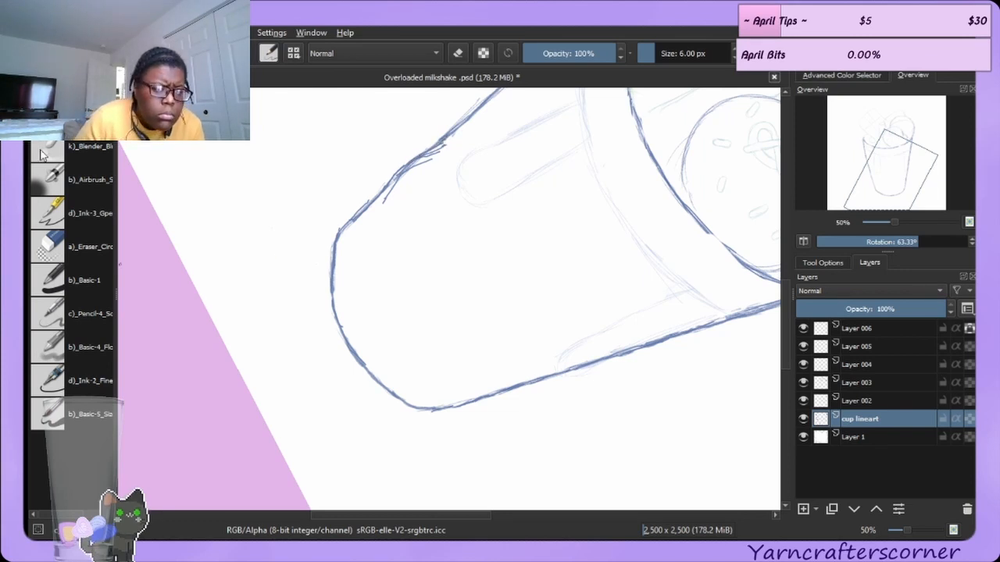
click(57, 237)
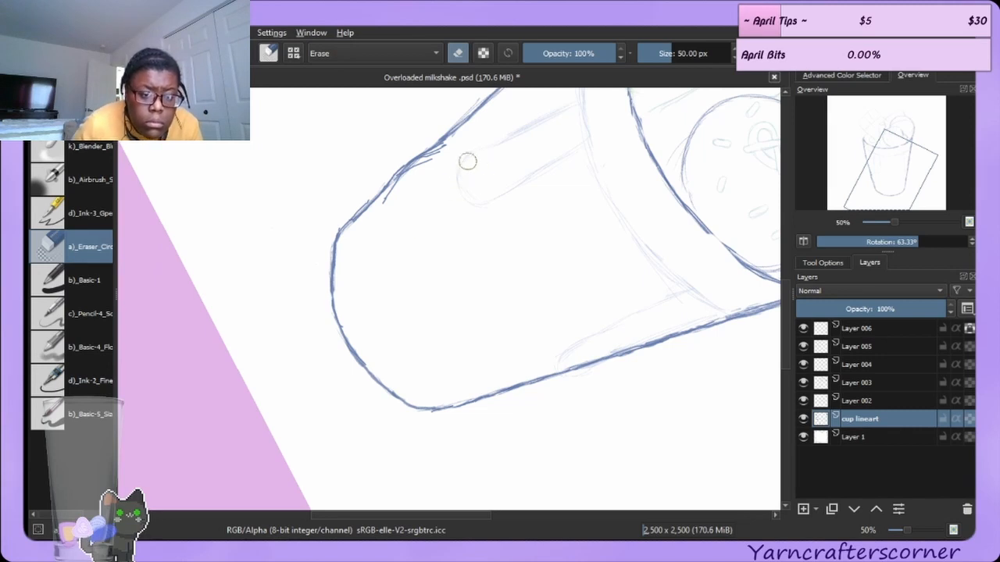
mouse_move(448, 145)
mouse_down()
mouse_move(419, 170)
mouse_move(427, 165)
mouse_move(398, 207)
mouse_move(419, 170)
mouse_move(399, 195)
mouse_move(410, 174)
mouse_move(368, 223)
mouse_up()
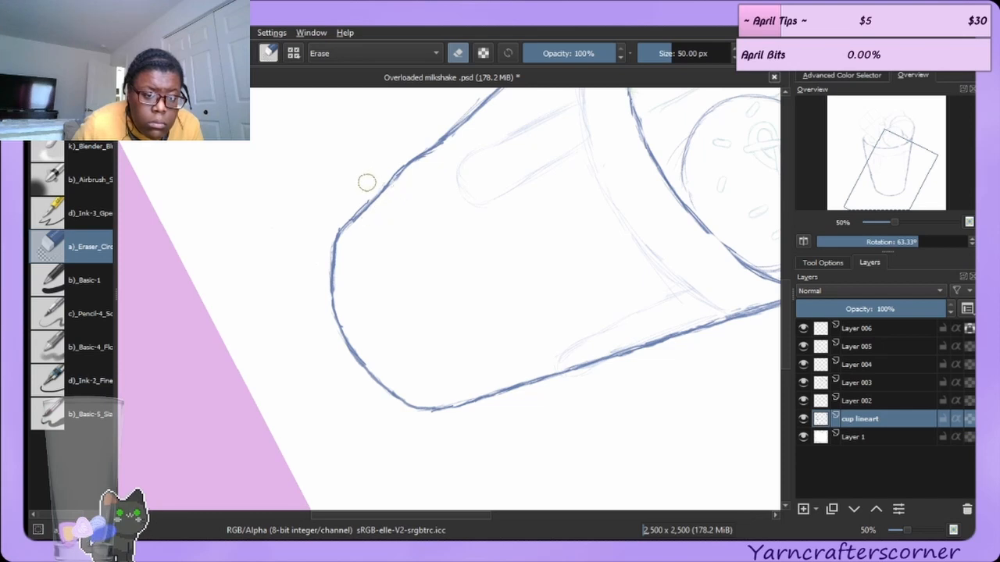
drag(391, 163, 395, 164)
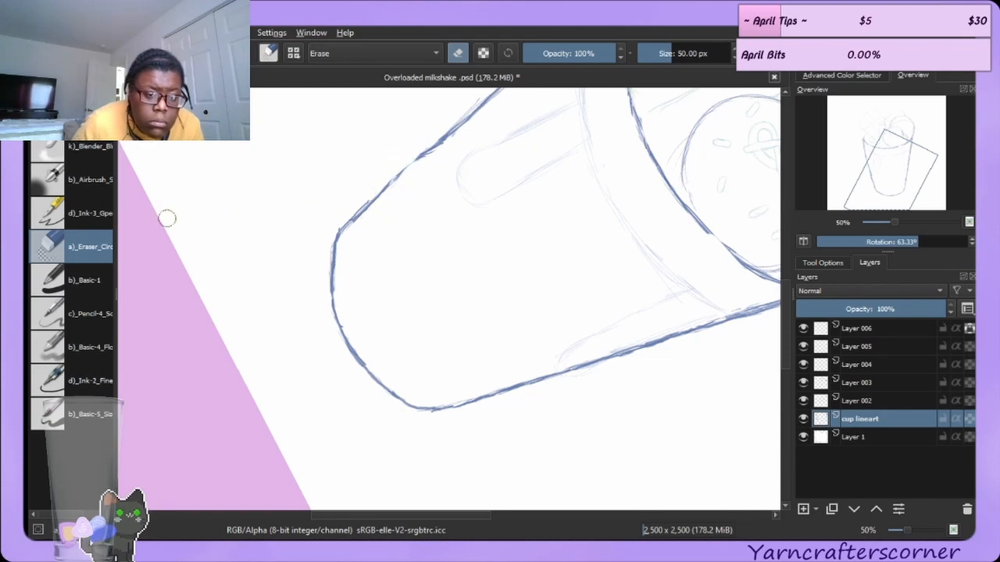
click(88, 114)
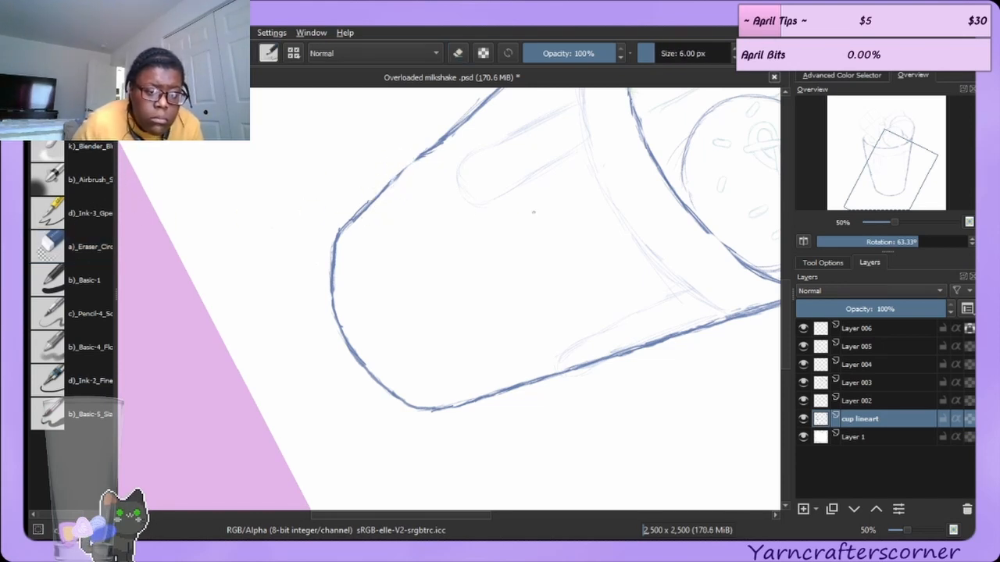
drag(389, 185, 411, 162)
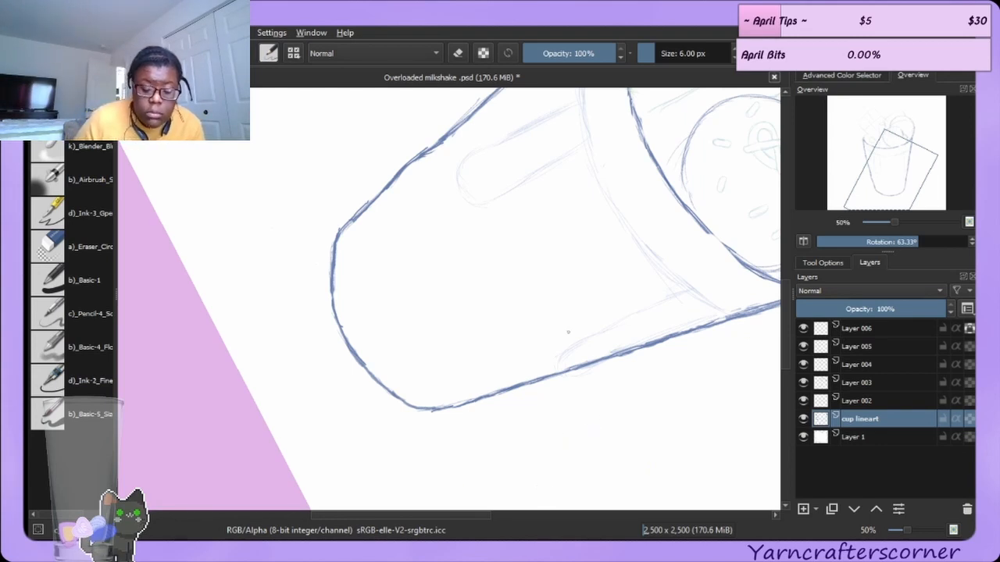
Rotate the canvas upright and redraw the right half of the cup's rim line.
drag(903, 241, 895, 242)
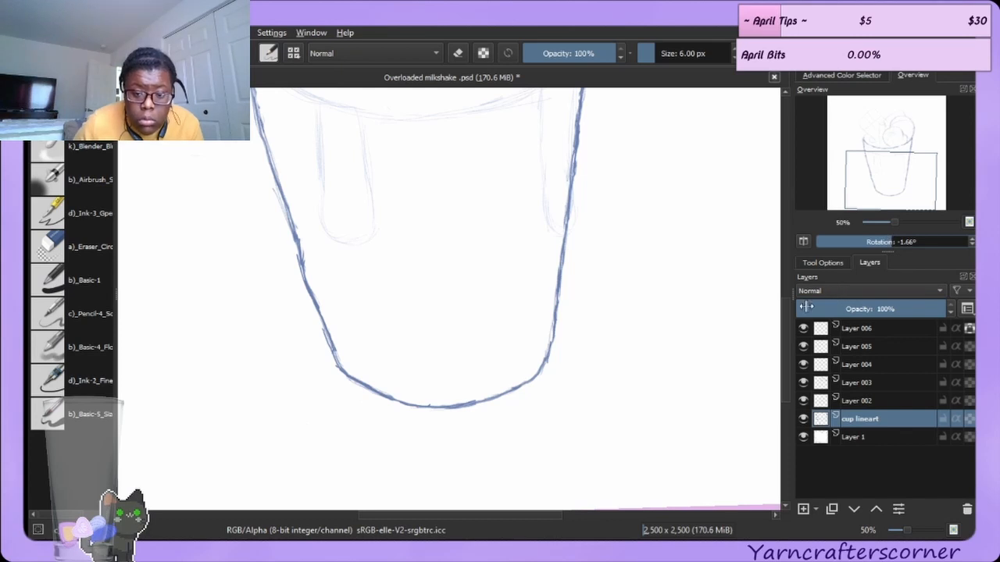
scroll(790, 285, up, 5)
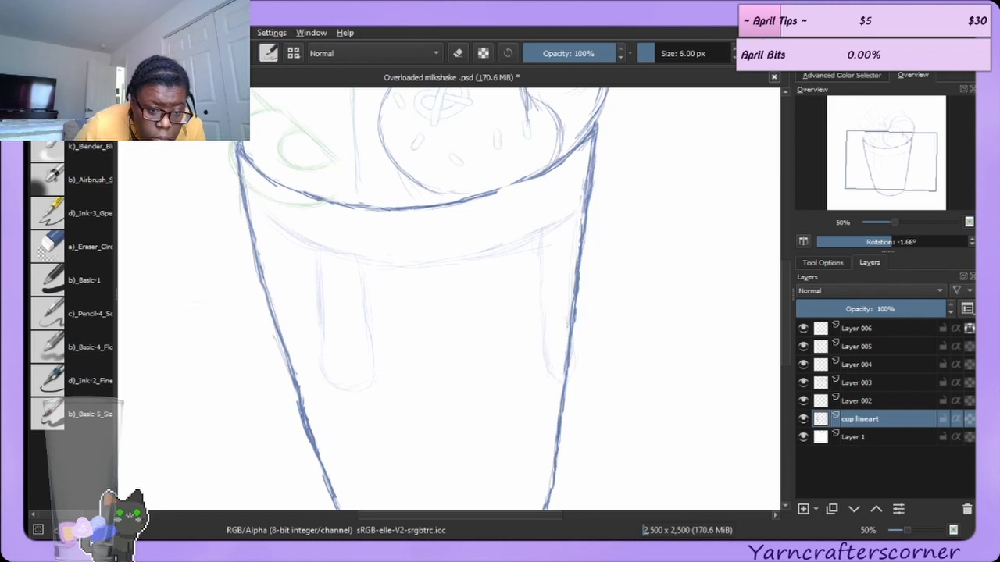
click(85, 243)
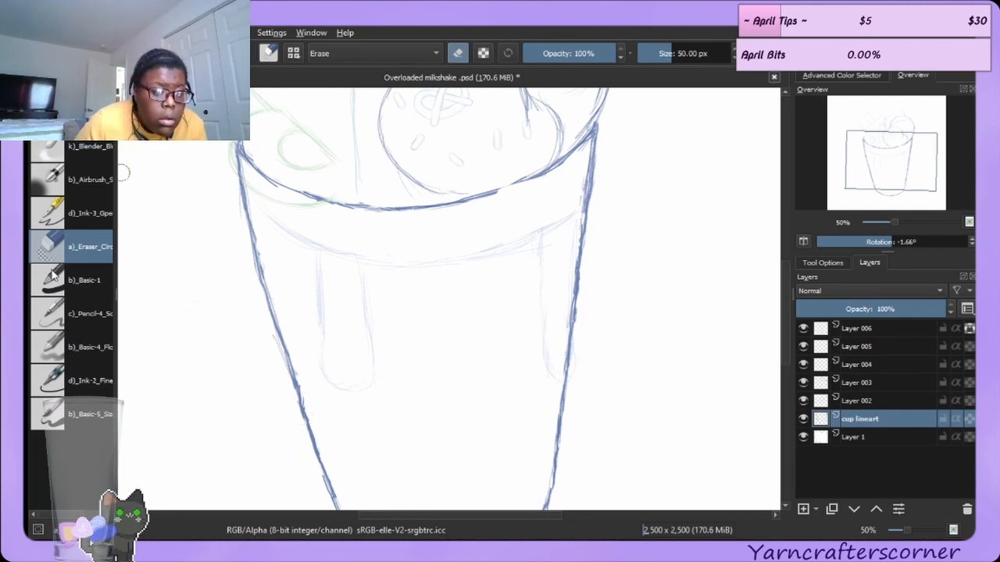
click(78, 114)
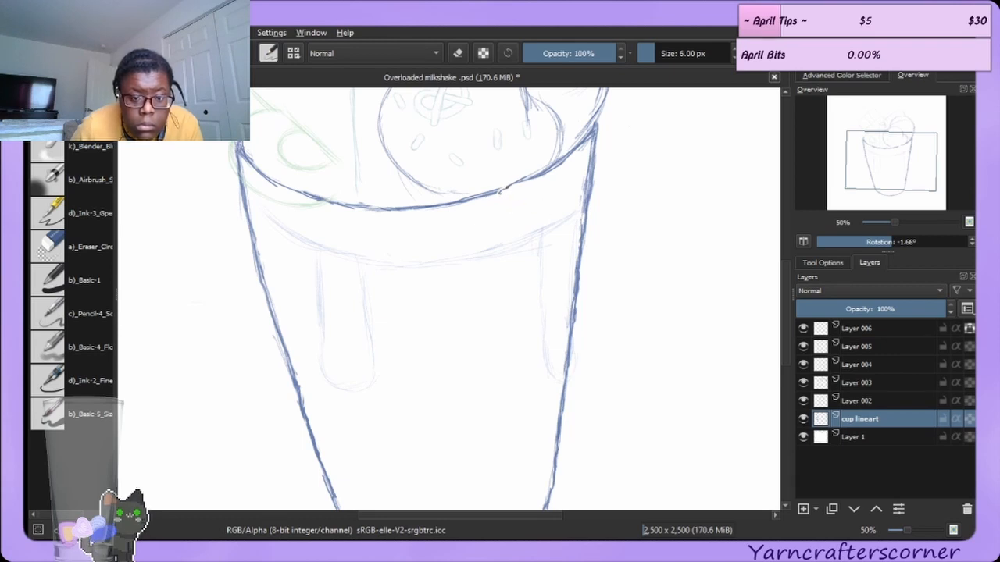
mouse_move(497, 192)
mouse_down()
mouse_move(552, 168)
mouse_move(588, 132)
mouse_up()
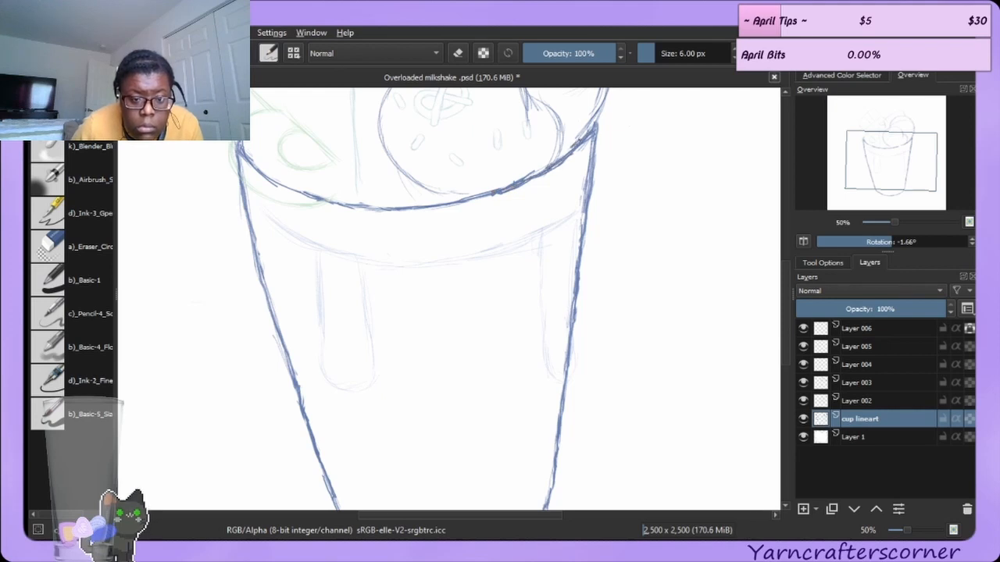
Redraw the left end of the cup's rim line with the brush.
click(77, 246)
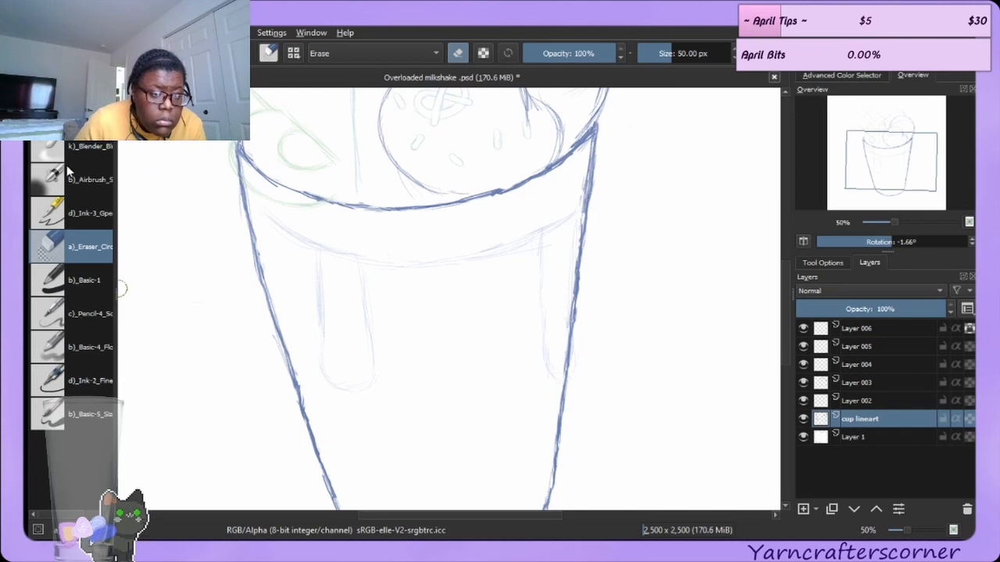
key(e)
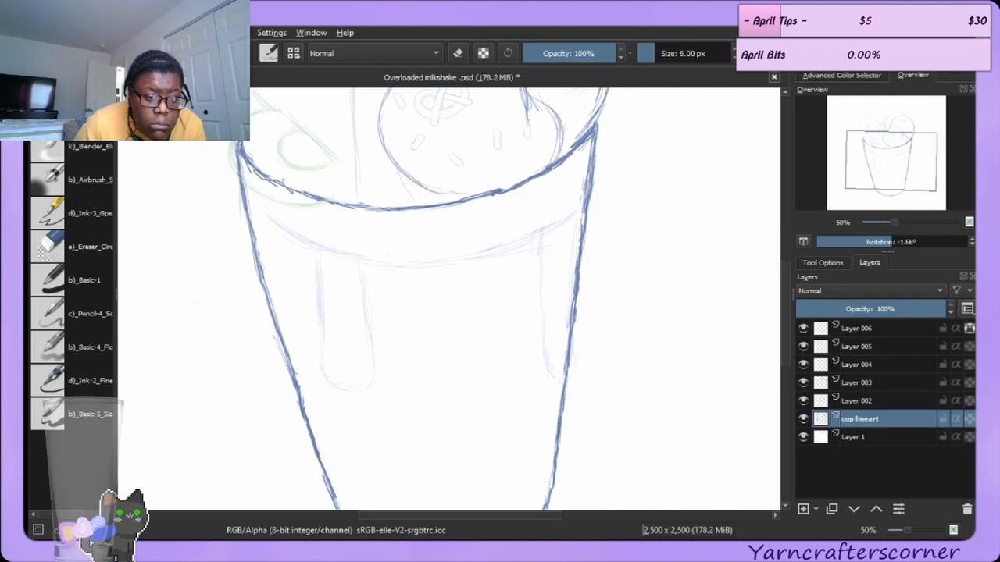
drag(265, 175, 292, 190)
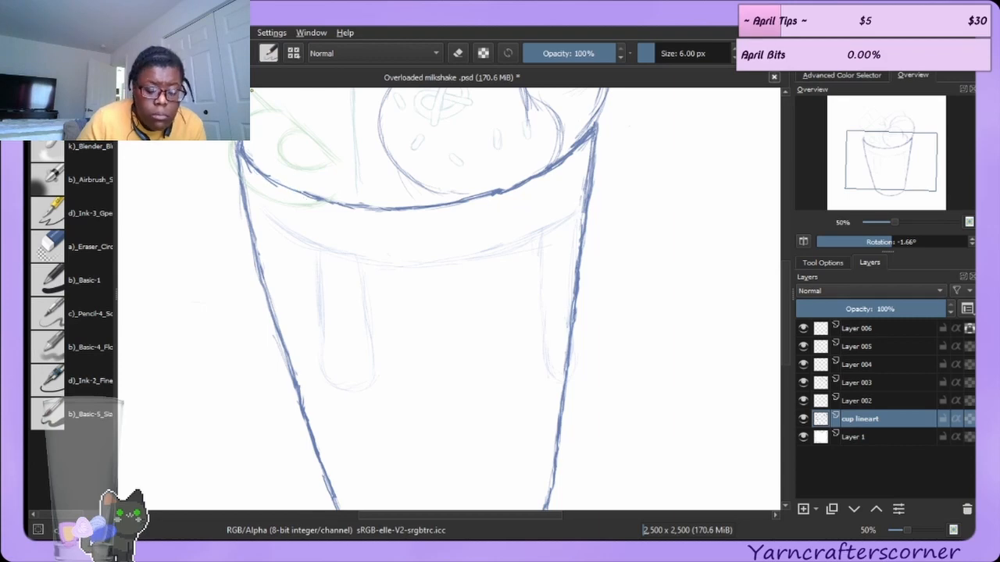
Try drawing the rim's side line with several short strokes, then erase them again.
drag(900, 244, 932, 250)
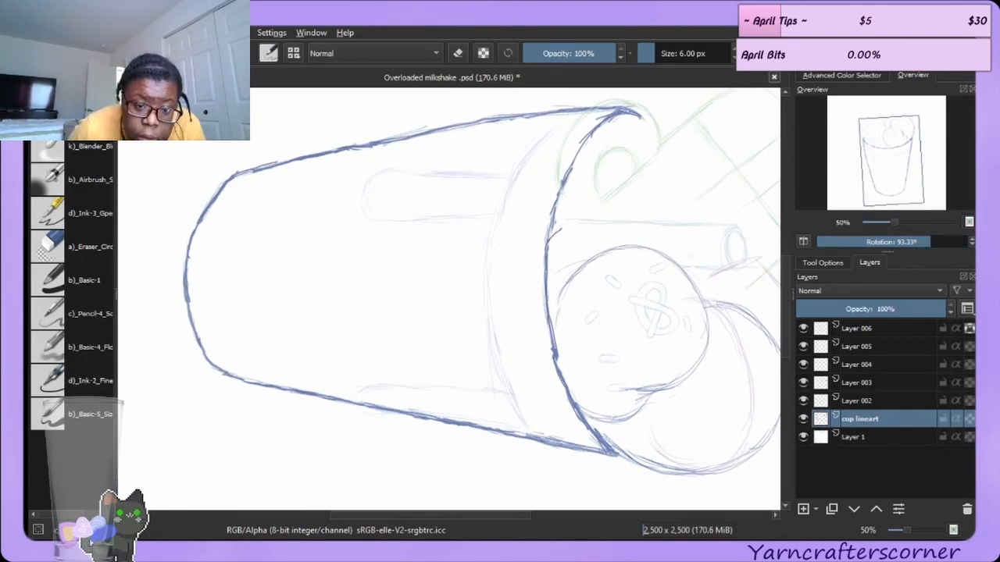
drag(550, 239, 567, 167)
drag(557, 211, 571, 149)
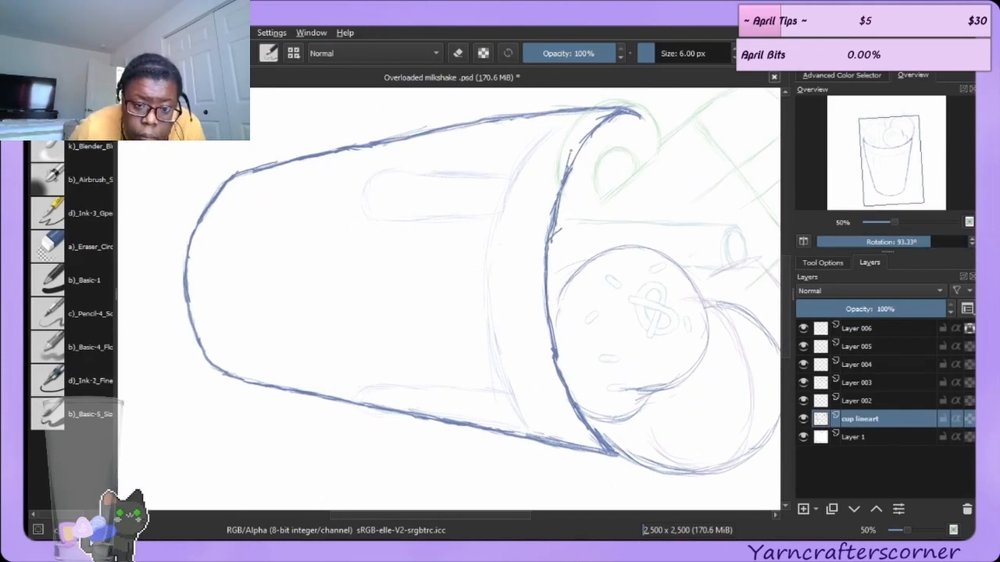
drag(564, 200, 567, 183)
drag(566, 185, 592, 133)
drag(561, 214, 578, 154)
drag(577, 150, 590, 131)
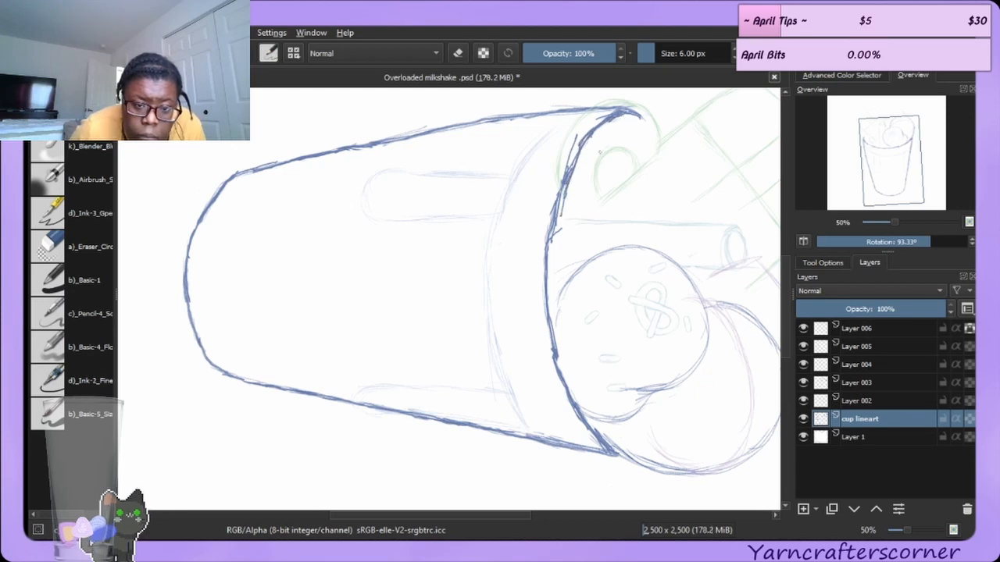
click(51, 249)
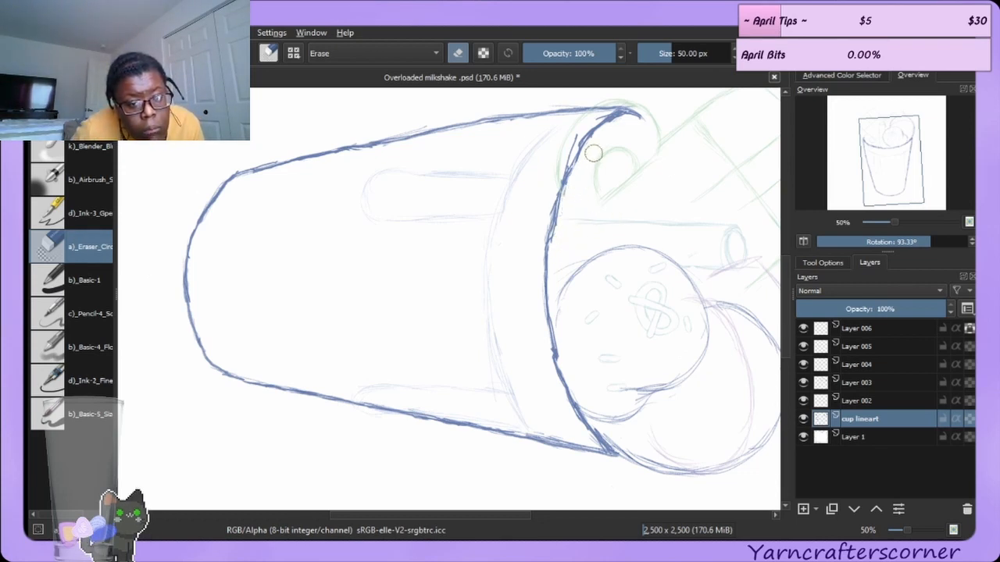
mouse_move(581, 125)
mouse_down()
mouse_move(569, 149)
mouse_move(592, 122)
mouse_move(573, 133)
mouse_move(538, 230)
mouse_up()
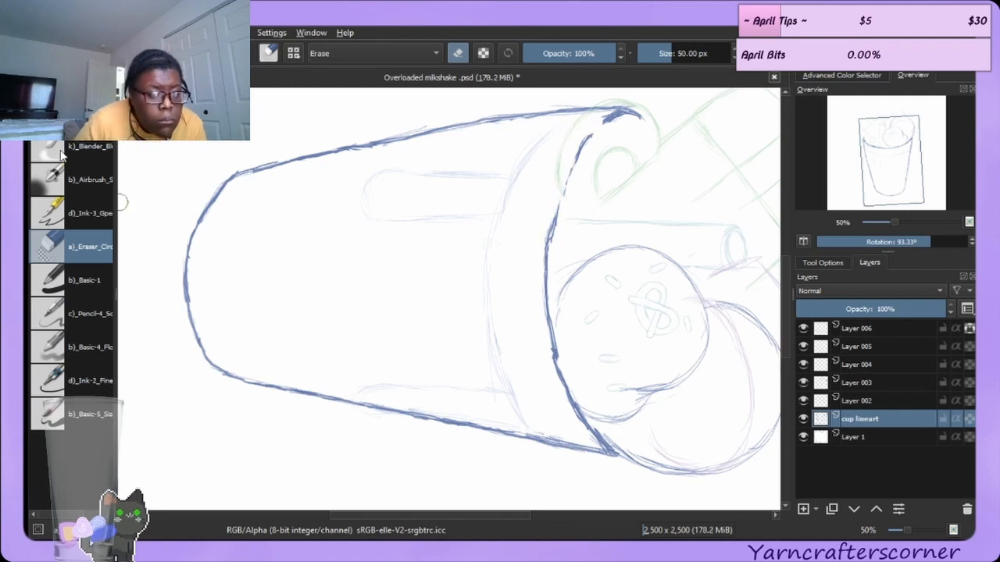
Redraw the rim's side line in smooth strokes and erase a small overhang below it.
click(72, 114)
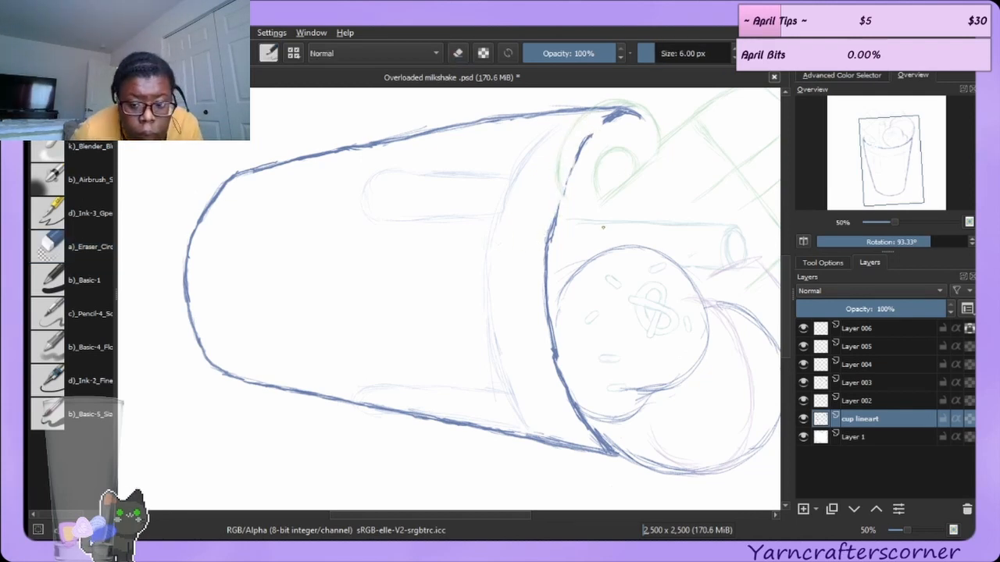
mouse_move(566, 173)
mouse_down()
mouse_move(549, 234)
mouse_move(567, 164)
mouse_move(561, 184)
mouse_move(589, 134)
mouse_move(558, 195)
mouse_up()
drag(558, 199, 592, 125)
drag(572, 160, 603, 122)
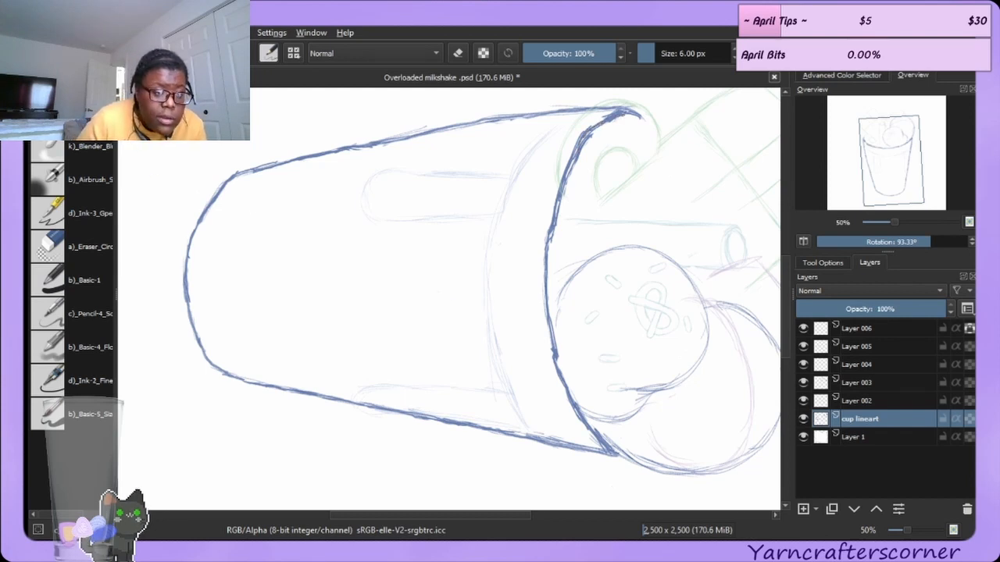
click(71, 248)
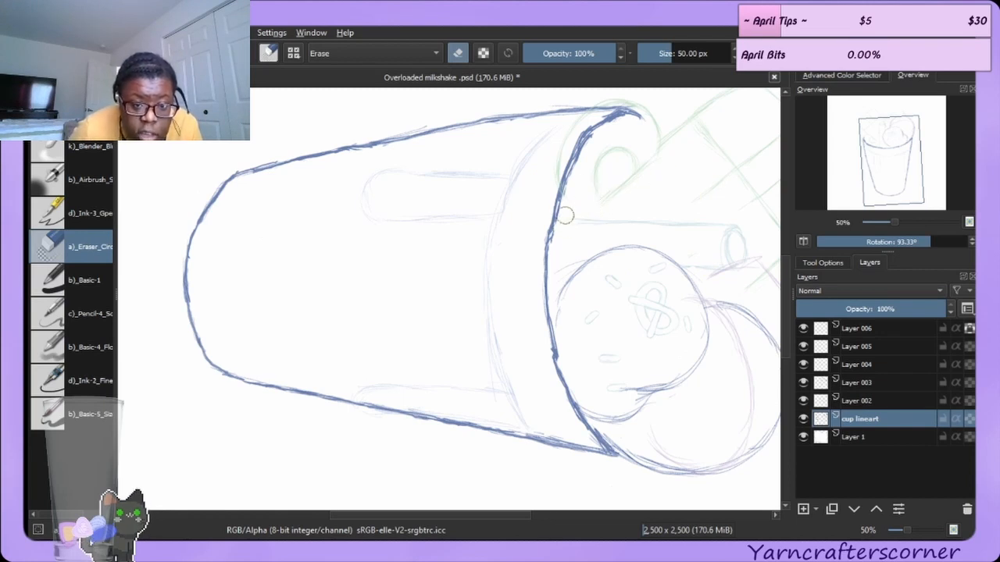
drag(565, 215, 562, 233)
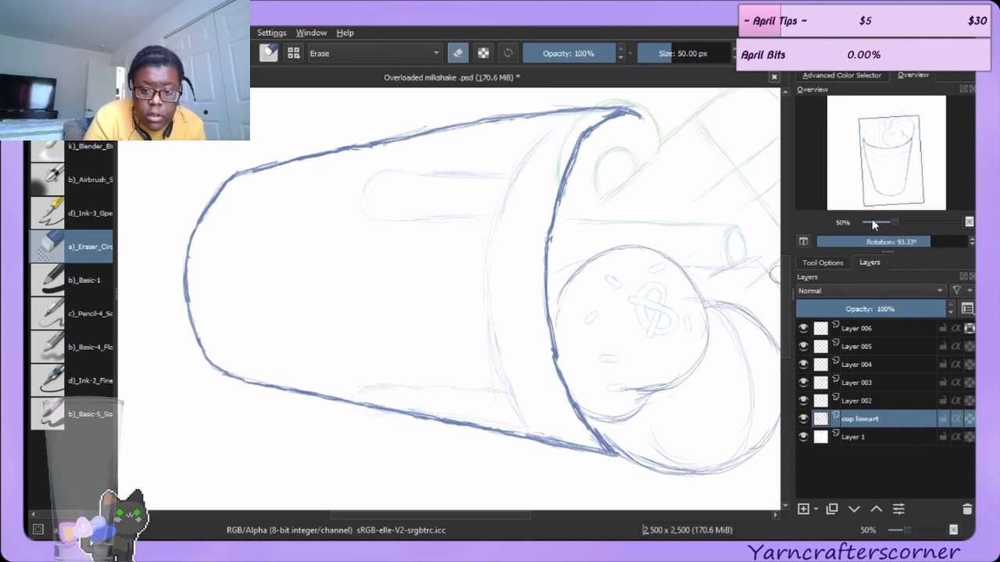
Reset the canvas rotation to 0° and make Layer 002 the active layer.
double_click(903, 246)
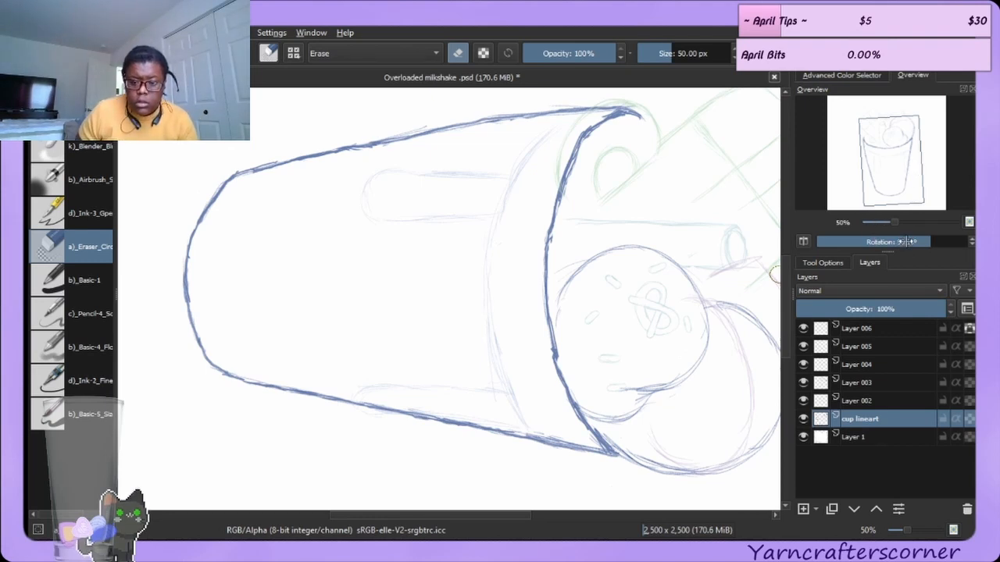
click(845, 221)
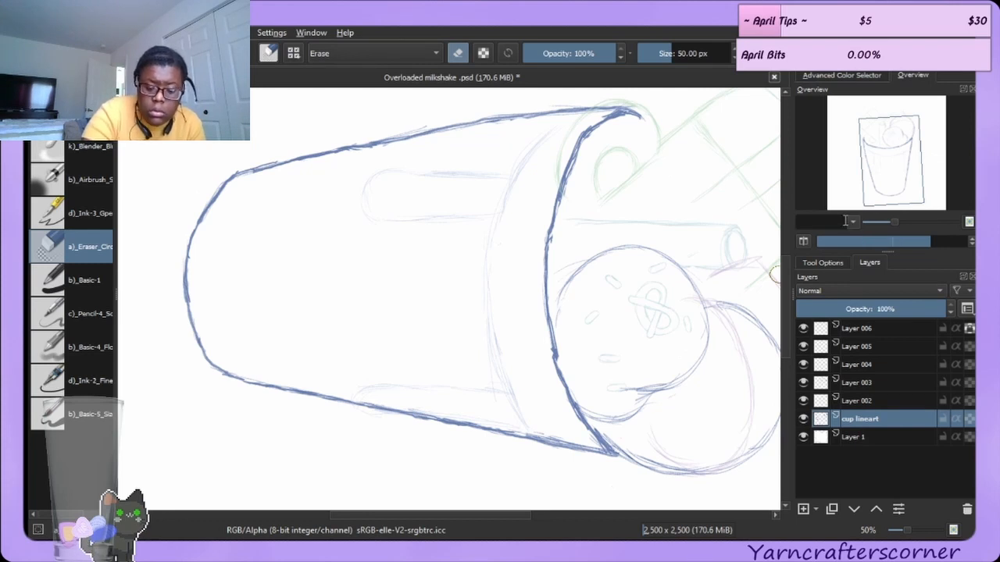
key(Return)
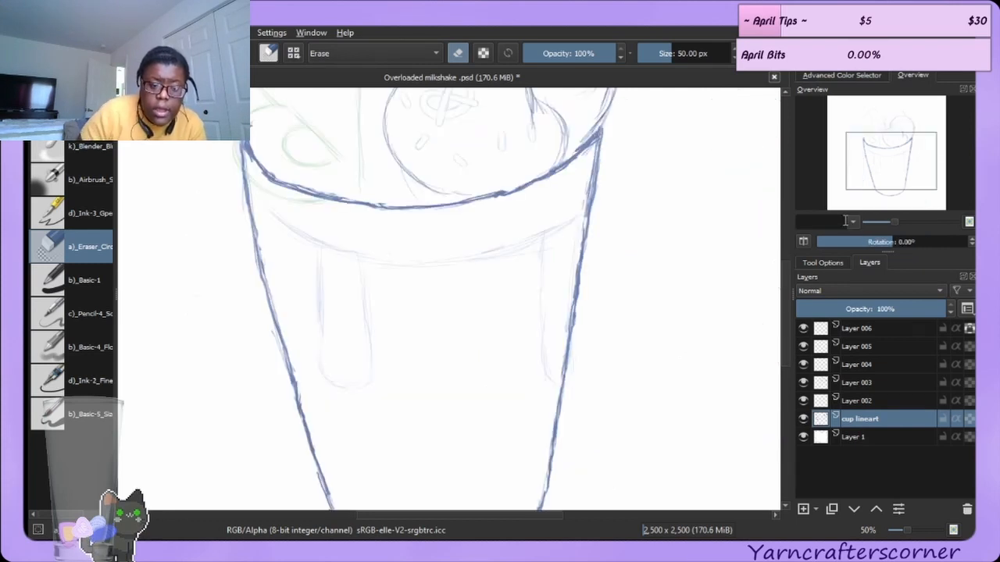
click(803, 400)
click(803, 400)
click(873, 402)
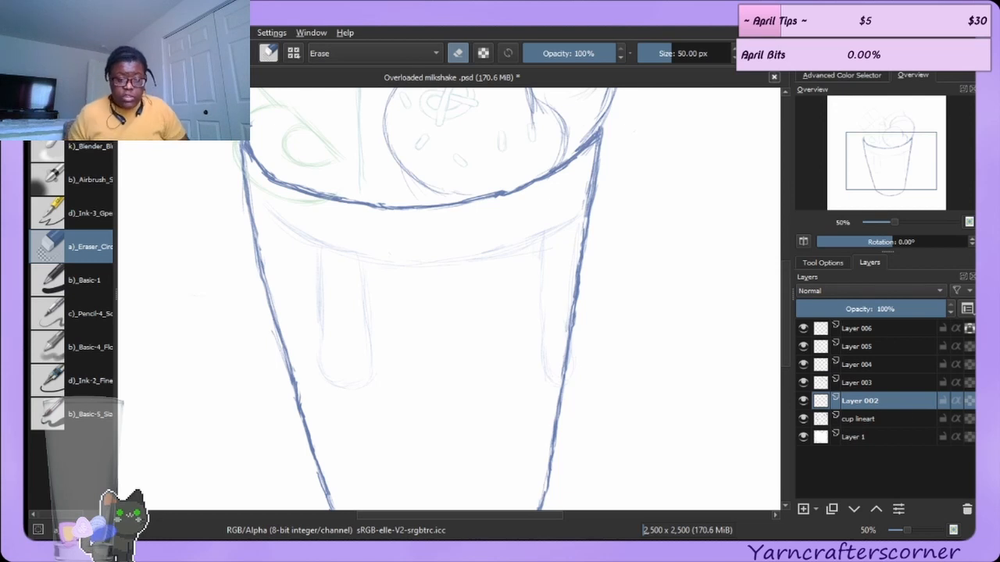
right_click(632, 334)
click(729, 115)
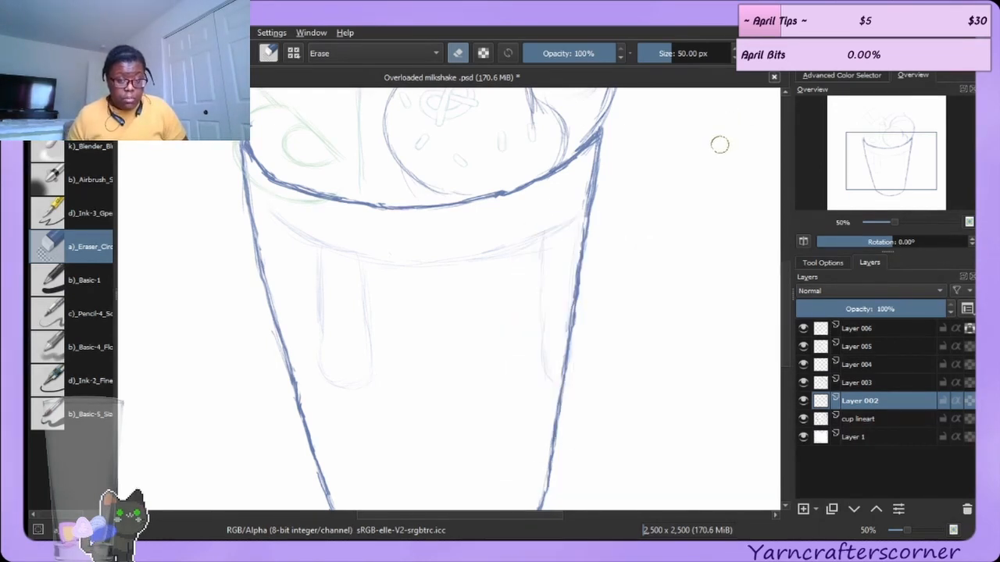
scroll(695, 230, down, 3)
scroll(693, 233, up, 4)
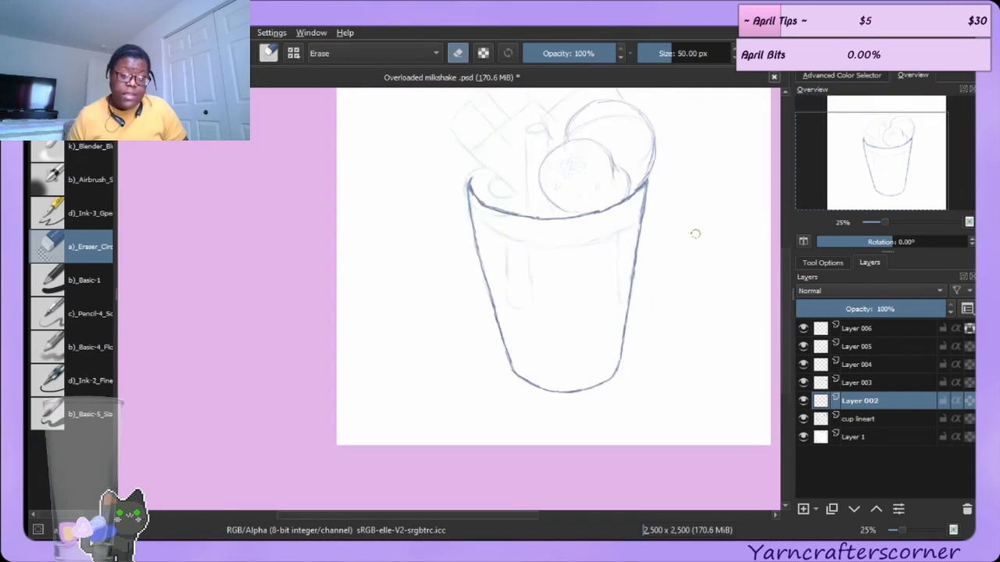
scroll(695, 233, down, 2)
scroll(698, 235, down, 2)
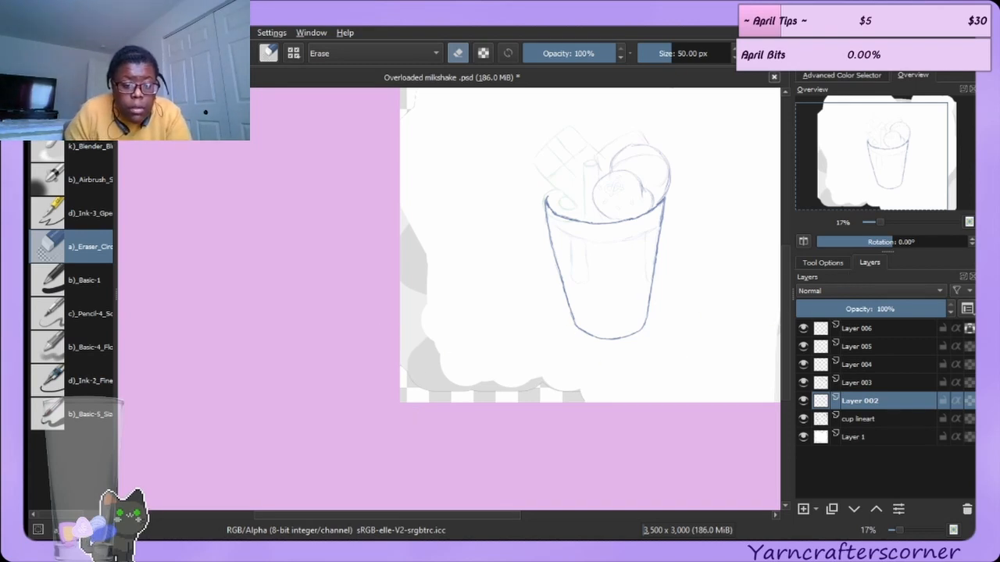
ctrl+click(549, 310)
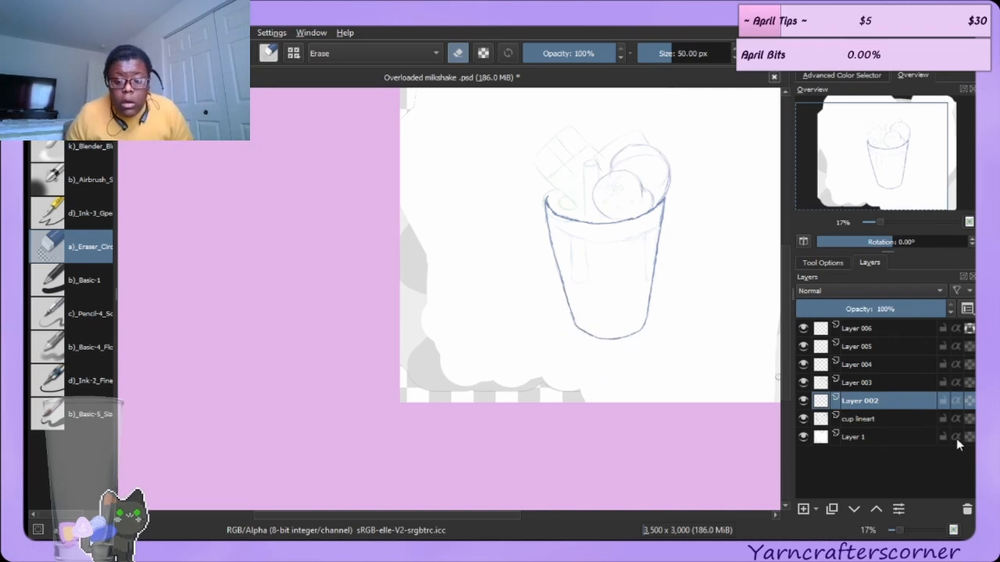
Paint over the gray areas around the enlarged canvas on Layer 1 with a large 444 px brush.
click(888, 442)
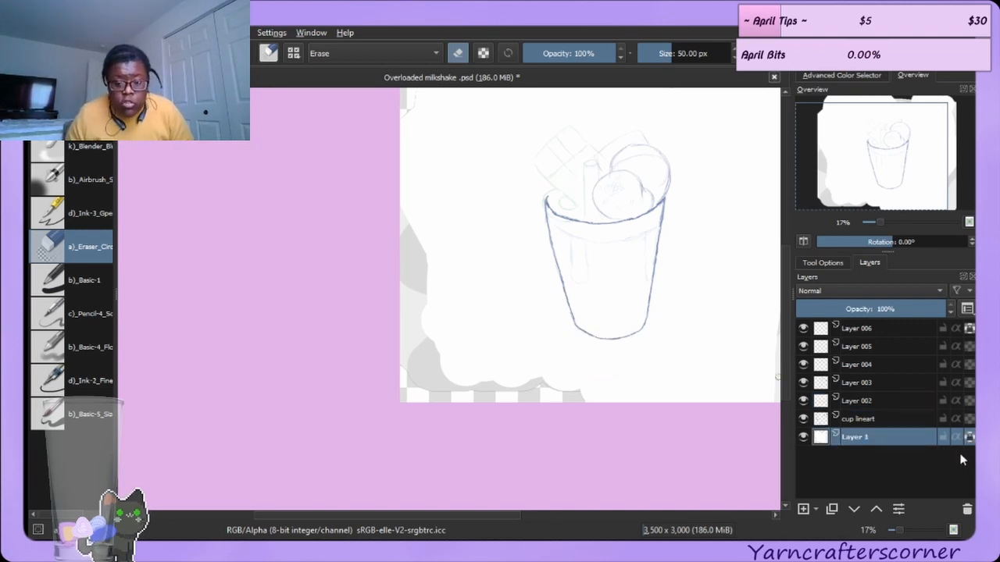
click(92, 417)
mouse_move(464, 346)
mouse_down()
mouse_move(442, 392)
mouse_move(420, 364)
mouse_move(469, 384)
mouse_move(508, 422)
mouse_move(580, 411)
mouse_move(424, 317)
mouse_move(412, 94)
mouse_up()
click(970, 438)
drag(410, 513, 518, 511)
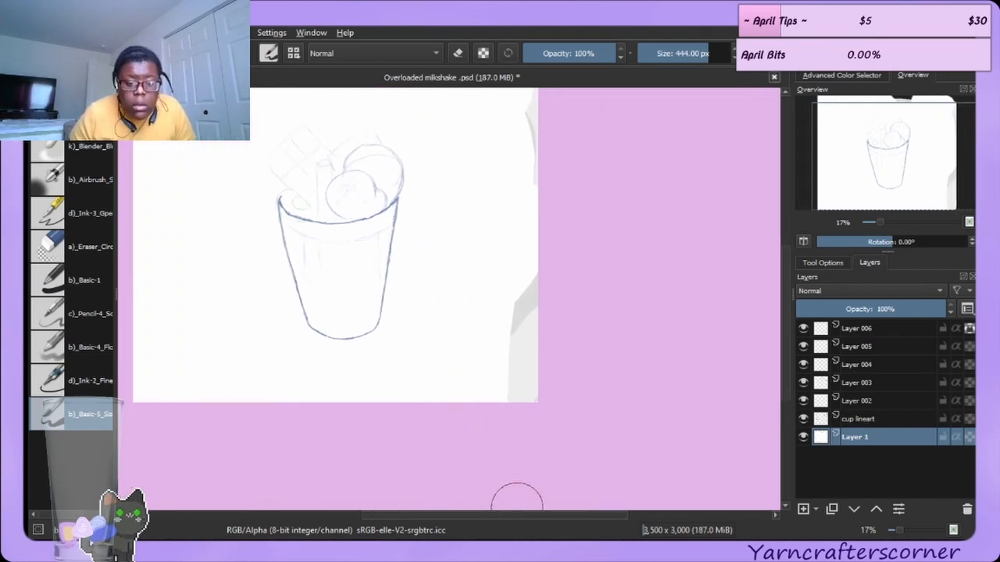
mouse_move(554, 299)
mouse_down()
mouse_move(526, 317)
mouse_move(513, 417)
mouse_up()
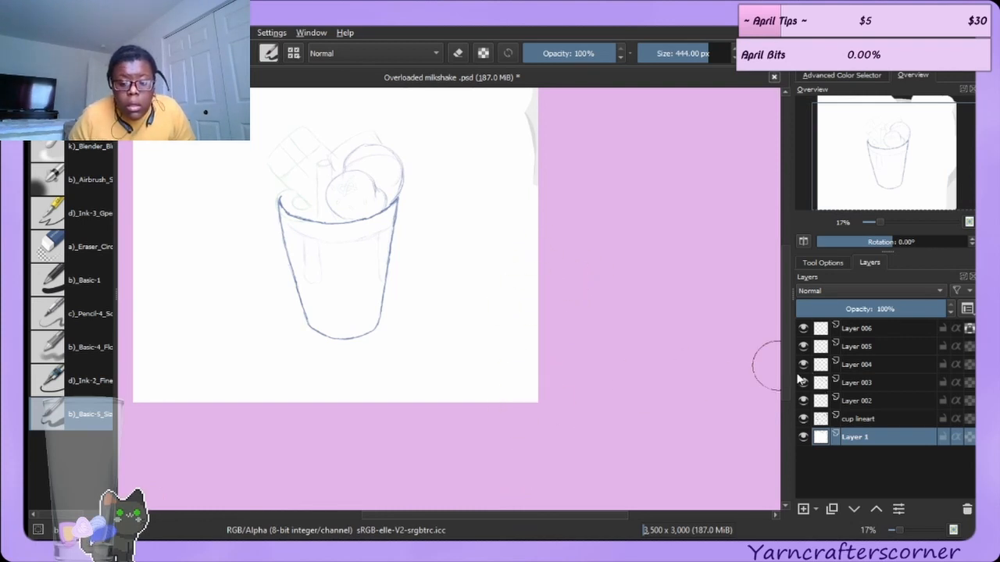
scroll(777, 422, up, 3)
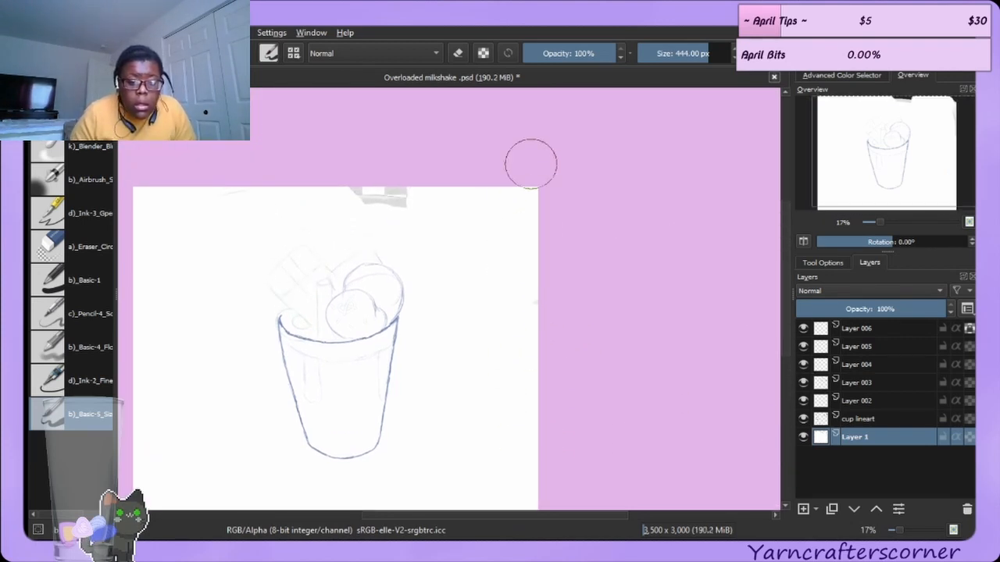
drag(404, 195, 357, 179)
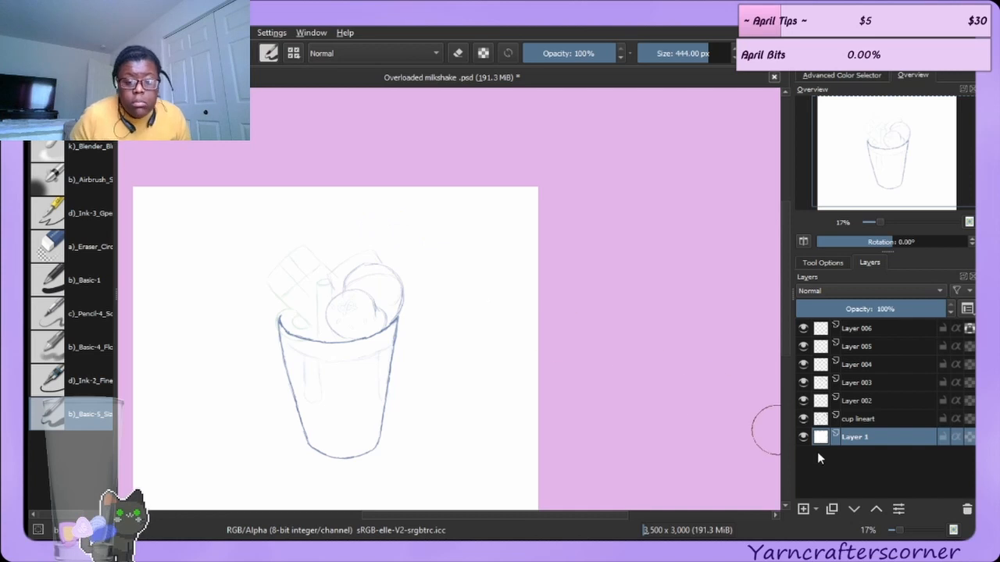
Rename Layer 002 as "outer rim lineart".
click(888, 416)
click(886, 406)
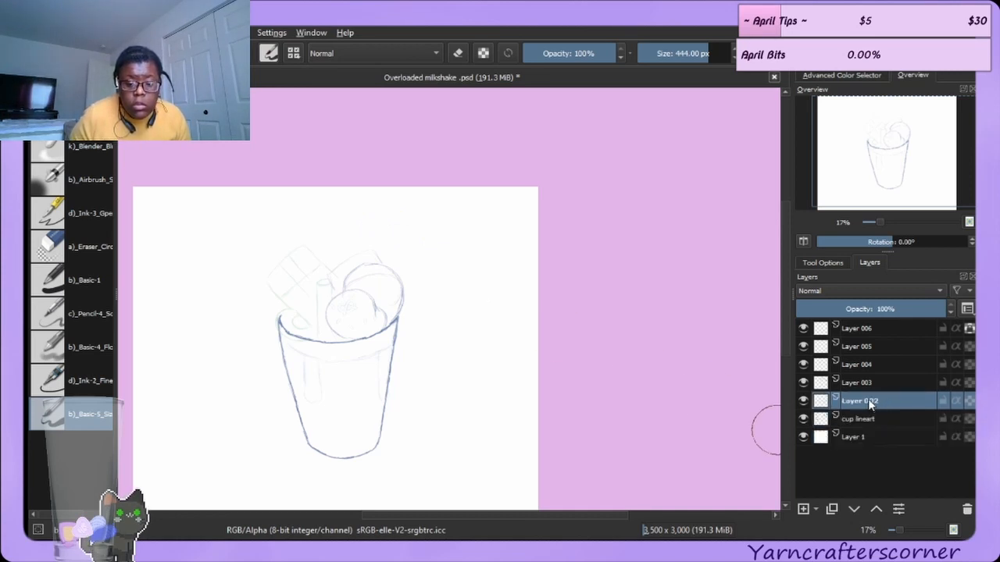
double_click(873, 401)
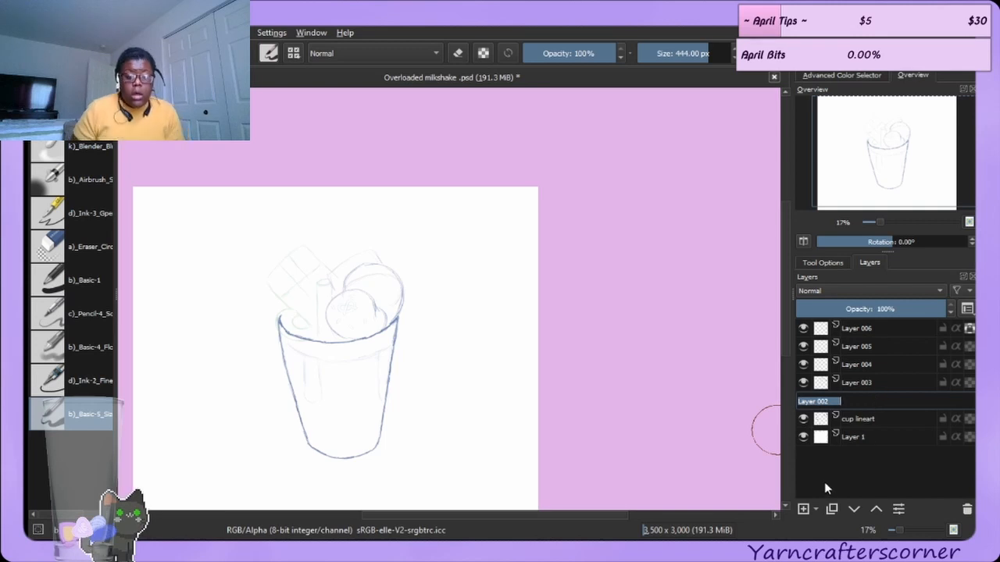
key(BackSpace)
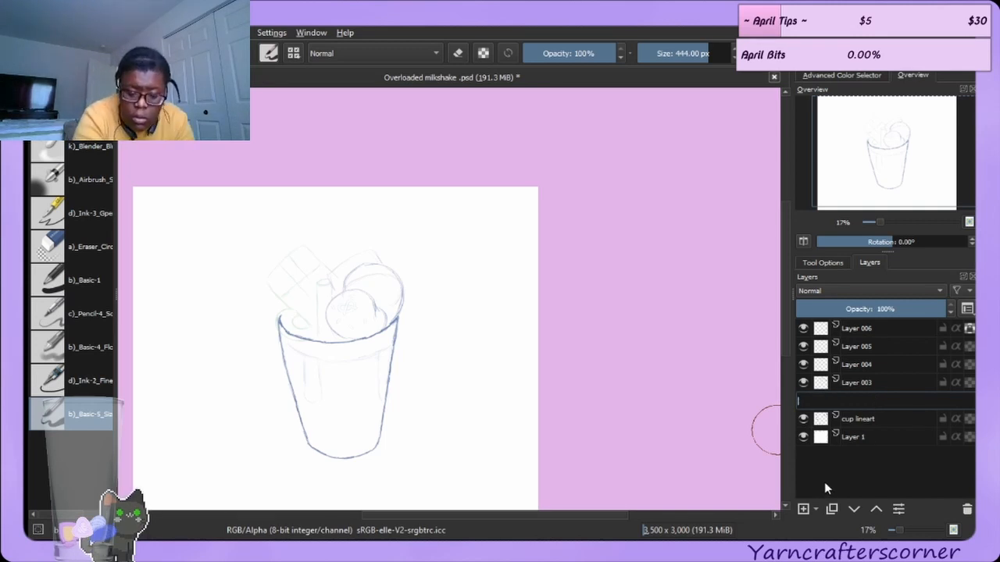
text(outer)
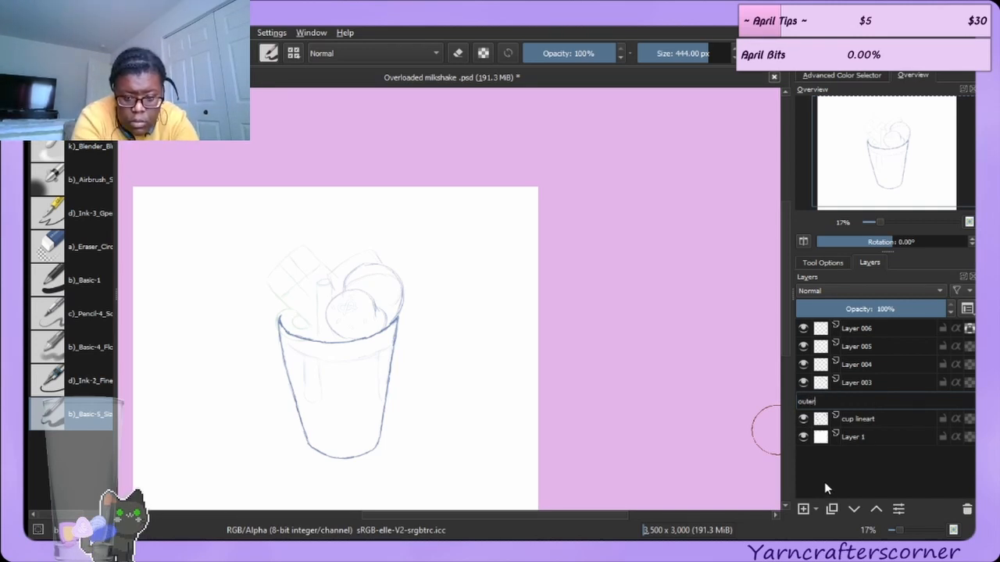
text( rim l)
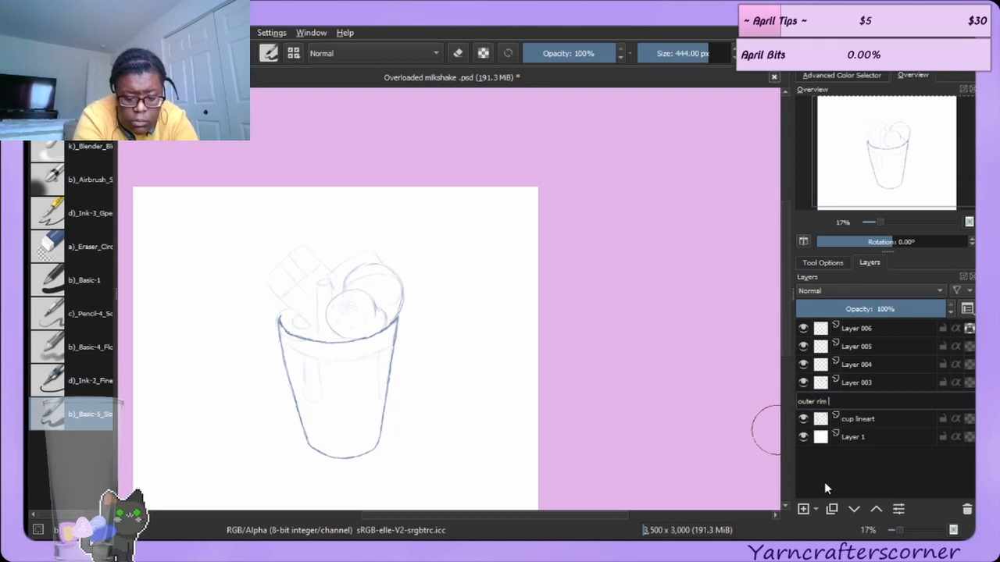
text(inea)
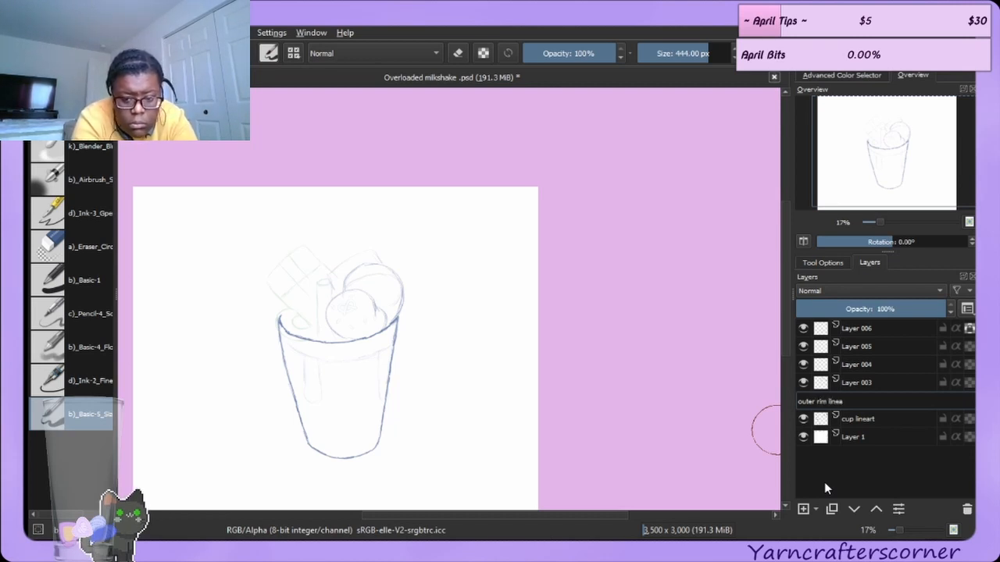
text(rt)
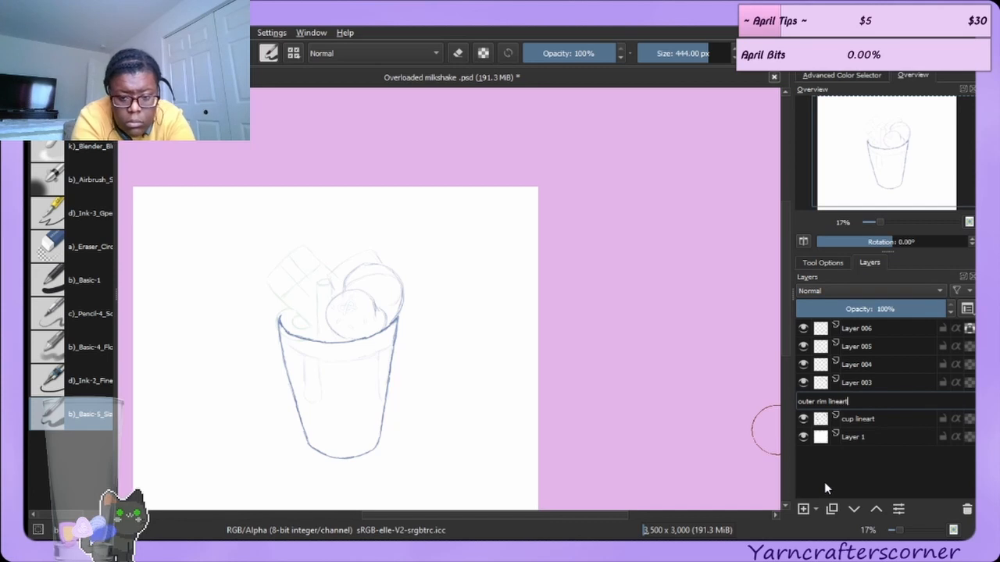
key(Return)
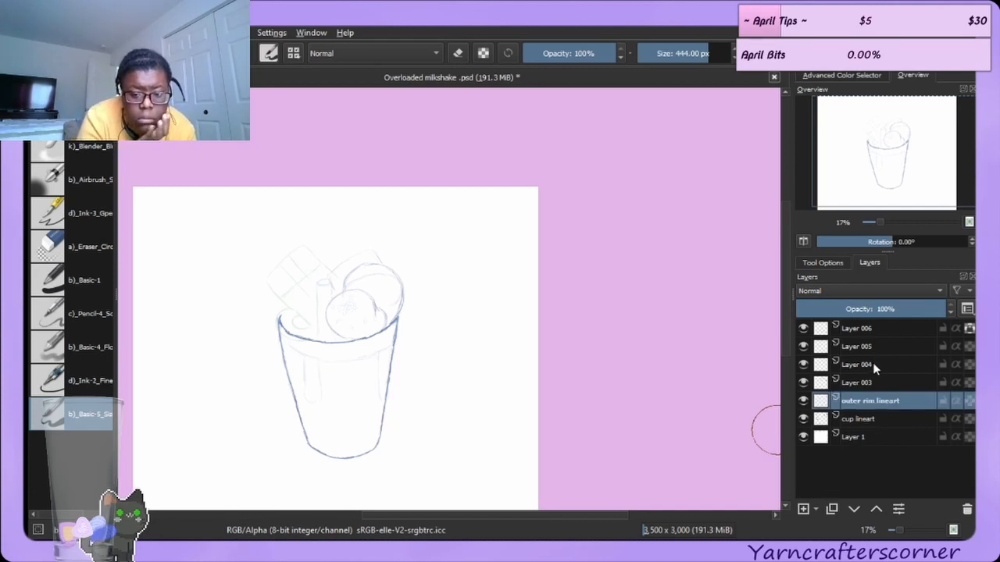
click(868, 385)
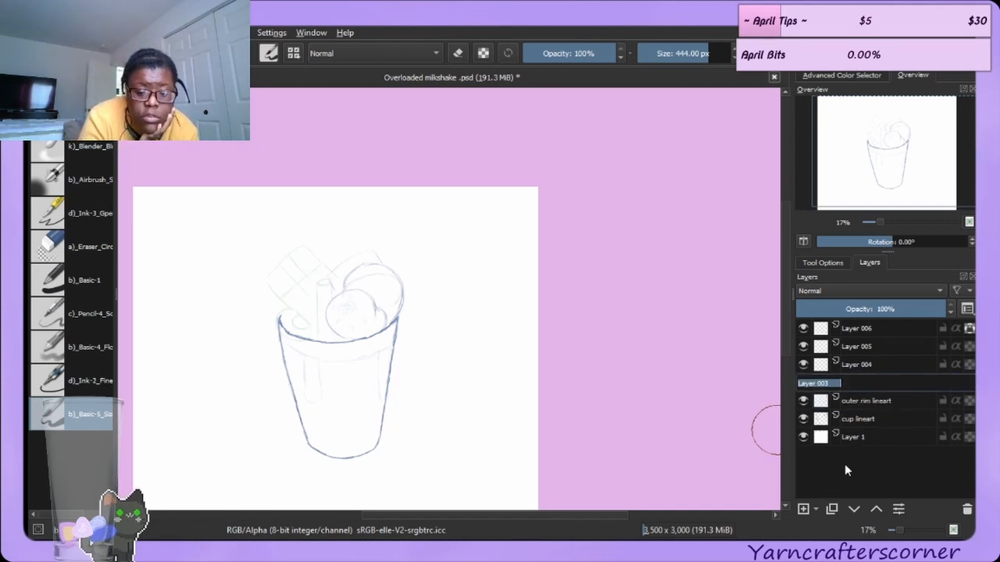
shift+click(853, 437)
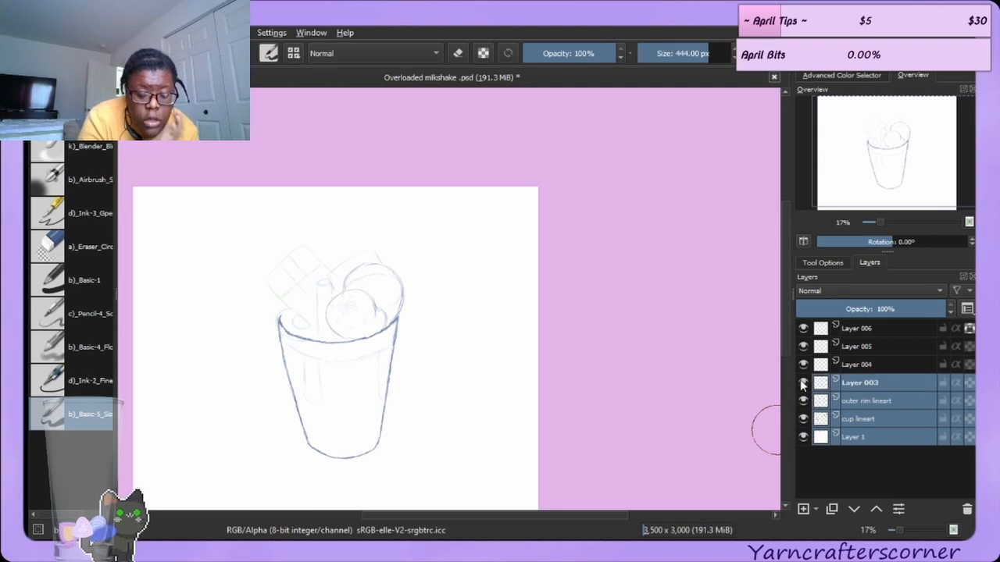
key(ctrl+z)
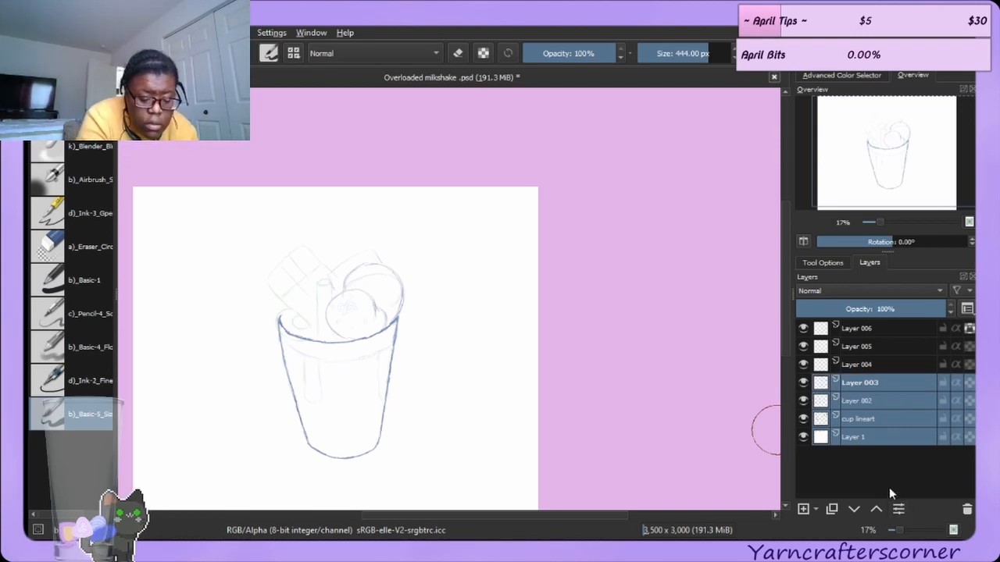
key(ctrl+shift+z)
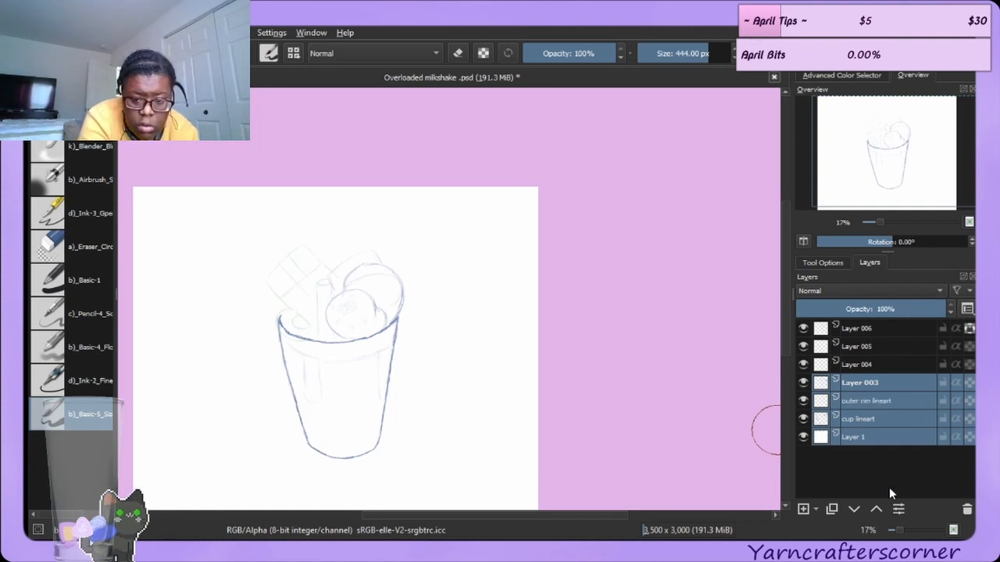
click(891, 465)
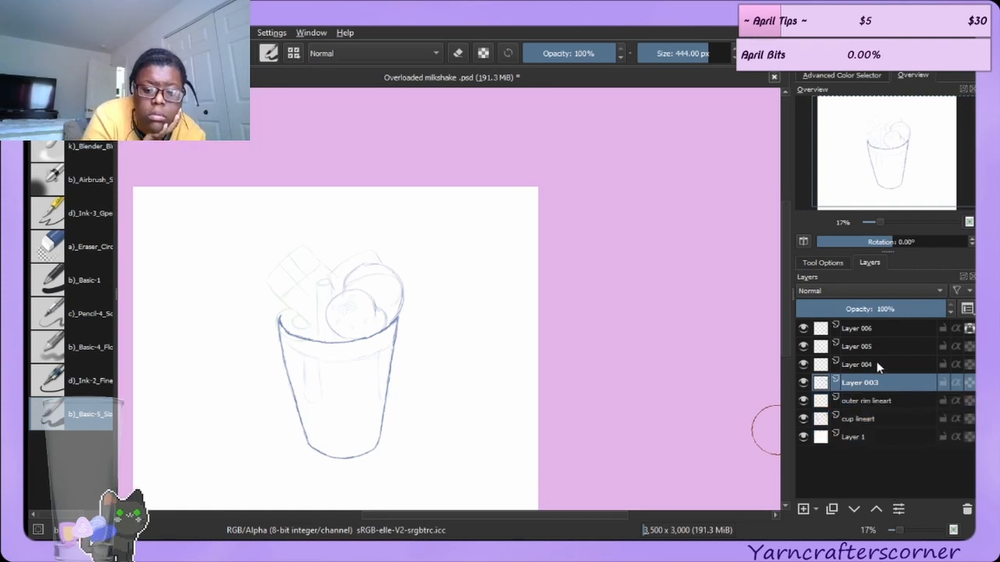
Check Layer 003's content by toggling its visibility and rename it as "ice cream lineart".
double_click(871, 382)
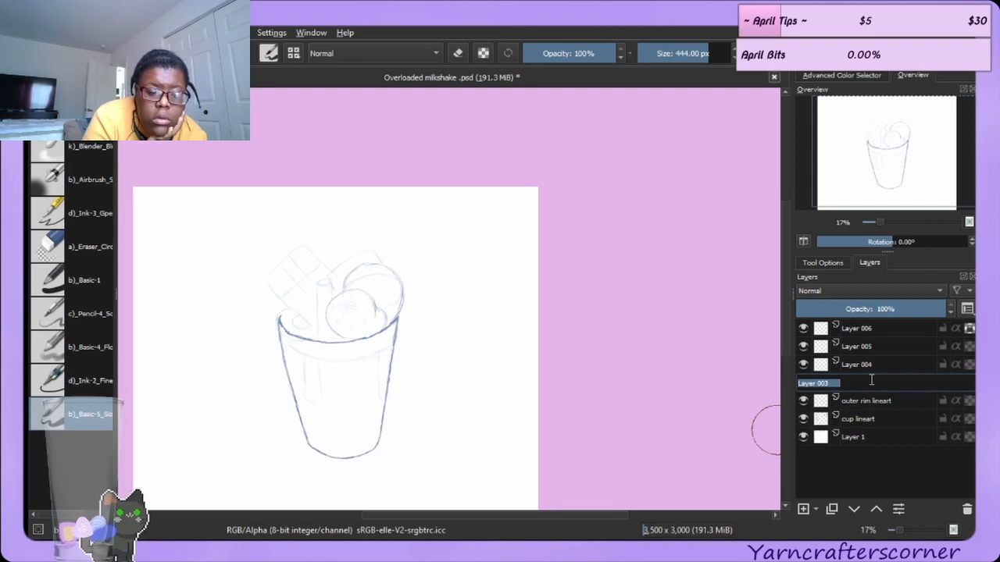
click(870, 460)
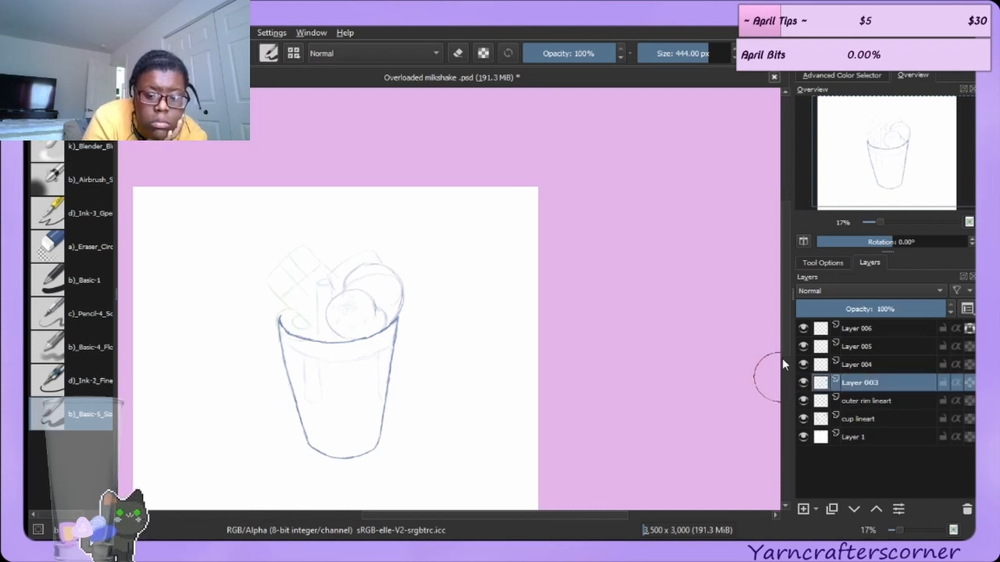
click(803, 382)
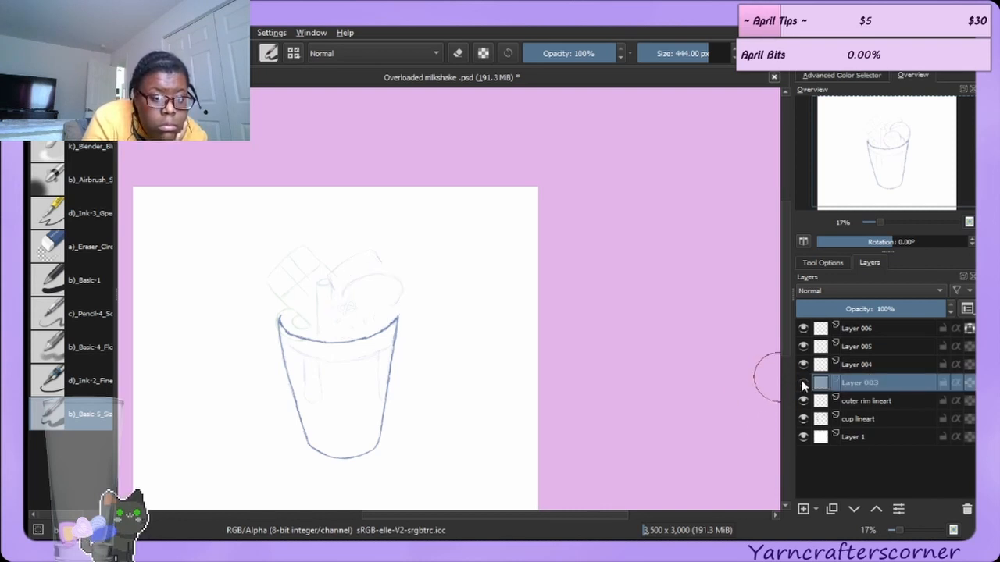
click(804, 383)
double_click(865, 382)
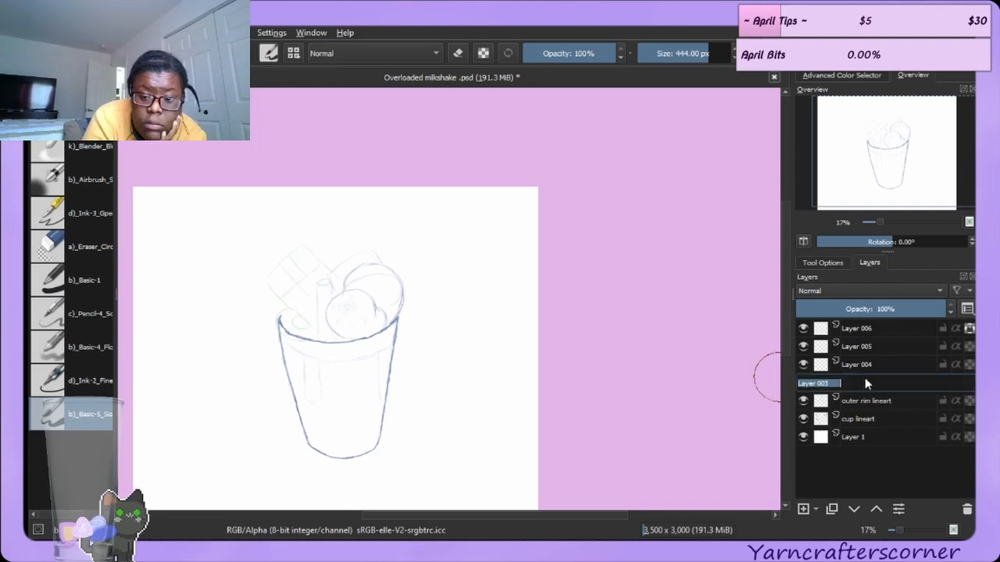
text(ice )
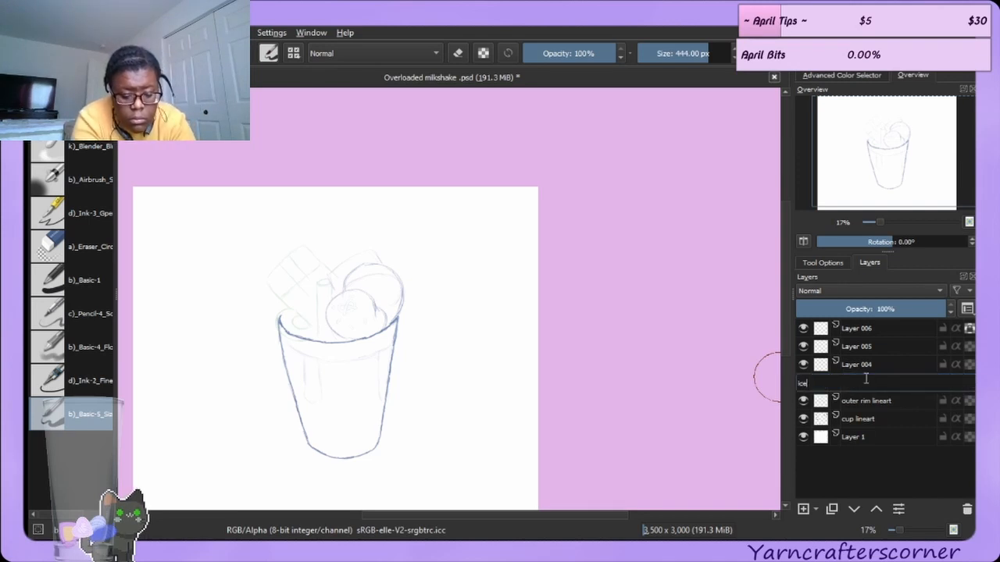
text(cream)
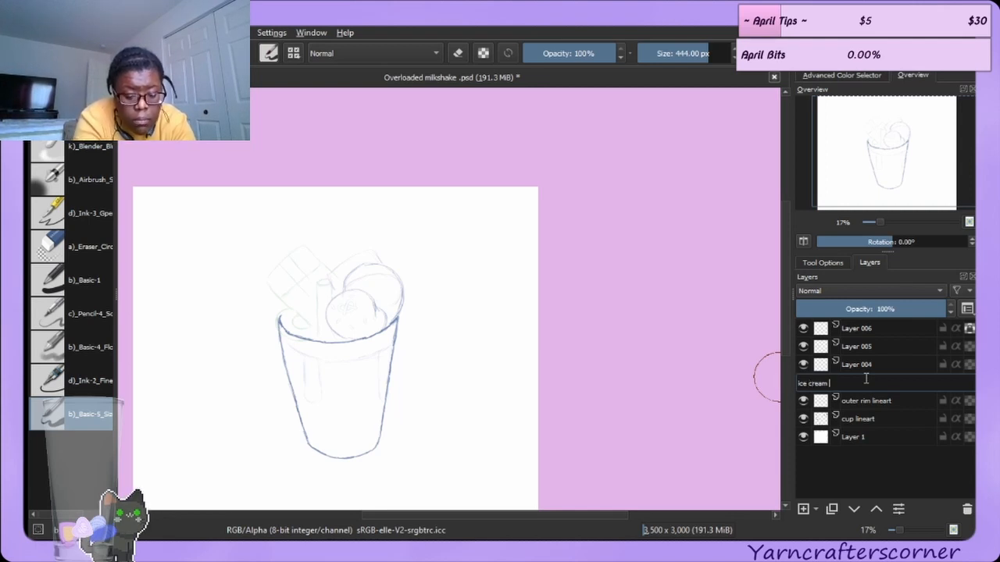
text( lineart)
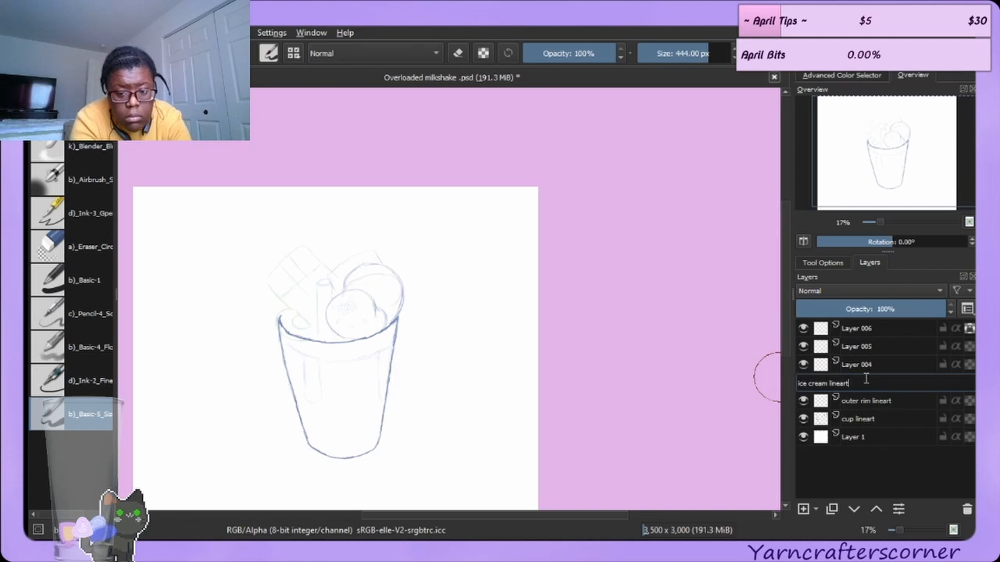
key(Return)
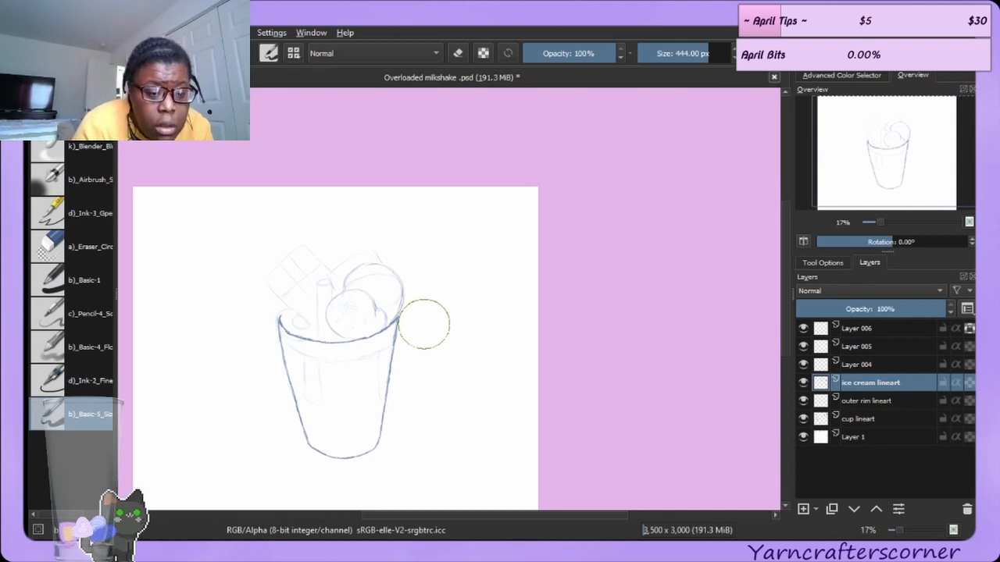
Check Layer 004's content by toggling its visibility and rename it as "spinkles".
click(803, 365)
click(803, 365)
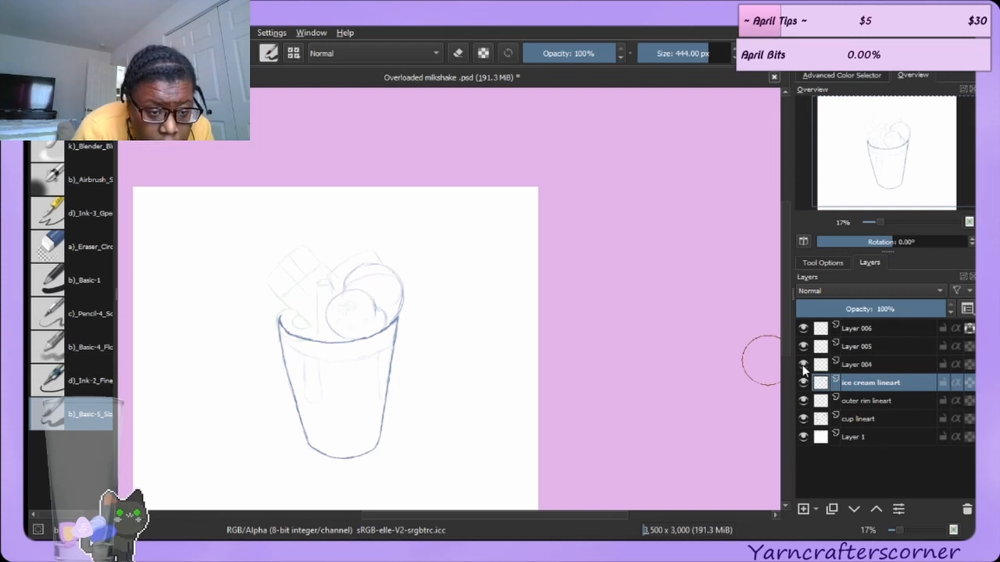
click(803, 365)
click(802, 365)
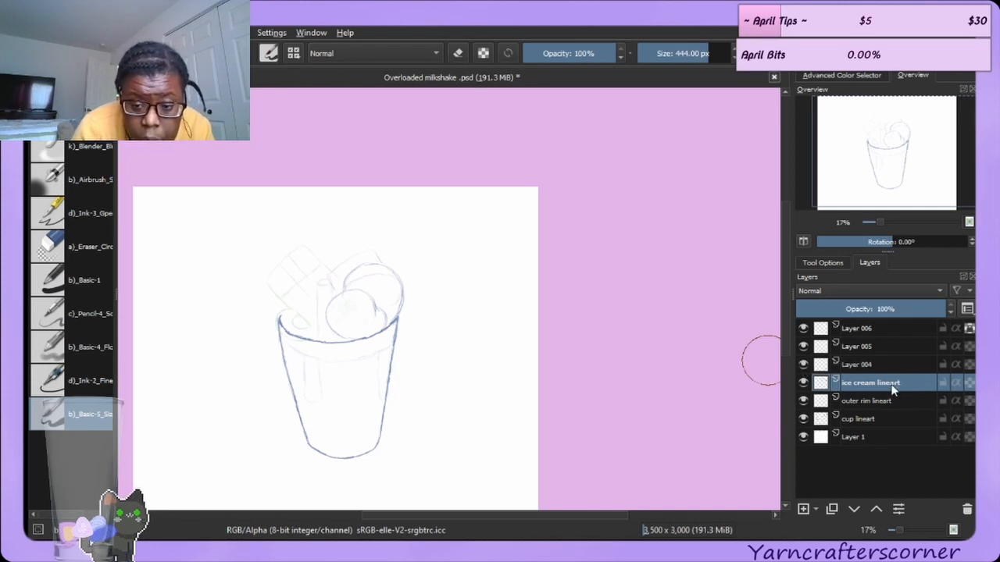
double_click(881, 365)
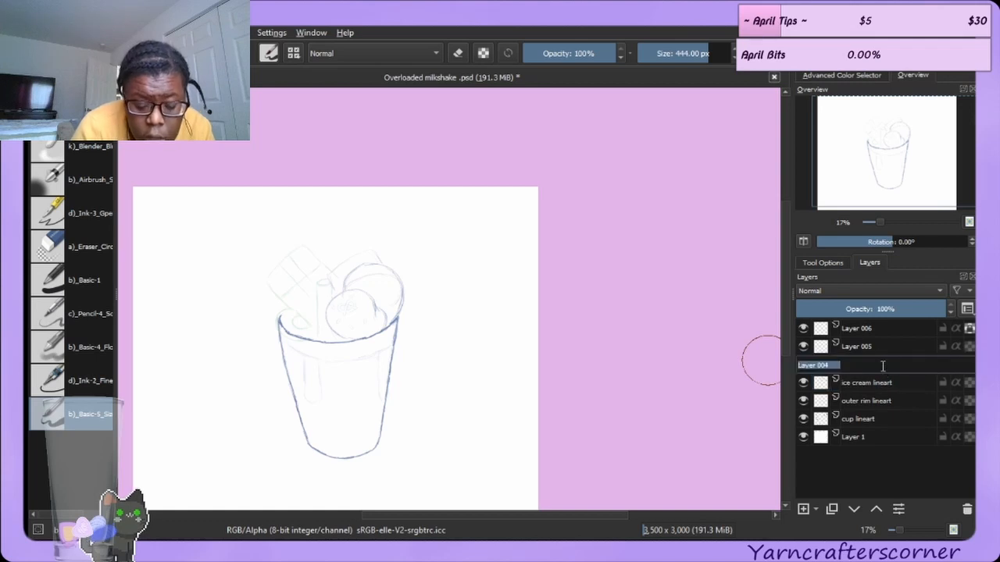
text(spin)
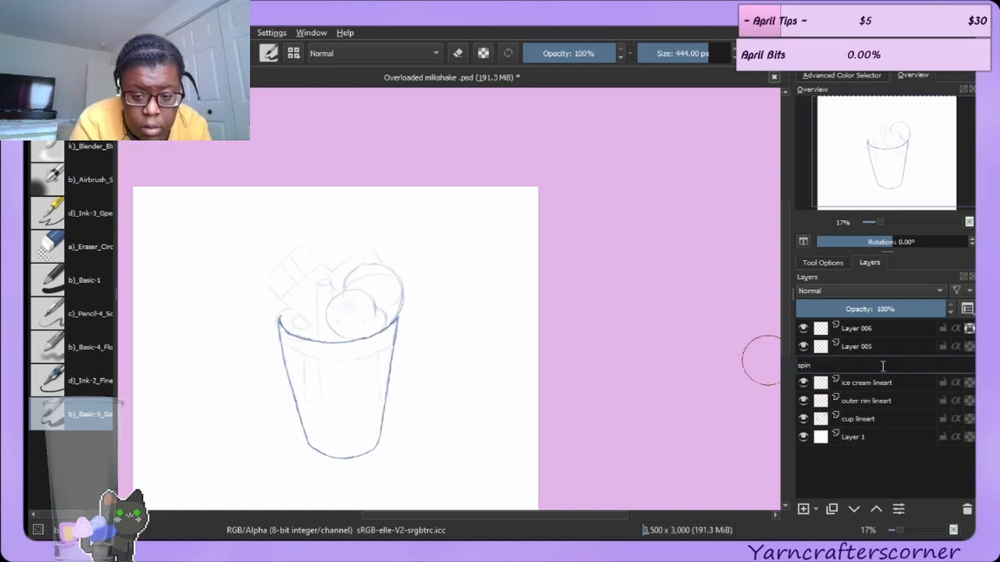
text(kles)
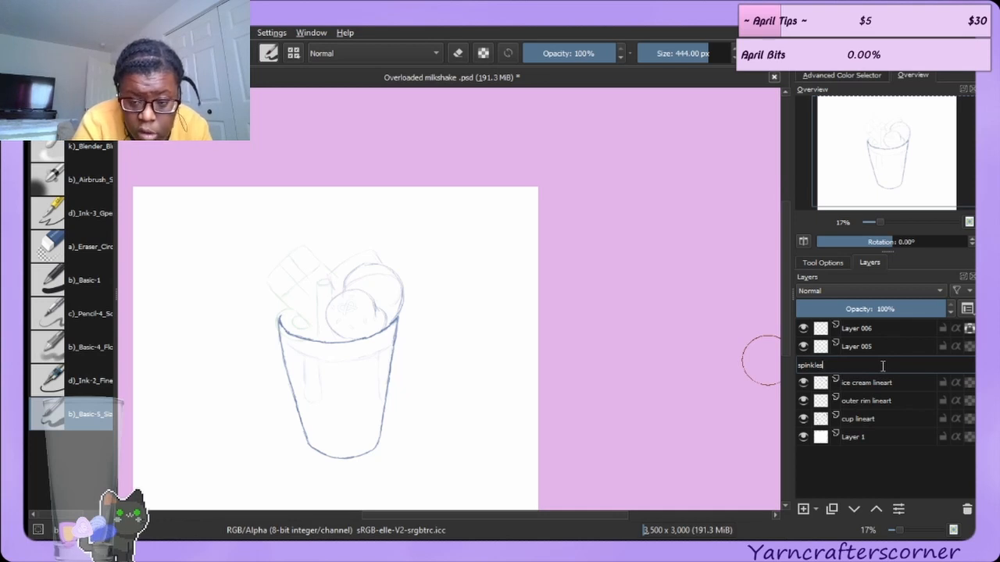
key(Return)
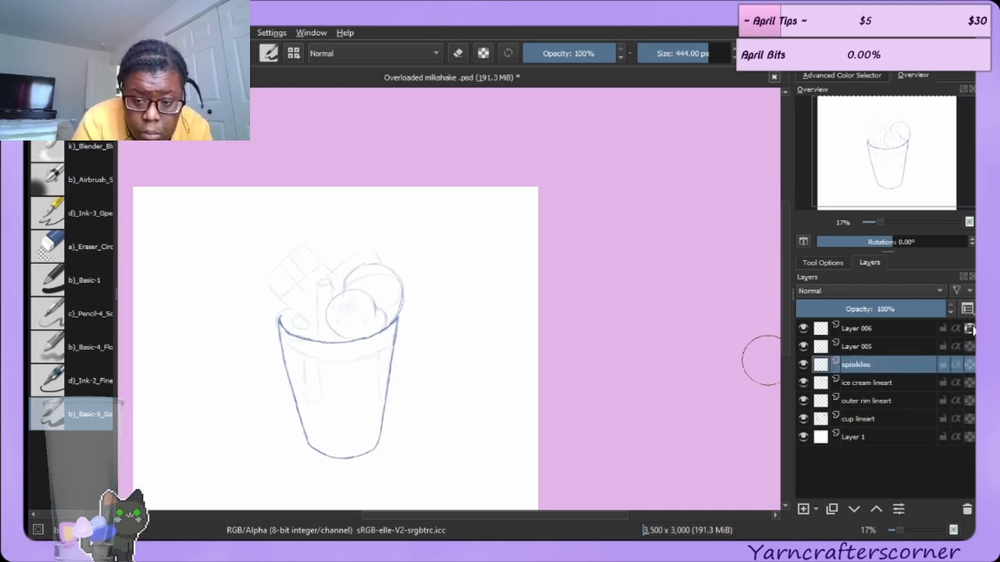
Check Layer 005's content by toggling its visibility and rename it as "cake lineart".
click(802, 348)
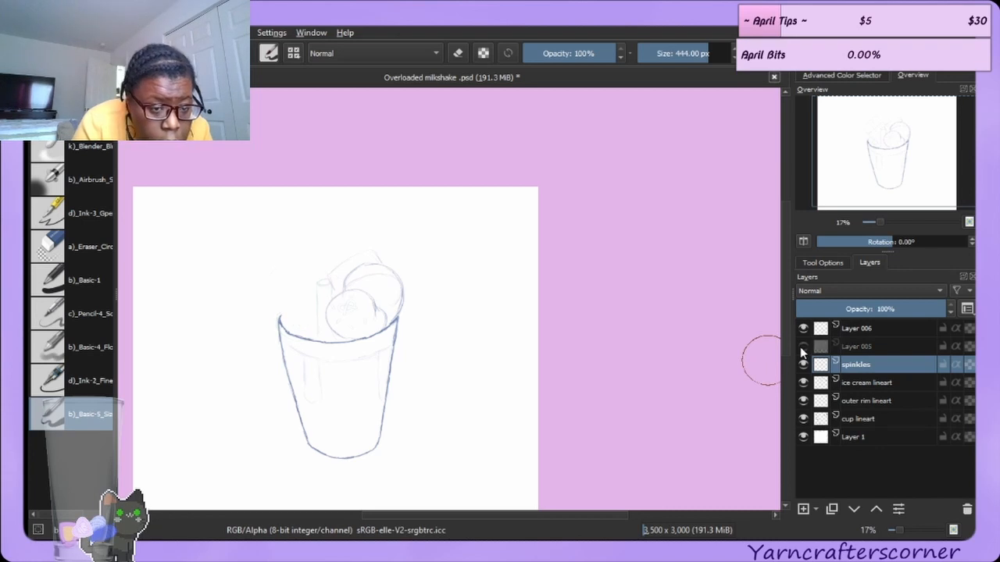
click(802, 348)
click(802, 347)
click(802, 347)
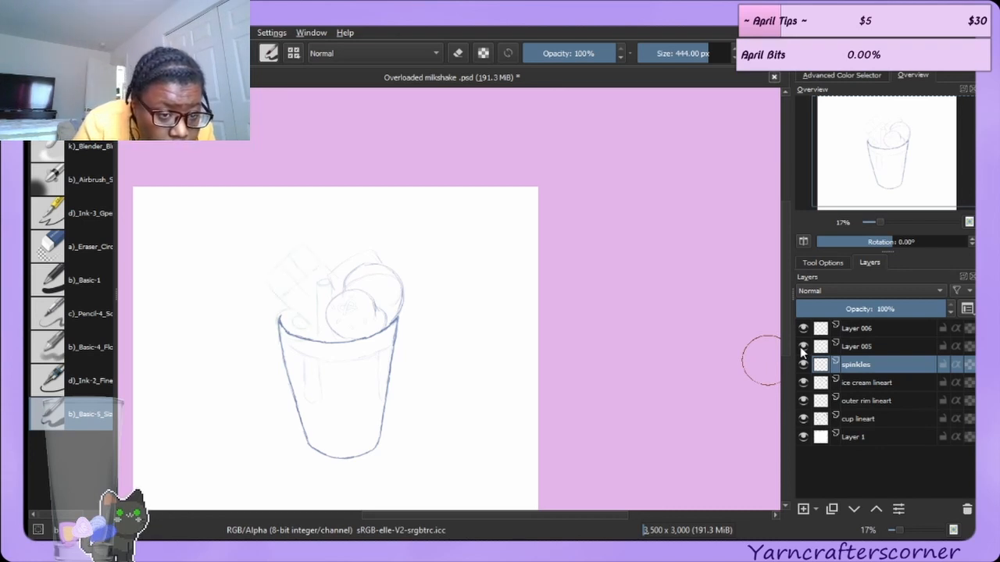
click(859, 348)
double_click(861, 347)
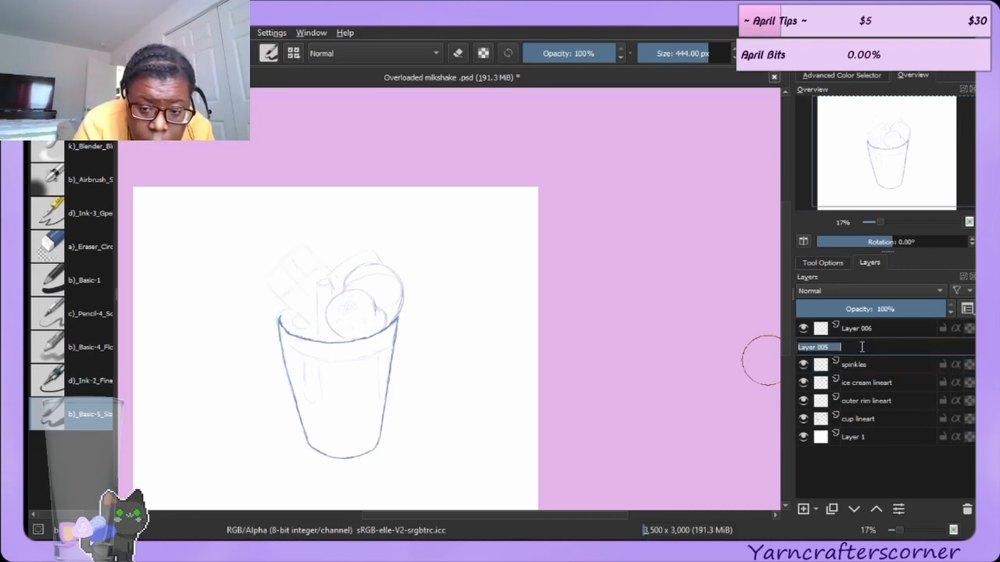
text(ca)
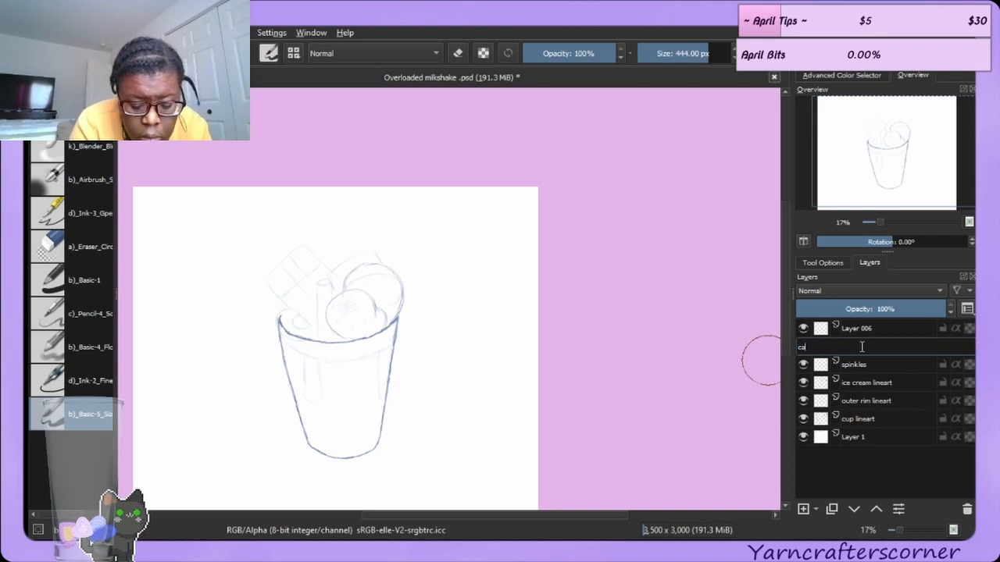
text(ke lineart)
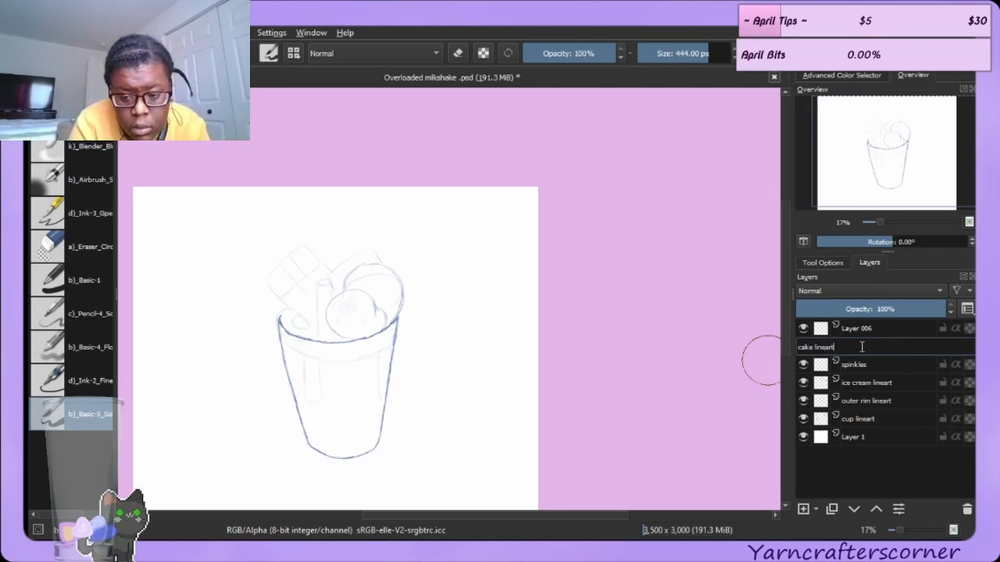
key(Return)
Rename Layer 006 as "cookie and chocolate lineart".
double_click(886, 327)
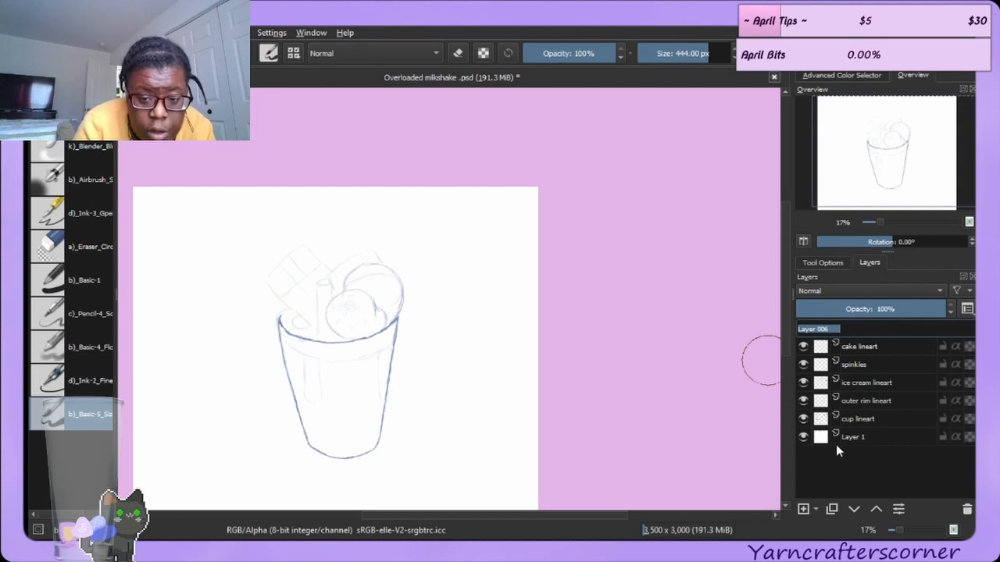
text(cookie)
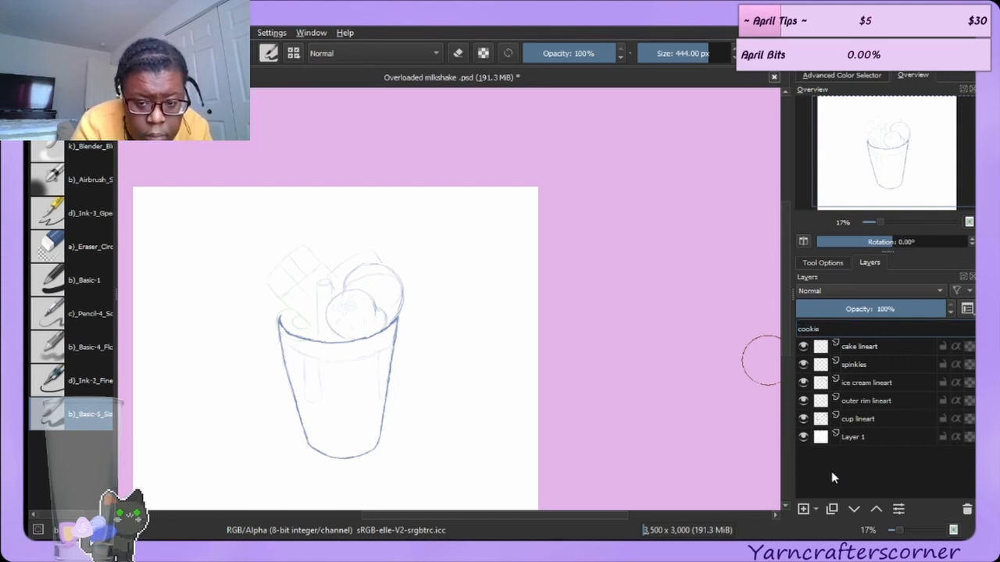
text( and )
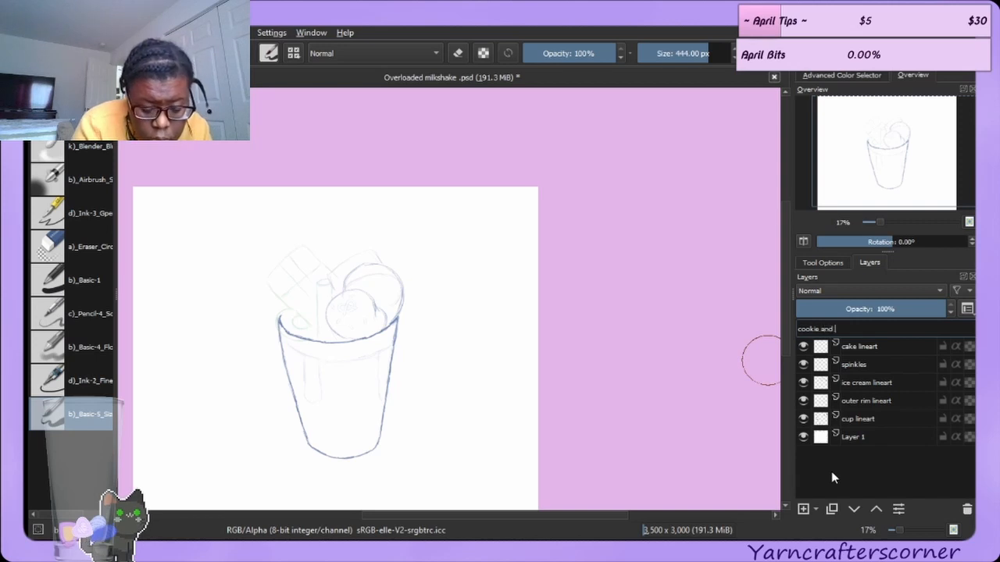
text(chocolat)
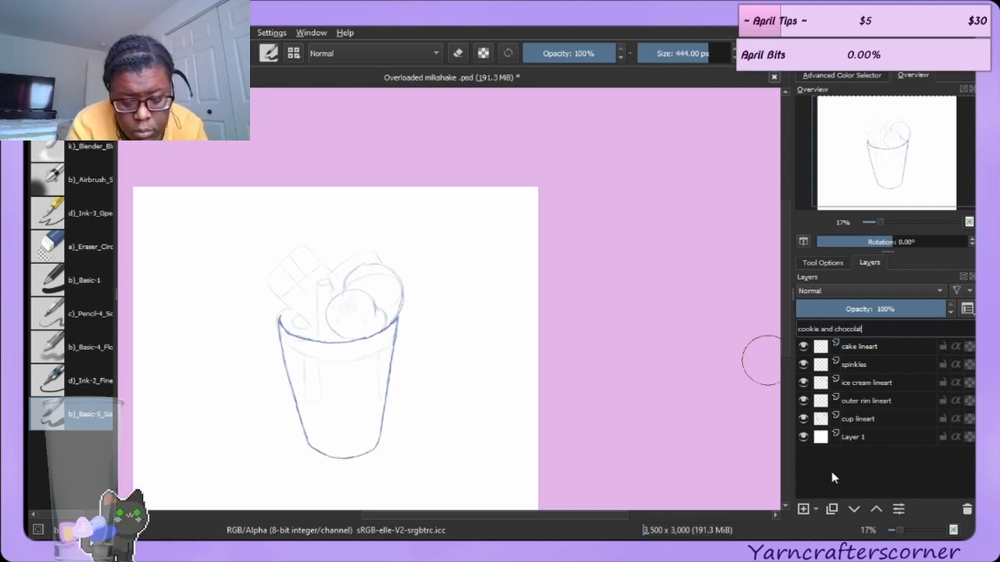
text(e lineart)
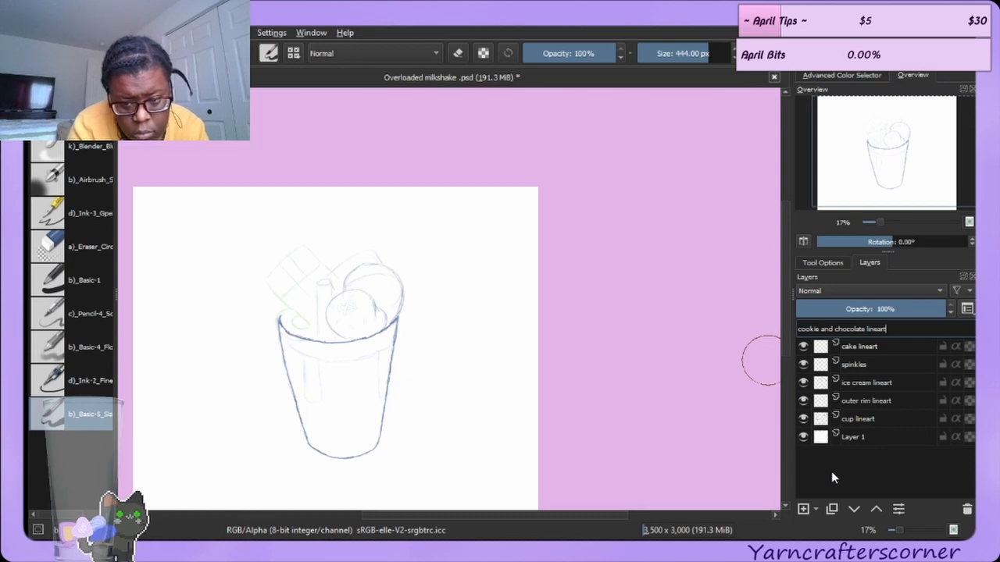
key(Return)
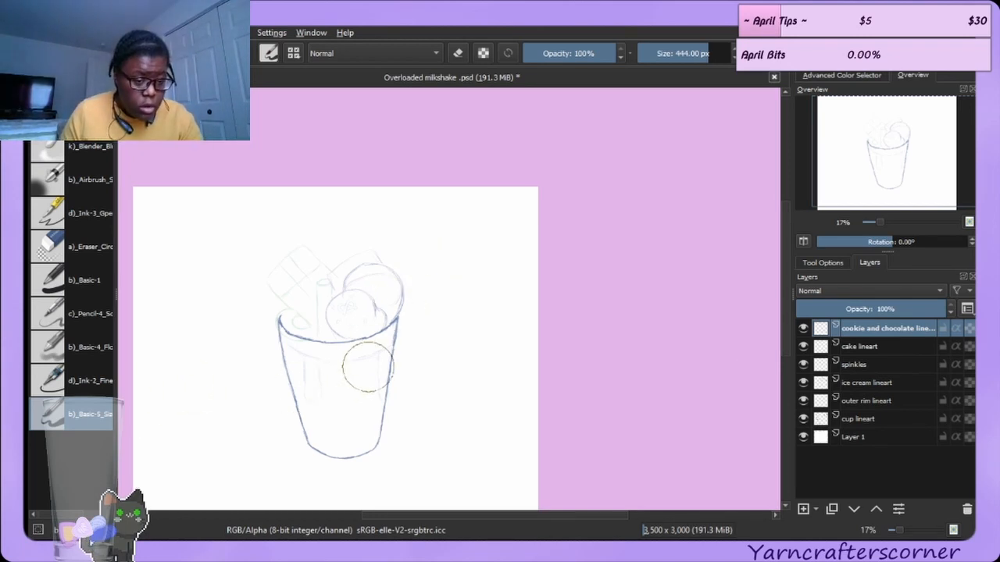
Make the outer rim lineart layer active and erase part of the lower rim line with a 50 px eraser.
scroll(346, 368, up, 3)
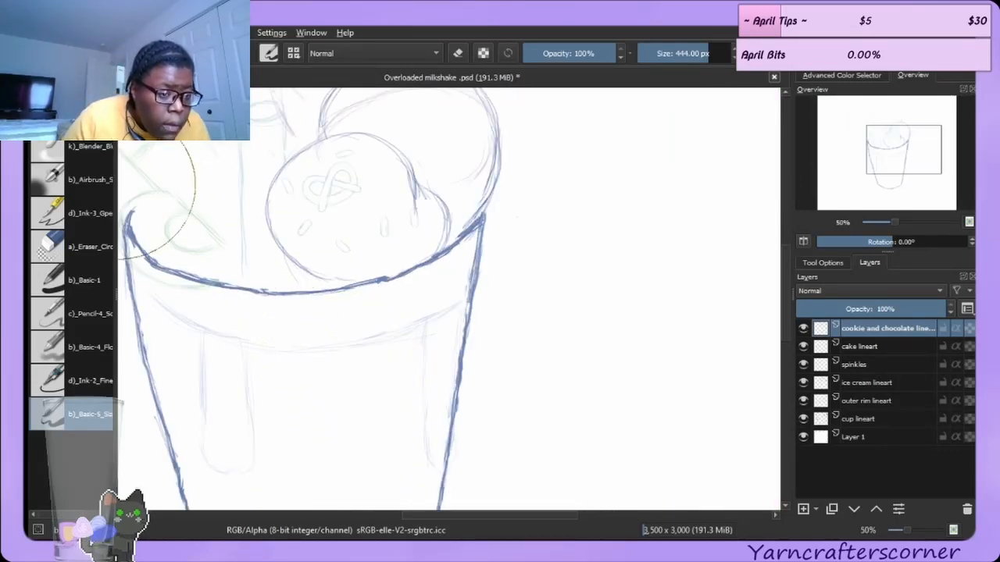
click(98, 160)
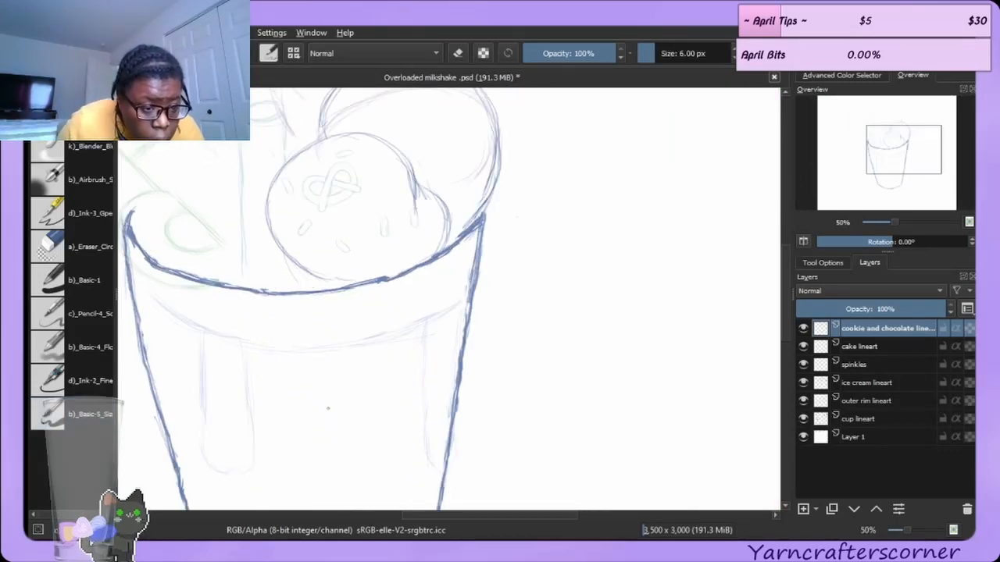
ctrl+click(203, 325)
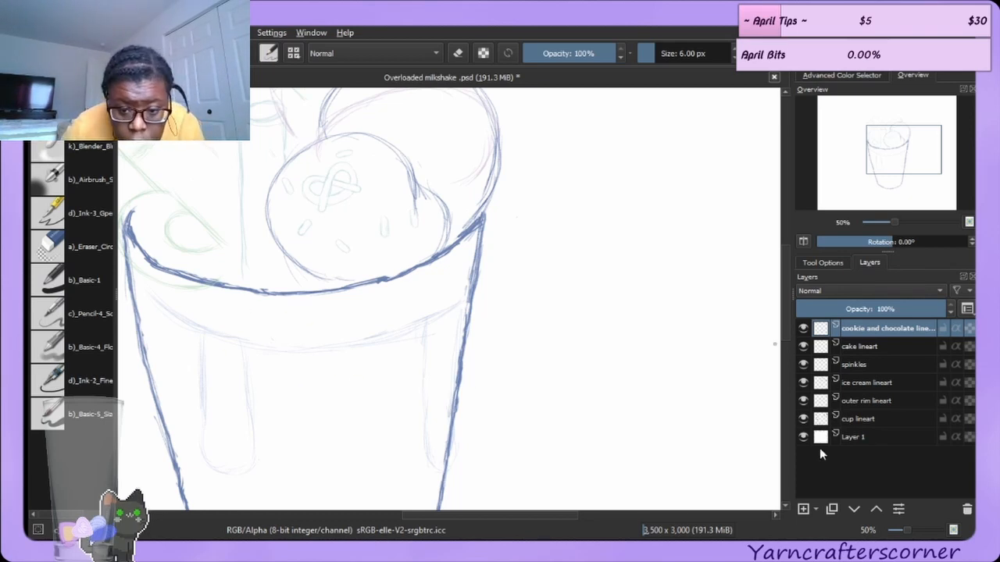
click(879, 400)
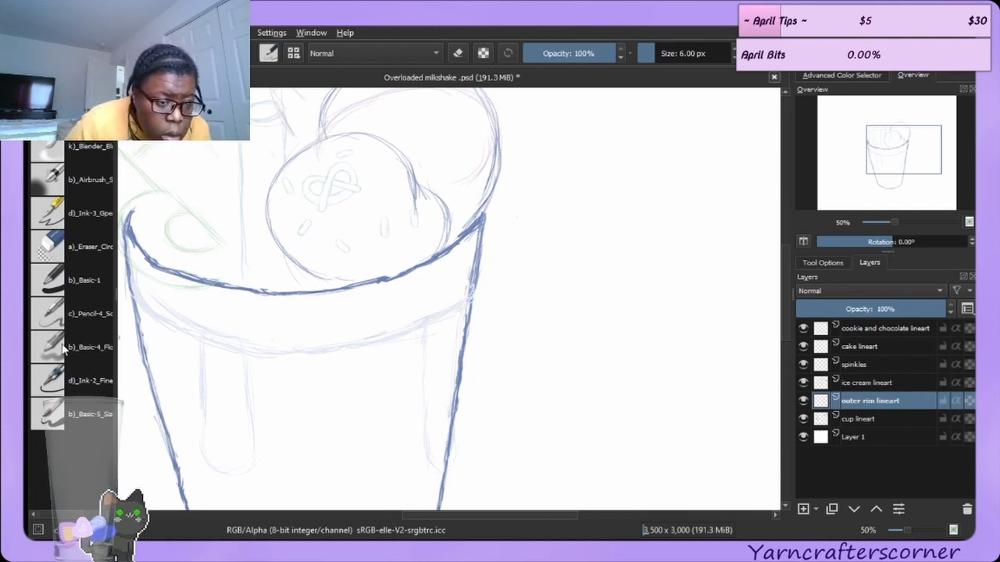
click(76, 238)
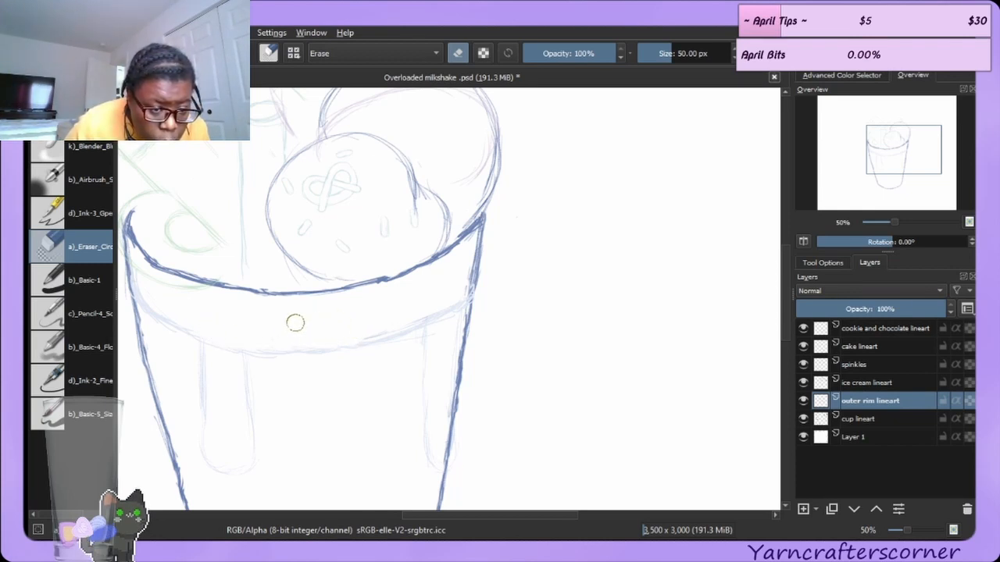
mouse_move(367, 328)
mouse_down()
mouse_move(444, 304)
mouse_move(444, 292)
mouse_up()
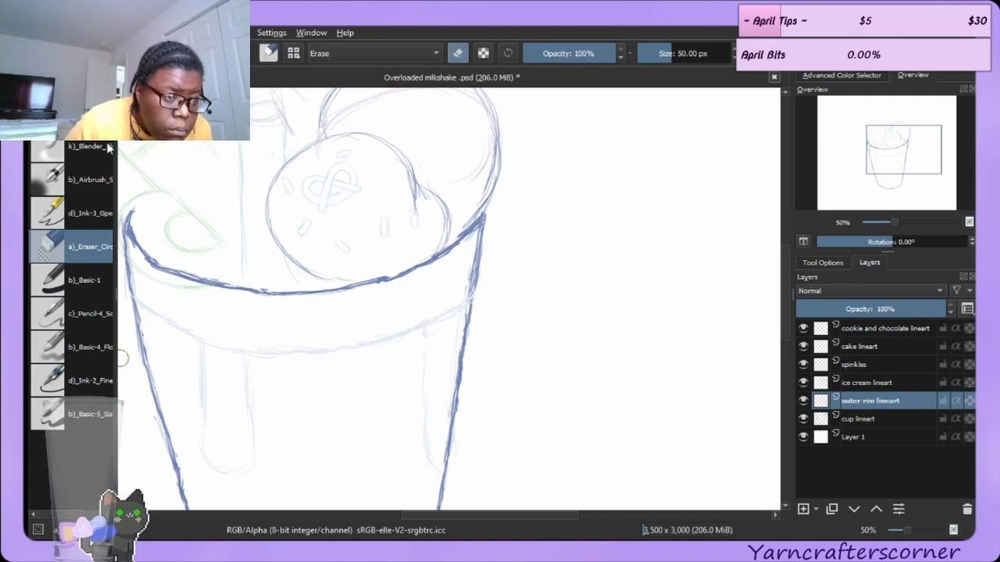
Erase small stray marks below the rim and near the cup's right side on the outer rim lineart layer.
key(e)
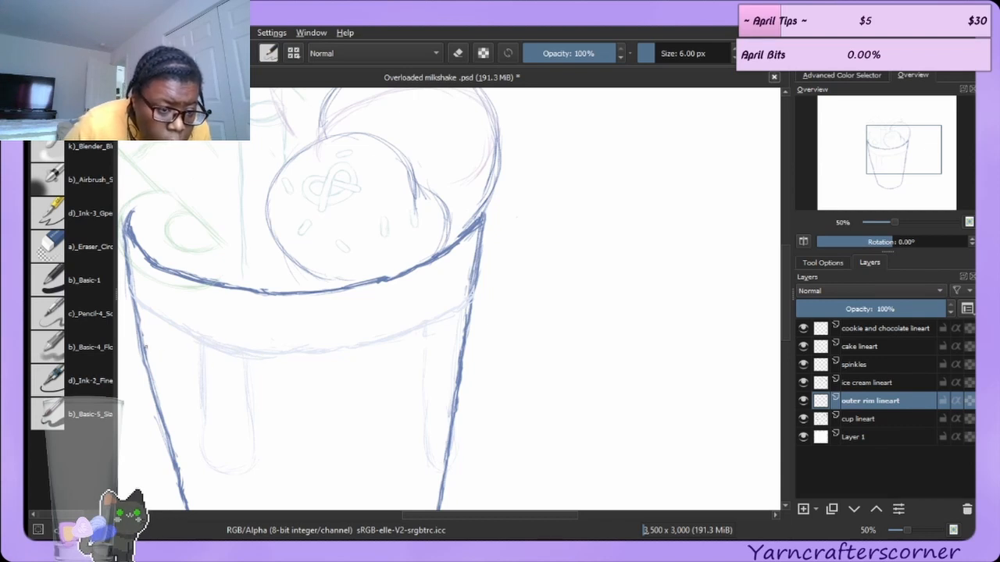
click(60, 244)
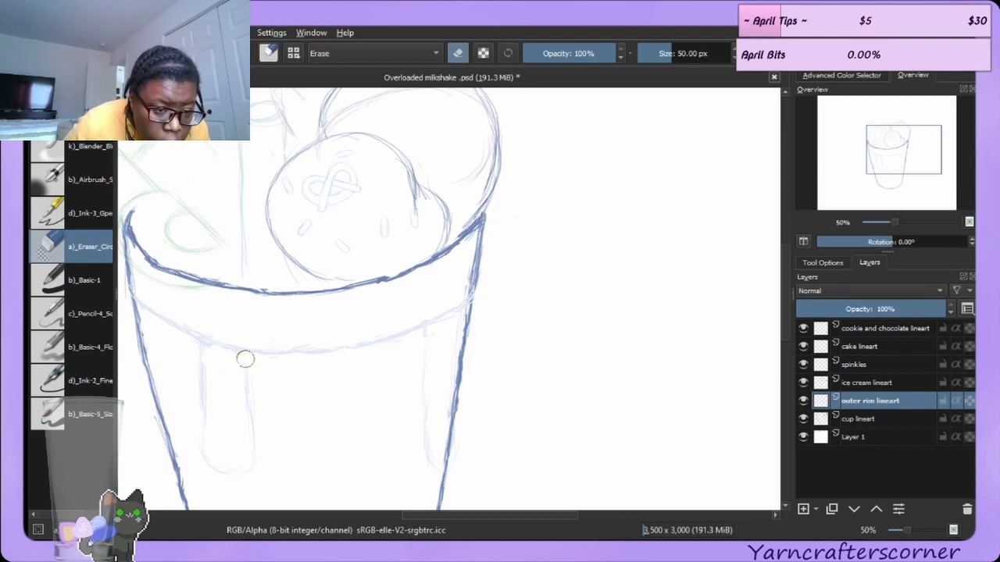
drag(245, 359, 252, 363)
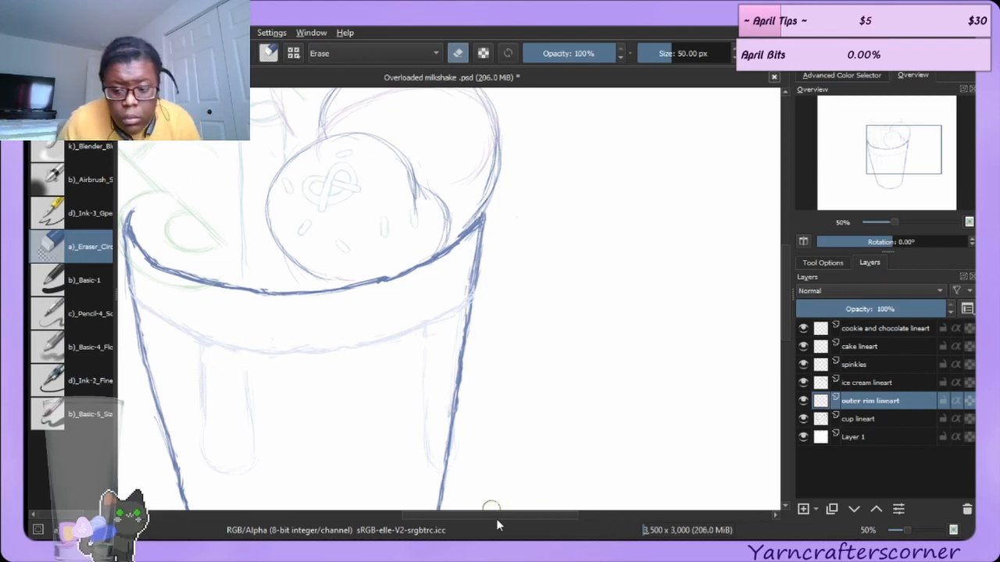
drag(459, 446, 434, 448)
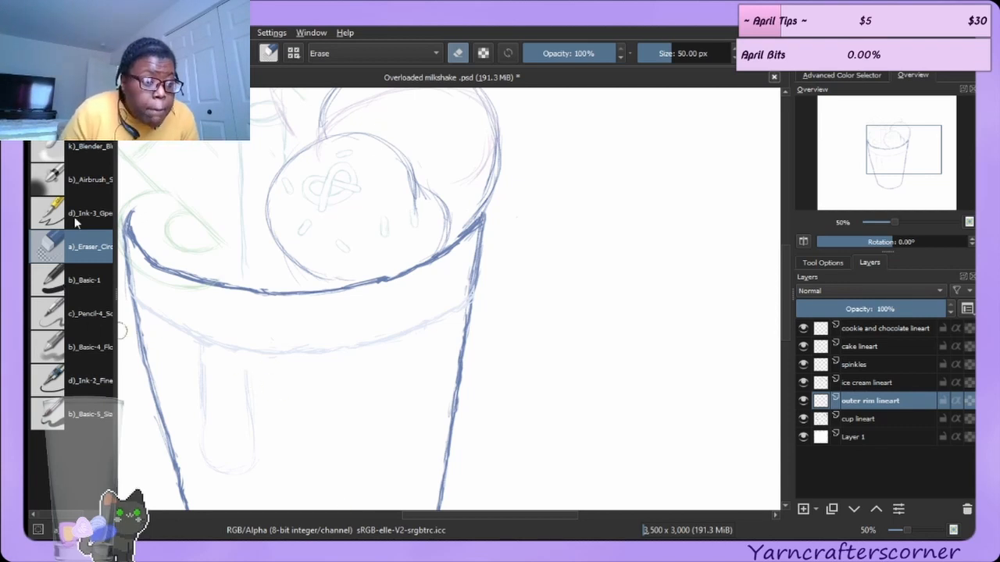
Erase parts of the lower rim line inside the cup's left side with the eraser.
click(89, 114)
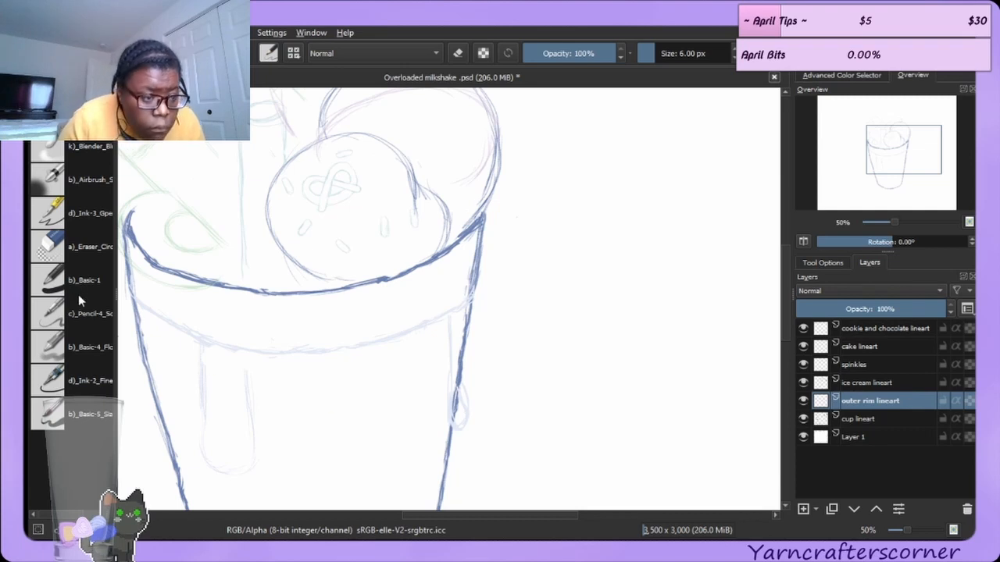
click(77, 254)
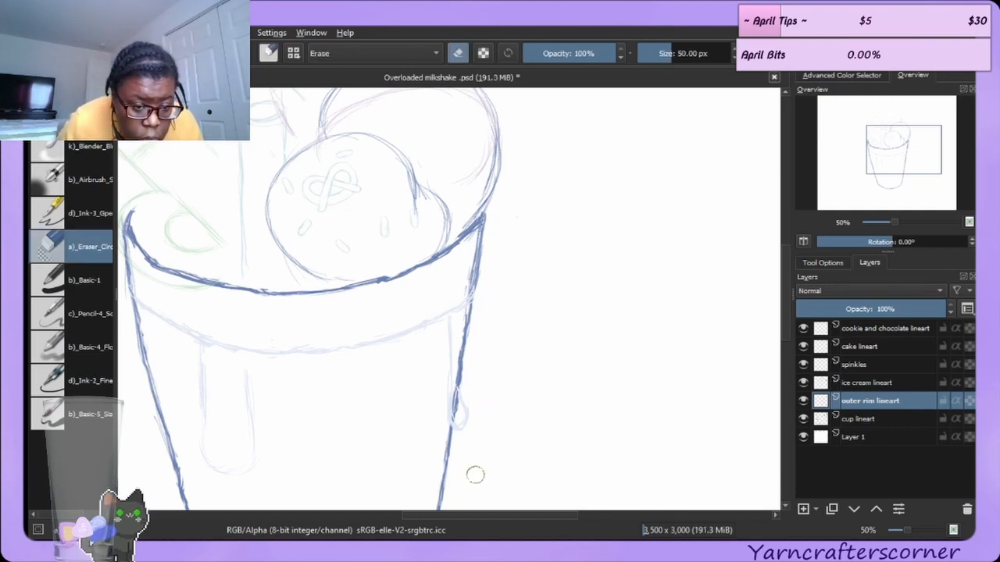
mouse_move(274, 380)
mouse_down()
mouse_move(251, 395)
mouse_move(245, 483)
mouse_move(222, 427)
mouse_move(195, 446)
mouse_move(209, 405)
mouse_move(203, 416)
mouse_move(197, 402)
mouse_move(233, 398)
mouse_up()
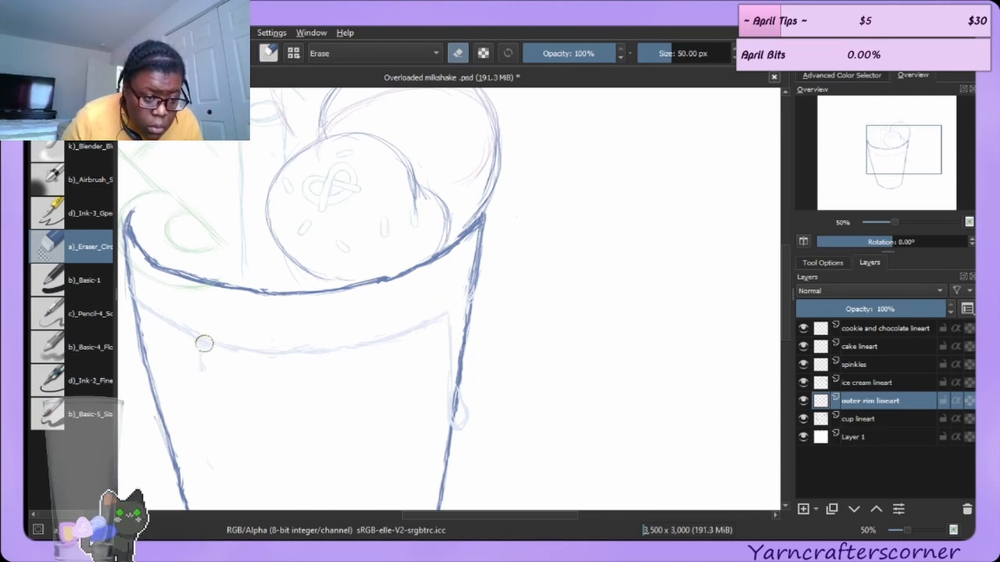
drag(204, 342, 222, 356)
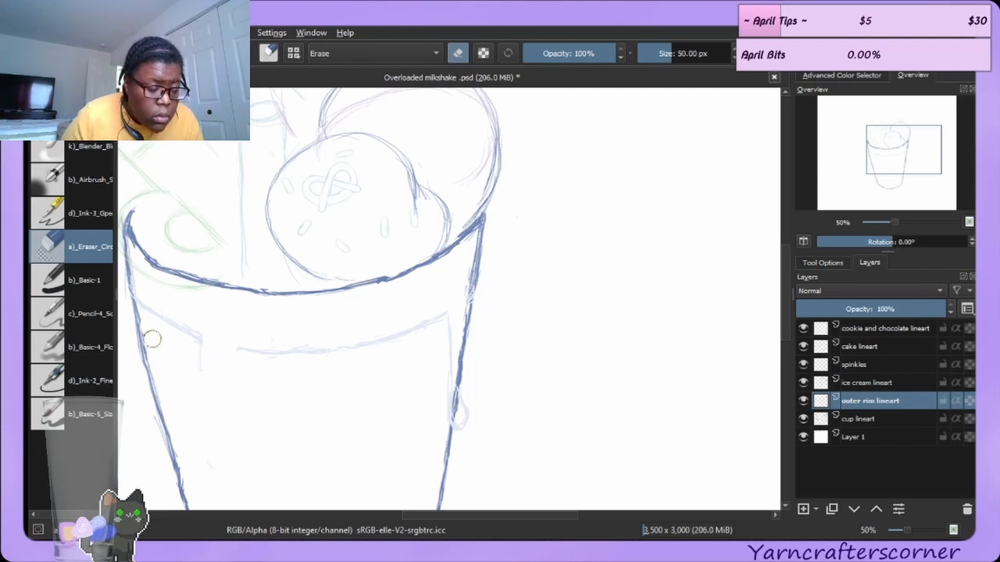
Draw milkshake drips hanging from the rim near the cup's left side with a 6 px brush.
click(71, 147)
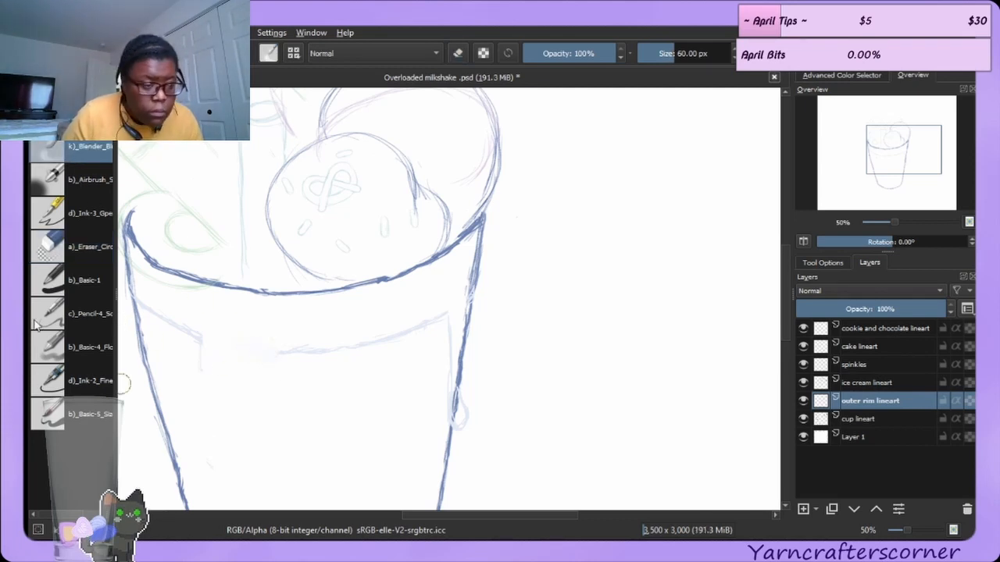
click(68, 116)
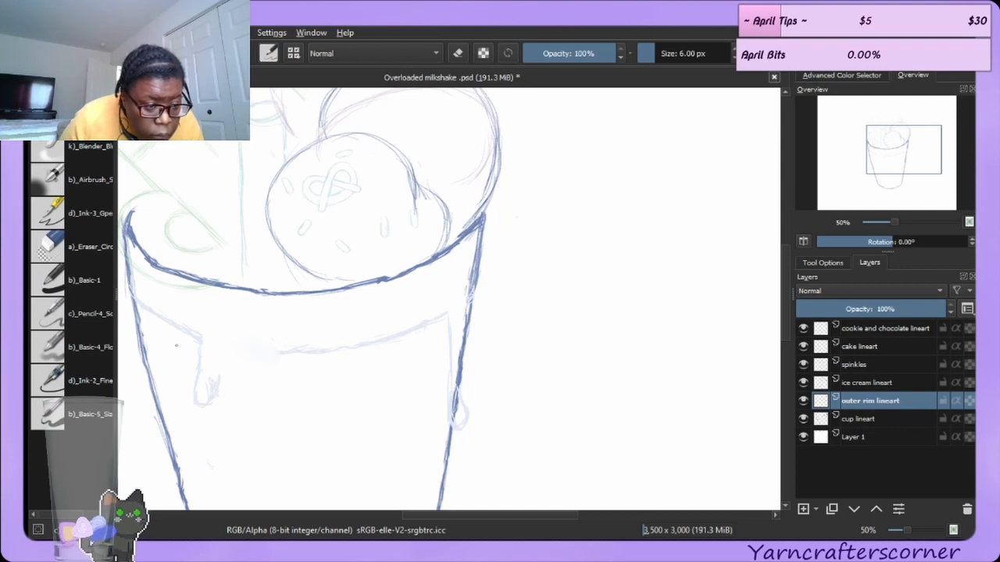
click(90, 246)
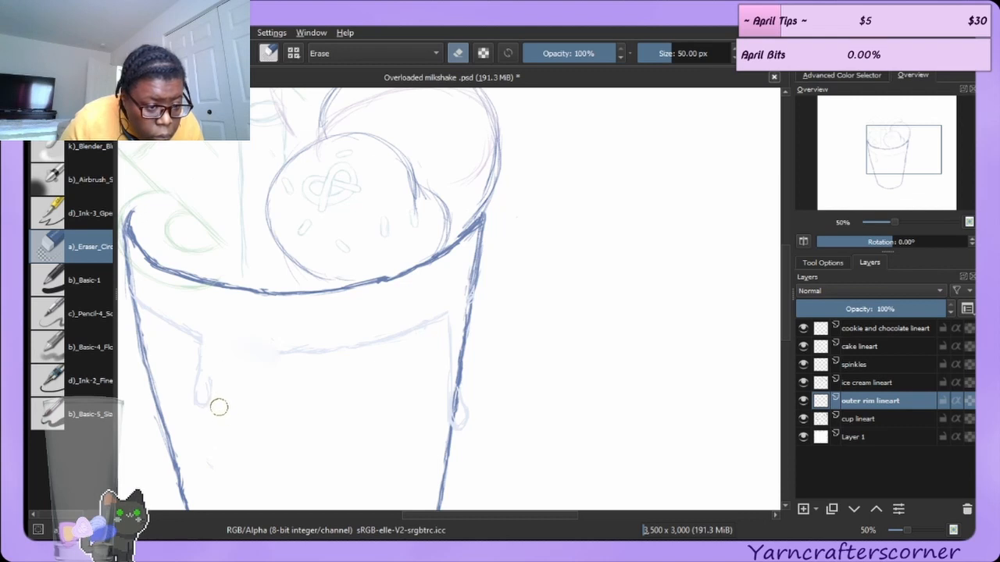
key(slash)
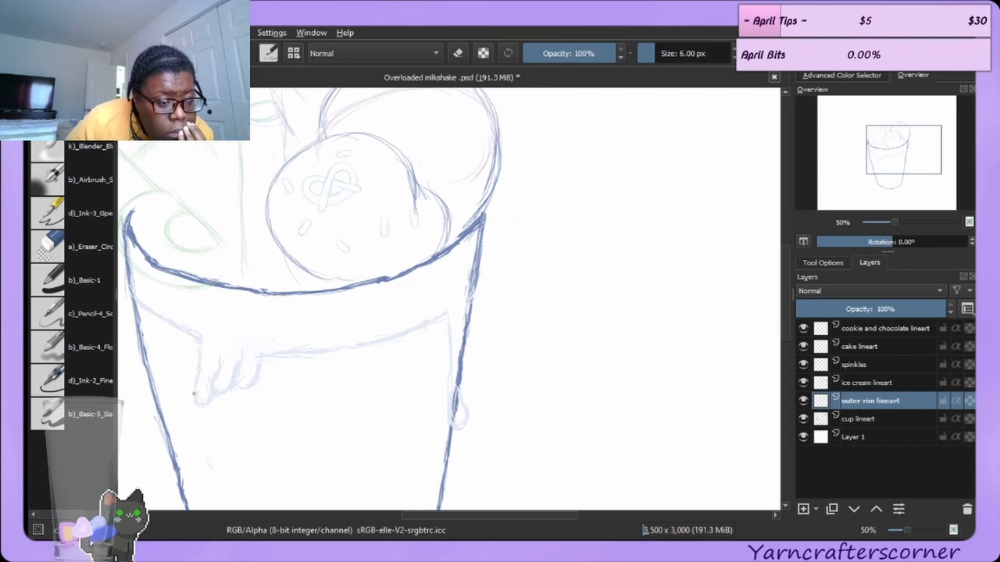
Refine the drips' outlines by alternately erasing and redrawing their lower ends.
click(90, 237)
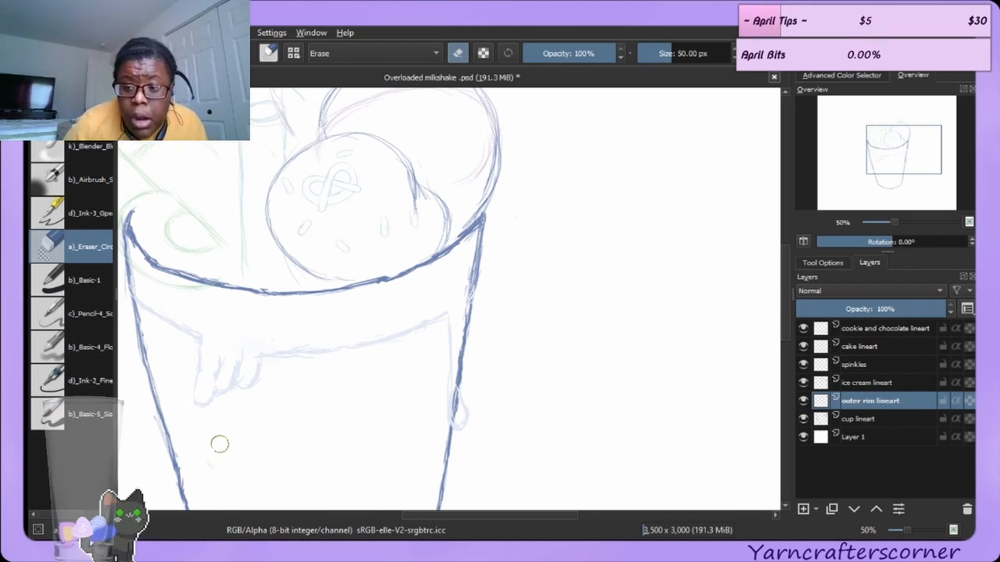
click(82, 115)
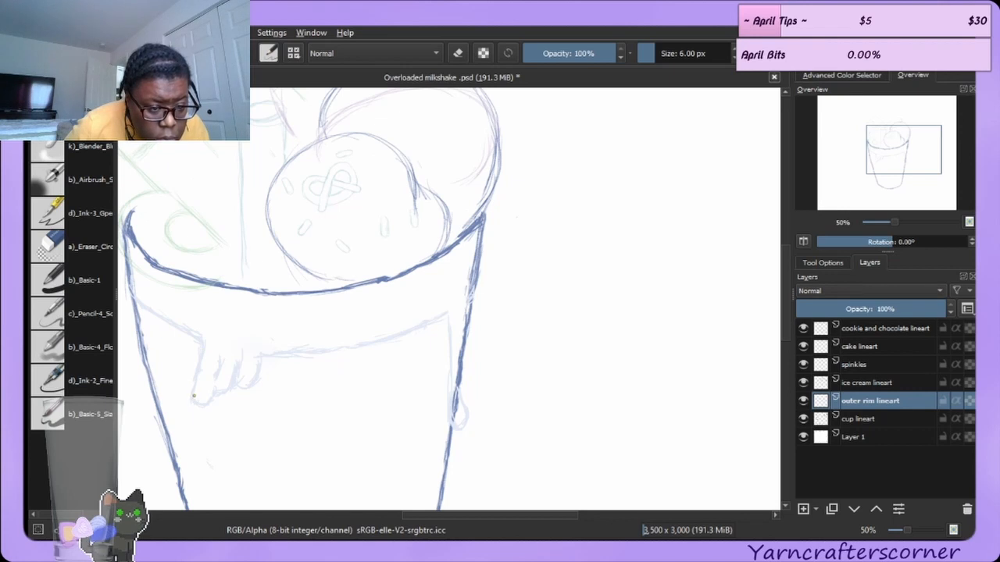
drag(207, 401, 211, 383)
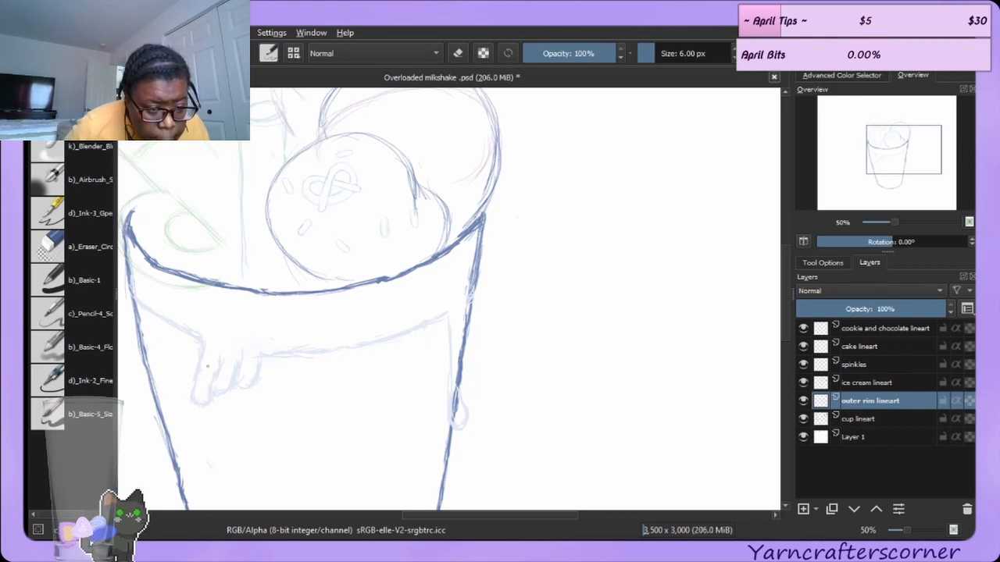
click(78, 247)
drag(221, 364, 223, 396)
key(e)
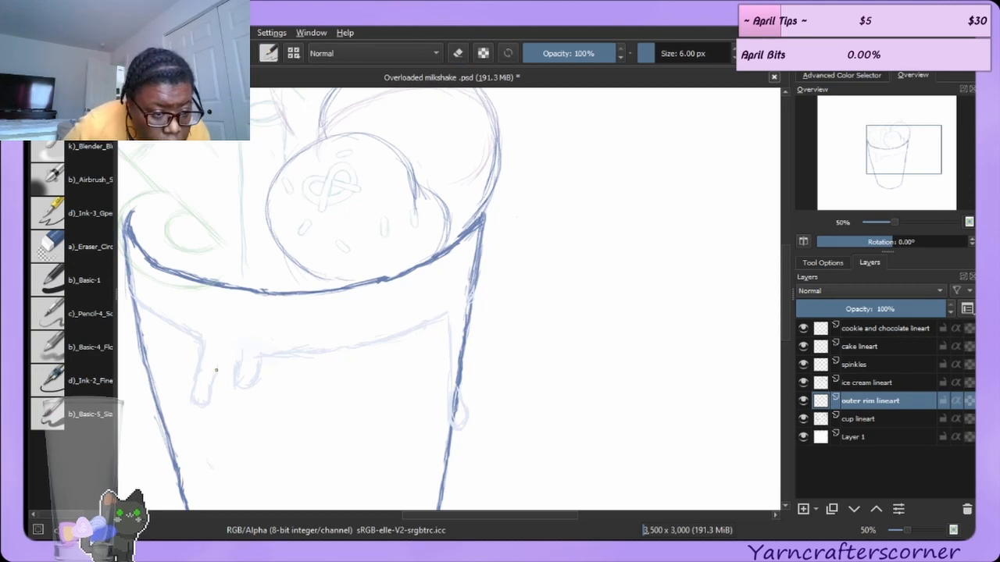
mouse_move(216, 398)
mouse_down()
mouse_move(230, 395)
mouse_move(231, 378)
mouse_up()
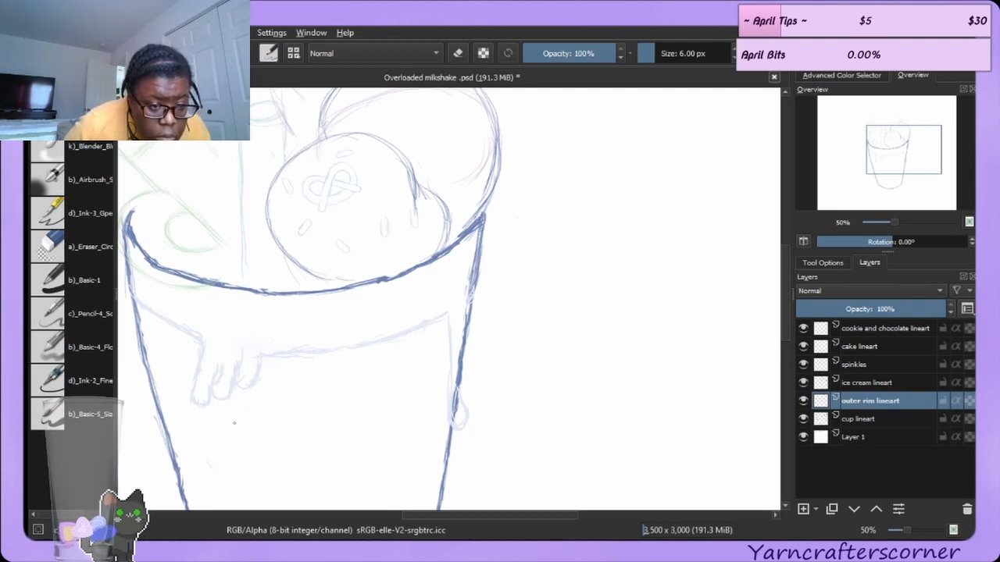
click(91, 246)
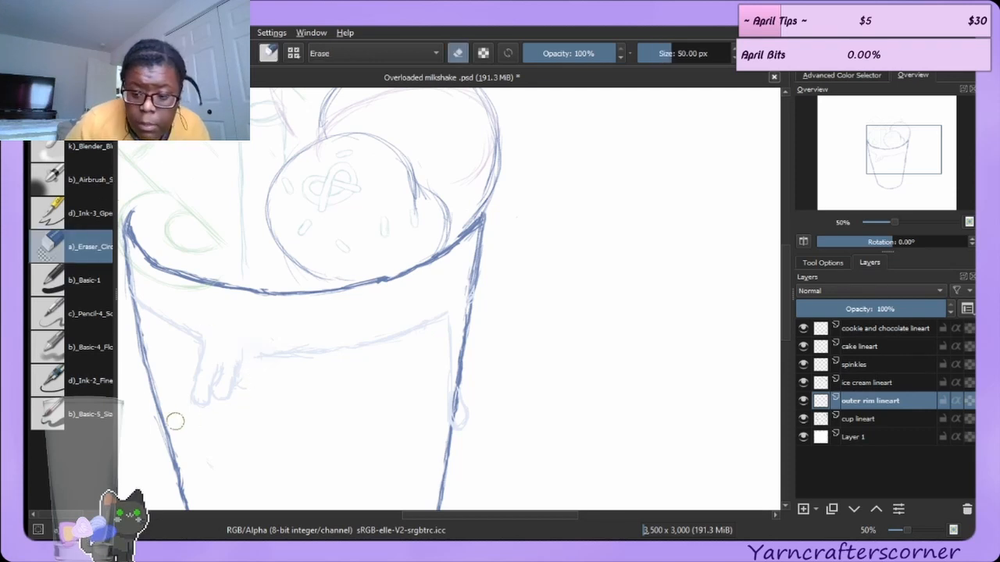
key(e)
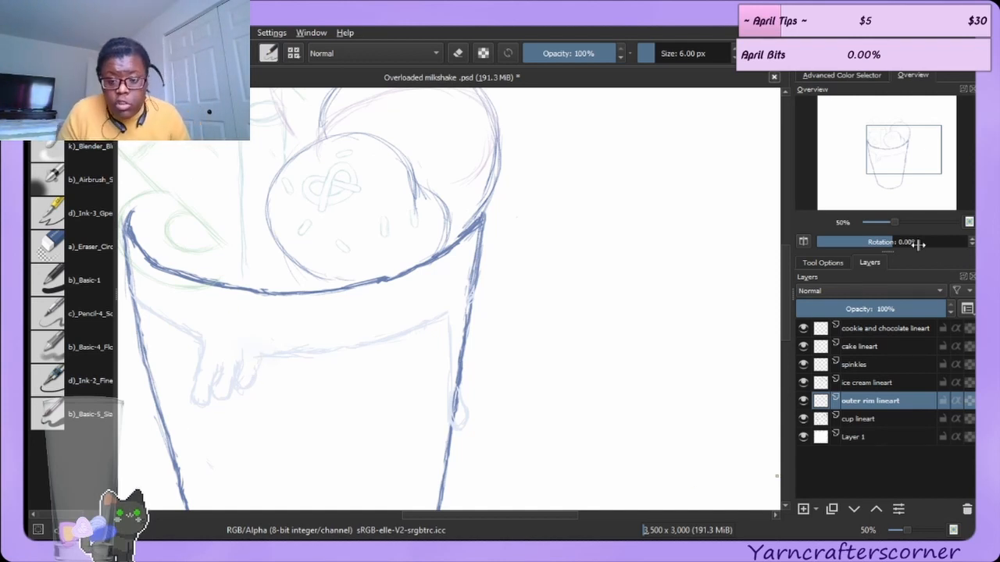
Rotate the canvas to 100° and sketch and erase small touch-ups near the rim band, undoing one erase.
drag(886, 241, 932, 237)
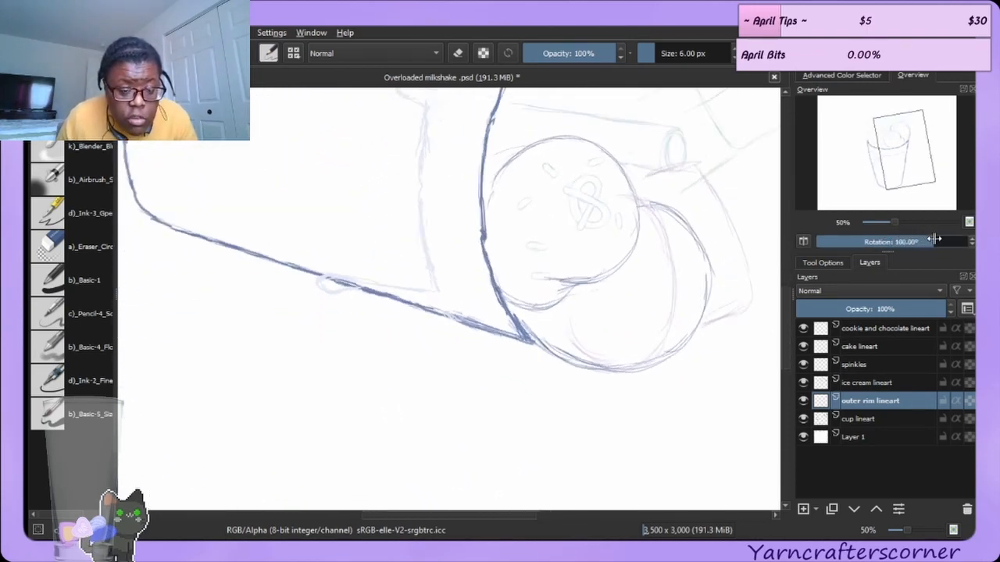
scroll(782, 341, up, 3)
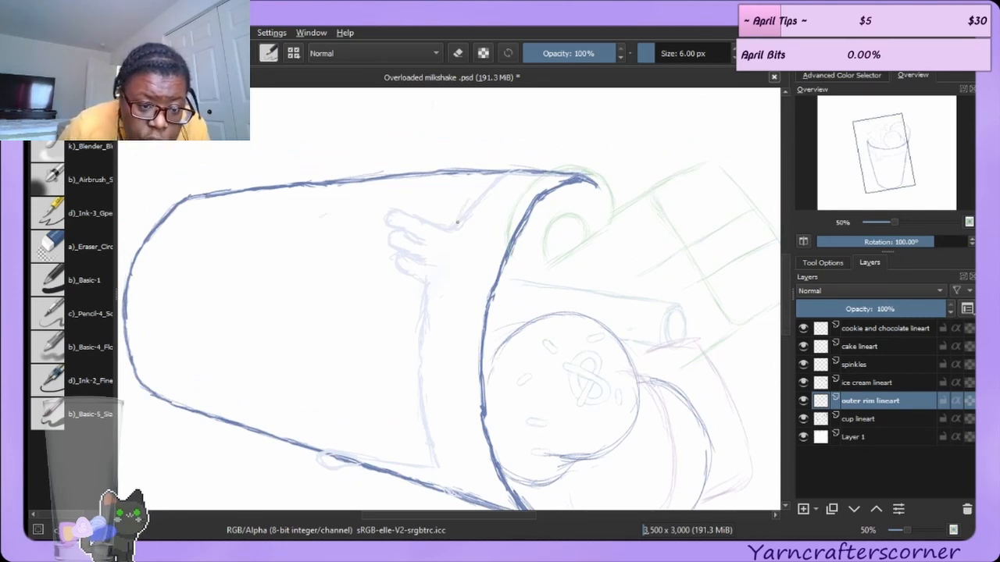
drag(489, 179, 476, 194)
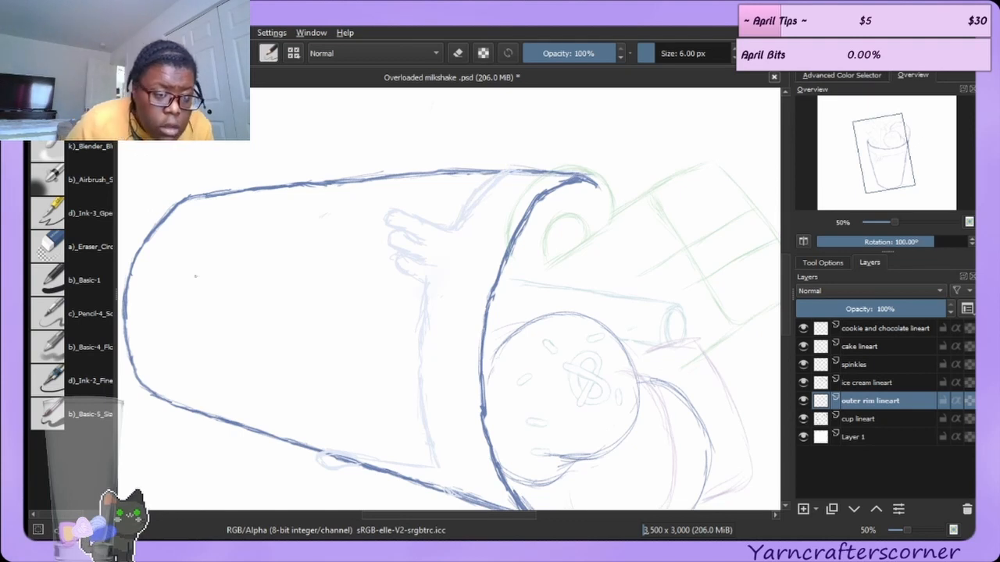
click(78, 246)
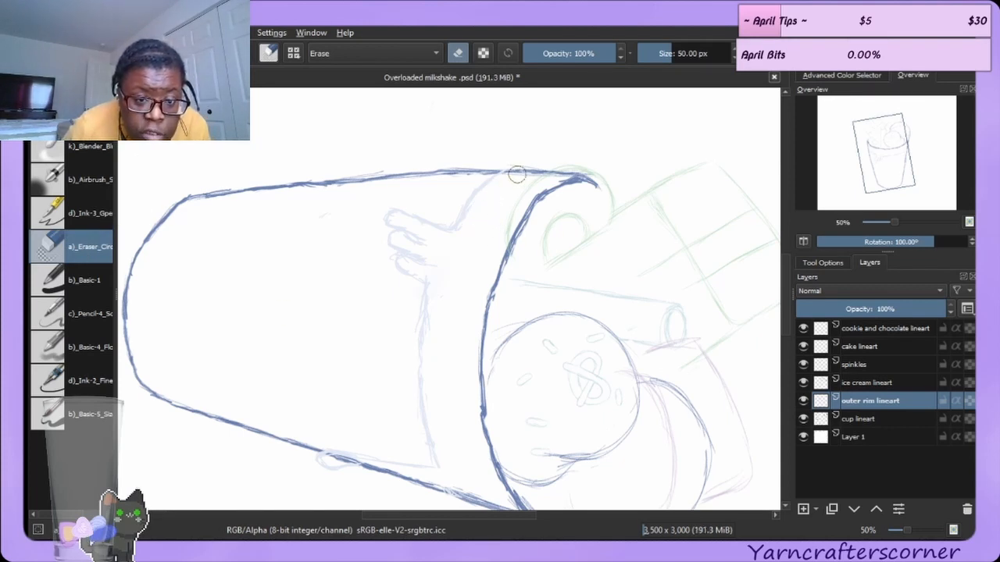
drag(437, 311, 434, 343)
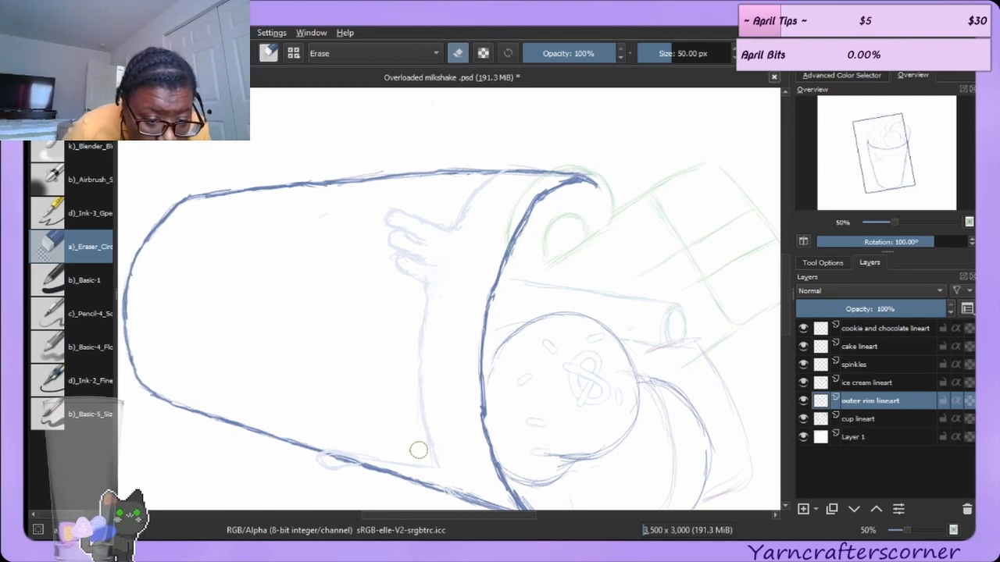
drag(423, 453, 417, 439)
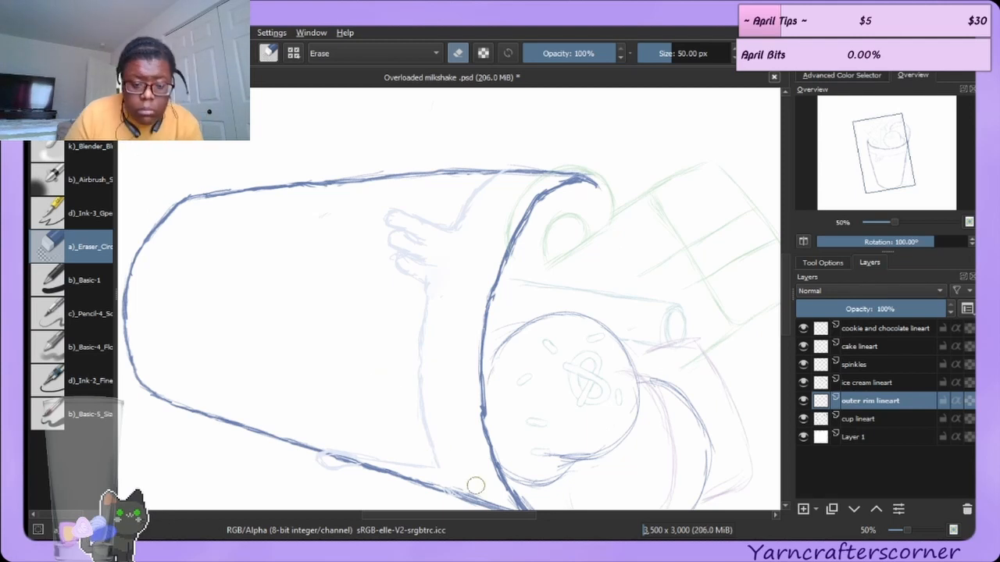
key(ctrl+z)
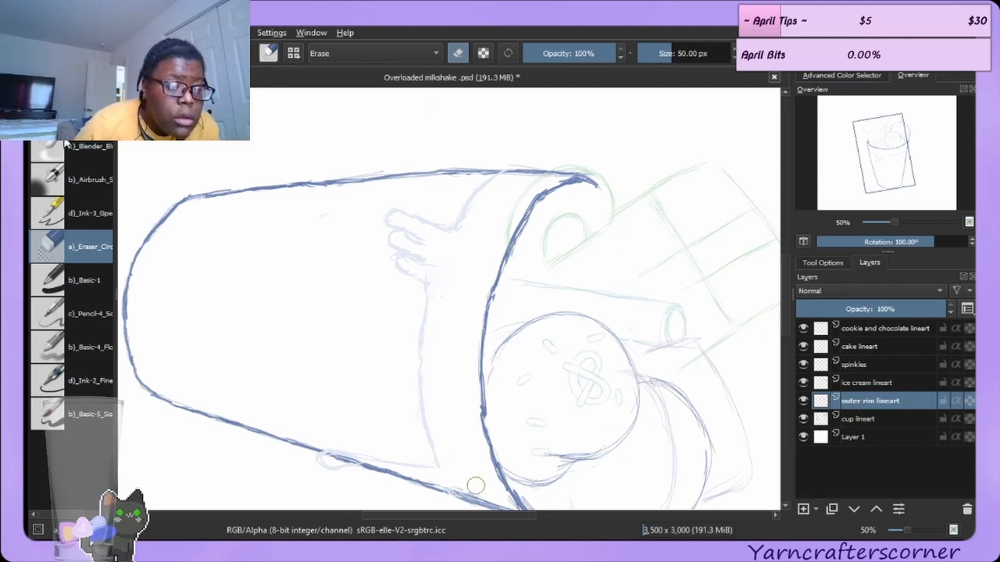
Draw small circular bubbles scattered along the rim band, undoing unwanted strokes.
key(e)
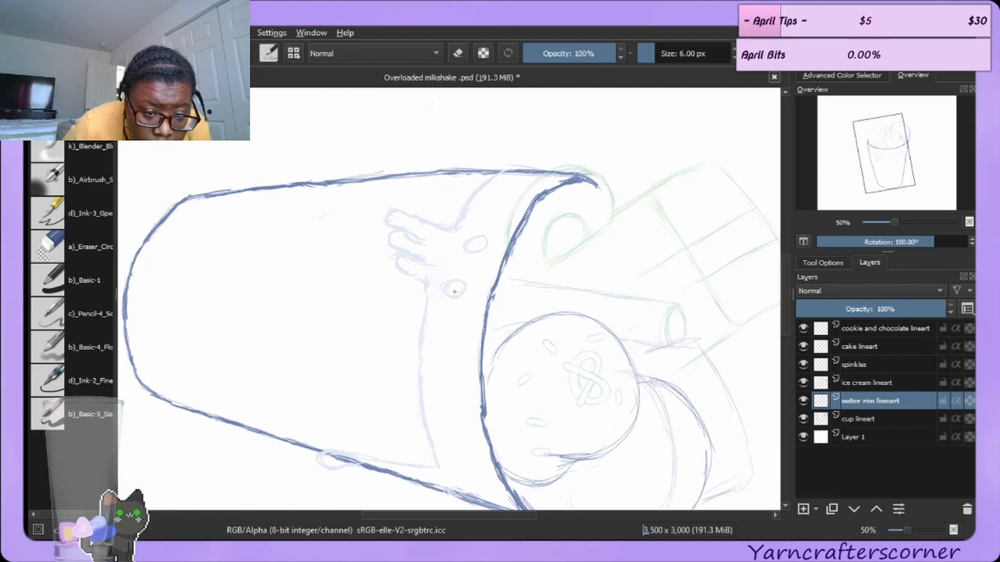
drag(443, 348, 452, 335)
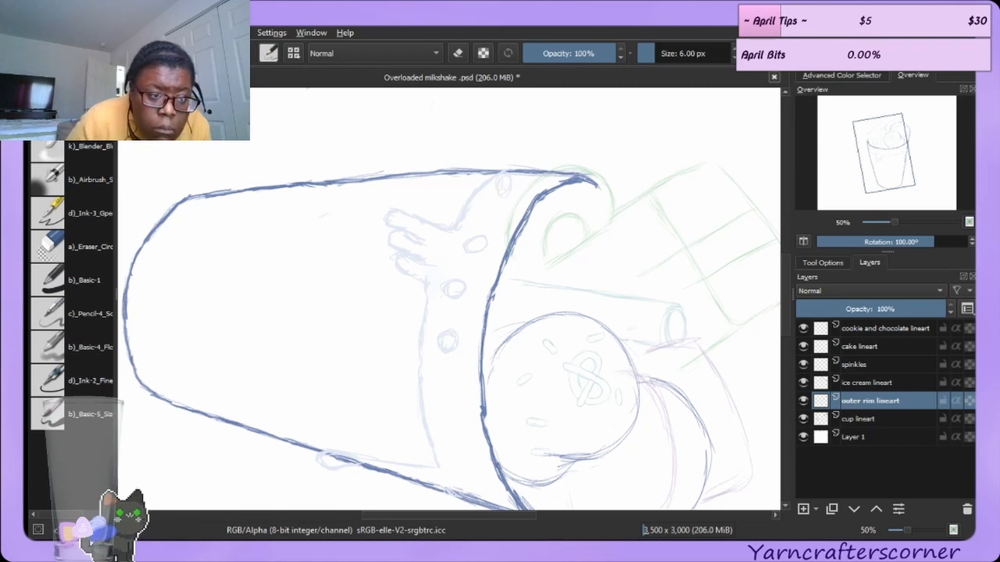
key(ctrl+z)
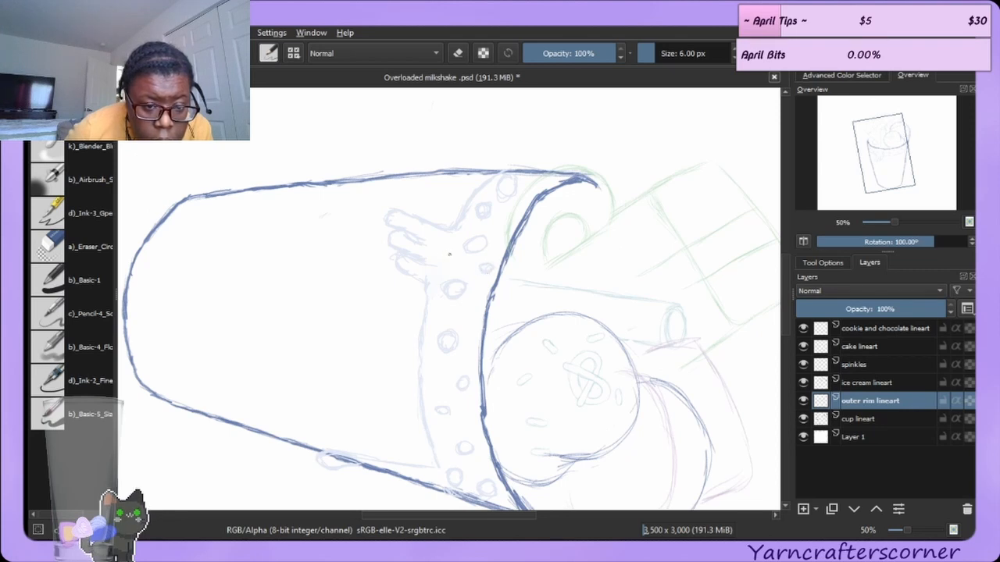
drag(449, 250, 447, 251)
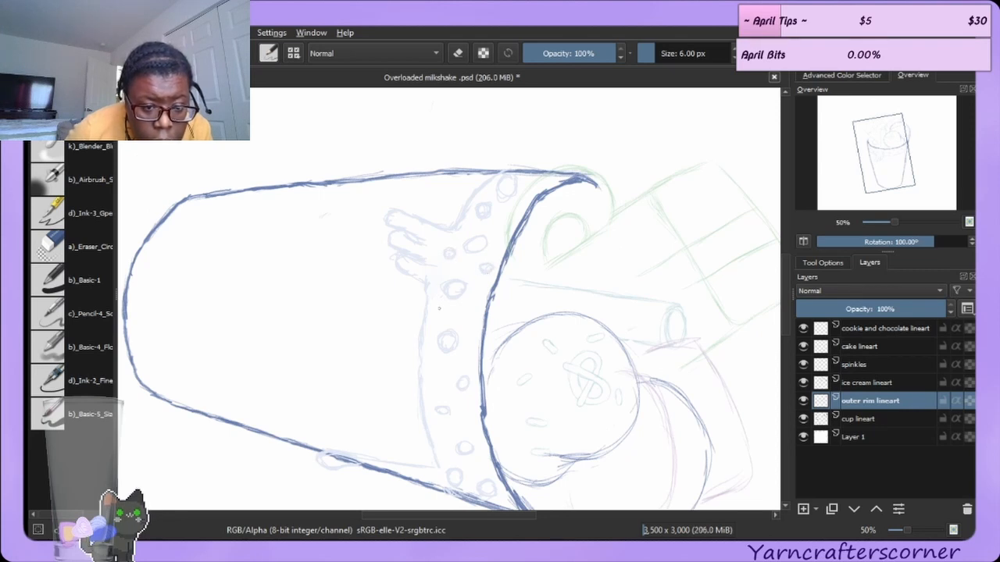
key(ctrl+z)
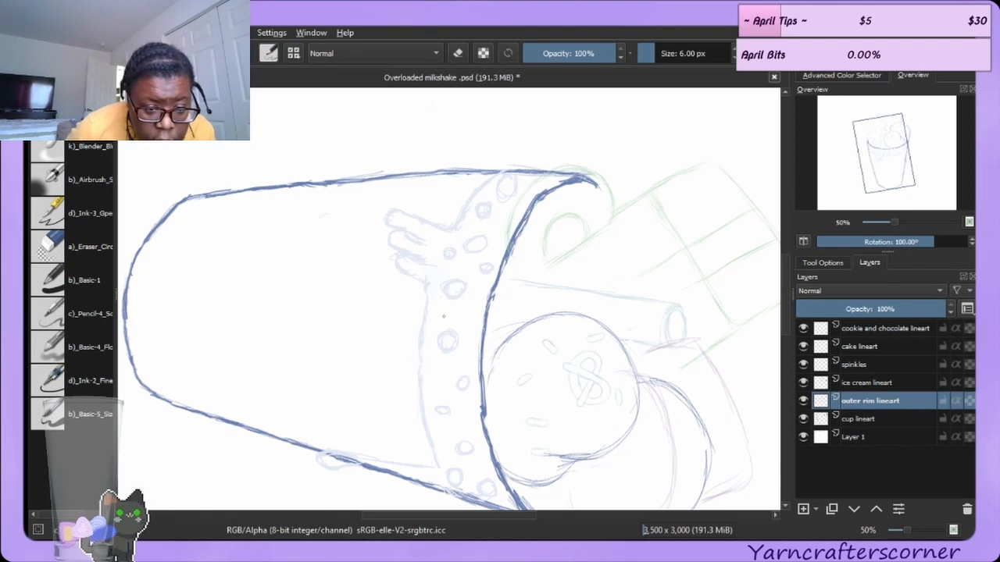
Lock the layer's alpha, pick a light blue and paint over the drips and bubbles with a large brush to recolor them.
click(841, 75)
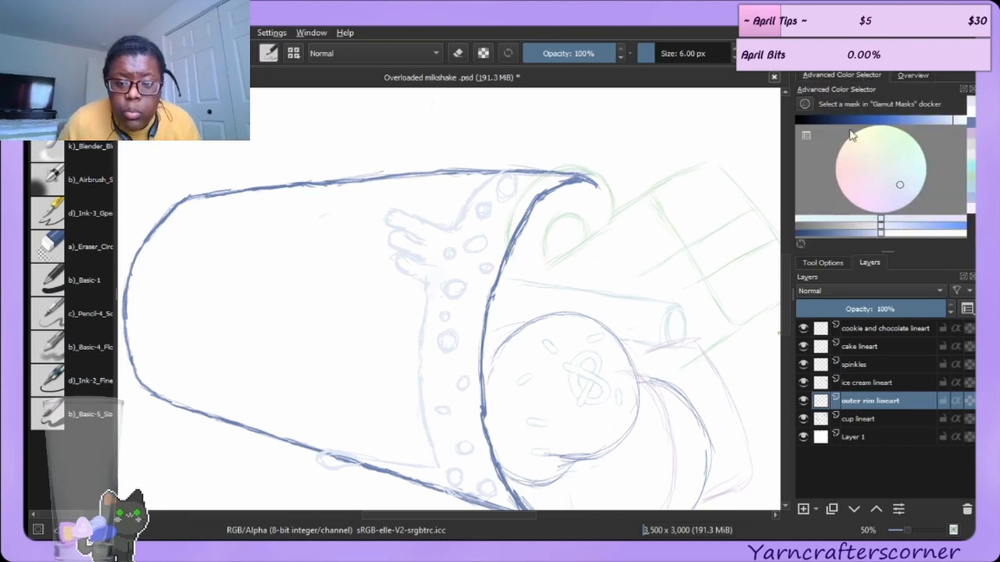
click(925, 121)
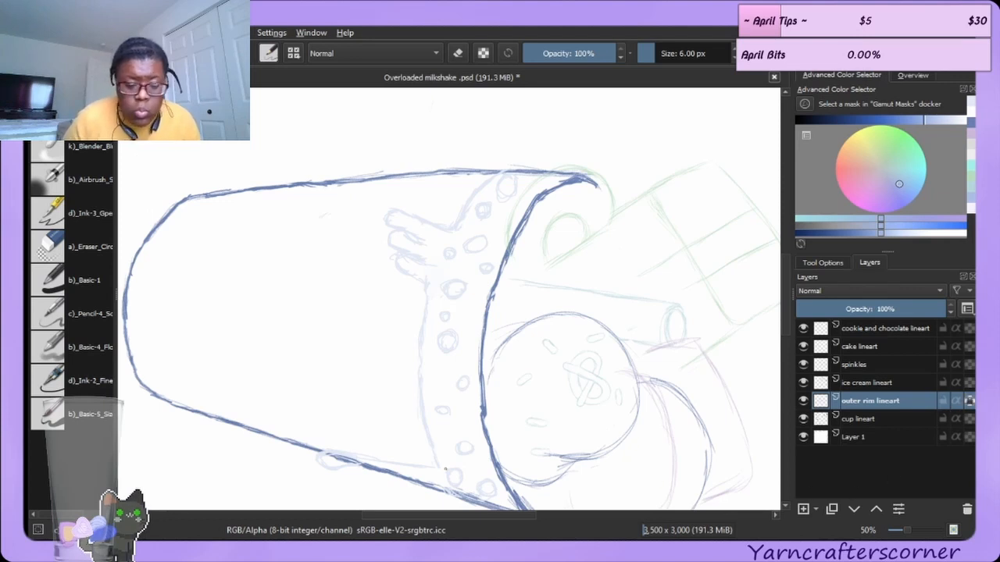
click(83, 415)
mouse_move(363, 336)
mouse_down()
mouse_move(428, 306)
mouse_move(457, 245)
mouse_move(415, 359)
mouse_move(495, 198)
mouse_move(514, 210)
mouse_move(445, 298)
mouse_move(420, 406)
mouse_move(444, 464)
mouse_move(472, 476)
mouse_move(473, 173)
mouse_up()
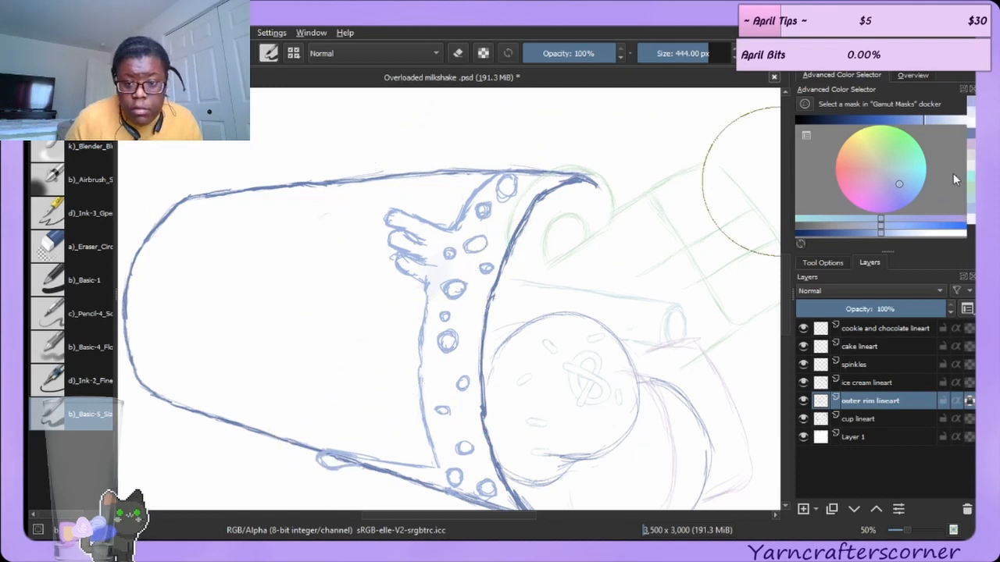
click(909, 180)
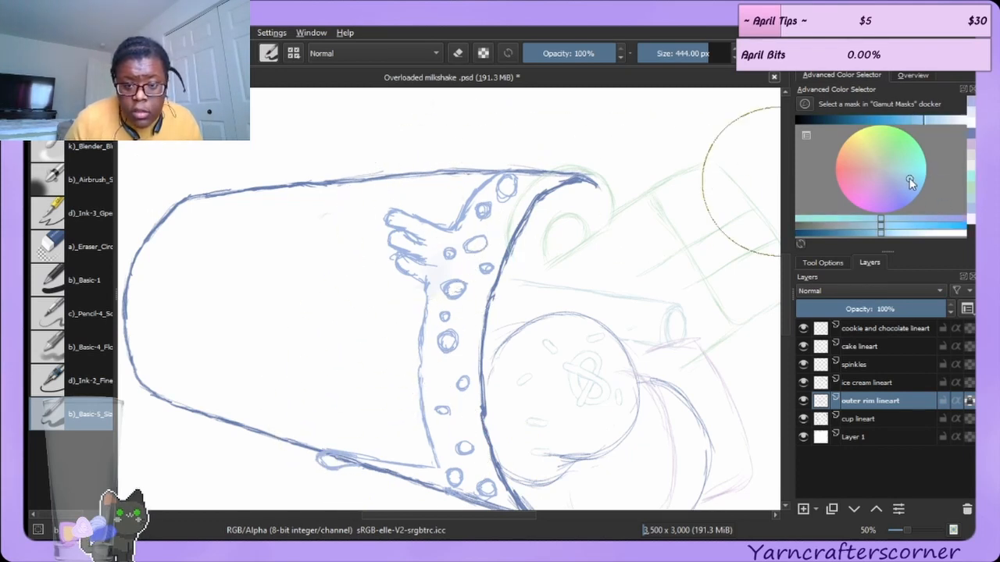
mouse_move(507, 187)
mouse_down()
mouse_move(413, 301)
mouse_move(364, 489)
mouse_up()
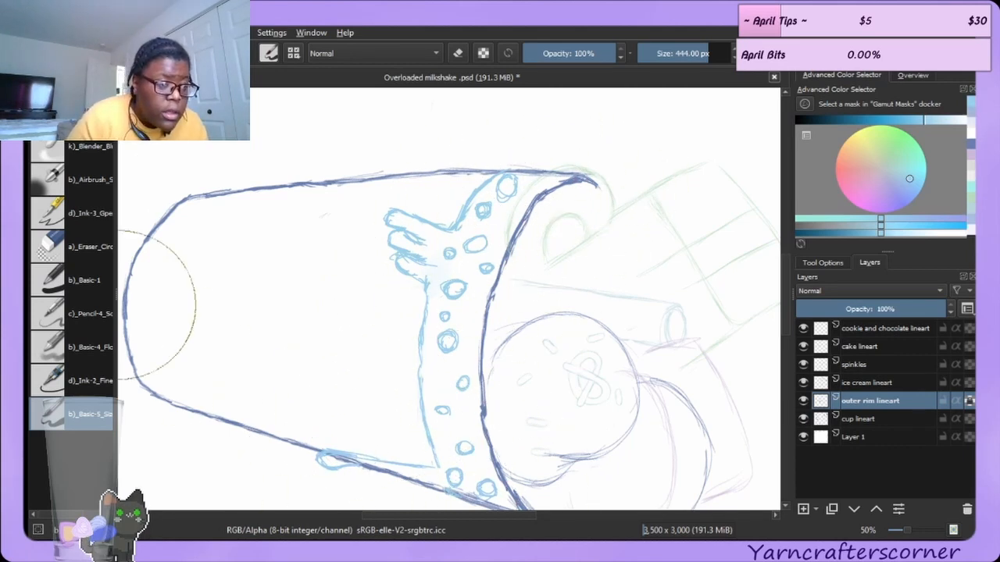
Clean up the sketchy bubble outlines on the rim band by erasing and redrawing them with the 6 px brush.
click(76, 321)
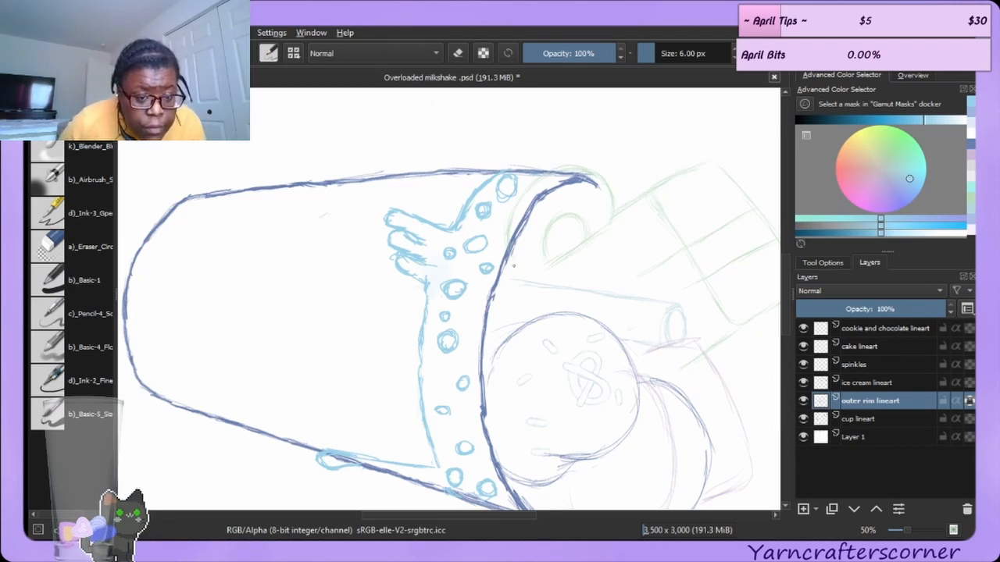
click(68, 247)
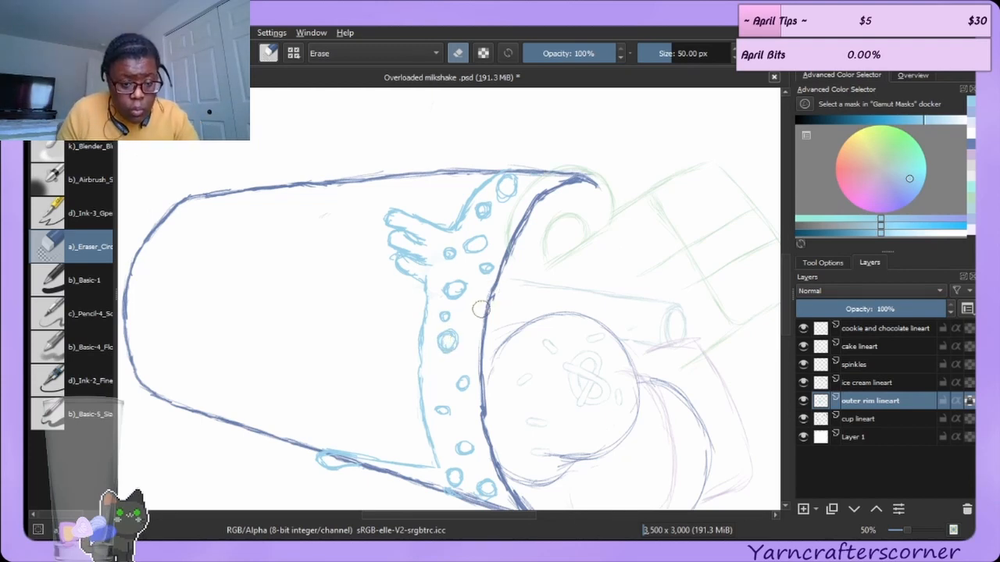
scroll(468, 321, up, 2)
scroll(468, 321, up, 1)
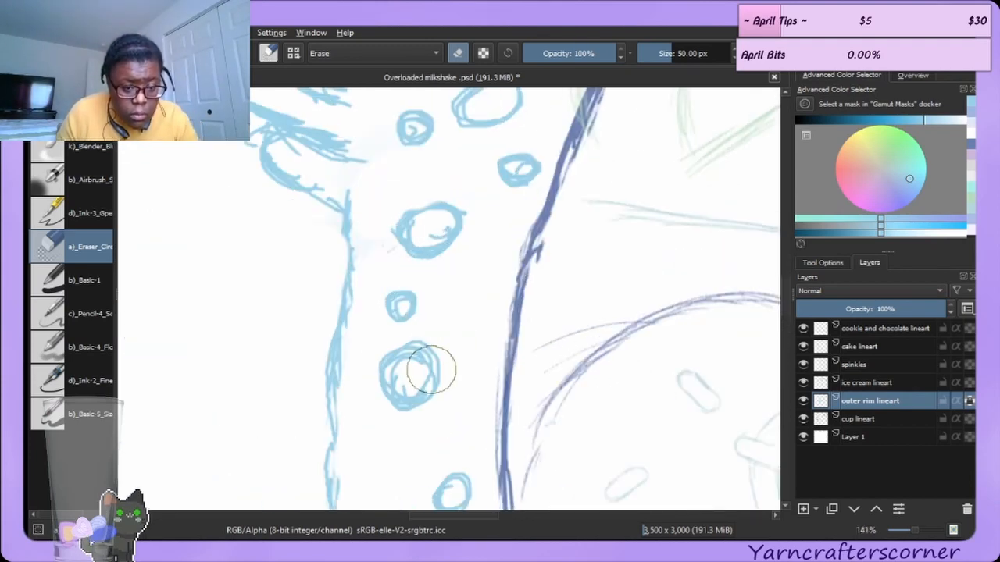
drag(409, 377, 410, 379)
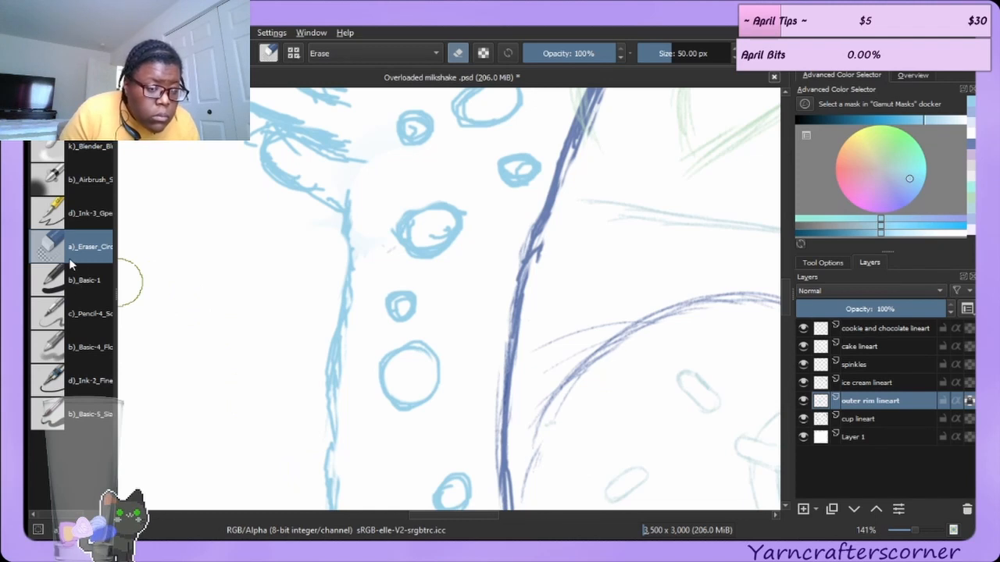
click(76, 113)
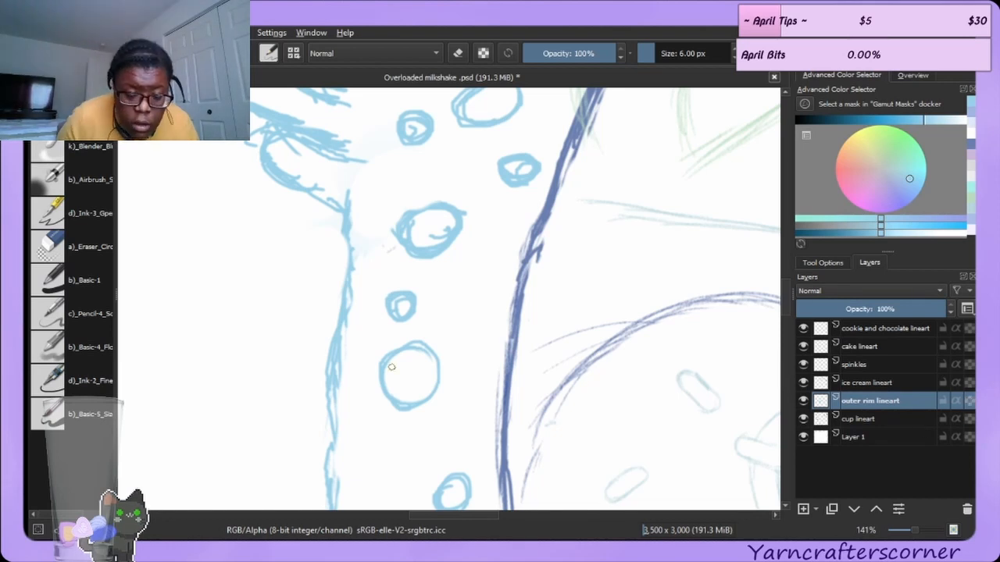
drag(416, 349, 428, 365)
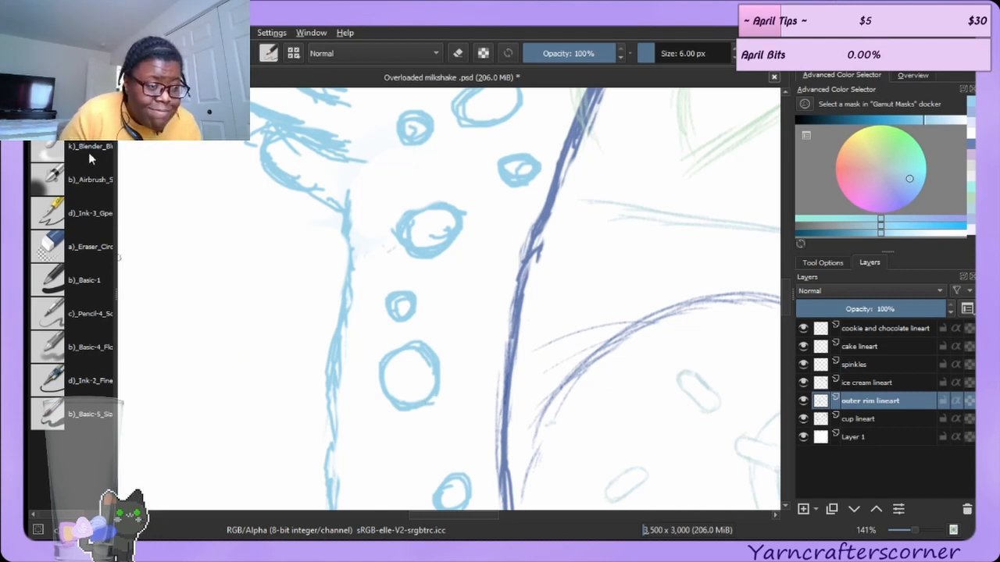
click(84, 245)
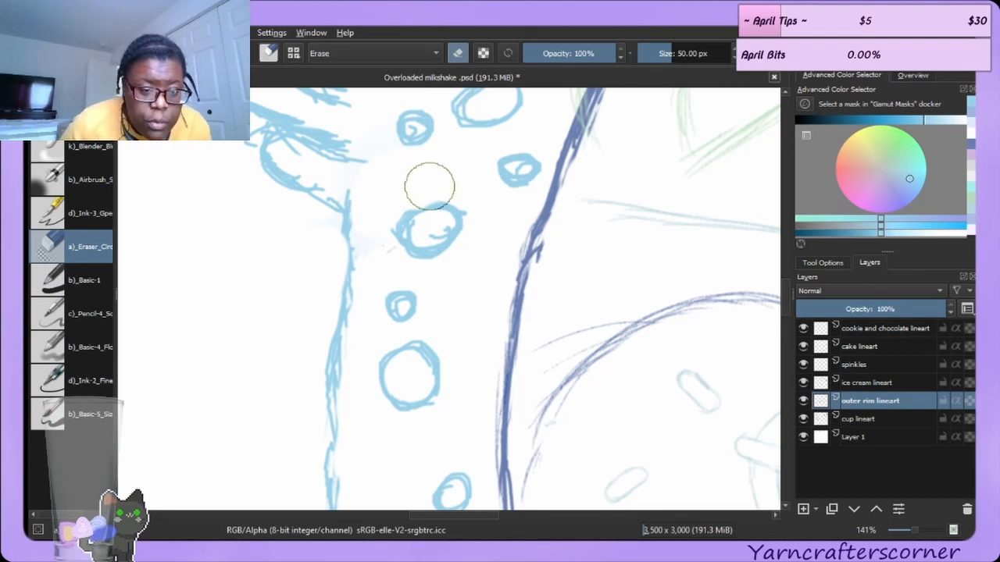
drag(424, 227, 433, 225)
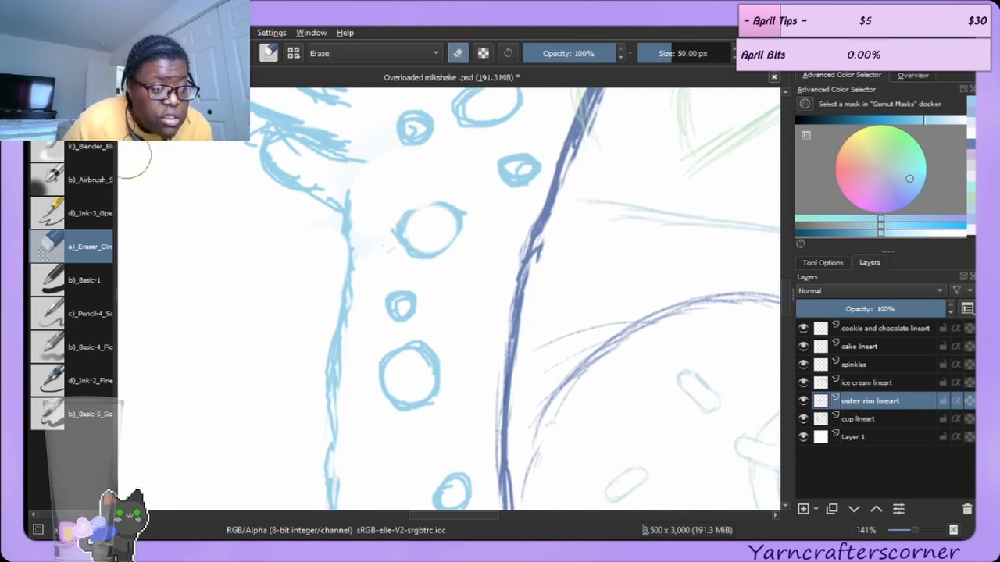
Shrink the eraser to 32 px and erase stray marks beside the bubbles on the rim band.
click(80, 114)
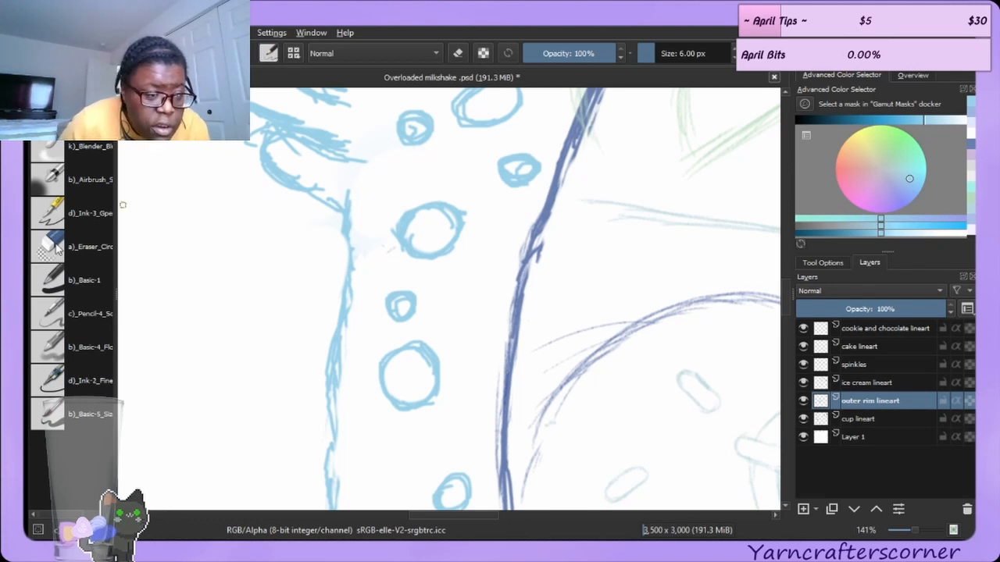
click(86, 246)
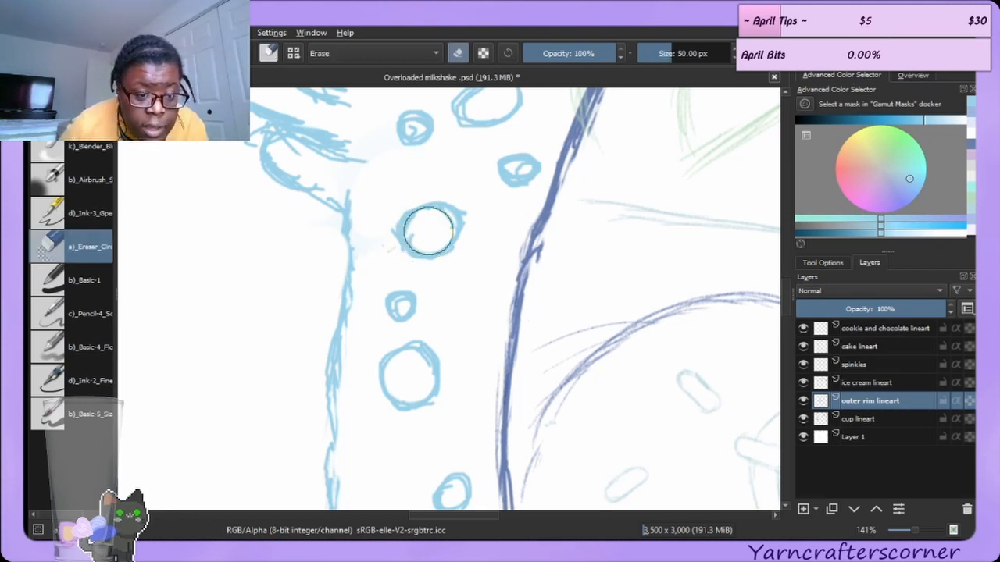
key(bracketleft)
key(bracketleft)
key(bracketleft)
key(bracketleft)
key(bracketleft)
key(bracketleft)
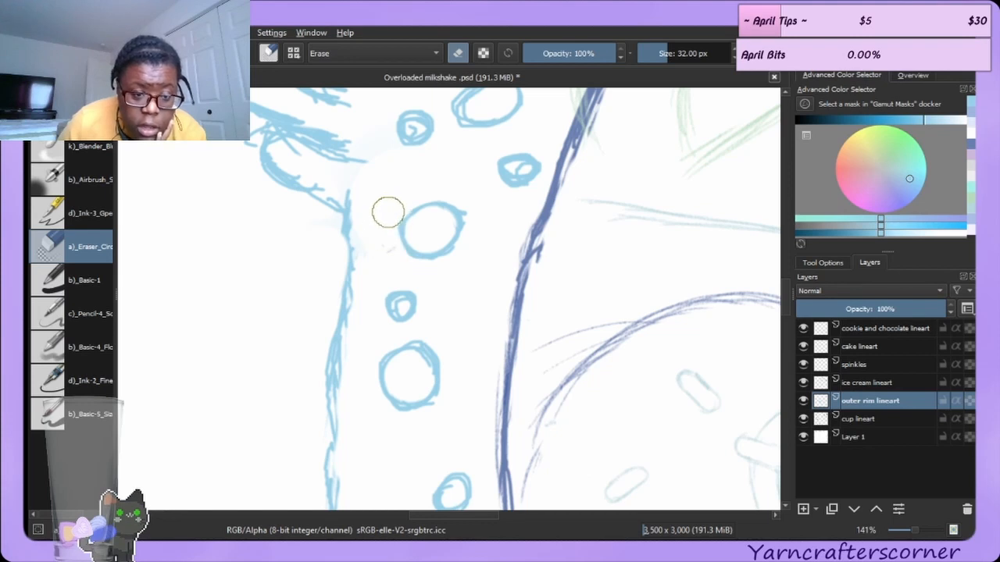
drag(475, 202, 476, 221)
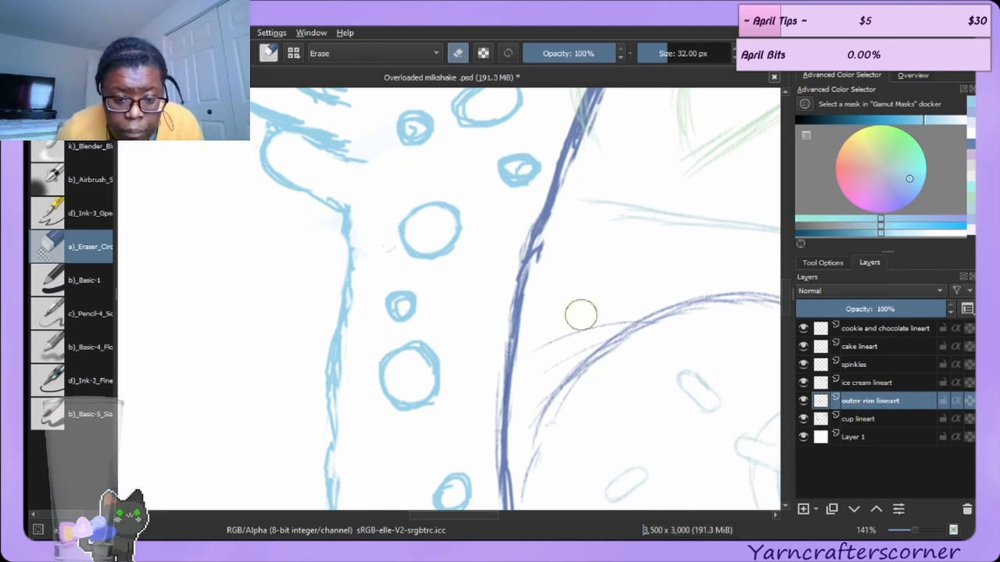
Erase stray strokes along the drip's upper edge and inside the small bubble near the rim top.
drag(786, 302, 794, 284)
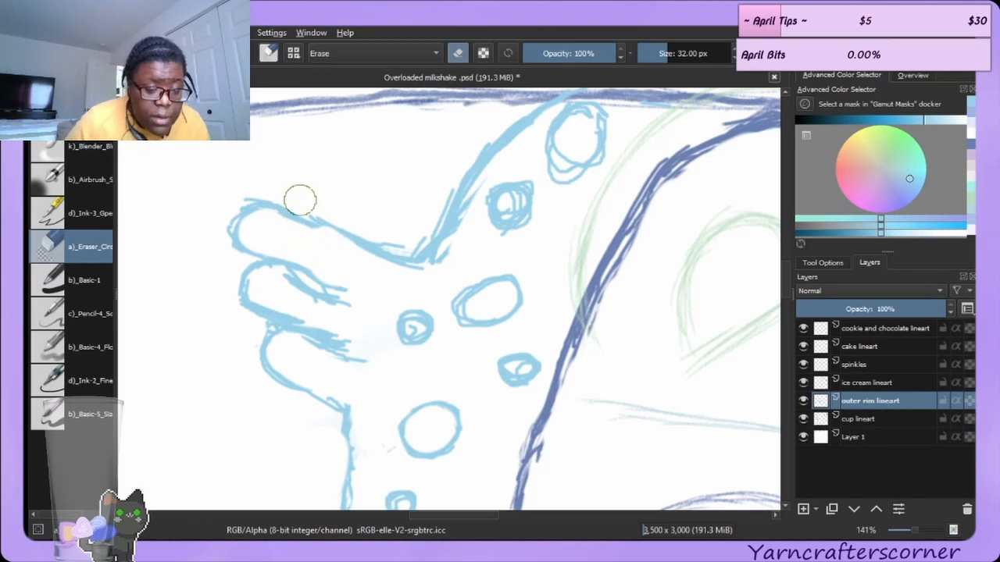
drag(337, 214, 376, 231)
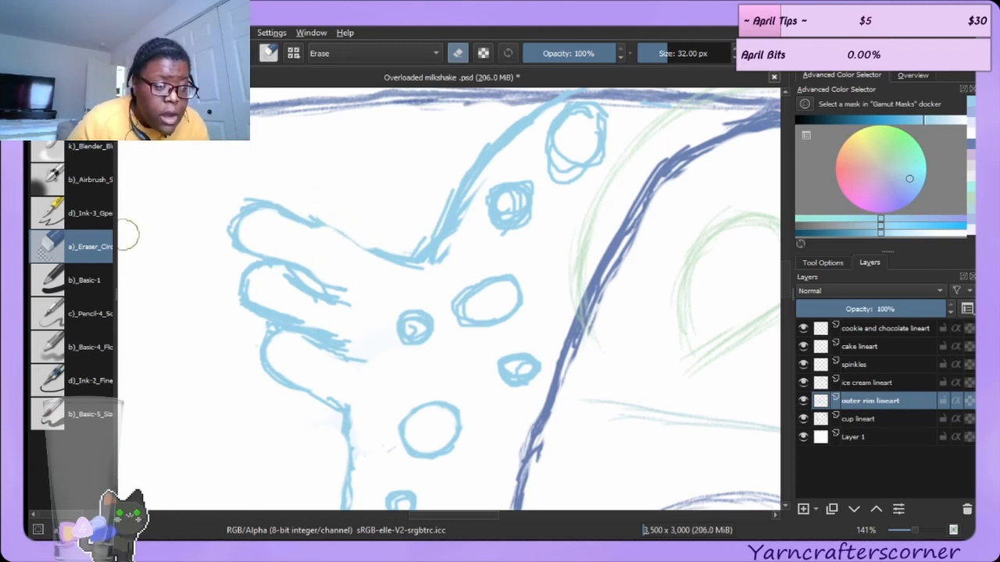
key(slash)
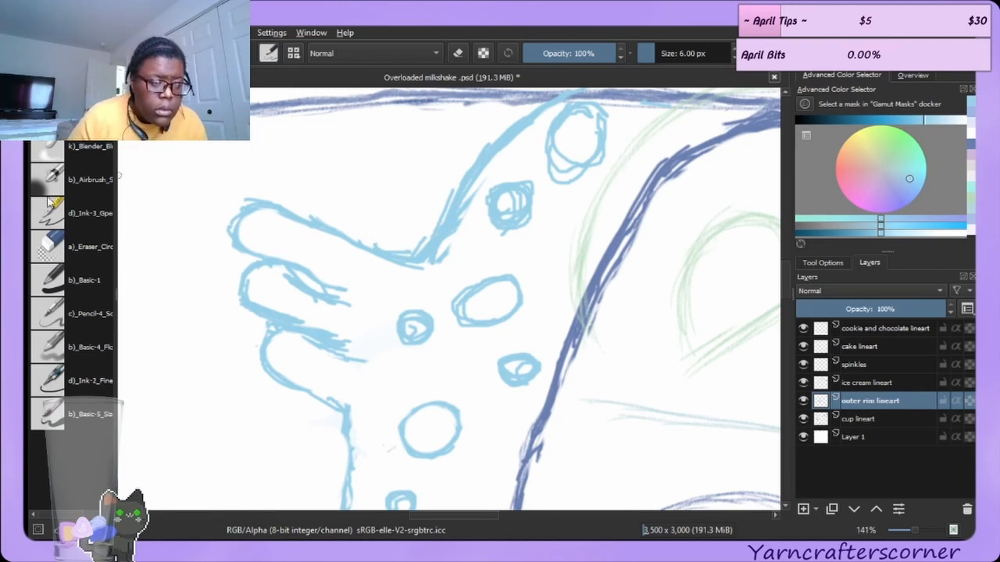
click(71, 250)
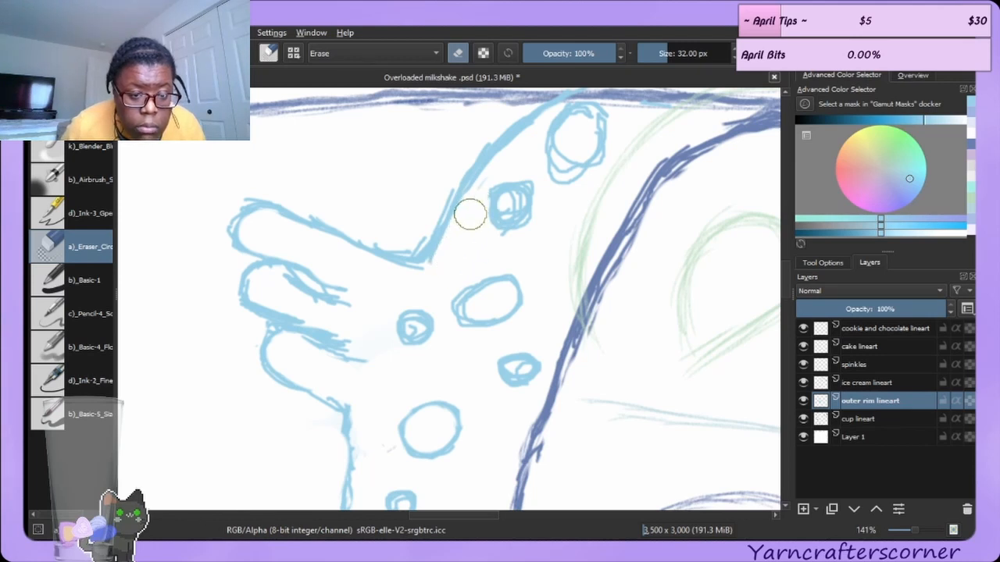
drag(509, 194, 511, 207)
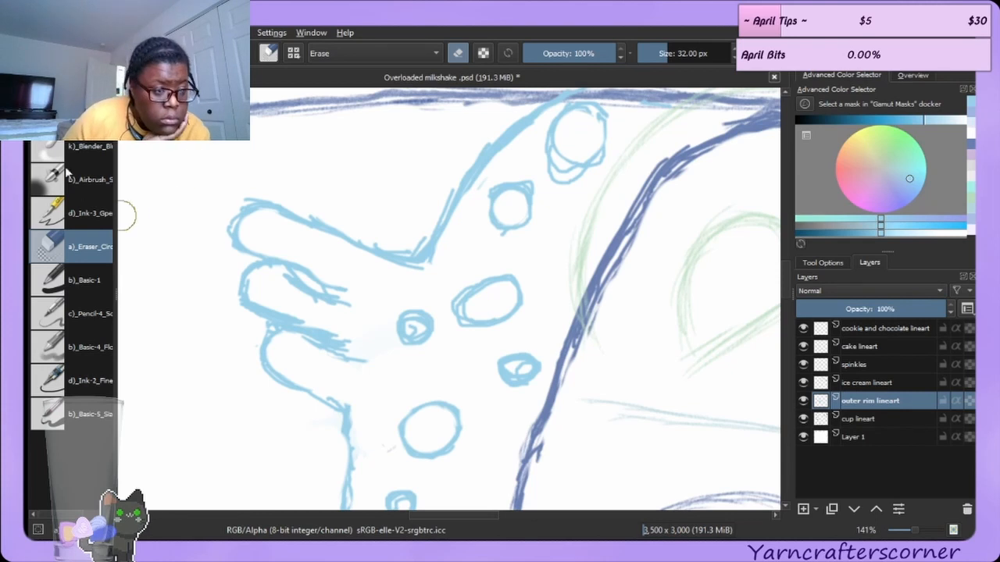
key(slash)
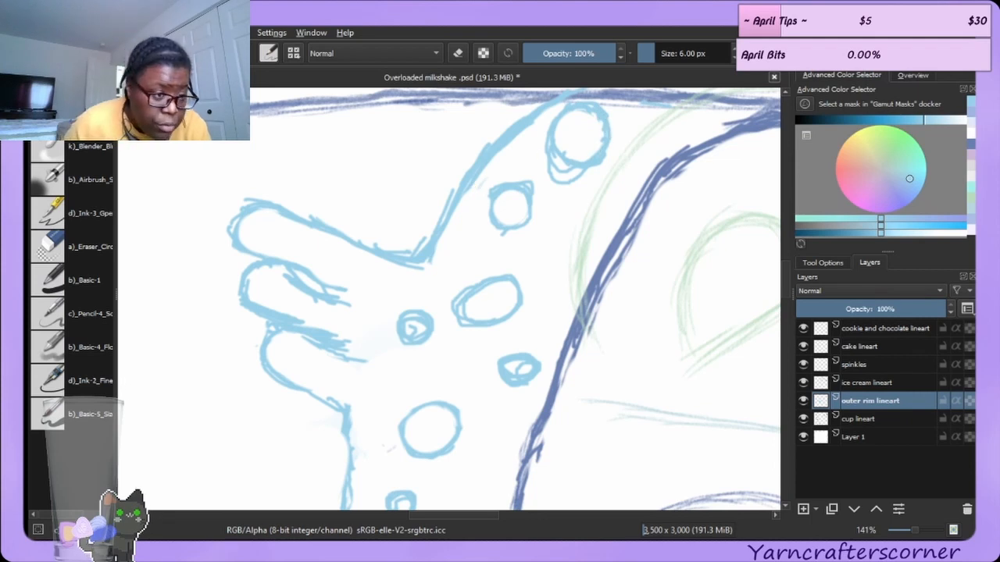
Switch to the blender brush at 28 px, then erase stray marks around the upper bubbles near the rim.
click(84, 151)
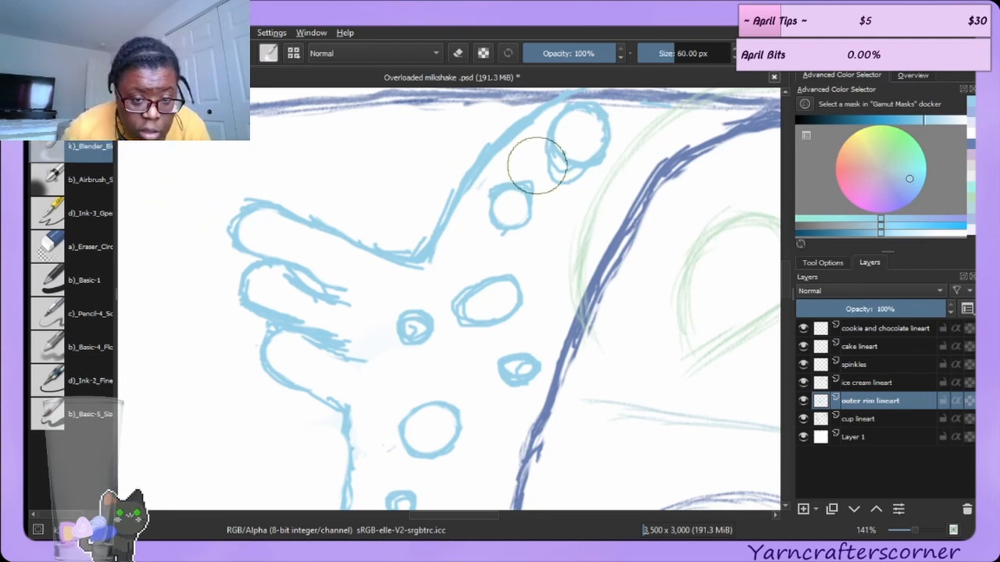
key(bracketleft)
key(bracketleft)
key(bracketleft)
key(bracketleft)
key(bracketleft)
key(bracketleft)
key(bracketleft)
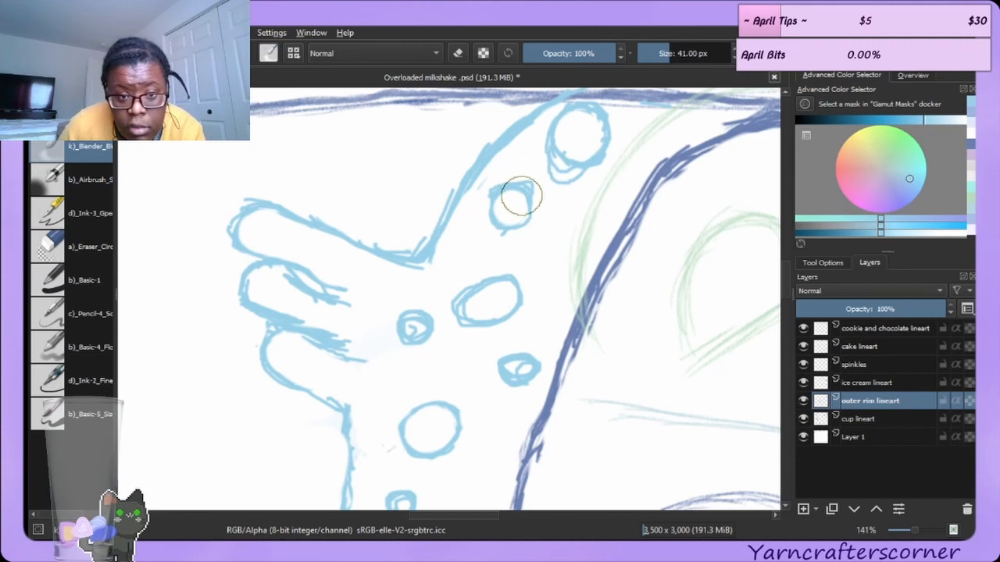
key(bracketleft)
key(bracketleft)
key(bracketleft)
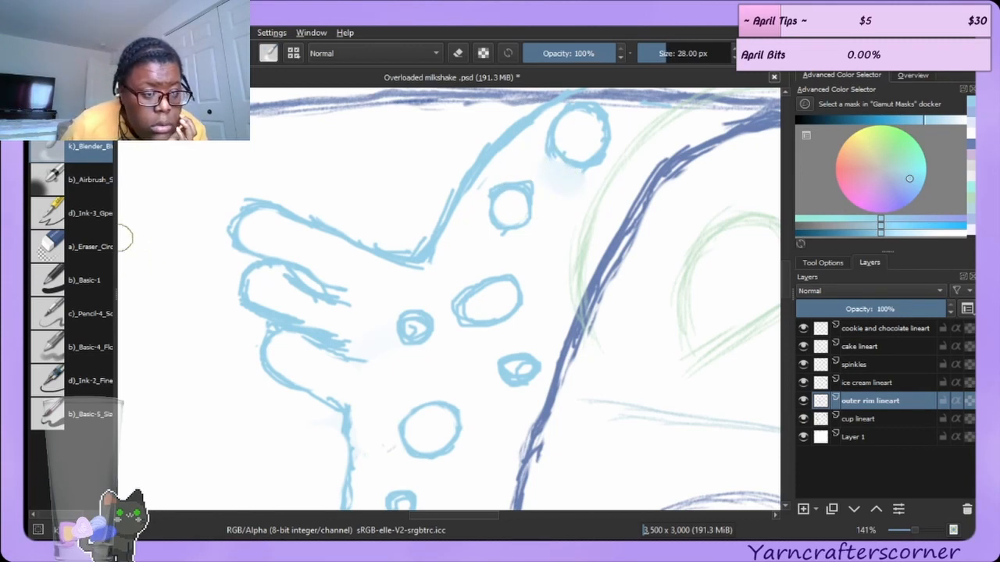
click(97, 248)
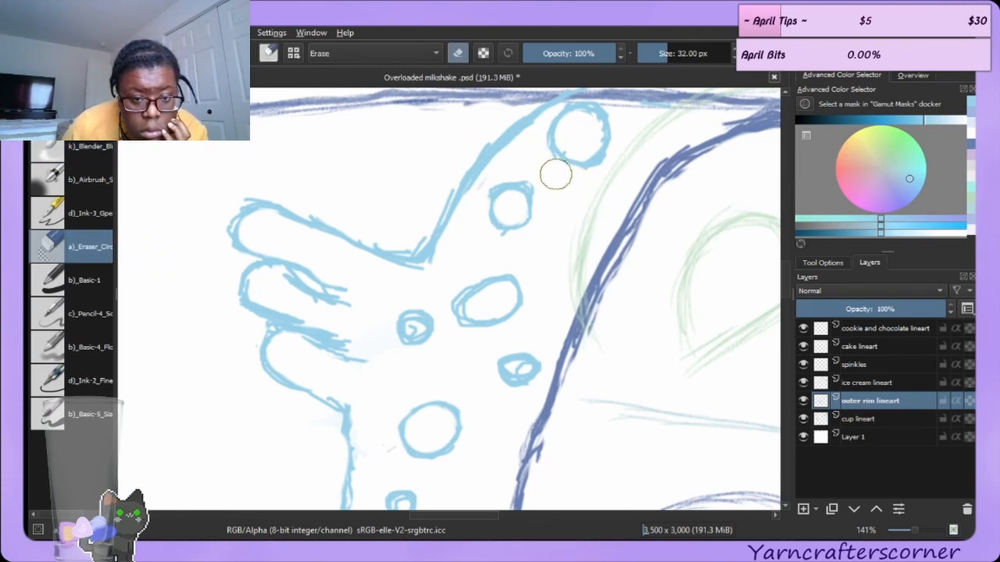
mouse_move(564, 141)
mouse_down()
mouse_move(585, 134)
mouse_move(575, 143)
mouse_move(575, 127)
mouse_up()
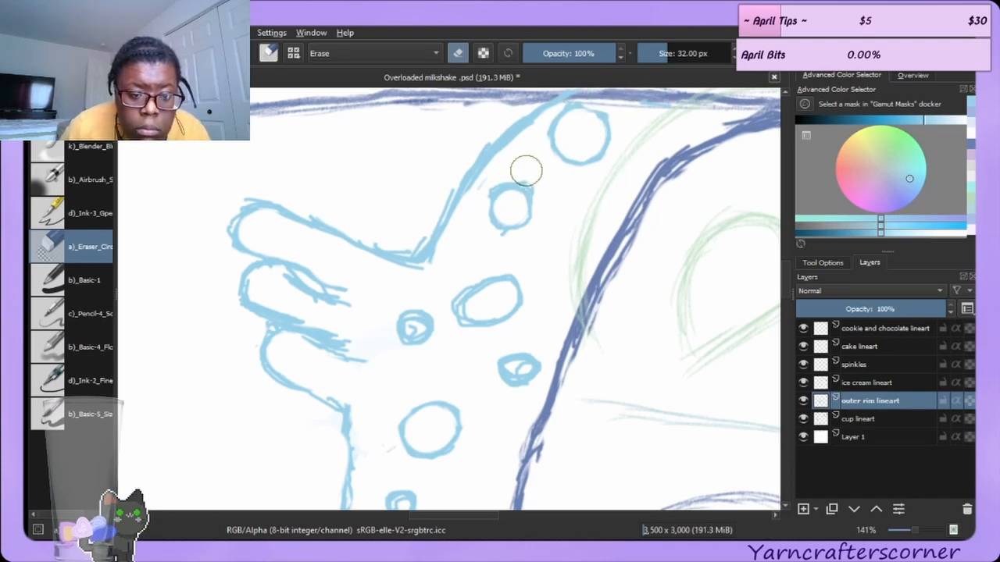
drag(525, 169, 545, 186)
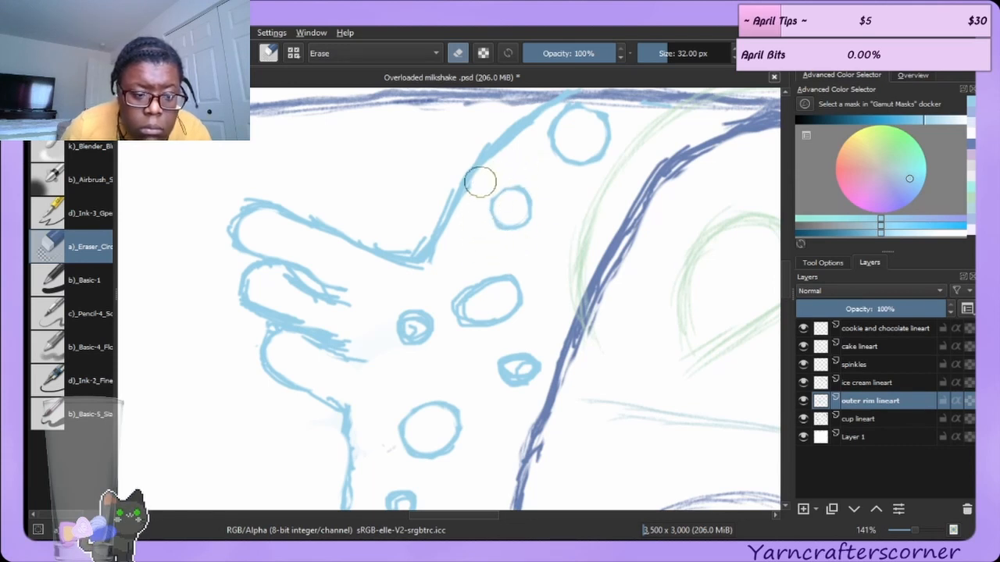
Erase and redraw the rim band's outline where it meets the drip, tidying the drip's inner lines.
mouse_move(268, 282)
mouse_down()
mouse_move(285, 305)
mouse_move(263, 297)
mouse_move(295, 303)
mouse_move(280, 298)
mouse_move(309, 328)
mouse_move(290, 315)
mouse_move(349, 337)
mouse_up()
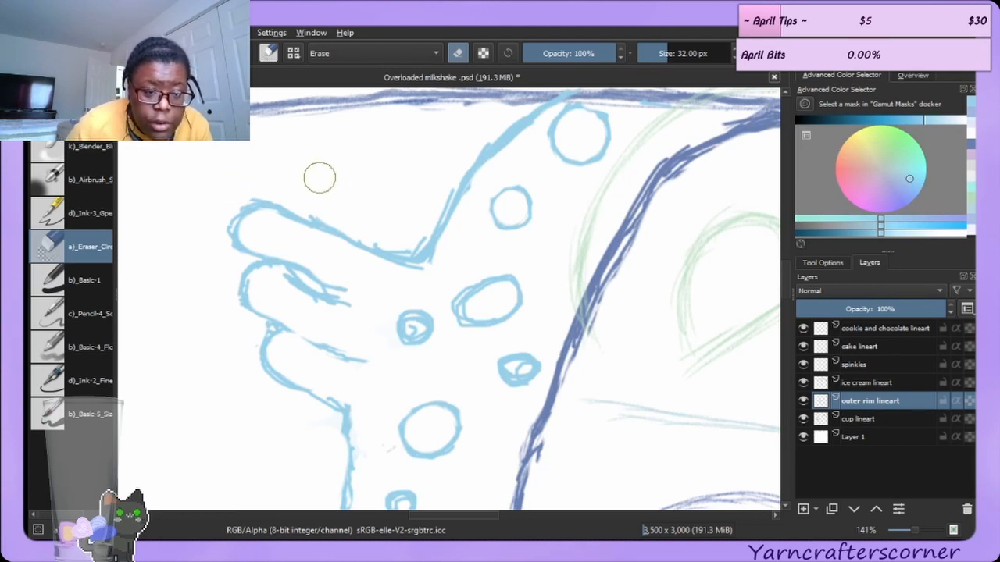
mouse_move(392, 234)
mouse_down()
mouse_move(408, 244)
mouse_move(458, 172)
mouse_up()
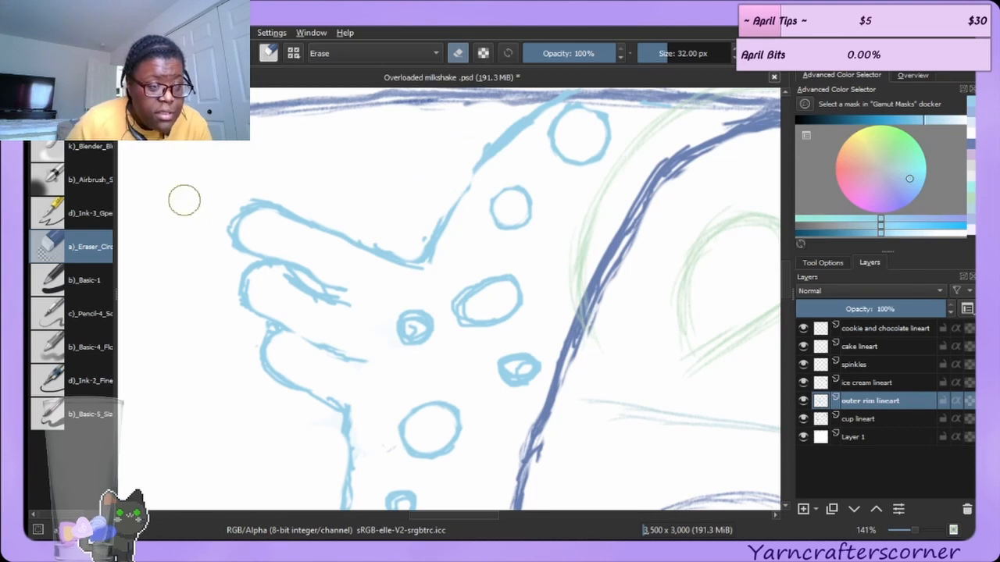
click(72, 113)
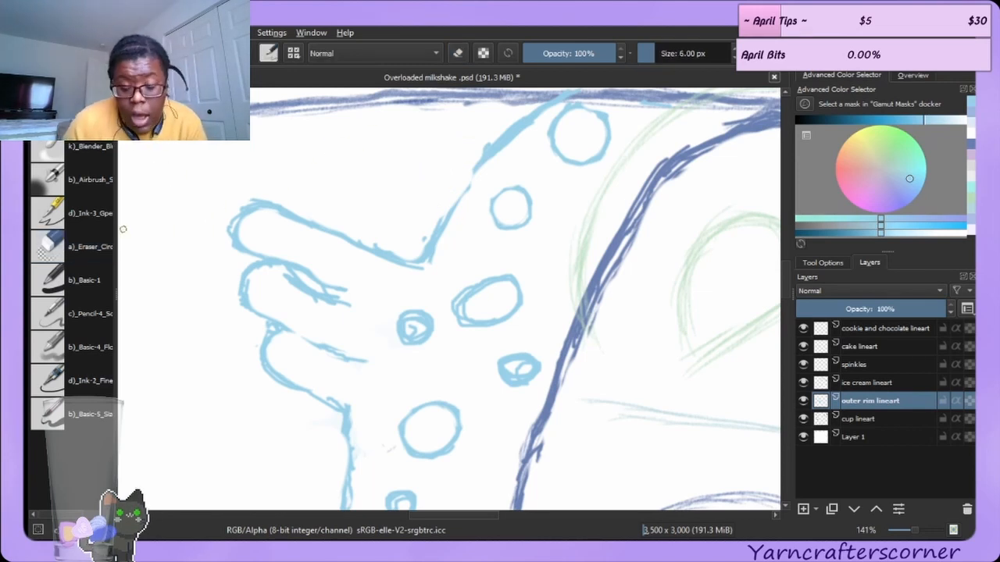
mouse_move(436, 232)
mouse_down()
mouse_move(462, 178)
mouse_move(480, 167)
mouse_up()
drag(446, 214, 471, 168)
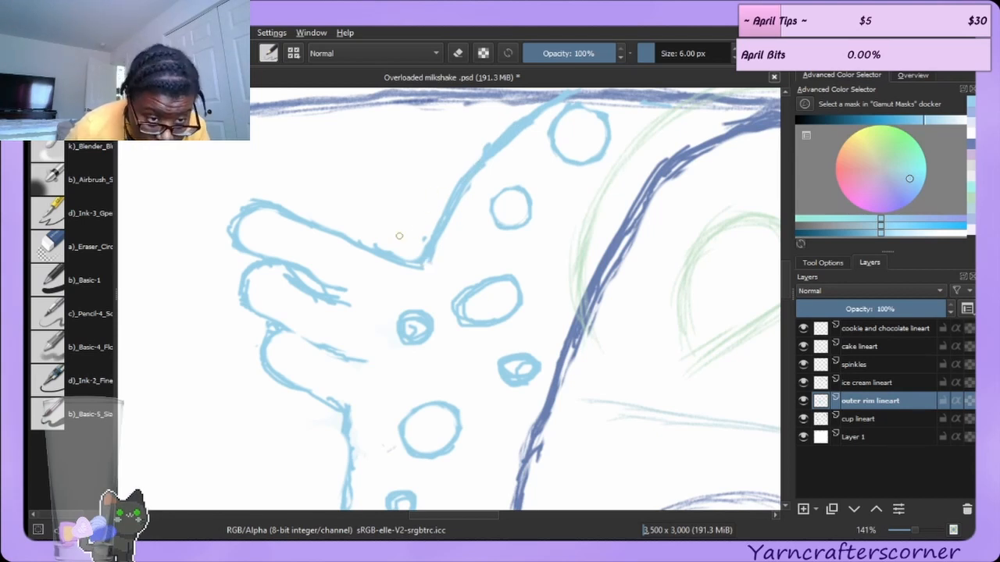
click(55, 244)
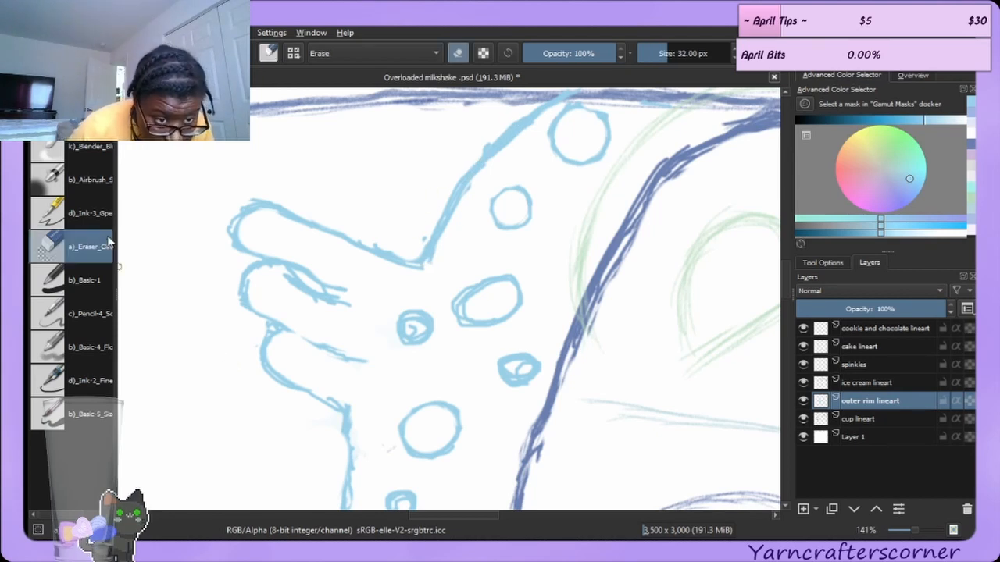
drag(278, 291, 328, 317)
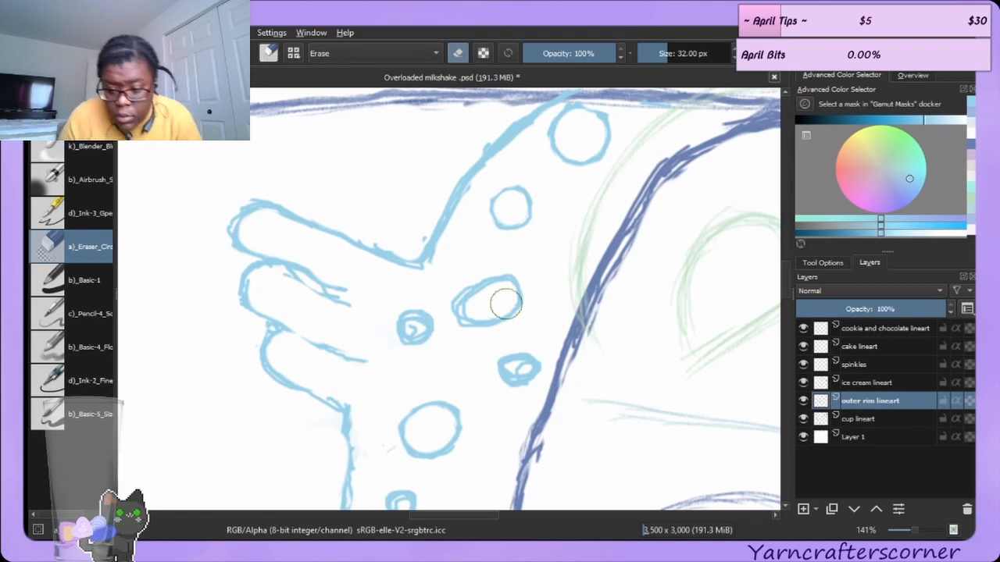
Reduce the eraser to 15 px and erase a mark near the lower bubbles, undoing that erase.
key(bracketleft)
key(bracketleft)
key(bracketleft)
key(bracketleft)
key(bracketleft)
key(bracketleft)
key(bracketleft)
key(bracketleft)
key(bracketleft)
key(bracketleft)
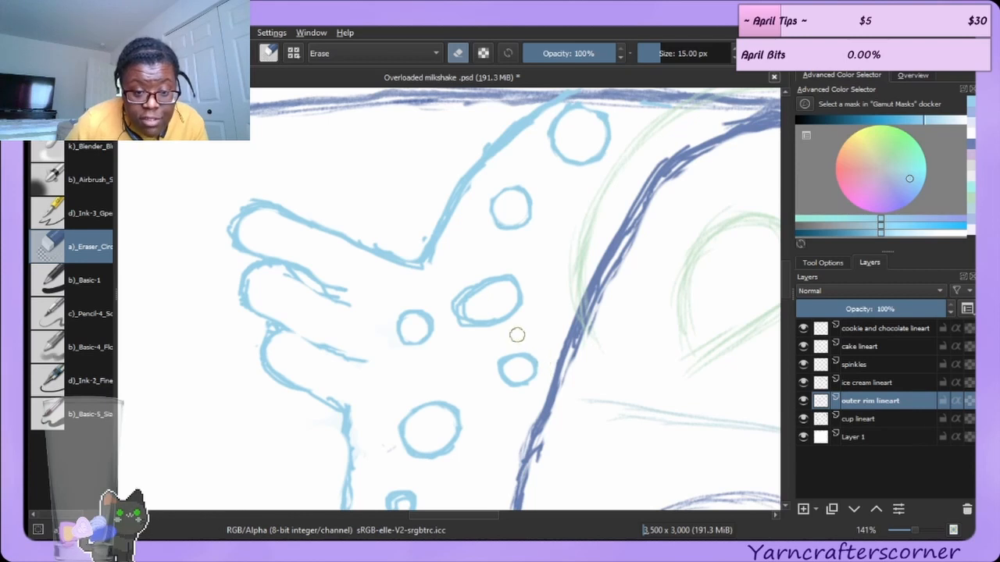
drag(493, 352, 491, 364)
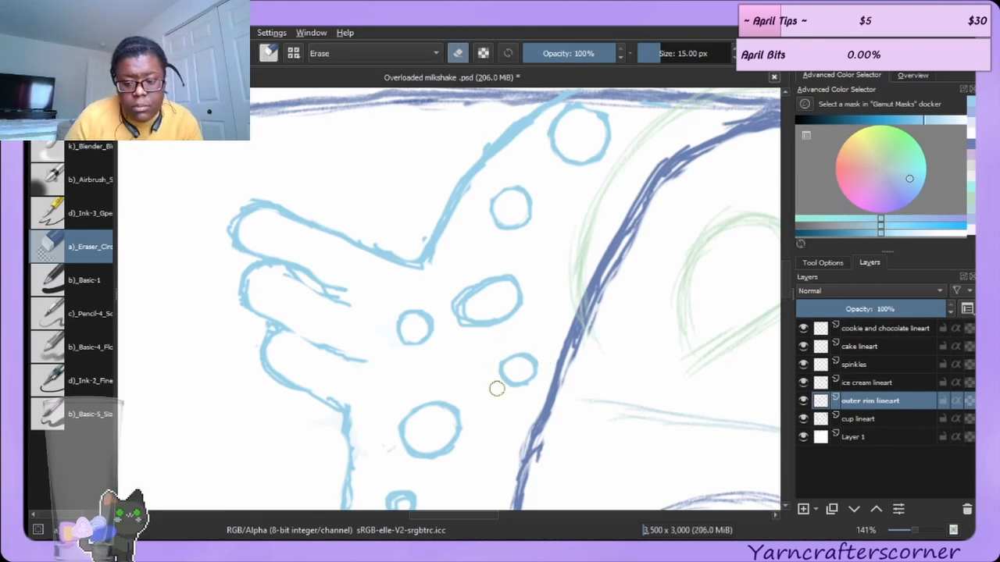
key(ctrl+z)
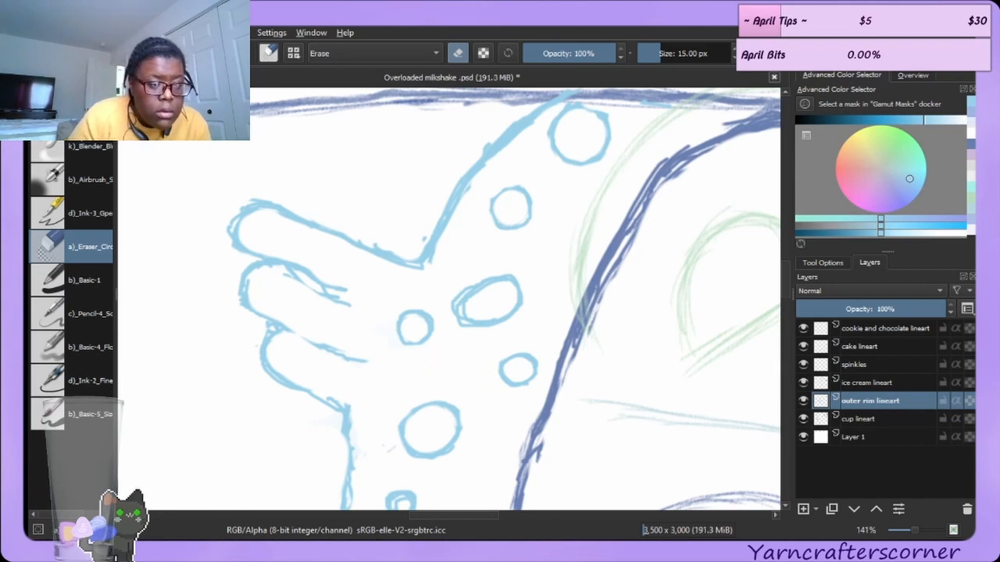
key(e)
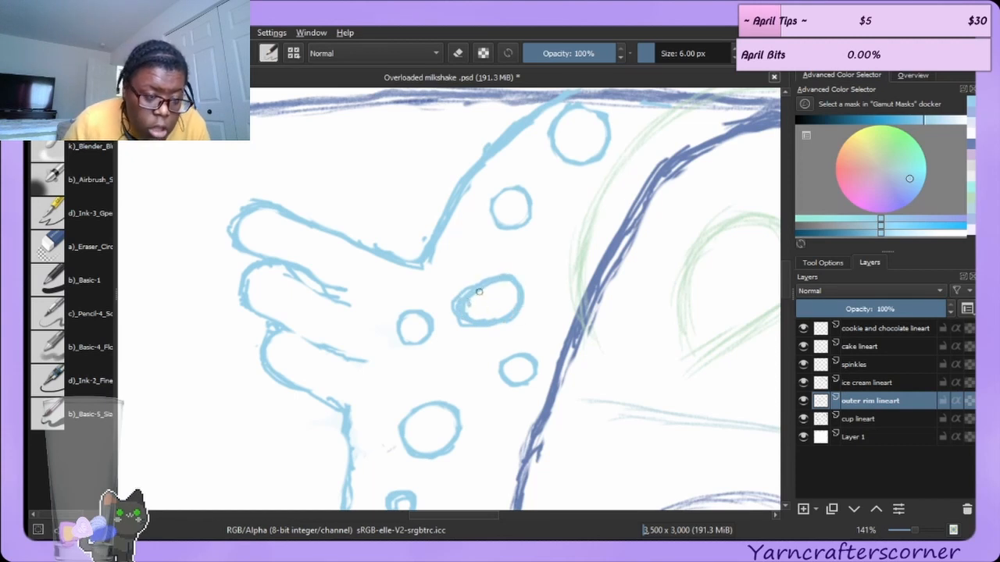
click(82, 241)
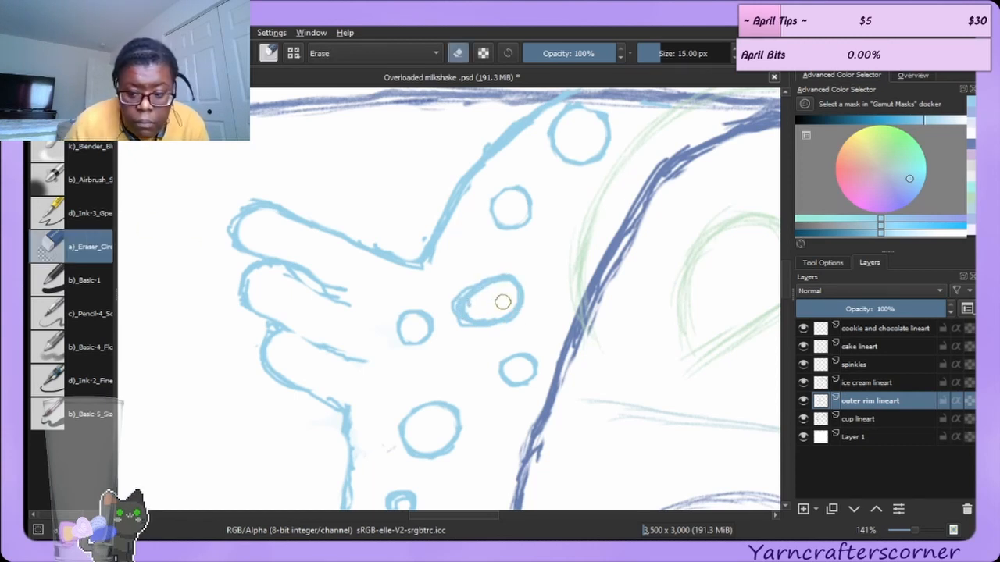
Erase and redraw the left side of the bubble beside the drip's tip with the 6 px ink pen.
mouse_move(451, 291)
mouse_down()
mouse_move(468, 336)
mouse_move(497, 335)
mouse_move(445, 322)
mouse_move(476, 335)
mouse_move(450, 298)
mouse_move(473, 281)
mouse_move(462, 320)
mouse_move(461, 301)
mouse_move(472, 282)
mouse_move(463, 319)
mouse_move(482, 274)
mouse_up()
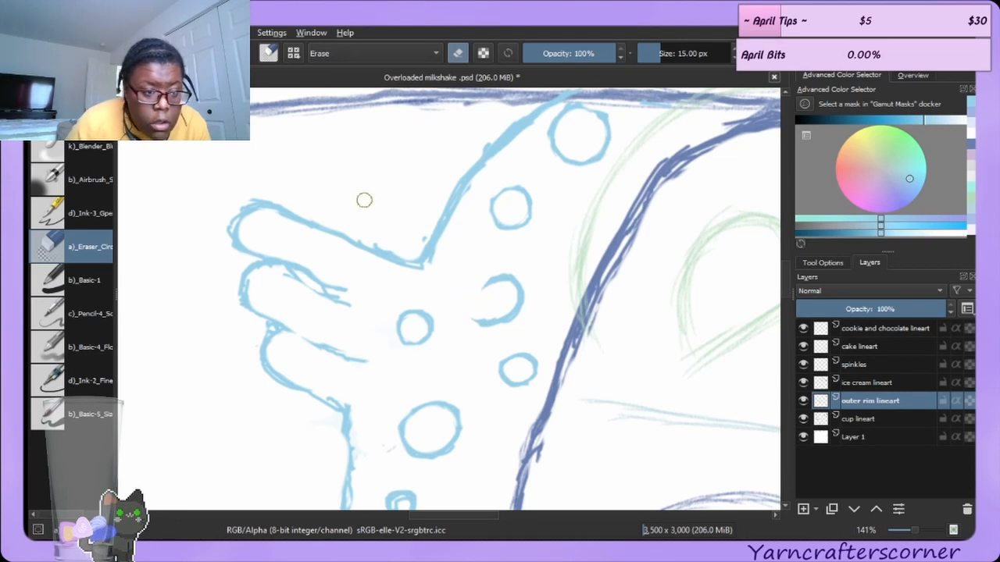
key(slash)
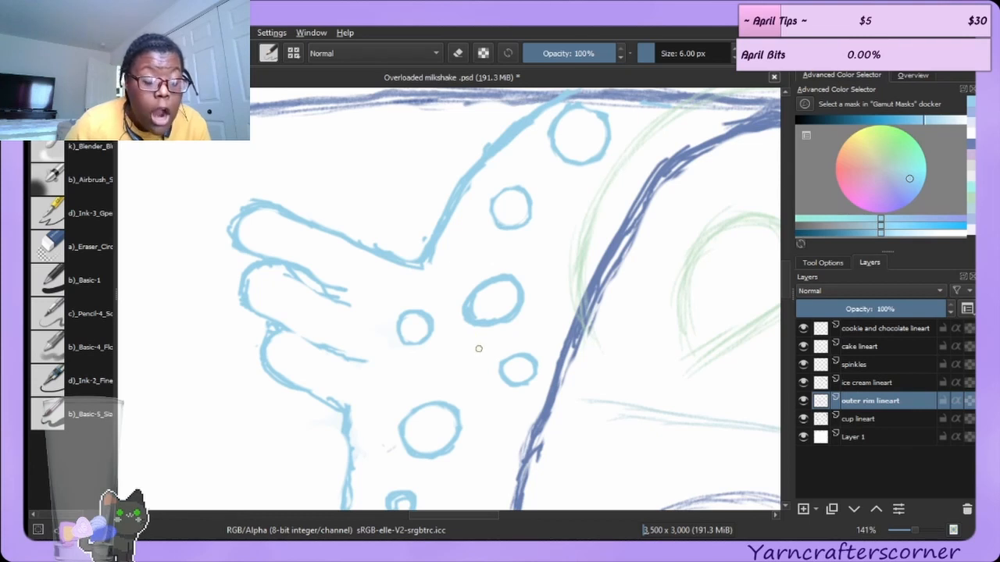
click(82, 248)
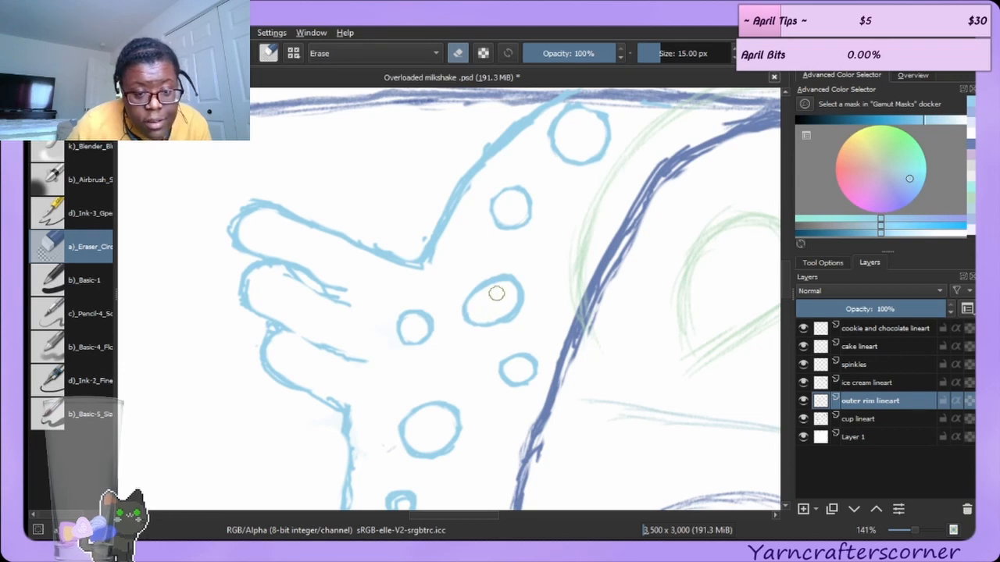
mouse_move(482, 293)
mouse_down()
mouse_move(464, 310)
mouse_move(478, 318)
mouse_up()
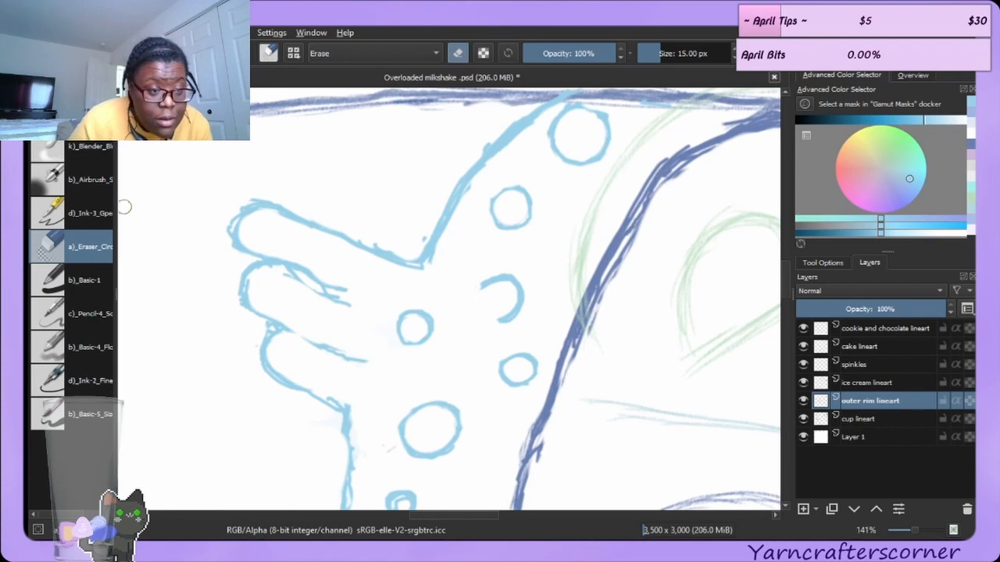
key(e)
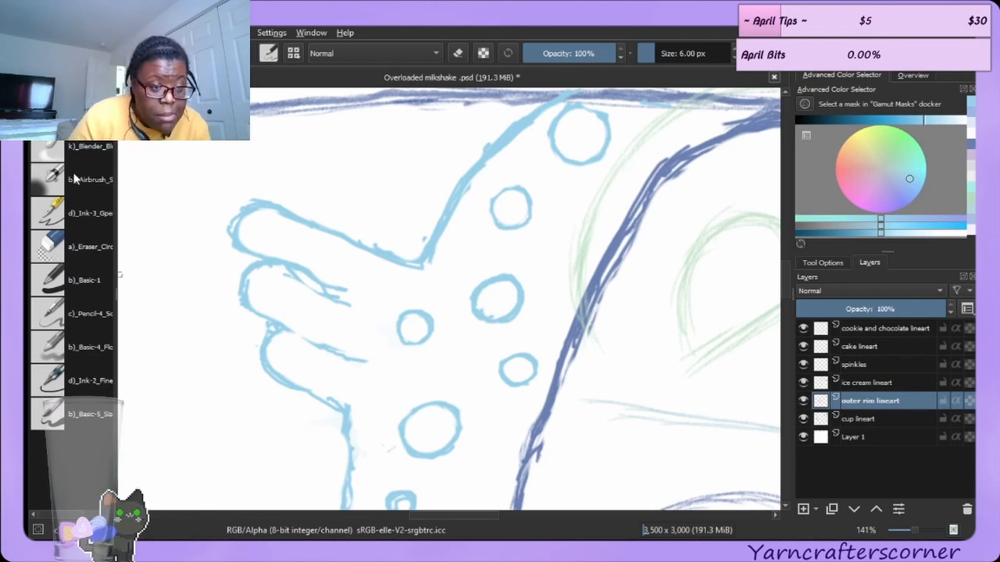
Erase stray marks at the drip's upper-left tip and along its lower inner line with the 15 px eraser.
click(81, 240)
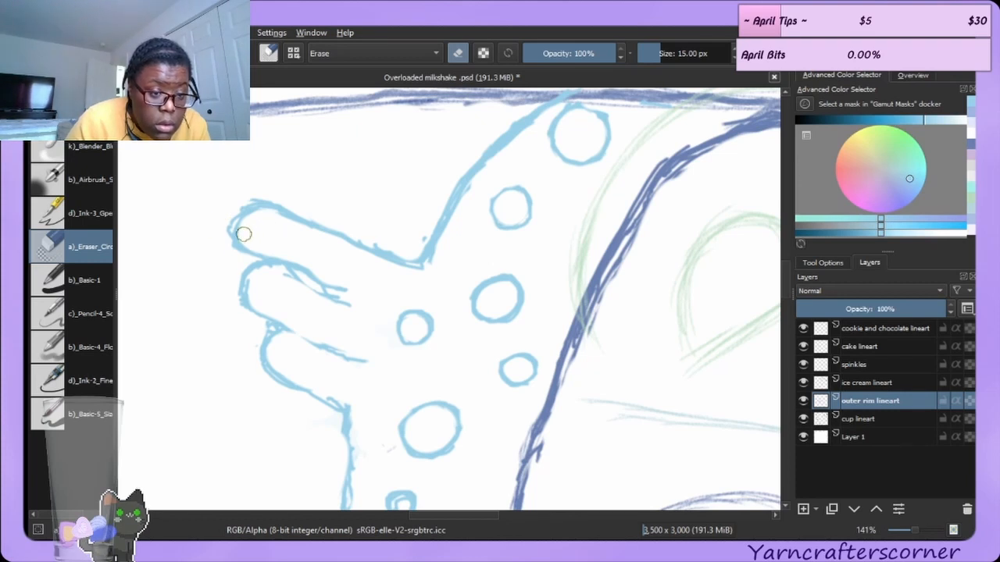
drag(243, 236, 264, 218)
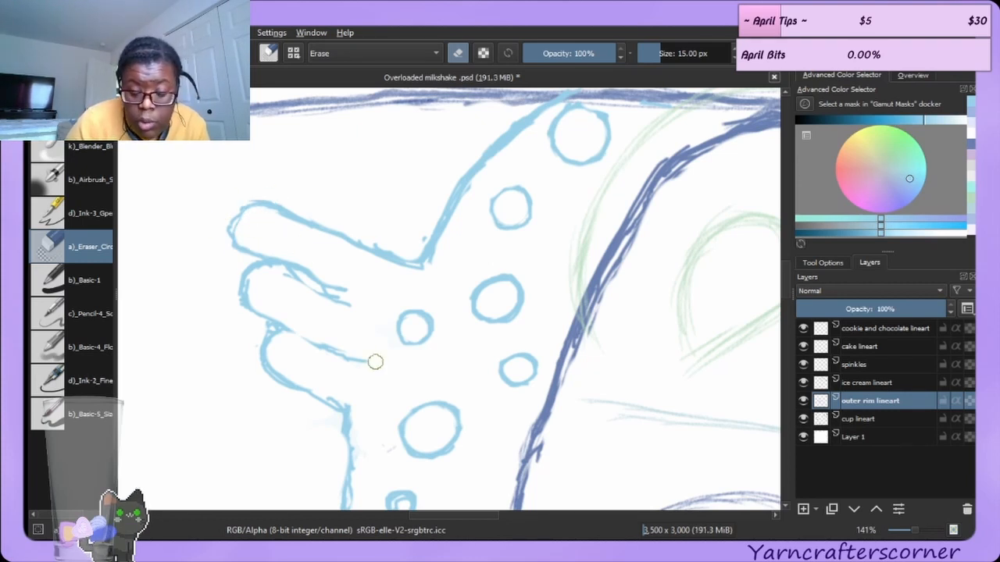
drag(328, 390, 352, 413)
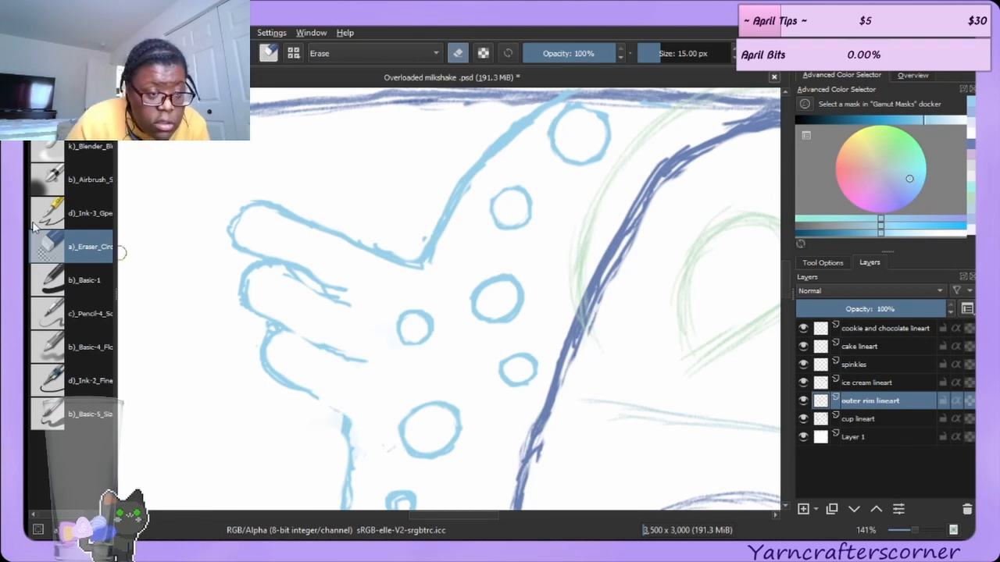
Redraw the drip's long descending outline further down with the ink pen.
key(slash)
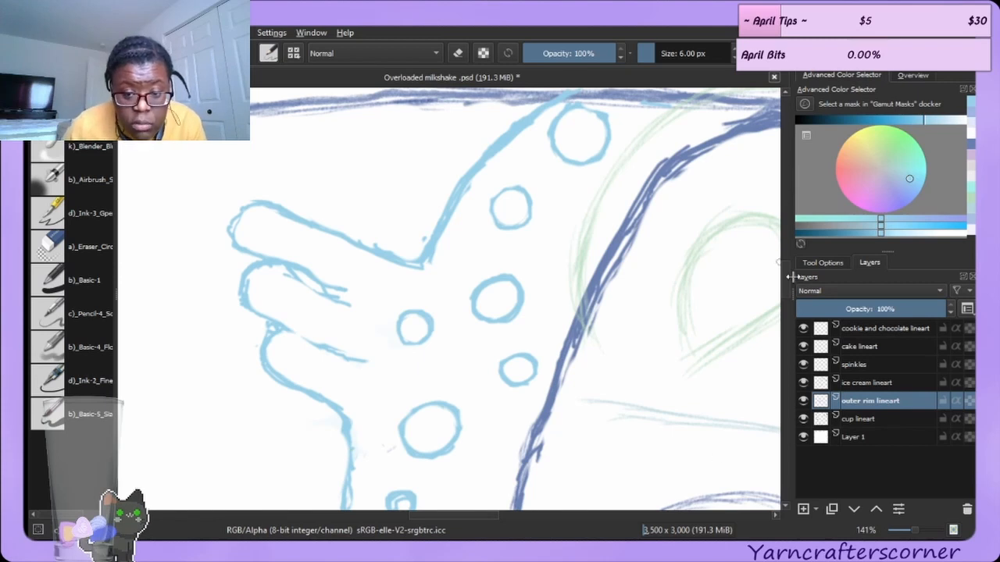
mouse_move(787, 271)
mouse_down()
mouse_move(792, 297)
mouse_move(794, 285)
mouse_move(804, 300)
mouse_move(803, 289)
mouse_up()
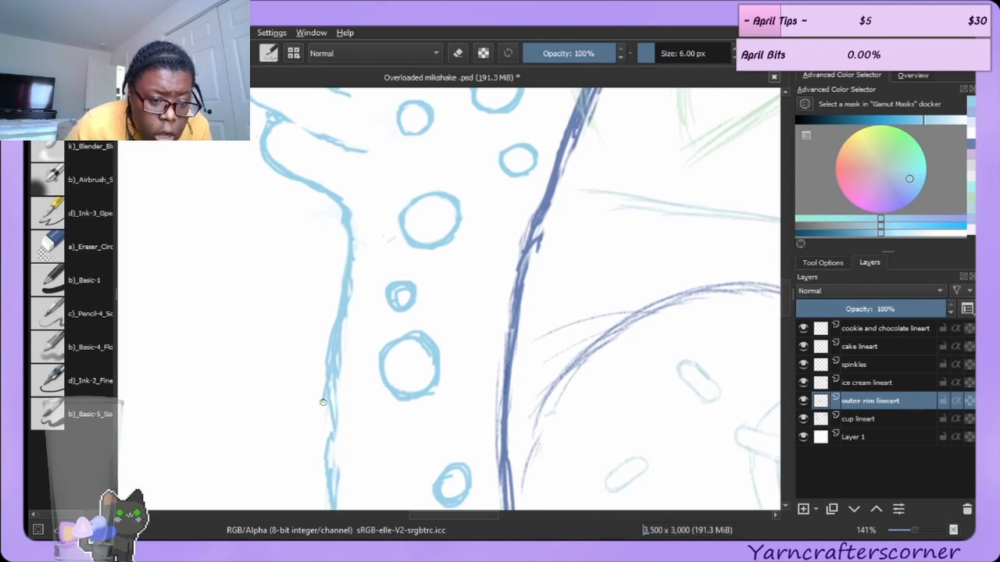
drag(335, 358, 329, 462)
mouse_move(328, 404)
mouse_down()
mouse_move(324, 498)
mouse_move(338, 500)
mouse_up()
mouse_move(326, 364)
mouse_down()
mouse_move(342, 267)
mouse_move(341, 316)
mouse_up()
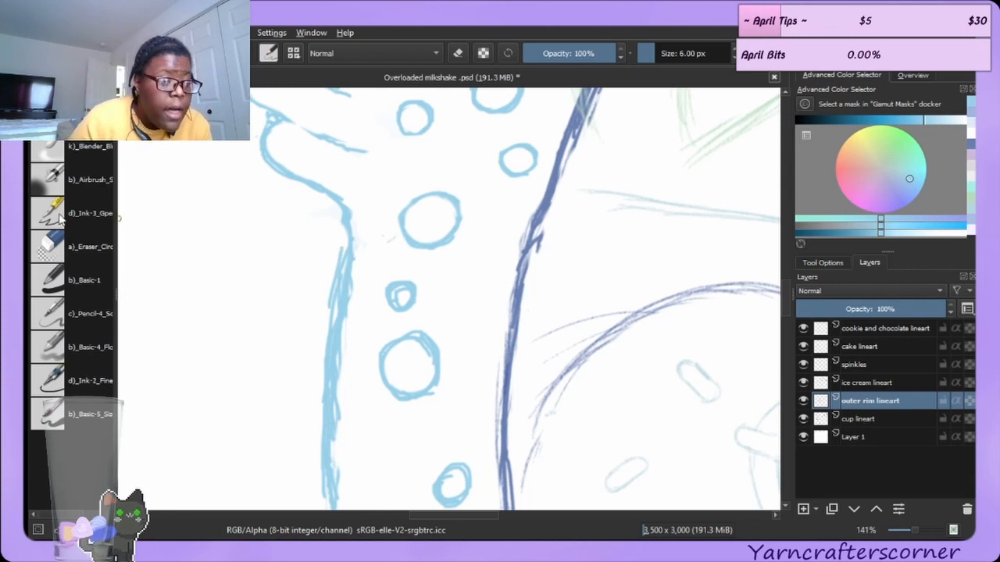
Erase the doubled strokes along the drip's descending outline and reink its upper segment with the pen.
click(74, 242)
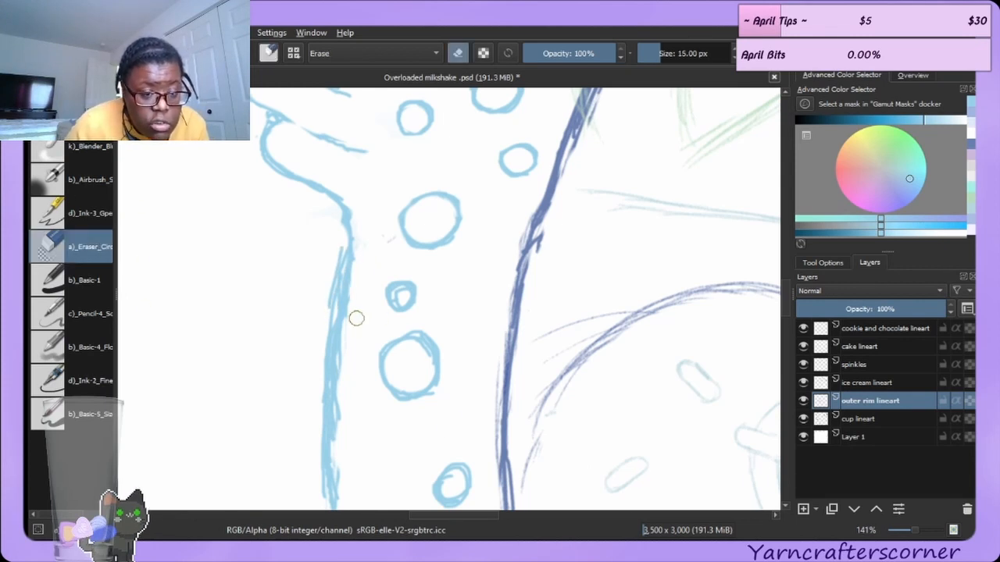
drag(352, 292, 342, 498)
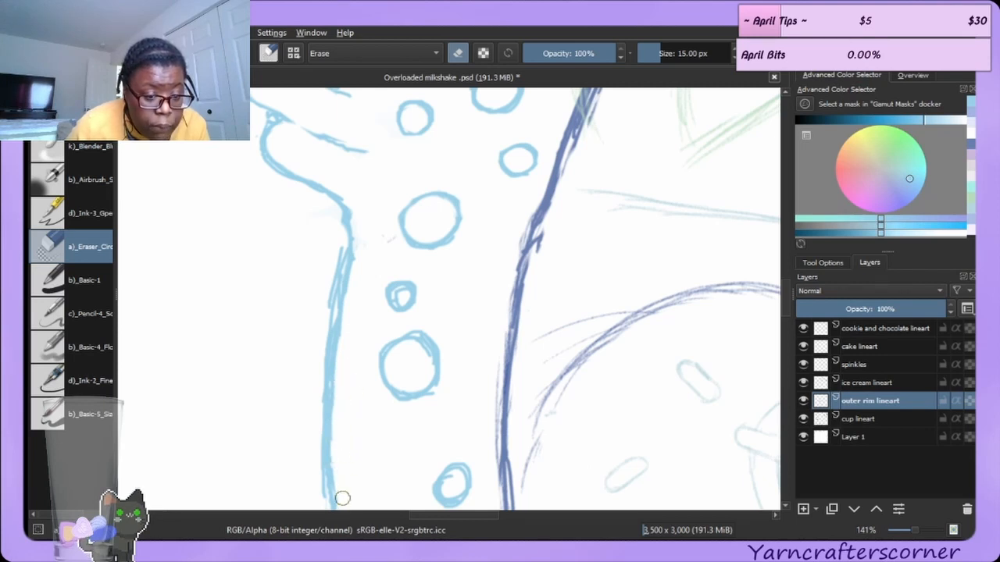
drag(340, 436, 343, 314)
mouse_move(347, 371)
mouse_down()
mouse_move(370, 232)
mouse_move(333, 263)
mouse_move(339, 245)
mouse_move(345, 326)
mouse_up()
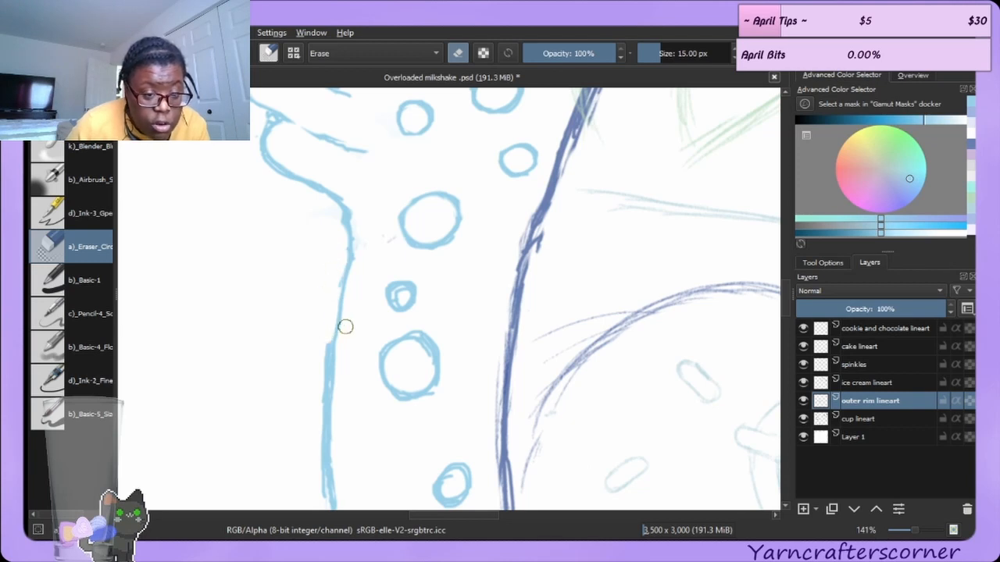
key(slash)
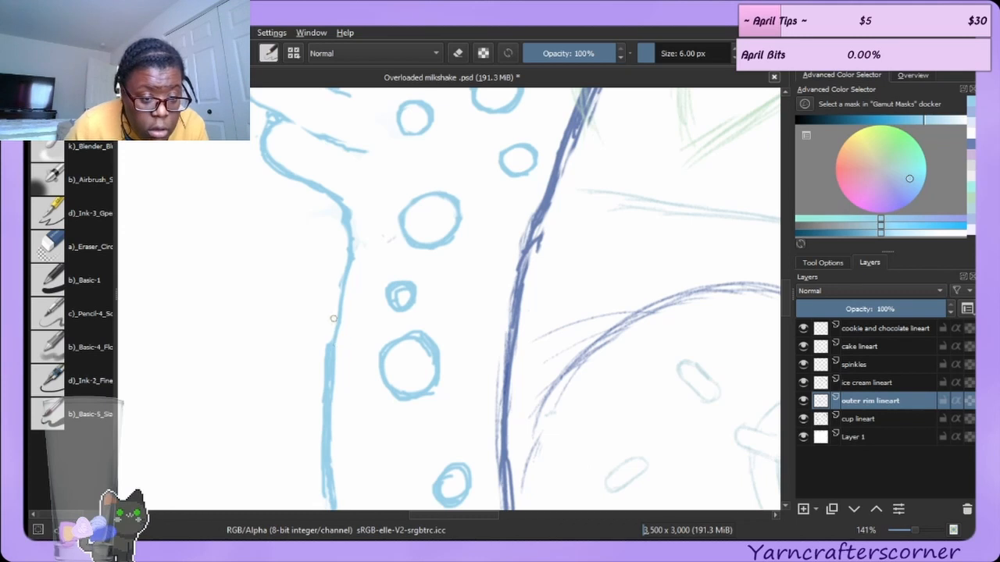
drag(339, 291, 341, 220)
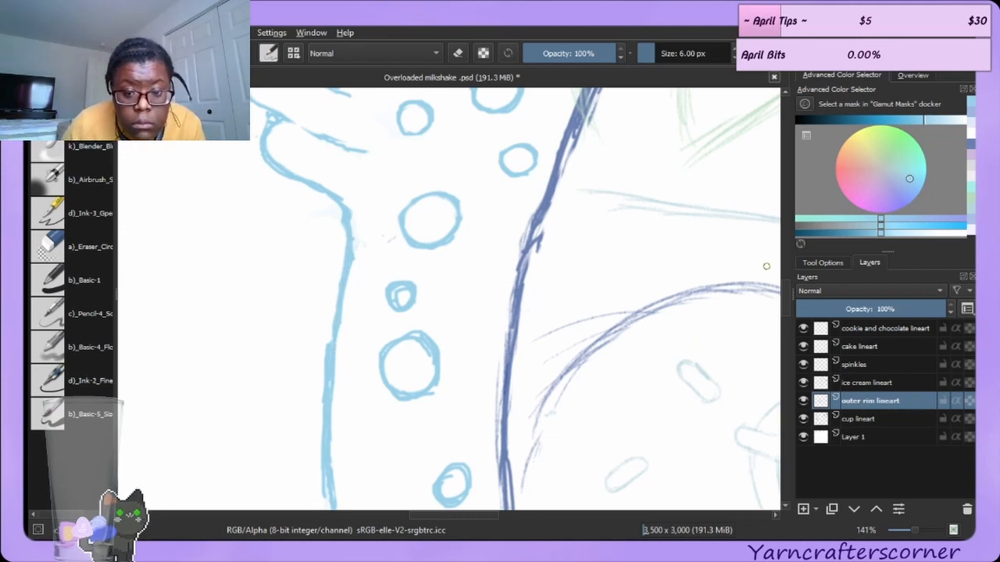
Try erasing a spot near the bubble just above the cup's rim line, and undo that erase.
scroll(371, 323, down, 5)
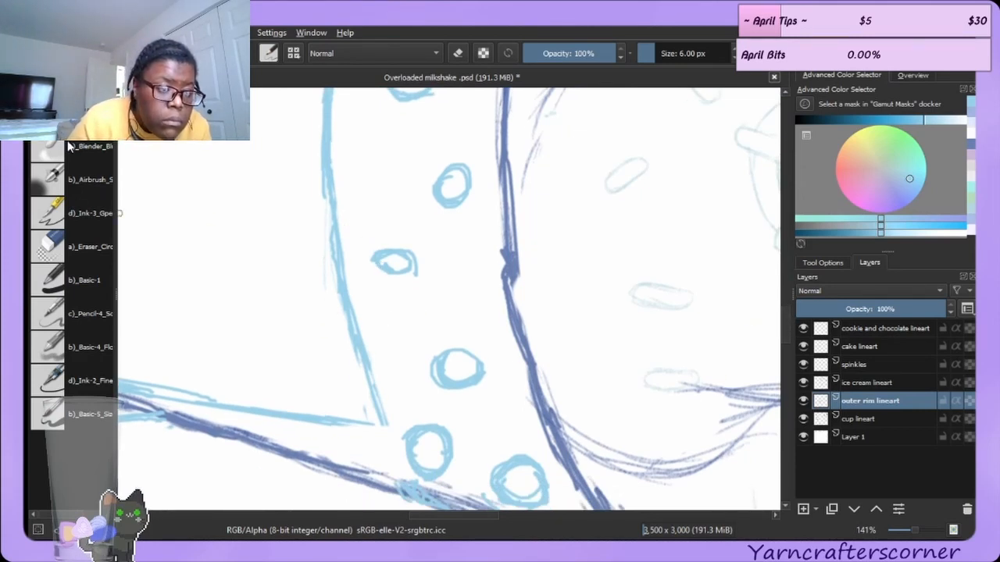
click(76, 239)
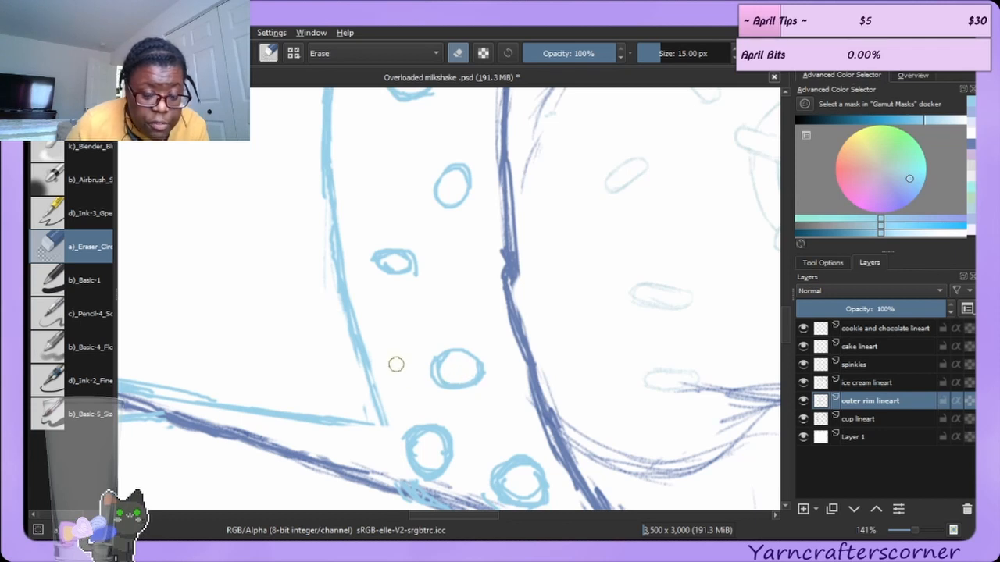
mouse_move(425, 349)
mouse_down()
mouse_move(424, 375)
mouse_move(435, 384)
mouse_move(417, 364)
mouse_move(425, 355)
mouse_up()
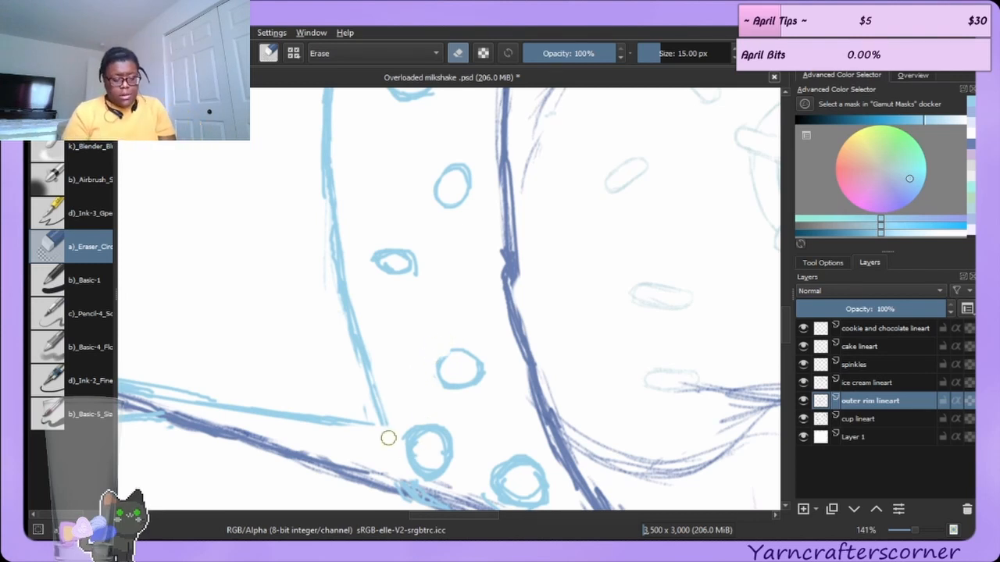
key(ctrl+z)
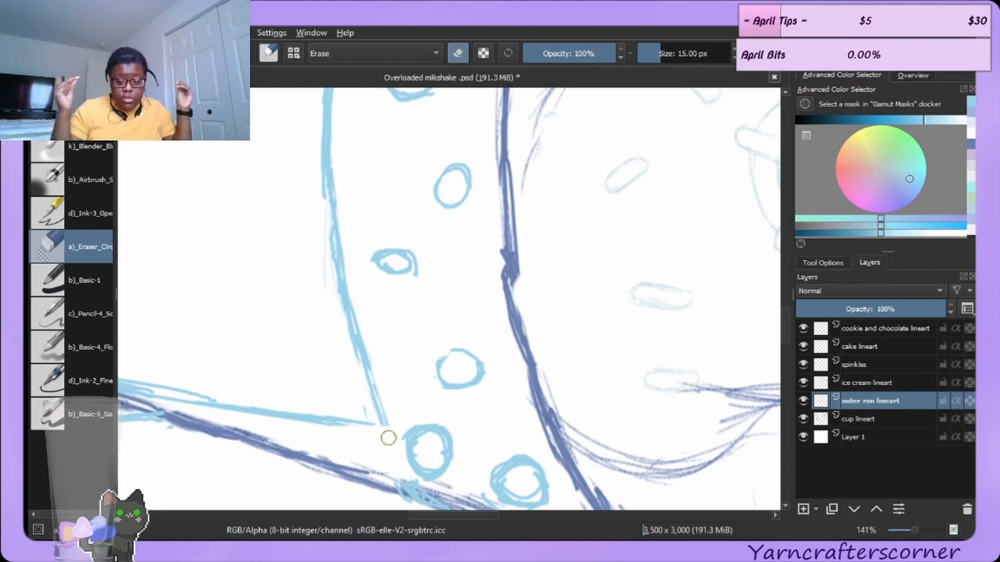
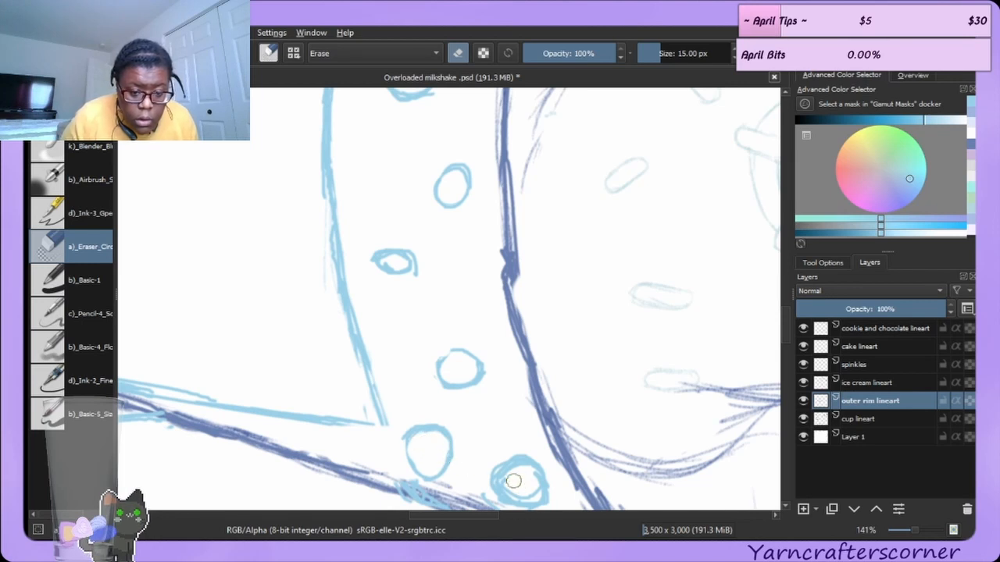
Erase stray strokes around the lower-right bubble just above the cup's rim line.
mouse_move(526, 479)
mouse_down()
mouse_move(530, 489)
mouse_move(512, 488)
mouse_move(519, 476)
mouse_move(521, 492)
mouse_move(509, 476)
mouse_move(529, 477)
mouse_move(528, 496)
mouse_move(522, 481)
mouse_up()
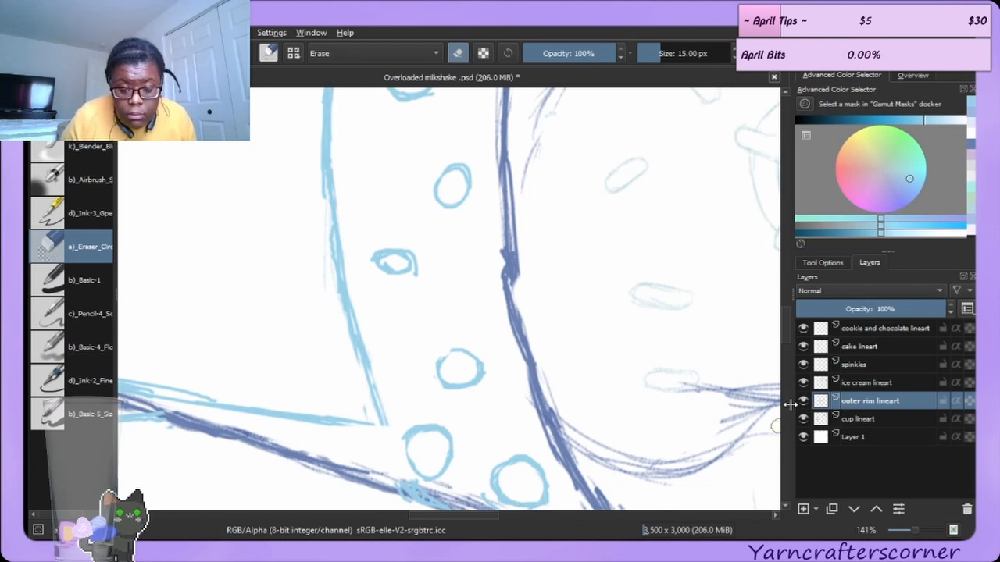
click(785, 303)
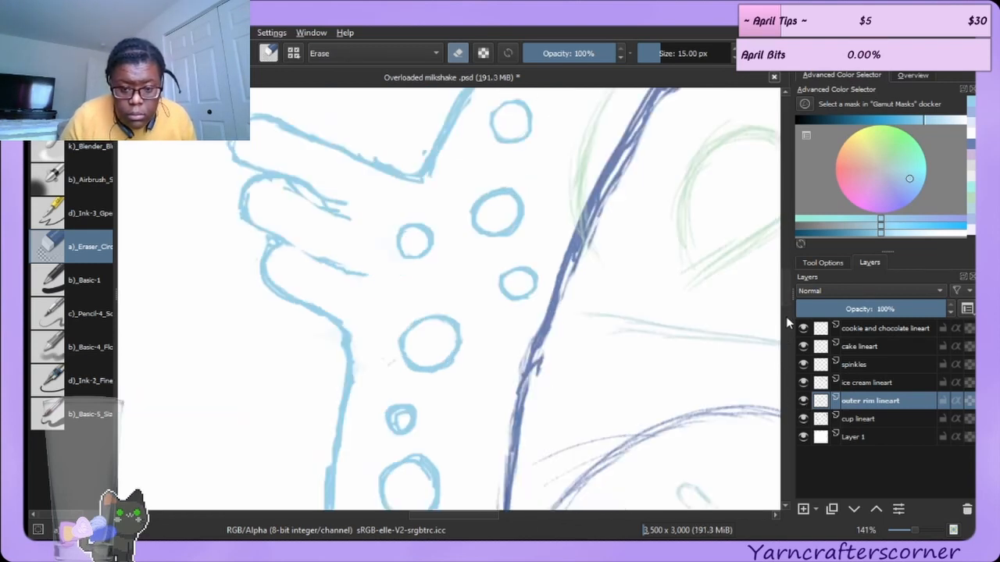
click(785, 304)
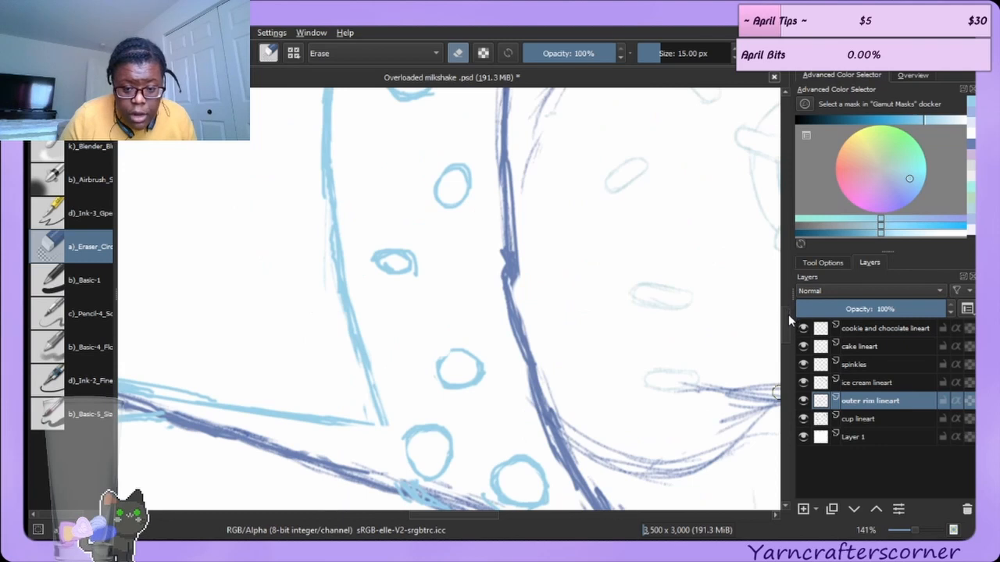
drag(785, 312, 784, 327)
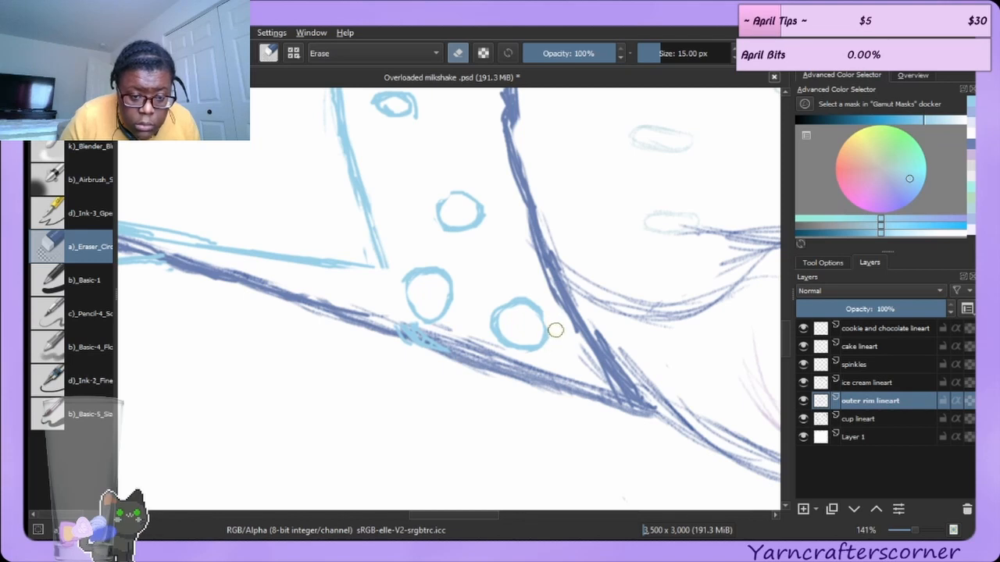
mouse_move(551, 344)
mouse_down()
mouse_move(513, 334)
mouse_move(505, 320)
mouse_up()
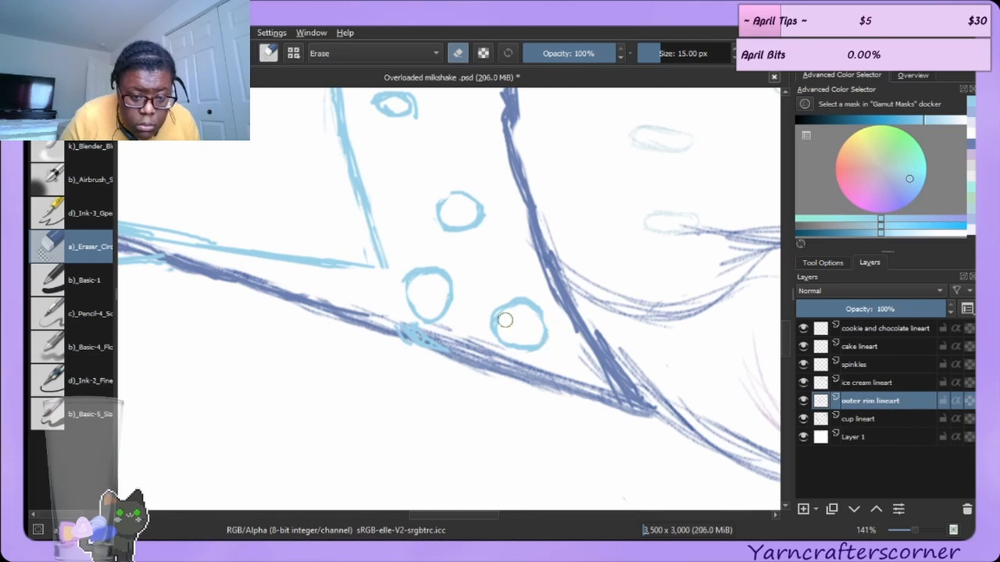
key(/)
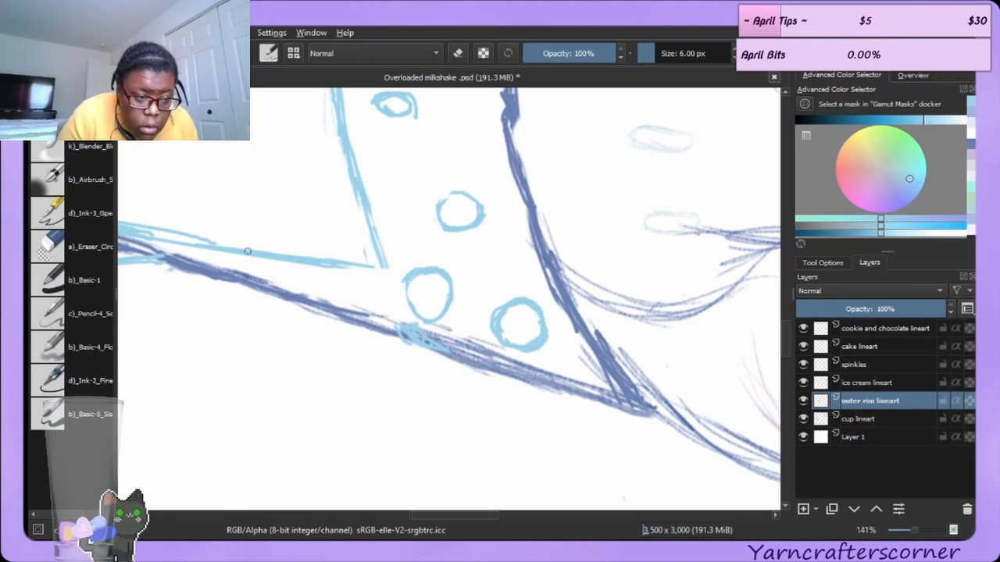
Erase stray marks along the rim line under the bubbles and reink the left bubble's right side with the pen.
click(90, 246)
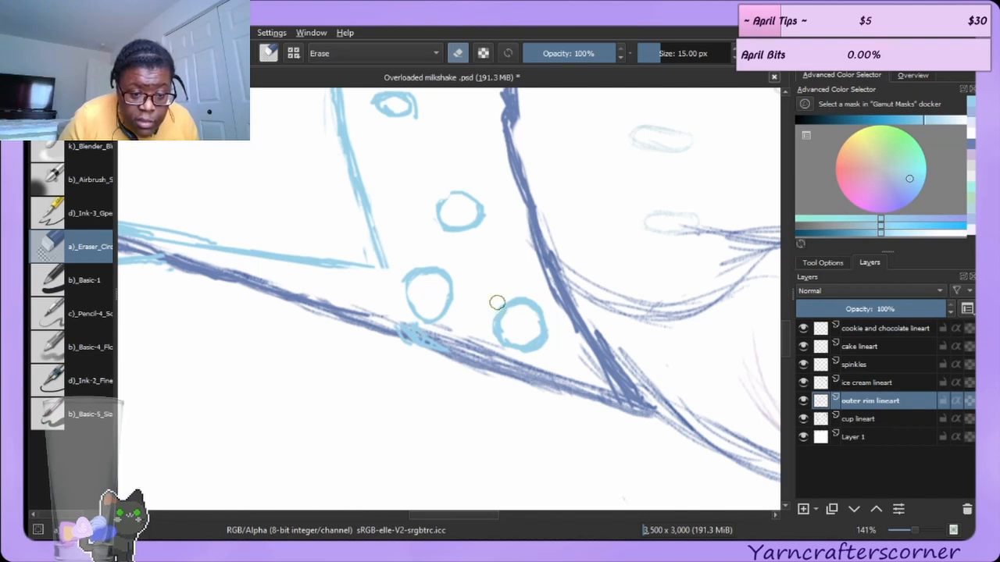
mouse_move(522, 339)
mouse_down()
mouse_move(517, 324)
mouse_move(525, 338)
mouse_up()
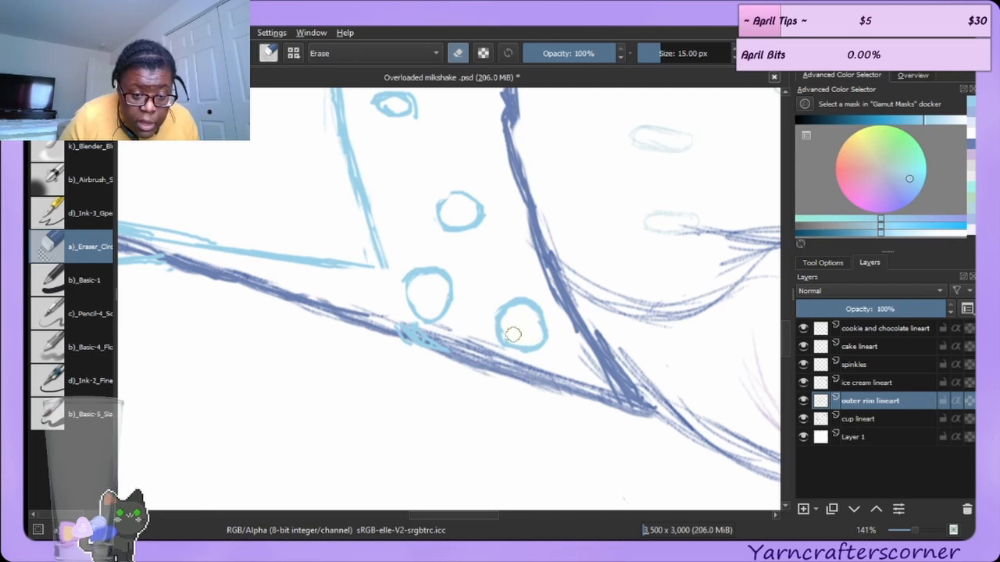
mouse_move(467, 323)
mouse_down()
mouse_move(410, 335)
mouse_move(437, 347)
mouse_up()
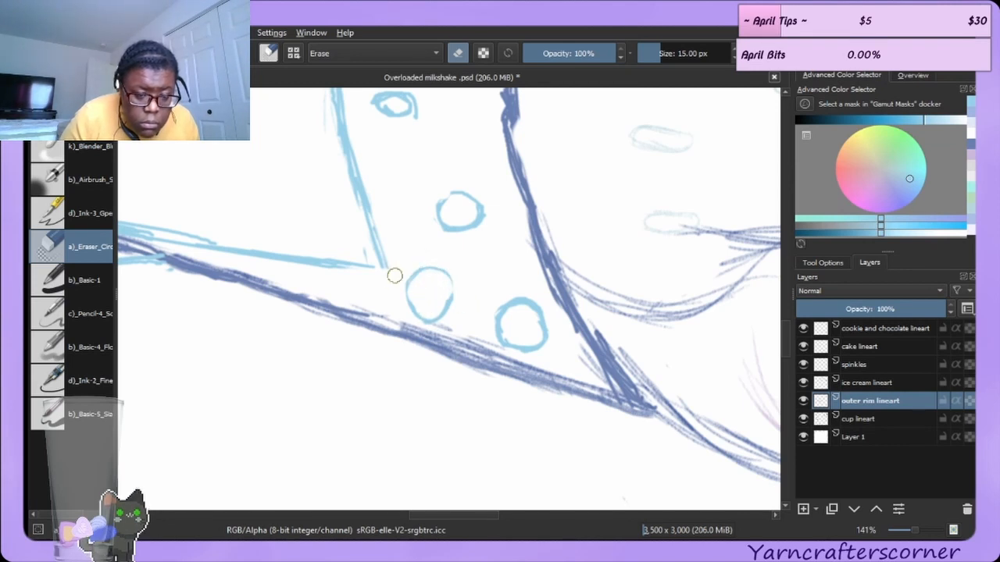
key(e)
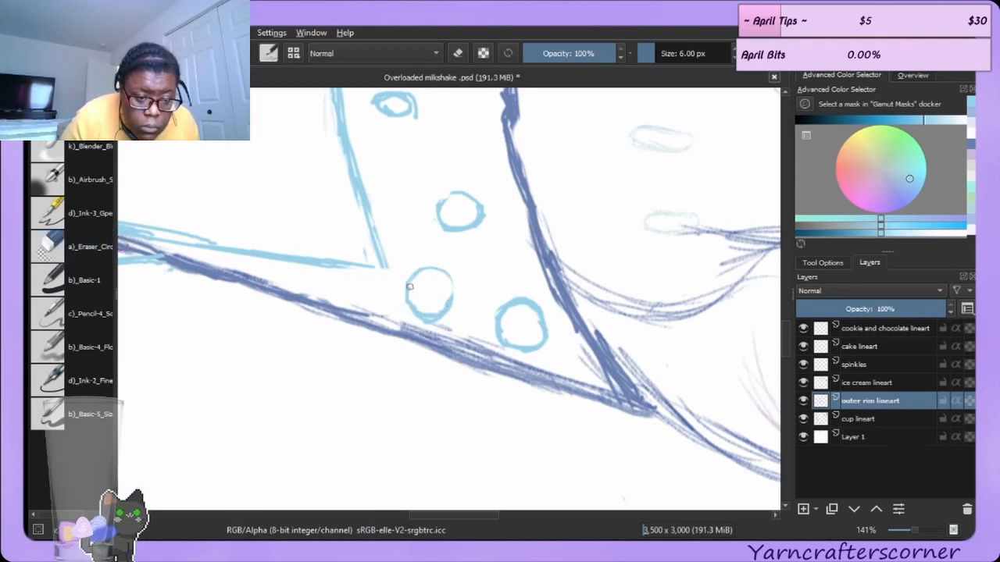
drag(435, 266, 449, 296)
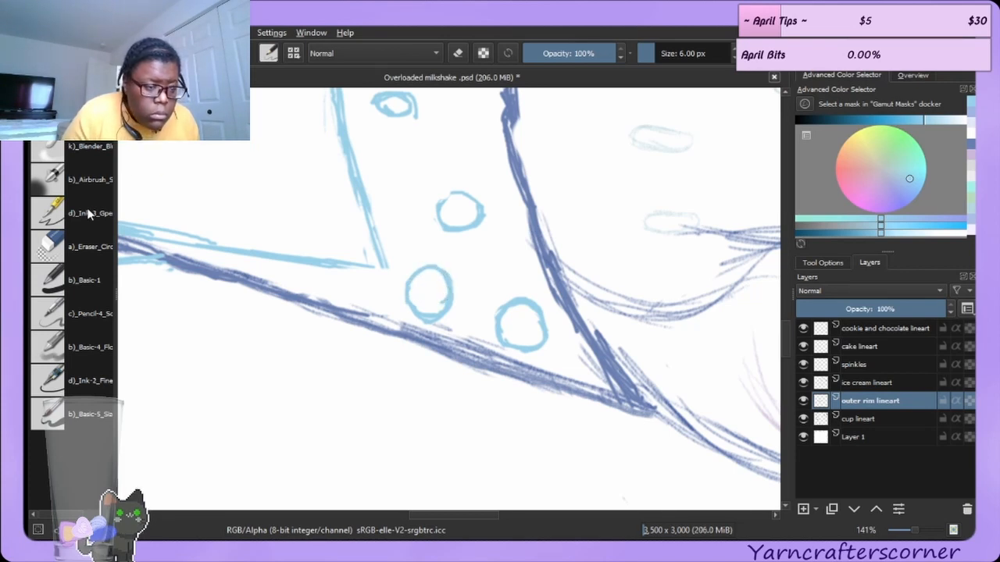
Try erasing inside the left bubble above the rim line, and undo that erase.
key(e)
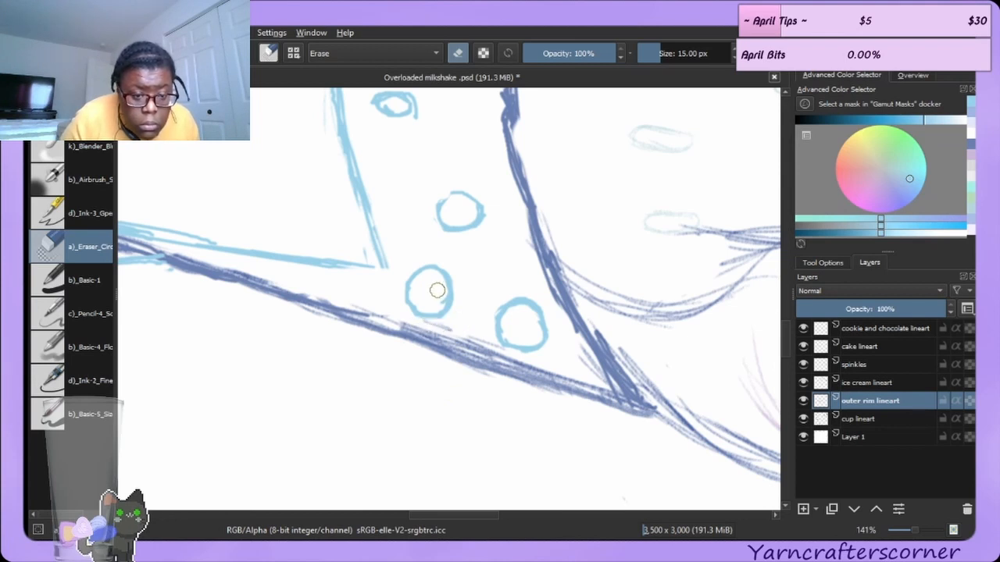
drag(432, 301, 430, 282)
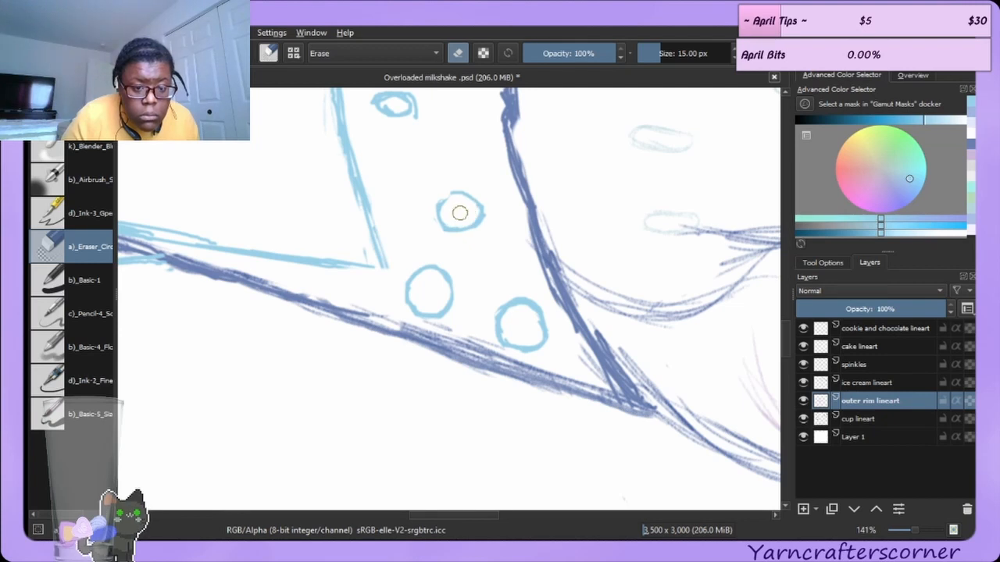
key(ctrl+z)
Erase a stray stroke inside the drip's loop on the cup's rim.
key(e)
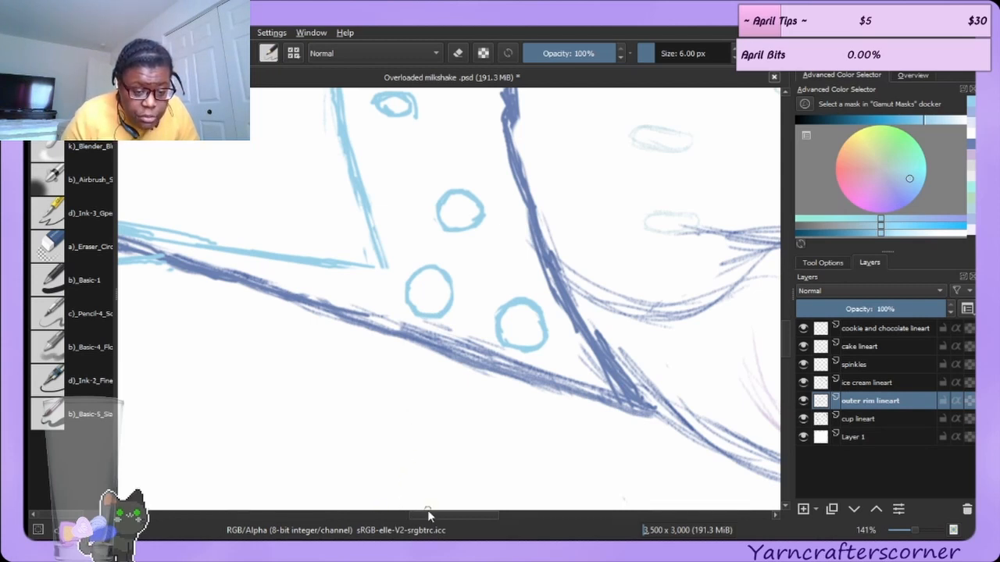
mouse_move(429, 513)
mouse_down()
mouse_move(377, 509)
mouse_move(395, 511)
mouse_up()
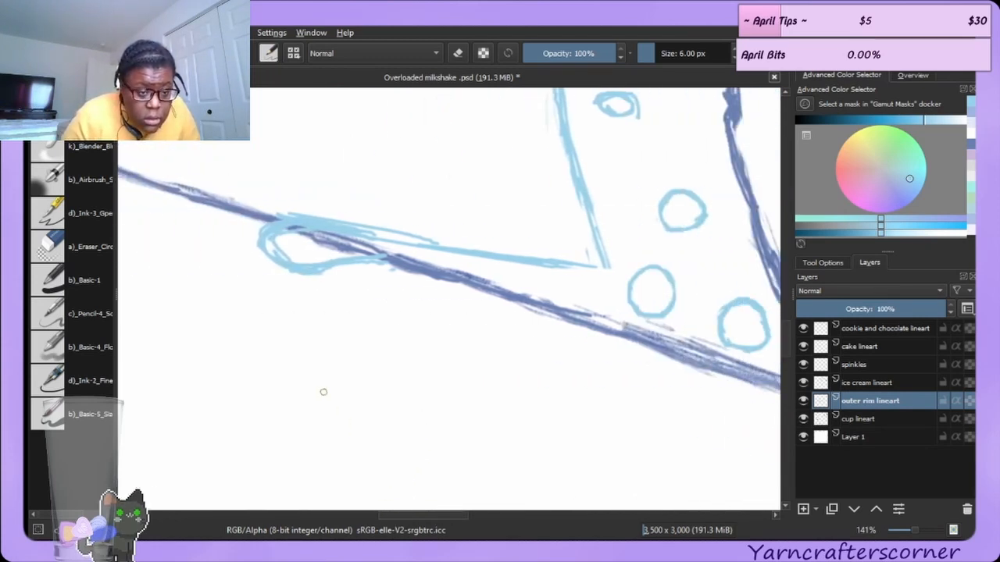
click(72, 239)
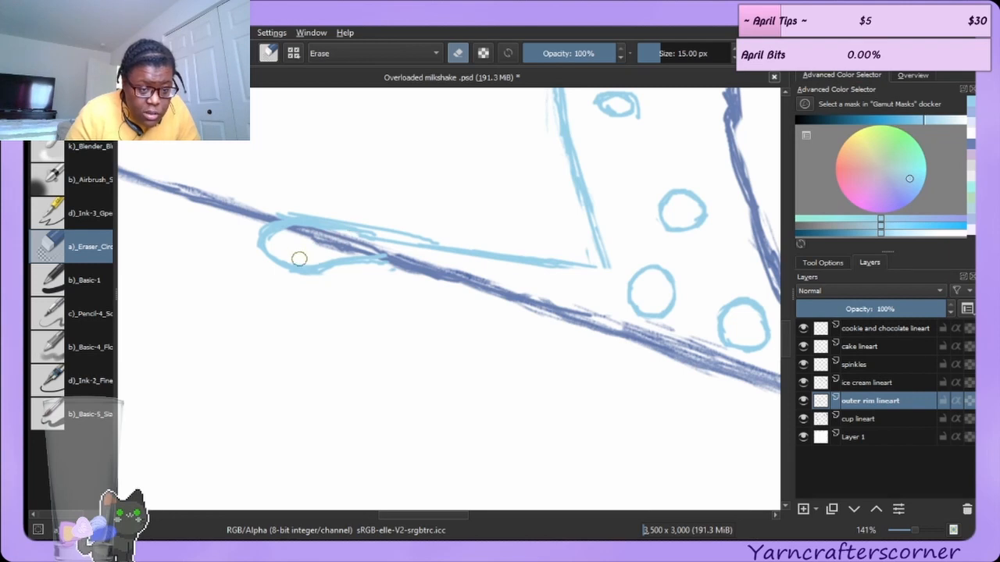
drag(300, 251, 323, 243)
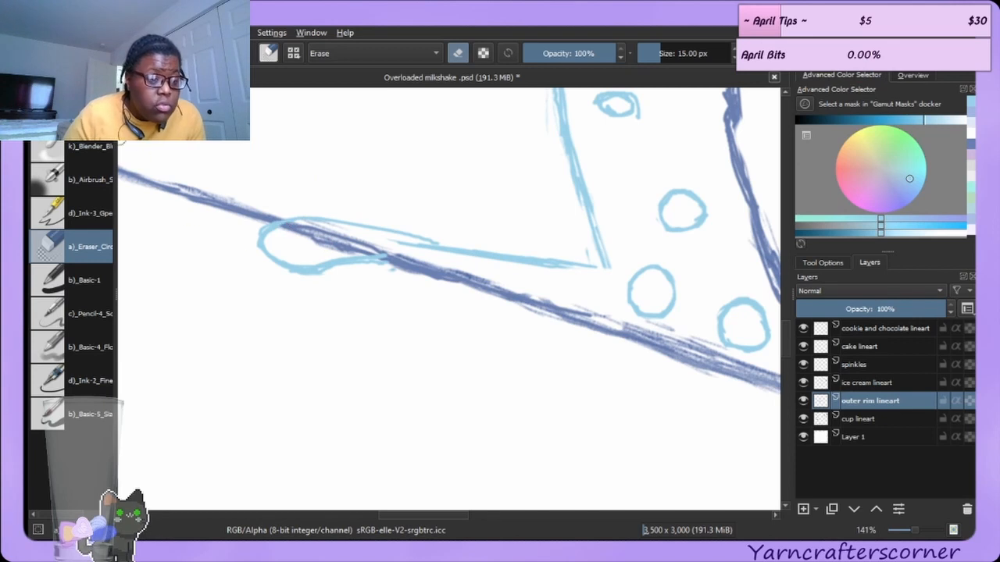
Erase overlapping marks where the drip's tail meets the rim line.
key(e)
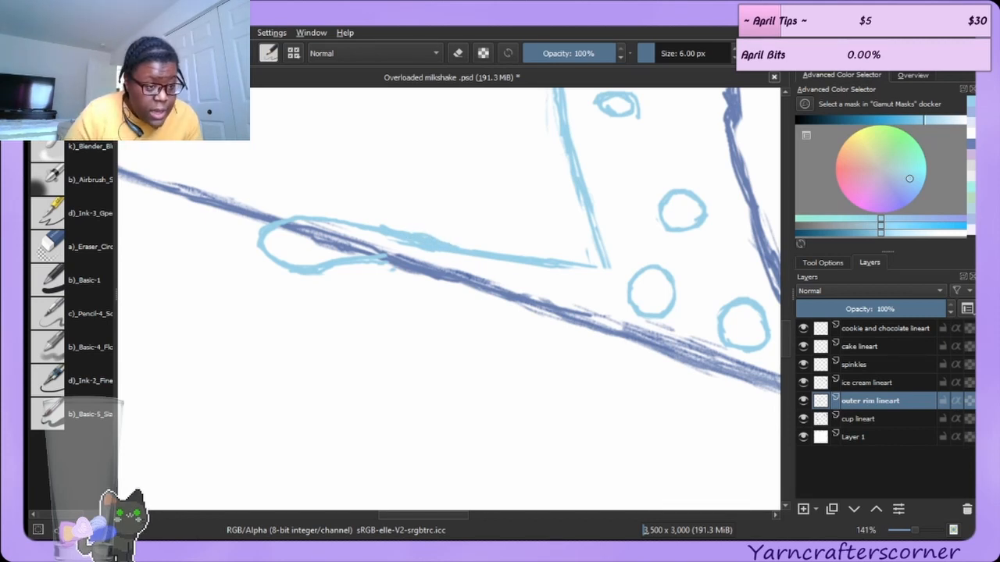
click(78, 245)
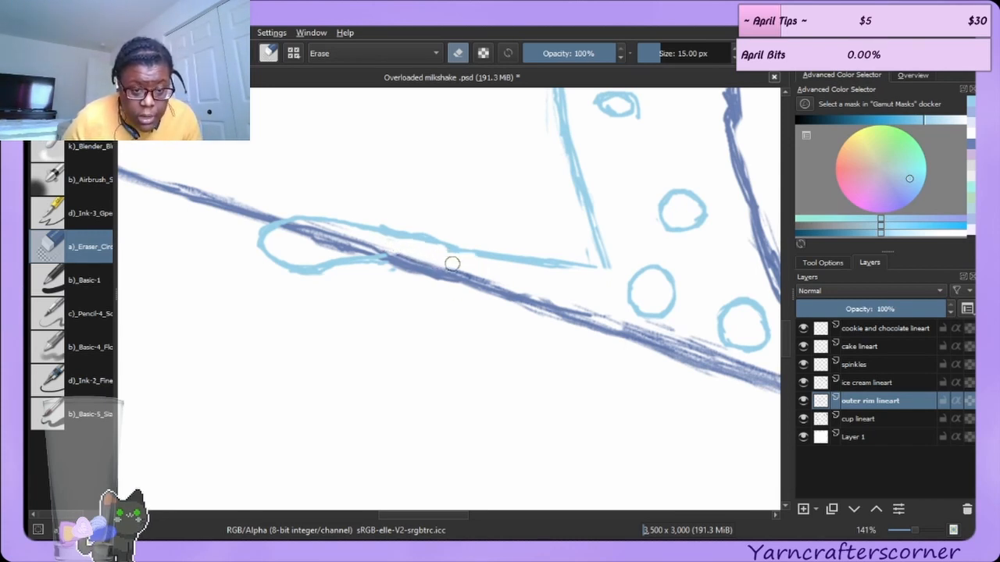
drag(452, 264, 439, 258)
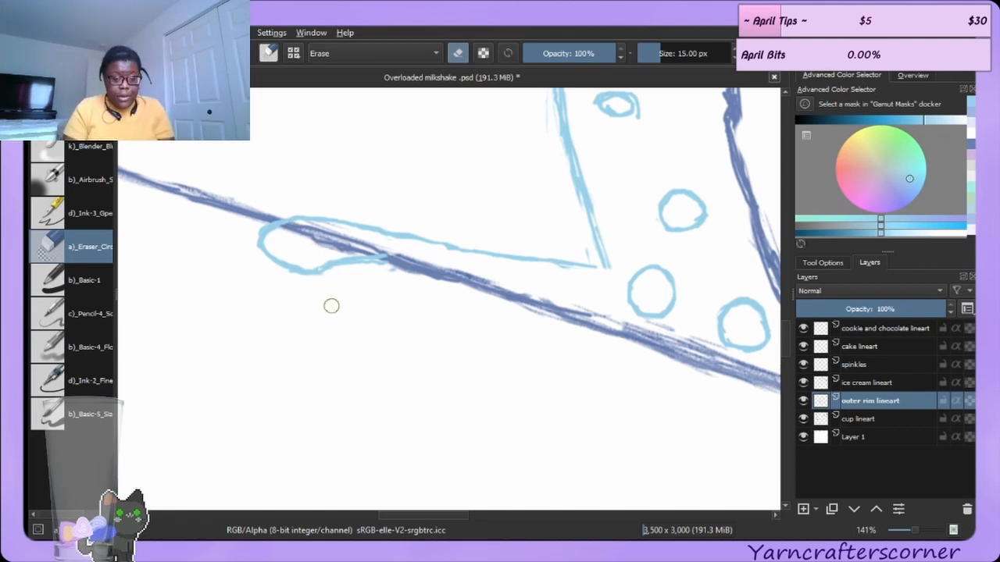
drag(433, 260, 411, 268)
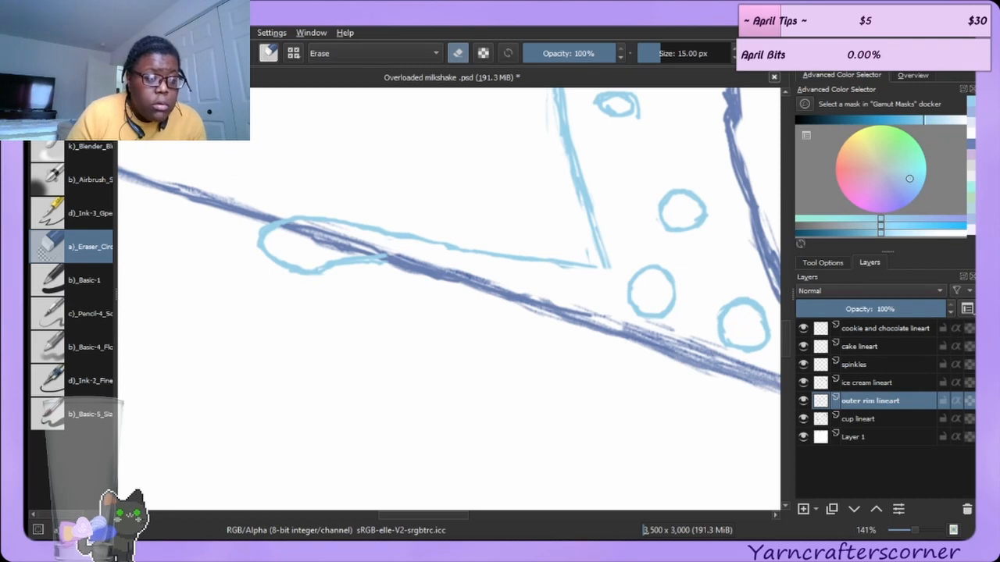
Erase stray marks around the small bubble near the cup's inner left edge.
key(e)
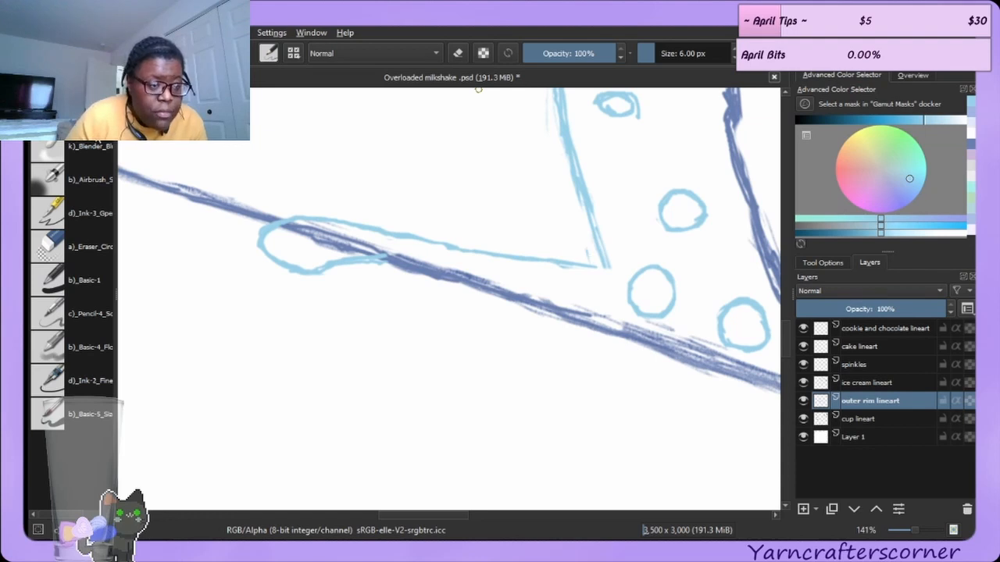
click(105, 151)
click(83, 248)
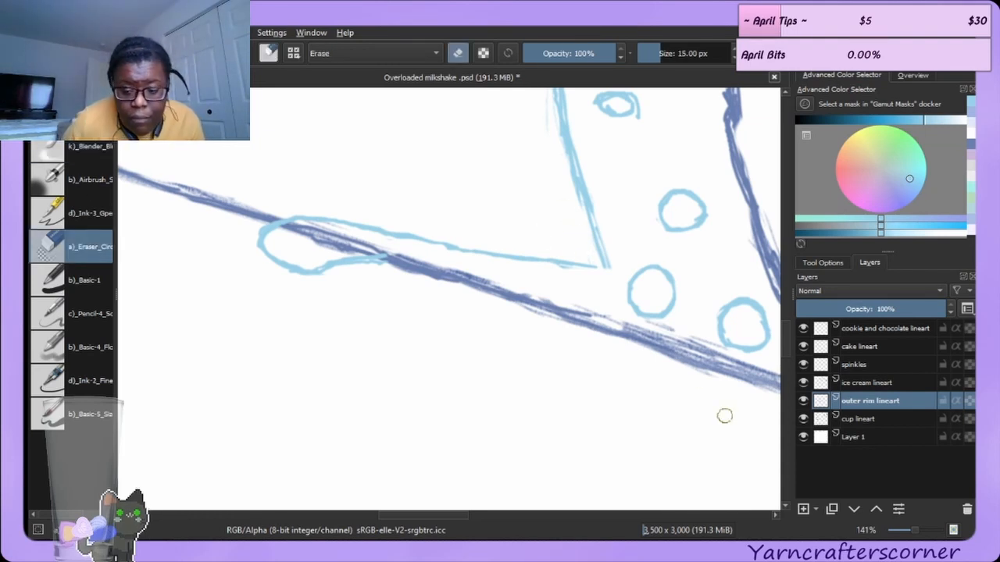
scroll(785, 328, up, 3)
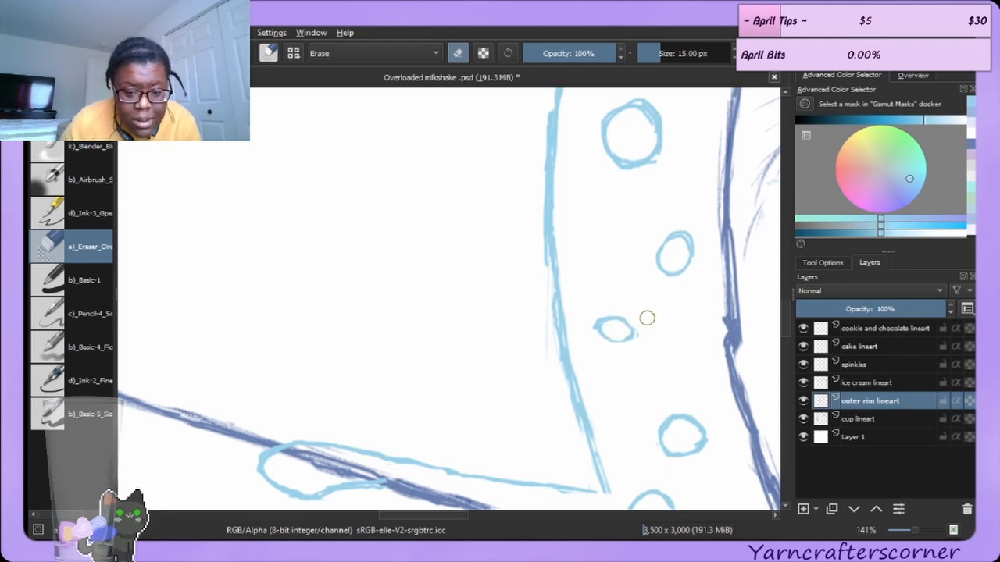
mouse_move(647, 318)
mouse_down()
mouse_move(623, 351)
mouse_move(599, 317)
mouse_move(588, 328)
mouse_up()
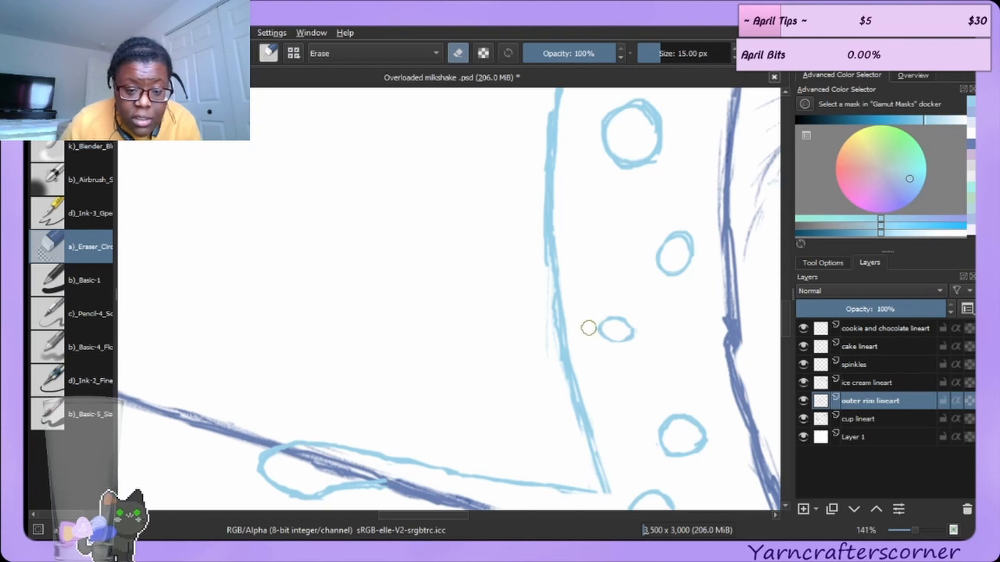
Erase the small bubble near the cup's inner left edge with the eraser.
key(slash)
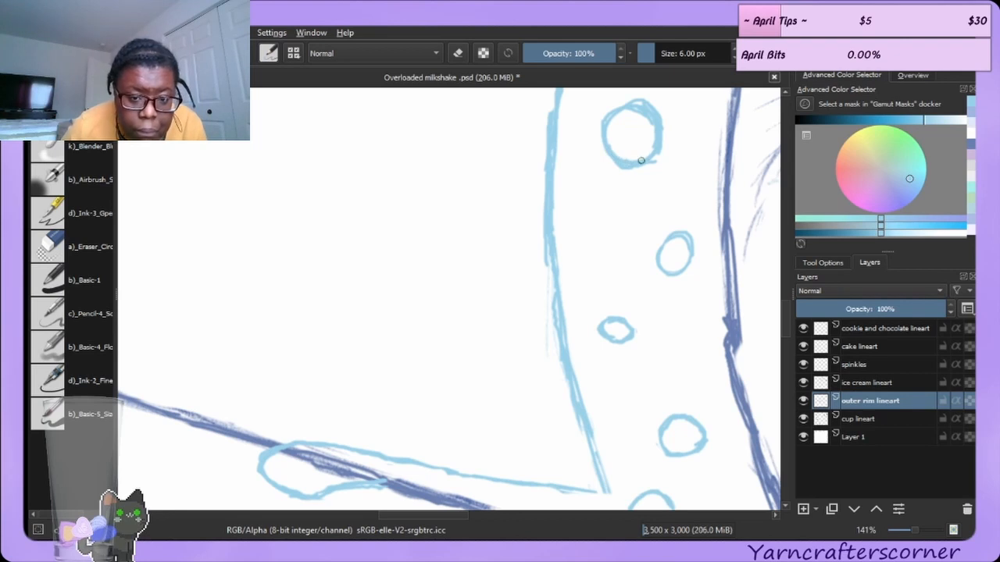
click(80, 245)
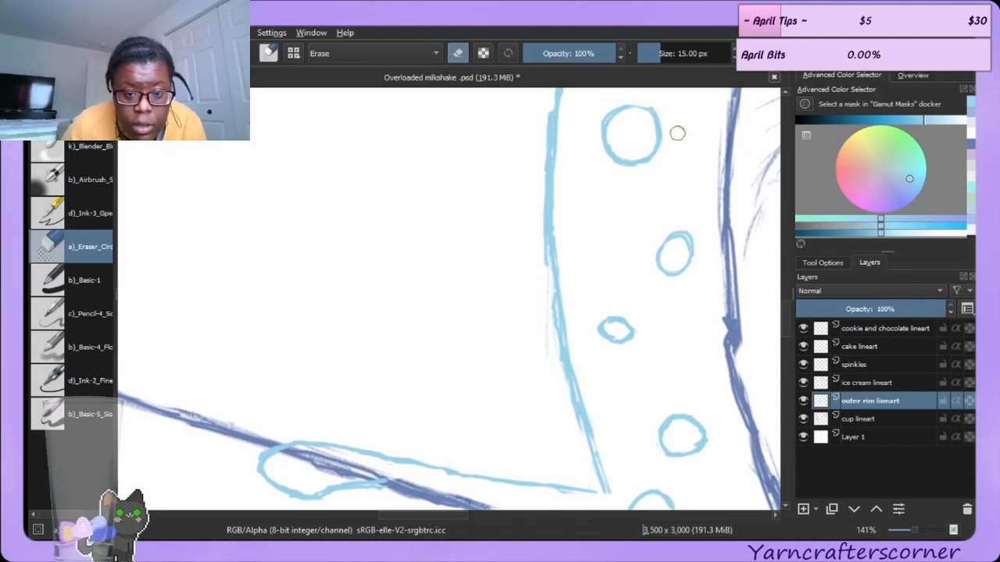
key(e)
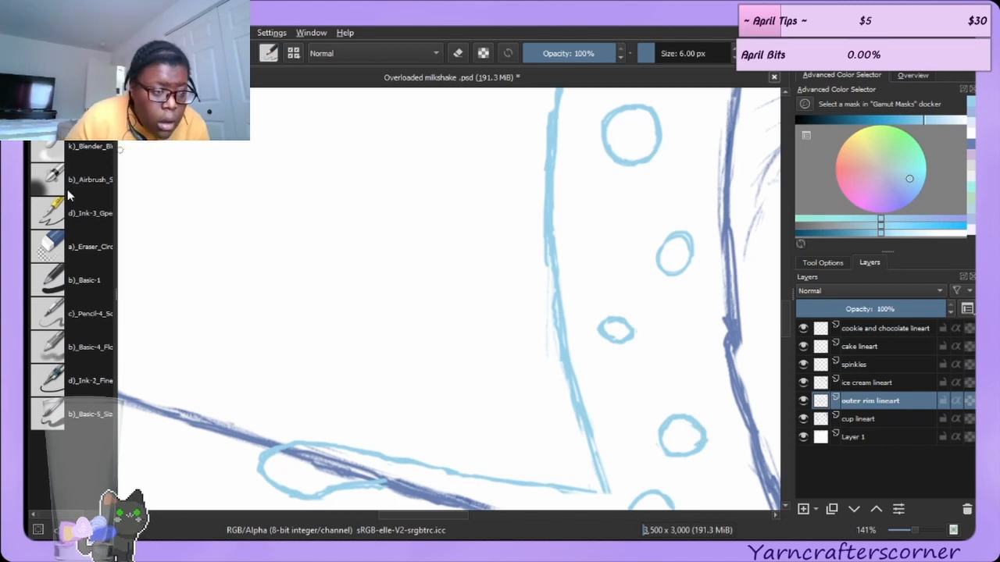
click(76, 243)
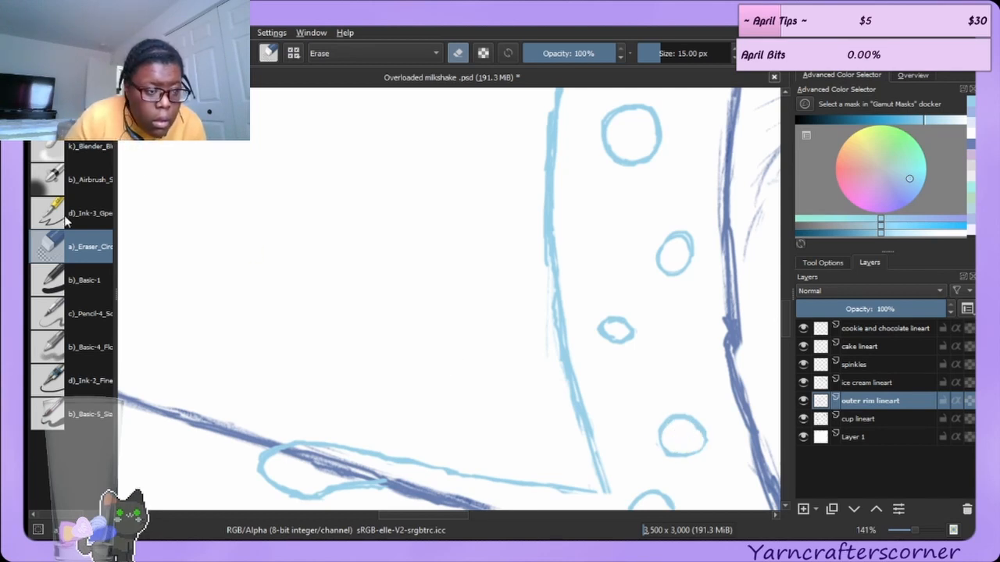
click(70, 113)
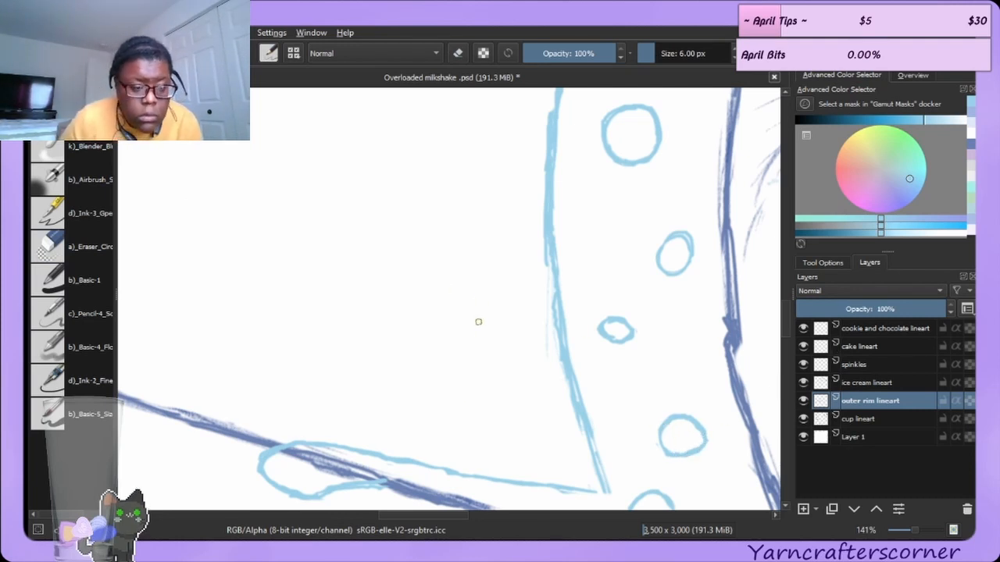
click(86, 246)
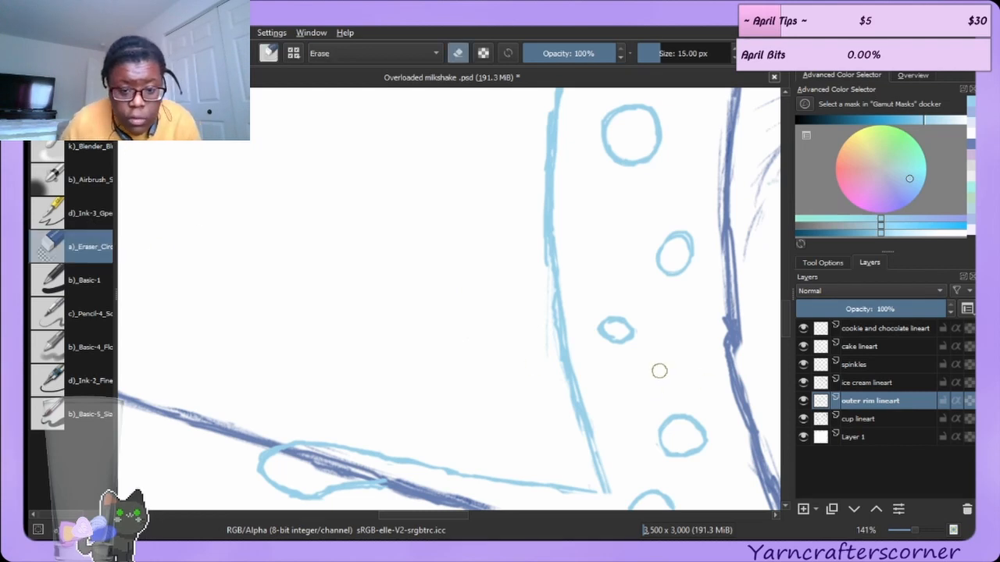
mouse_move(626, 343)
mouse_down()
mouse_move(630, 325)
mouse_move(602, 323)
mouse_up()
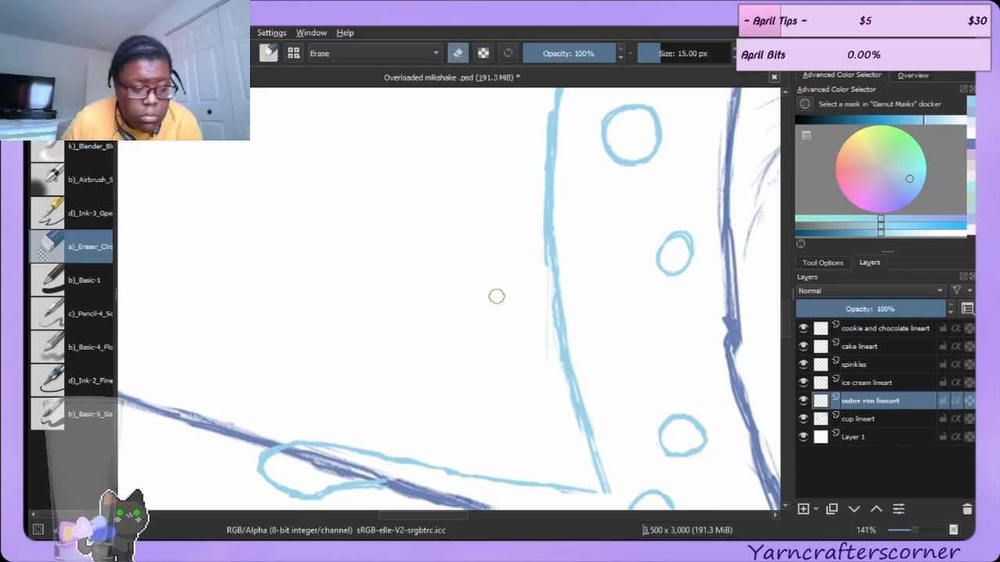
Redraw the small bubble smaller with the ink pen, undoing and retrying the stroke once.
click(78, 112)
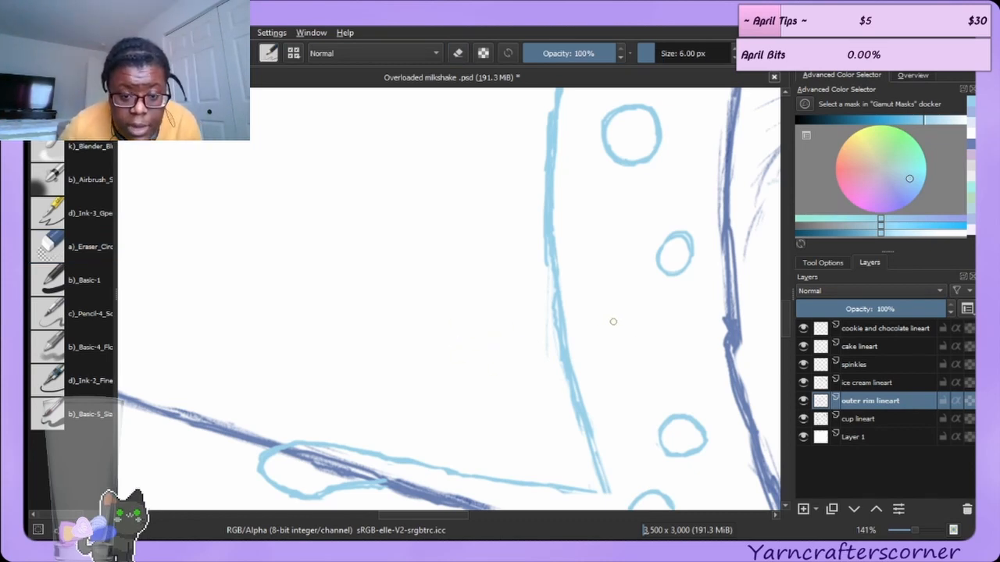
mouse_move(615, 321)
mouse_down()
mouse_move(618, 330)
mouse_move(625, 322)
mouse_move(619, 333)
mouse_up()
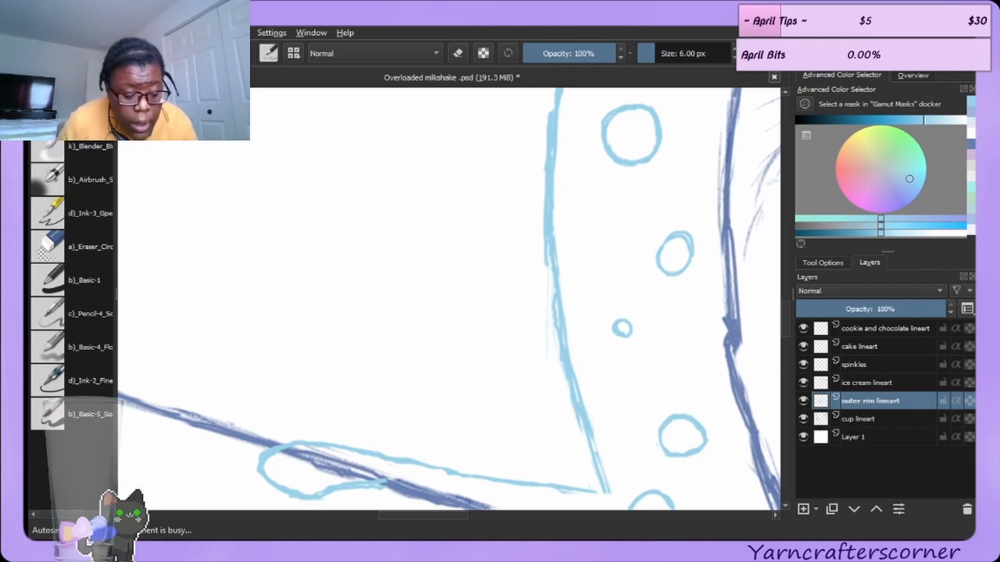
key(ctrl)
key(ctrl+z)
drag(612, 321, 626, 335)
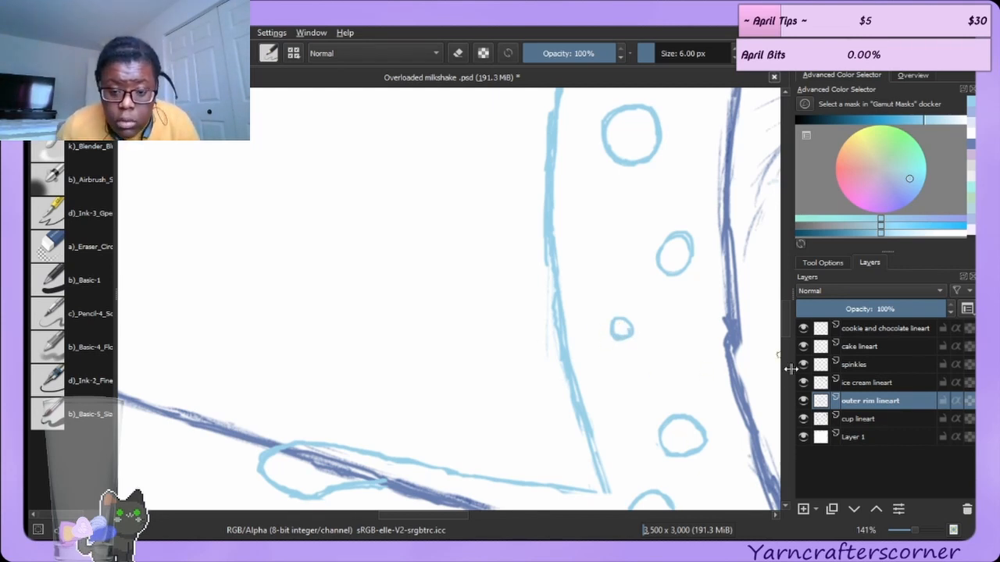
Ink a short stroke closing the top of the upper drip's outline on the outer rim lineart.
scroll(784, 316, up, 5)
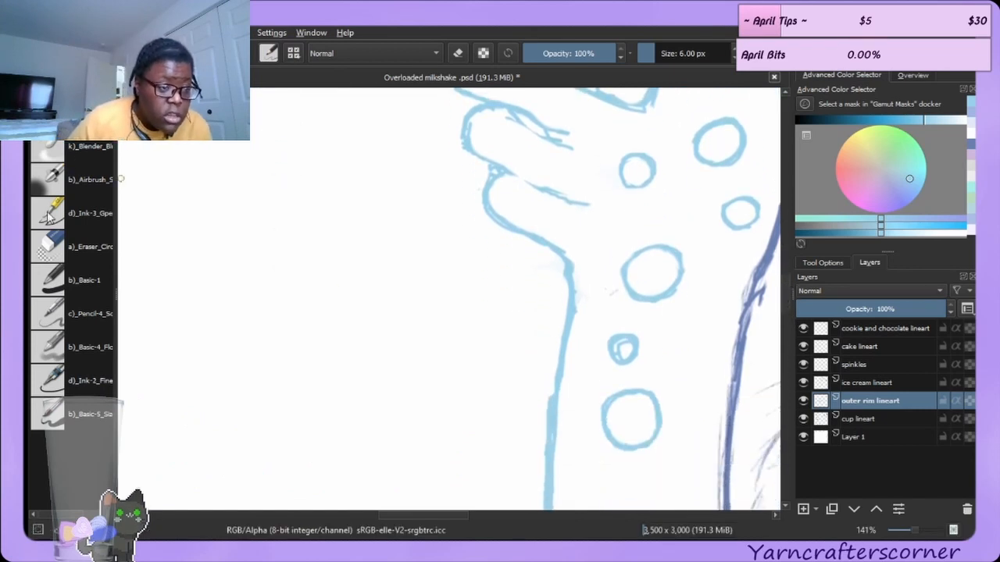
click(54, 243)
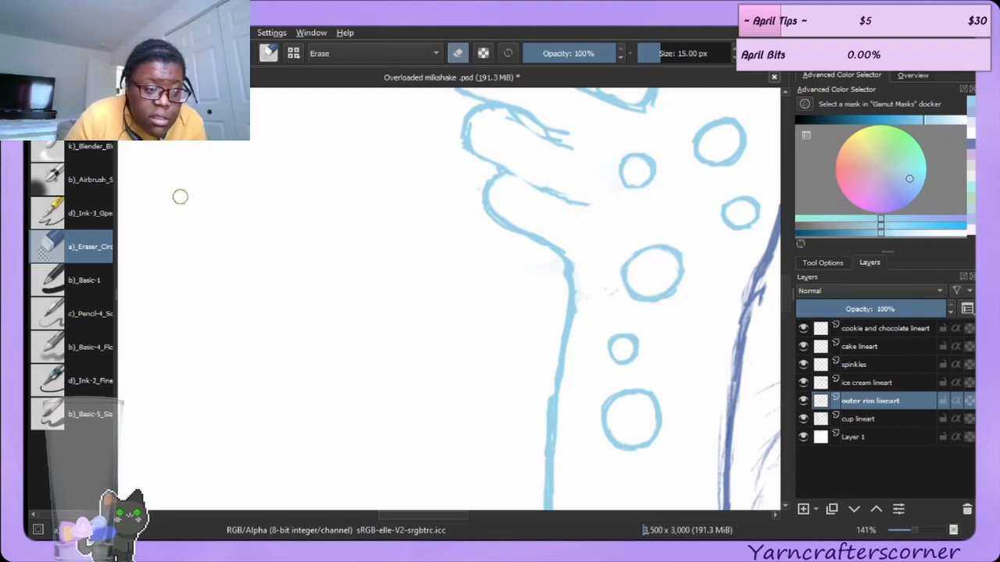
key(slash)
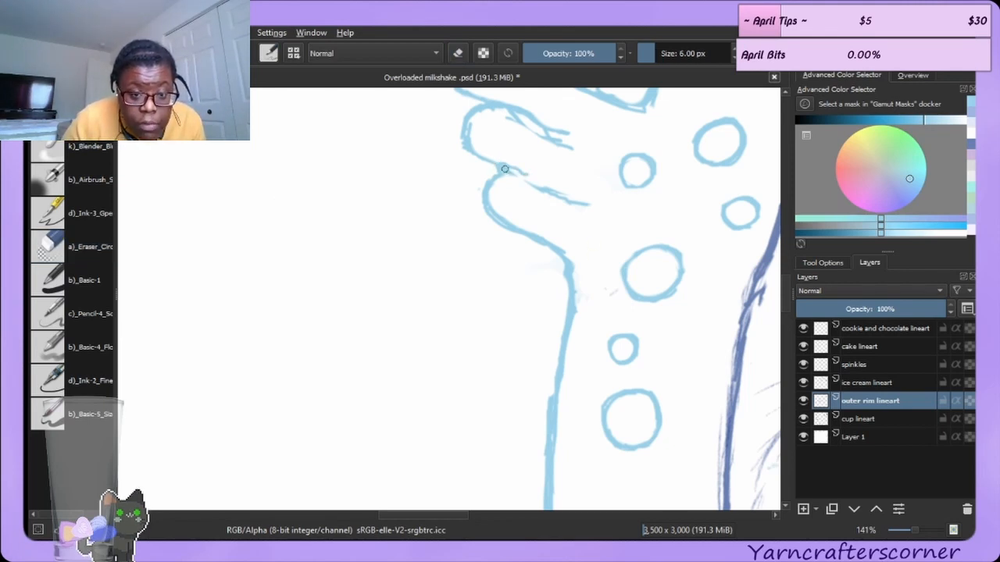
drag(504, 169, 528, 181)
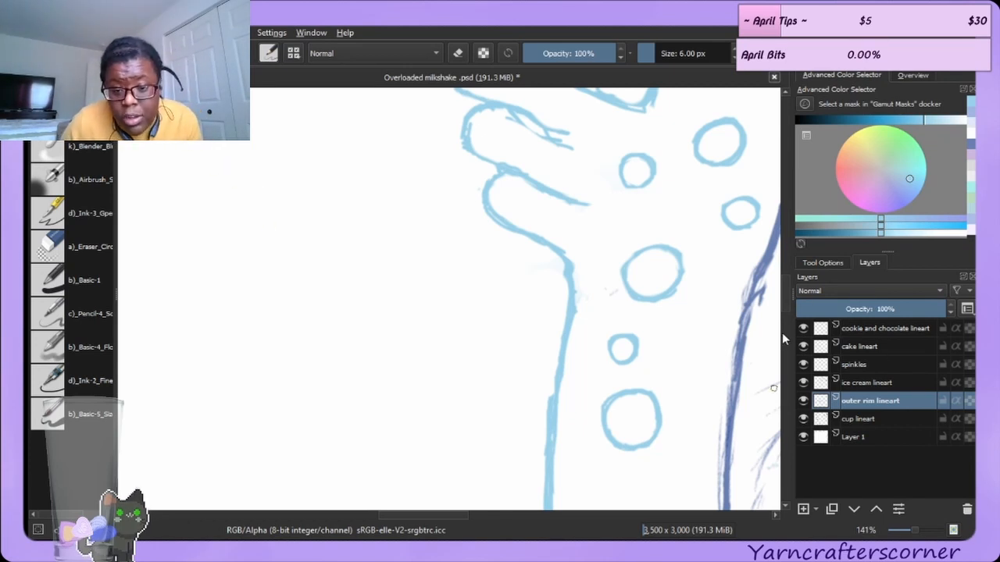
Erase the messy inner line of the middle drip and redraw it with the ink pen.
drag(785, 299, 785, 280)
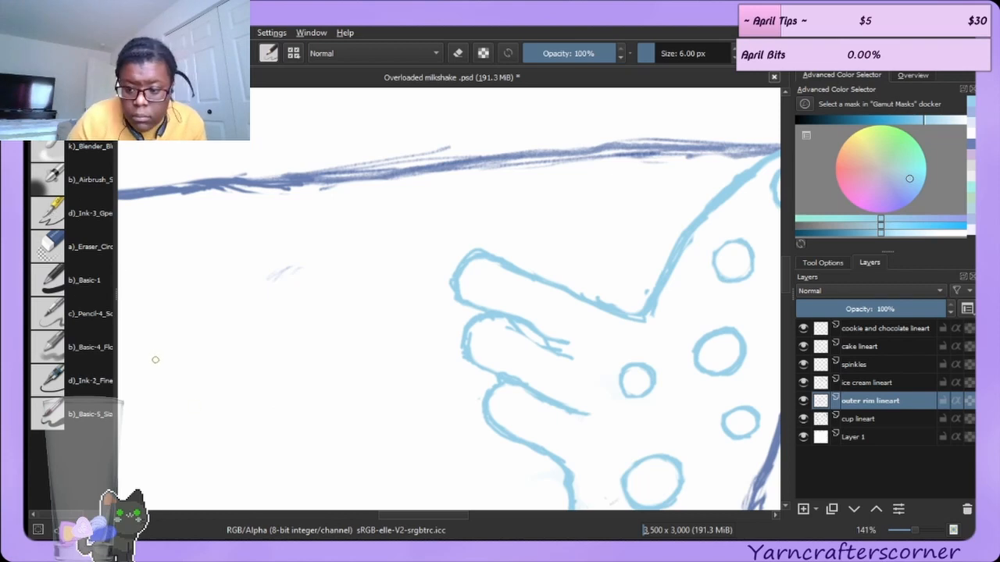
click(69, 250)
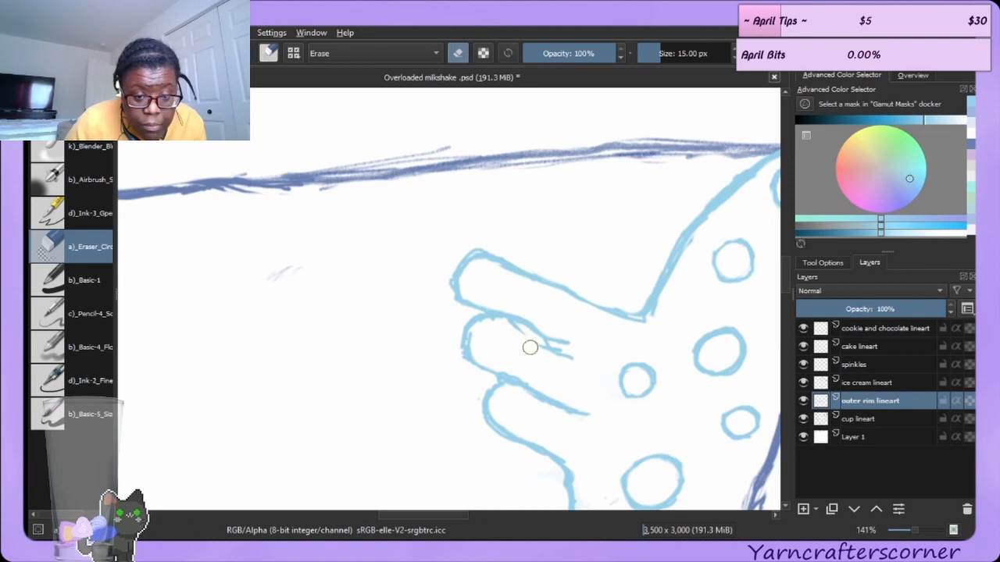
mouse_move(529, 344)
mouse_down()
mouse_move(569, 361)
mouse_move(548, 369)
mouse_move(530, 313)
mouse_move(545, 342)
mouse_move(522, 316)
mouse_move(567, 346)
mouse_up()
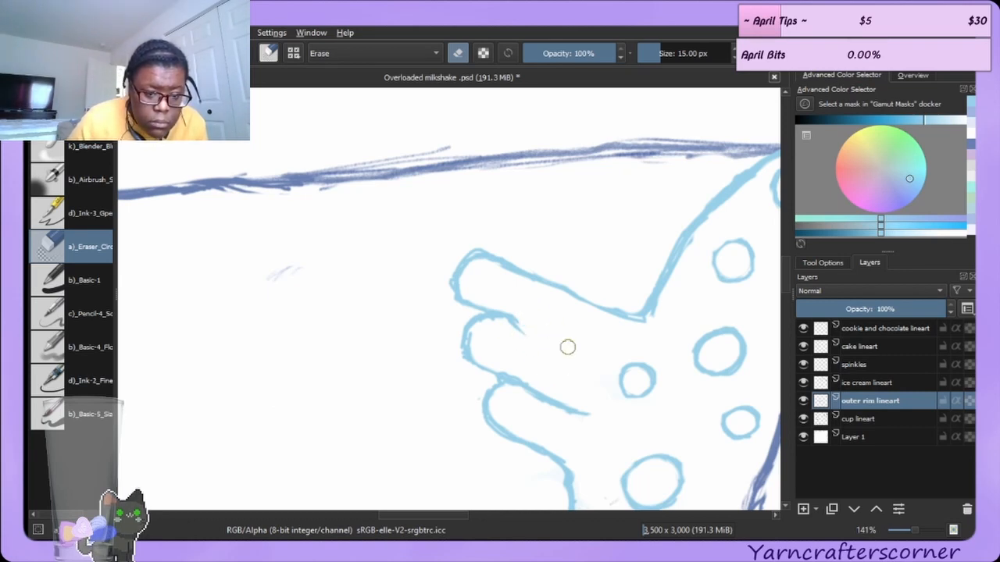
key(e)
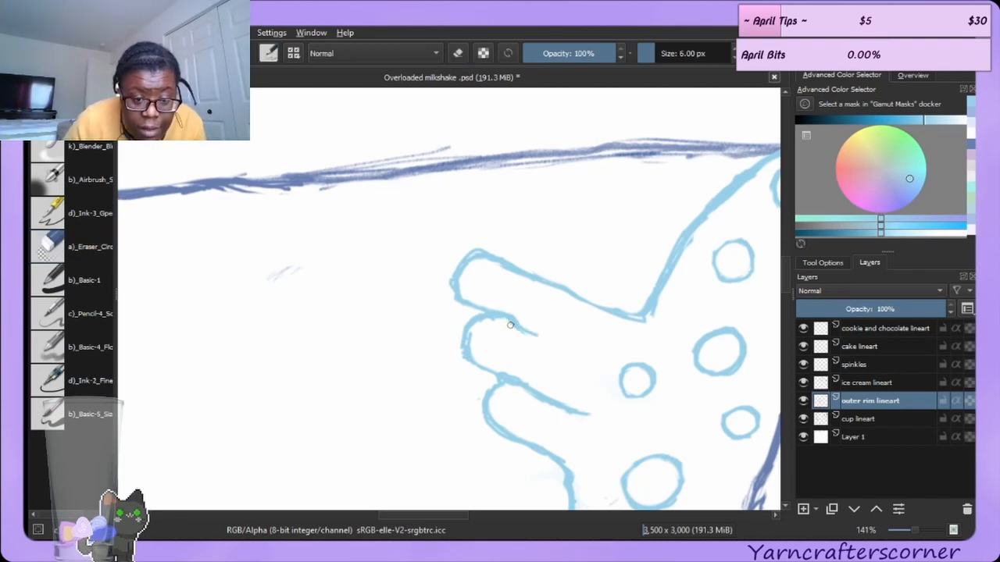
drag(510, 322, 546, 345)
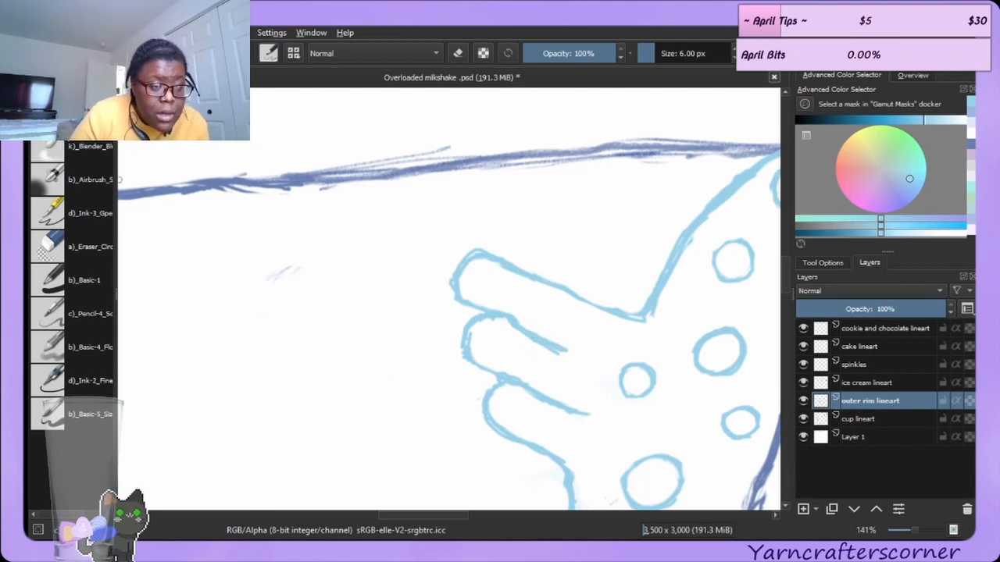
Try erasing a mark on the rim line above the bubbles, undoing it and shrinking the eraser.
click(47, 257)
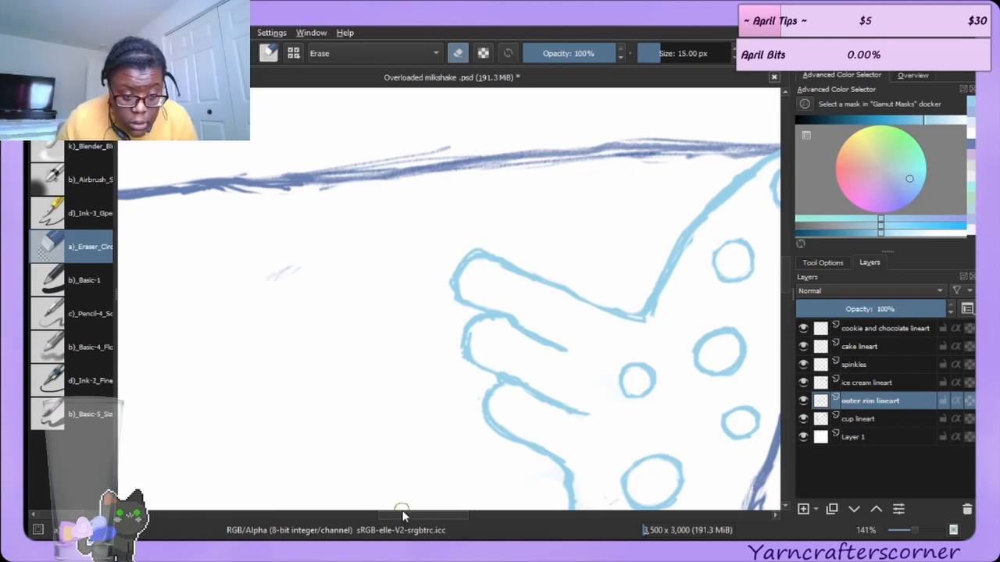
drag(402, 516, 460, 517)
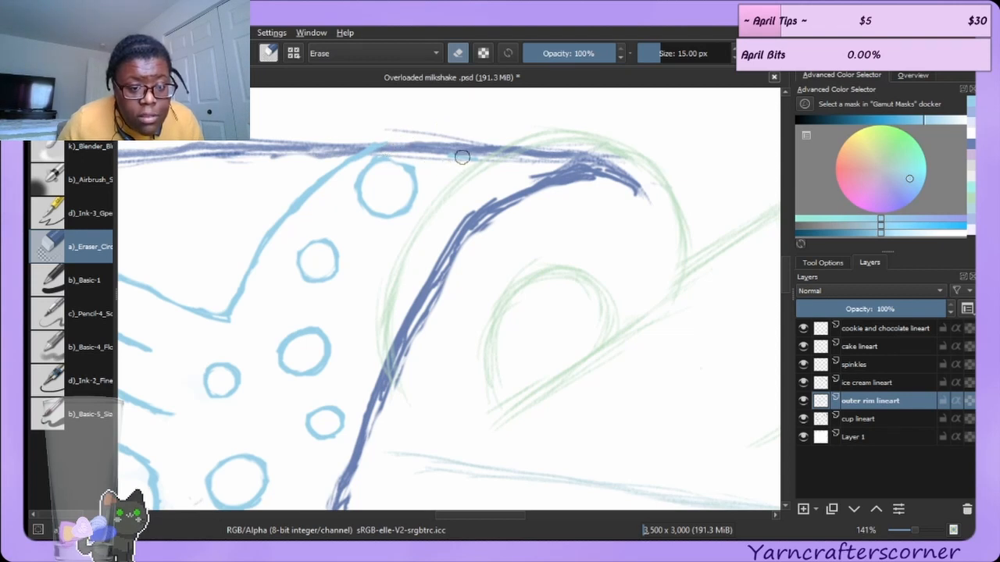
mouse_move(416, 146)
mouse_down()
mouse_move(423, 176)
mouse_move(411, 153)
mouse_up()
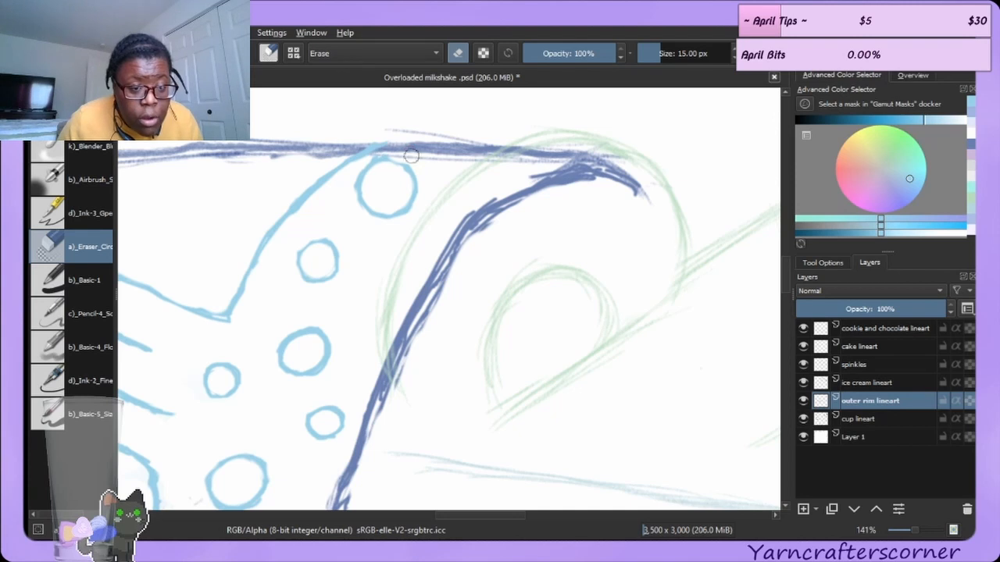
key(ctrl+z)
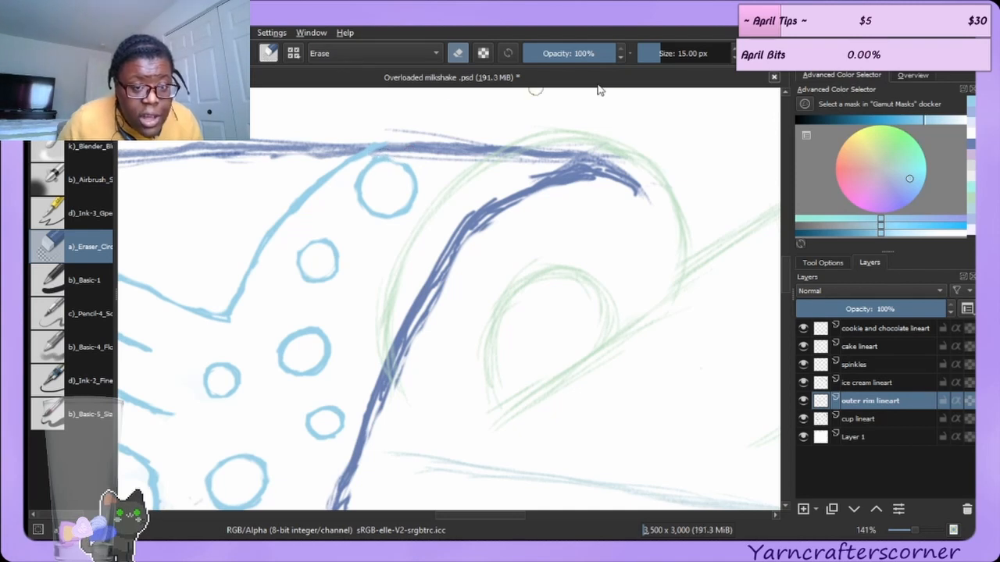
click(654, 53)
drag(654, 53, 650, 53)
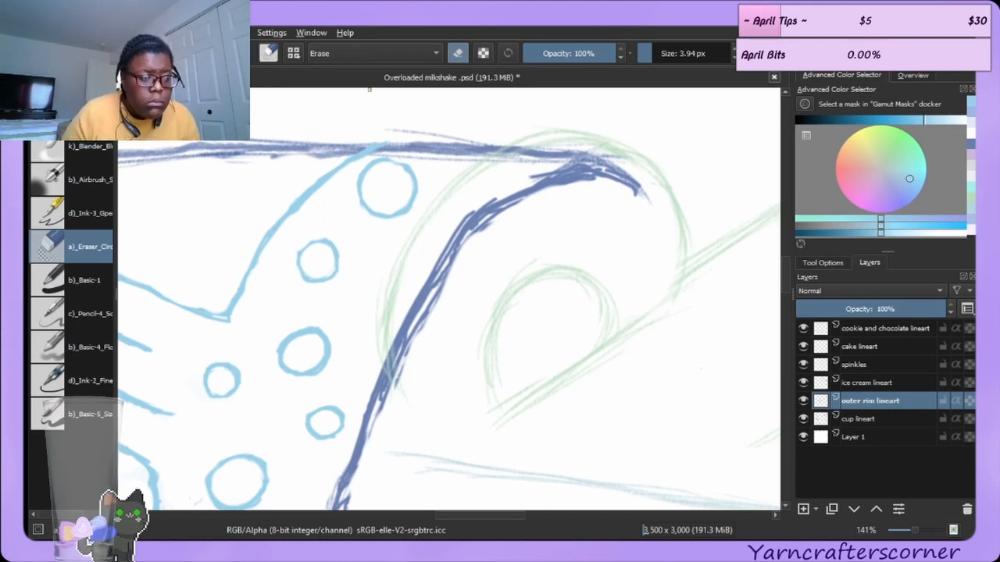
Set the eraser to 12.67 px, switch to the cup lineart layer, and erase the cup line where it crosses the rim.
key(e)
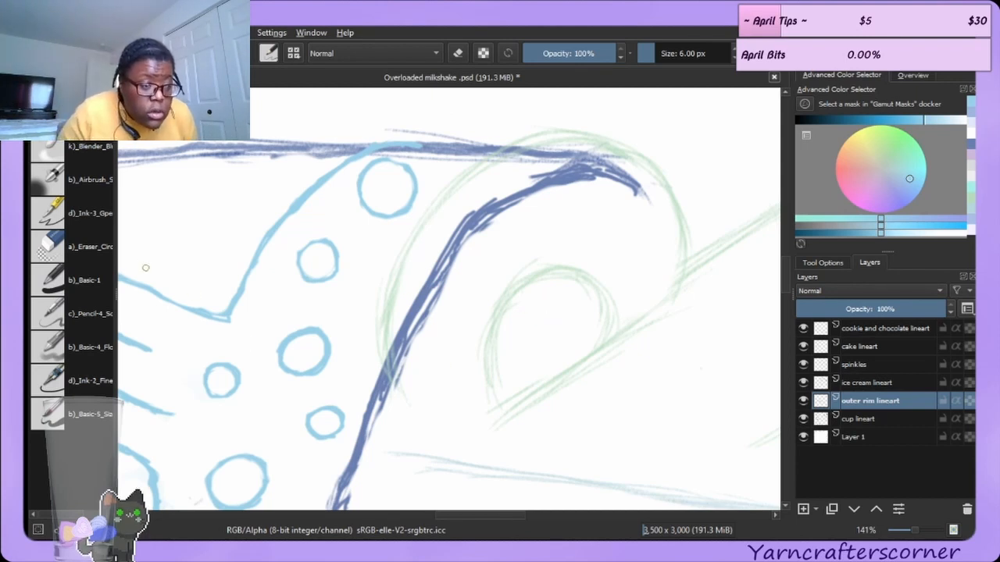
click(93, 248)
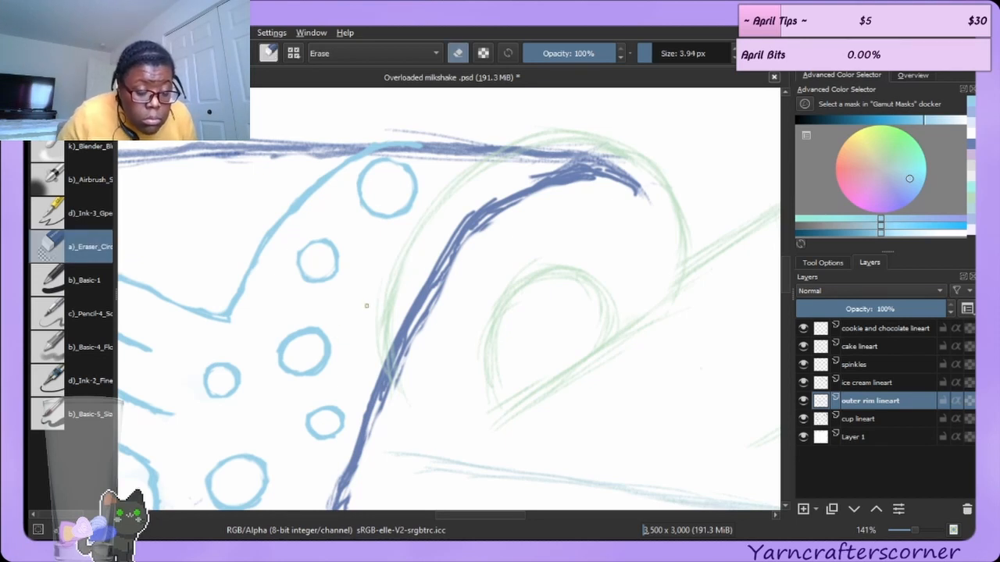
drag(652, 47, 661, 51)
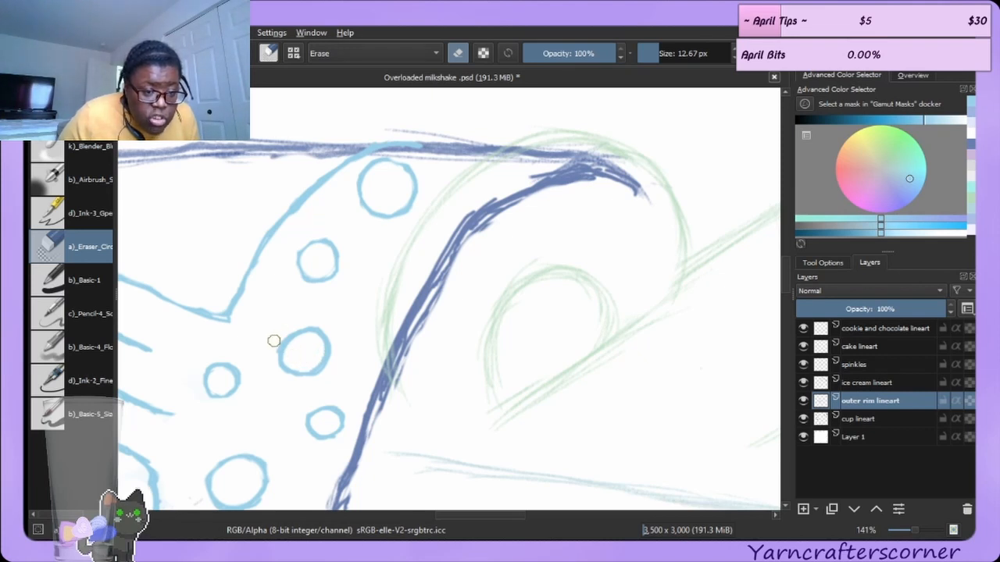
drag(280, 336, 270, 351)
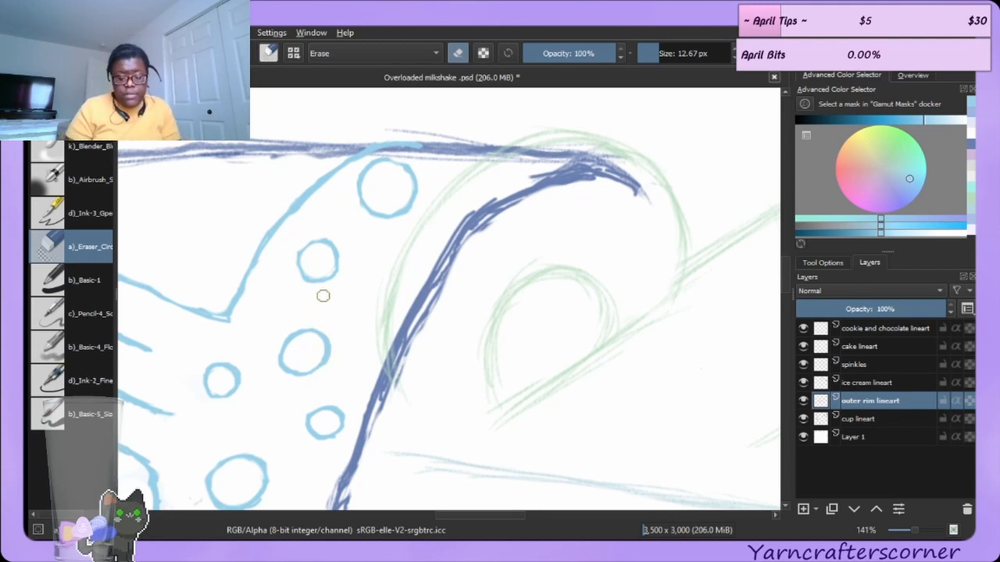
key(ctrl+z)
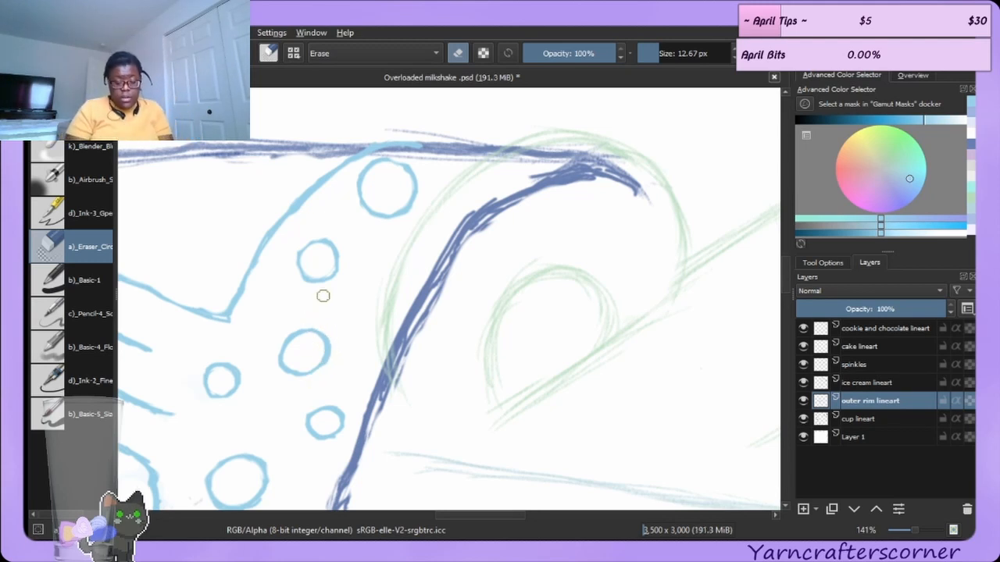
click(875, 419)
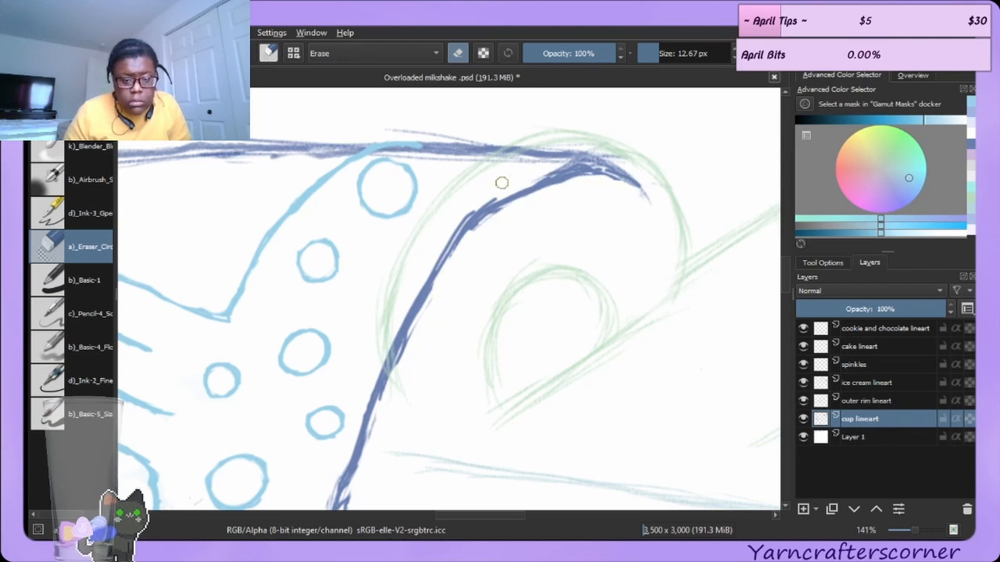
mouse_move(488, 195)
mouse_down()
mouse_move(453, 221)
mouse_move(504, 192)
mouse_up()
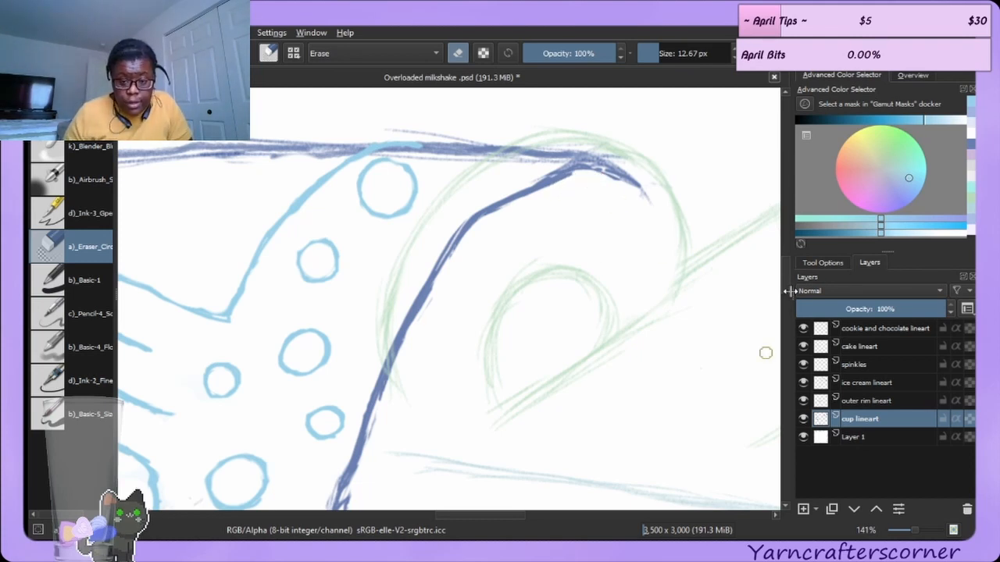
Erase stray sketch marks along the cup's left wall on the cup lineart layer.
scroll(784, 301, down, 3)
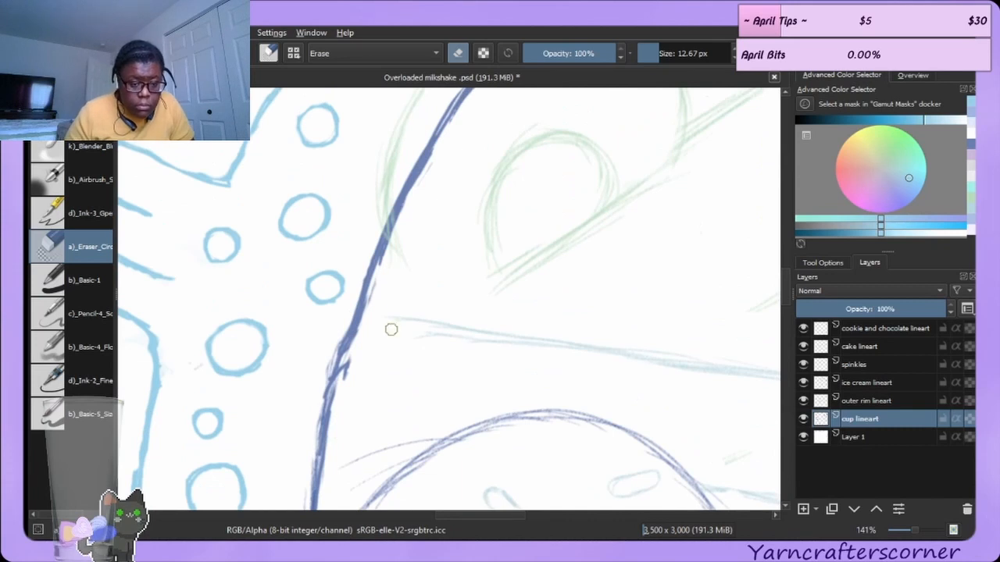
mouse_move(351, 369)
mouse_down()
mouse_move(352, 358)
mouse_move(344, 378)
mouse_up()
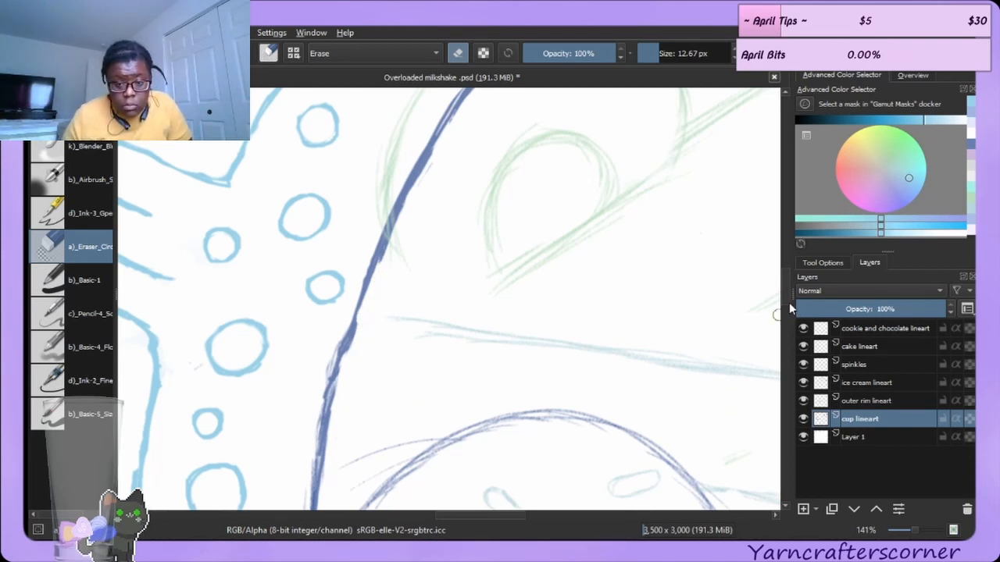
scroll(786, 312, down, 3)
scroll(783, 328, down, 6)
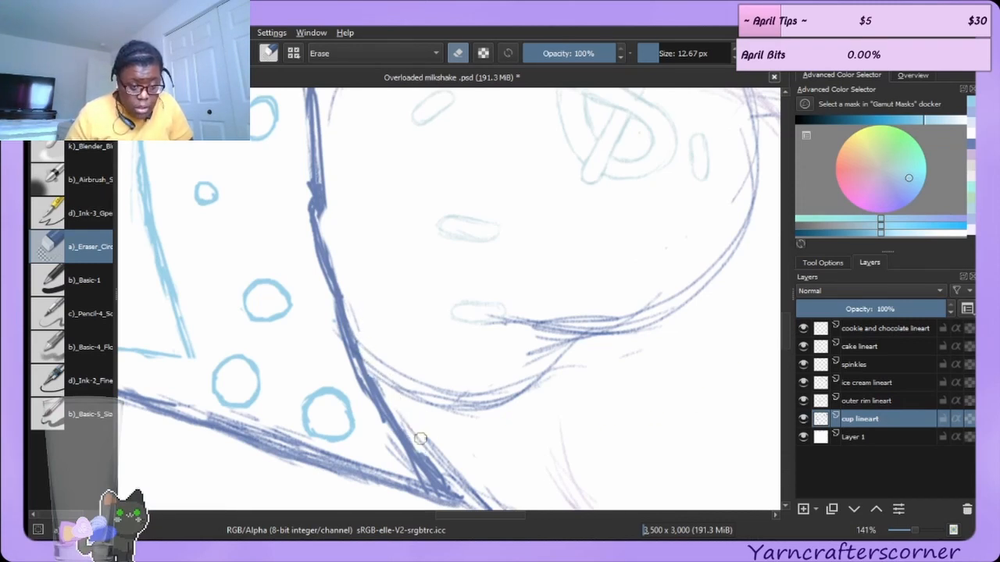
drag(427, 452, 452, 491)
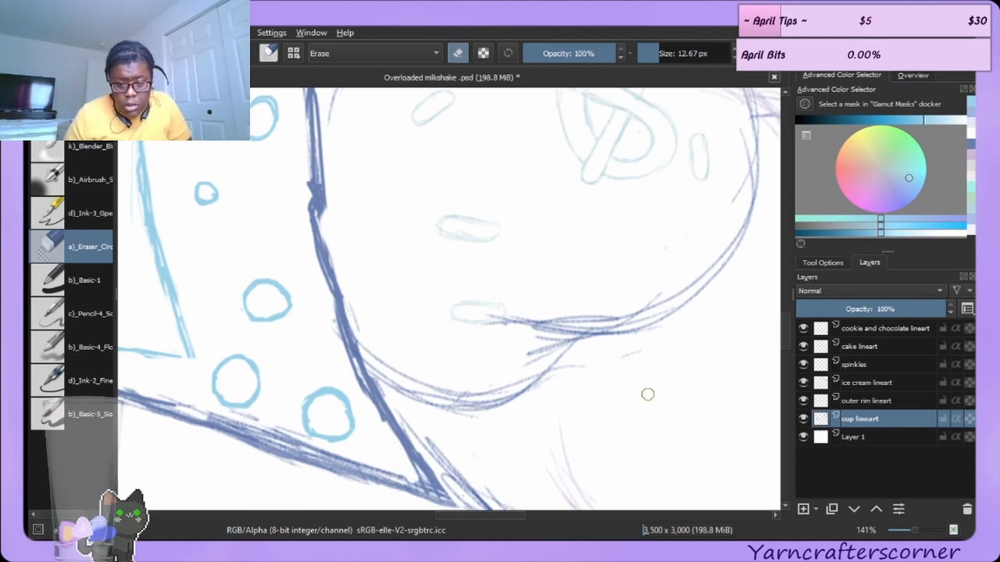
scroll(785, 316, up, 5)
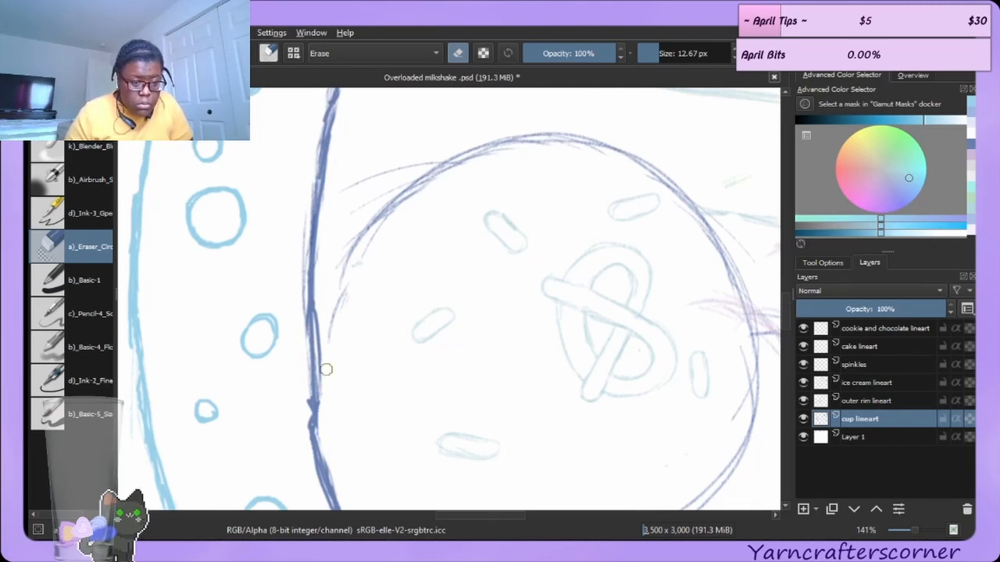
mouse_move(324, 315)
mouse_down()
mouse_move(326, 384)
mouse_move(303, 417)
mouse_move(314, 475)
mouse_up()
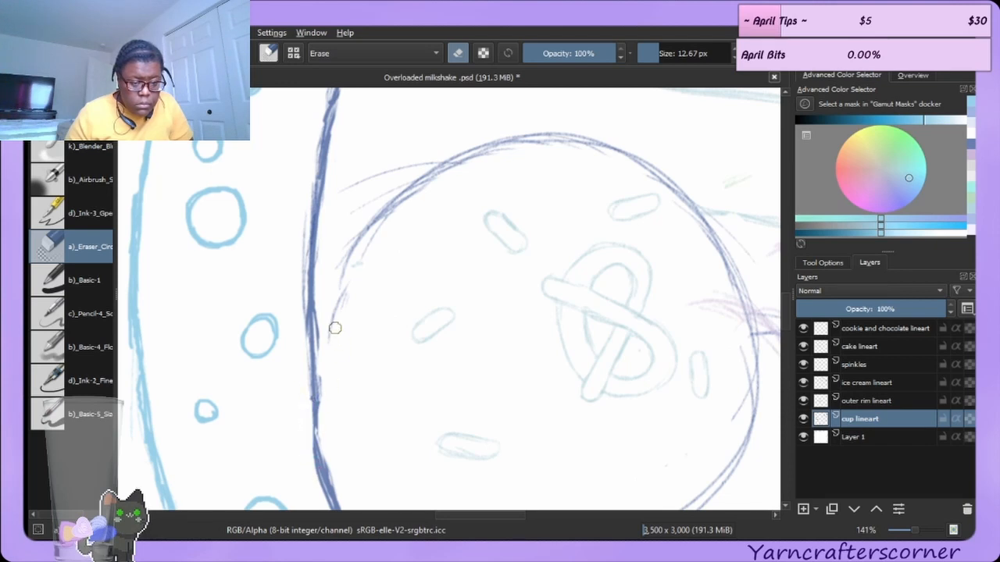
drag(329, 320, 323, 375)
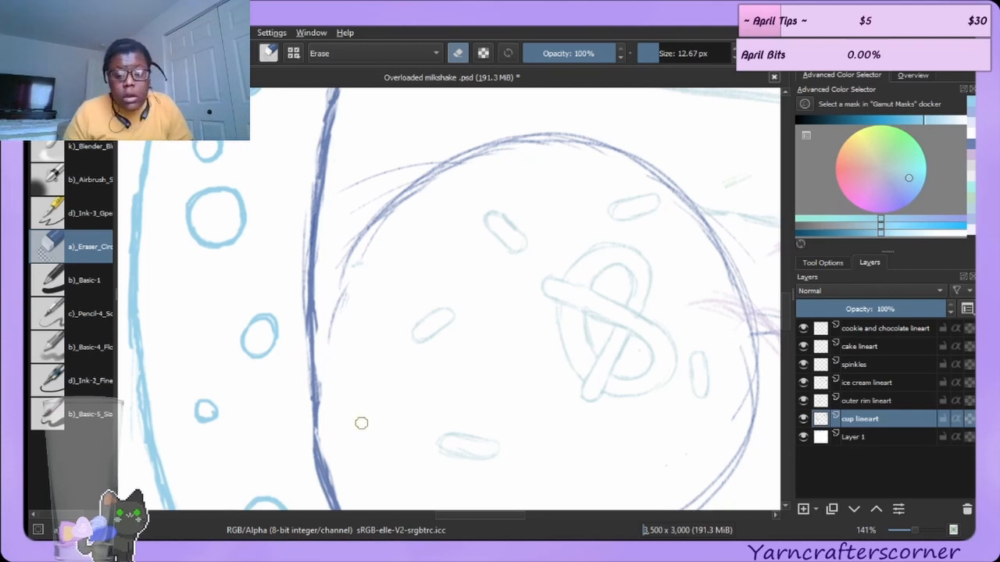
Switch to the outer rim lineart layer and draw an oval bubble in the rim band with the ink pen.
click(904, 76)
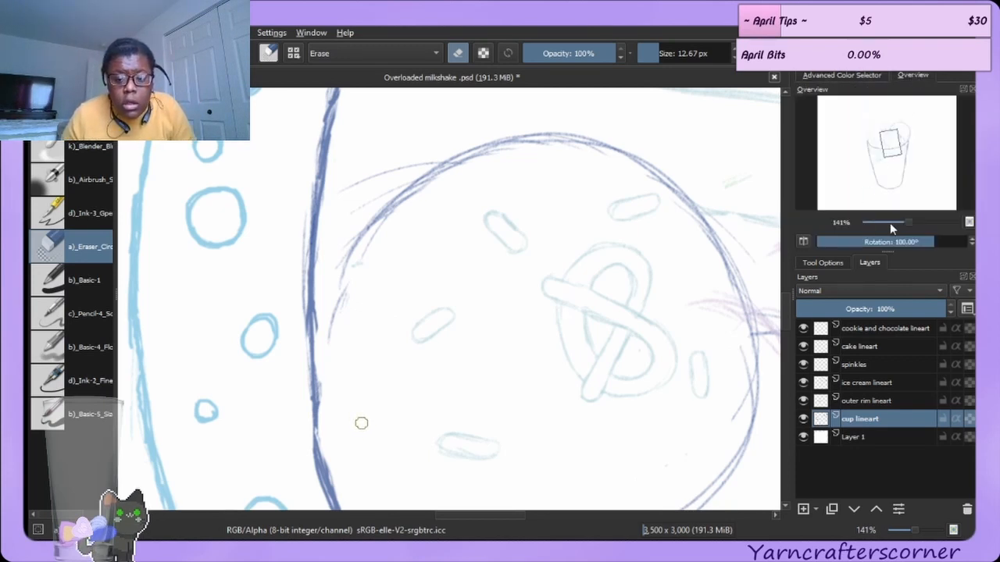
click(901, 245)
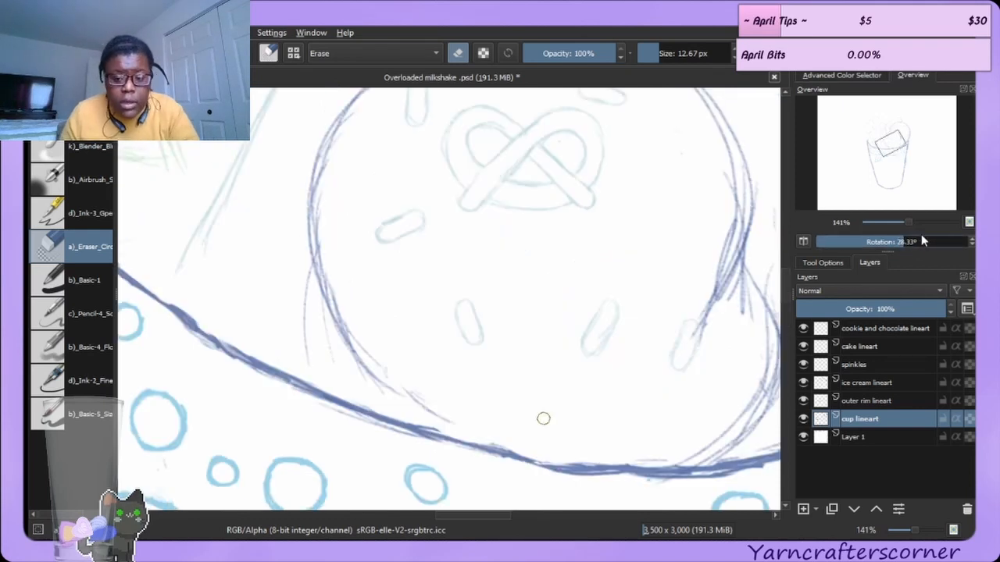
click(907, 241)
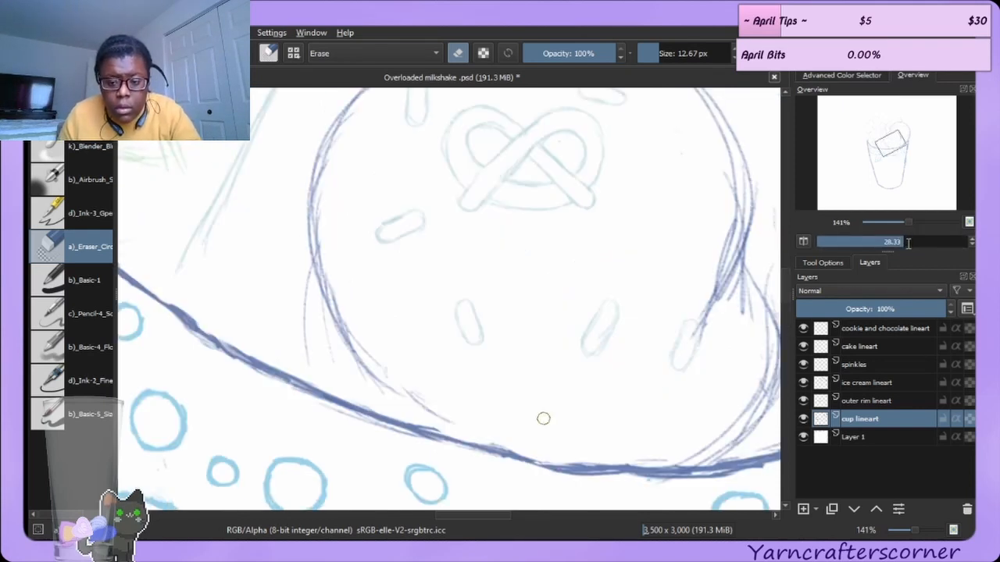
text(0)
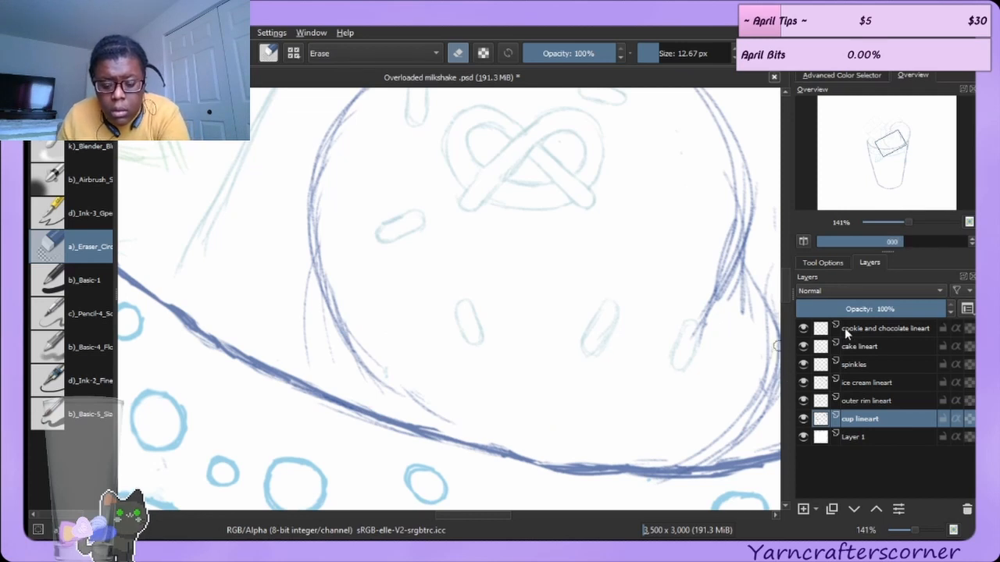
key(Return)
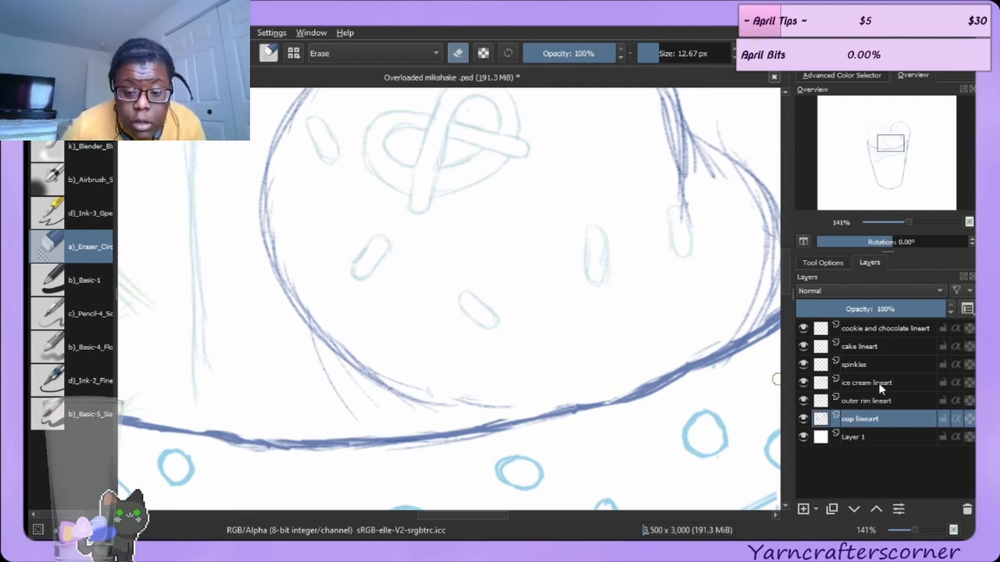
click(872, 402)
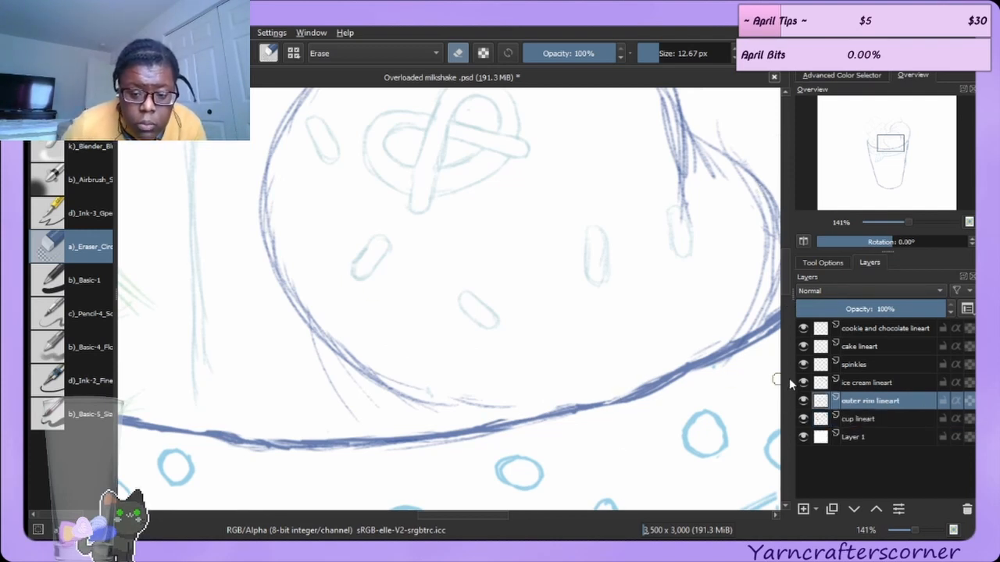
scroll(784, 333, down, 5)
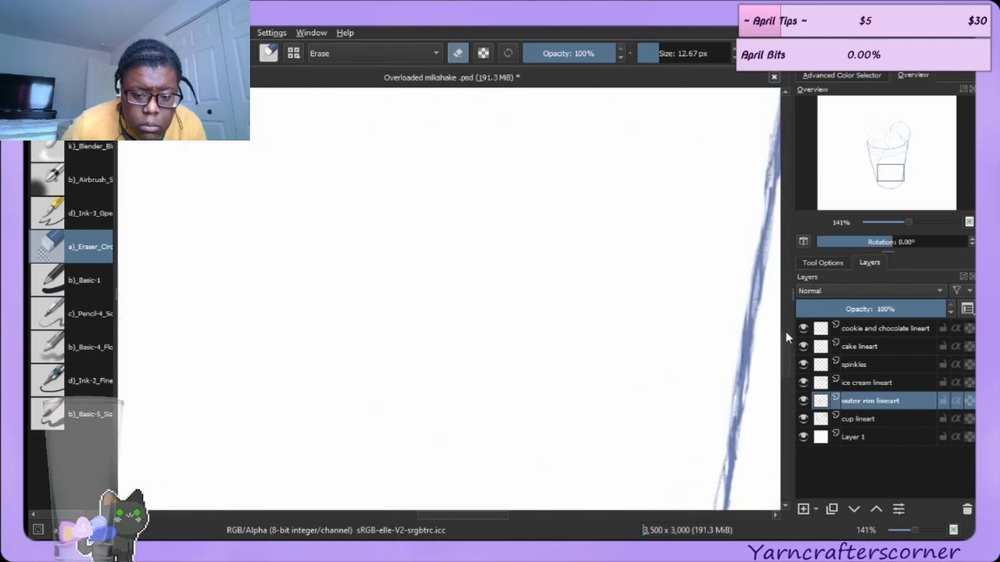
scroll(784, 281, up, 4)
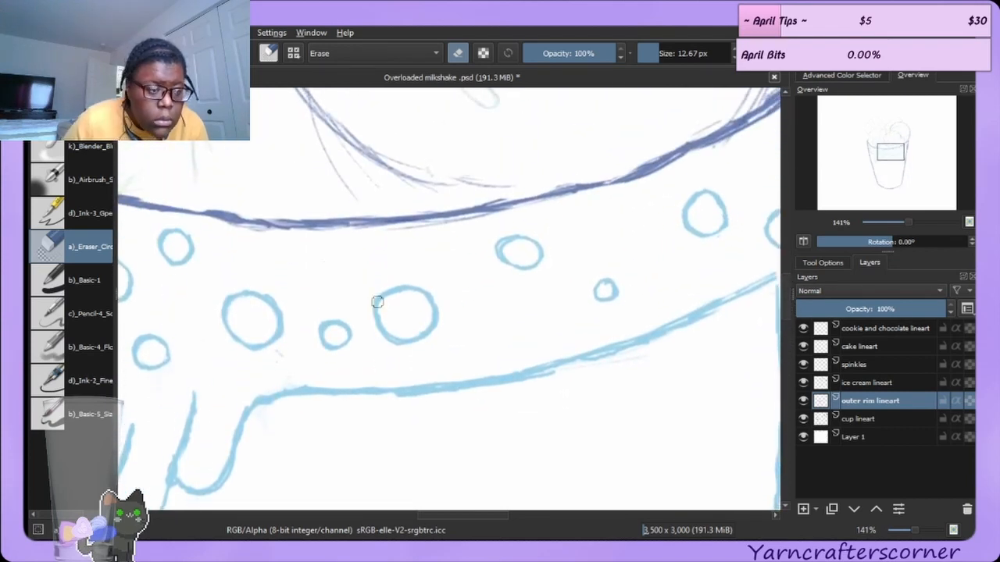
key(e)
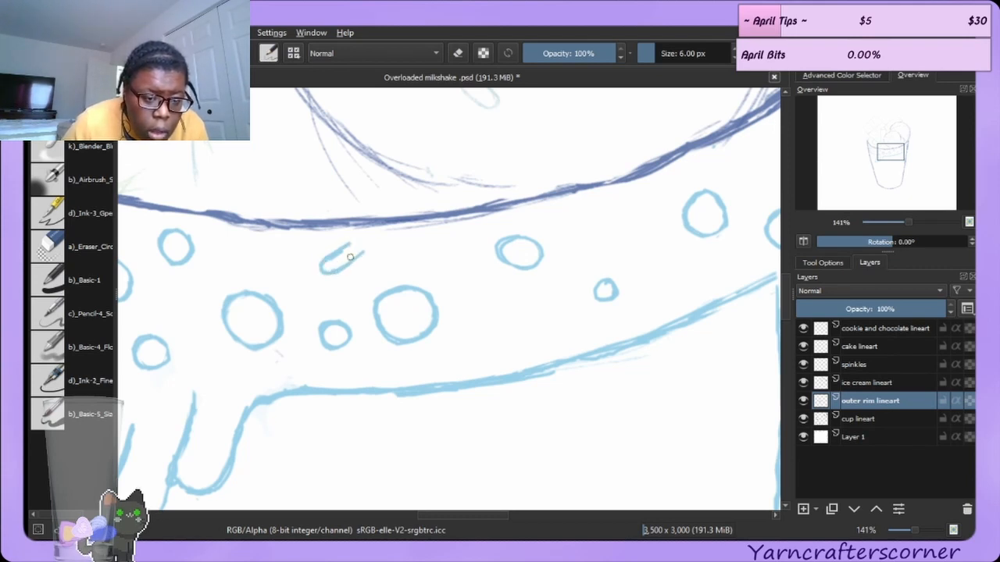
drag(359, 241, 342, 270)
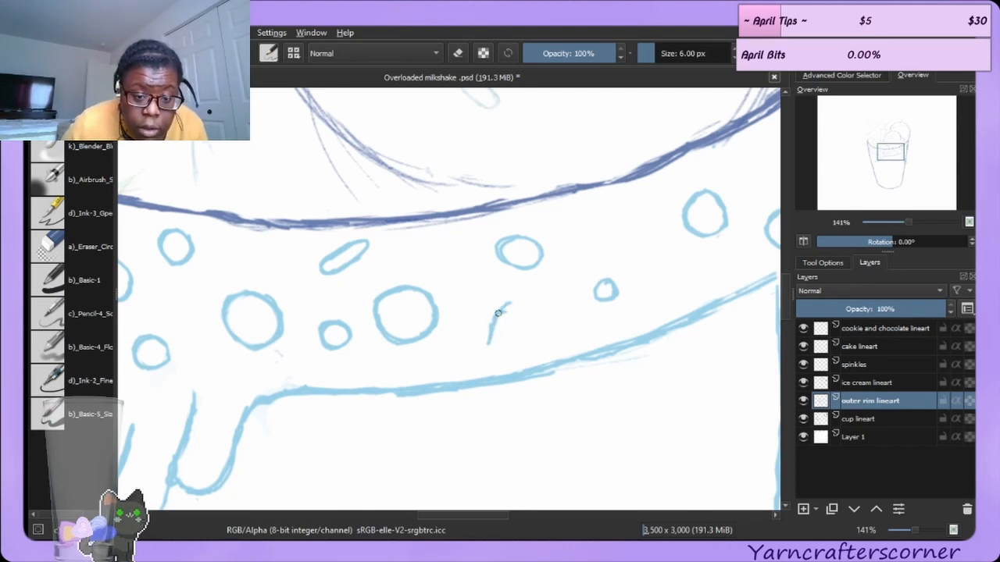
Draw four more oval bubbles across the rim band, undoing a stray stroke near the canvas edge.
mouse_move(504, 309)
mouse_down()
mouse_move(511, 337)
mouse_move(514, 314)
mouse_up()
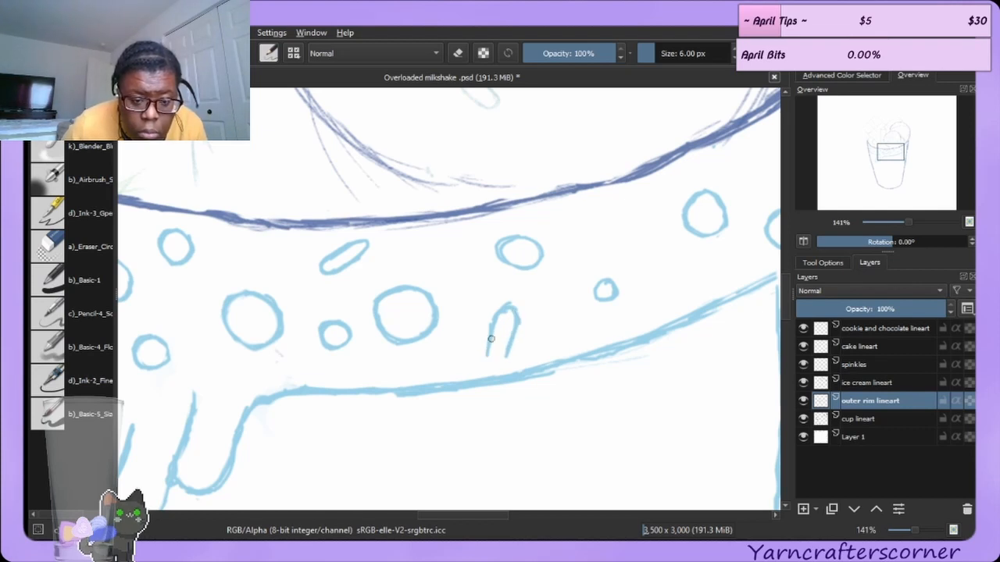
drag(490, 357, 505, 358)
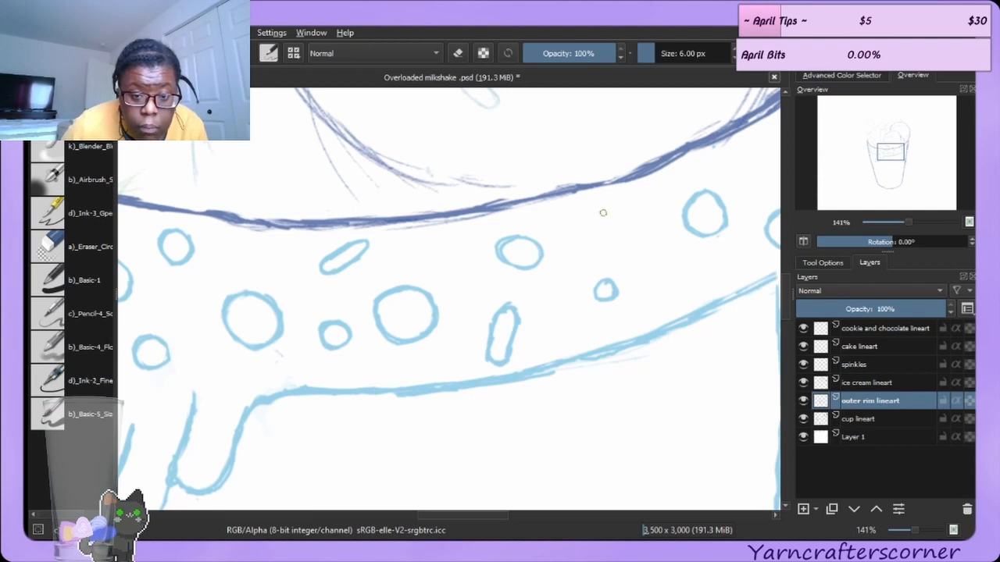
mouse_move(623, 204)
mouse_down()
mouse_move(602, 209)
mouse_move(612, 226)
mouse_up()
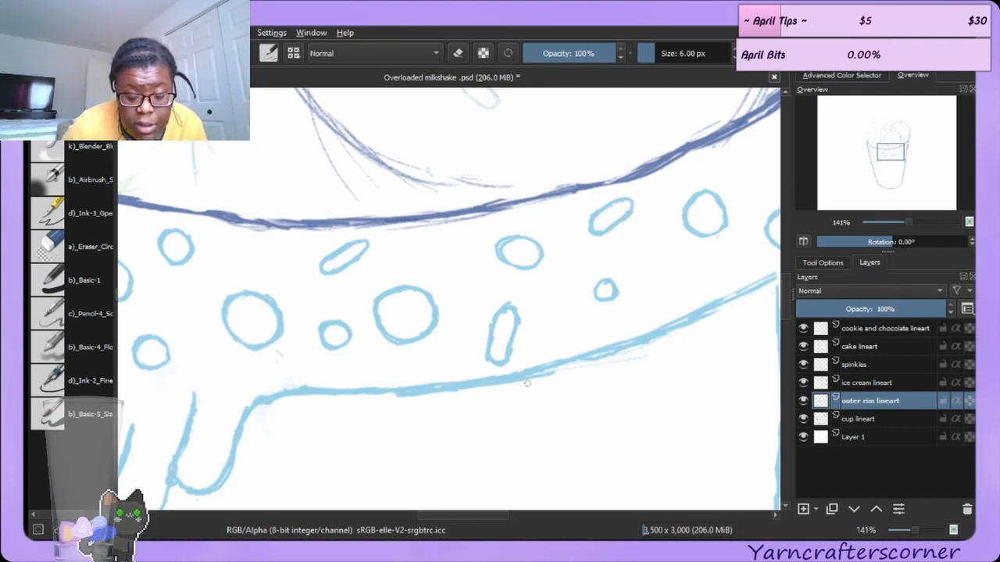
mouse_move(456, 515)
mouse_down()
mouse_move(485, 514)
mouse_move(475, 514)
mouse_up()
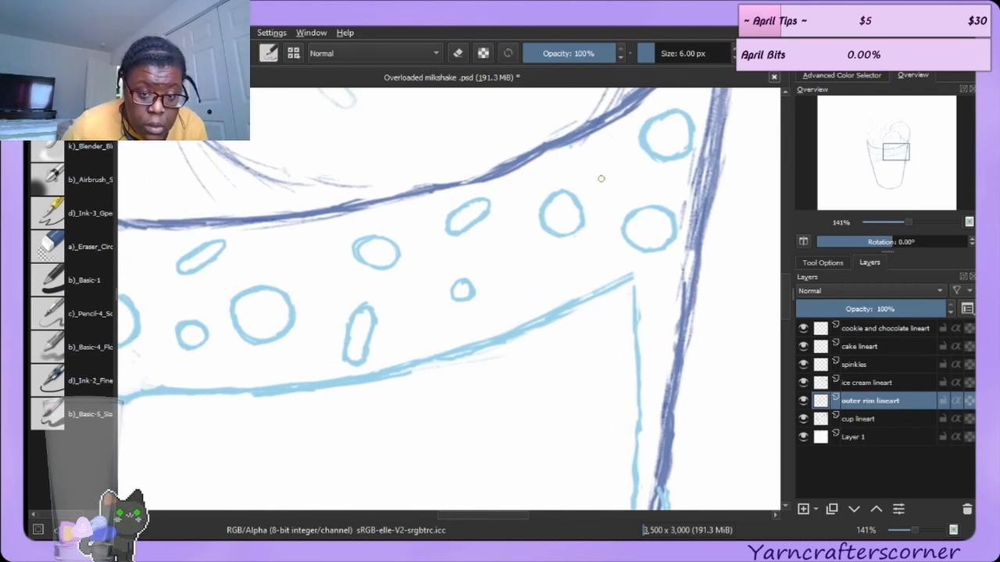
drag(607, 167, 604, 189)
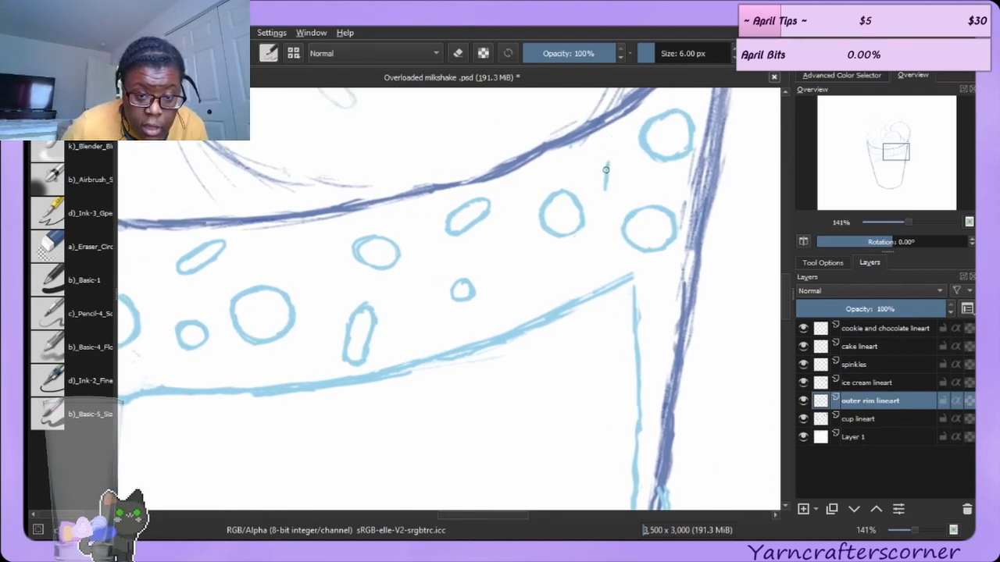
drag(617, 153, 625, 179)
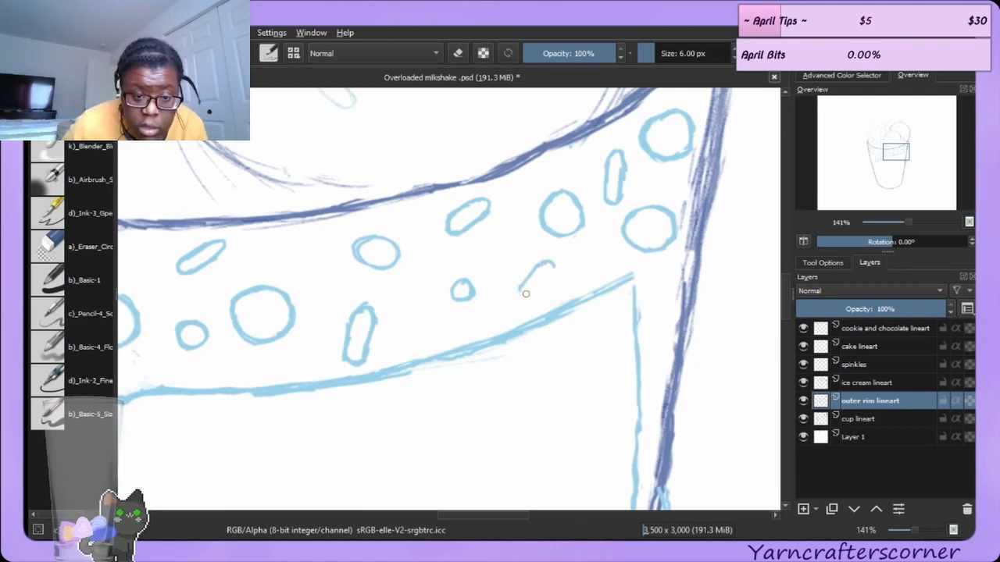
mouse_move(526, 294)
mouse_down()
mouse_move(550, 281)
mouse_move(550, 266)
mouse_up()
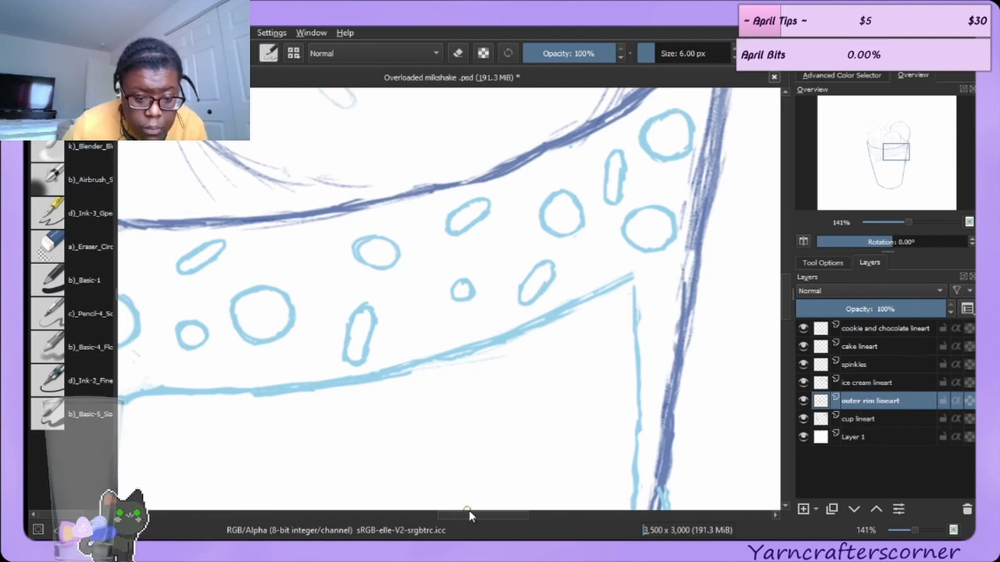
drag(468, 508, 431, 500)
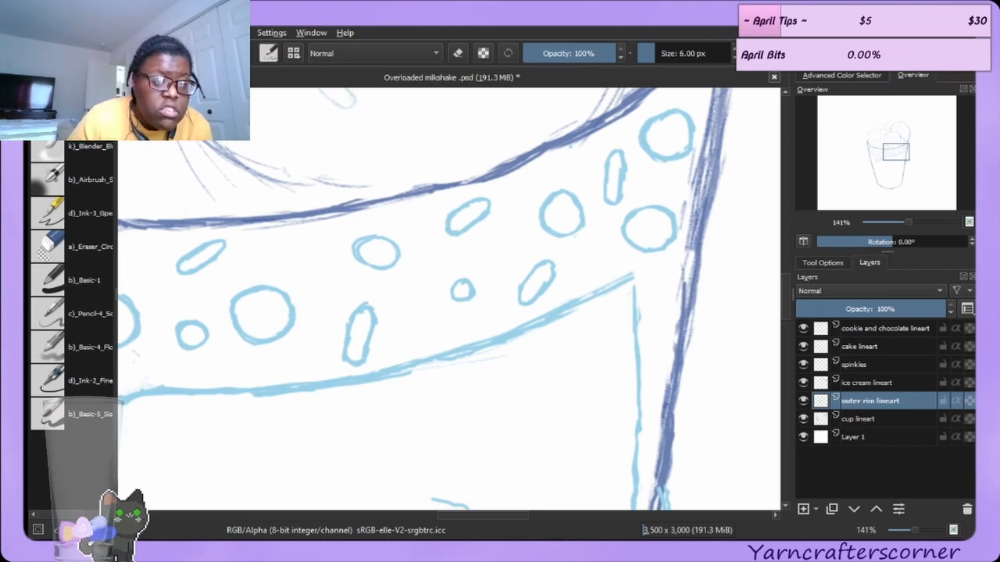
key(ctrl+z)
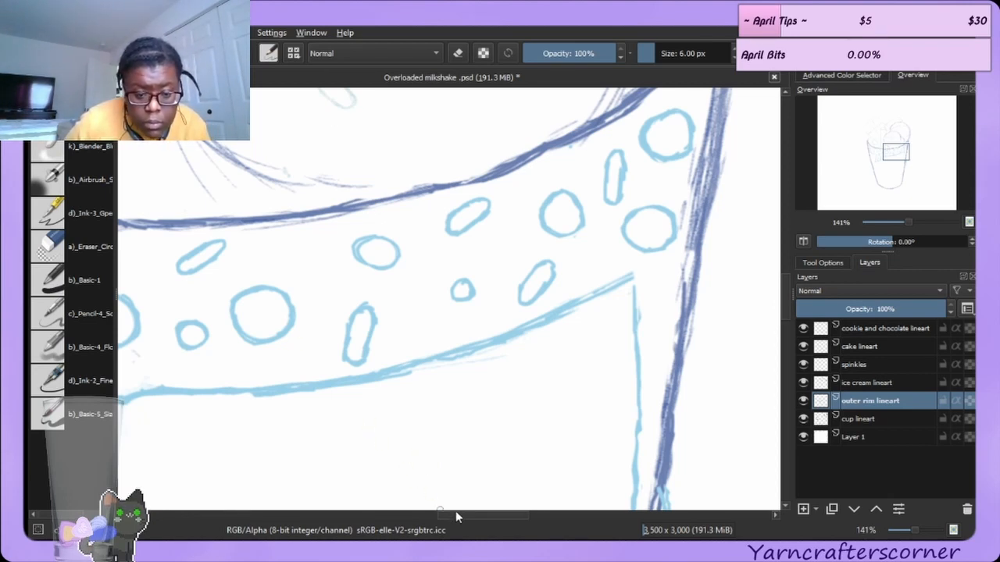
Draw two more oval bubbles in the rim band near the cup's left wall.
drag(449, 513, 367, 509)
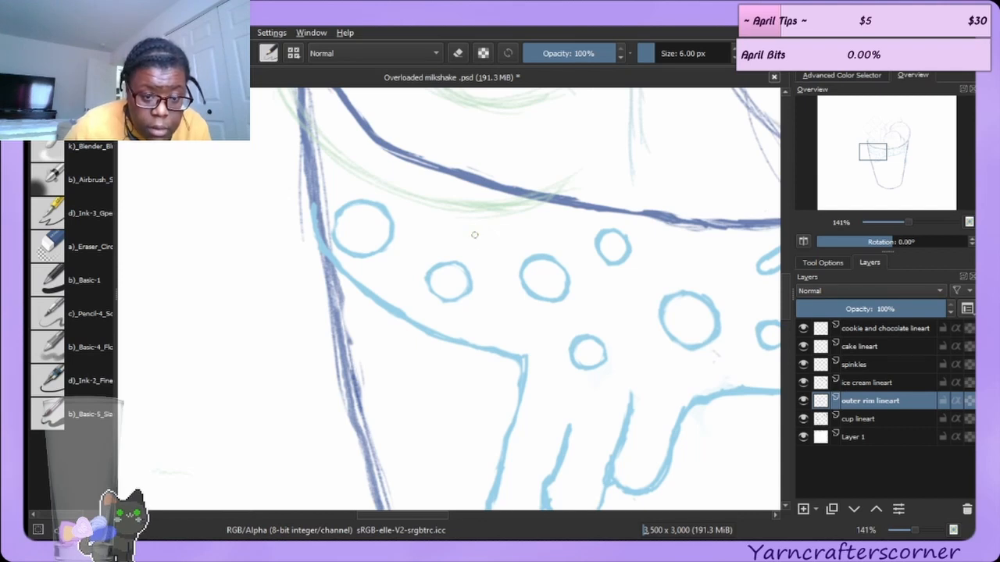
drag(474, 234, 490, 265)
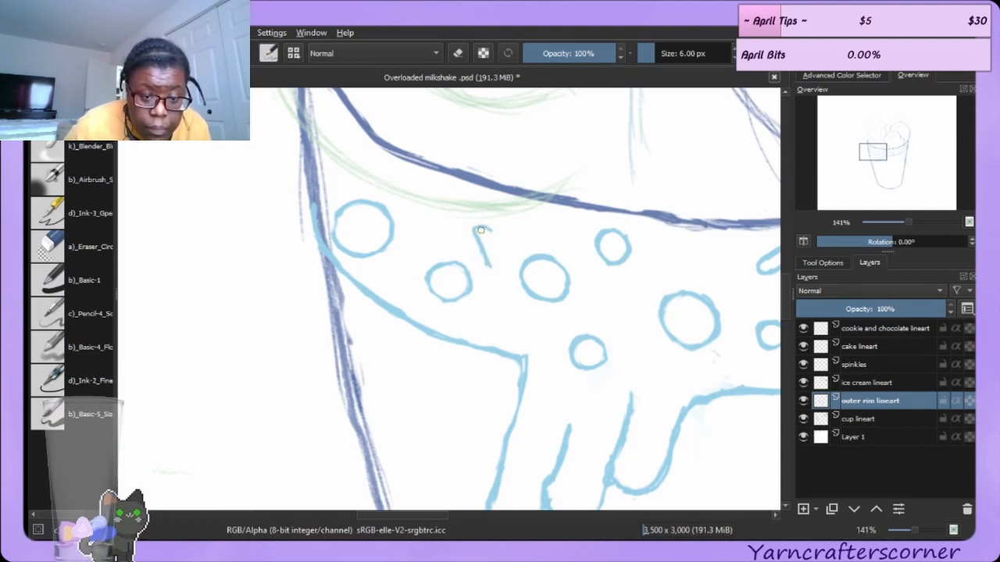
mouse_move(481, 229)
mouse_down()
mouse_move(504, 263)
mouse_move(483, 251)
mouse_move(511, 271)
mouse_up()
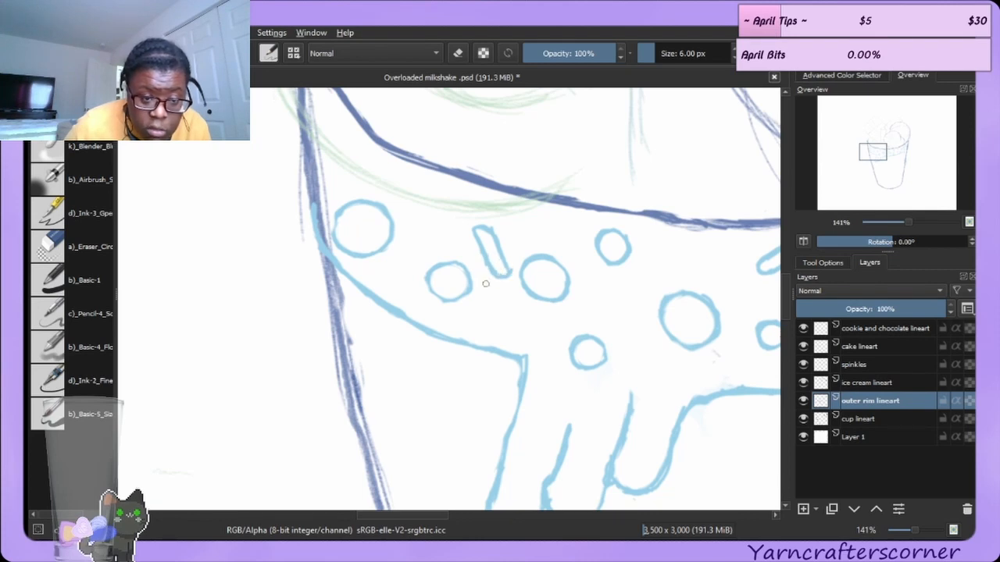
mouse_move(390, 263)
mouse_down()
mouse_move(389, 289)
mouse_move(423, 250)
mouse_move(413, 264)
mouse_move(398, 251)
mouse_move(391, 262)
mouse_move(417, 262)
mouse_up()
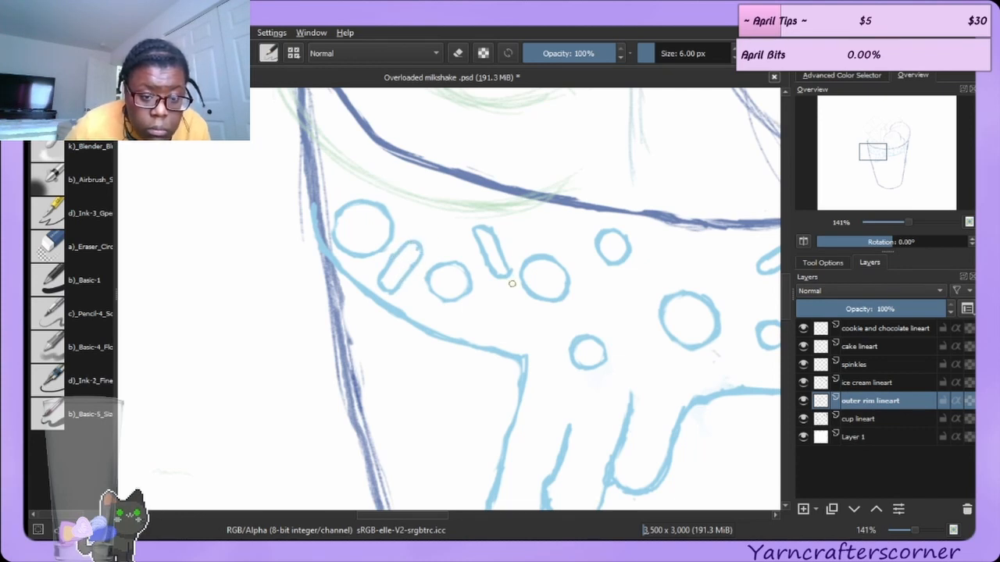
Erase and redraw the upright oval bubble near the cup's left wall, then clean its stray marks.
click(49, 246)
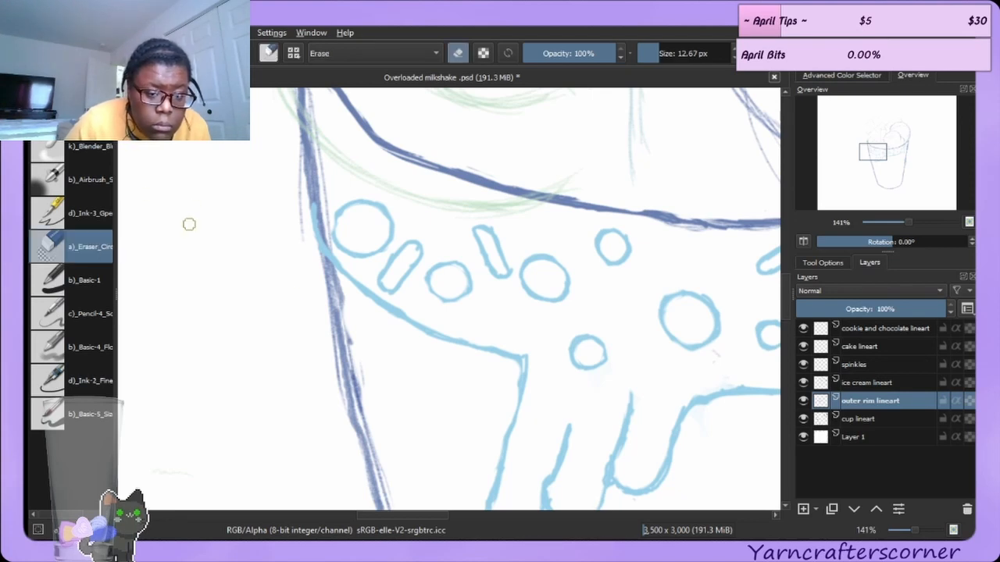
drag(487, 230, 491, 230)
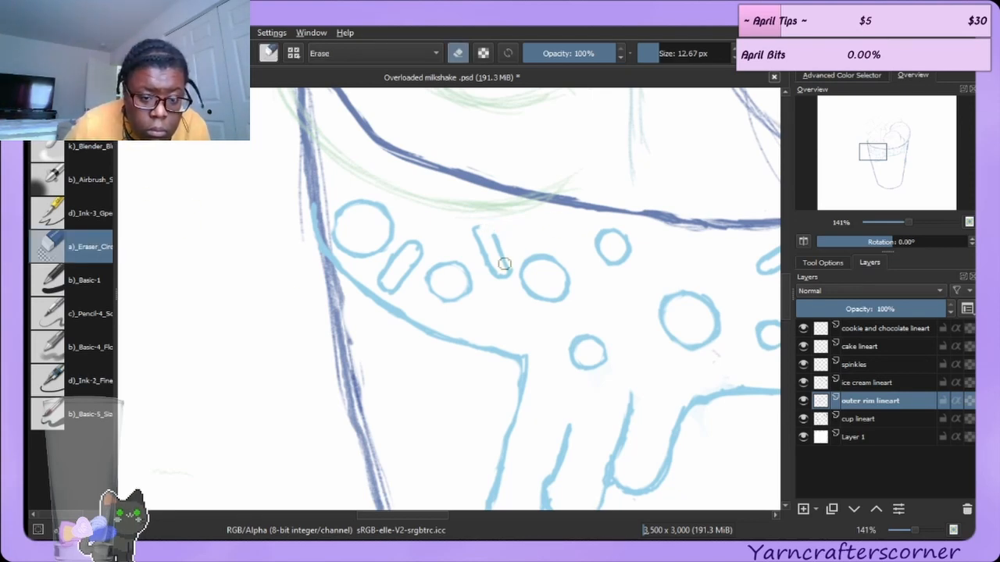
mouse_move(502, 265)
mouse_down()
mouse_move(492, 263)
mouse_move(500, 272)
mouse_up()
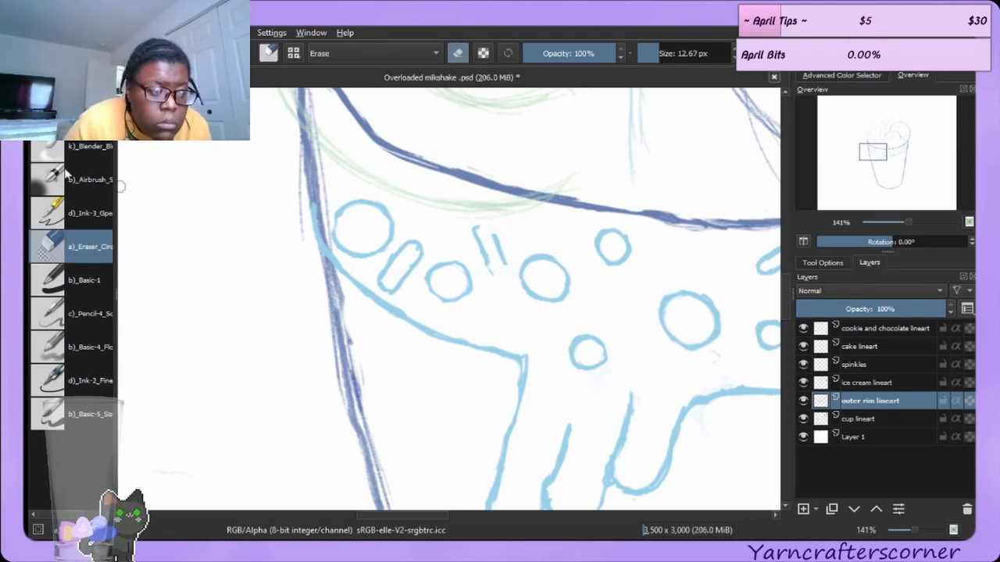
key(e)
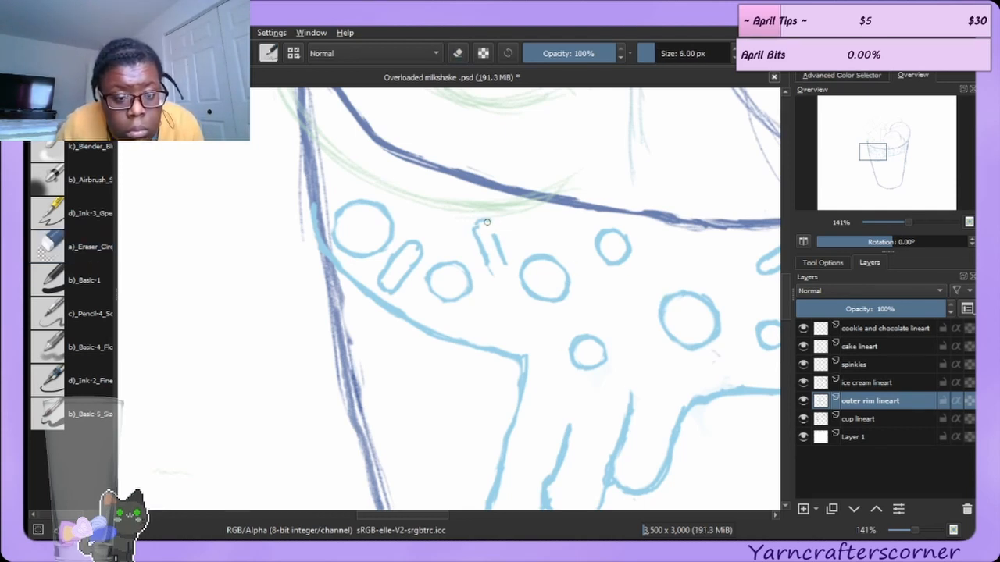
drag(489, 228, 496, 244)
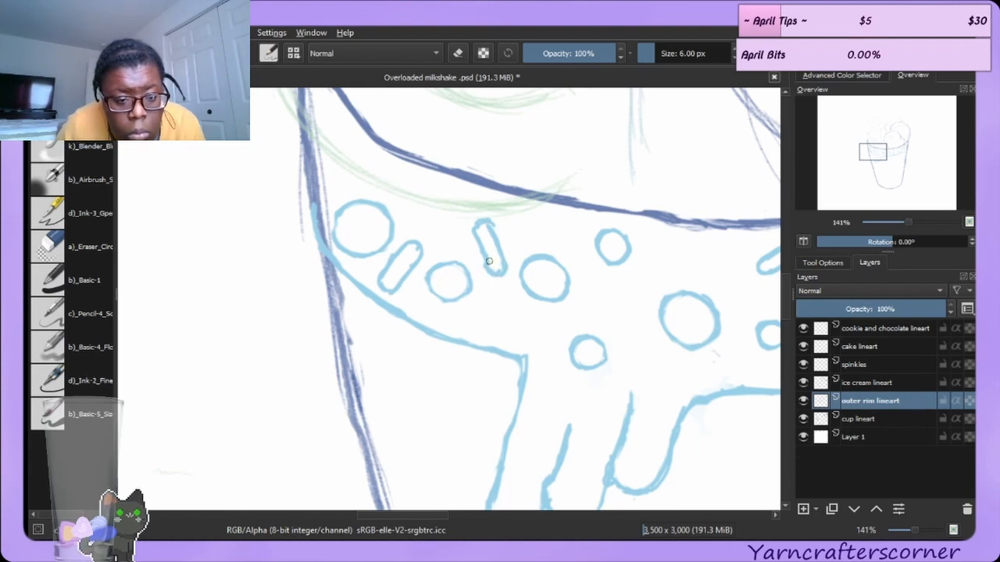
key(e)
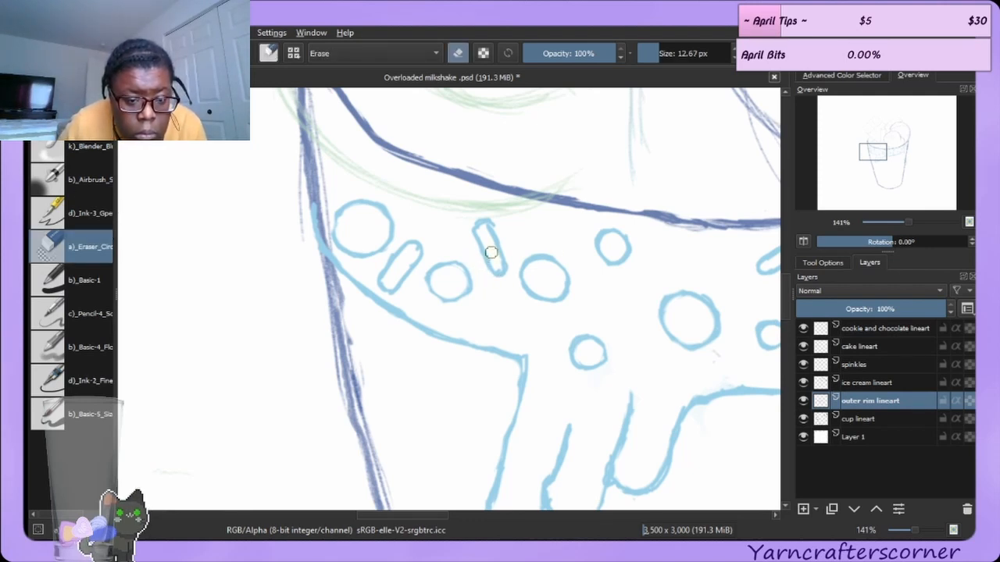
mouse_move(492, 252)
mouse_down()
mouse_move(496, 265)
mouse_move(485, 233)
mouse_up()
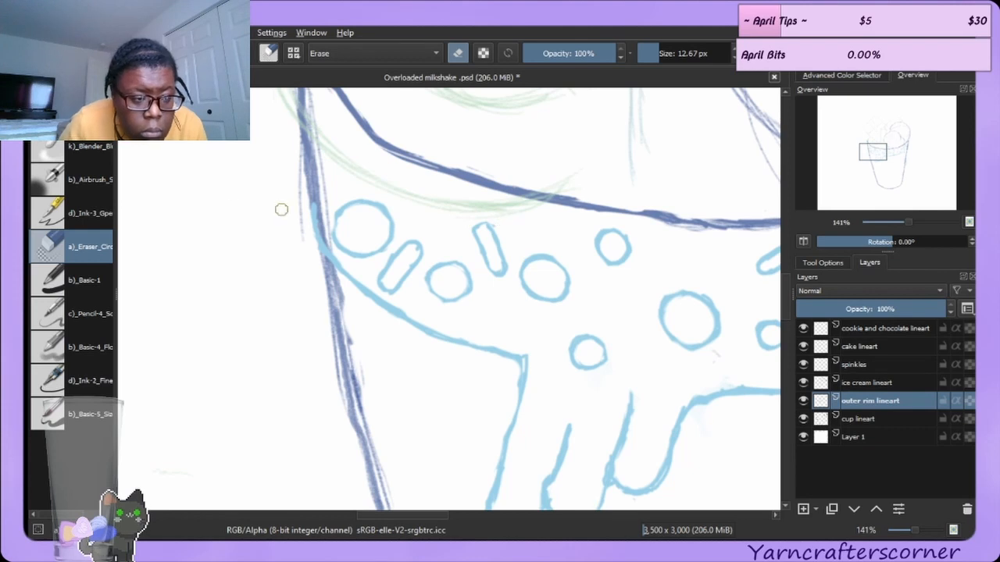
Erase the stray mark on top of the upright bubble in the middle of the rim band.
click(87, 274)
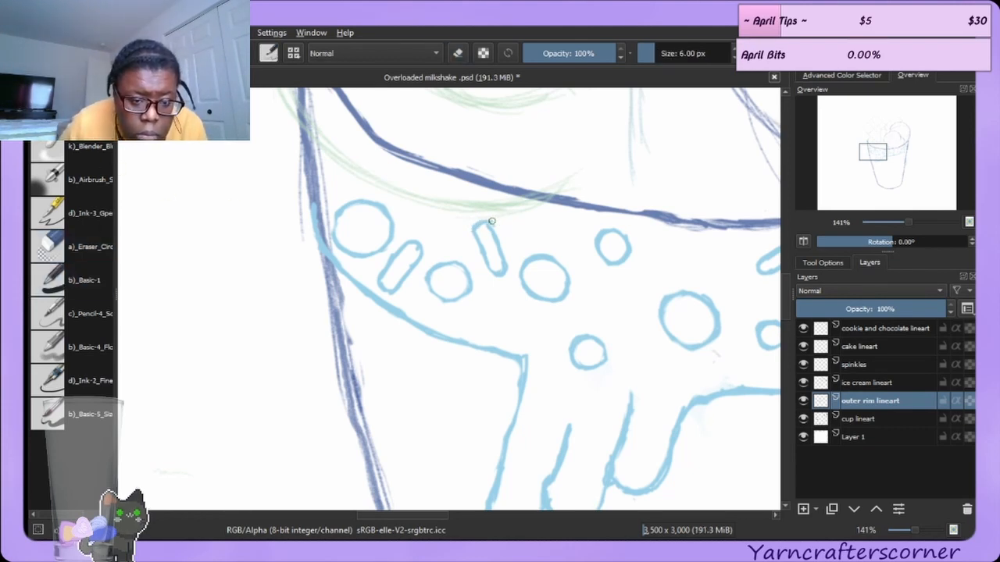
click(71, 150)
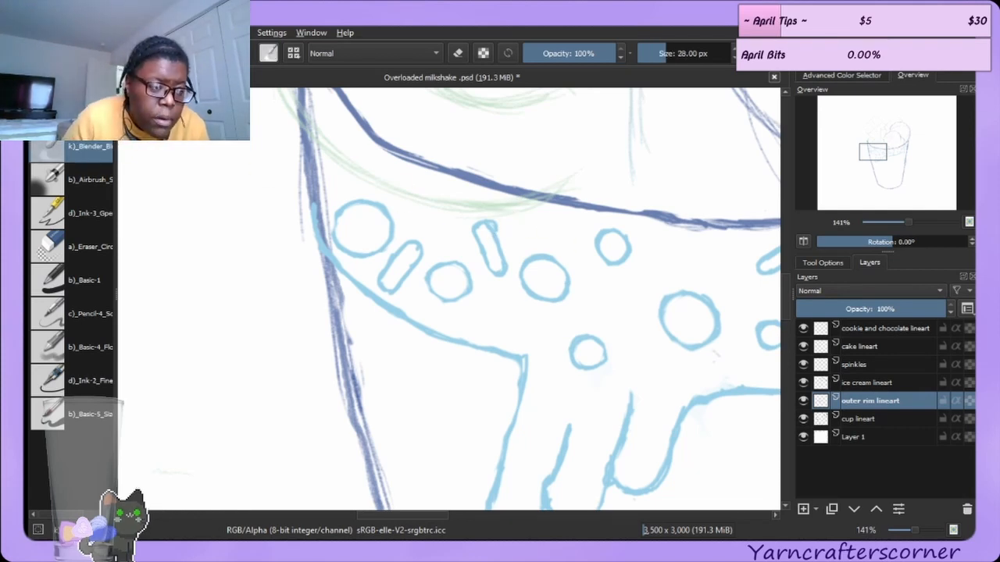
click(86, 247)
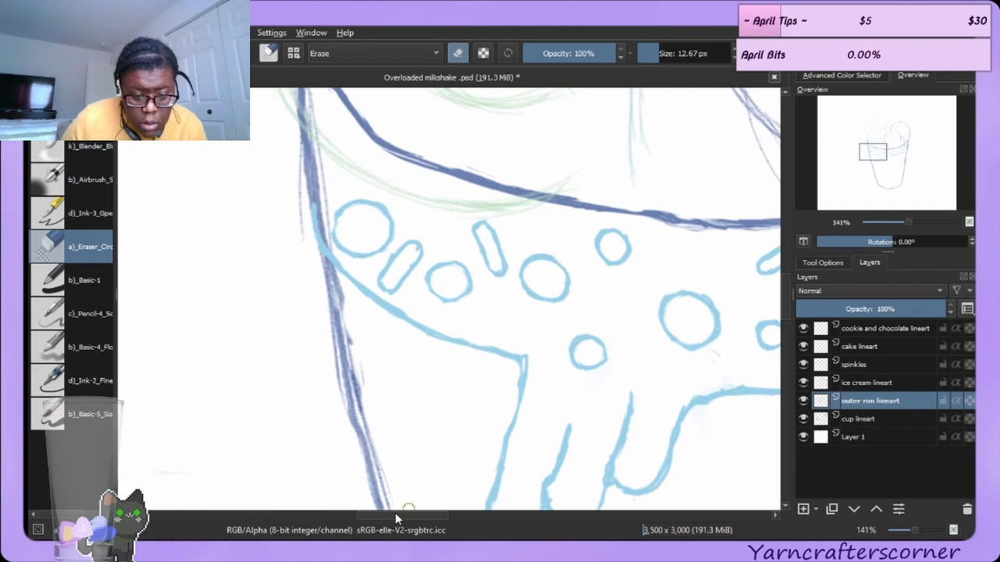
drag(403, 514, 457, 513)
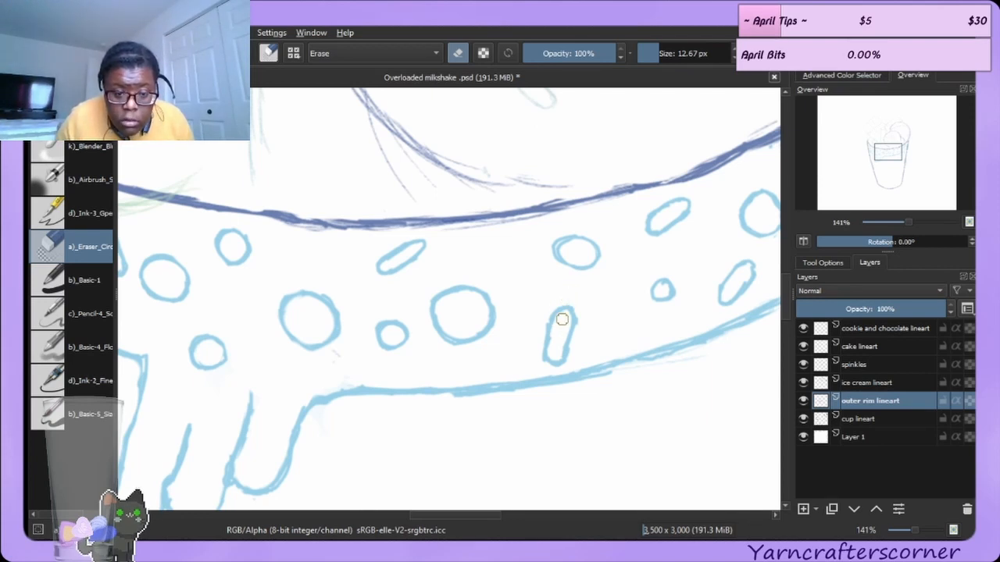
drag(581, 321, 561, 356)
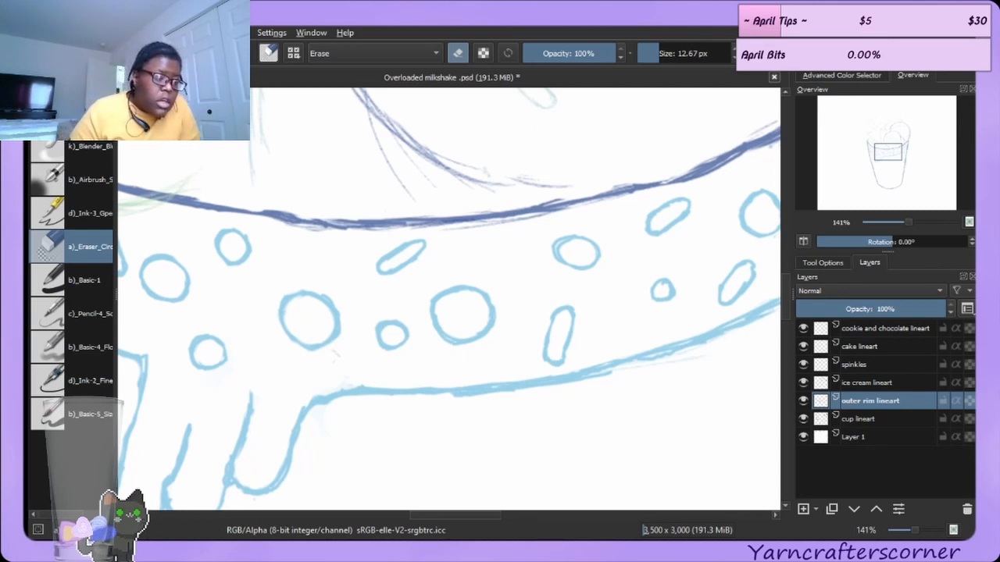
Draw a slanted pill-shaped bubble in the rim band near the cup's left wall, undoing the first attempts.
key(slash)
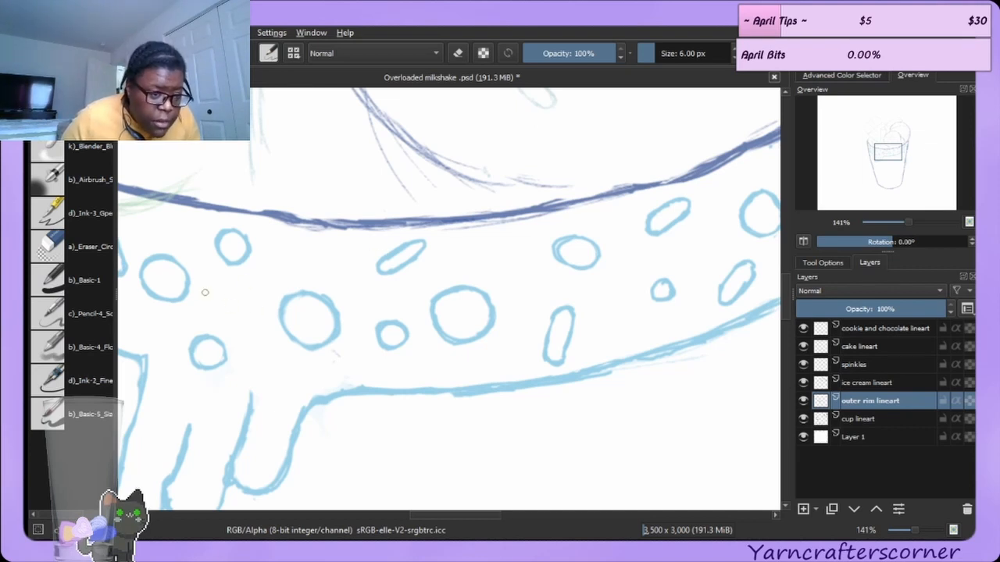
drag(209, 289, 225, 331)
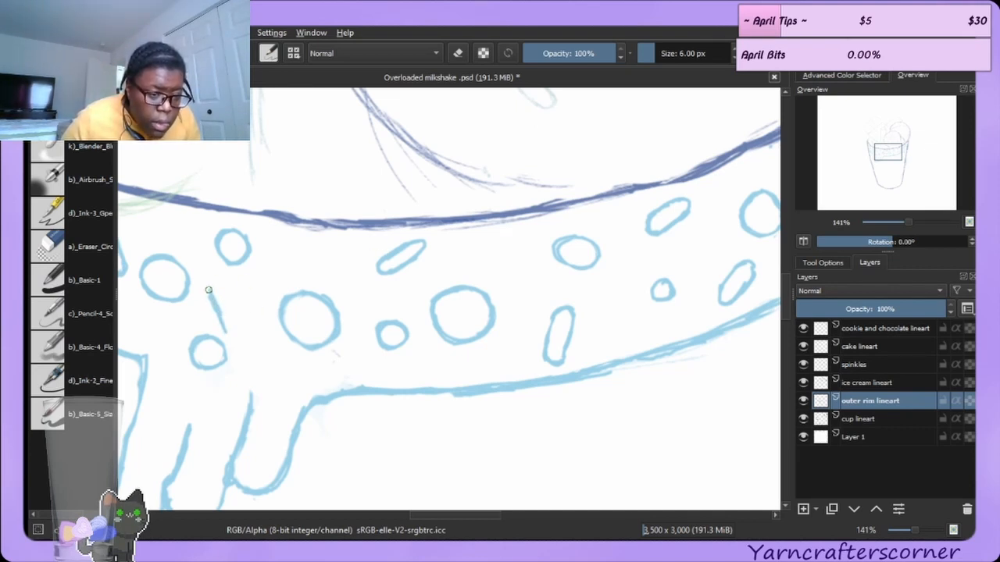
mouse_move(208, 292)
mouse_down()
mouse_move(233, 288)
mouse_move(244, 330)
mouse_up()
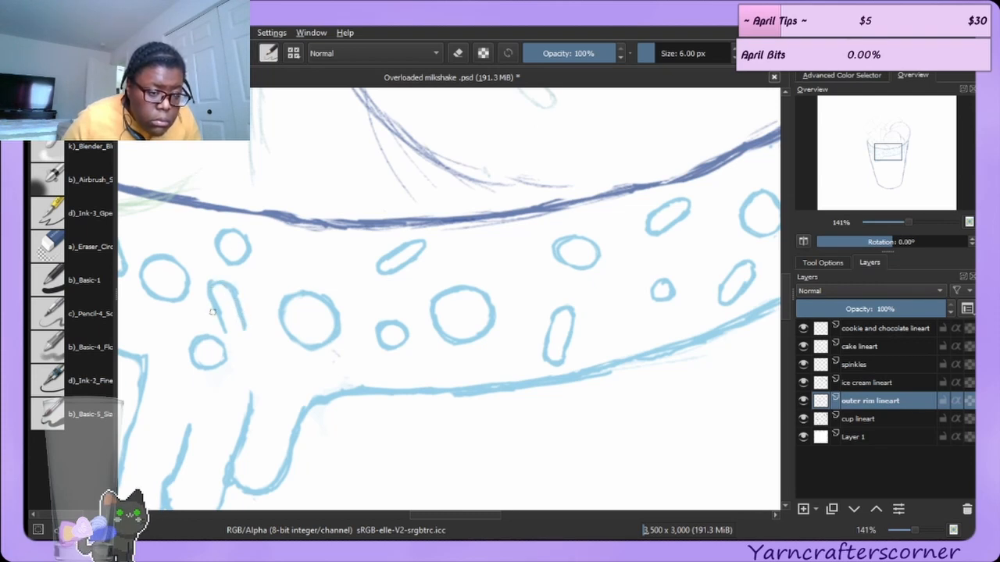
key(ctrl+z)
key(ctrl+z)
key(ctrl+z)
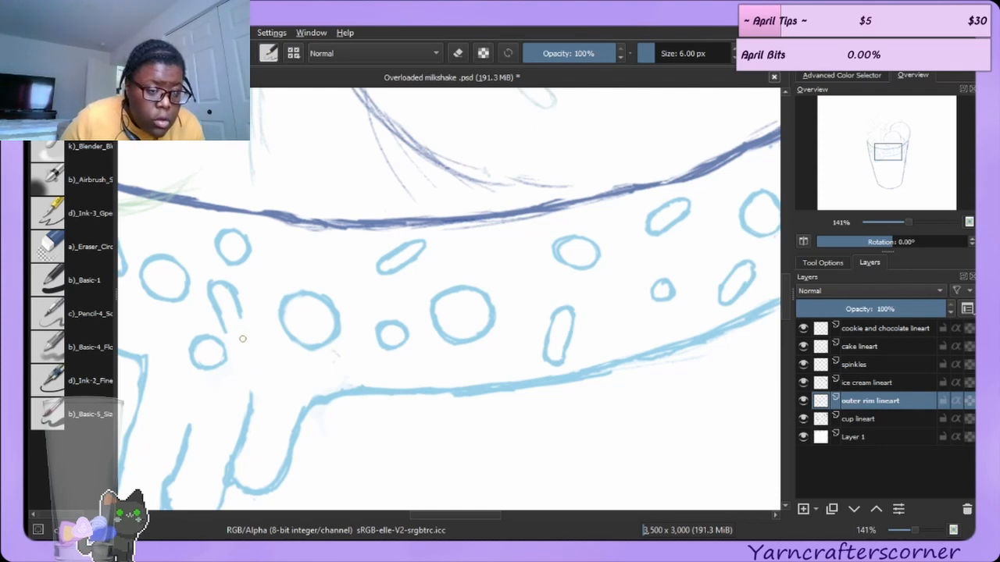
key(ctrl+z)
key(ctrl+z)
key(ctrl+z)
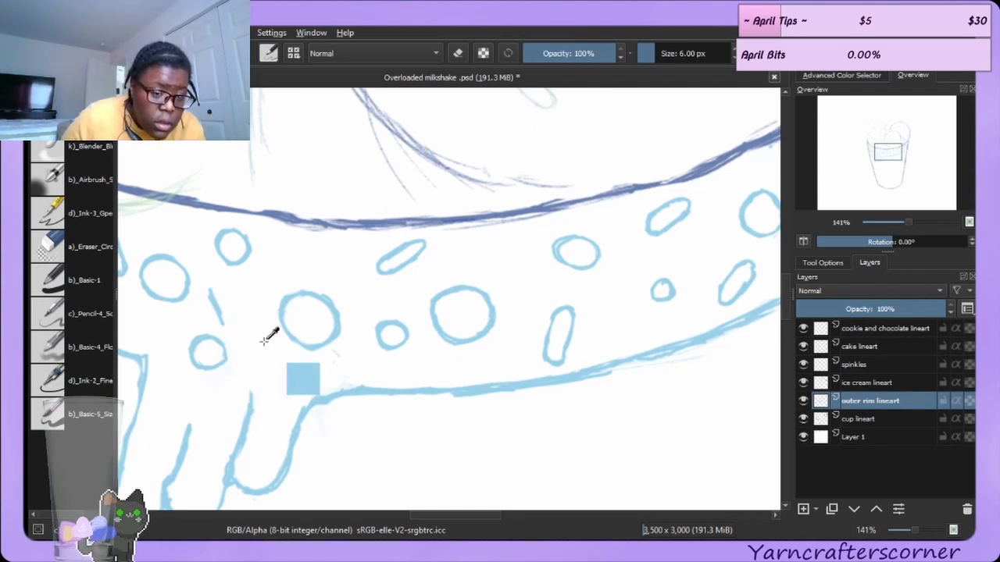
key(ctrl+z)
mouse_move(214, 293)
mouse_down()
mouse_move(233, 321)
mouse_move(222, 286)
mouse_move(250, 322)
mouse_move(231, 305)
mouse_move(239, 326)
mouse_move(229, 313)
mouse_move(252, 334)
mouse_up()
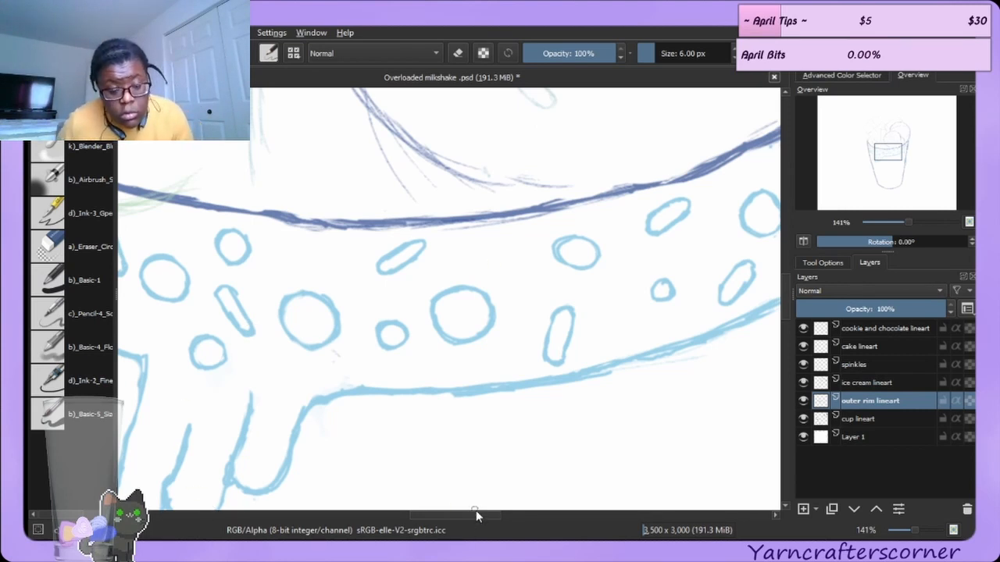
Add a short stroke at the rim band's upper-left corner beside the cup wall.
drag(431, 515, 373, 499)
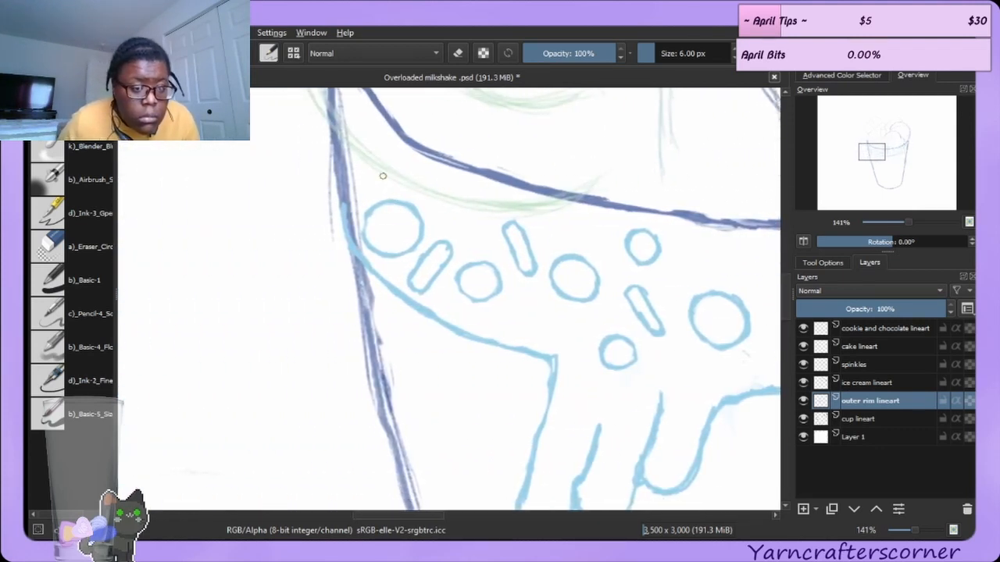
mouse_move(349, 160)
mouse_down()
mouse_move(337, 188)
mouse_move(353, 165)
mouse_move(340, 180)
mouse_move(348, 202)
mouse_move(357, 187)
mouse_move(345, 178)
mouse_move(353, 193)
mouse_move(378, 174)
mouse_move(345, 175)
mouse_move(361, 158)
mouse_move(342, 175)
mouse_move(362, 157)
mouse_up()
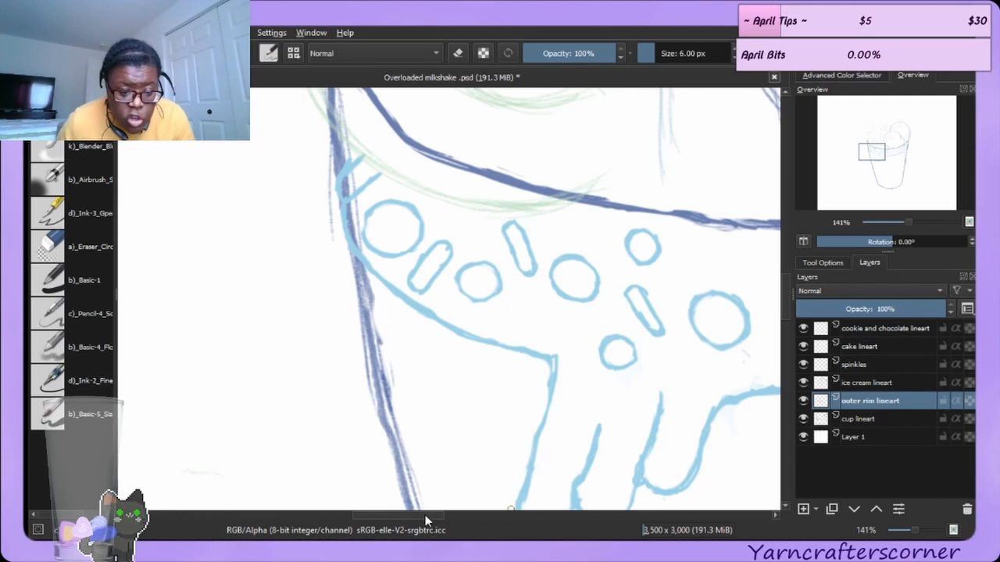
drag(425, 515, 466, 511)
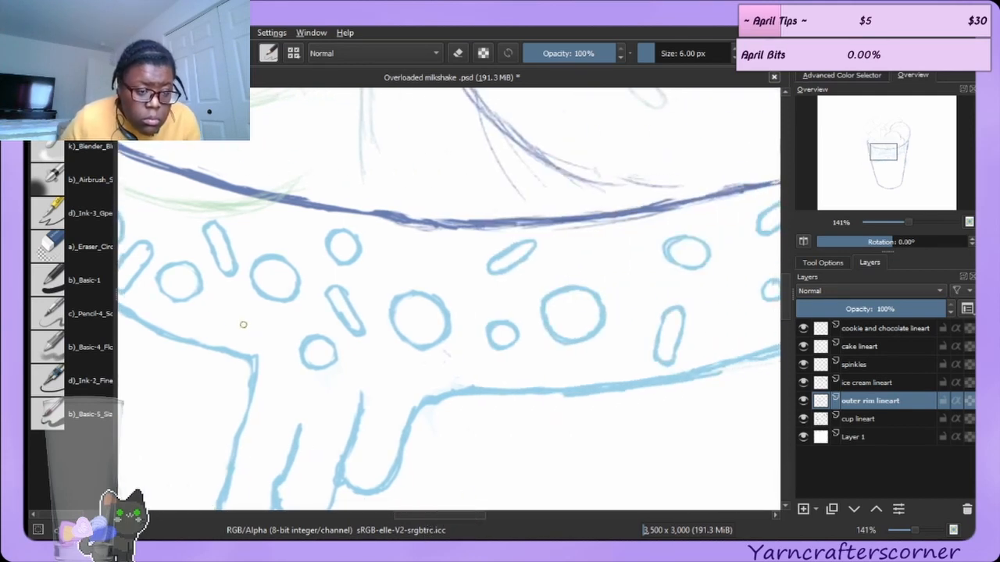
Draw a slanted pill bubble and a small round bubble along the rim band's upper edge, then touch up with the eraser.
mouse_move(389, 254)
mouse_down()
mouse_move(426, 236)
mouse_move(387, 267)
mouse_move(389, 255)
mouse_move(404, 266)
mouse_move(442, 243)
mouse_up()
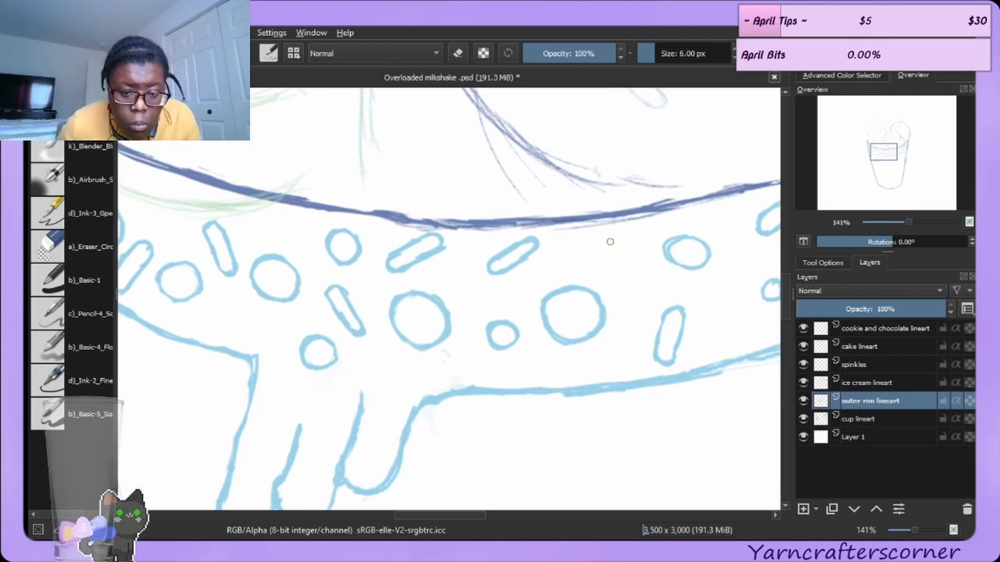
mouse_move(610, 242)
mouse_down()
mouse_move(592, 258)
mouse_move(610, 262)
mouse_move(614, 242)
mouse_move(595, 257)
mouse_up()
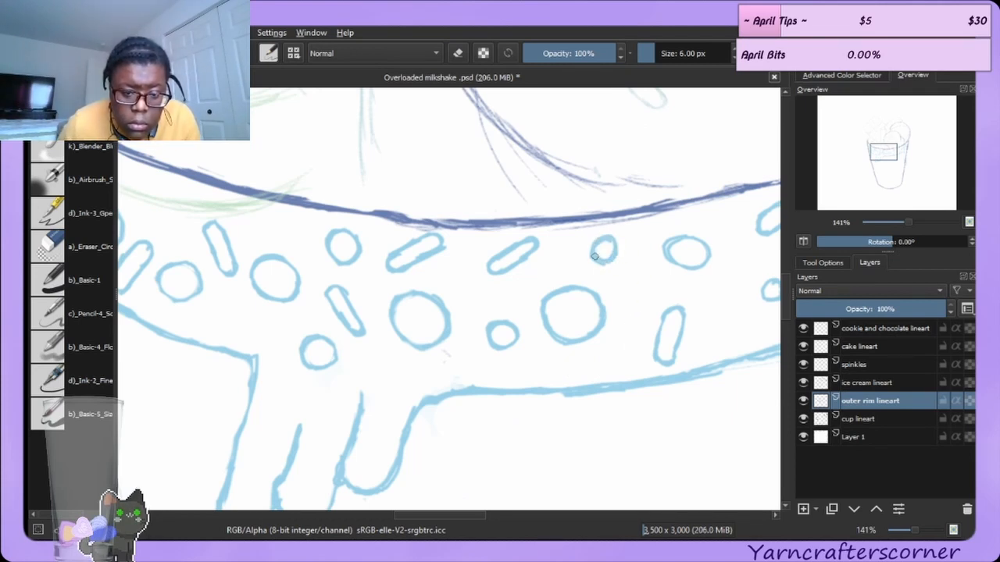
click(52, 248)
mouse_move(610, 243)
mouse_down()
mouse_move(605, 254)
mouse_move(627, 248)
mouse_move(607, 270)
mouse_move(587, 261)
mouse_up()
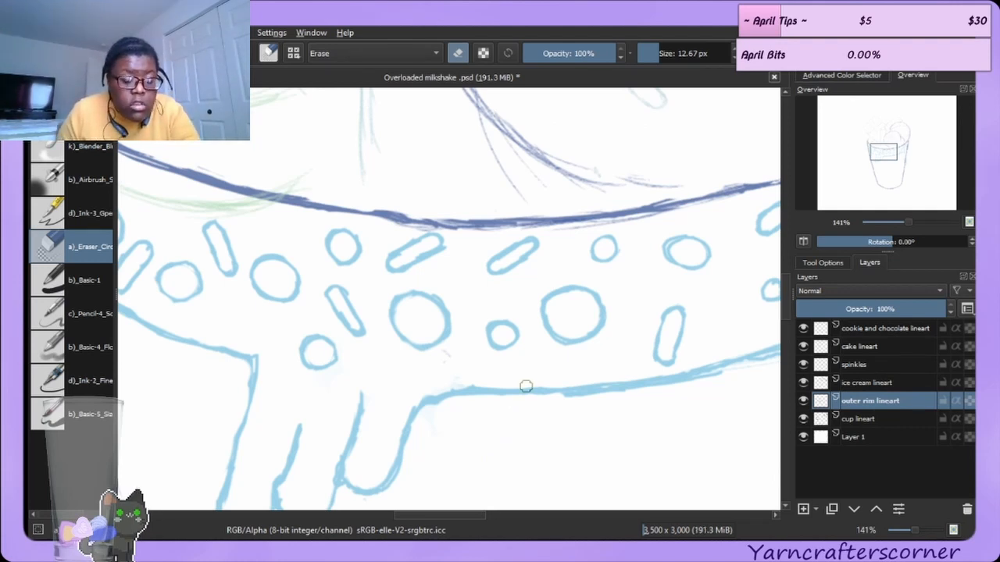
On the ice cream lineart layer, erase the stray line where the front scoop meets the back scoop.
scroll(526, 385, down, 4)
scroll(526, 386, down, 1)
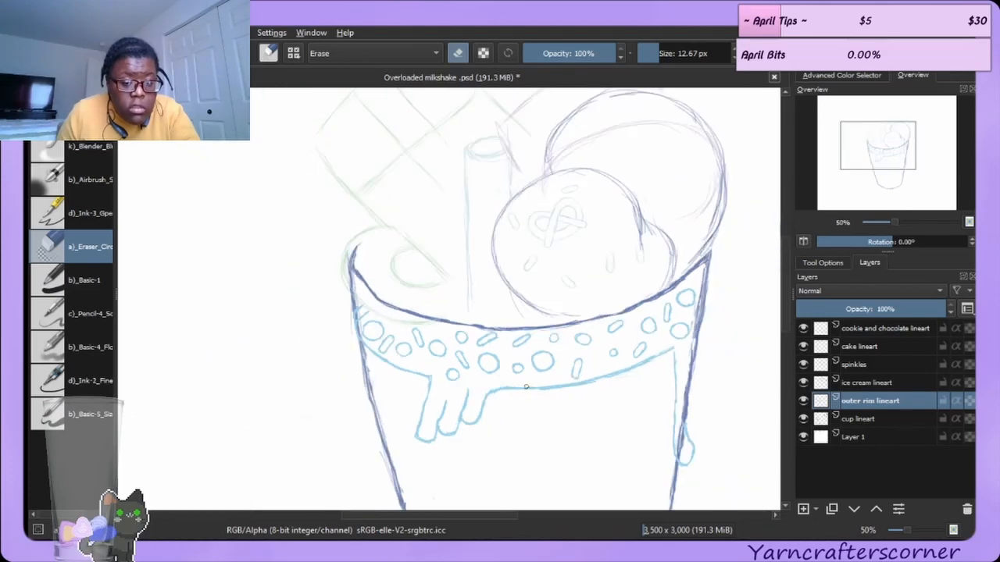
scroll(526, 385, down, 1)
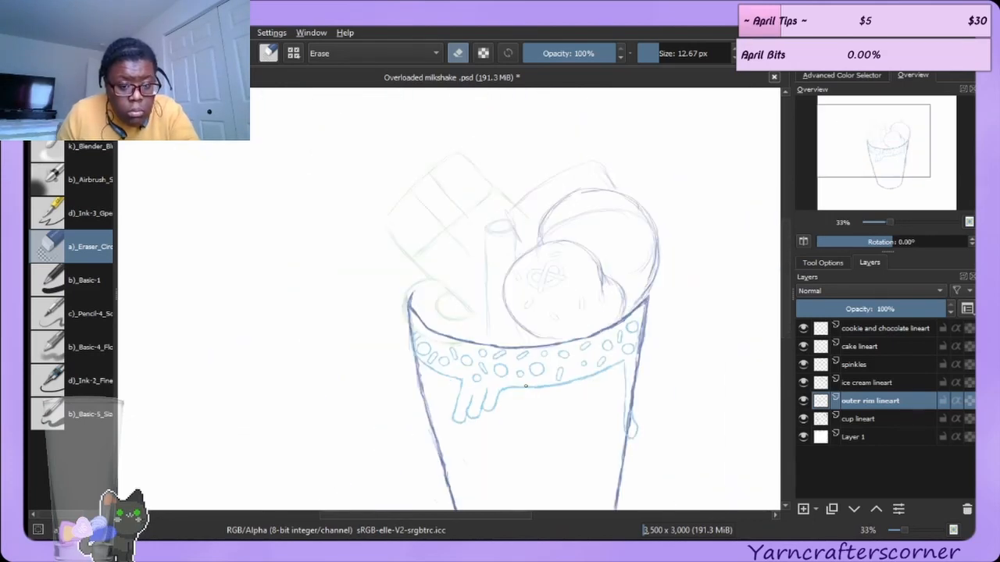
scroll(526, 386, up, 3)
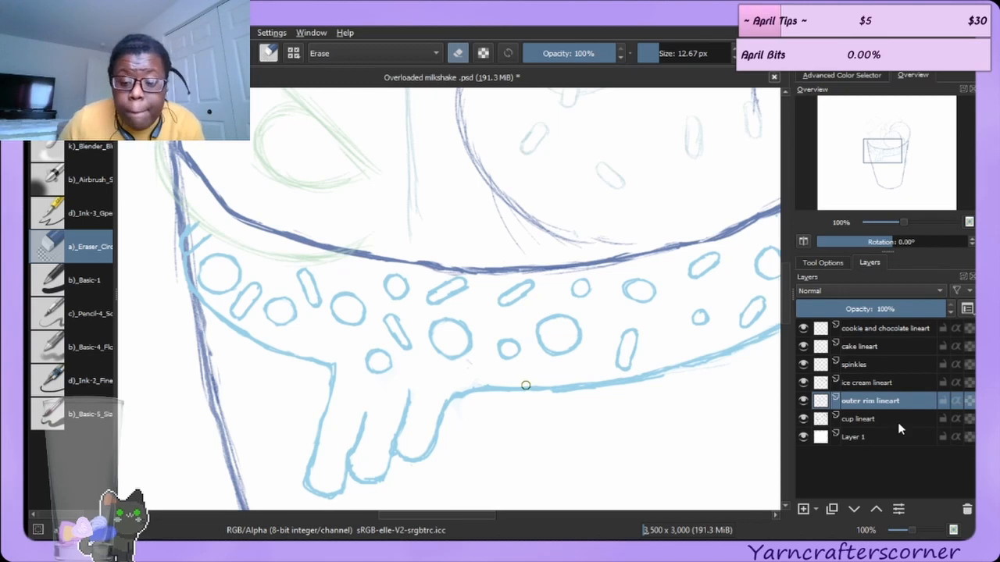
click(879, 382)
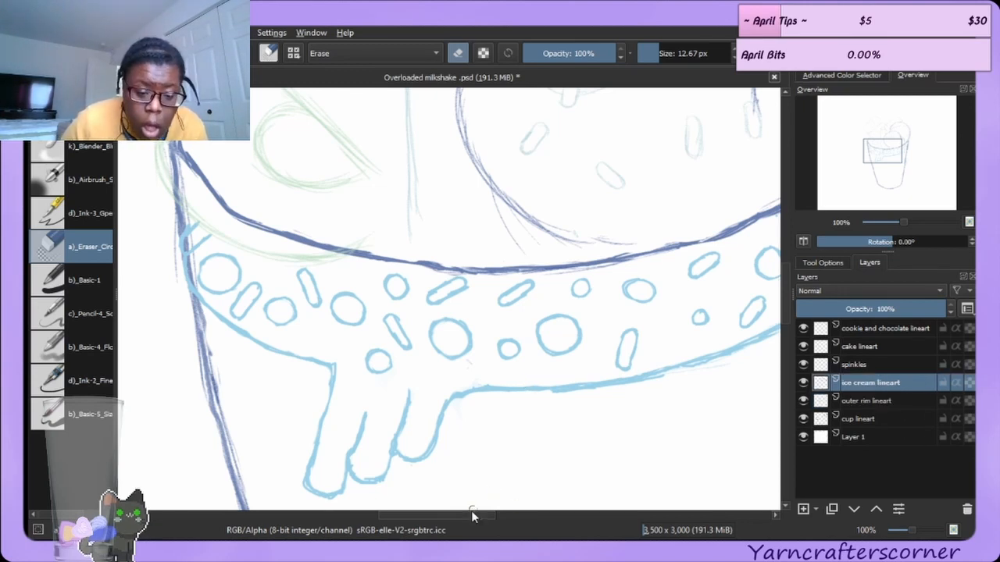
scroll(472, 511, right, 5)
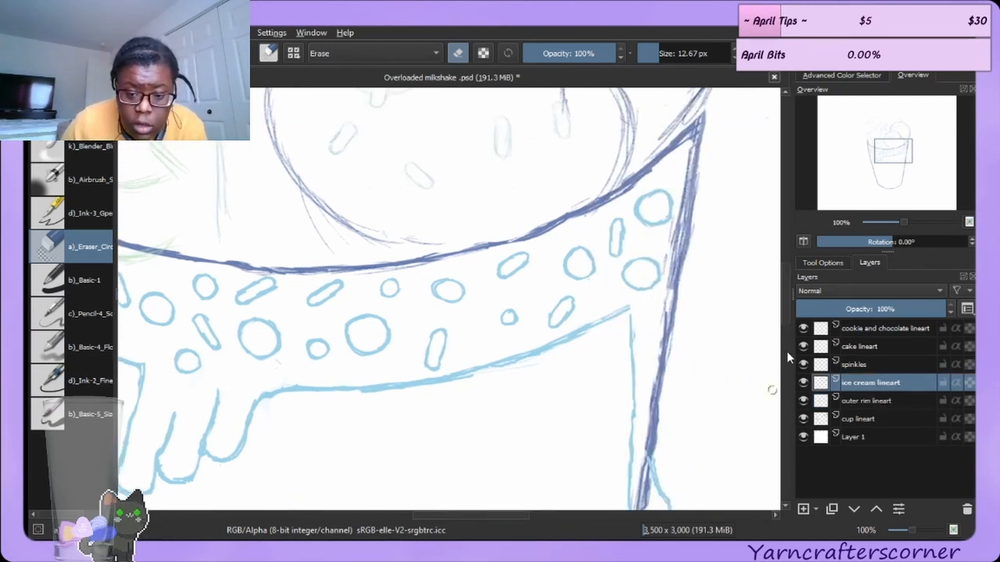
scroll(782, 310, up, 5)
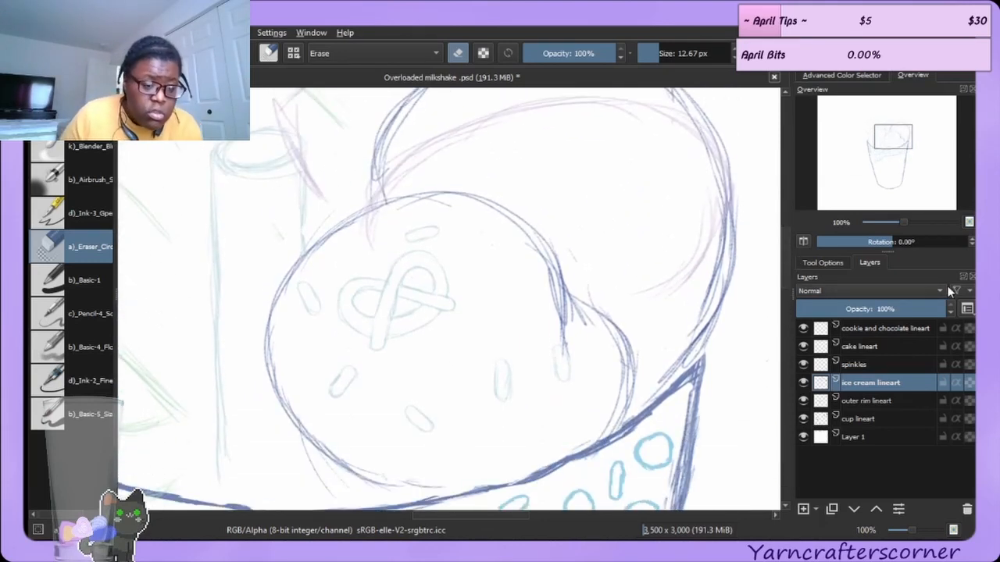
ctrl+click(565, 303)
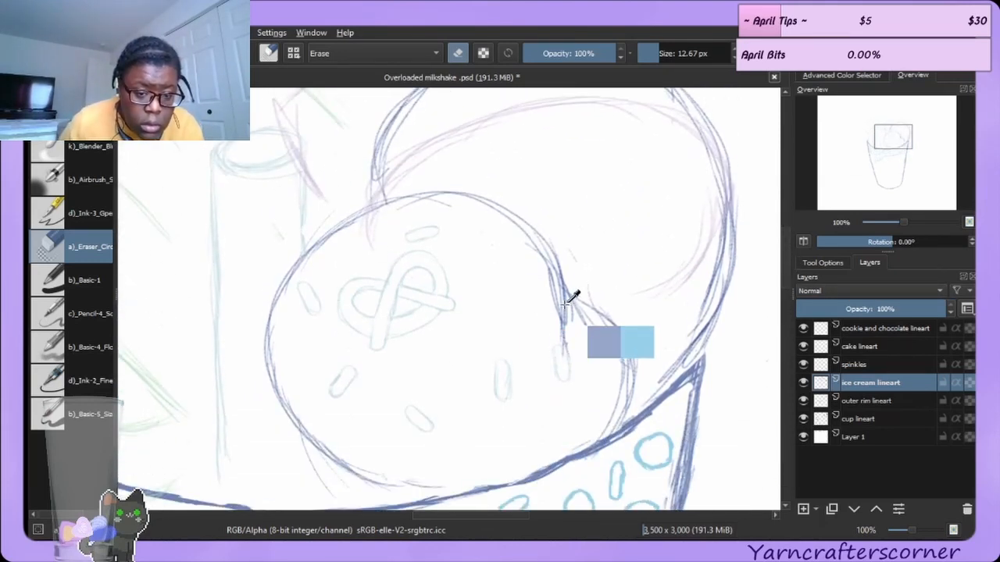
drag(563, 301, 561, 322)
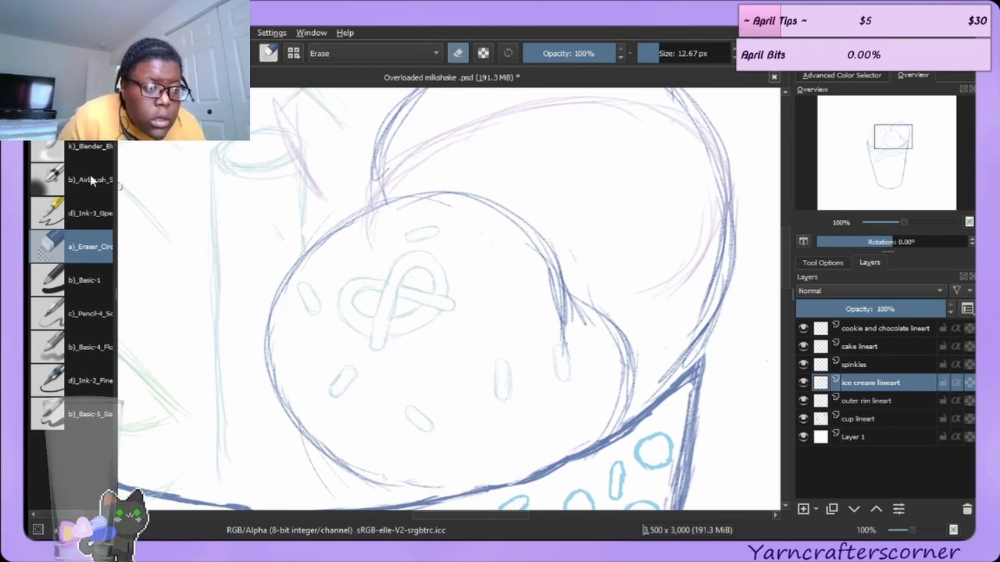
Set the brush size to 3.41 px and redraw the front scoop's lower-left outline.
key(e)
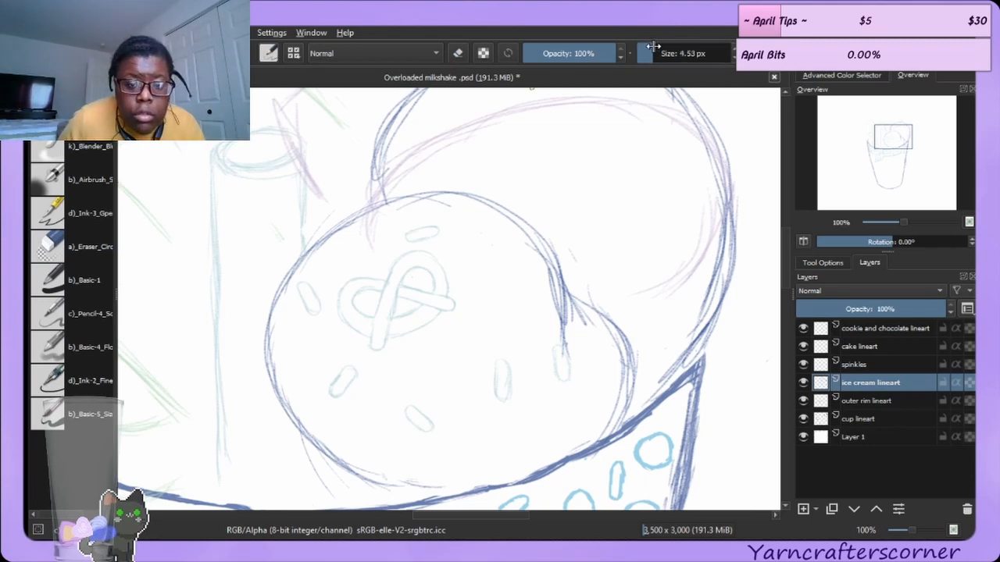
drag(652, 47, 649, 48)
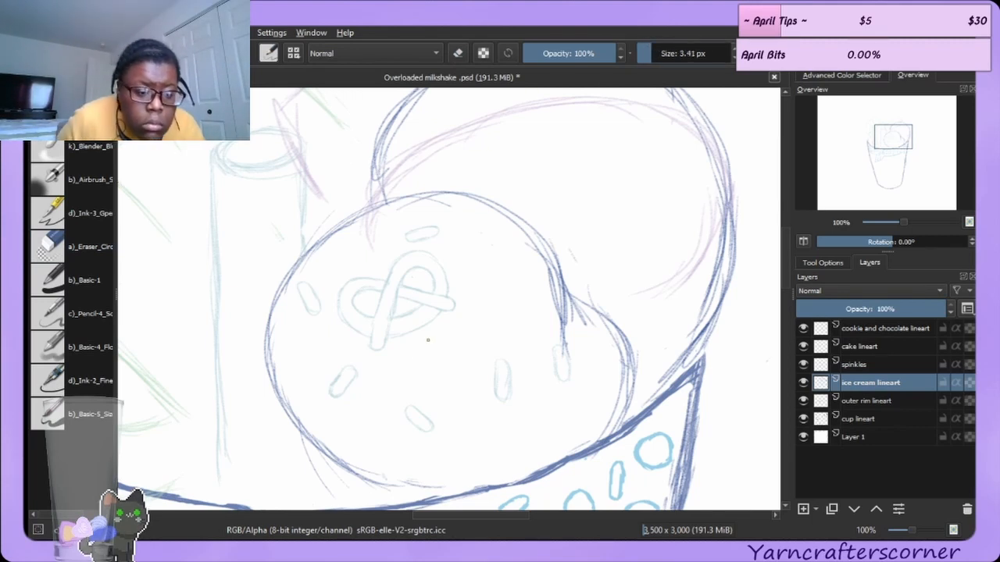
mouse_move(297, 428)
mouse_down()
mouse_move(316, 464)
mouse_move(310, 452)
mouse_up()
mouse_move(307, 448)
mouse_down()
mouse_move(339, 497)
mouse_move(392, 505)
mouse_up()
drag(286, 412, 351, 462)
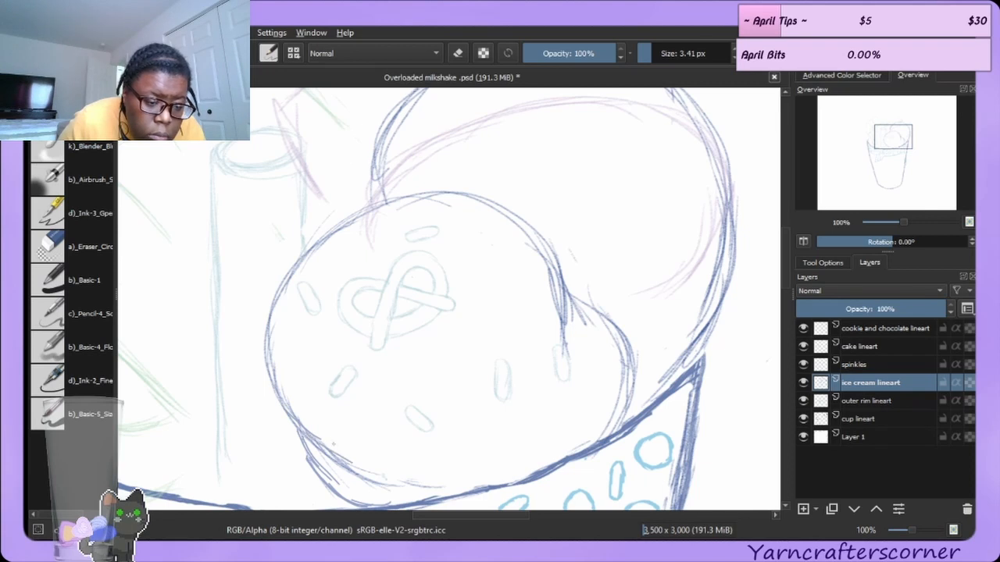
drag(291, 411, 267, 343)
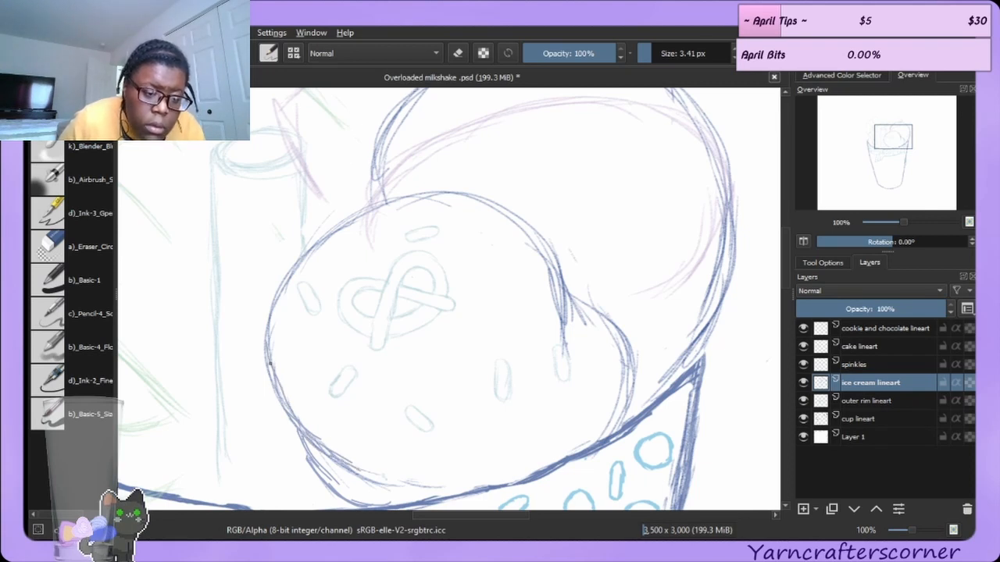
Redraw the front scoop's left, top and right outline edges.
drag(270, 384, 263, 305)
drag(260, 340, 296, 258)
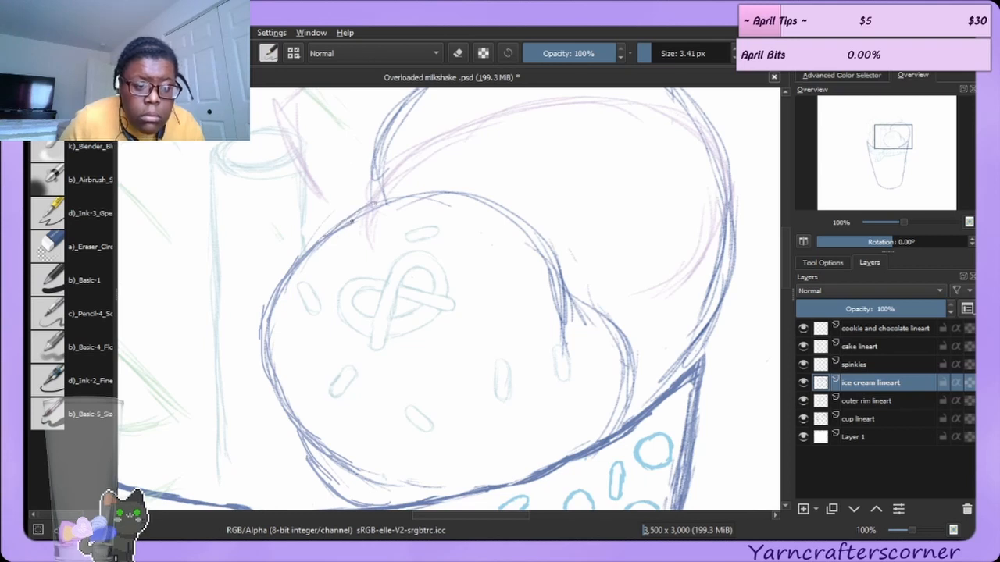
mouse_move(373, 206)
mouse_down()
mouse_move(426, 193)
mouse_move(482, 199)
mouse_move(540, 243)
mouse_move(555, 275)
mouse_up()
mouse_move(525, 223)
mouse_down()
mouse_move(554, 280)
mouse_move(555, 271)
mouse_move(573, 333)
mouse_up()
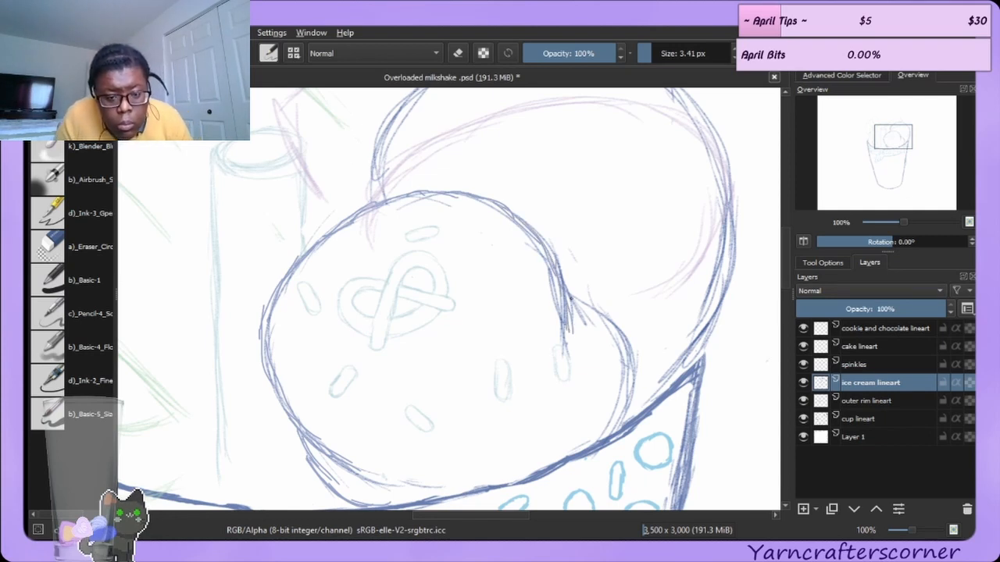
mouse_move(570, 293)
mouse_down()
mouse_move(606, 314)
mouse_move(596, 311)
mouse_move(632, 366)
mouse_move(637, 392)
mouse_move(614, 433)
mouse_up()
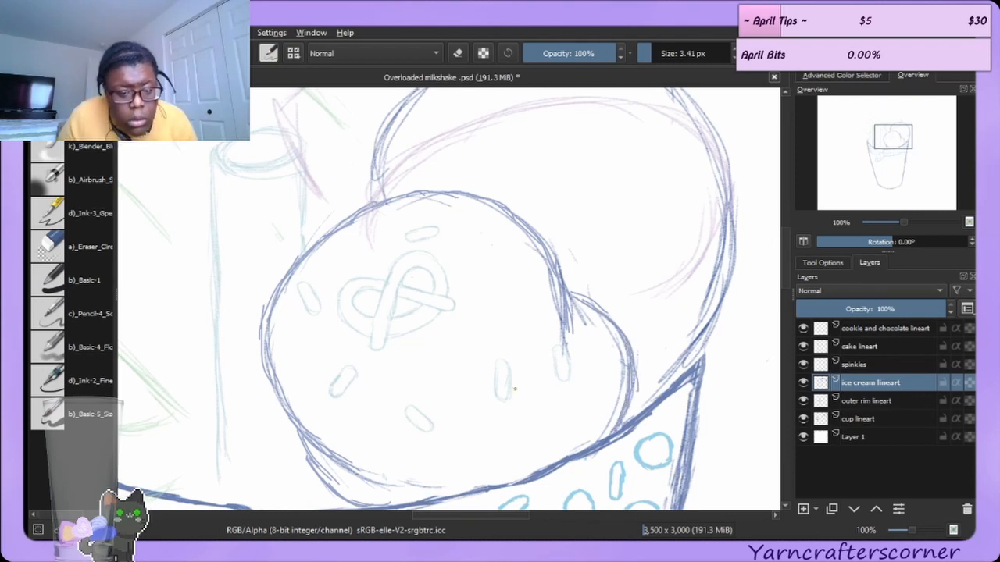
Set the eraser to 30 px, return to the brush, and add another stroke along the front scoop's bottom.
click(63, 244)
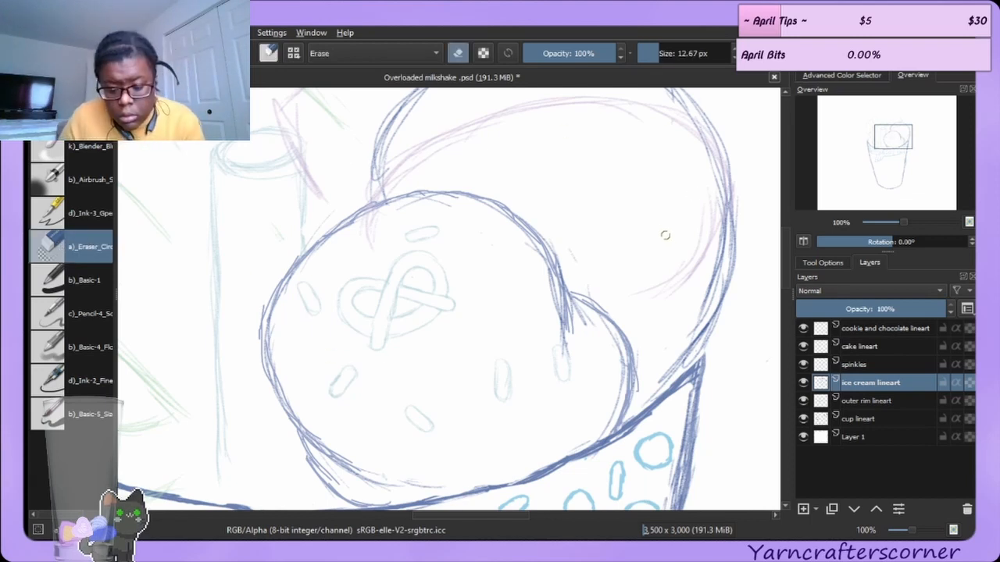
key(bracketright)
key(bracketright)
key(bracketright)
key(bracketright)
key(bracketright)
key(bracketright)
key(bracketright)
key(bracketright)
key(bracketright)
key(bracketright)
key(bracketright)
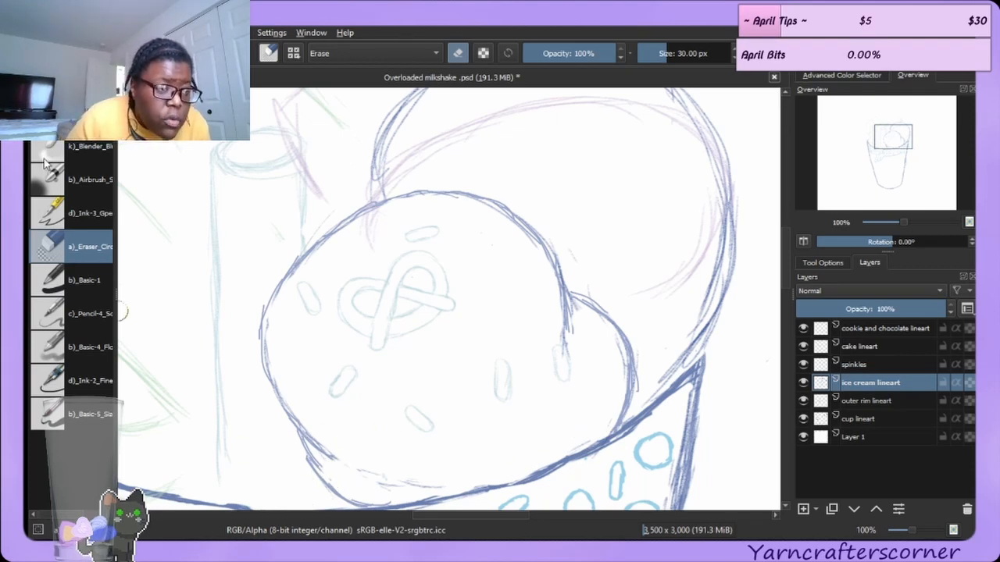
key(e)
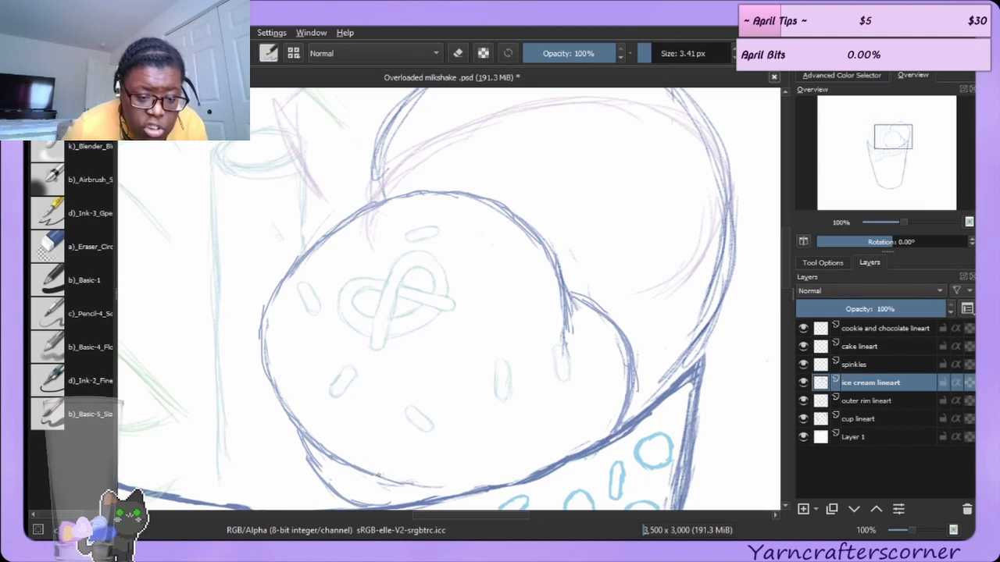
drag(382, 474, 427, 483)
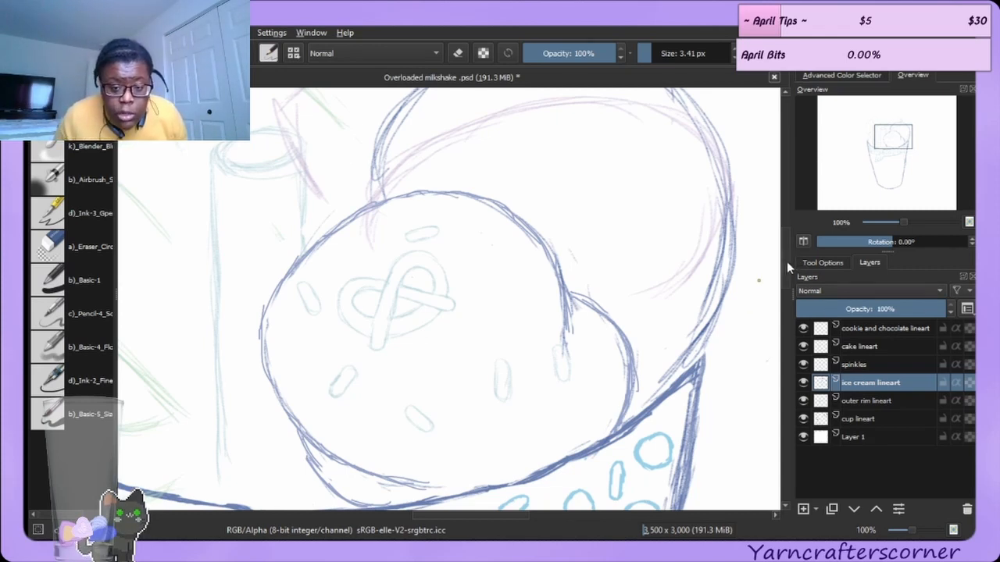
Redraw the back ice cream scoop's outline along its top and right side.
scroll(529, 265, up, 3)
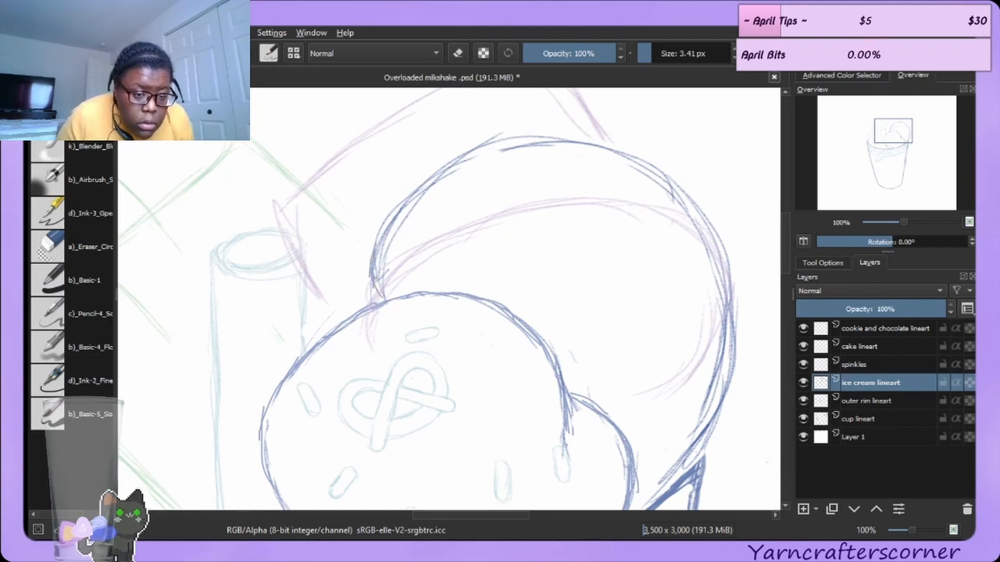
drag(376, 257, 419, 182)
mouse_move(394, 215)
mouse_down()
mouse_move(474, 149)
mouse_move(466, 150)
mouse_move(554, 143)
mouse_move(512, 138)
mouse_move(529, 134)
mouse_move(567, 139)
mouse_up()
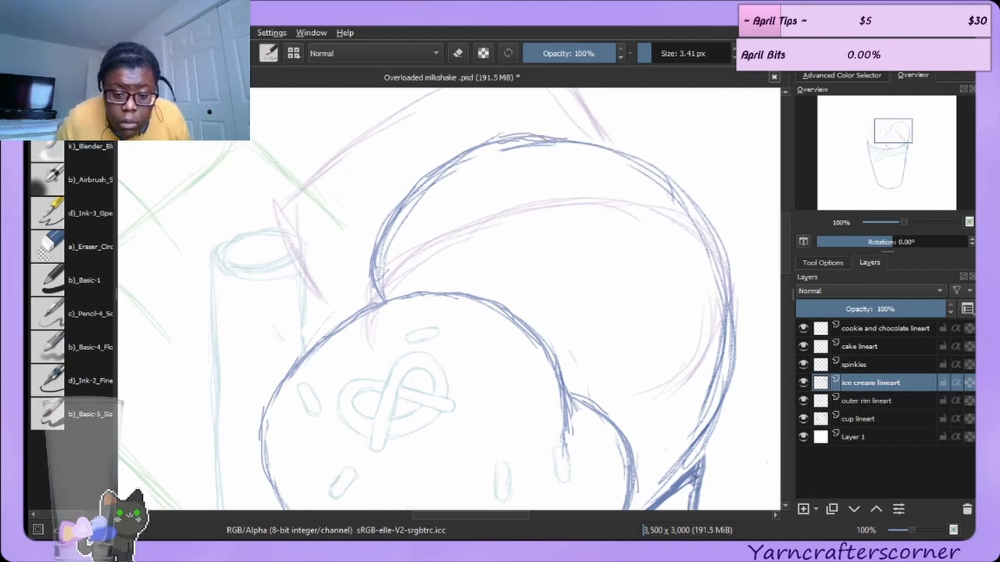
drag(670, 471, 650, 503)
drag(703, 442, 671, 476)
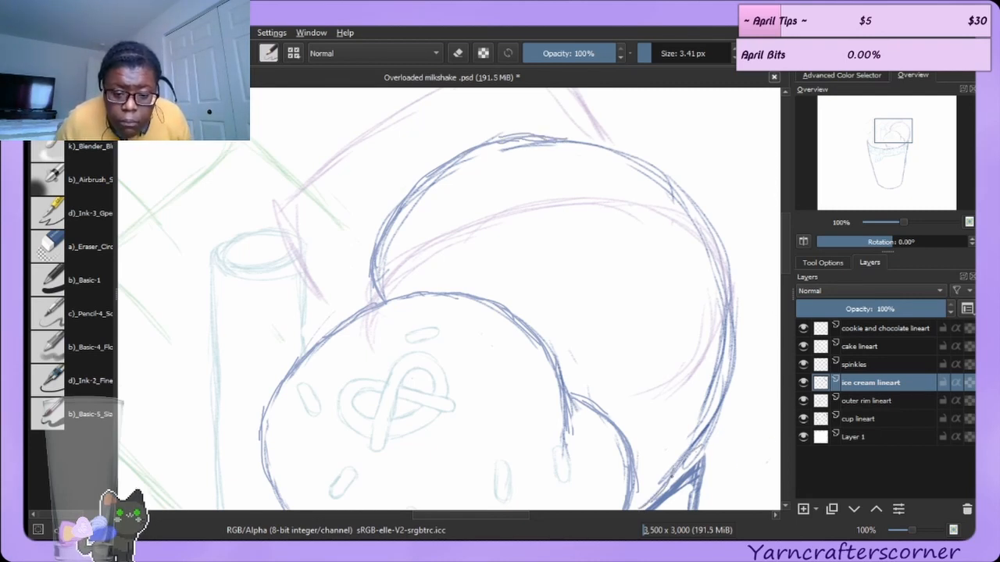
drag(717, 405, 691, 449)
drag(725, 384, 716, 404)
drag(726, 357, 705, 430)
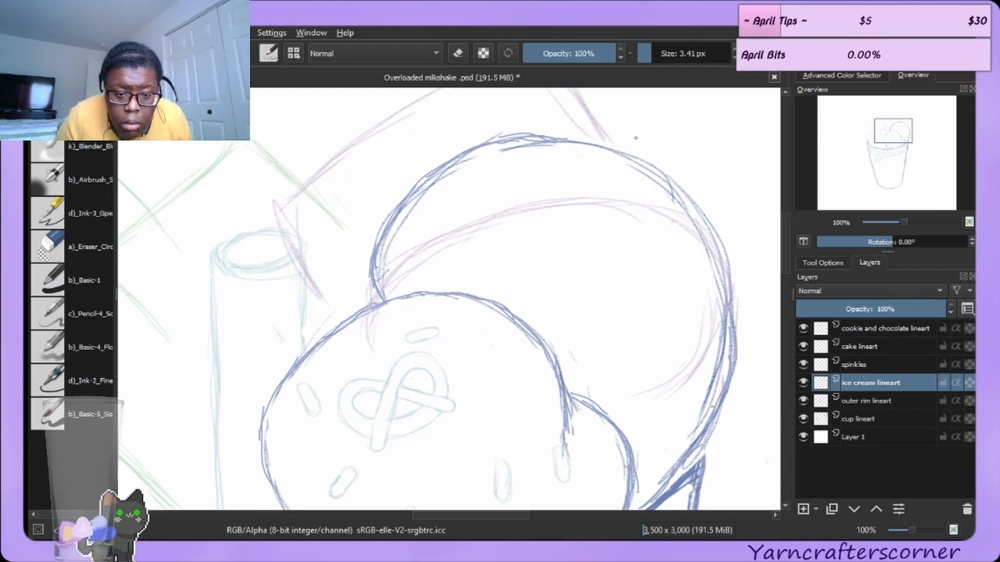
Add more strokes along the back scoop's upper-right and right outline.
mouse_move(623, 154)
mouse_down()
mouse_move(664, 176)
mouse_move(641, 163)
mouse_move(693, 222)
mouse_up()
drag(673, 189, 704, 231)
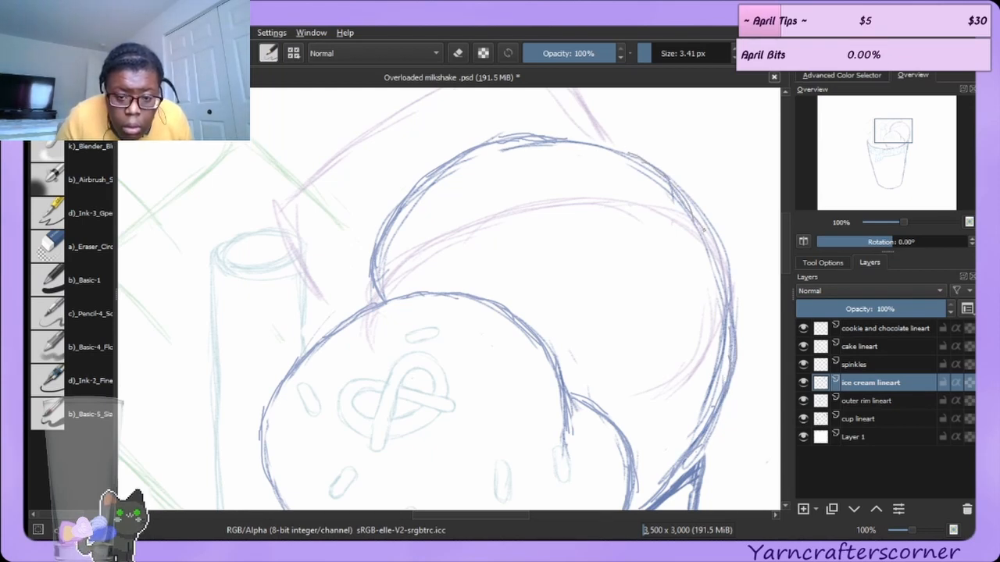
drag(669, 175, 698, 211)
mouse_move(674, 178)
mouse_down()
mouse_move(706, 227)
mouse_move(726, 334)
mouse_up()
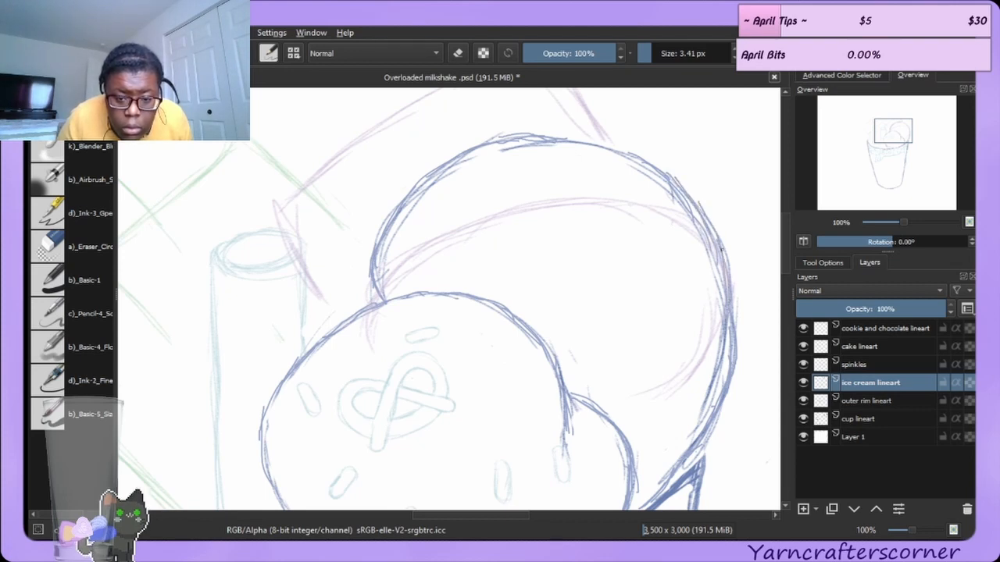
drag(720, 245, 731, 328)
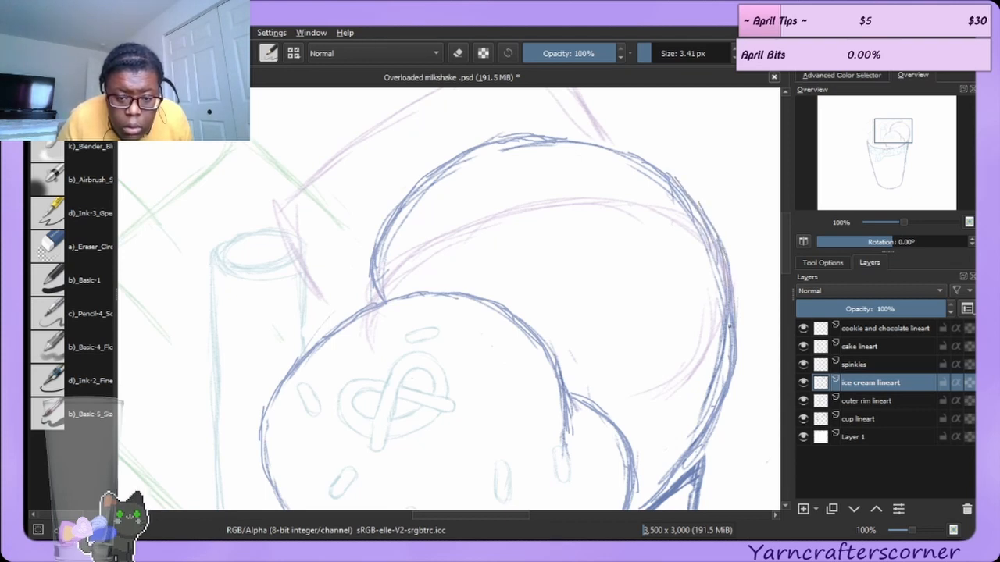
Switch to the 30 px eraser and erase stray strokes along the back scoop's right and top edges.
click(79, 245)
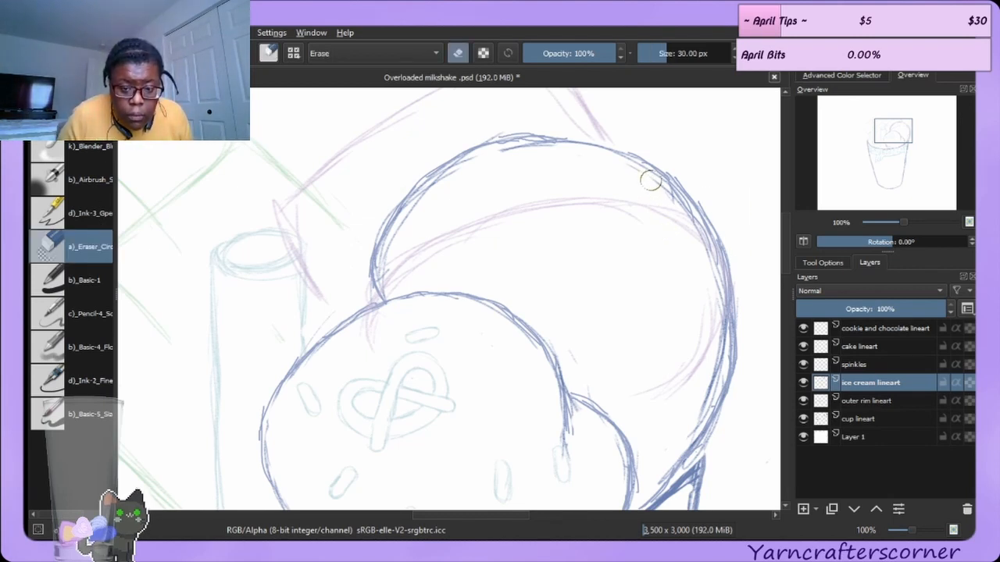
mouse_move(679, 210)
mouse_down()
mouse_move(713, 296)
mouse_move(707, 248)
mouse_move(712, 358)
mouse_move(711, 342)
mouse_move(700, 381)
mouse_up()
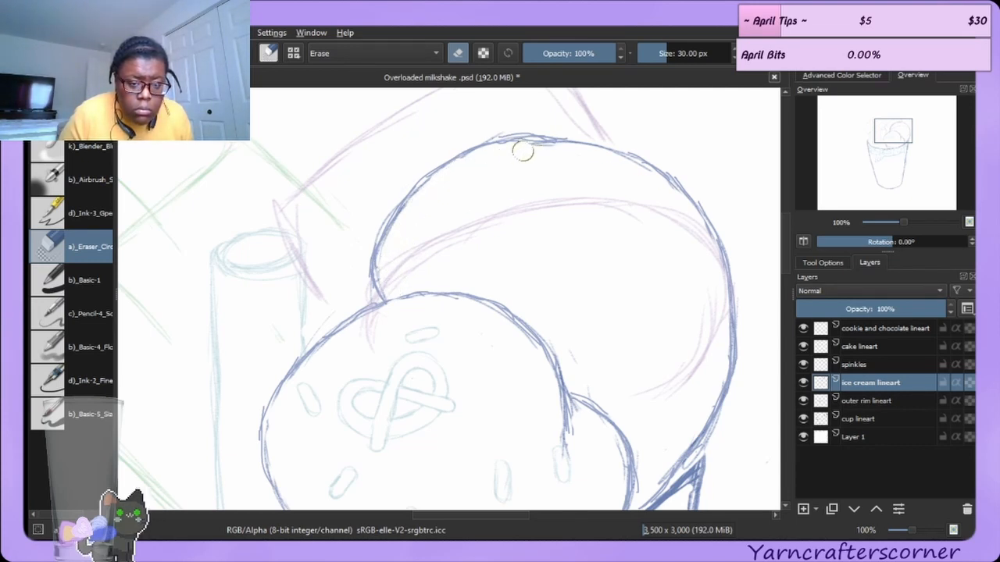
drag(465, 136, 566, 127)
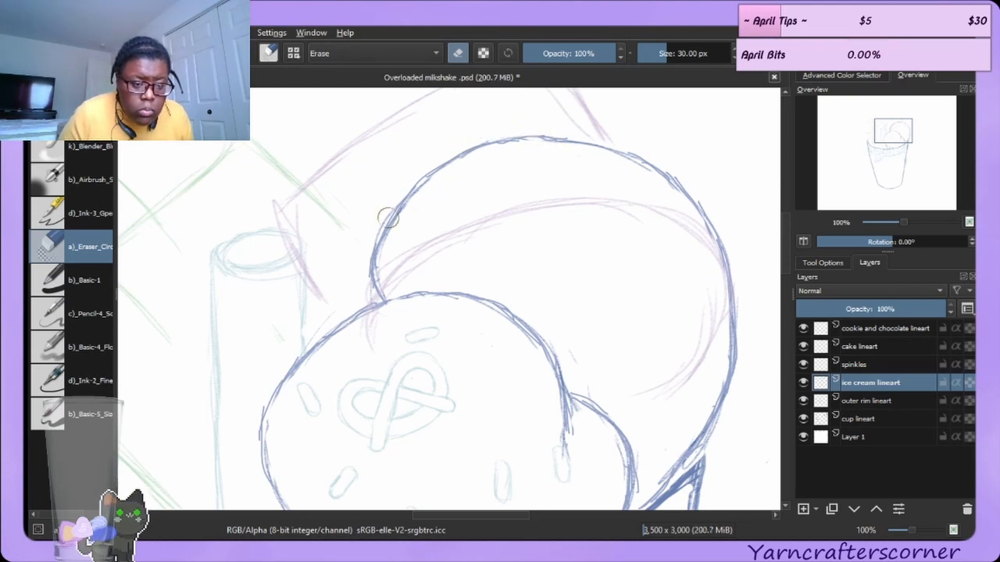
Add a stroke along the back scoop's left edge, erase excess lines at its top, and return to the brush.
click(76, 116)
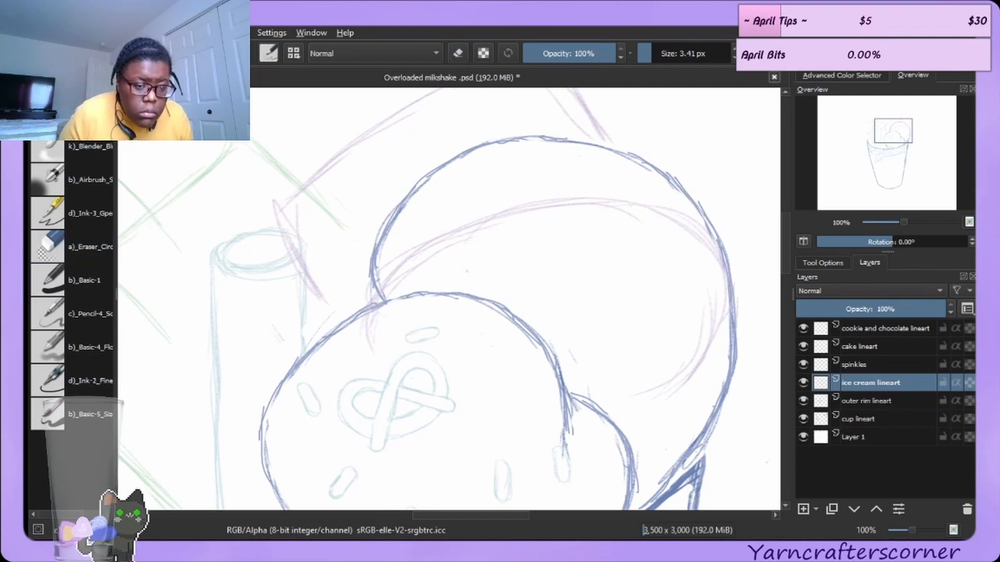
drag(382, 240, 378, 289)
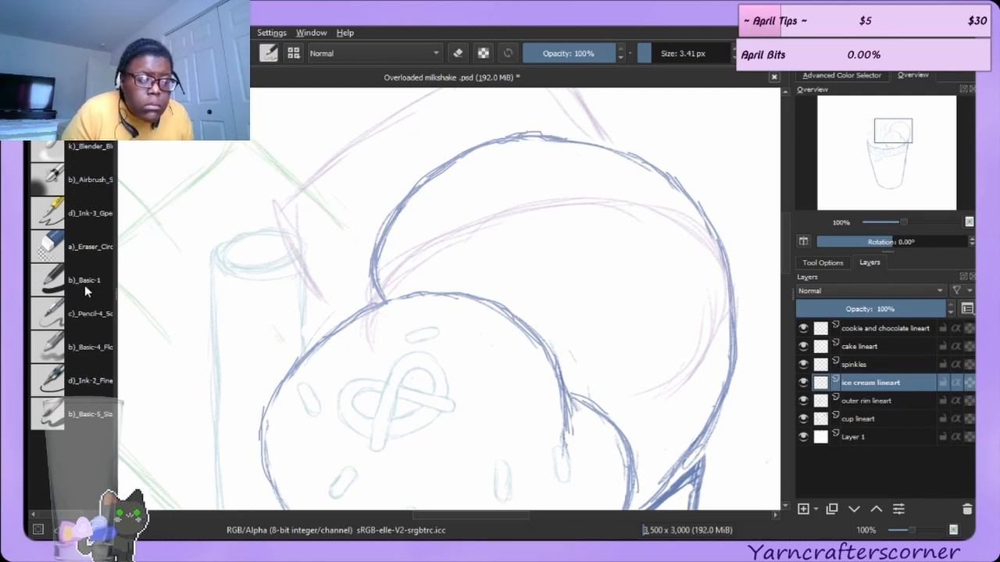
click(77, 246)
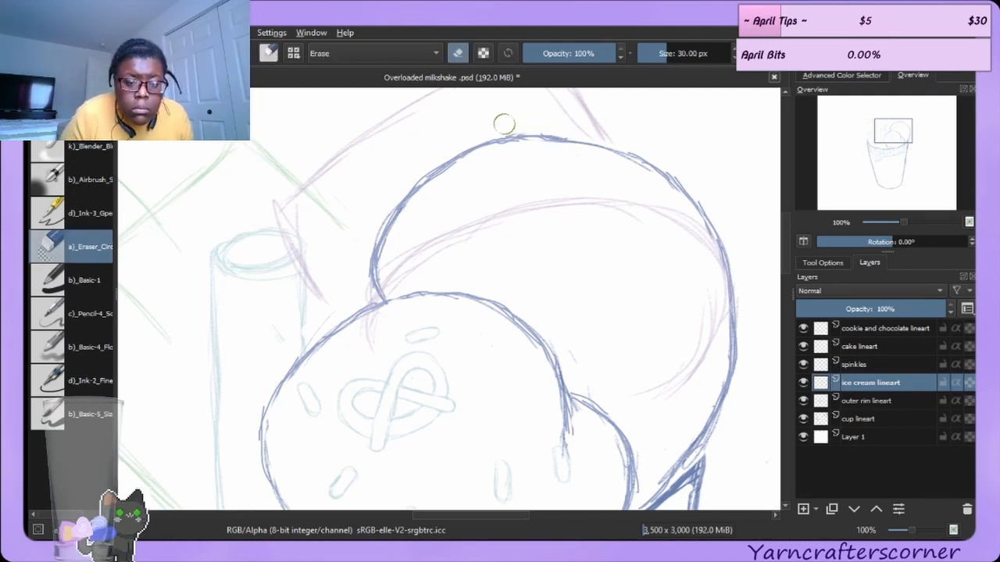
mouse_move(537, 148)
mouse_down()
mouse_move(487, 153)
mouse_move(453, 174)
mouse_up()
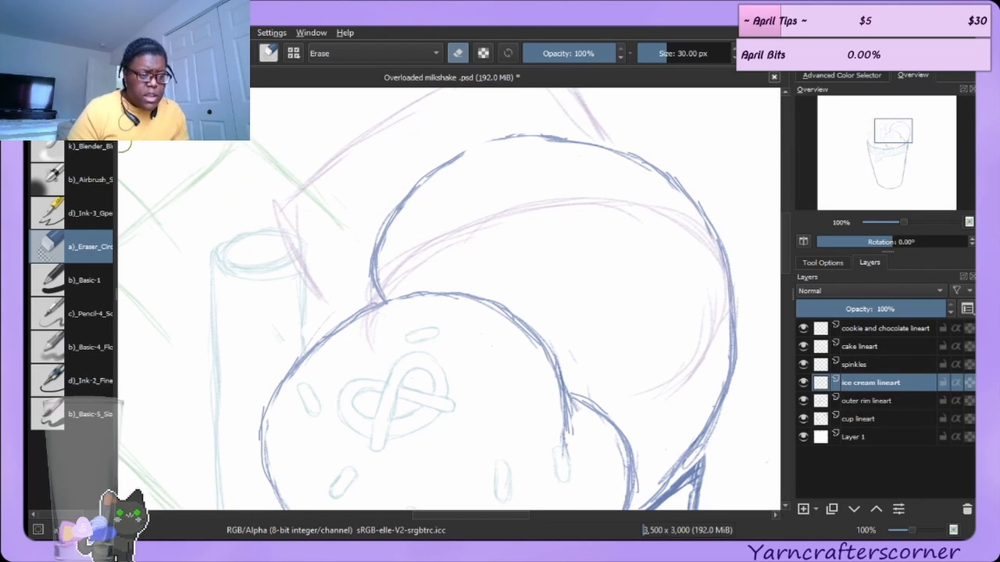
key(slash)
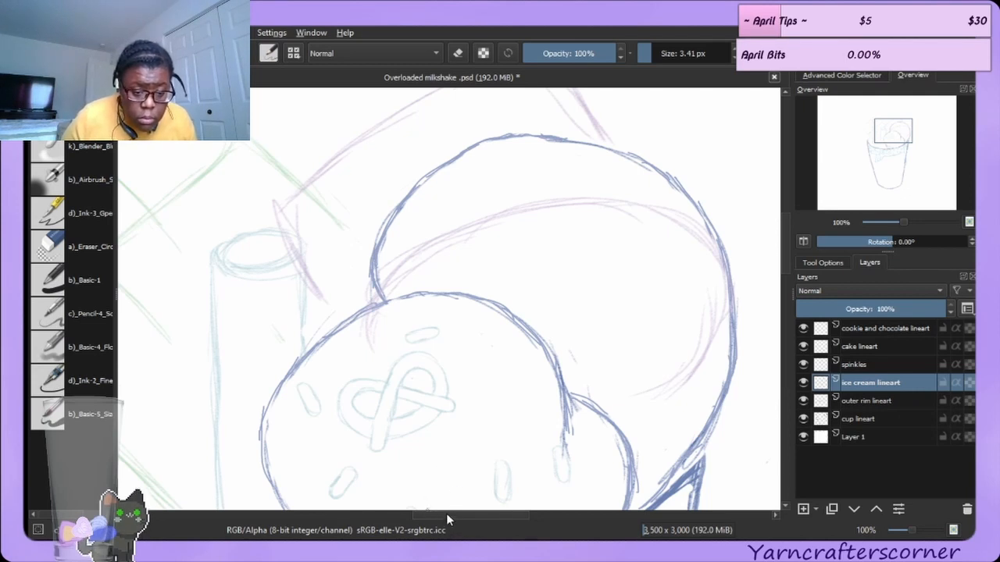
On the spinkles layer, select the pretzel sprinkle on the front scoop with a freehand selection, then deselect.
drag(445, 513, 396, 513)
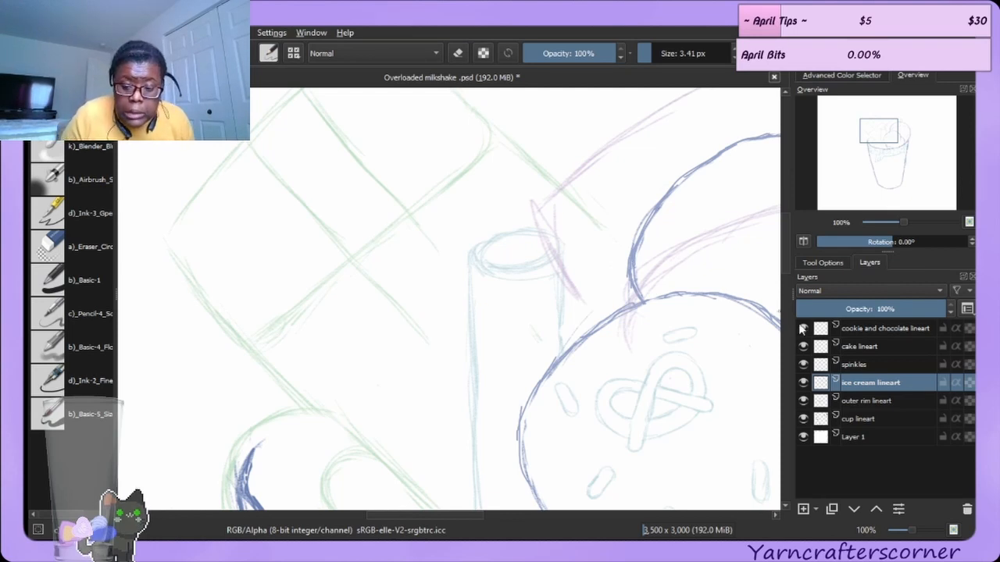
scroll(787, 259, down, 5)
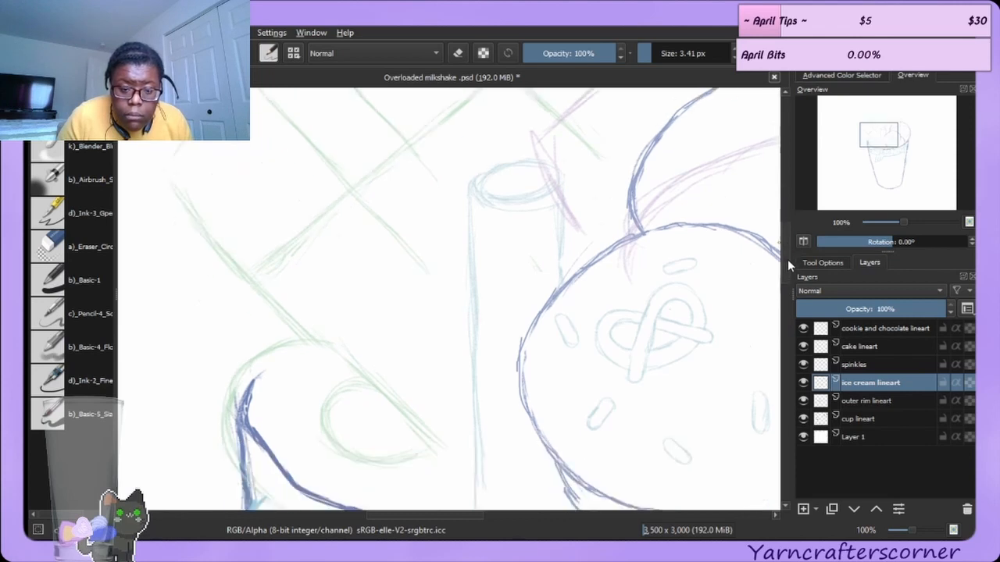
mouse_move(790, 277)
mouse_down()
mouse_move(789, 269)
mouse_move(788, 294)
mouse_move(787, 267)
mouse_move(796, 273)
mouse_up()
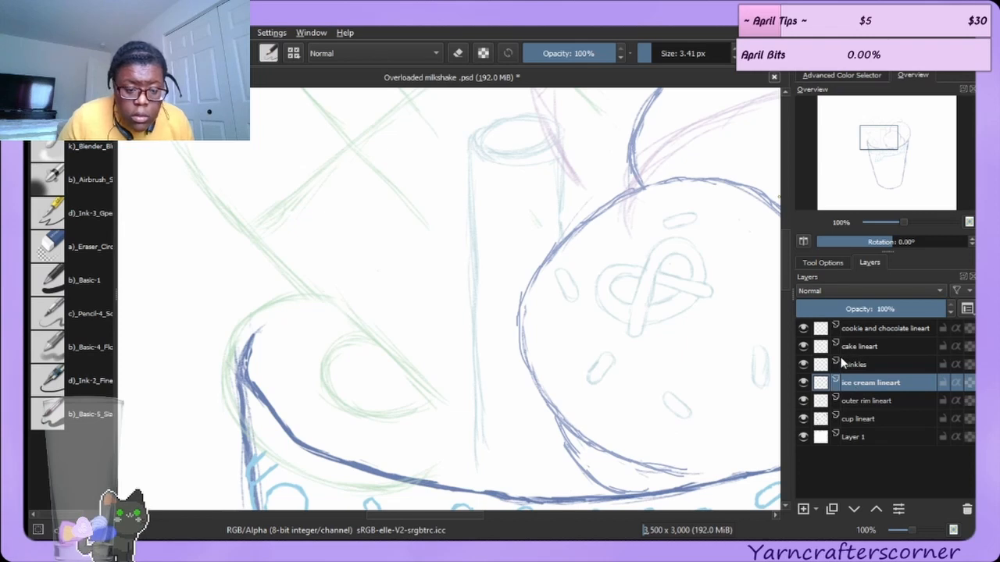
click(873, 364)
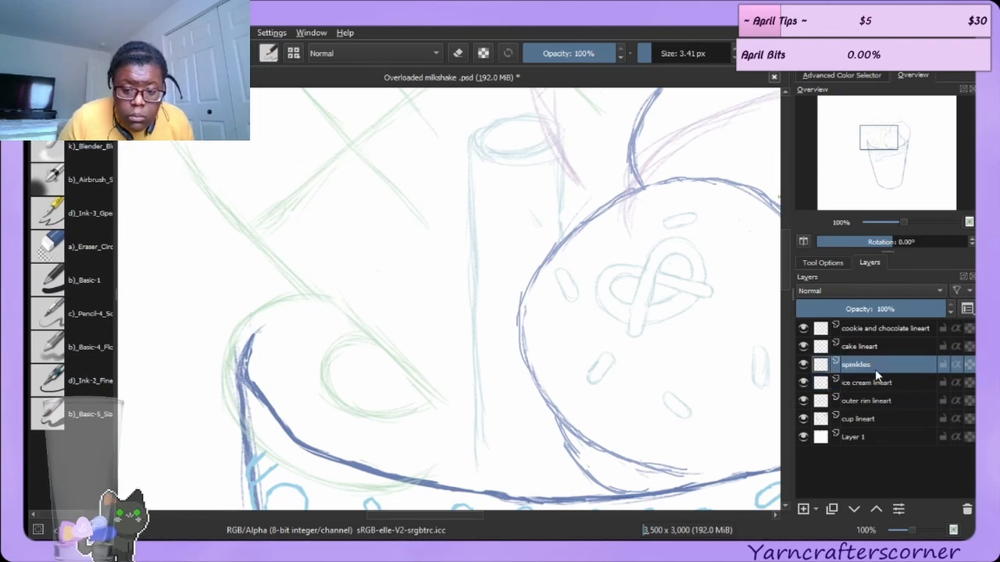
ctrl+click(472, 208)
drag(472, 208, 473, 243)
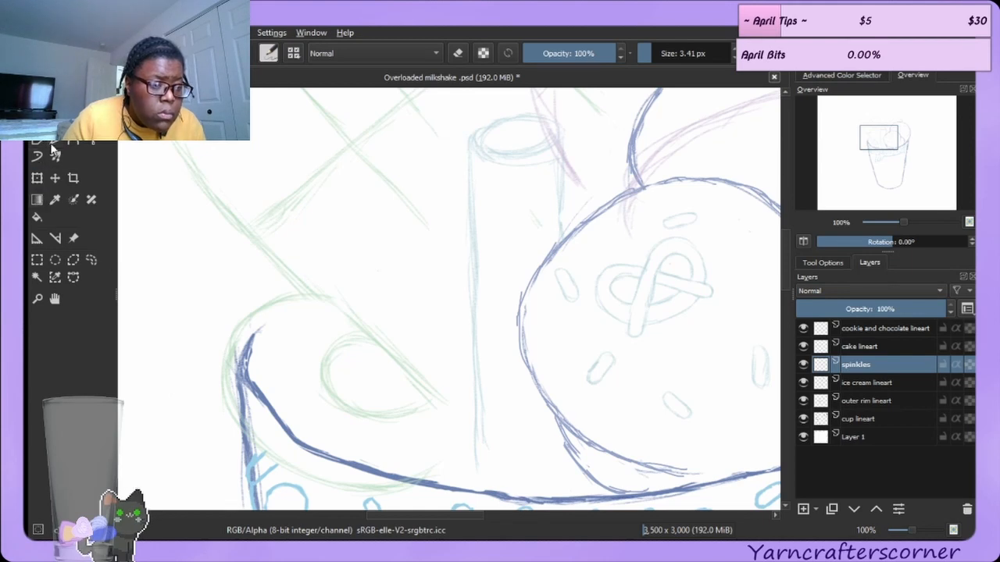
click(91, 256)
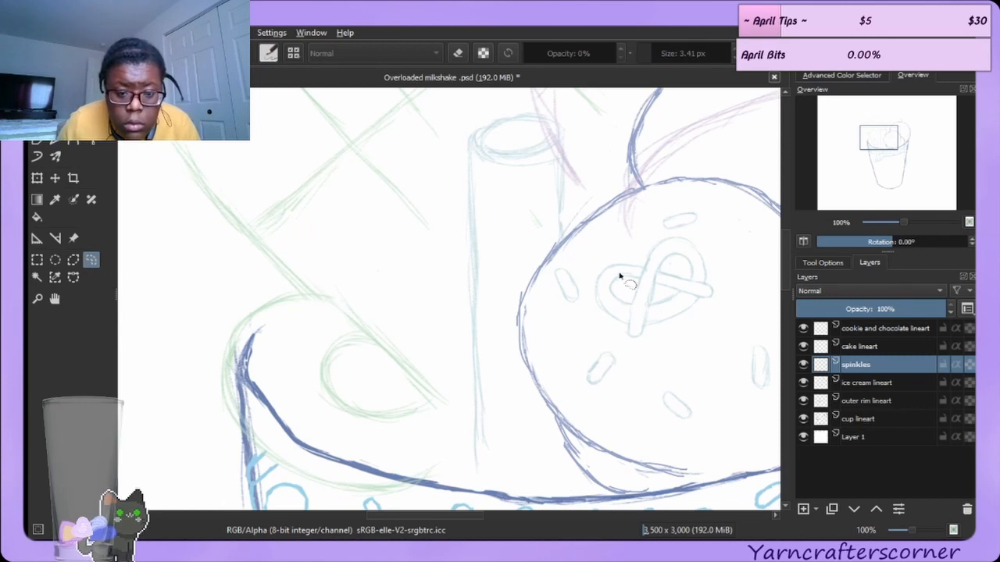
mouse_move(585, 267)
mouse_down()
mouse_move(603, 326)
mouse_move(631, 343)
mouse_move(713, 312)
mouse_move(734, 284)
mouse_move(715, 242)
mouse_move(669, 232)
mouse_move(603, 242)
mouse_move(593, 251)
mouse_move(625, 238)
mouse_move(697, 236)
mouse_move(721, 246)
mouse_move(729, 267)
mouse_move(726, 297)
mouse_move(701, 330)
mouse_move(619, 345)
mouse_move(583, 296)
mouse_move(622, 237)
mouse_up()
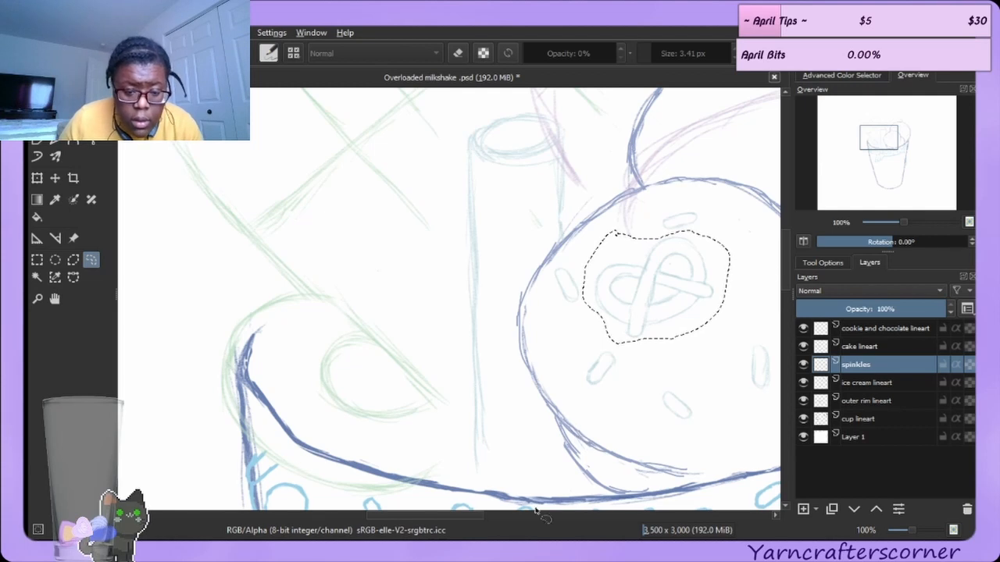
drag(466, 511, 523, 515)
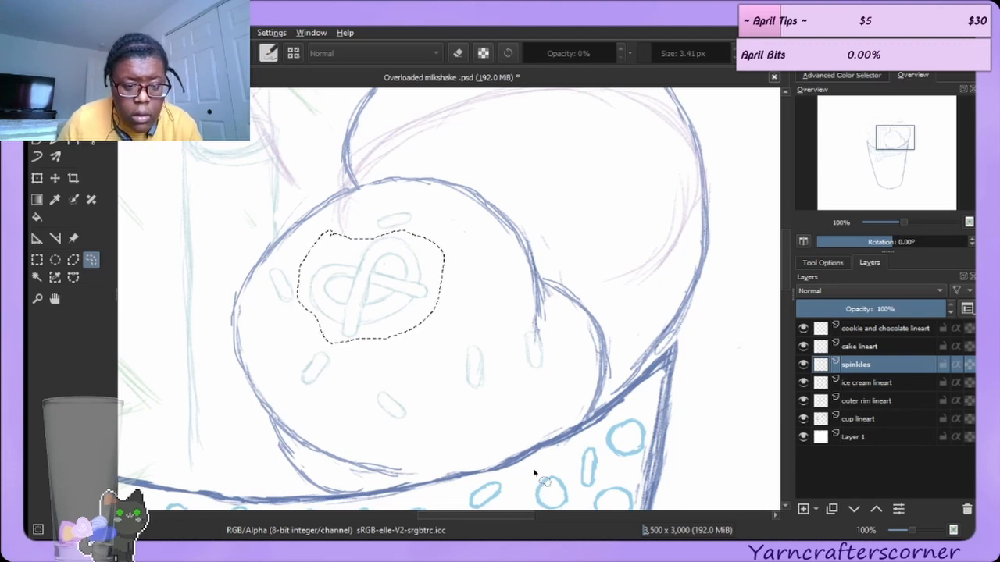
key(ctrl+shift+a)
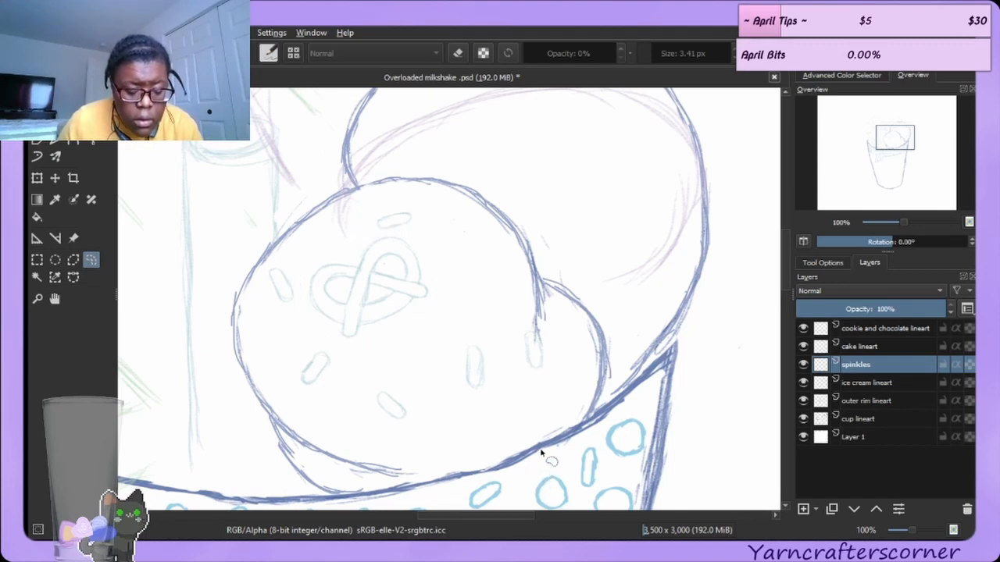
Paste the pretzel twice and move one copy down to the front scoop's lower right.
key(ctrl+v)
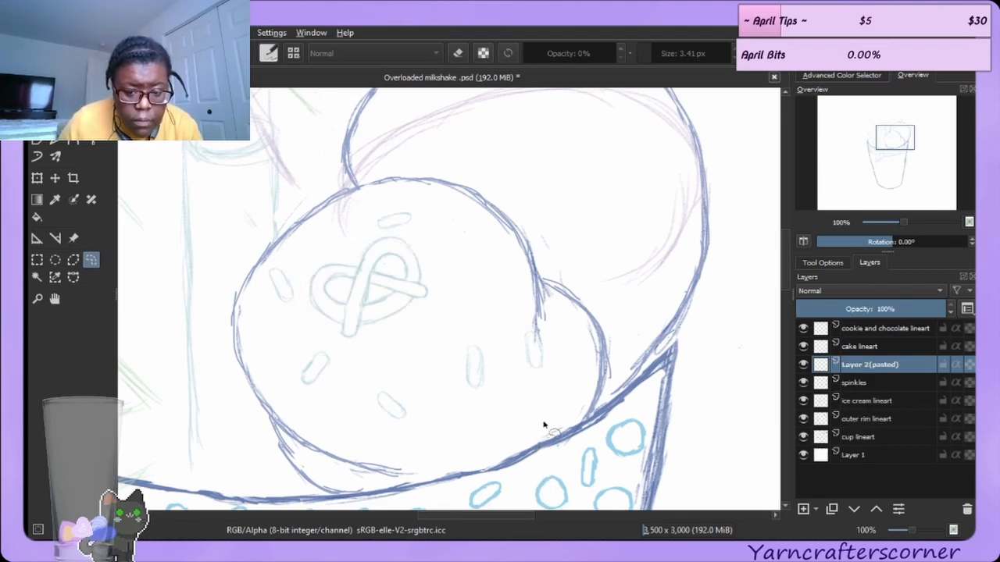
key(ctrl+v)
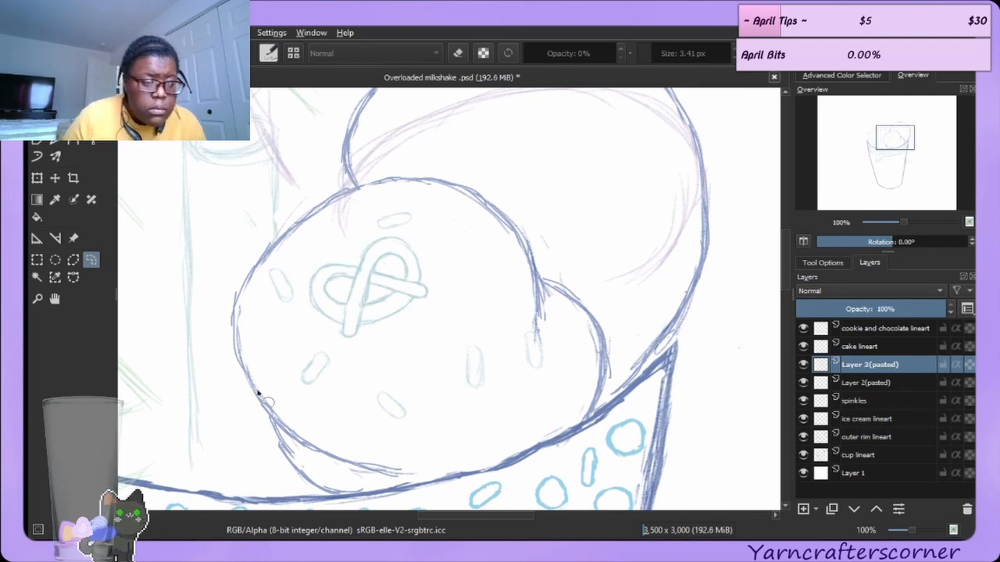
click(40, 178)
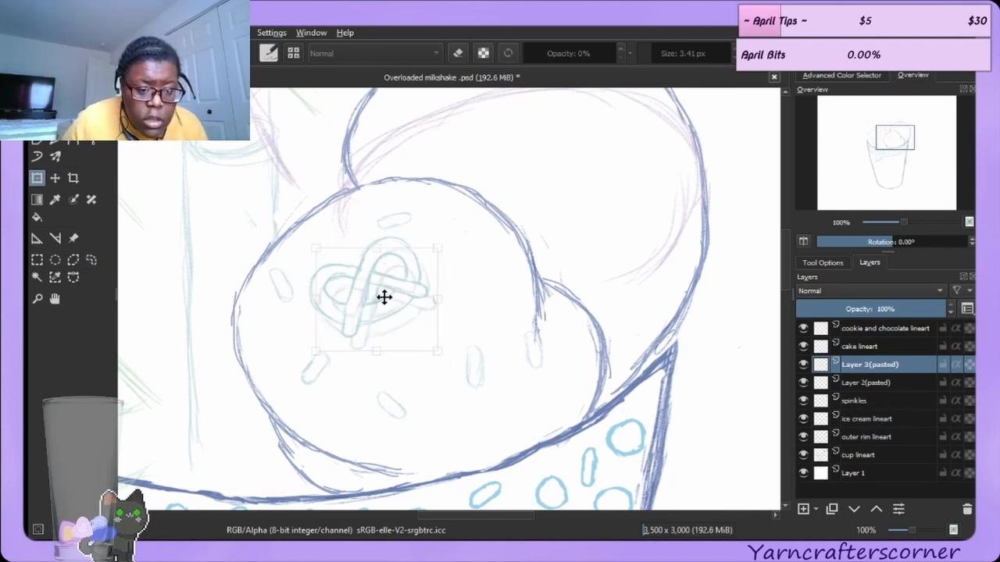
drag(384, 297, 495, 407)
drag(548, 359, 536, 381)
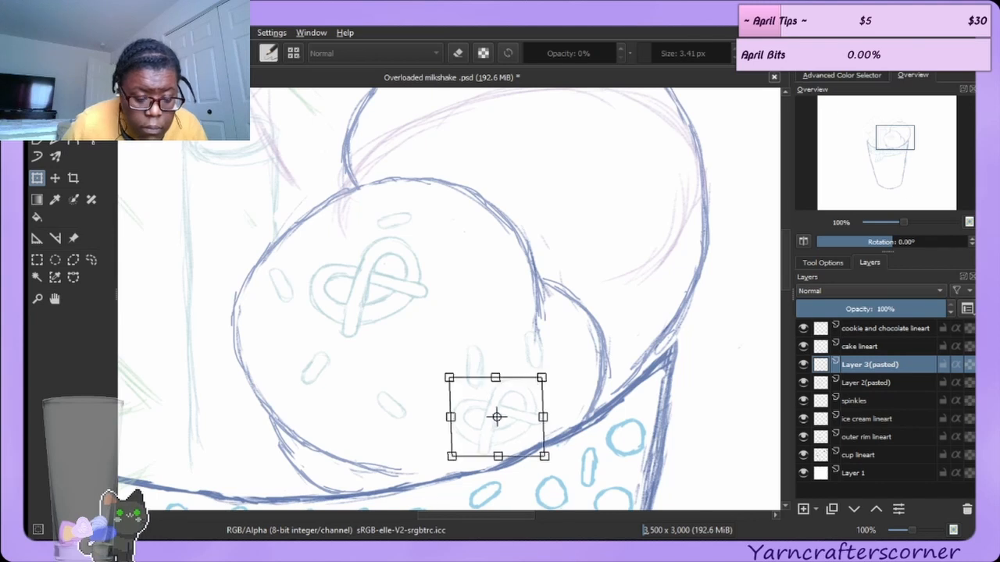
Move, rotate and shrink the other pasted pretzel onto the front scoop's upper right, then return to the brush.
click(873, 382)
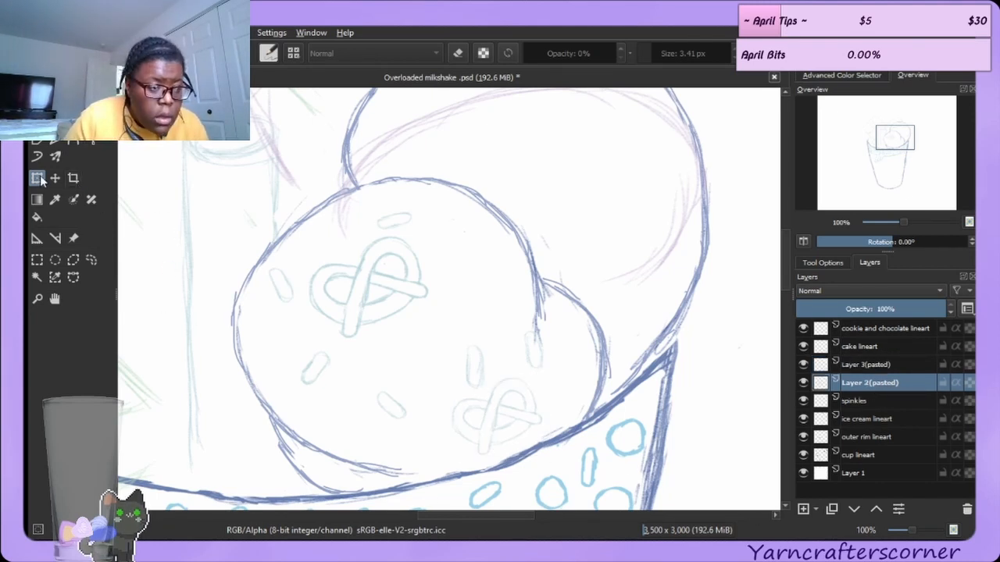
drag(411, 308, 508, 275)
drag(551, 232, 520, 190)
drag(529, 271, 528, 271)
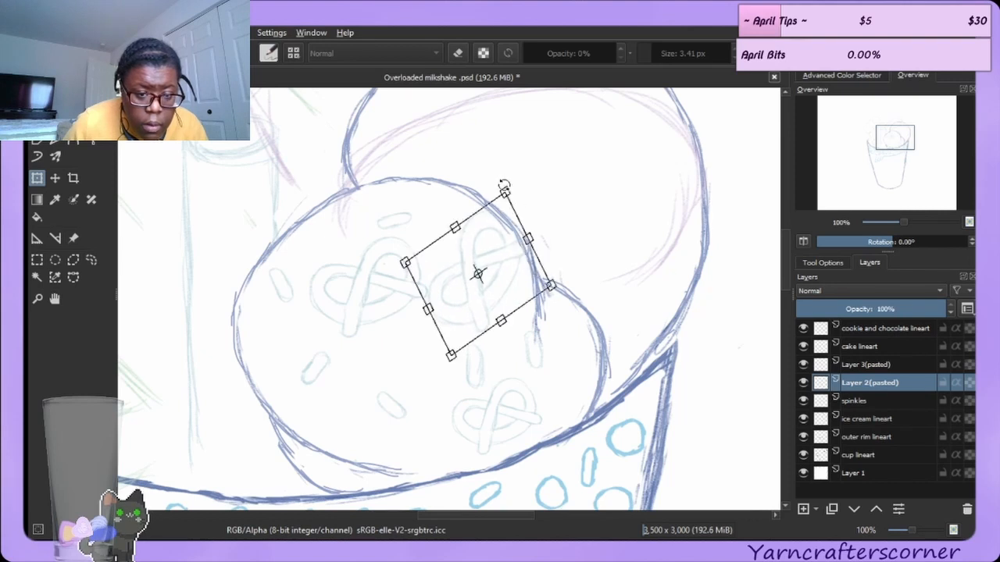
drag(506, 191, 498, 237)
drag(481, 272, 501, 255)
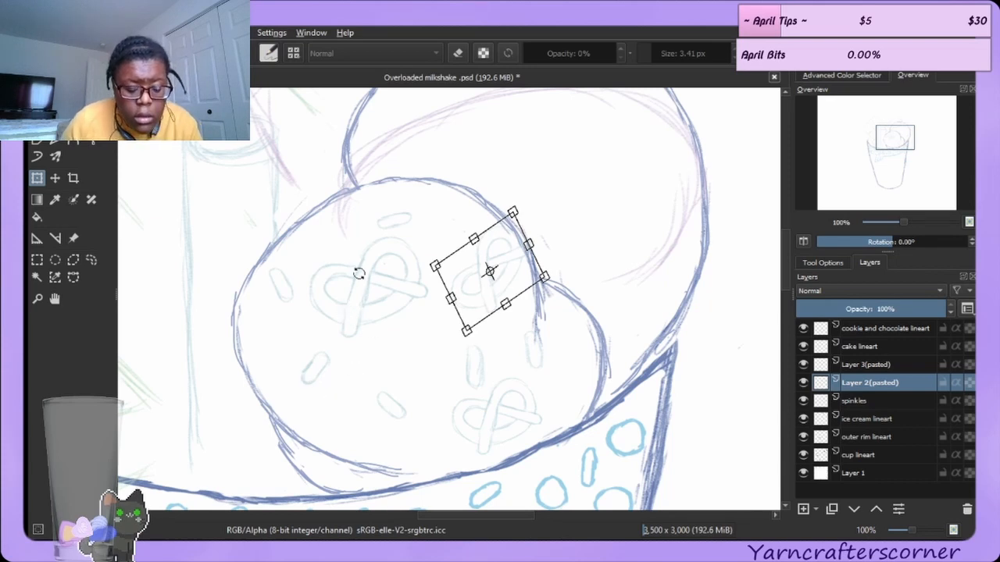
key(b)
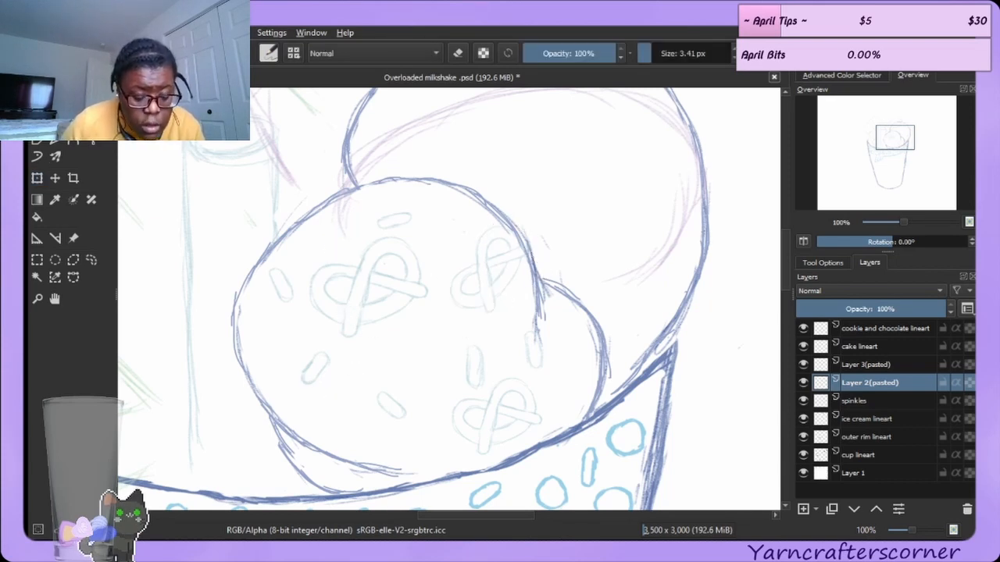
Paste two more pretzel copies and move, rotate and shrink one onto the front scoop's lower left.
key(ctrl+v)
key(ctrl+v)
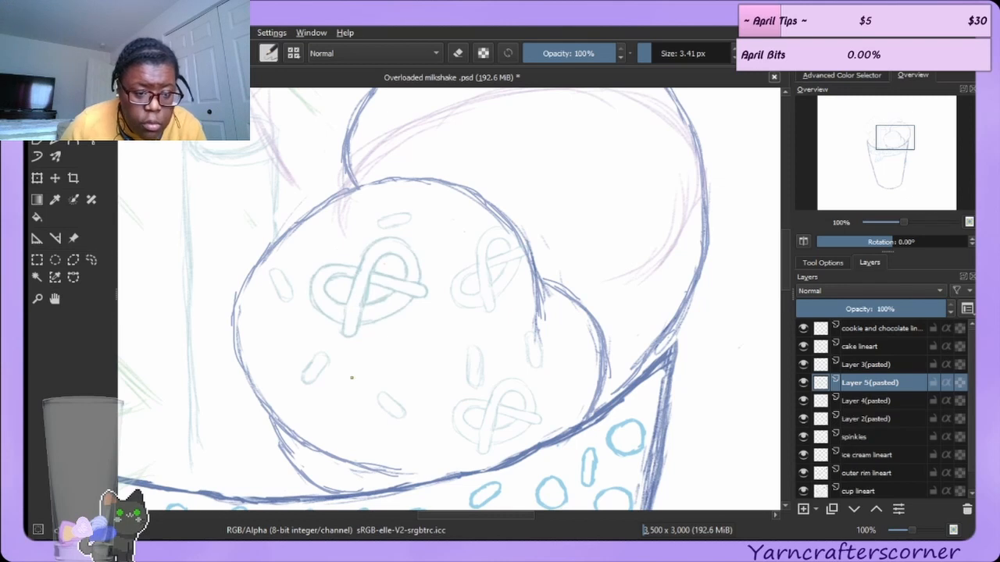
click(36, 178)
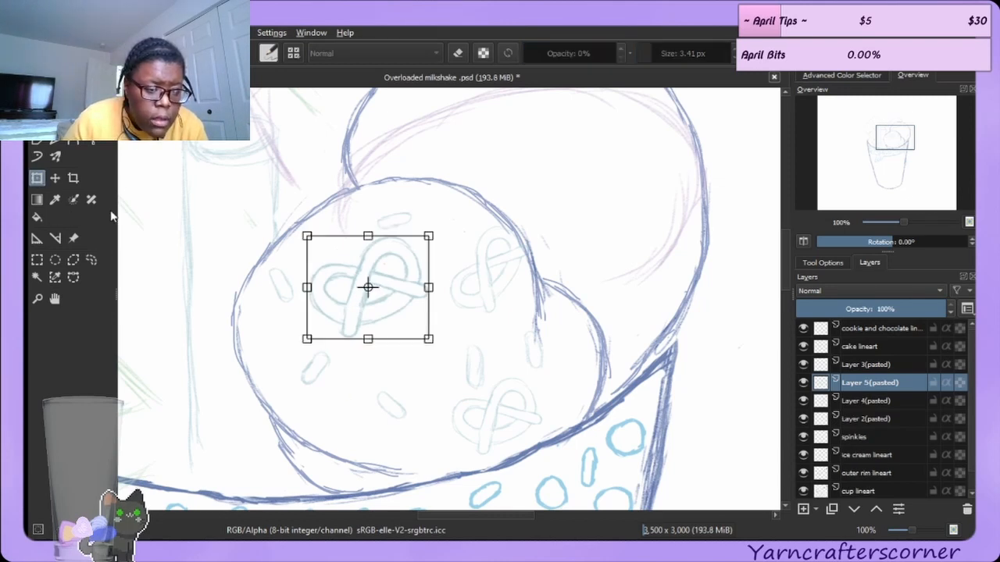
drag(368, 282, 346, 404)
drag(412, 366, 411, 435)
drag(363, 413, 357, 437)
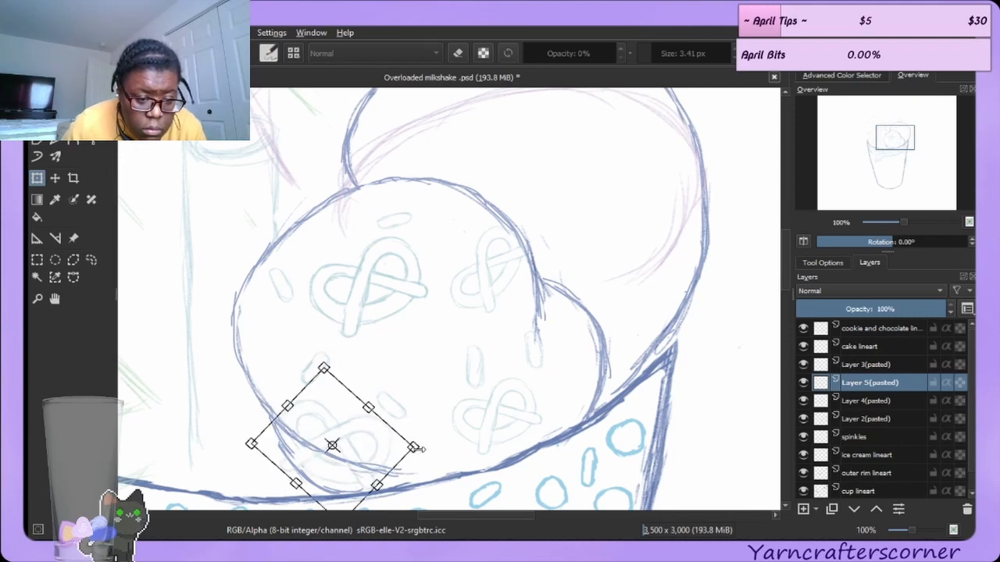
drag(416, 448, 349, 405)
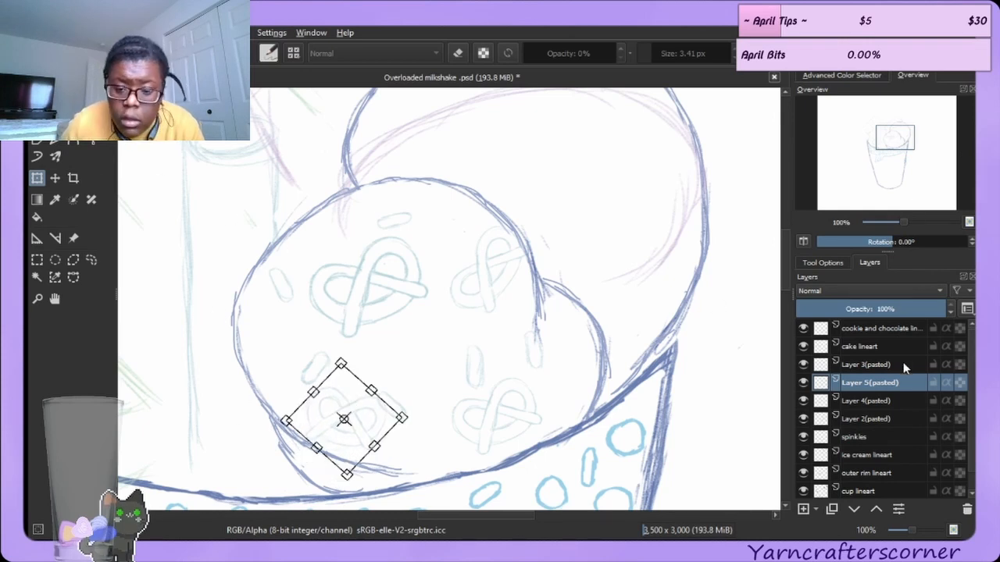
Check the lower-right pretzel copy and hide the layers holding the upper-right and leftover duplicate pretzels.
click(852, 365)
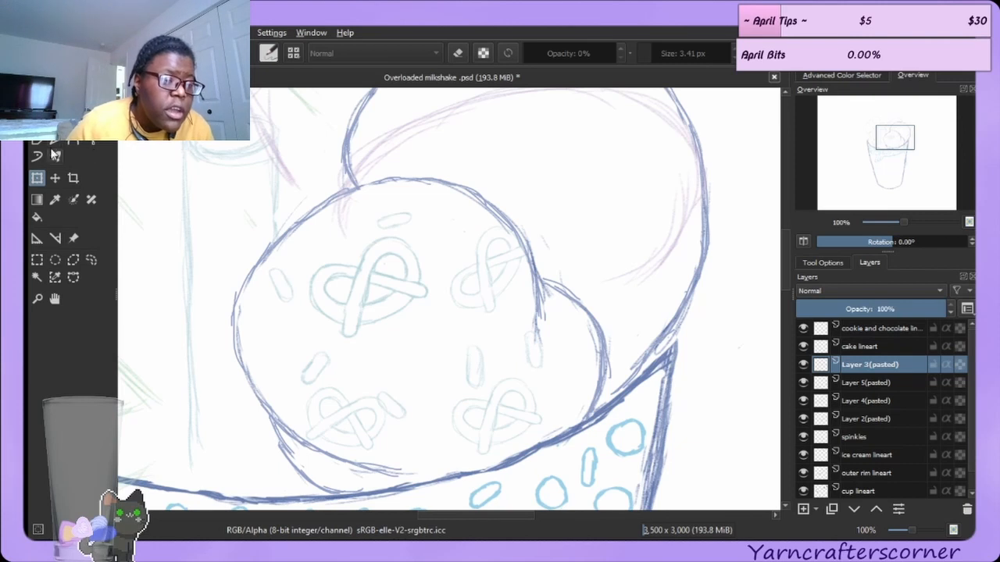
click(378, 302)
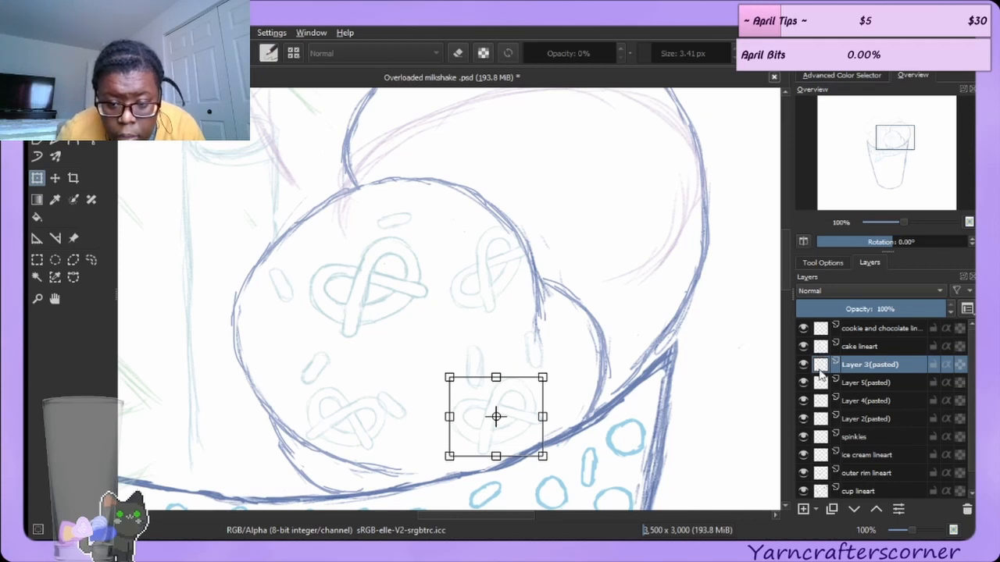
click(803, 417)
click(803, 400)
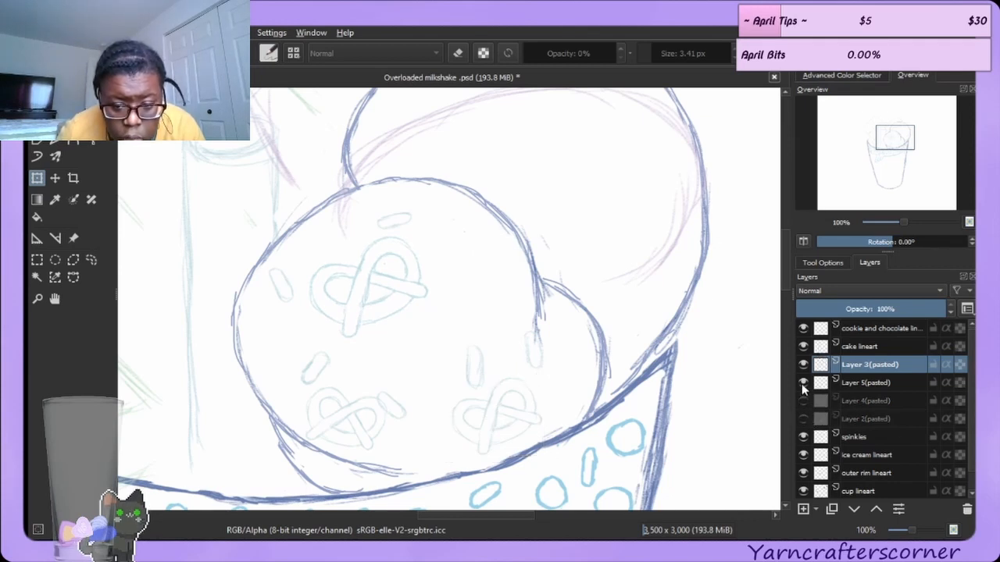
Toggle the pasted pretzel layers and the sprinkles layer on and off to compare the pretzel placements.
click(803, 382)
click(803, 364)
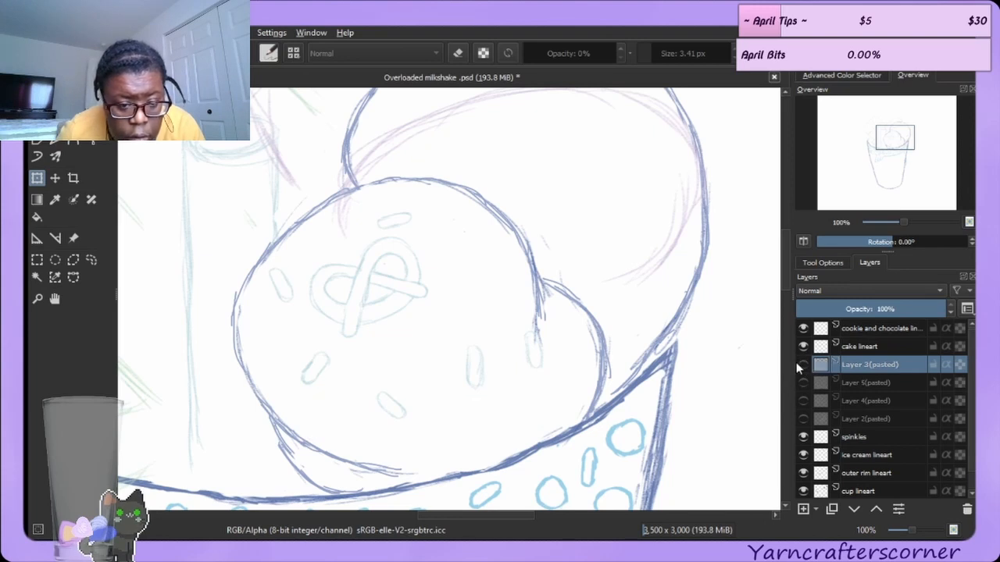
click(802, 364)
click(803, 419)
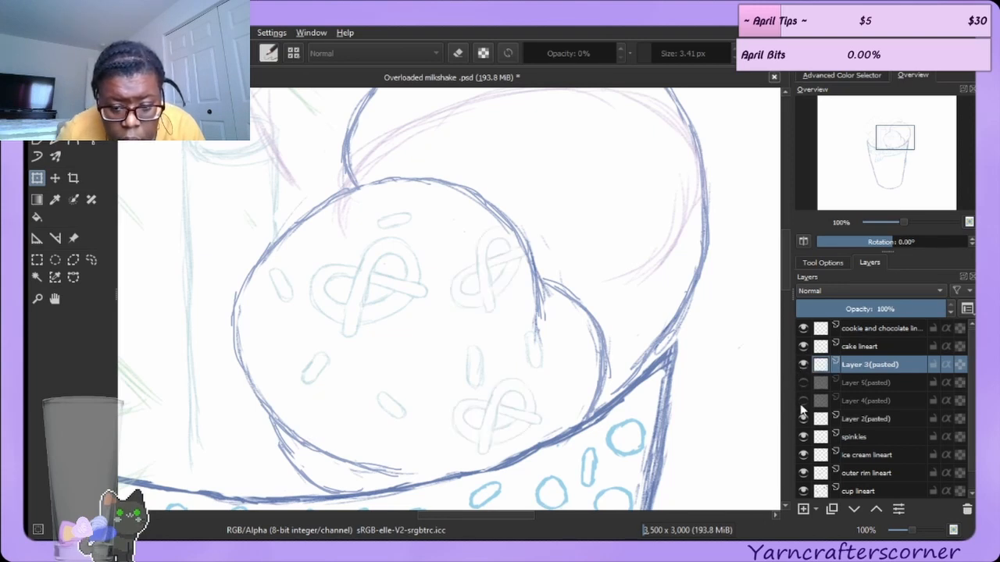
click(802, 399)
click(803, 382)
click(803, 436)
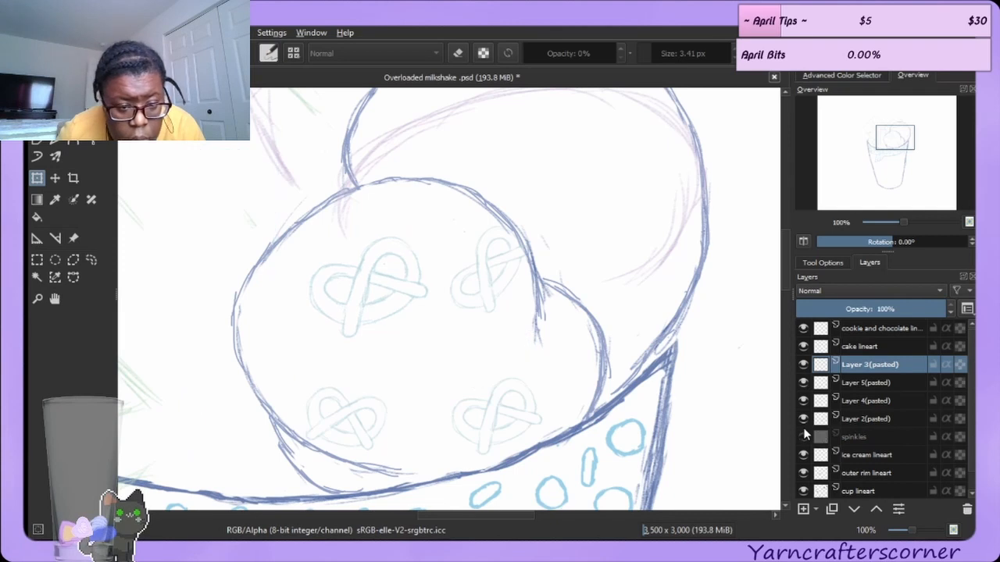
click(803, 437)
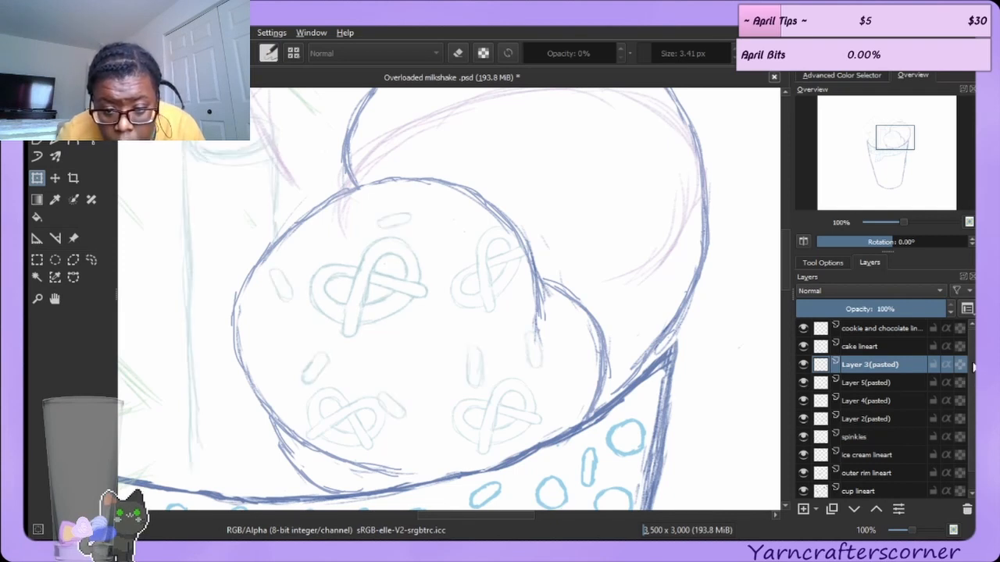
scroll(966, 390, down, 1)
scroll(966, 375, up, 1)
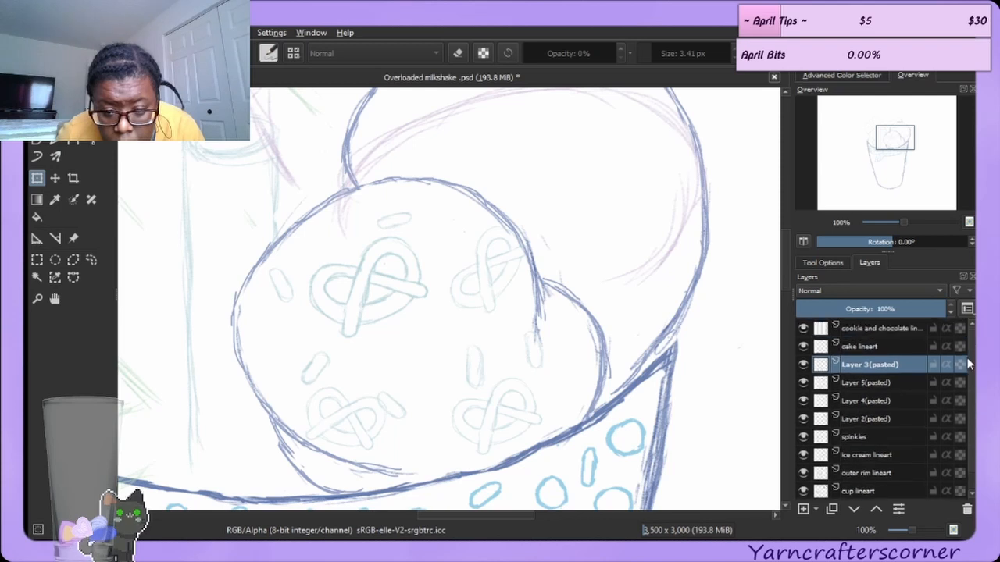
Merge the four pasted pretzel layers down into one layer.
click(849, 439)
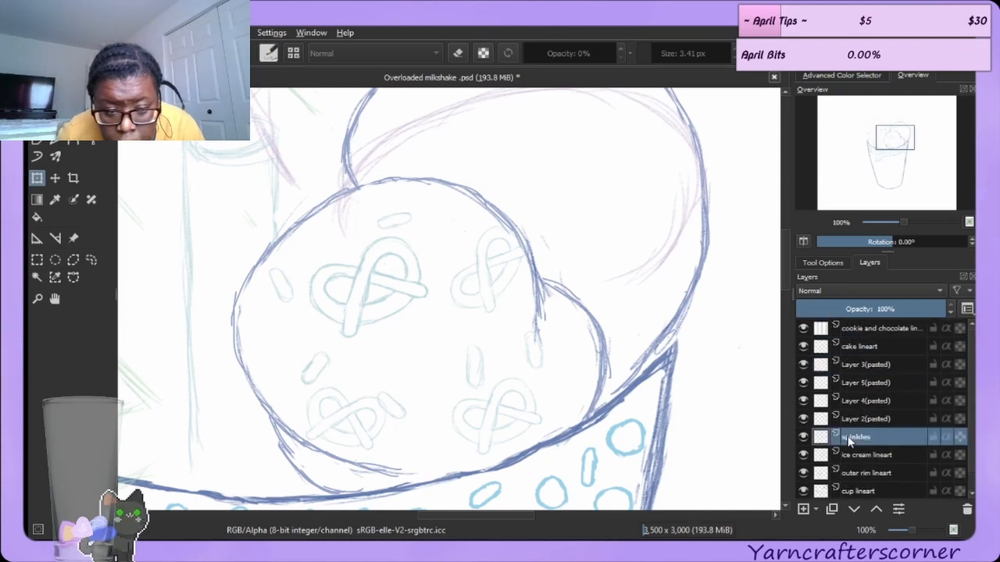
click(36, 178)
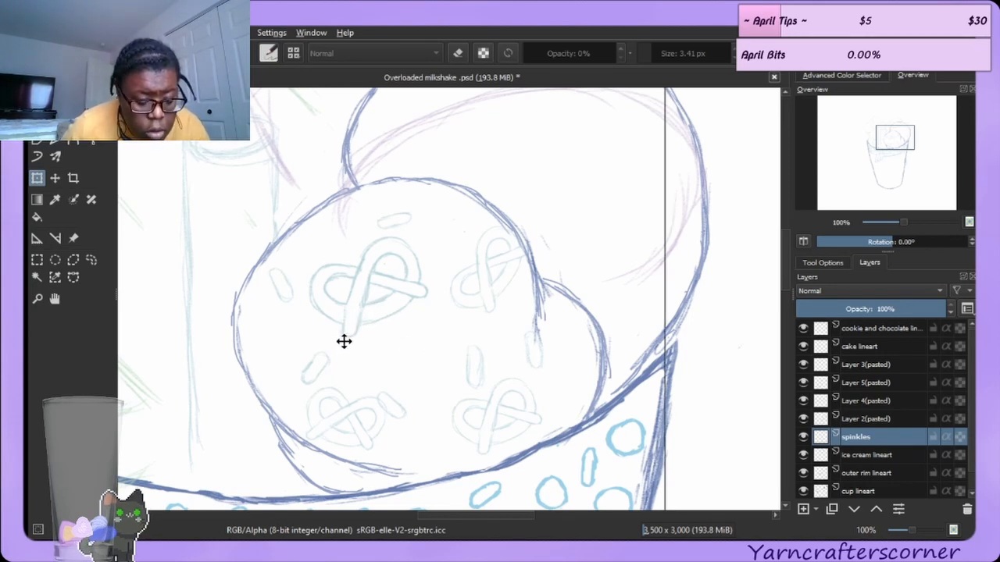
click(844, 419)
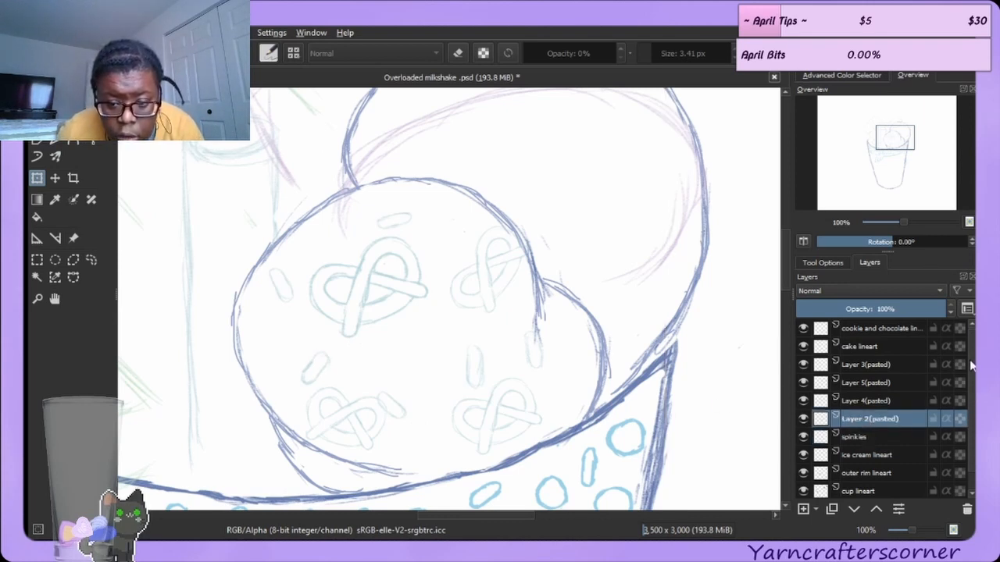
scroll(971, 365, down, 1)
scroll(968, 390, up, 1)
scroll(966, 418, down, 1)
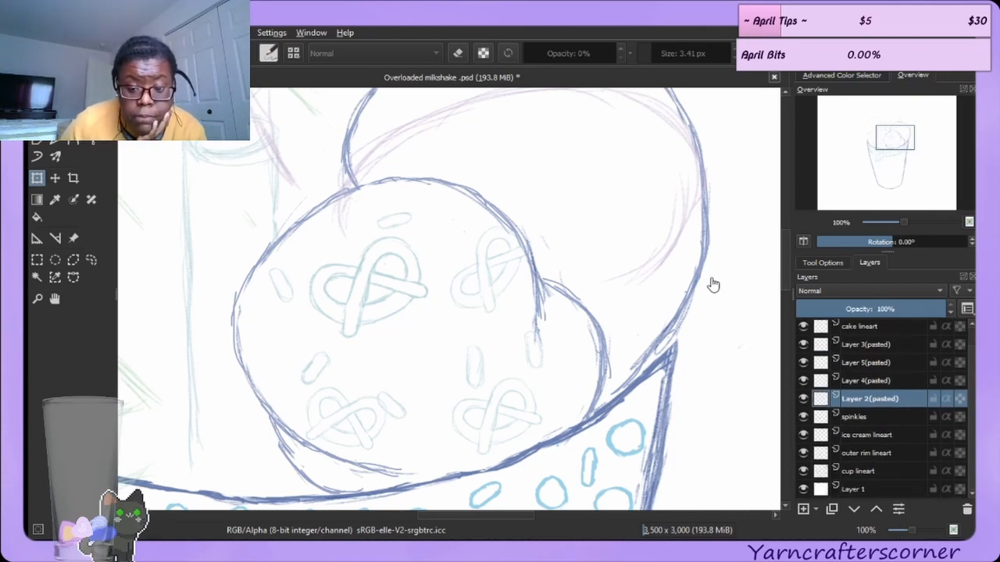
click(890, 347)
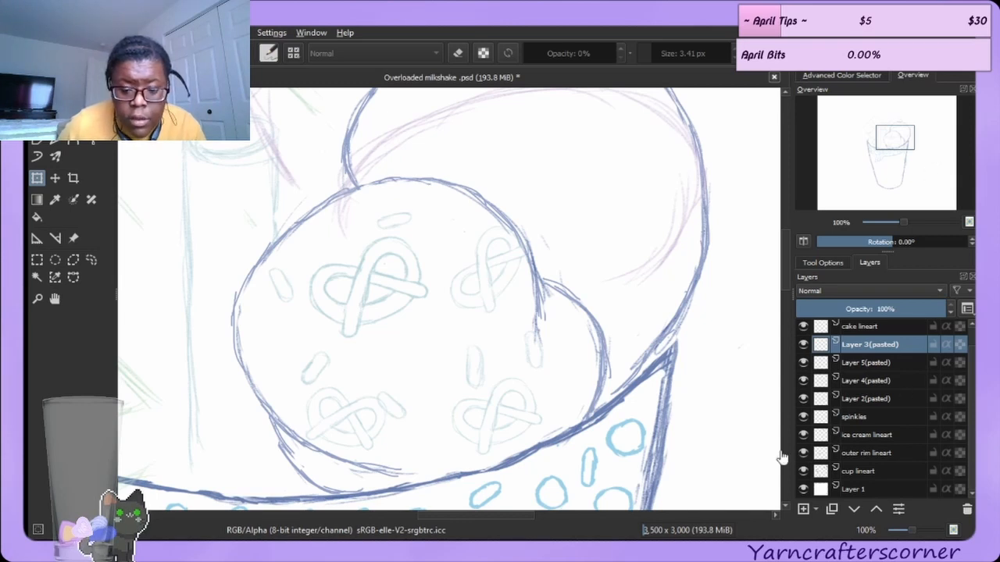
click(880, 361)
click(878, 344)
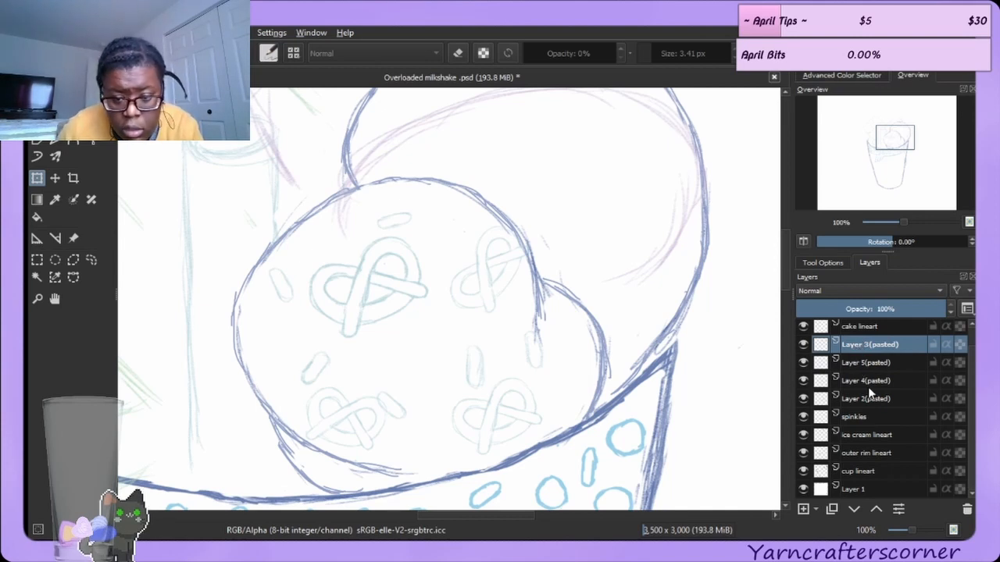
key(ctrl+e)
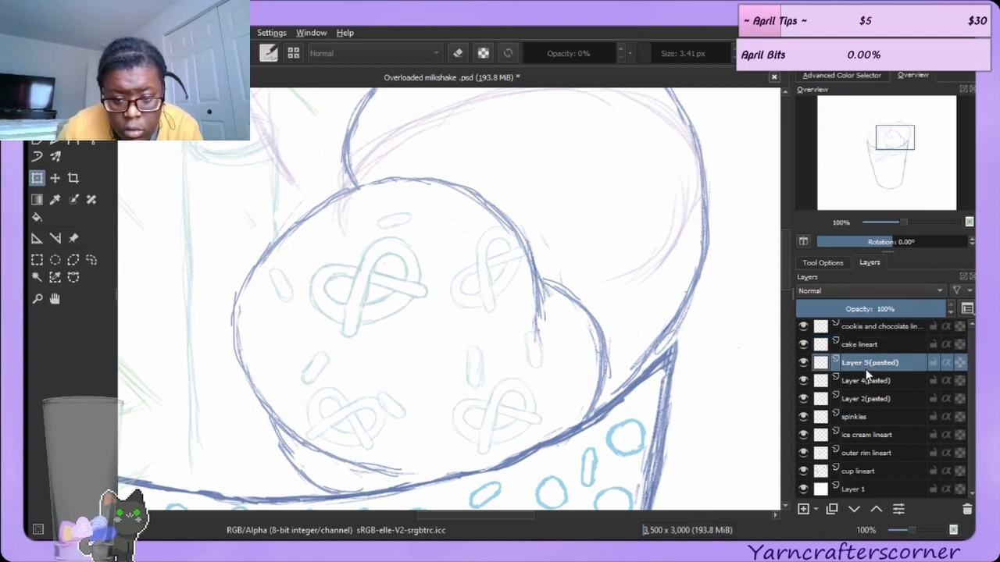
key(ctrl+e)
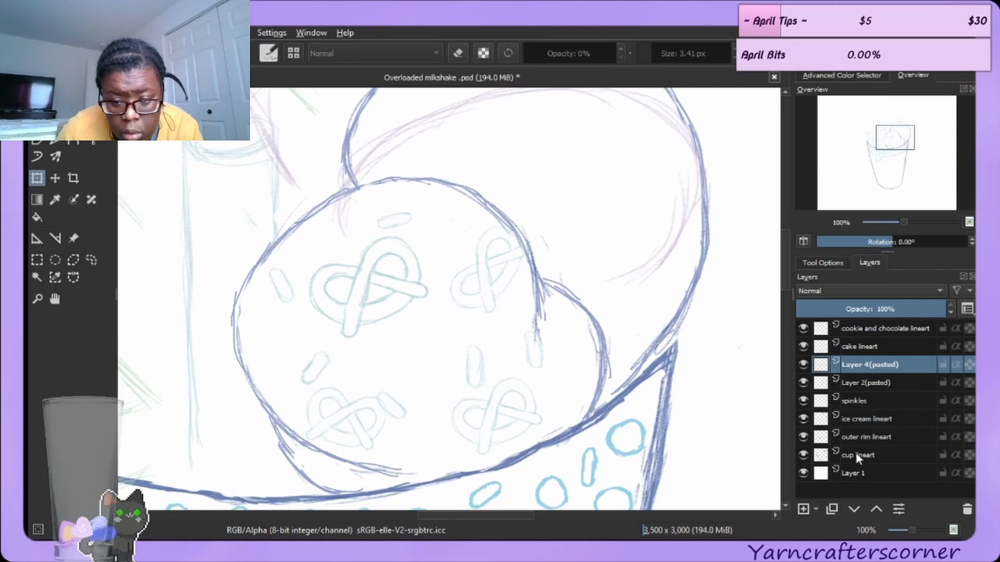
key(ctrl+e)
click(804, 364)
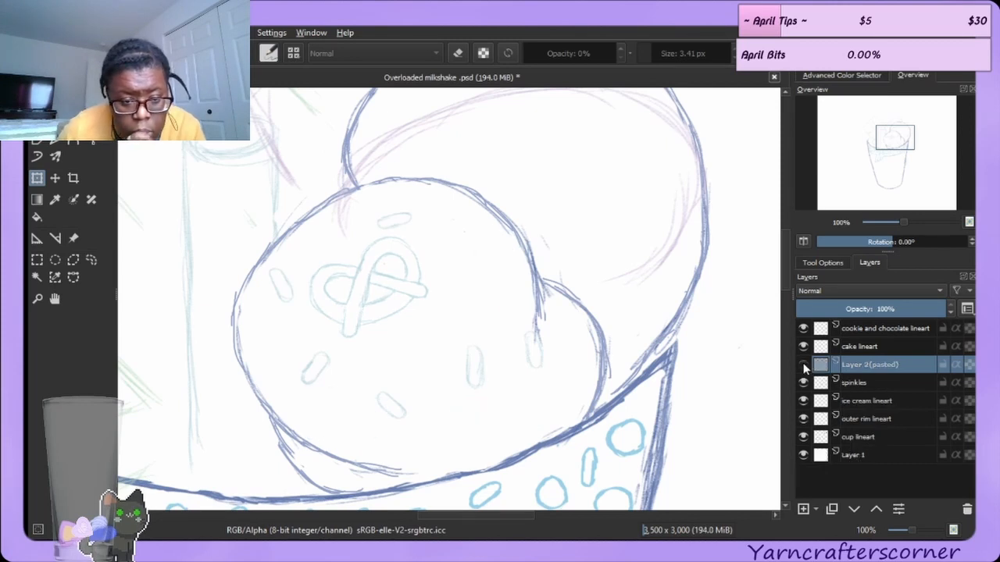
Undo the pretzel layer merges.
click(803, 365)
click(803, 366)
click(802, 367)
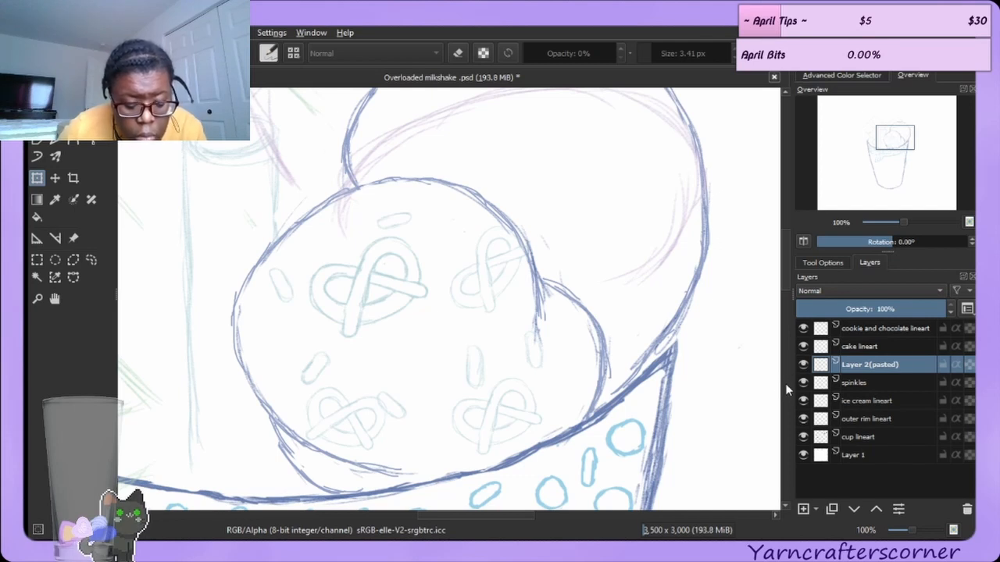
key(ctrl+v)
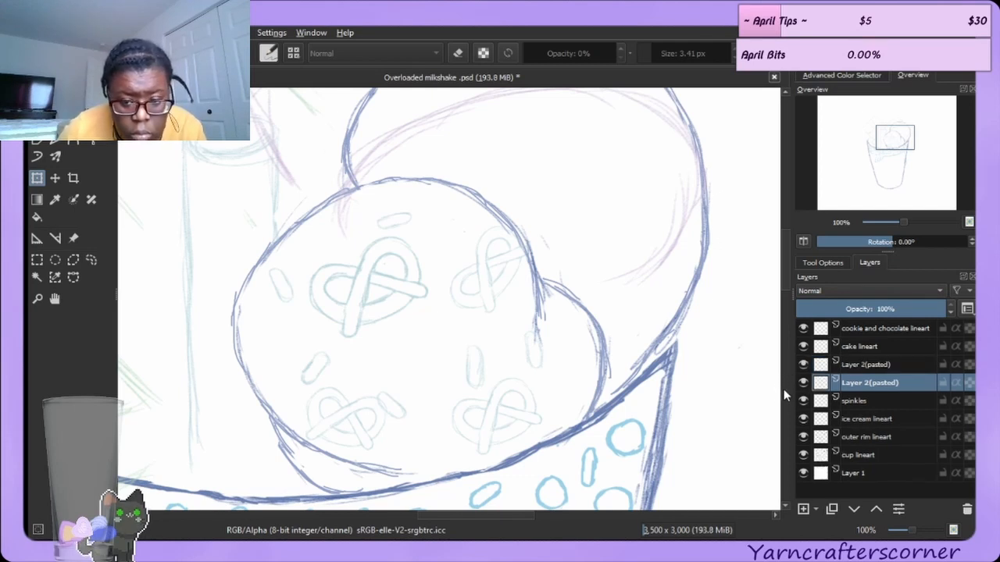
key(ctrl+v)
key(ctrl+v)
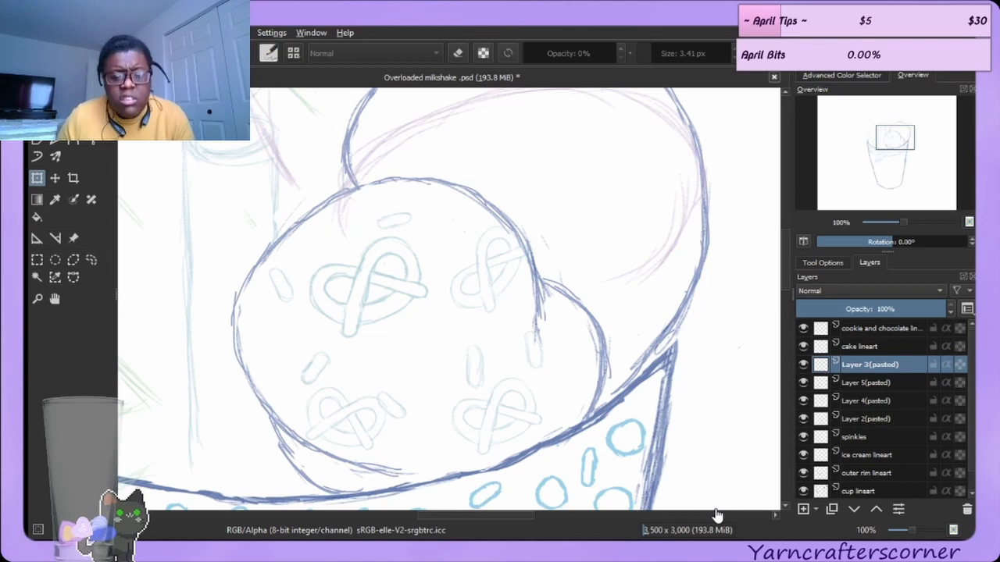
Move one pasted pretzel copy onto the back scoop beside the front scoop's right edge and shrink it slightly.
click(803, 418)
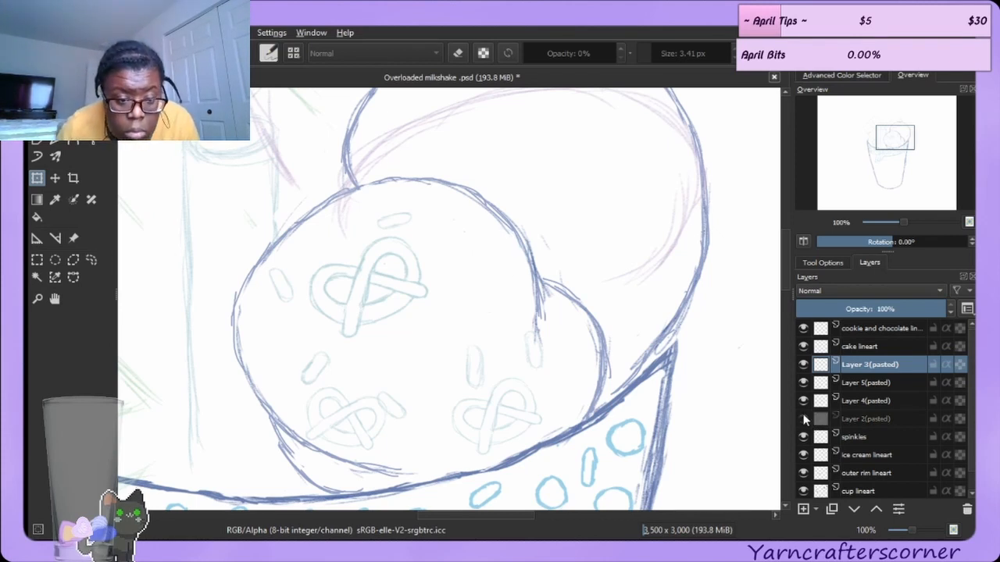
click(804, 400)
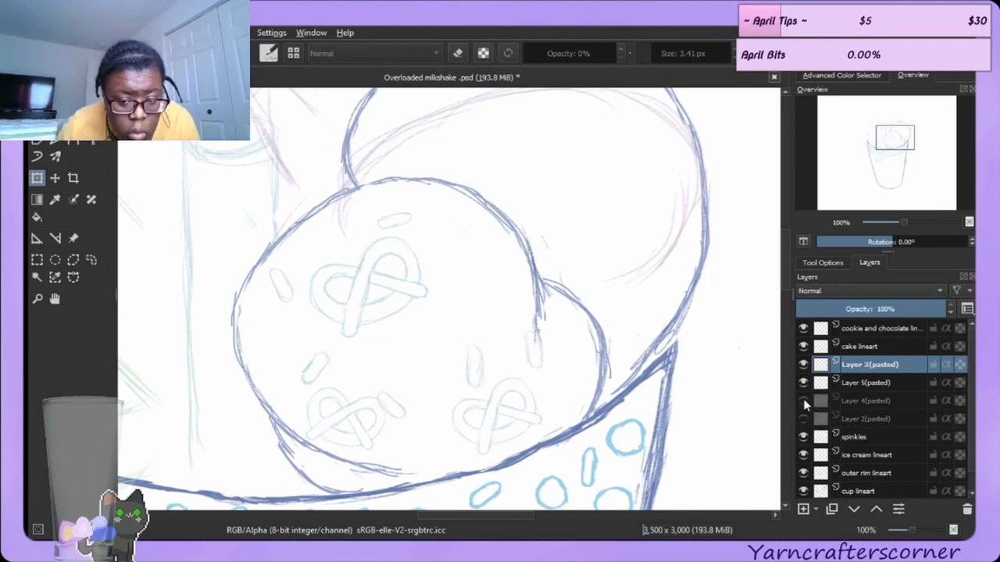
click(804, 401)
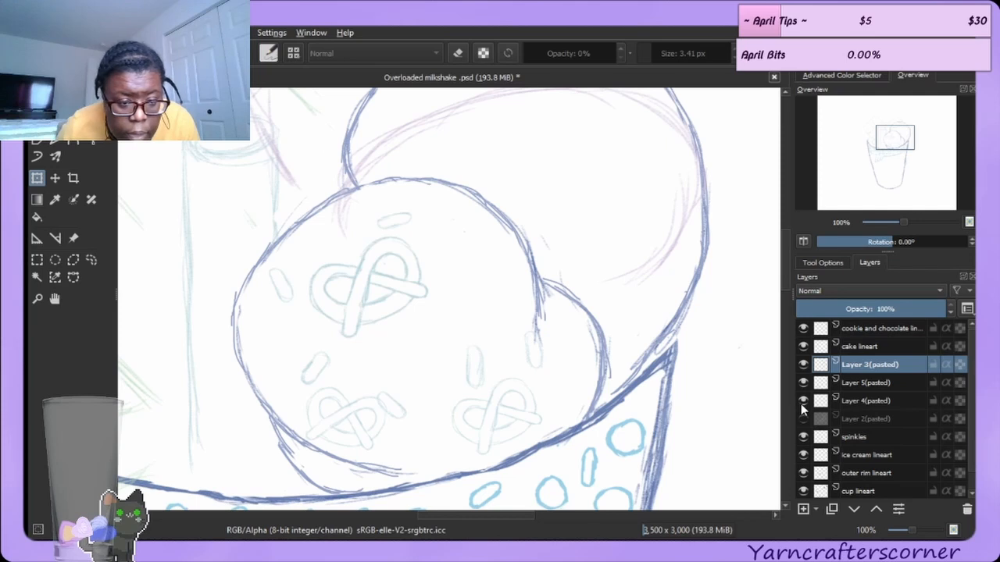
click(865, 400)
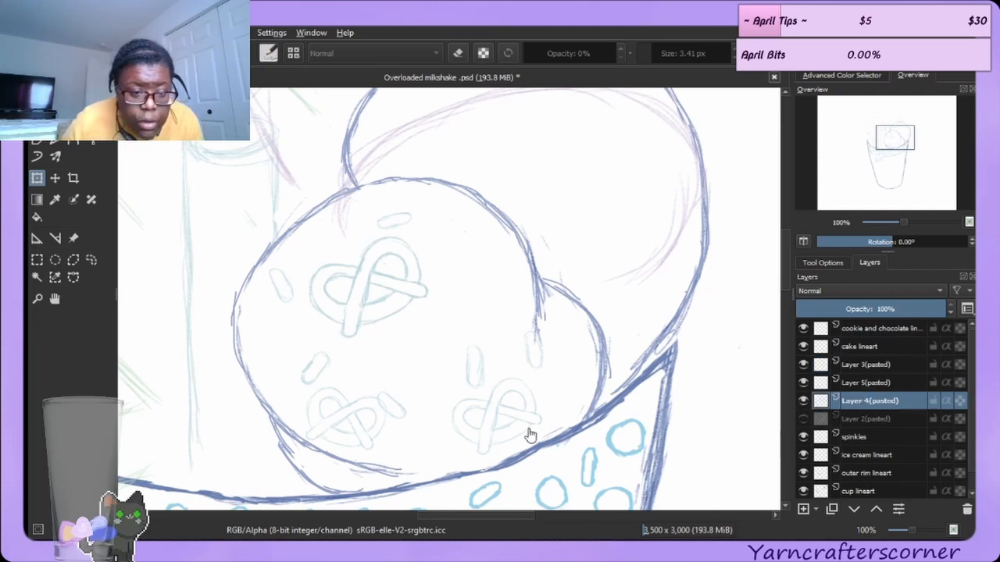
click(394, 290)
mouse_move(391, 296)
mouse_down()
mouse_move(600, 324)
mouse_move(693, 289)
mouse_move(686, 296)
mouse_up()
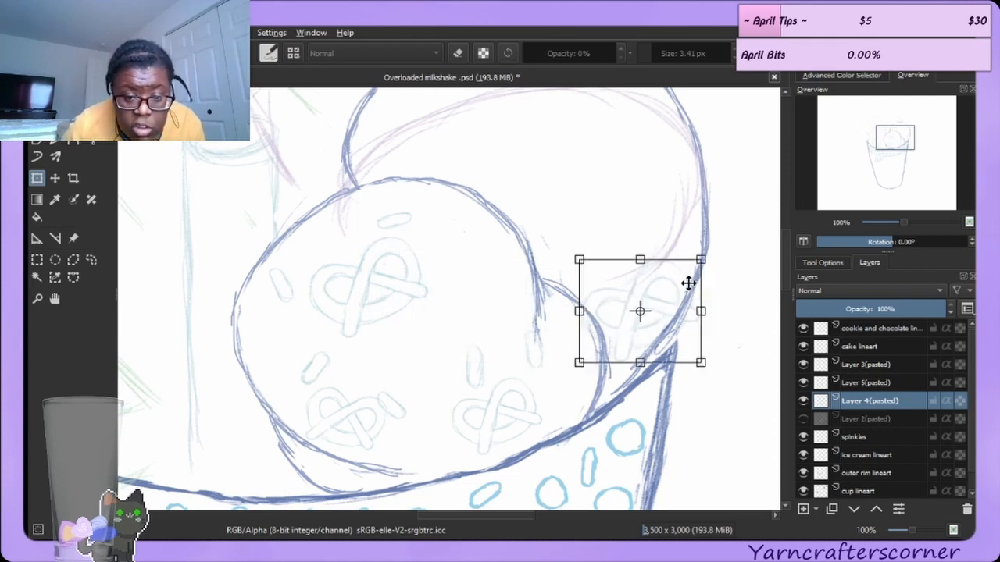
mouse_move(699, 261)
mouse_down()
mouse_move(660, 281)
mouse_move(680, 274)
mouse_up()
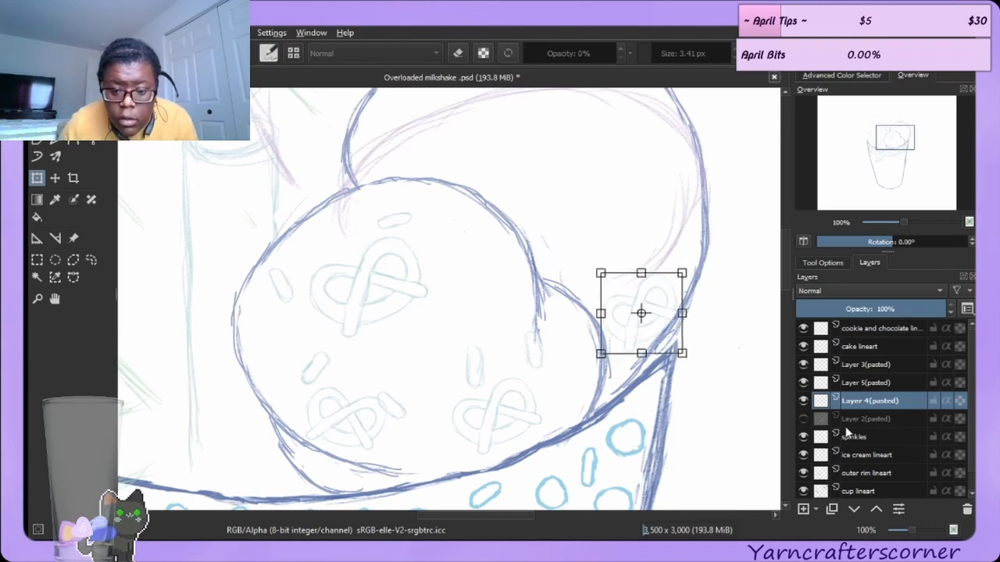
Show the hidden pretzel layer and merge all pasted pretzel layers down into the sprinkles layer.
click(803, 418)
click(865, 365)
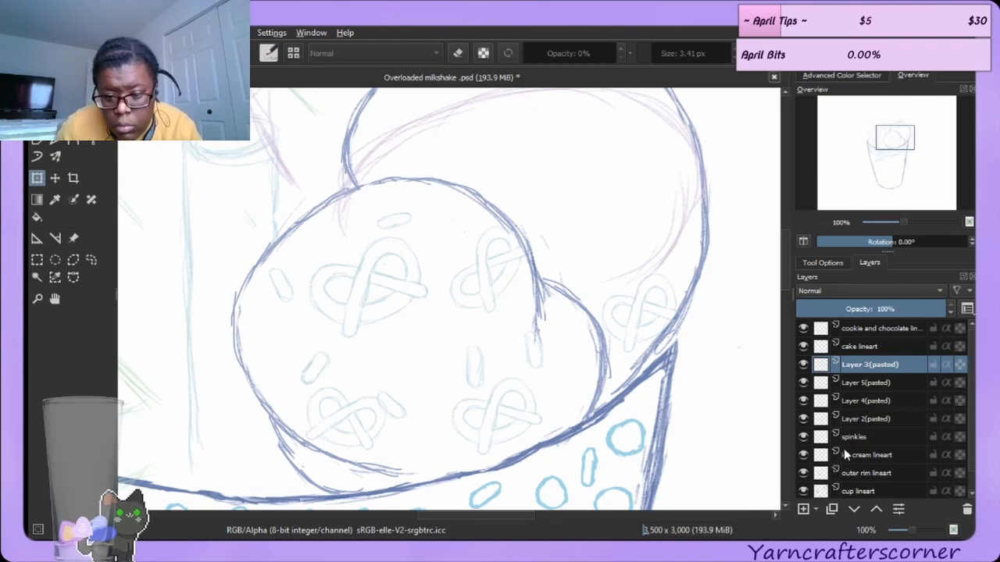
key(ctrl+e)
key(ctrl+e)
key(ctrl+e)
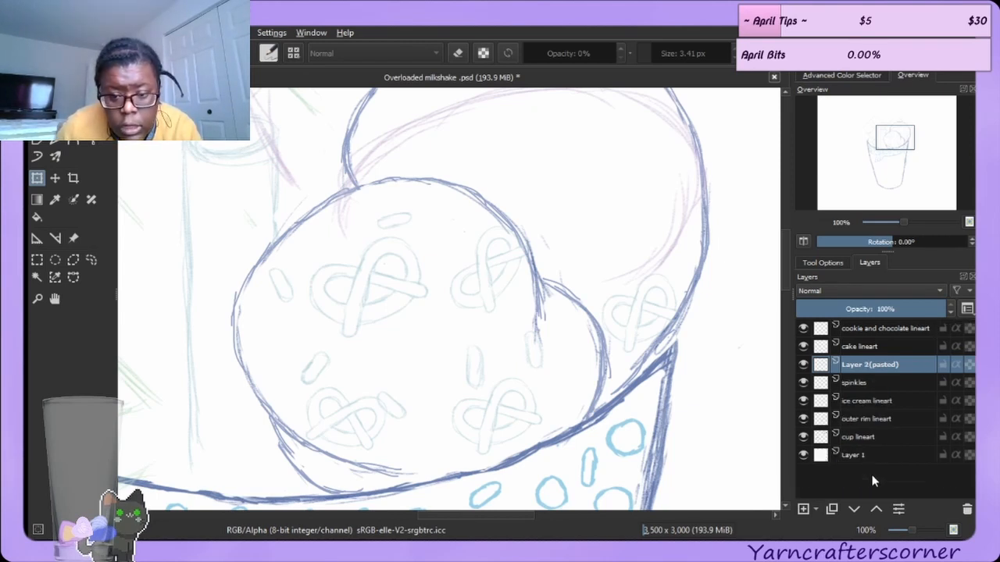
key(ctrl+e)
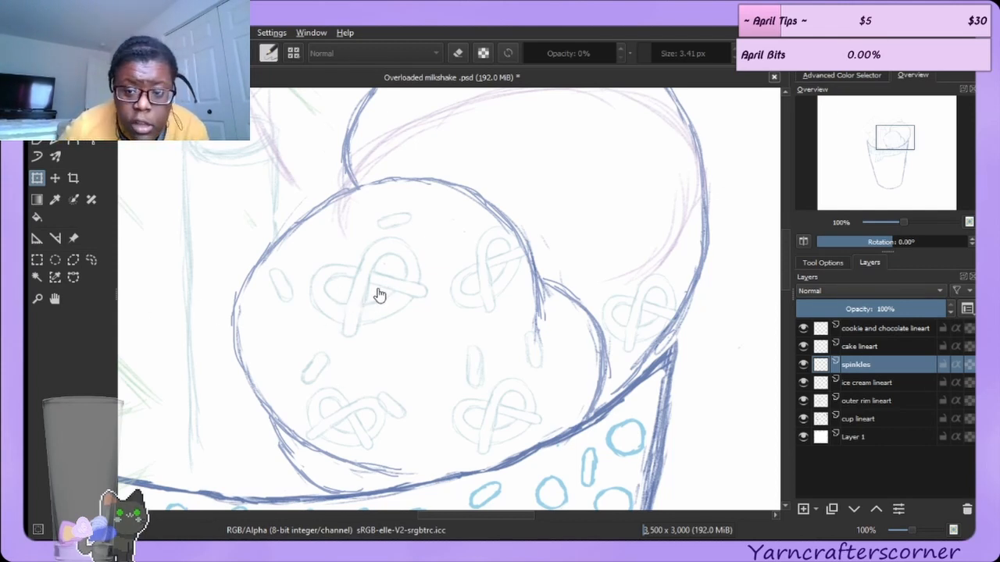
Pick a new brush color in the advanced color selector and lock the sprinkles layer's alpha.
click(834, 76)
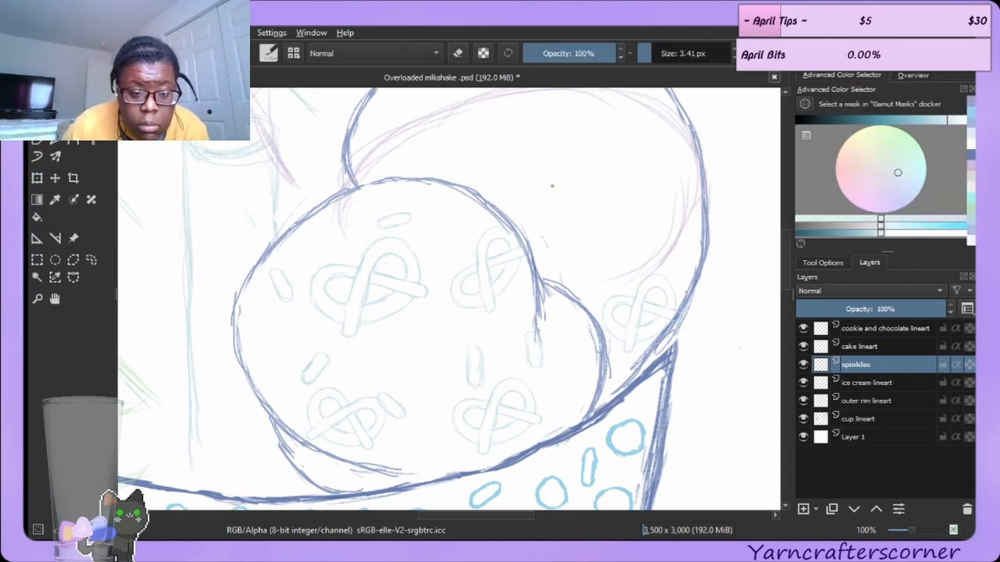
mouse_move(399, 276)
mouse_down()
mouse_move(406, 268)
mouse_move(387, 270)
mouse_move(397, 278)
mouse_up()
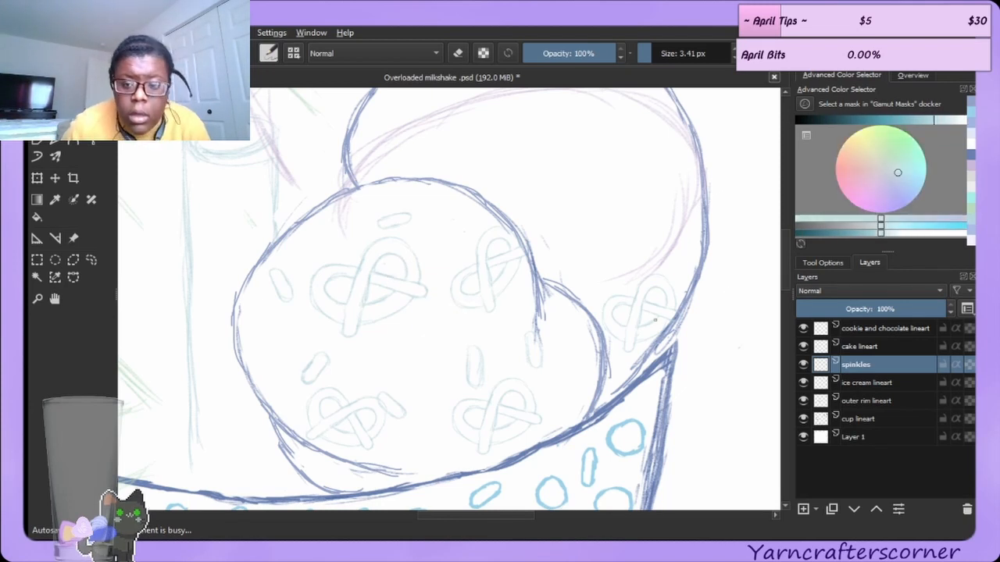
click(908, 123)
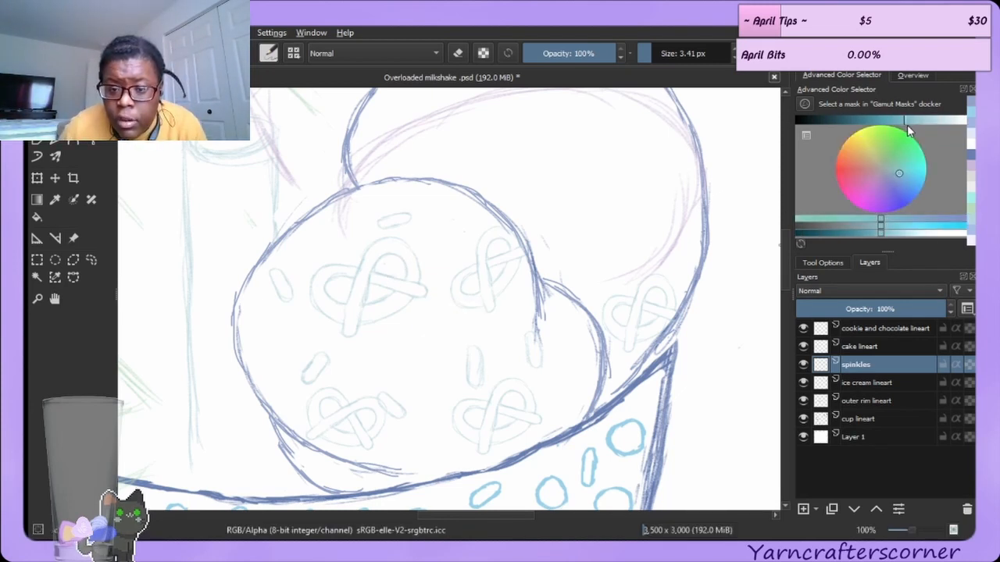
click(907, 131)
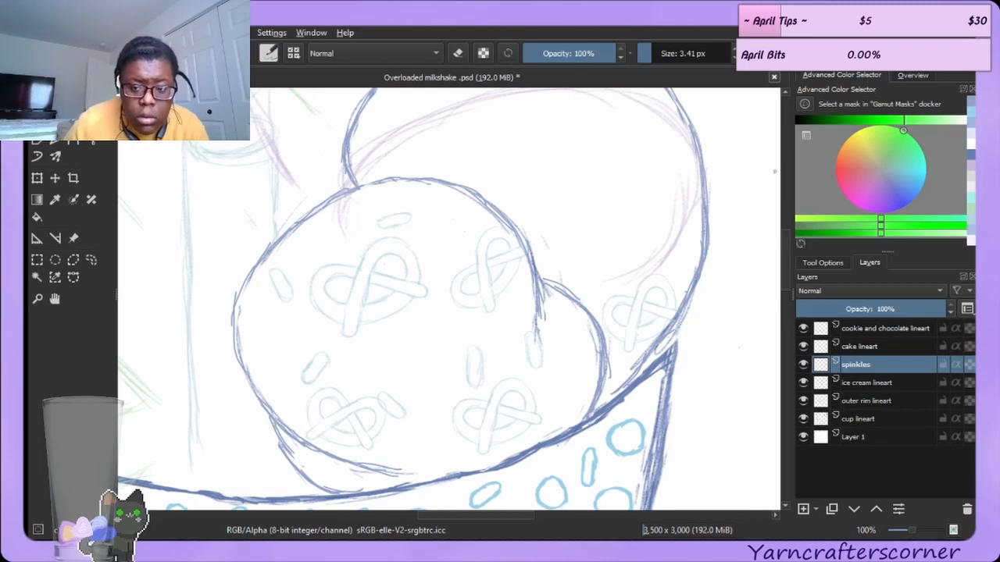
click(969, 103)
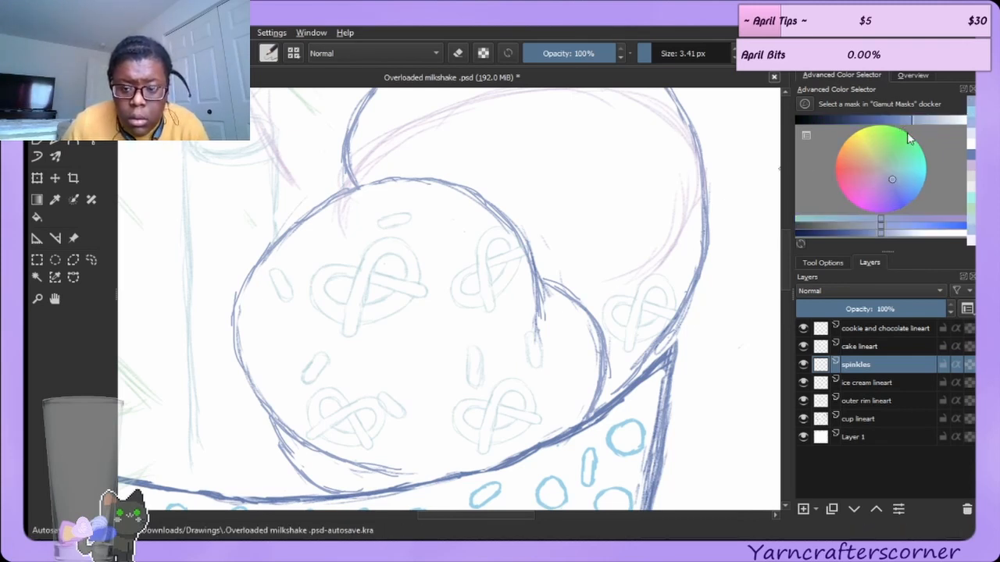
click(899, 121)
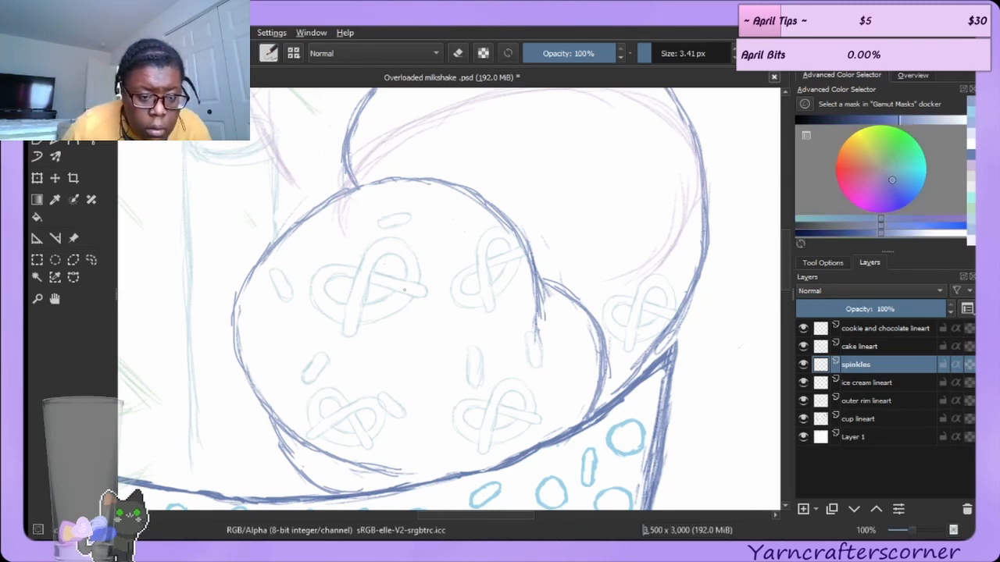
mouse_move(400, 274)
mouse_down()
mouse_move(390, 276)
mouse_move(396, 270)
mouse_up()
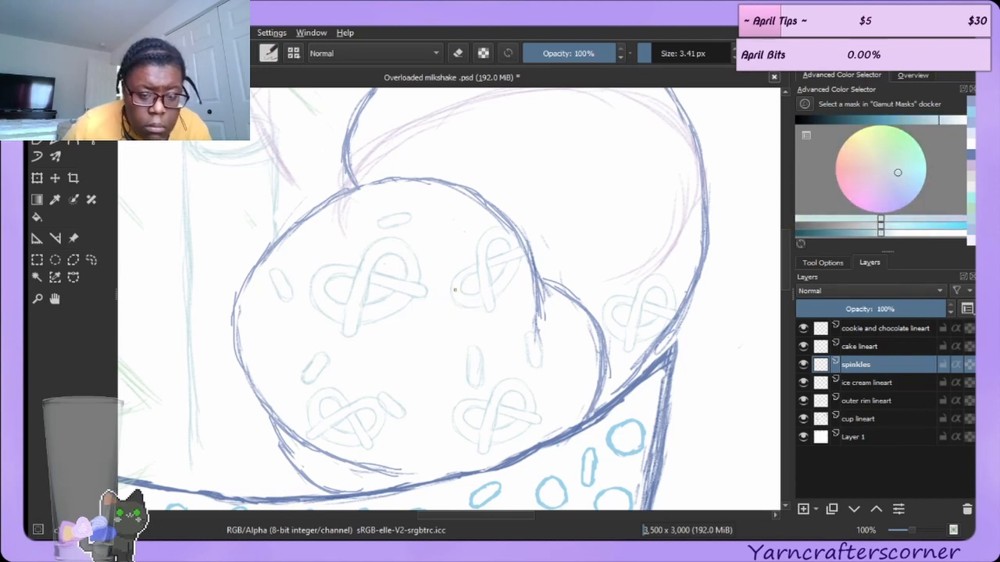
click(888, 121)
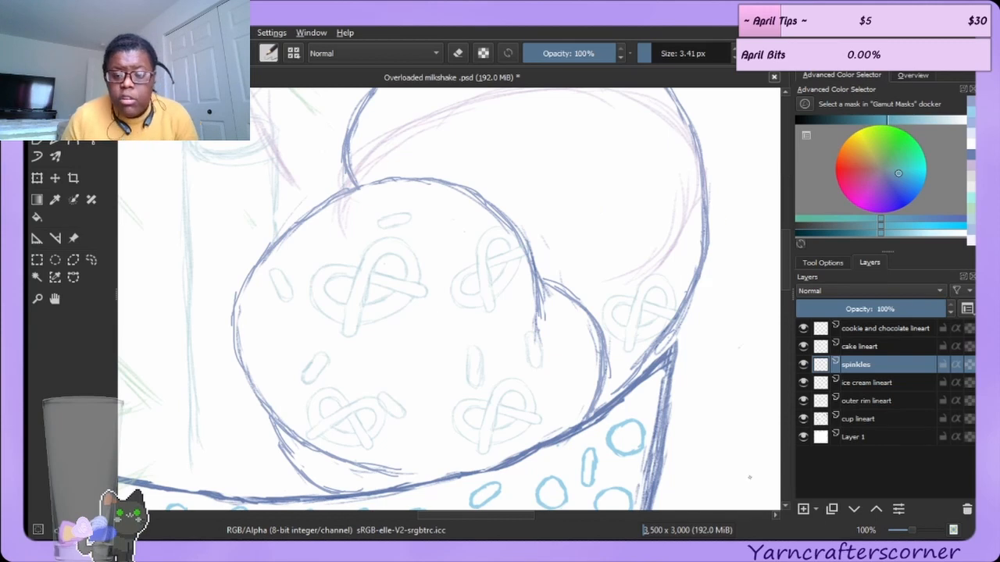
click(969, 364)
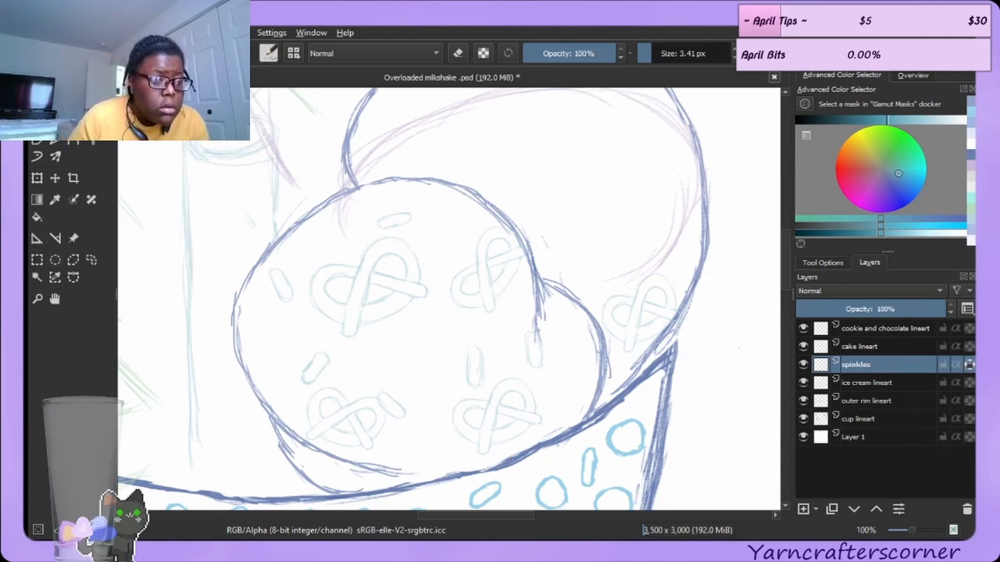
Pick a thin sketch brush and retrace the pretzel at the back scoop's right edge in darker teal.
click(90, 76)
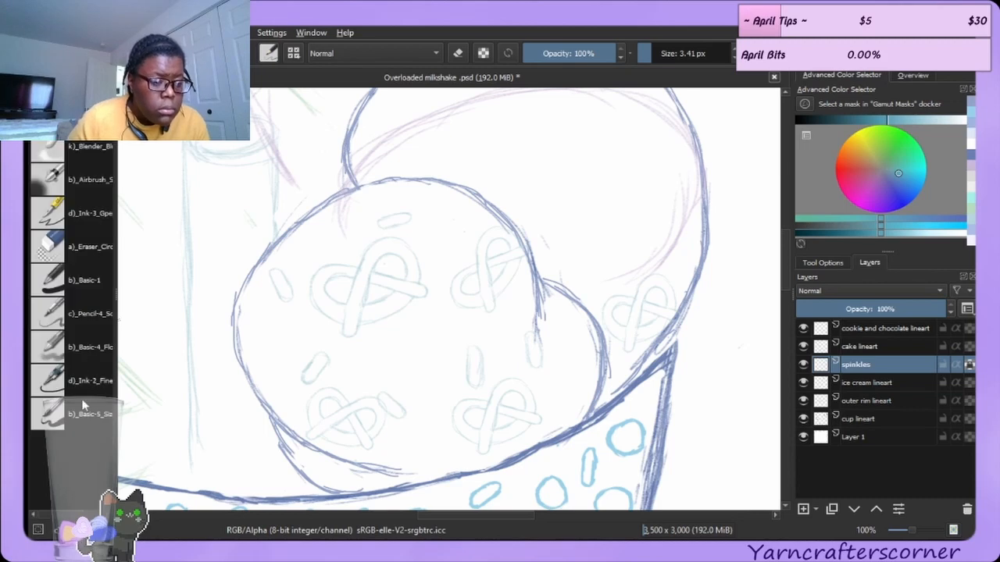
click(83, 405)
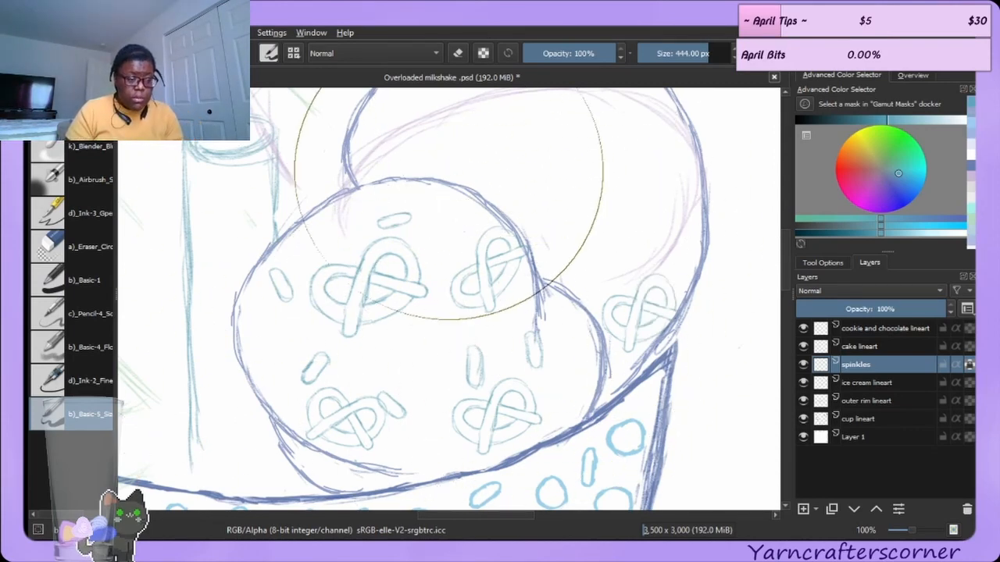
key(bracketleft)
key(bracketleft)
key(bracketleft)
key(bracketleft)
key(bracketleft)
key(bracketleft)
key(bracketleft)
key(bracketleft)
key(bracketleft)
key(bracketleft)
key(bracketleft)
key(bracketleft)
key(bracketleft)
key(bracketleft)
key(bracketleft)
key(bracketleft)
key(bracketleft)
key(bracketleft)
key(bracketleft)
key(bracketleft)
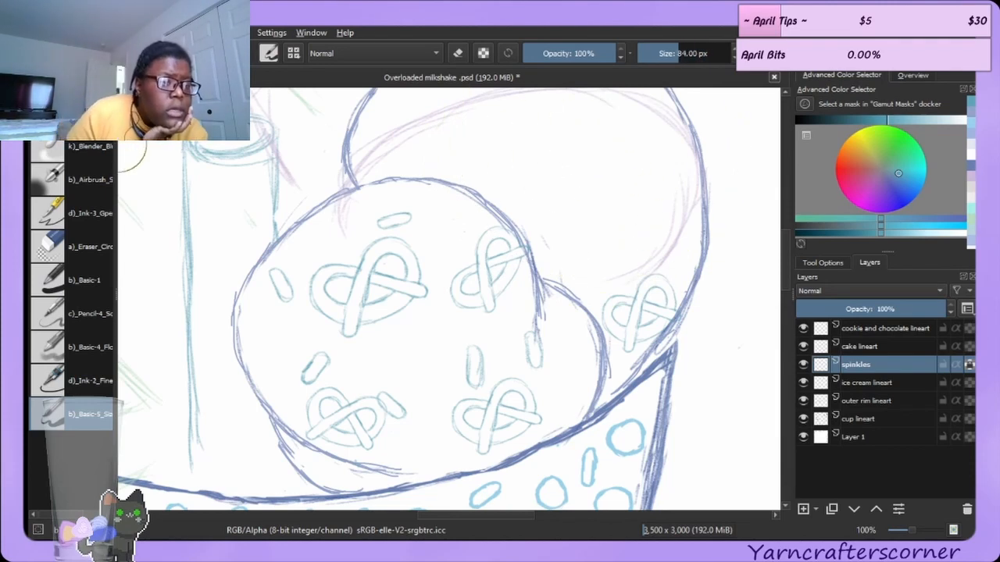
click(78, 113)
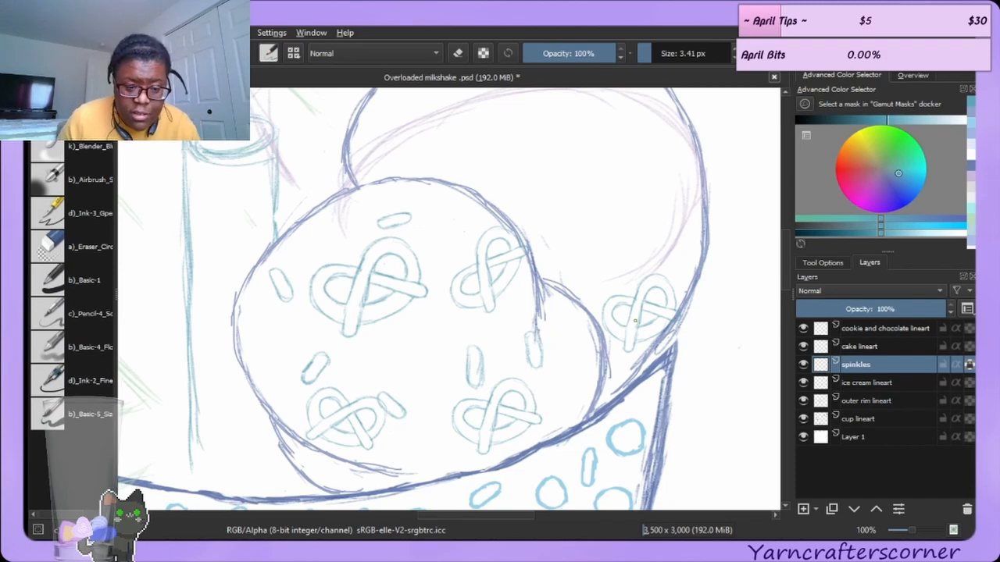
scroll(634, 320, up, 1)
scroll(678, 378, up, 2)
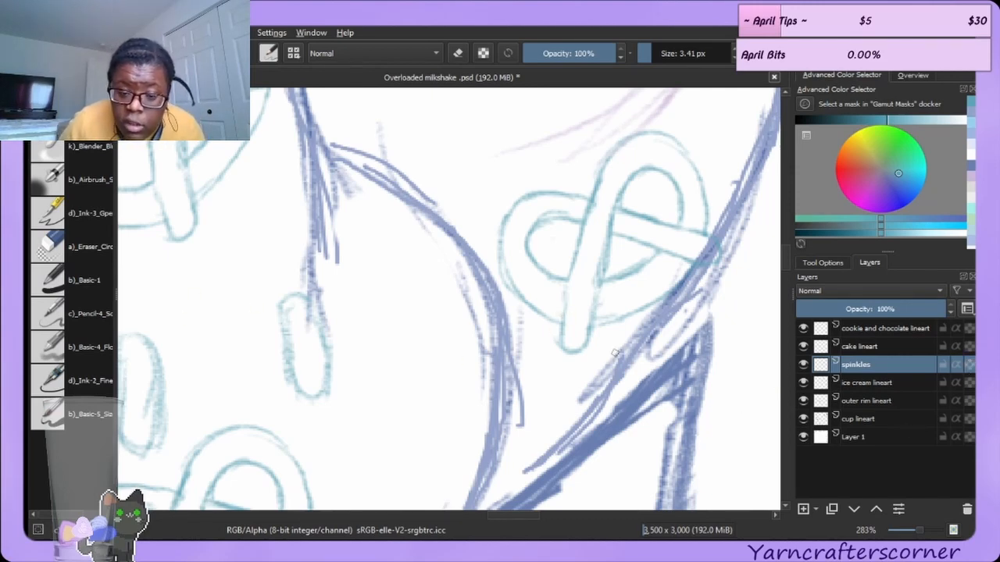
mouse_move(562, 332)
mouse_down()
mouse_move(567, 278)
mouse_move(603, 166)
mouse_move(629, 141)
mouse_move(645, 134)
mouse_move(701, 181)
mouse_move(707, 218)
mouse_move(705, 203)
mouse_move(694, 225)
mouse_up()
mouse_move(564, 313)
mouse_down()
mouse_move(569, 351)
mouse_move(562, 328)
mouse_move(581, 346)
mouse_move(611, 208)
mouse_move(604, 243)
mouse_move(630, 180)
mouse_move(661, 170)
mouse_move(680, 208)
mouse_up()
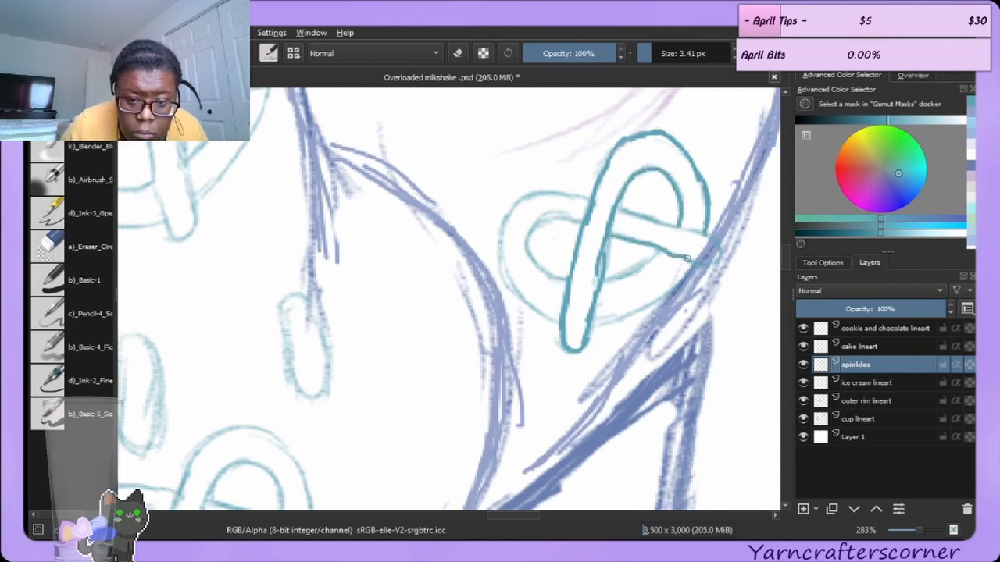
mouse_move(648, 221)
mouse_down()
mouse_move(709, 234)
mouse_move(693, 226)
mouse_move(702, 260)
mouse_up()
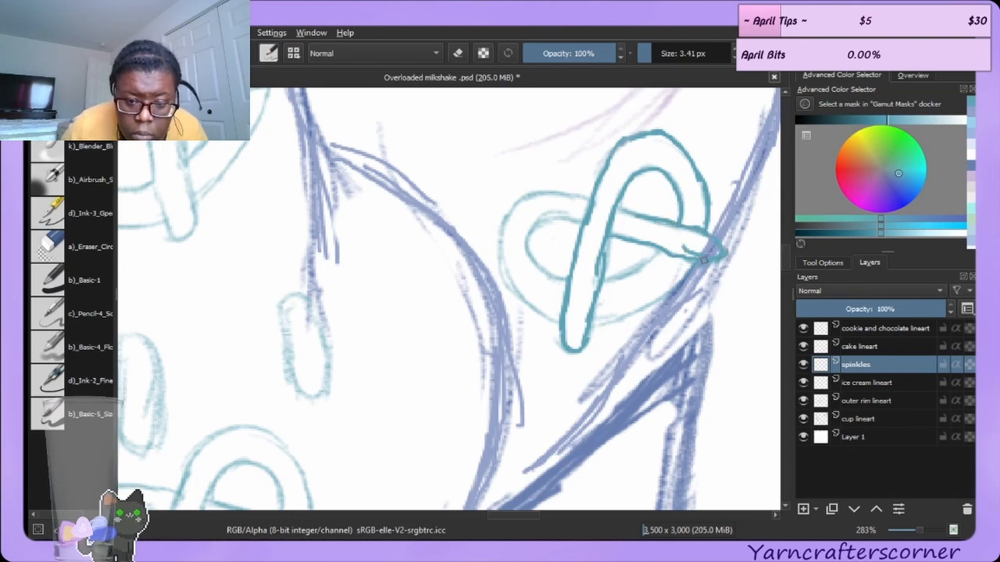
mouse_move(529, 248)
mouse_down()
mouse_move(515, 286)
mouse_move(506, 268)
mouse_move(556, 319)
mouse_up()
mouse_move(509, 279)
mouse_down()
mouse_move(508, 250)
mouse_move(499, 256)
mouse_move(521, 196)
mouse_move(507, 209)
mouse_move(556, 189)
mouse_move(546, 189)
mouse_move(582, 198)
mouse_up()
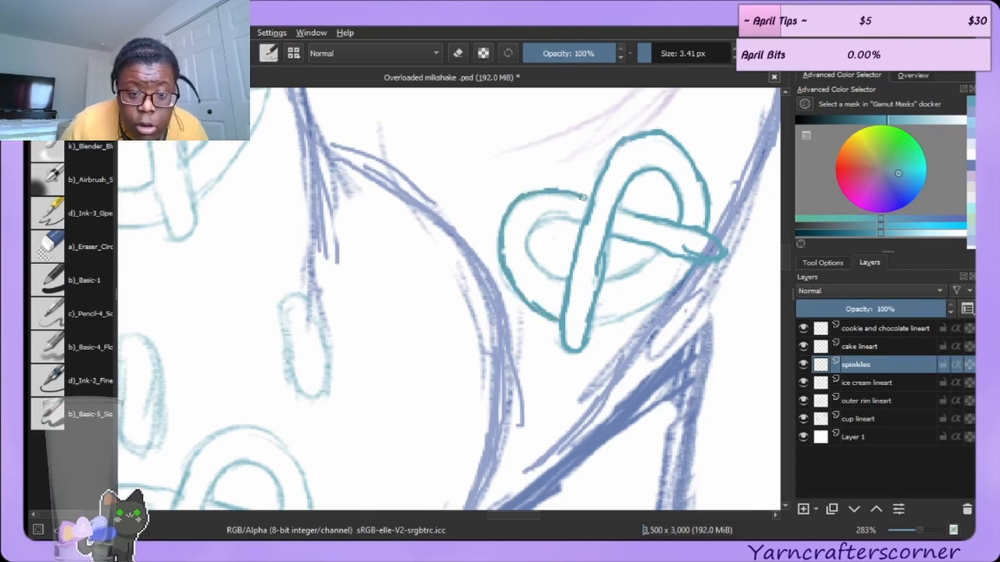
mouse_move(525, 238)
mouse_down()
mouse_move(536, 265)
mouse_move(579, 276)
mouse_move(545, 270)
mouse_move(526, 232)
mouse_move(530, 246)
mouse_move(556, 211)
mouse_move(531, 226)
mouse_move(574, 219)
mouse_up()
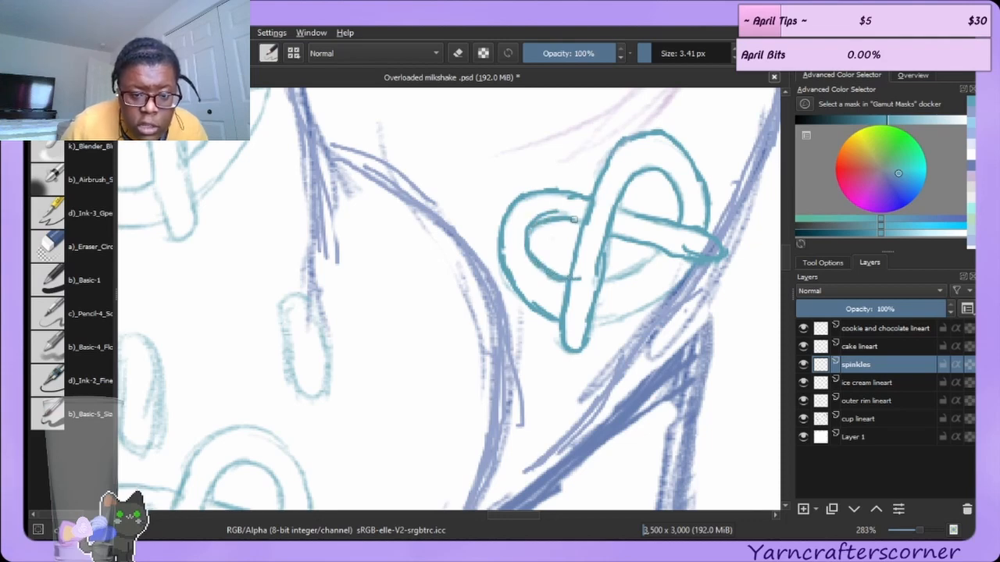
Shrink the eraser to 7 px and draw the pretzel's crossing strands, undoing the last stroke.
click(92, 247)
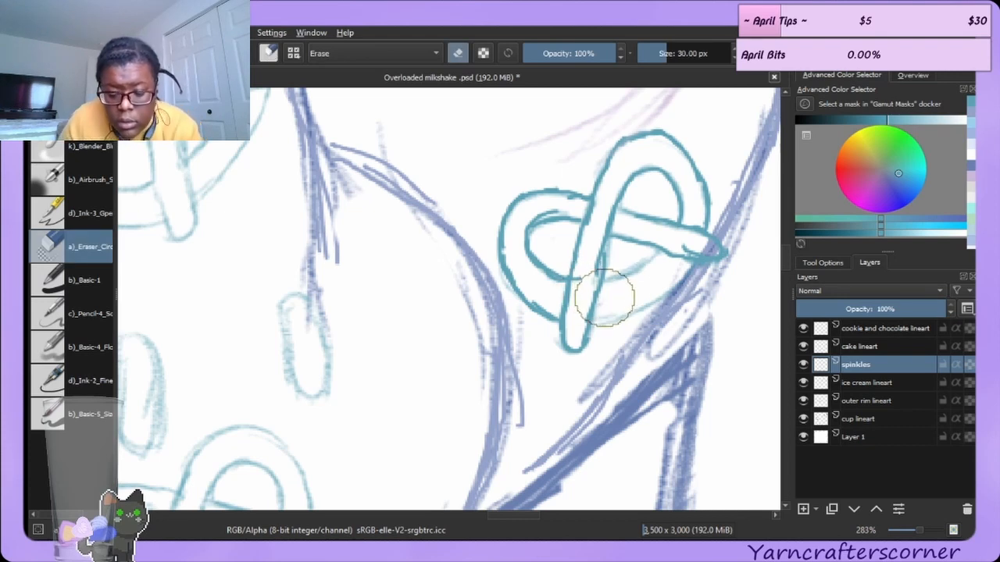
key(bracketleft)
key(bracketleft)
key(bracketleft)
key(bracketleft)
key(bracketleft)
key(bracketleft)
key(bracketleft)
key(bracketleft)
key(bracketleft)
key(bracketleft)
key(bracketleft)
key(bracketleft)
key(bracketleft)
key(bracketleft)
key(bracketleft)
key(bracketleft)
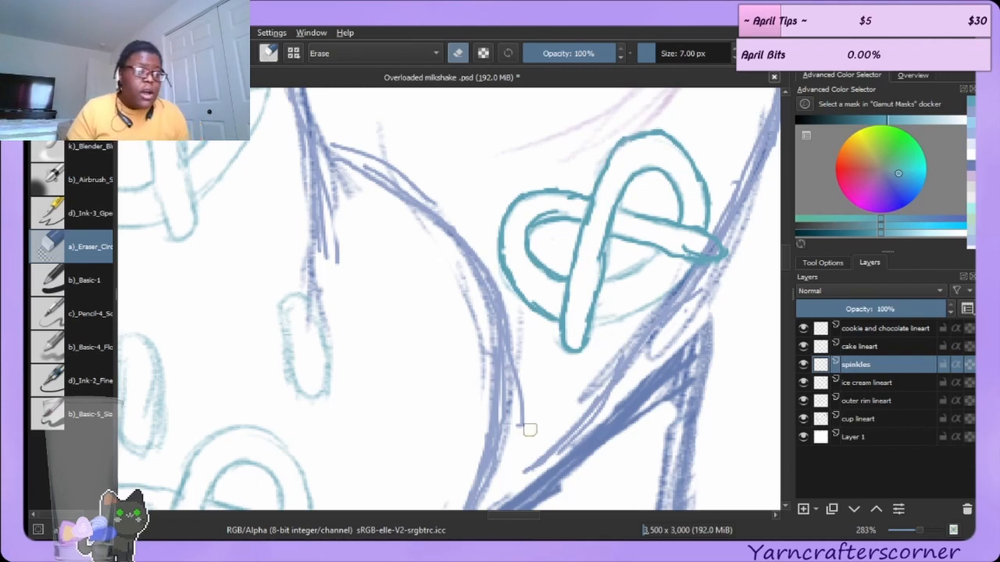
key(e)
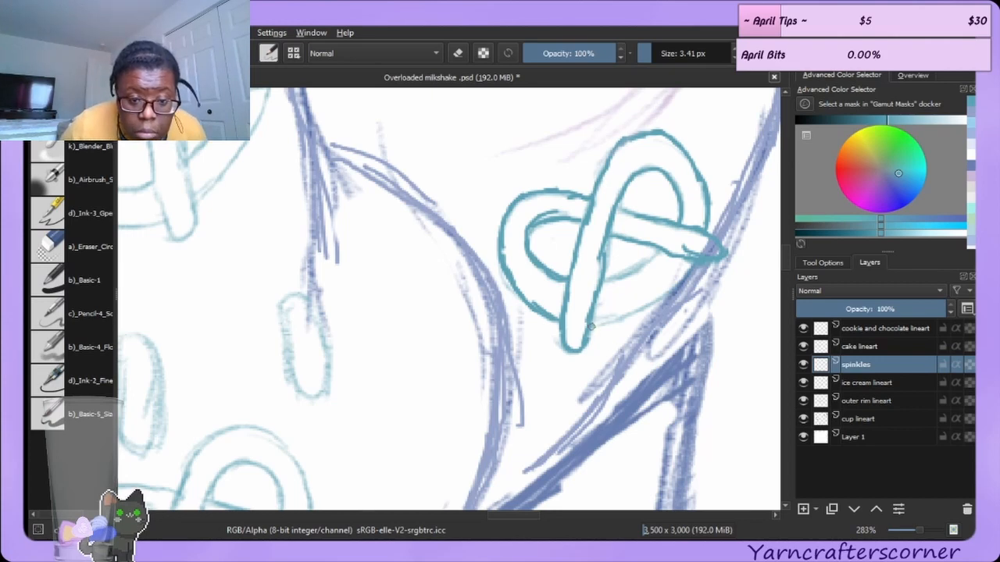
drag(591, 327, 681, 283)
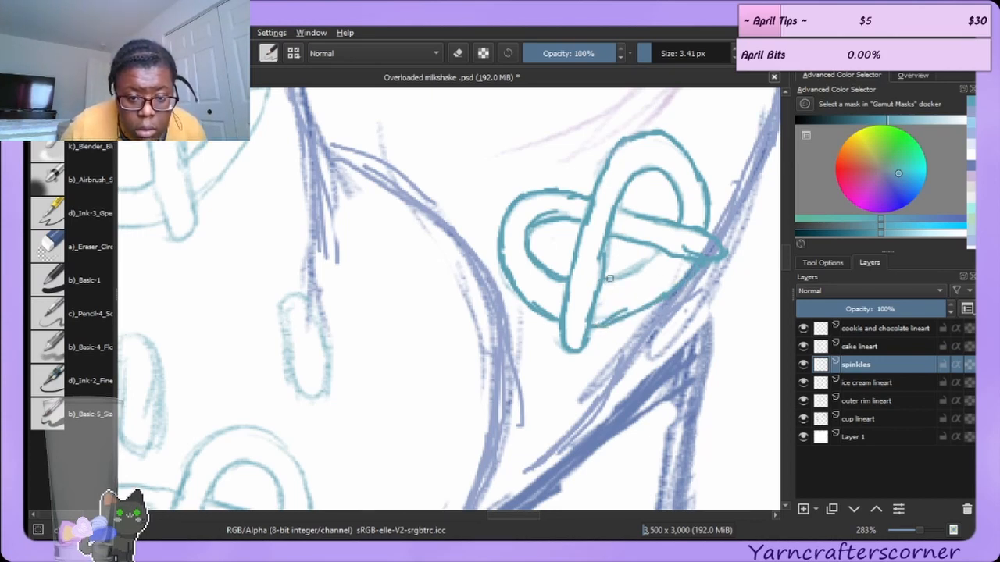
drag(609, 279, 664, 251)
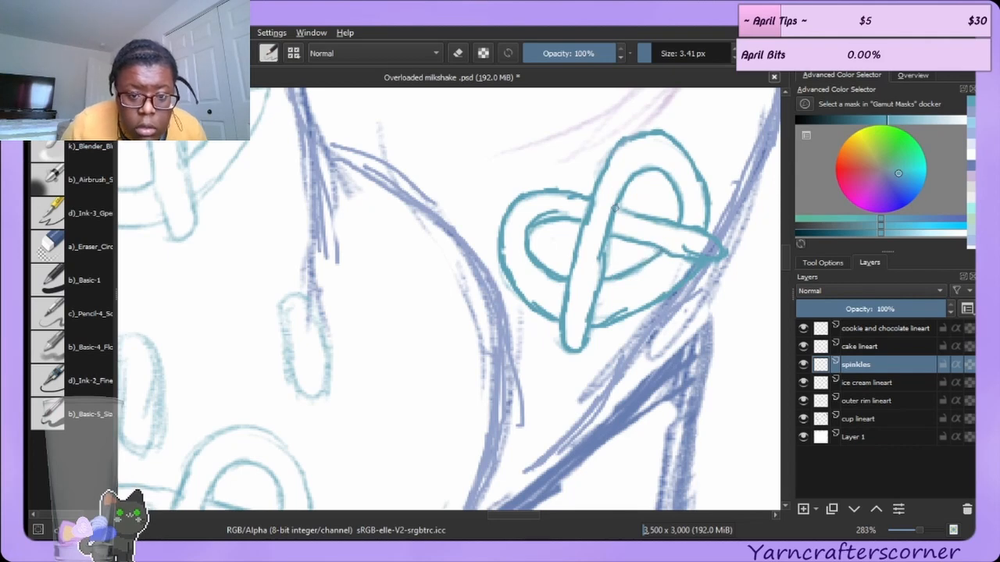
drag(615, 208, 652, 224)
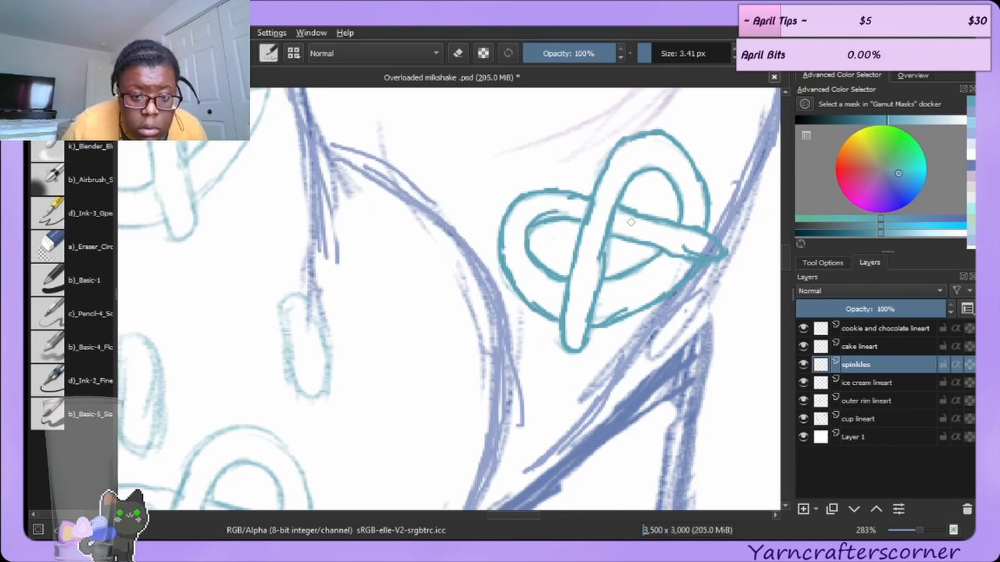
key(ctrl+z)
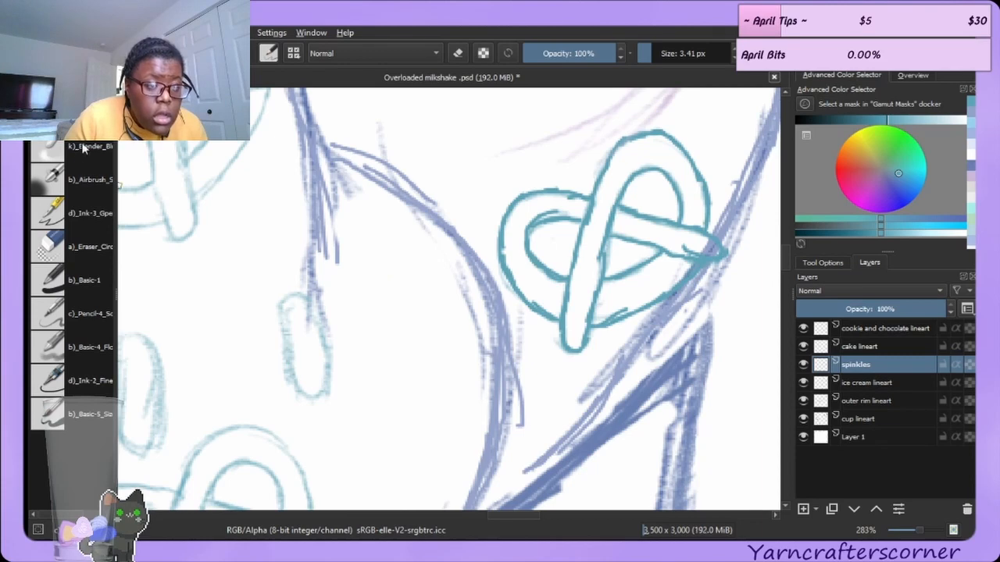
Erase overlapping lines at the pretzel's crossing and redraw the crossing strands cleanly.
click(78, 246)
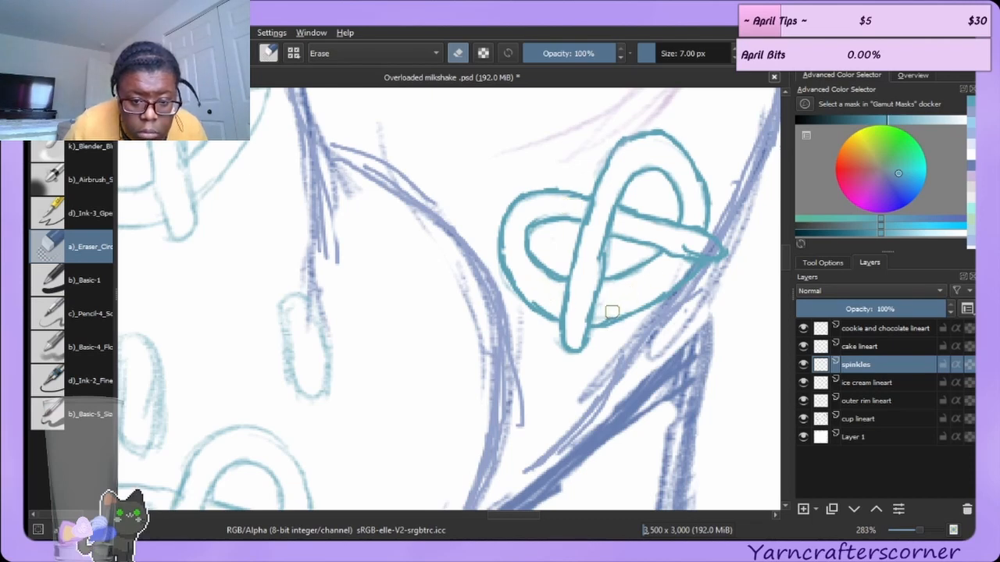
drag(576, 311, 577, 305)
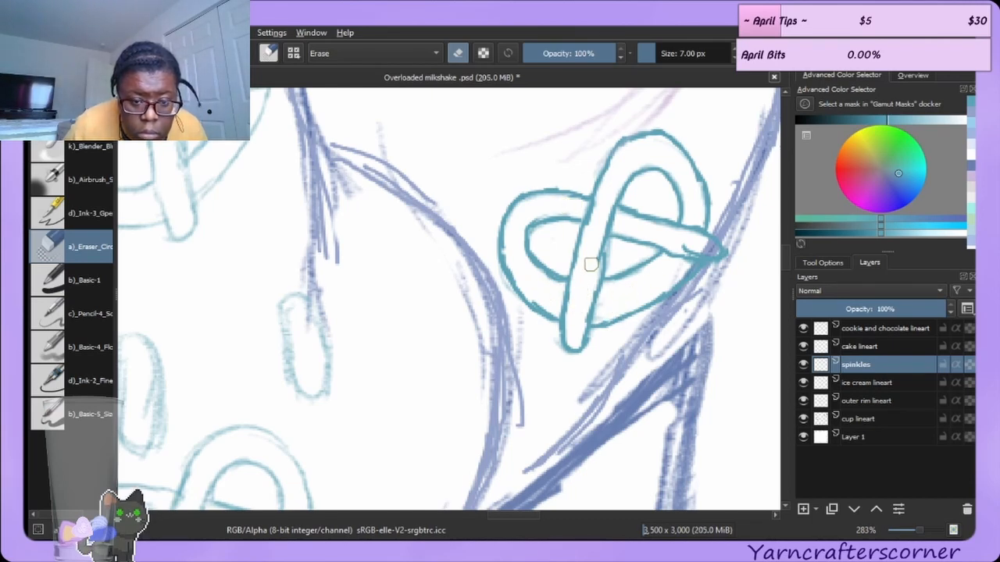
drag(589, 270, 606, 216)
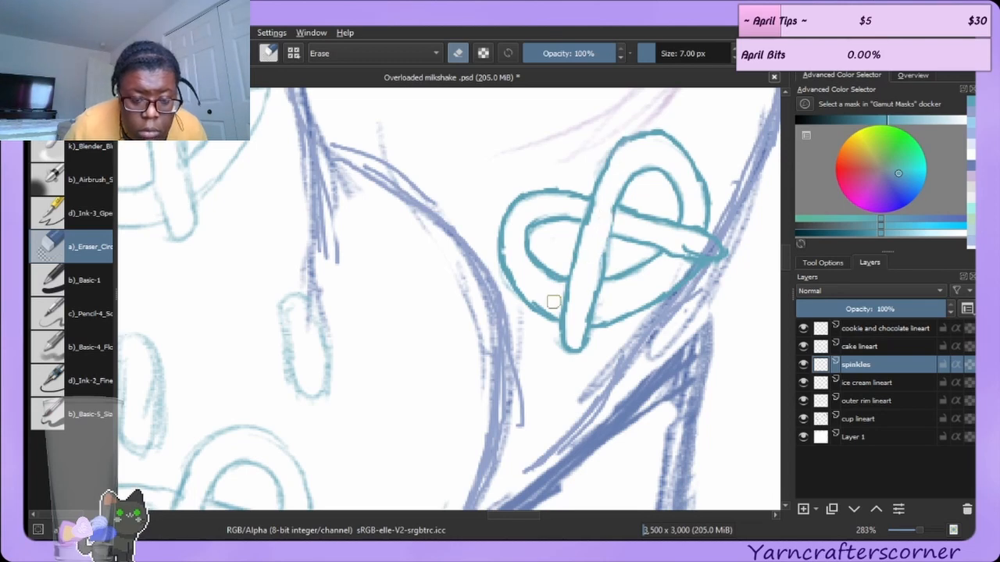
key(e)
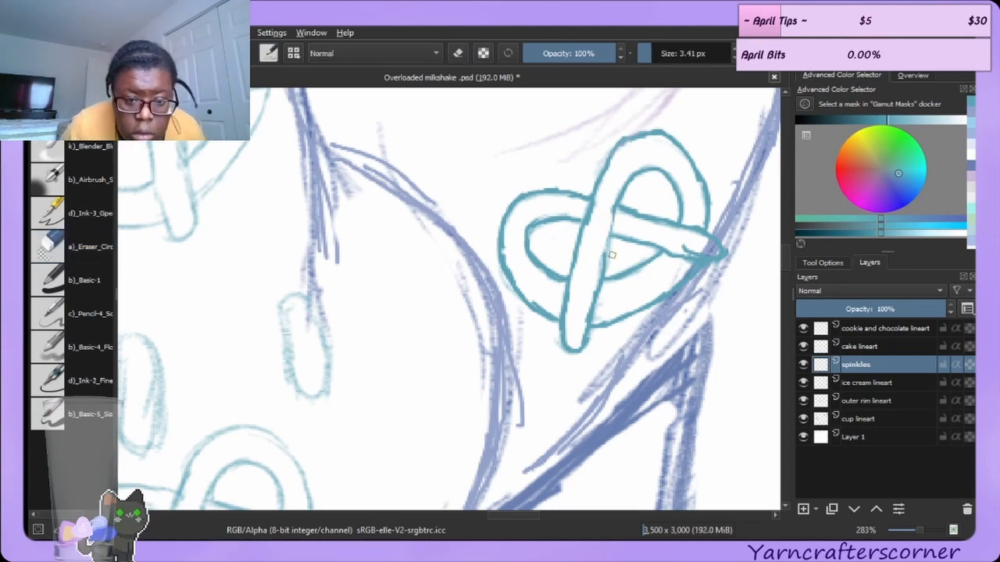
drag(606, 258, 614, 223)
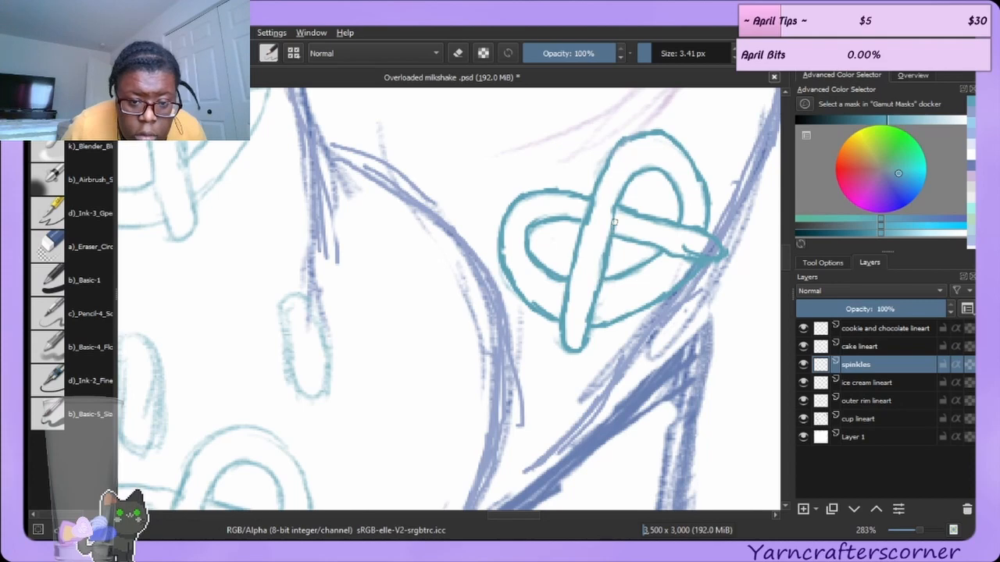
drag(601, 257, 617, 216)
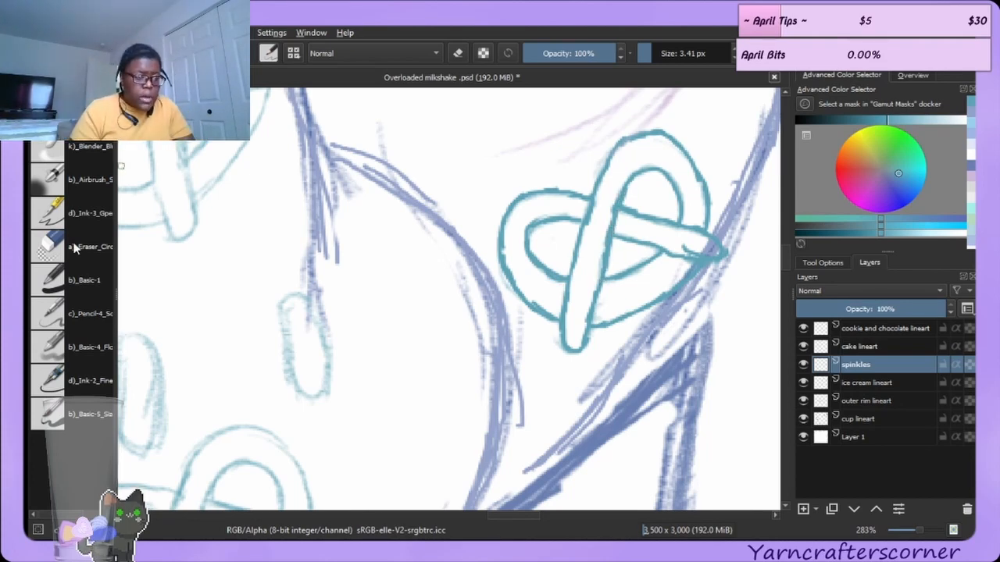
Erase the excess at the tip of the pretzel's right strand.
key(e)
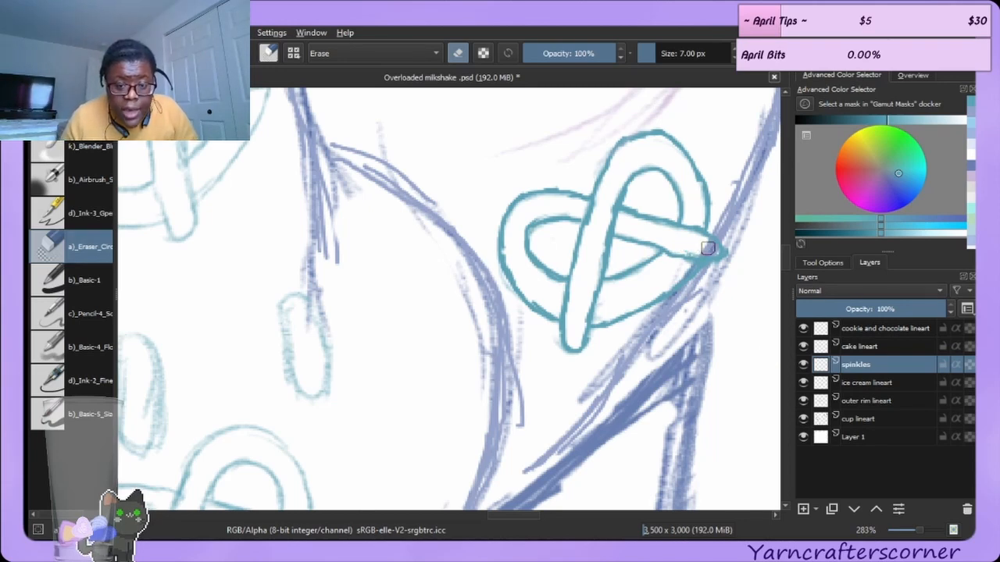
drag(705, 248, 687, 247)
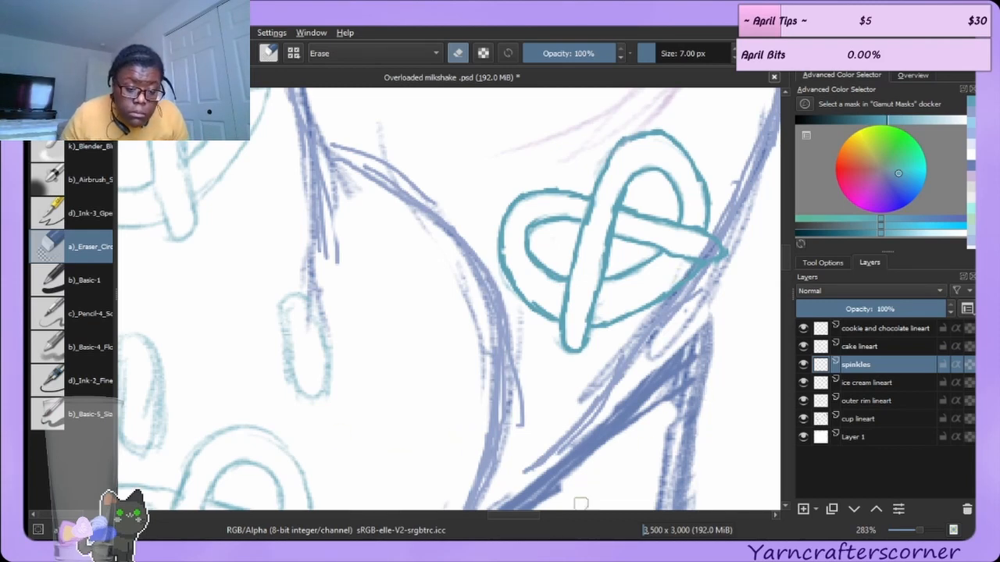
drag(522, 515, 494, 513)
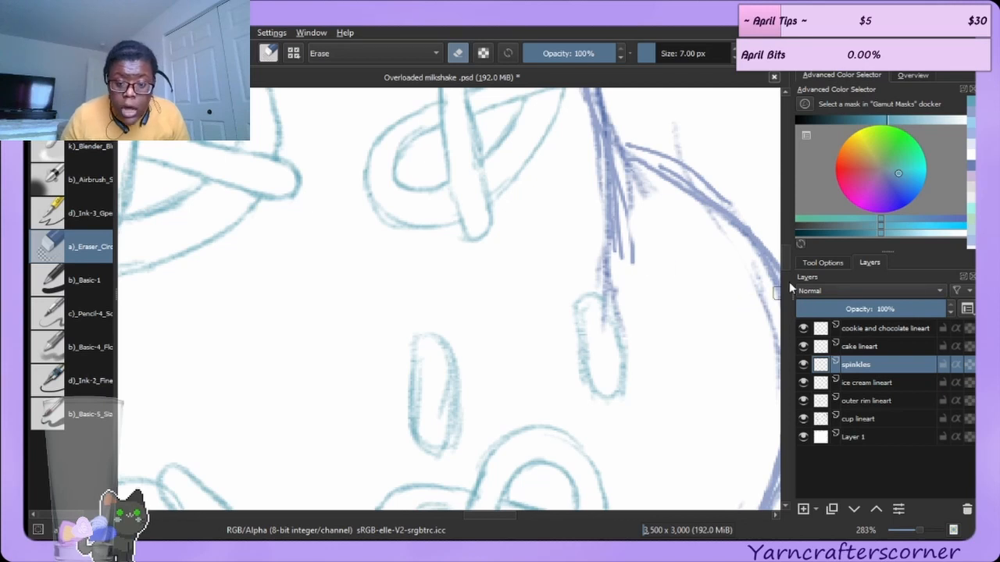
drag(788, 259, 788, 271)
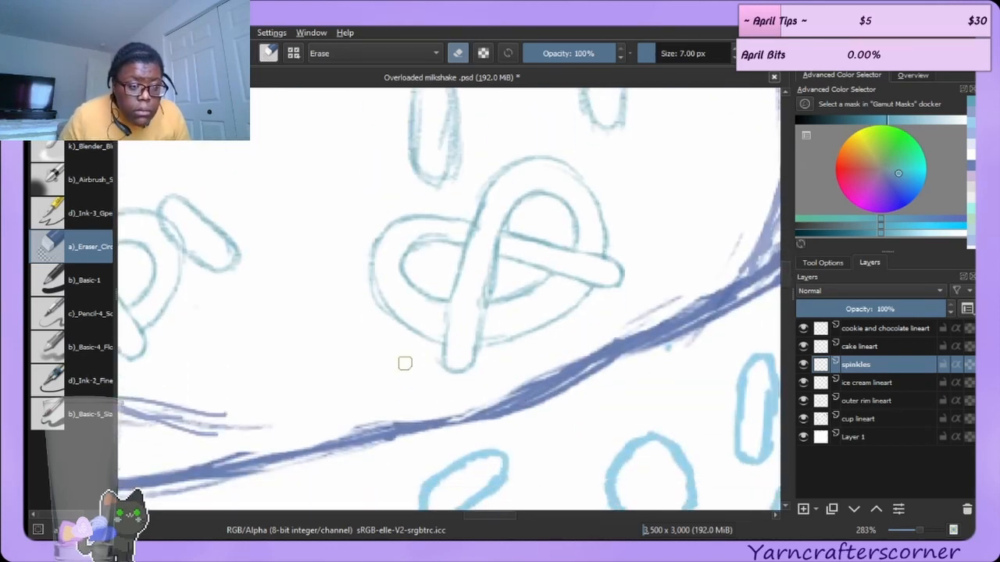
Retrace the lower pretzel on the front scoop near the rim in darker teal and erase its overlapping strand.
click(71, 113)
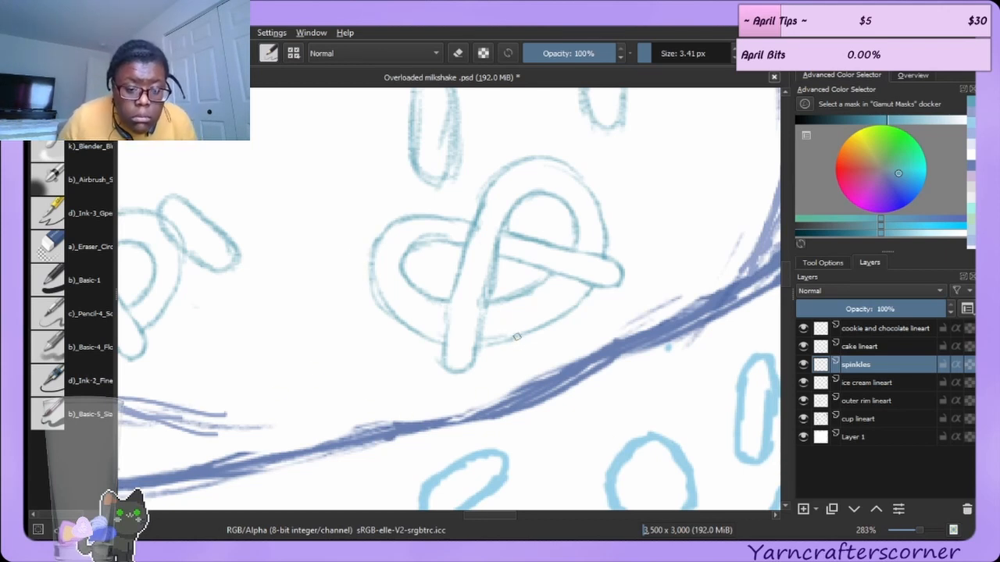
mouse_move(479, 346)
mouse_down()
mouse_move(541, 330)
mouse_move(564, 313)
mouse_move(532, 332)
mouse_move(579, 307)
mouse_up()
drag(589, 288, 549, 315)
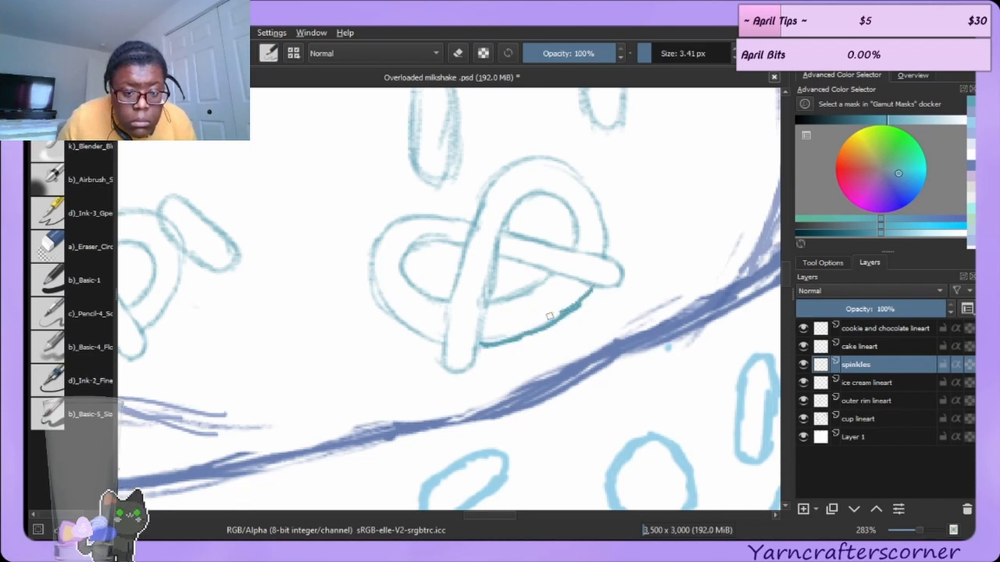
mouse_move(484, 303)
mouse_down()
mouse_move(528, 293)
mouse_move(504, 298)
mouse_move(558, 268)
mouse_up()
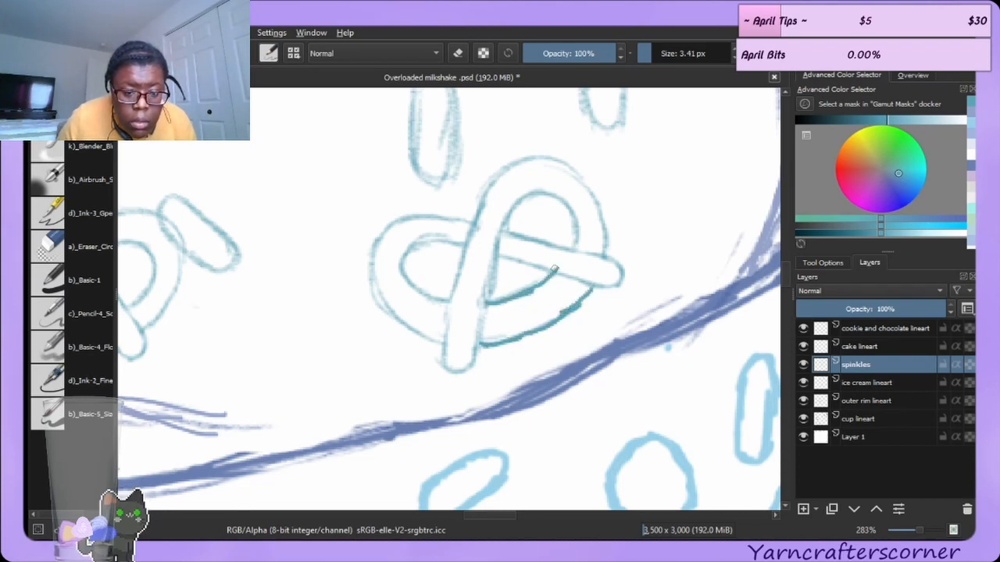
mouse_move(403, 255)
mouse_down()
mouse_move(426, 295)
mouse_move(452, 304)
mouse_up()
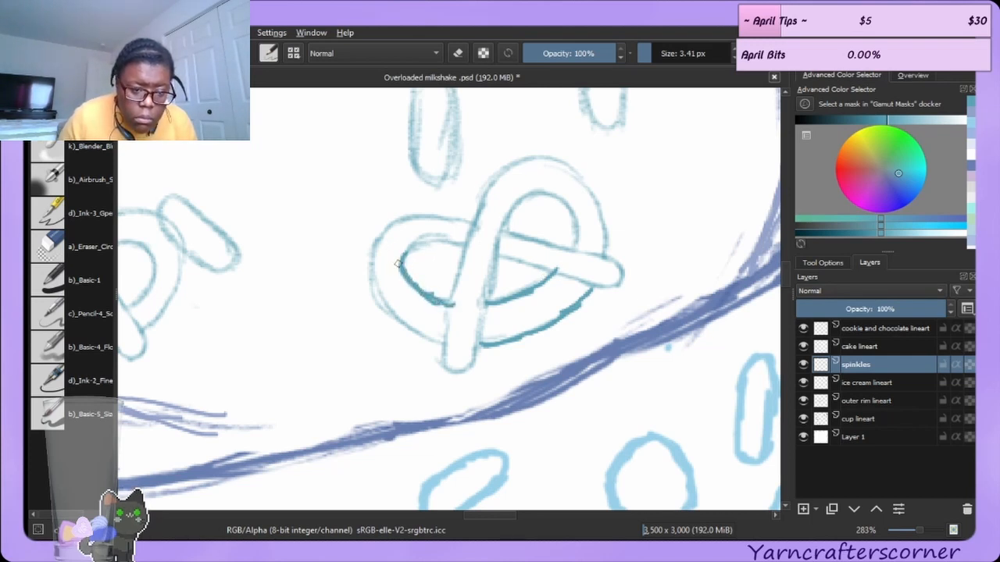
mouse_move(398, 264)
mouse_down()
mouse_move(429, 238)
mouse_move(414, 247)
mouse_move(451, 240)
mouse_move(493, 257)
mouse_move(456, 313)
mouse_move(450, 295)
mouse_move(474, 235)
mouse_move(440, 356)
mouse_up()
mouse_move(445, 317)
mouse_down()
mouse_move(443, 361)
mouse_move(442, 345)
mouse_move(454, 368)
mouse_move(467, 358)
mouse_move(453, 358)
mouse_move(470, 357)
mouse_move(504, 224)
mouse_move(524, 196)
mouse_move(515, 208)
mouse_move(535, 190)
mouse_move(557, 194)
mouse_move(574, 225)
mouse_move(571, 211)
mouse_move(568, 240)
mouse_up()
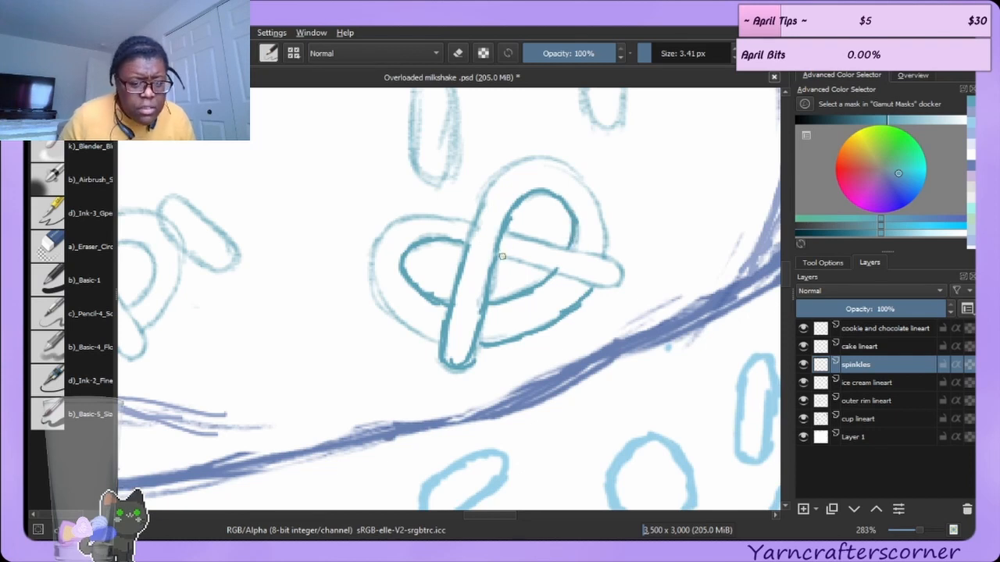
drag(502, 256, 562, 273)
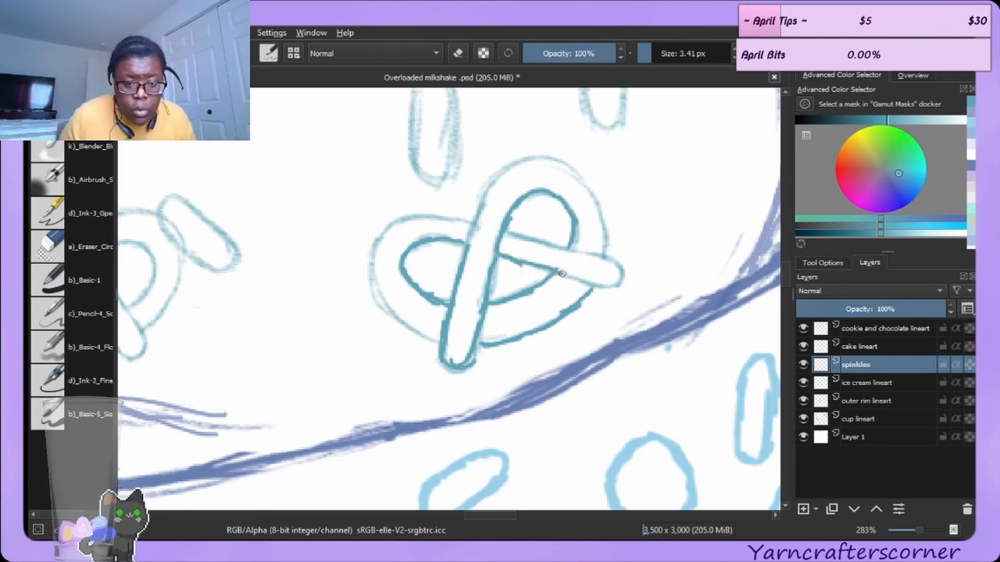
mouse_move(503, 233)
mouse_down()
mouse_move(582, 249)
mouse_move(554, 244)
mouse_move(573, 246)
mouse_move(617, 267)
mouse_move(610, 255)
mouse_move(621, 271)
mouse_move(595, 285)
mouse_move(544, 269)
mouse_move(574, 283)
mouse_move(565, 275)
mouse_move(619, 264)
mouse_up()
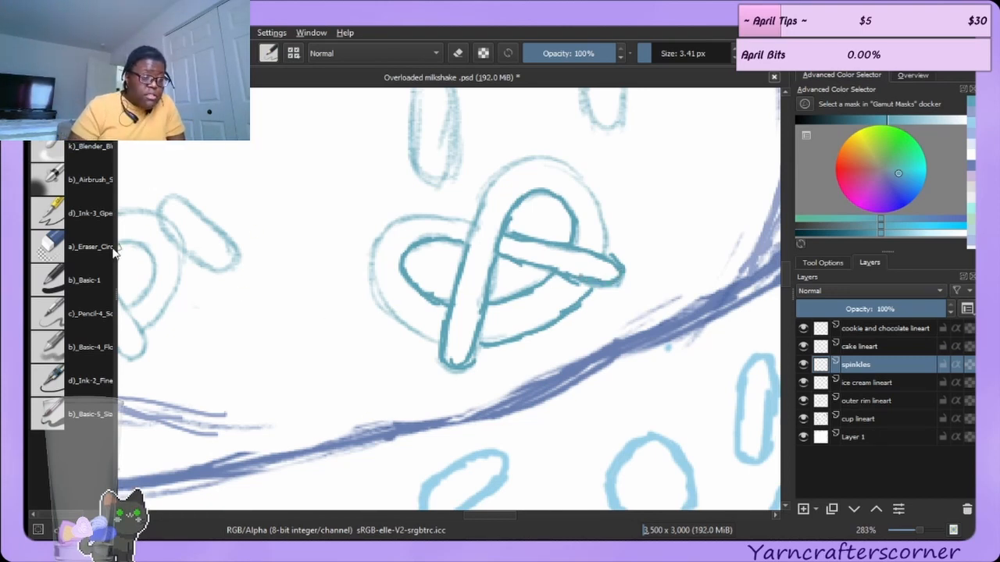
click(89, 245)
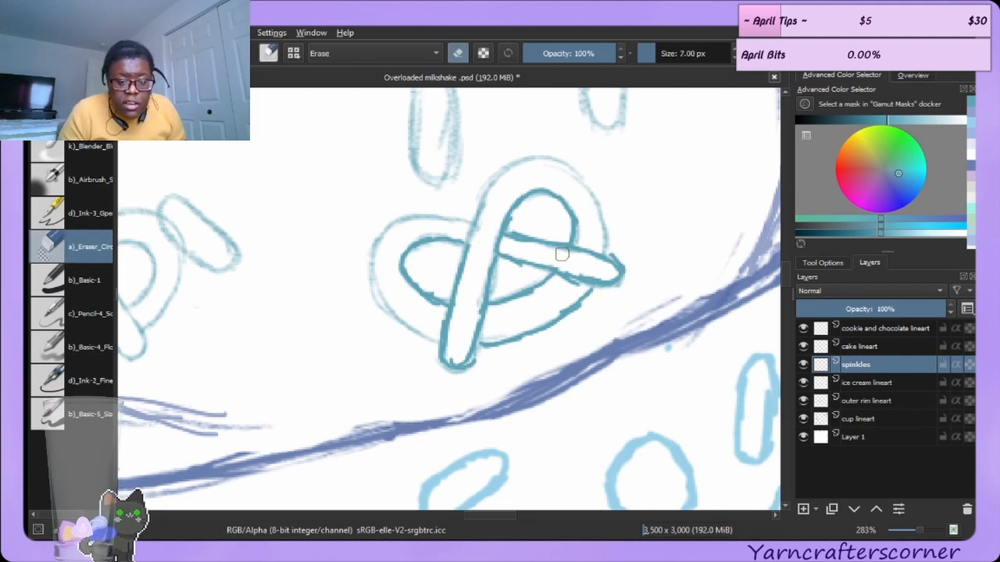
mouse_move(579, 265)
mouse_down()
mouse_move(585, 274)
mouse_move(605, 268)
mouse_up()
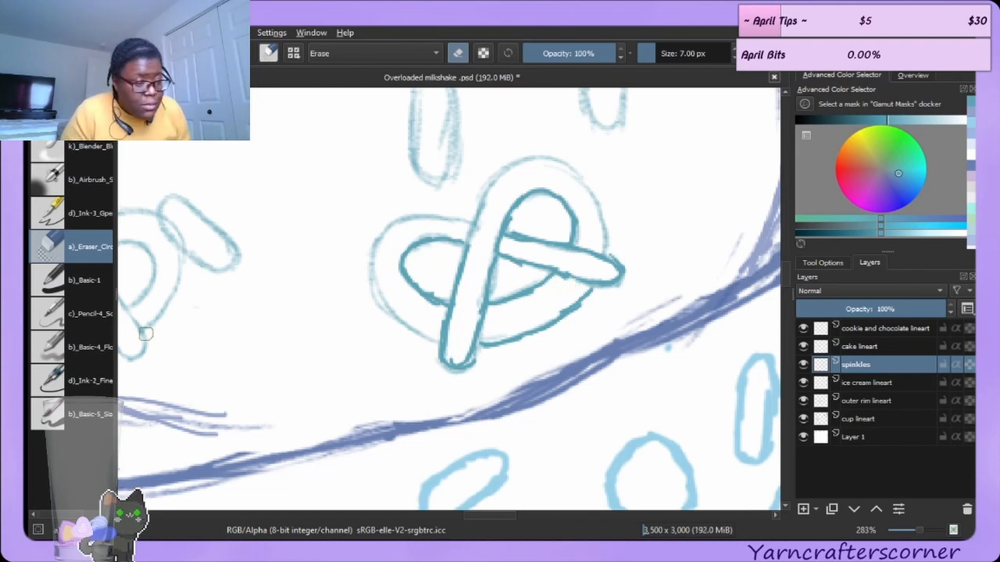
Retrace the outer contour of the pretzel's loops in darker teal with the brush.
click(103, 151)
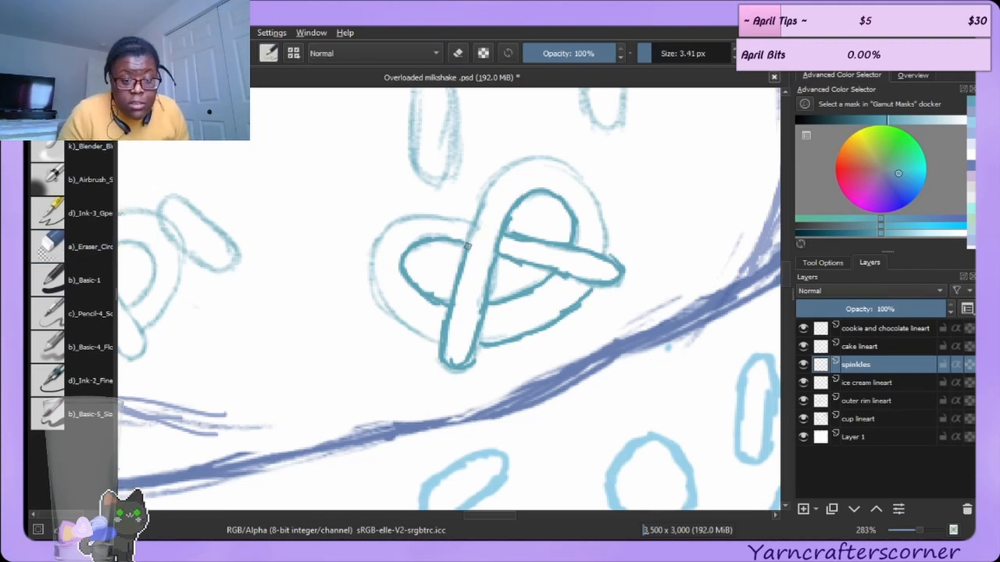
mouse_move(471, 238)
mouse_down()
mouse_move(487, 185)
mouse_move(477, 220)
mouse_move(513, 162)
mouse_move(506, 170)
mouse_move(538, 159)
mouse_move(525, 159)
mouse_move(555, 161)
mouse_move(576, 179)
mouse_move(559, 163)
mouse_move(602, 205)
mouse_move(595, 190)
mouse_move(583, 181)
mouse_move(601, 223)
mouse_up()
drag(589, 189, 601, 259)
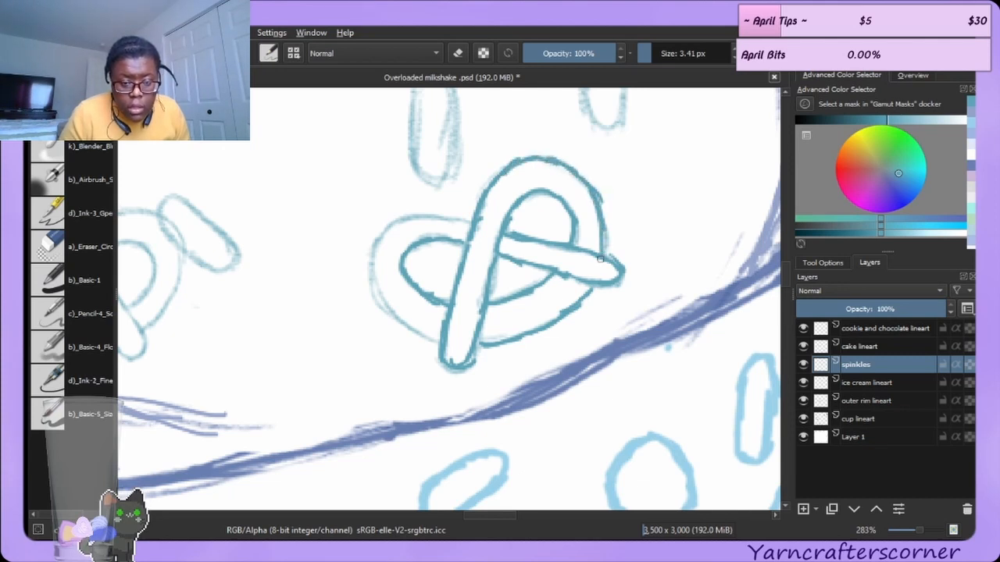
drag(601, 223, 603, 251)
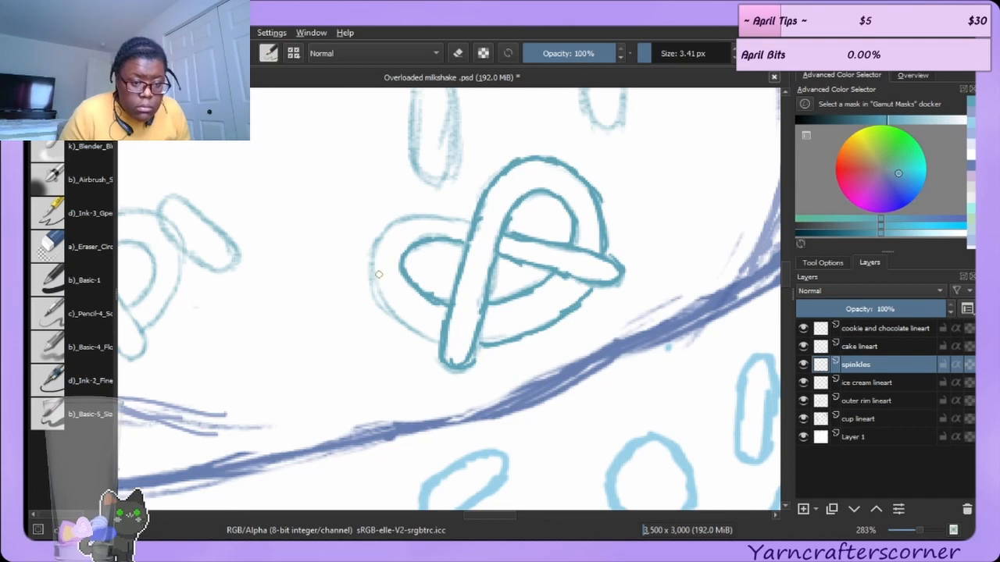
mouse_move(375, 272)
mouse_down()
mouse_move(388, 312)
mouse_move(428, 338)
mouse_up()
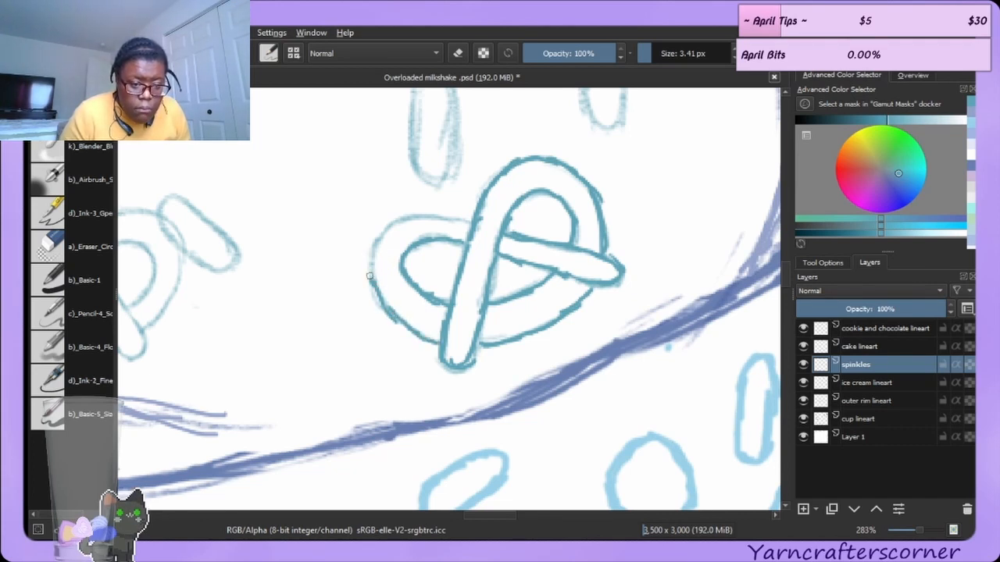
mouse_move(369, 276)
mouse_down()
mouse_move(390, 223)
mouse_move(461, 219)
mouse_up()
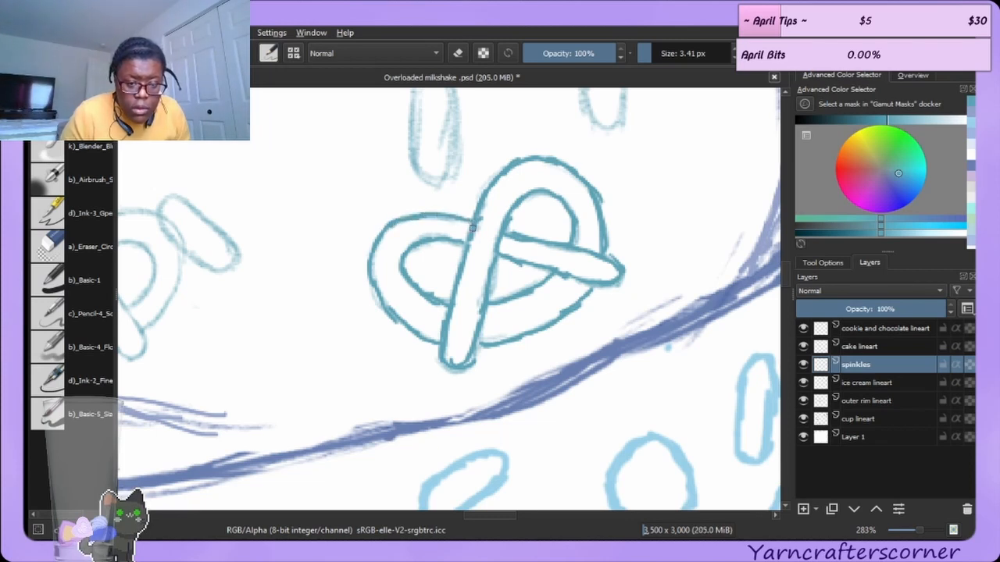
Erase the excess line at the pretzel's right loop and inside its left loop with the 7 px eraser.
click(106, 256)
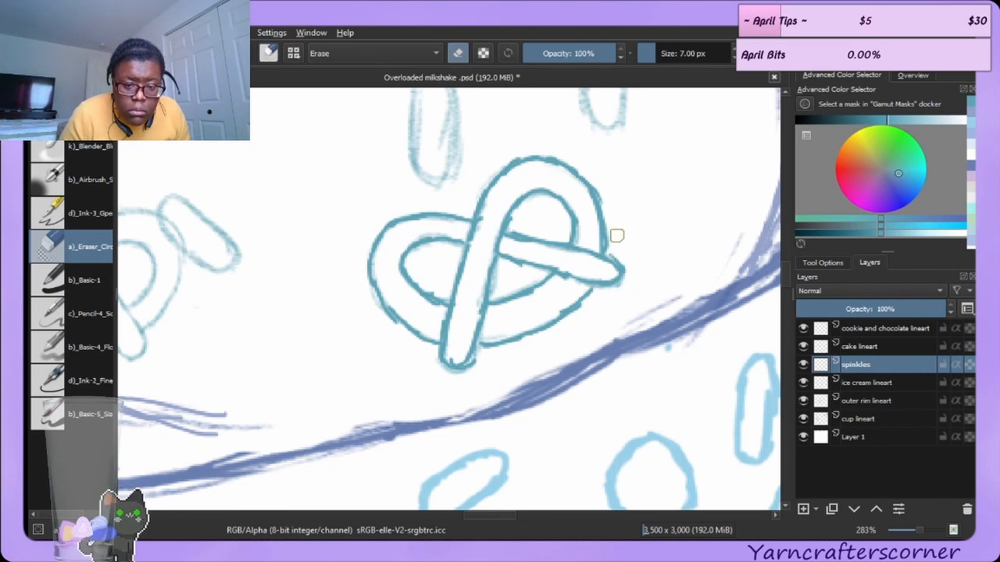
drag(615, 231, 630, 266)
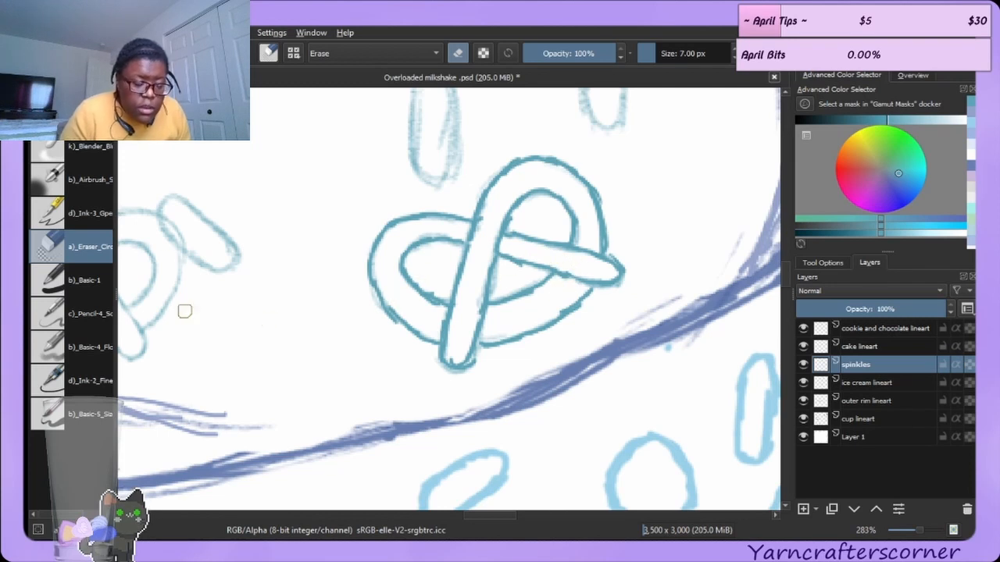
click(89, 114)
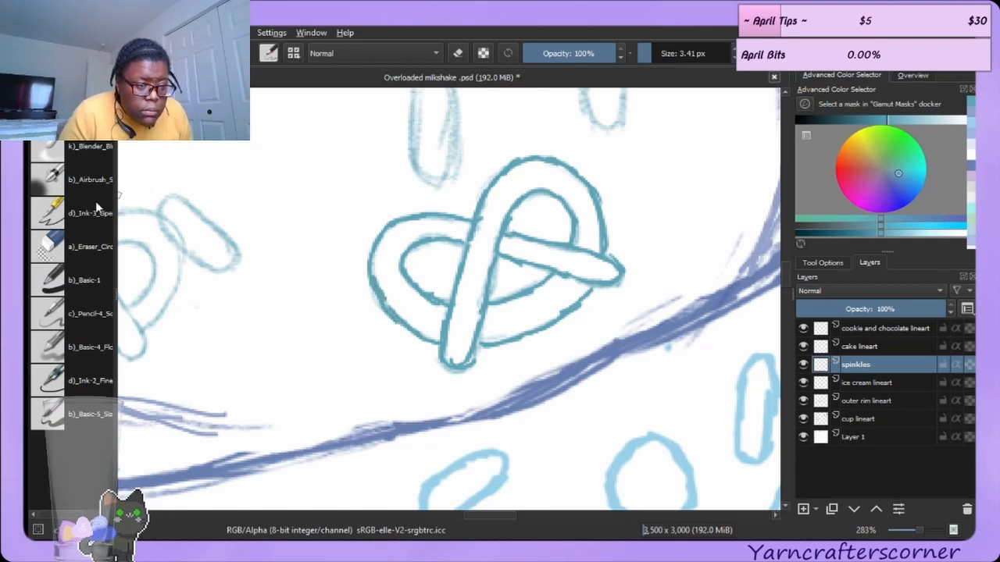
click(78, 247)
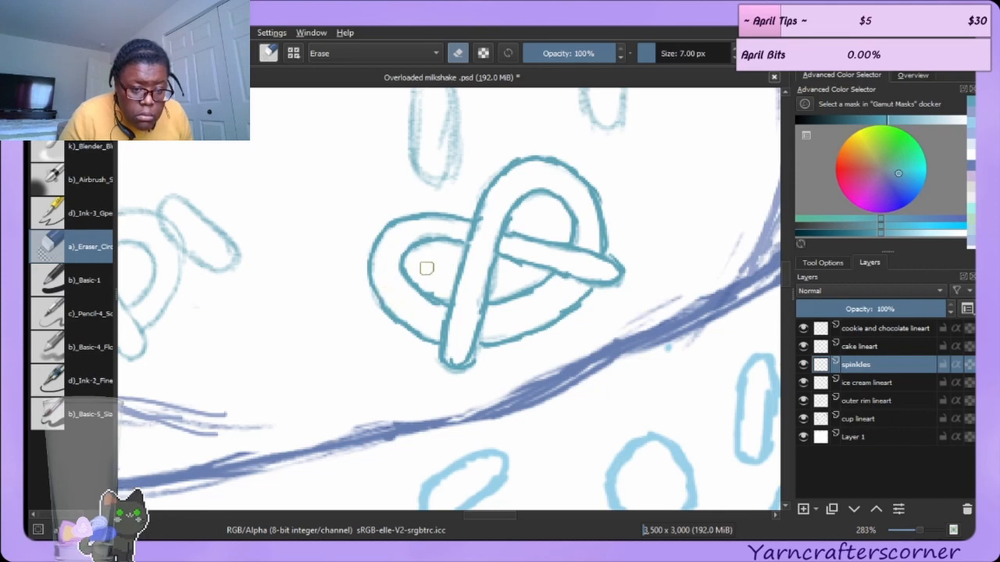
mouse_move(440, 286)
mouse_down()
mouse_move(424, 286)
mouse_move(417, 264)
mouse_move(425, 290)
mouse_up()
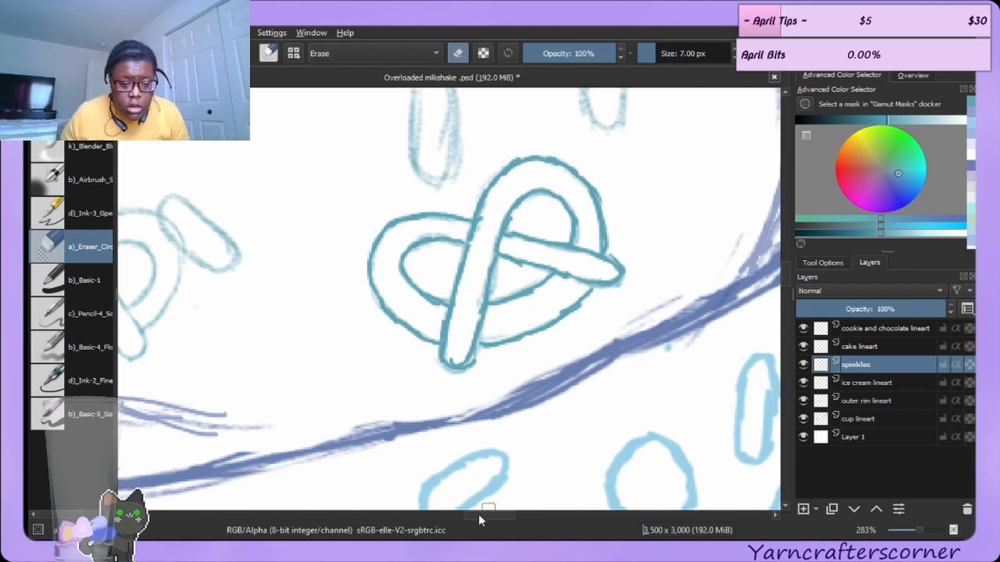
Retrace the neighbouring pretzel's outer loops and crossing strand in darker teal, undoing one misplaced stroke.
drag(479, 516, 459, 513)
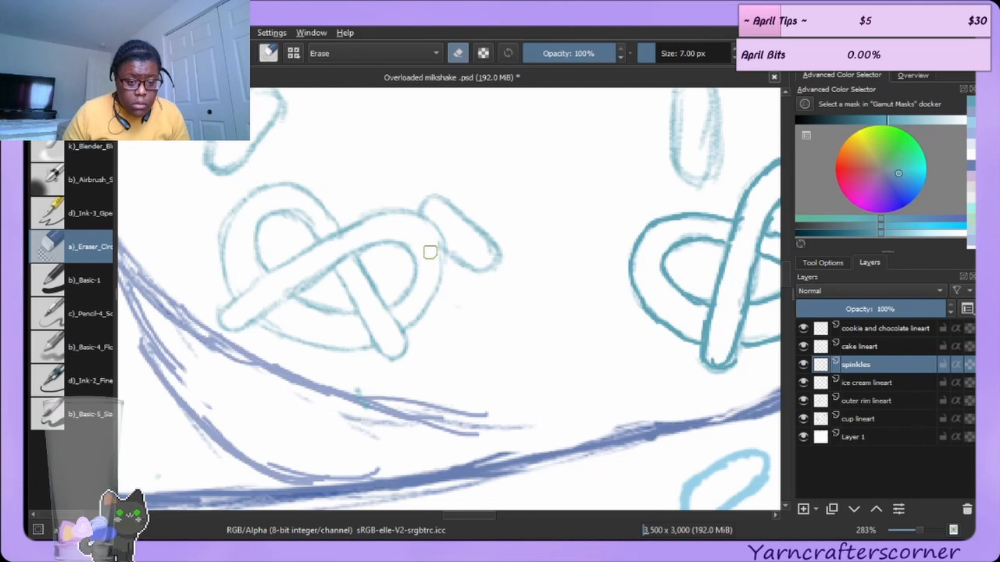
key(e)
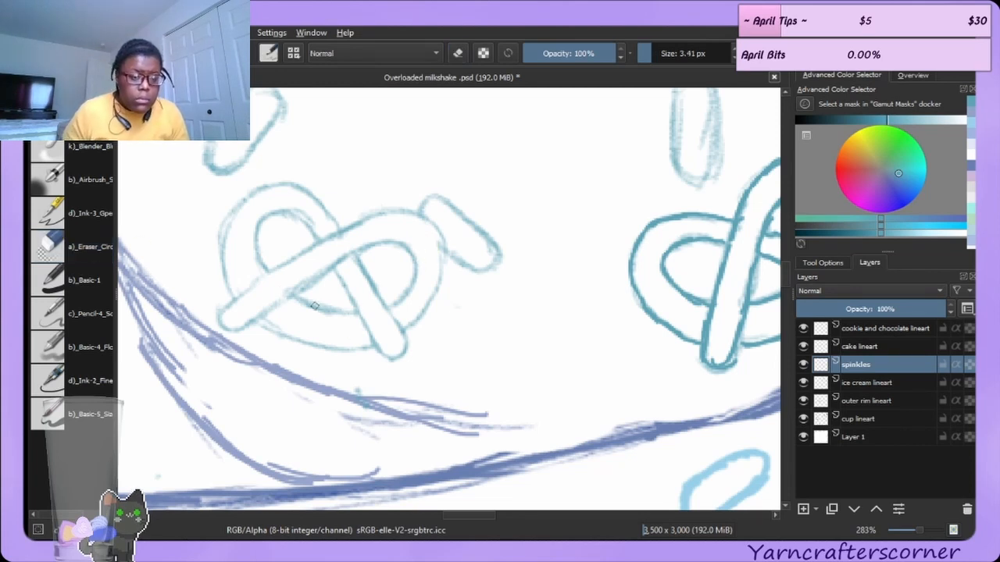
mouse_move(235, 299)
mouse_down()
mouse_move(220, 237)
mouse_move(248, 193)
mouse_move(276, 186)
mouse_move(316, 203)
mouse_move(341, 232)
mouse_up()
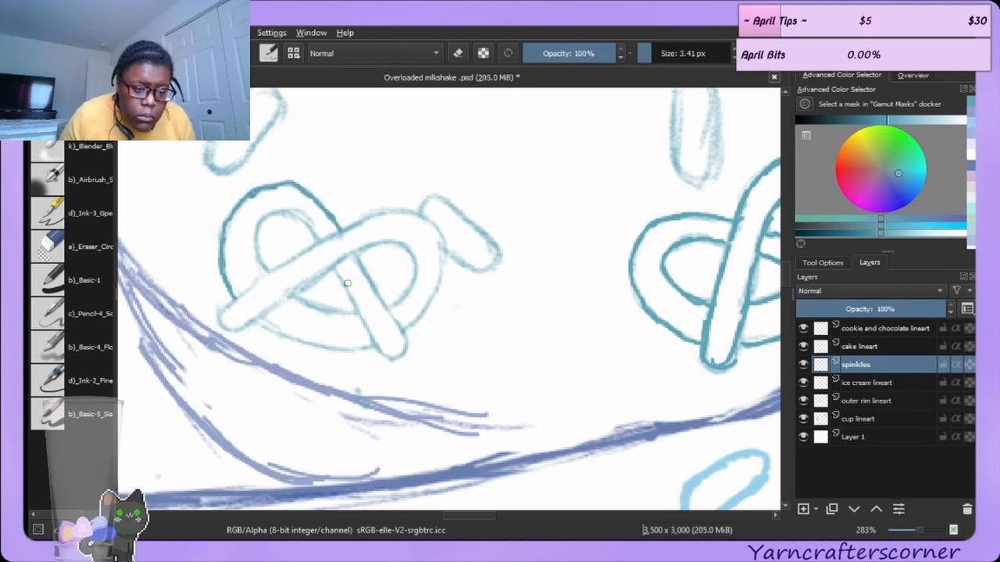
drag(221, 318, 262, 272)
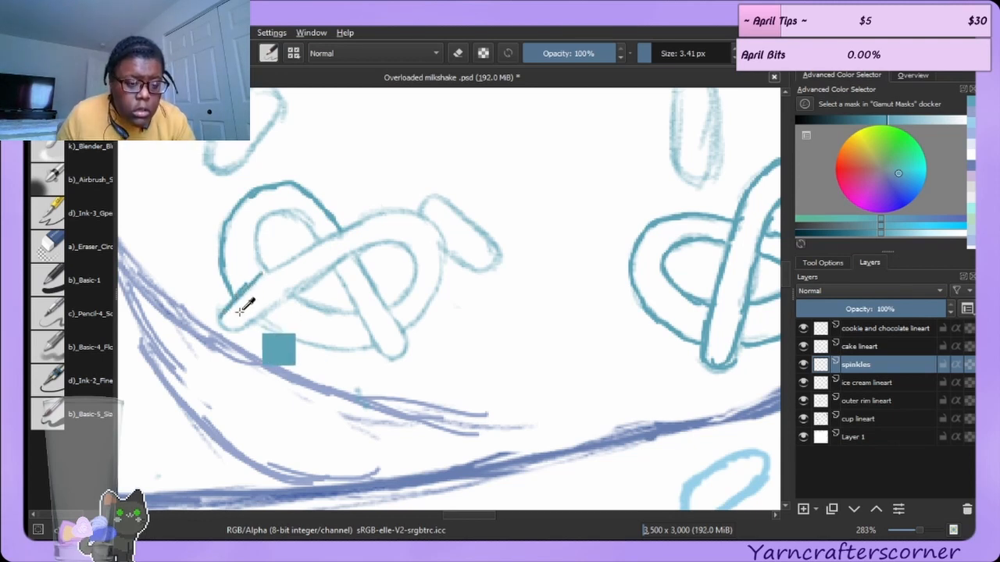
key(ctrl+z)
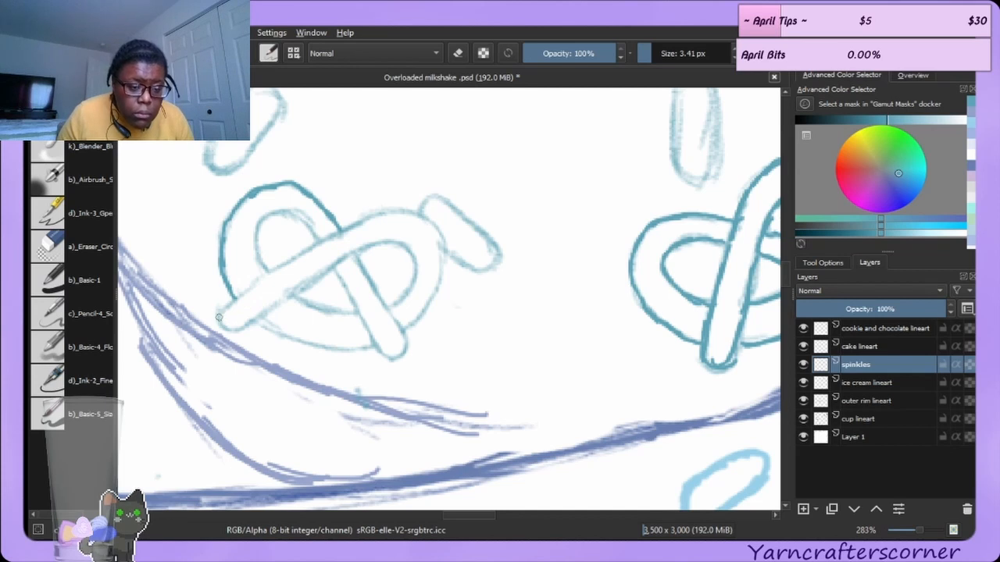
mouse_move(222, 317)
mouse_down()
mouse_move(314, 245)
mouse_move(402, 207)
mouse_move(434, 216)
mouse_move(420, 213)
mouse_move(442, 239)
mouse_move(435, 287)
mouse_up()
drag(402, 328, 436, 286)
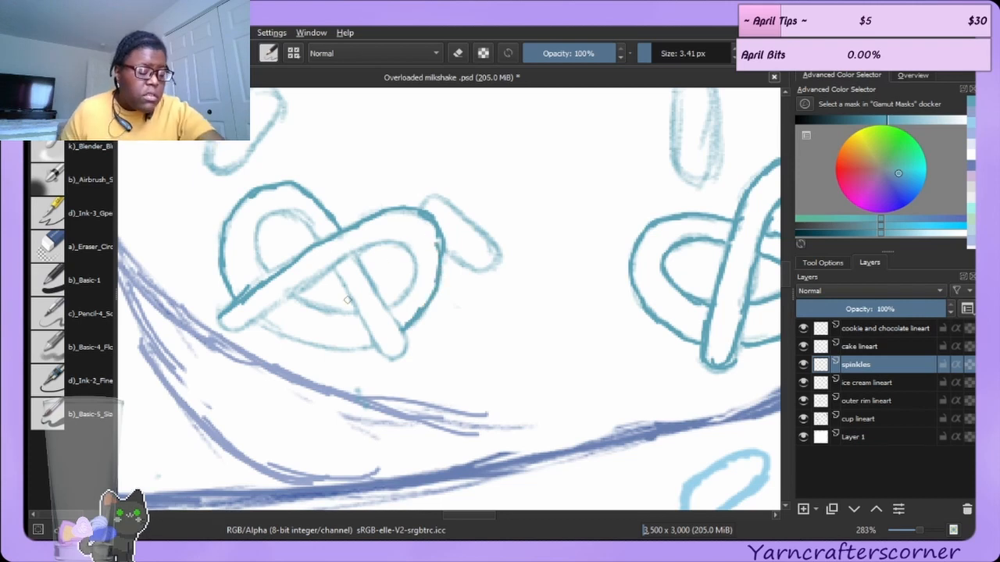
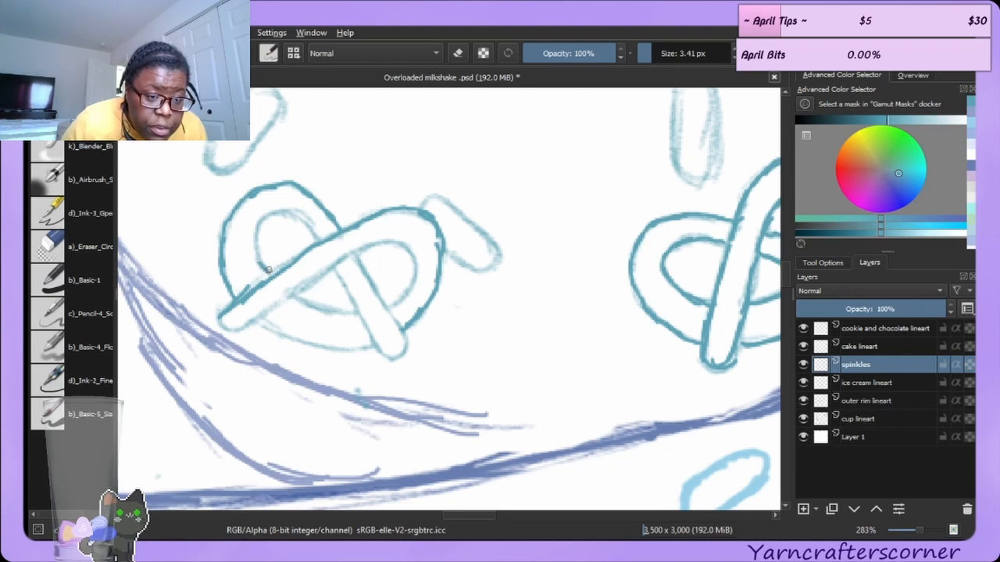
Retrace the pretzel's inner left loop and lower crossing strand in darker teal with the brush.
mouse_move(268, 269)
mouse_down()
mouse_move(266, 226)
mouse_move(262, 253)
mouse_move(256, 225)
mouse_move(274, 211)
mouse_move(262, 226)
mouse_move(286, 212)
mouse_move(317, 239)
mouse_up()
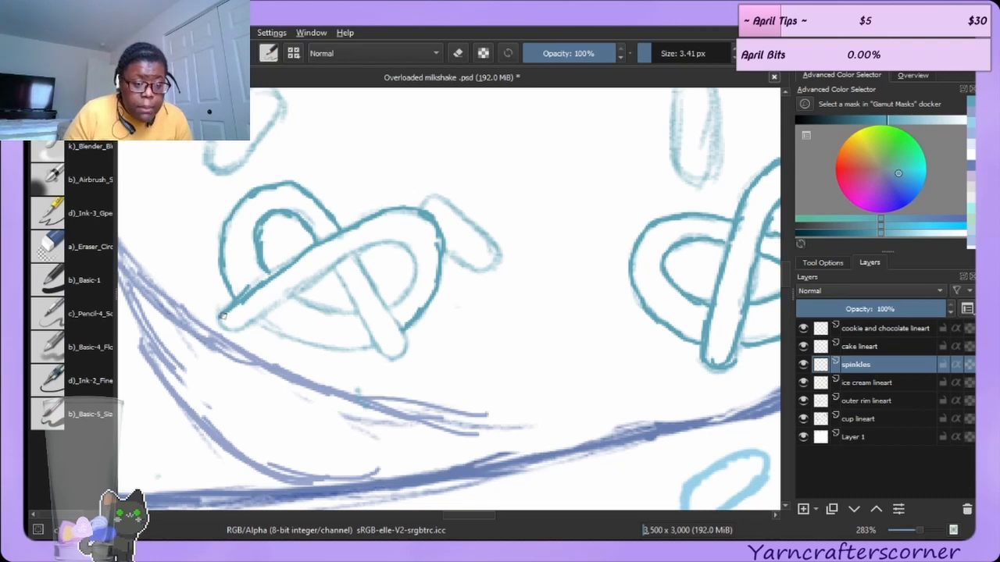
mouse_move(223, 313)
mouse_down()
mouse_move(253, 321)
mouse_move(236, 326)
mouse_move(348, 259)
mouse_move(399, 258)
mouse_move(342, 265)
mouse_move(373, 244)
mouse_move(363, 250)
mouse_move(407, 242)
mouse_move(397, 239)
mouse_move(414, 251)
mouse_move(390, 306)
mouse_up()
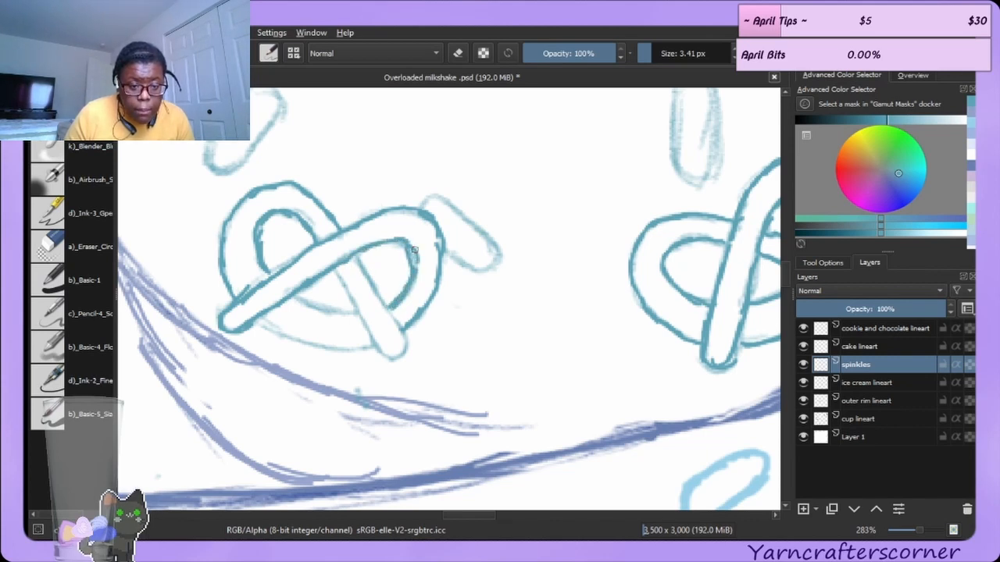
drag(414, 251, 397, 300)
Retrace the pretzel's right crossing strand in darker teal, undoing one extra stroke along the lower loop.
click(99, 258)
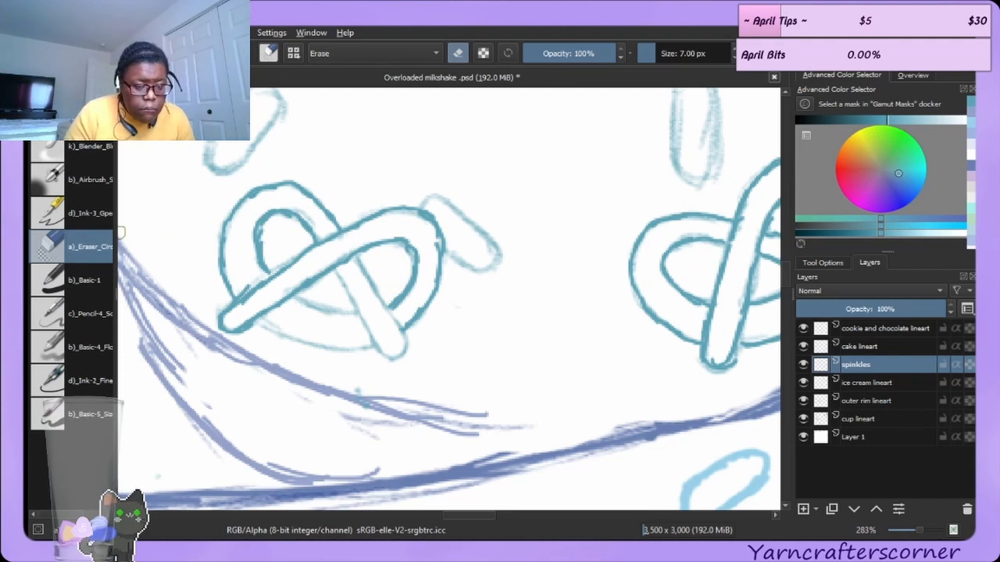
key(e)
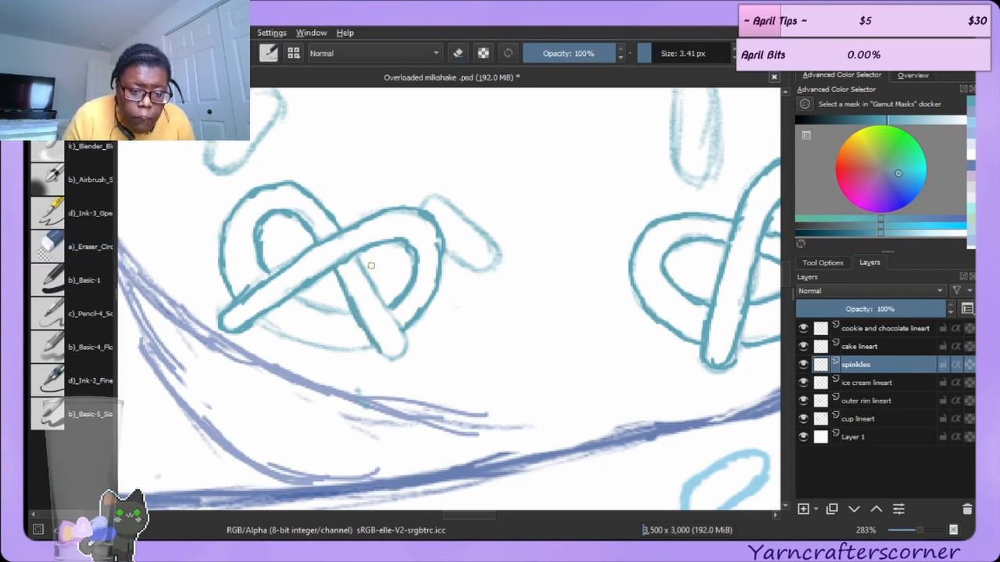
mouse_move(356, 259)
mouse_down()
mouse_move(399, 330)
mouse_move(399, 357)
mouse_up()
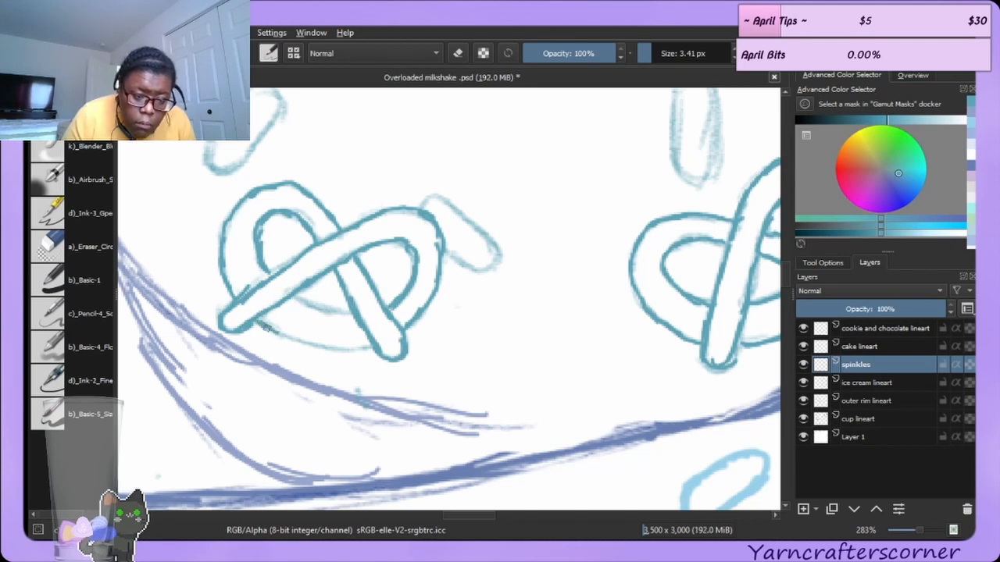
mouse_move(282, 331)
mouse_down()
mouse_move(316, 349)
mouse_move(370, 347)
mouse_up()
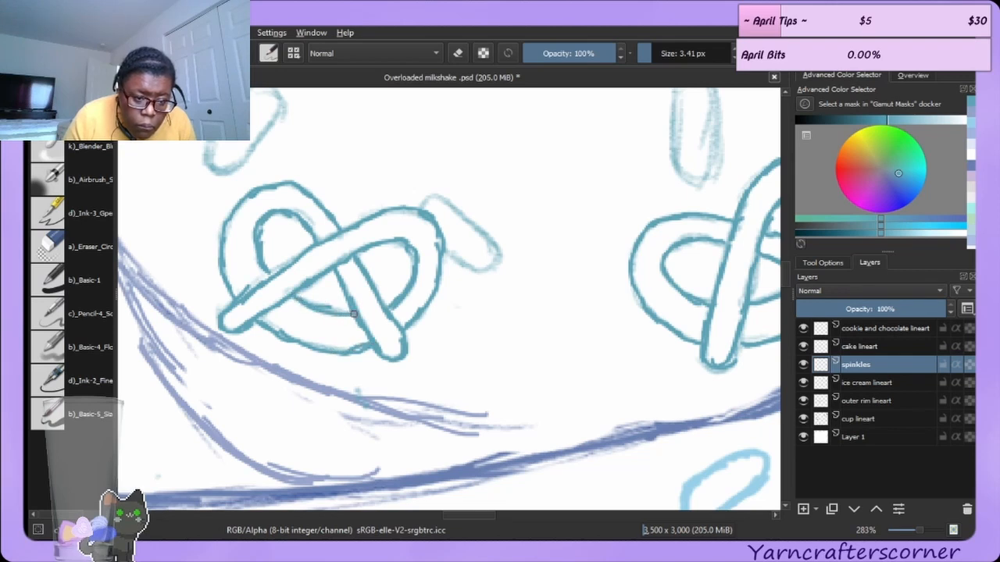
key(ctrl+z)
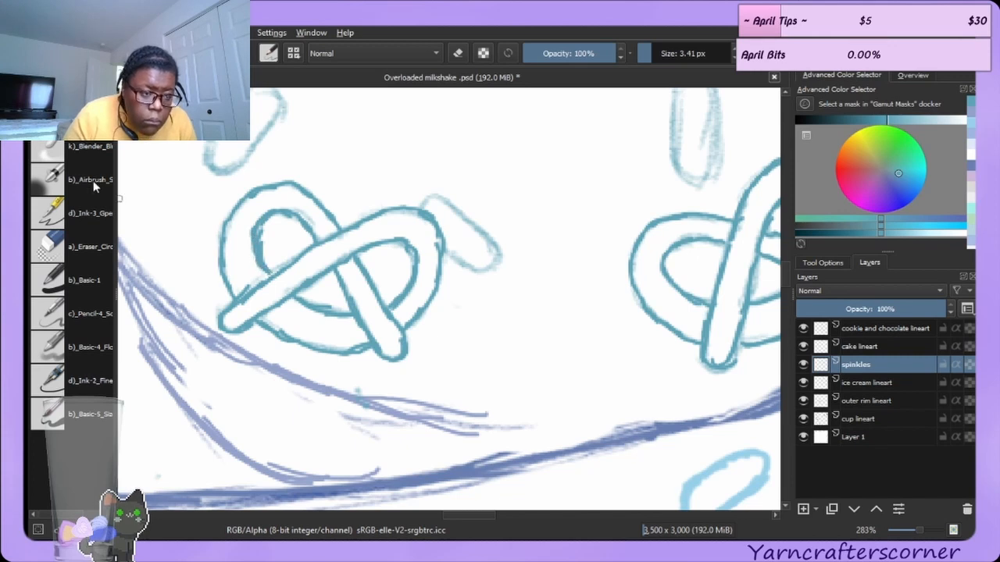
Erase the excess line inside the pretzel's left loop with the 7 px eraser.
click(83, 243)
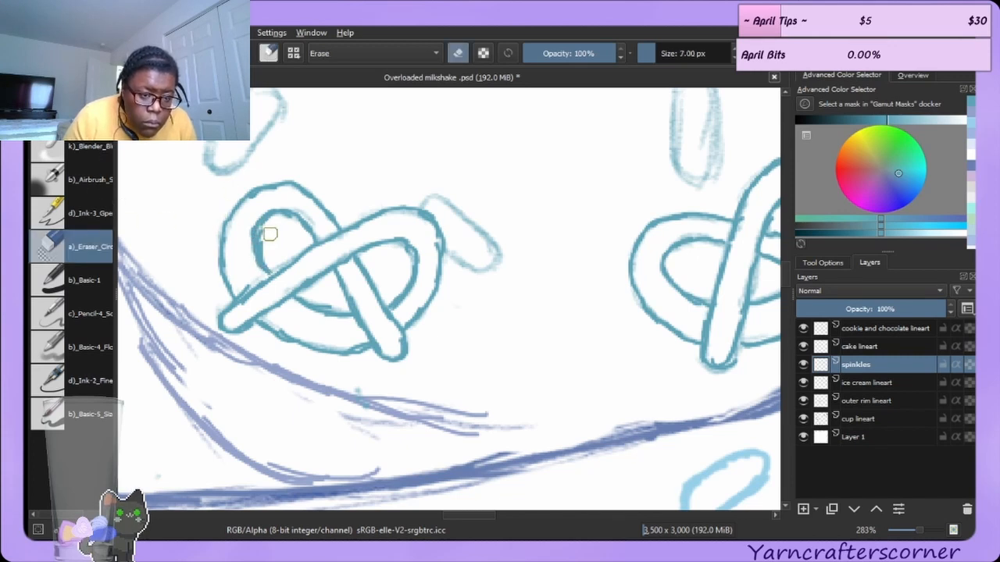
mouse_move(265, 254)
mouse_down()
mouse_move(264, 231)
mouse_move(290, 224)
mouse_up()
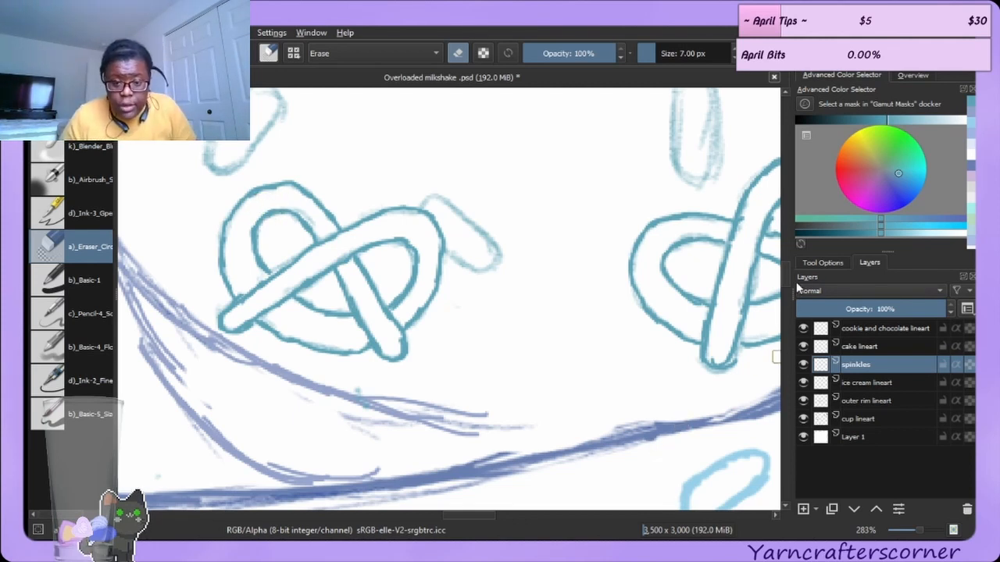
Retrace the vertical oval sprinkle above the pretzel in darker teal with the brush.
mouse_move(785, 280)
mouse_down()
mouse_move(798, 255)
mouse_move(791, 269)
mouse_up()
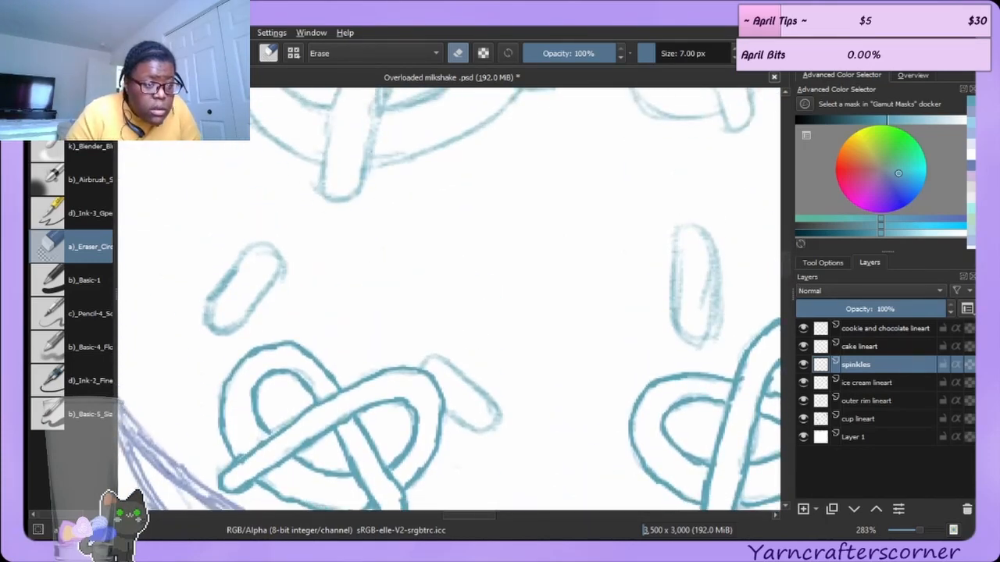
key(slash)
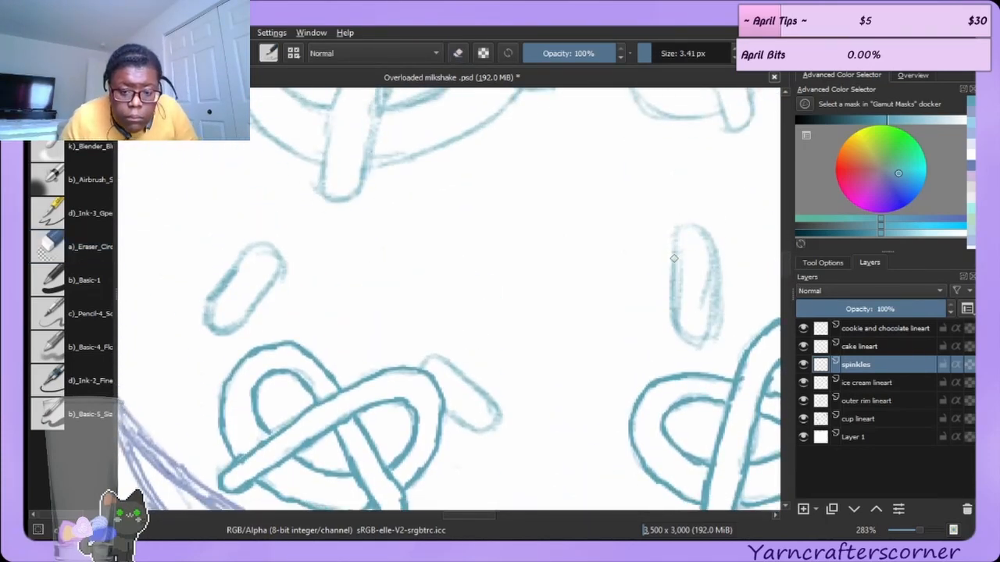
drag(673, 257, 669, 307)
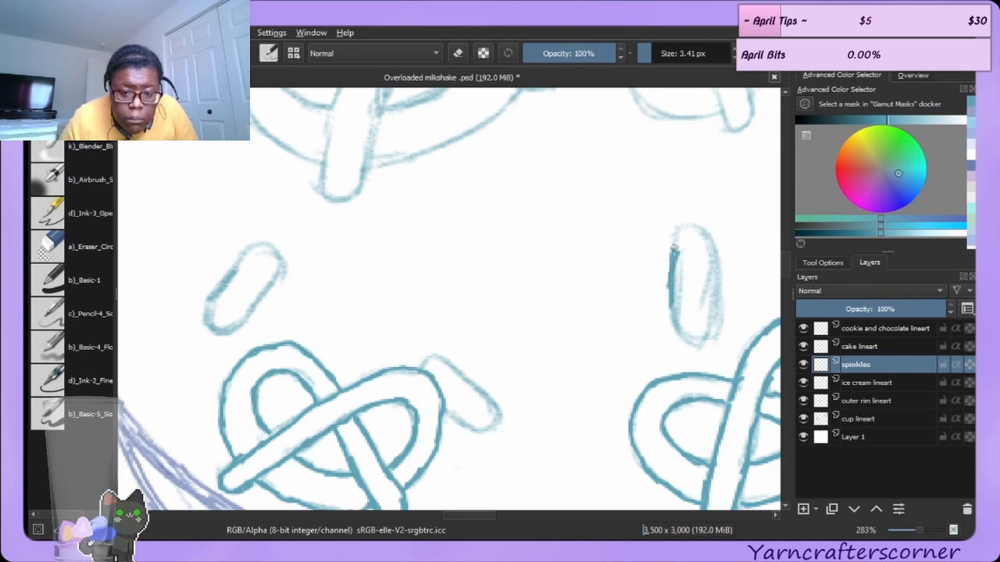
mouse_move(673, 248)
mouse_down()
mouse_move(677, 231)
mouse_move(699, 234)
mouse_move(709, 303)
mouse_up()
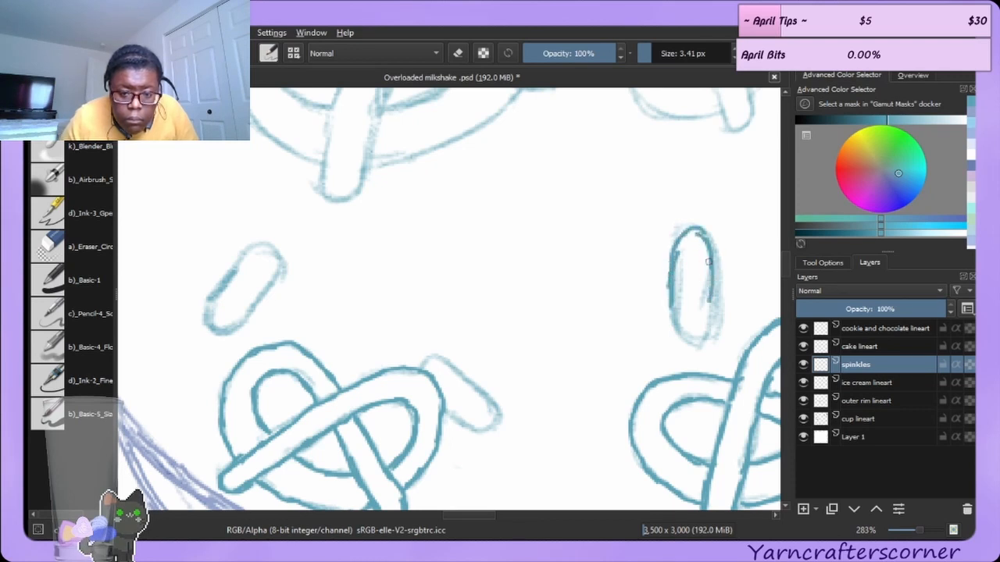
drag(708, 238, 703, 312)
mouse_move(710, 267)
mouse_down()
mouse_move(705, 317)
mouse_move(713, 276)
mouse_move(707, 313)
mouse_move(670, 285)
mouse_move(673, 330)
mouse_move(673, 307)
mouse_move(685, 332)
mouse_move(676, 324)
mouse_move(709, 329)
mouse_move(686, 334)
mouse_move(715, 306)
mouse_move(701, 337)
mouse_move(712, 280)
mouse_up()
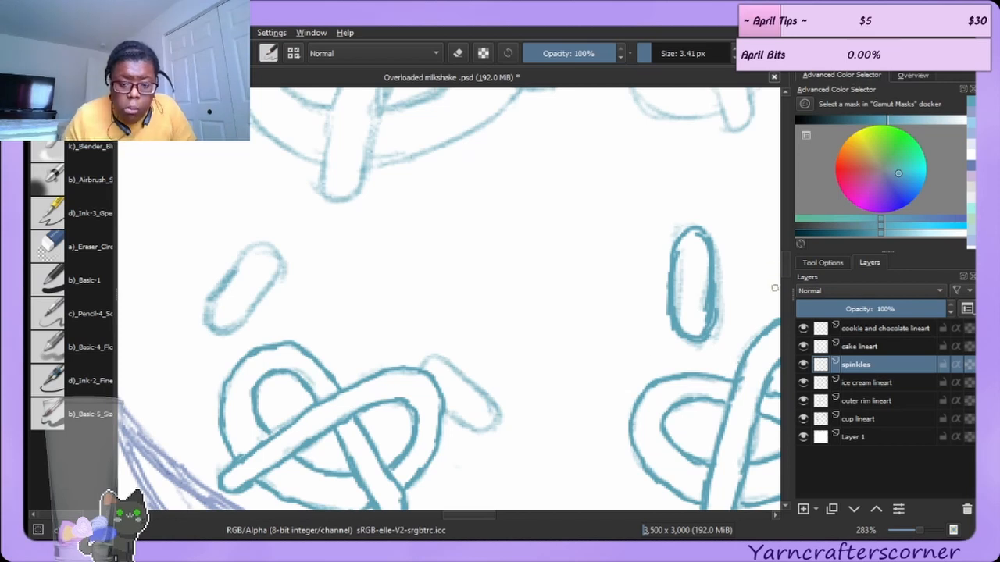
Retrace the upper pretzel's crossing strand and inner top loop in darker teal, undoing the last three strokes.
scroll(785, 259, up, 5)
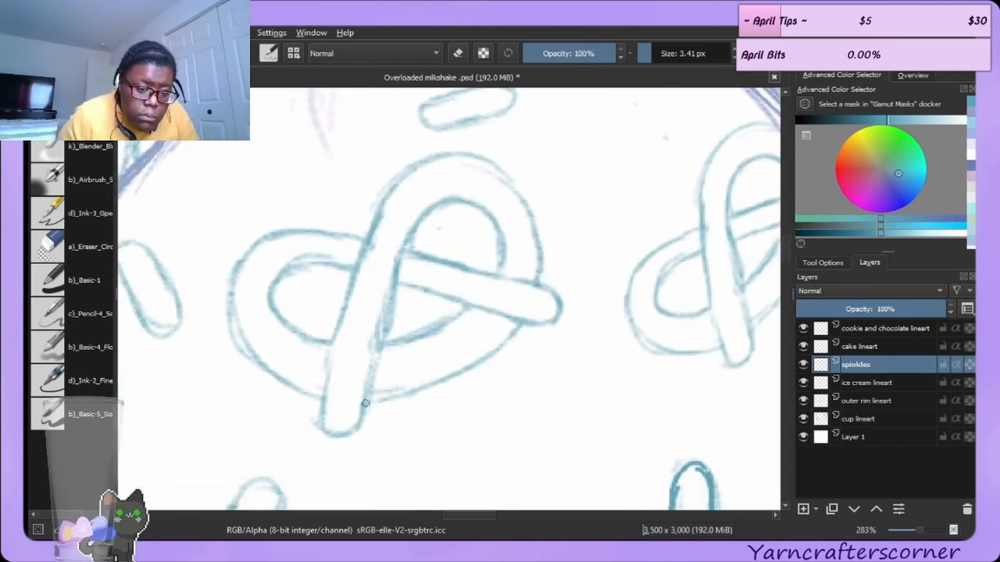
drag(362, 422, 392, 305)
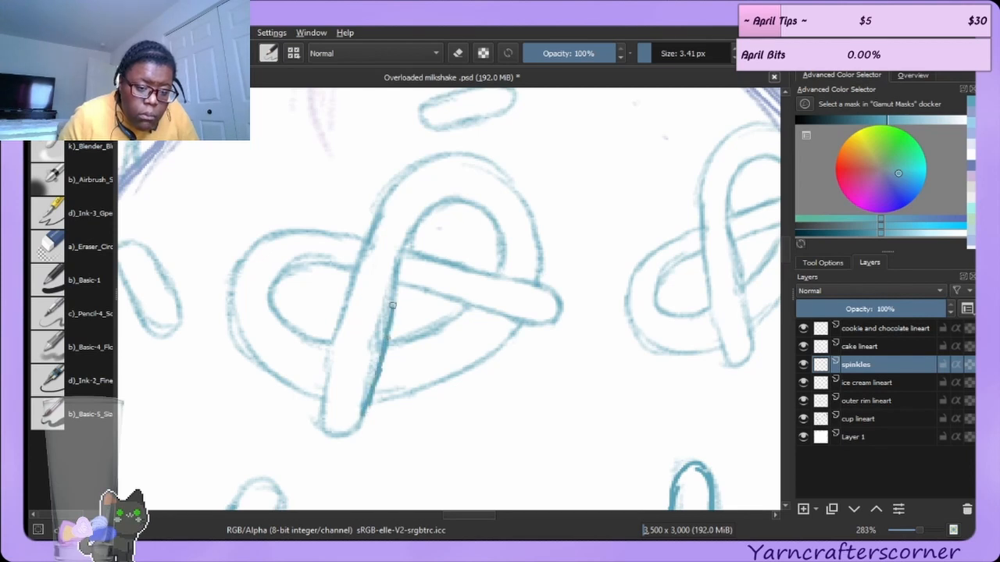
drag(388, 344, 401, 272)
mouse_move(390, 323)
mouse_down()
mouse_move(405, 248)
mouse_move(438, 206)
mouse_move(456, 201)
mouse_move(500, 228)
mouse_move(491, 217)
mouse_move(497, 263)
mouse_up()
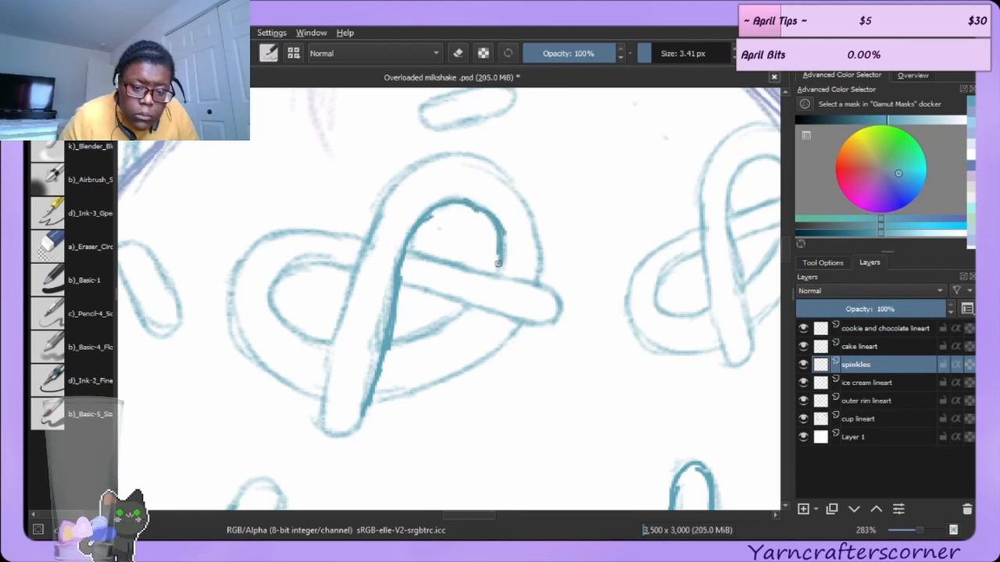
drag(392, 342, 448, 325)
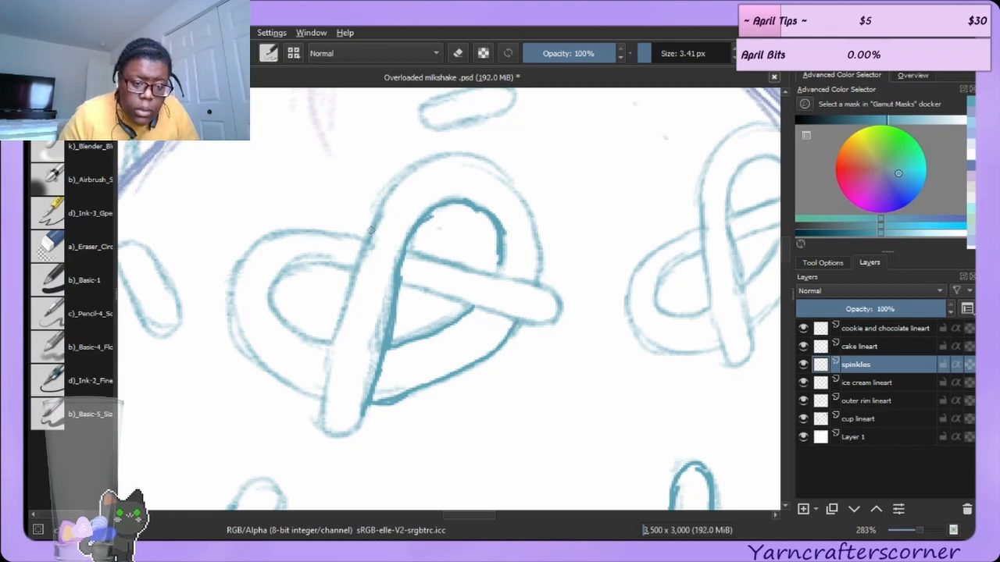
mouse_move(379, 212)
mouse_down()
mouse_move(405, 173)
mouse_move(428, 161)
mouse_move(454, 154)
mouse_move(441, 158)
mouse_move(486, 177)
mouse_move(467, 155)
mouse_move(497, 176)
mouse_move(485, 163)
mouse_move(538, 252)
mouse_move(537, 233)
mouse_move(529, 290)
mouse_up()
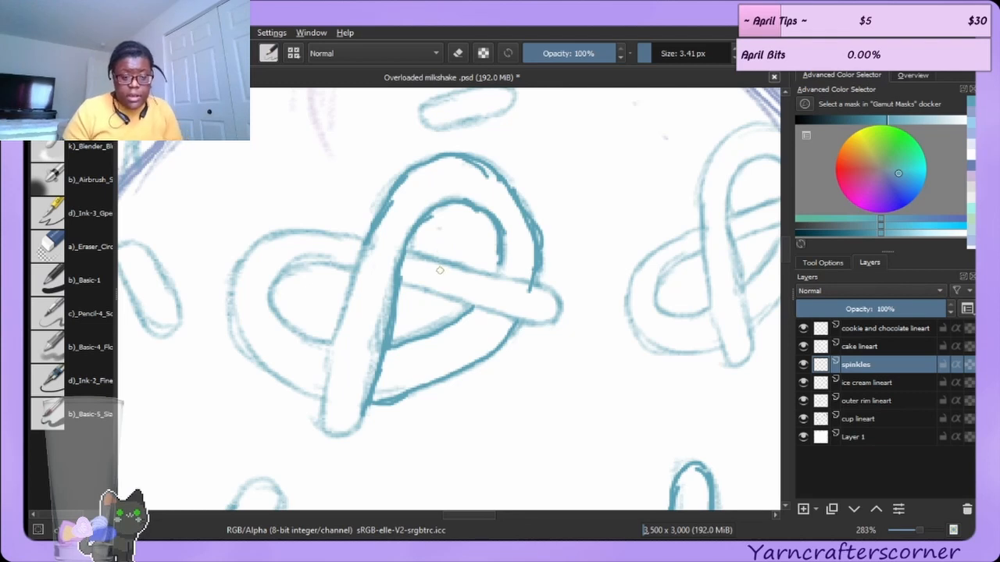
key(ctrl+z)
key(ctrl+z)
key(ctrl+z)
key(ctrl+z)
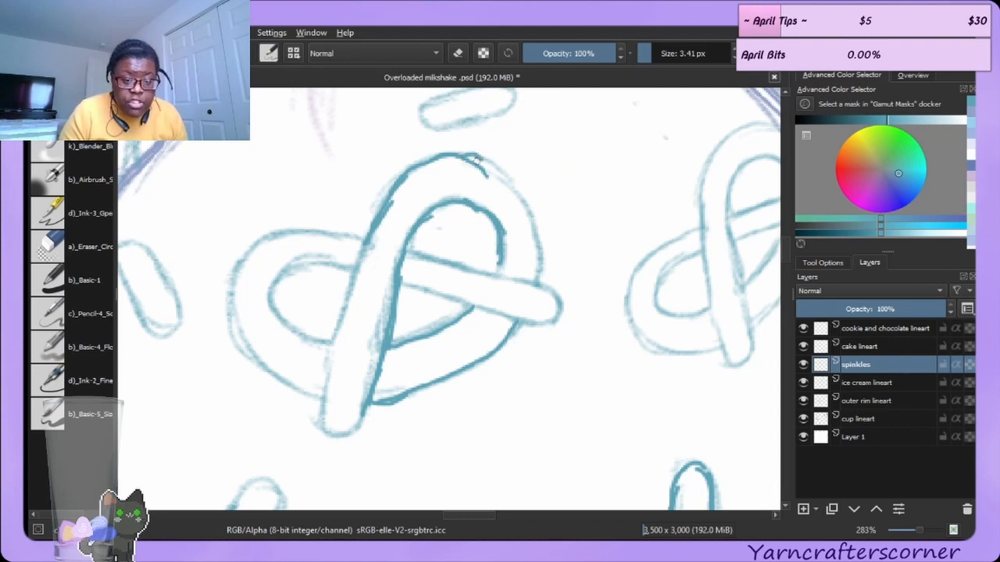
Retrace the upper pretzel's outer top loop and left loop contours in darker teal.
mouse_move(465, 155)
mouse_down()
mouse_move(507, 173)
mouse_move(487, 161)
mouse_move(546, 240)
mouse_up()
mouse_move(500, 175)
mouse_down()
mouse_move(533, 226)
mouse_move(529, 216)
mouse_move(535, 245)
mouse_move(537, 238)
mouse_move(536, 275)
mouse_up()
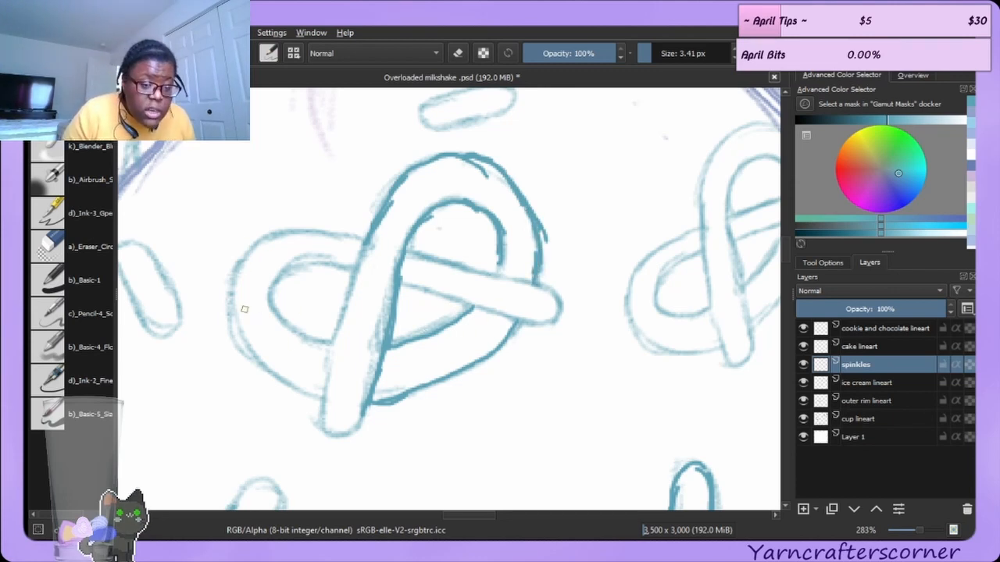
drag(229, 290, 234, 316)
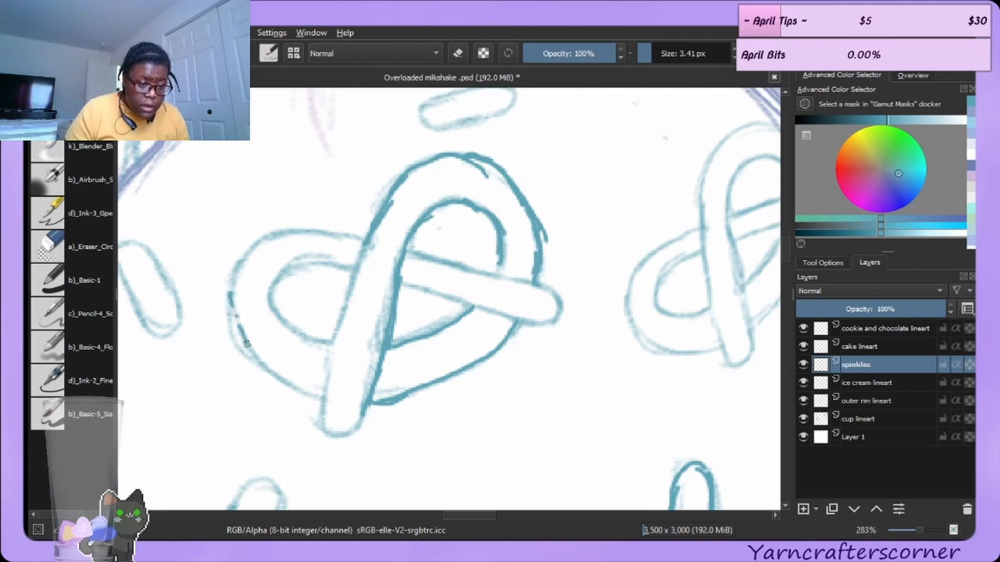
drag(258, 362, 320, 394)
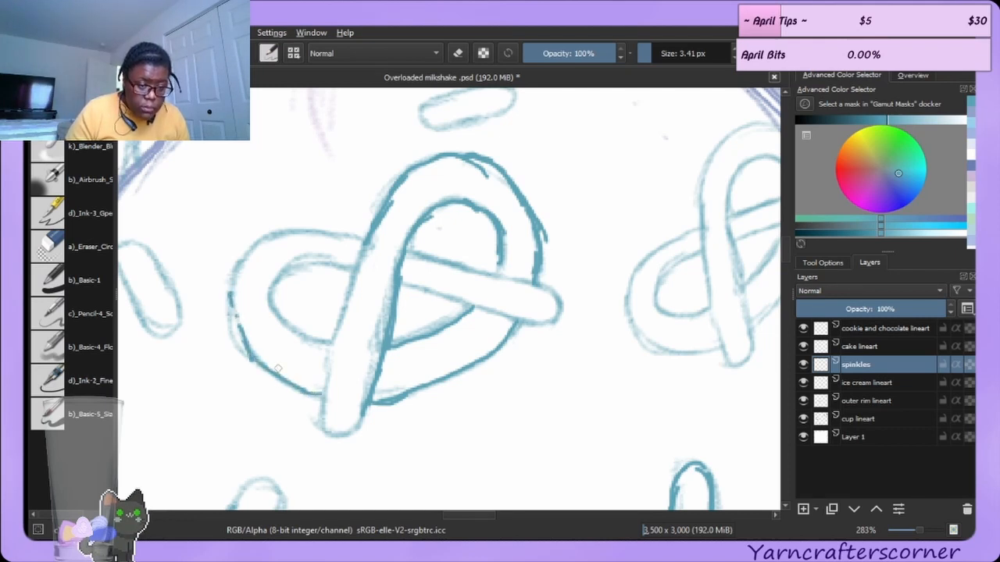
mouse_move(254, 358)
mouse_down()
mouse_move(230, 285)
mouse_move(234, 319)
mouse_move(243, 261)
mouse_move(232, 280)
mouse_move(261, 238)
mouse_move(323, 241)
mouse_move(302, 229)
mouse_move(353, 245)
mouse_move(336, 235)
mouse_move(358, 260)
mouse_up()
mouse_move(273, 296)
mouse_down()
mouse_move(299, 329)
mouse_move(292, 321)
mouse_move(332, 341)
mouse_up()
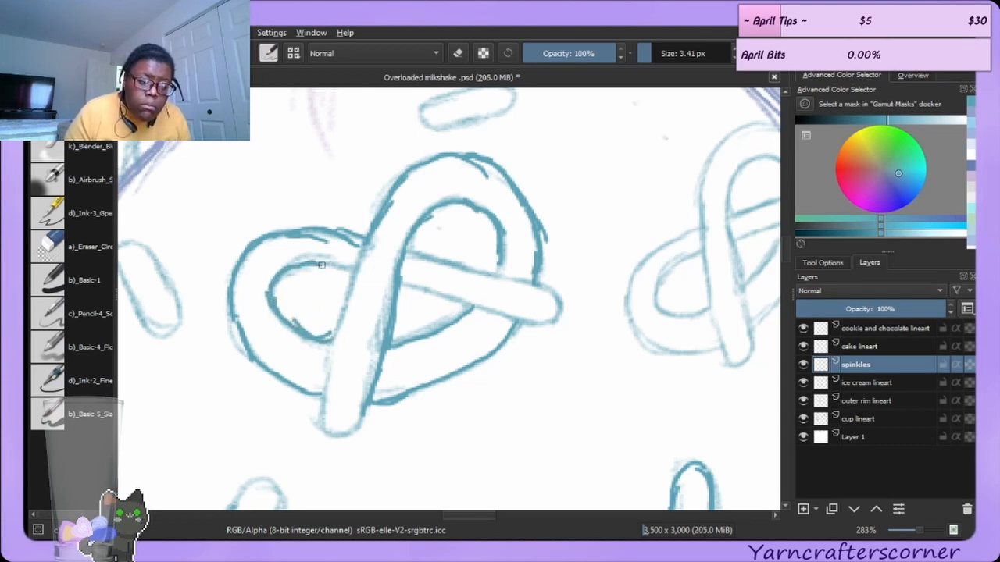
Erase the overlapping line ends inside and above the pretzel's left loop with the 7 px eraser.
click(92, 245)
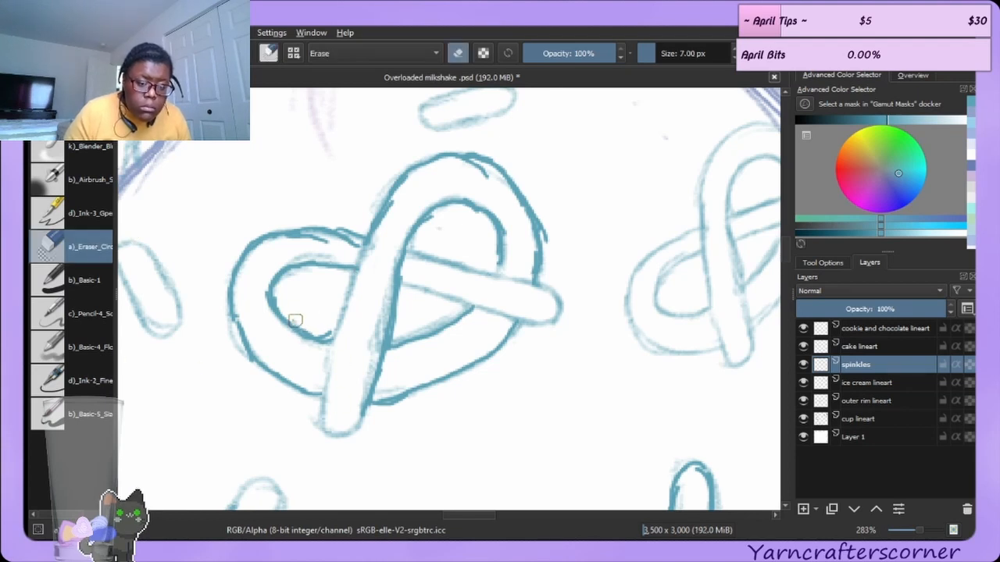
drag(296, 320, 326, 330)
drag(286, 242, 323, 241)
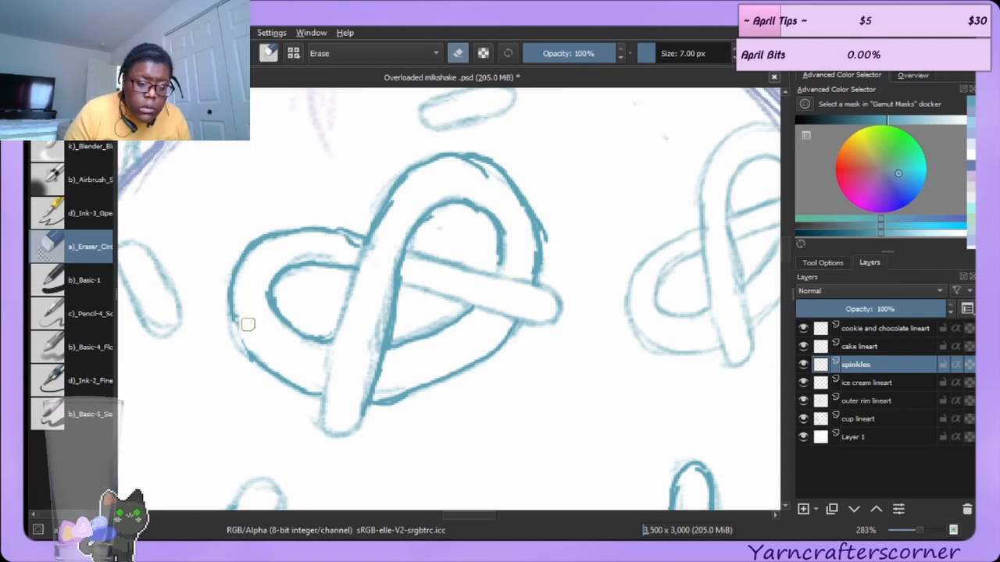
key(e)
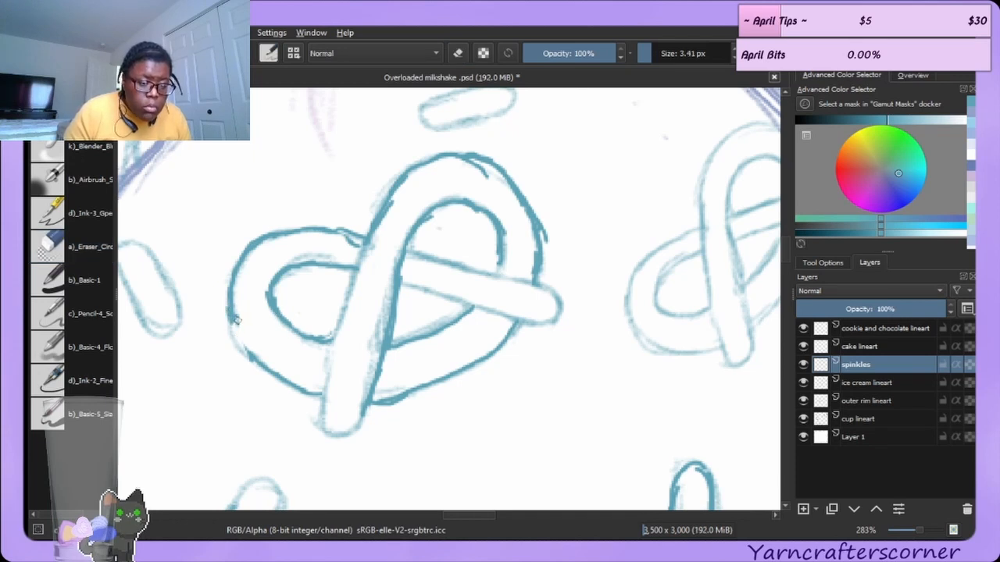
mouse_move(236, 321)
mouse_down()
mouse_move(253, 359)
mouse_move(235, 322)
mouse_up()
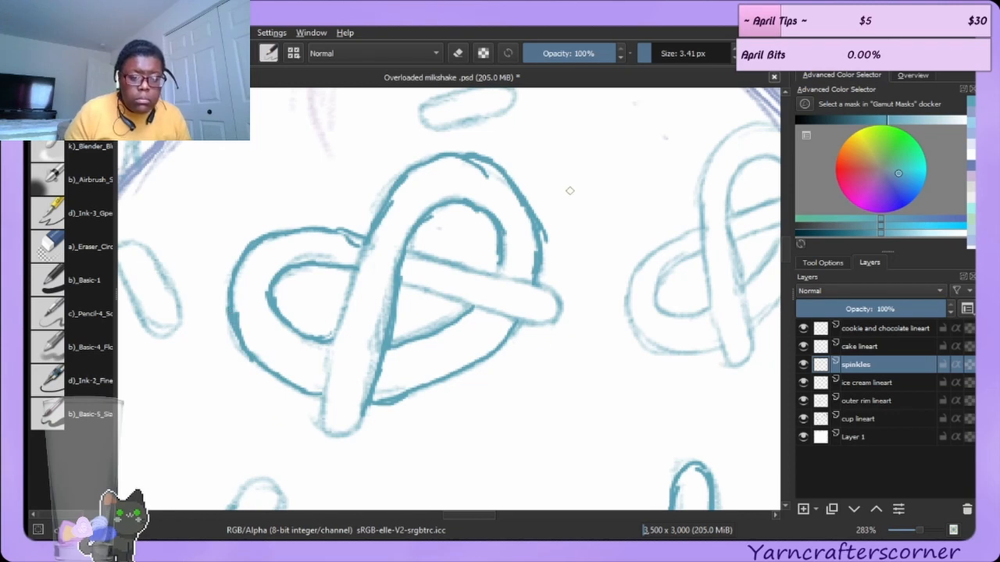
key(ctrl+z)
Erase the stray line along the outer edge of the pretzel's right loop.
click(56, 245)
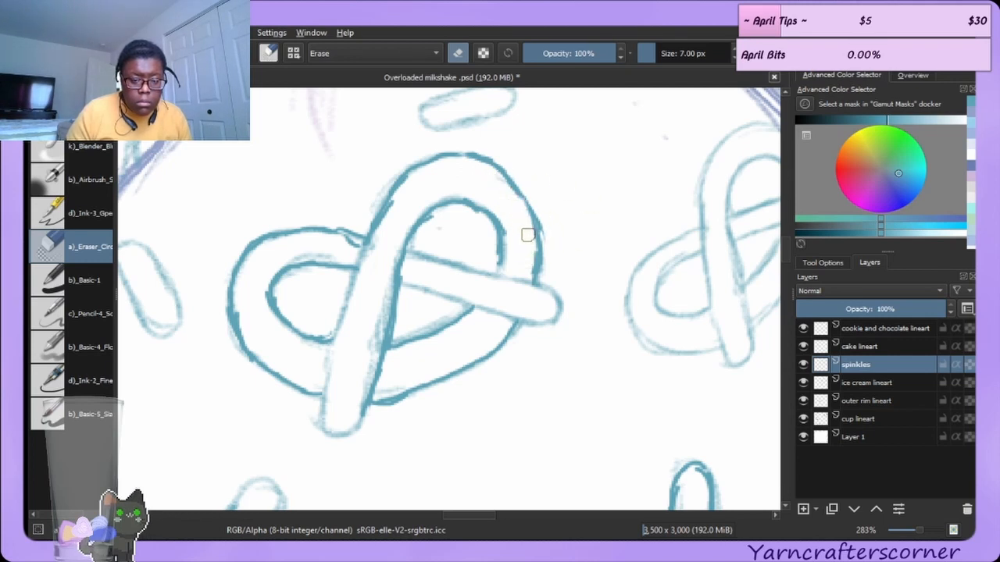
drag(546, 229, 542, 212)
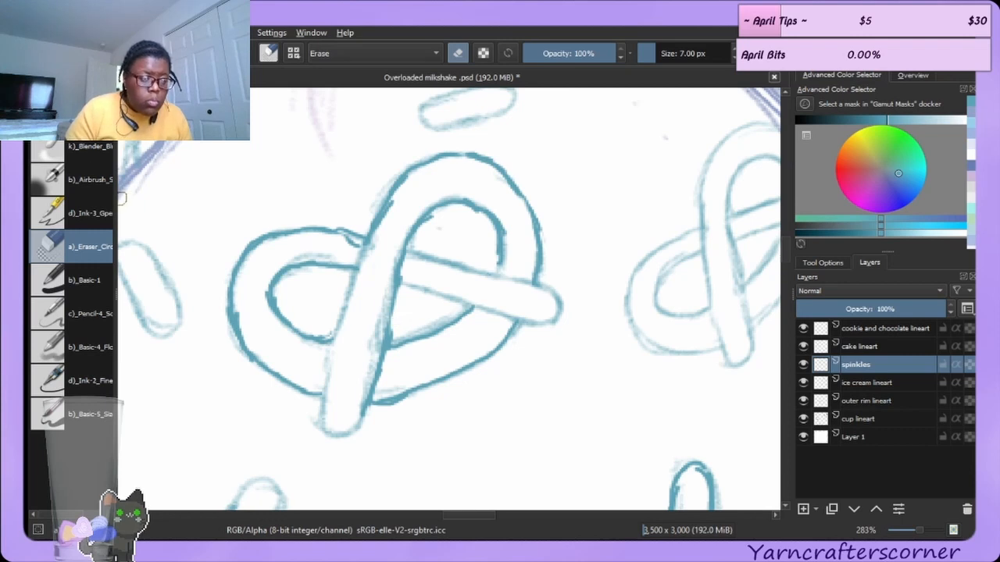
Retrace the pretzel's lower crossing strand, its end, and the right strand in darker teal with the brush.
click(71, 113)
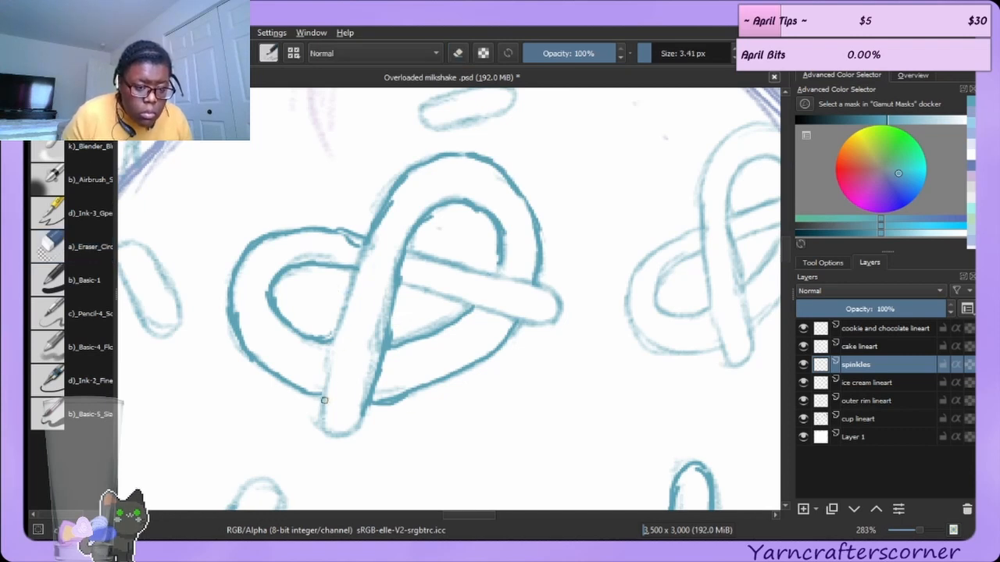
drag(321, 399, 352, 282)
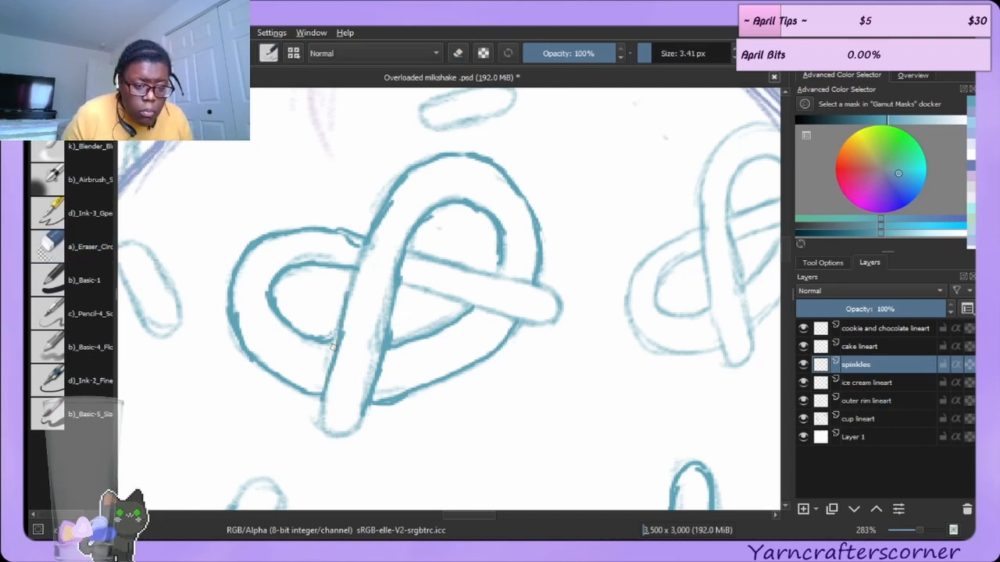
mouse_move(334, 348)
mouse_down()
mouse_move(359, 251)
mouse_move(356, 265)
mouse_move(384, 217)
mouse_up()
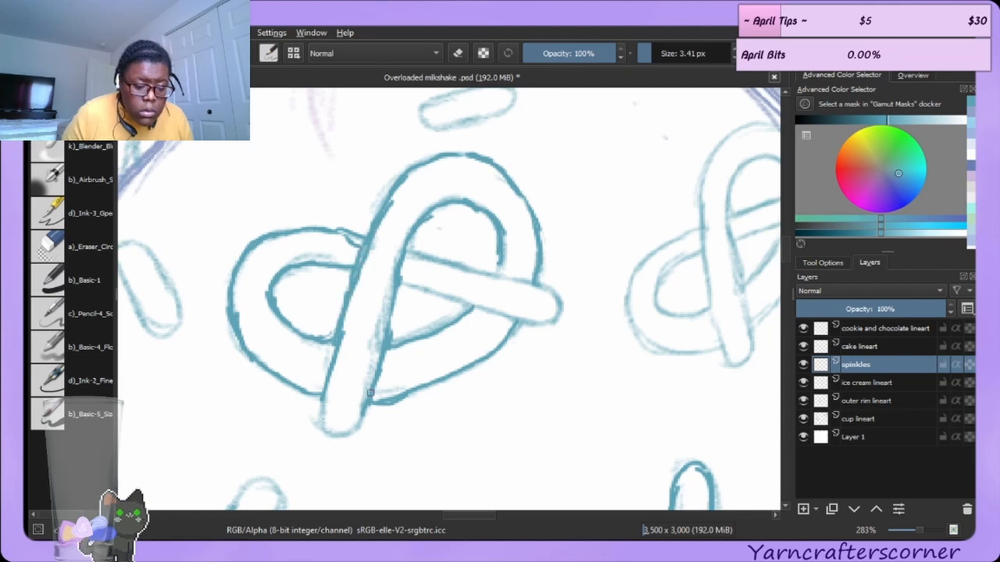
drag(321, 404, 340, 434)
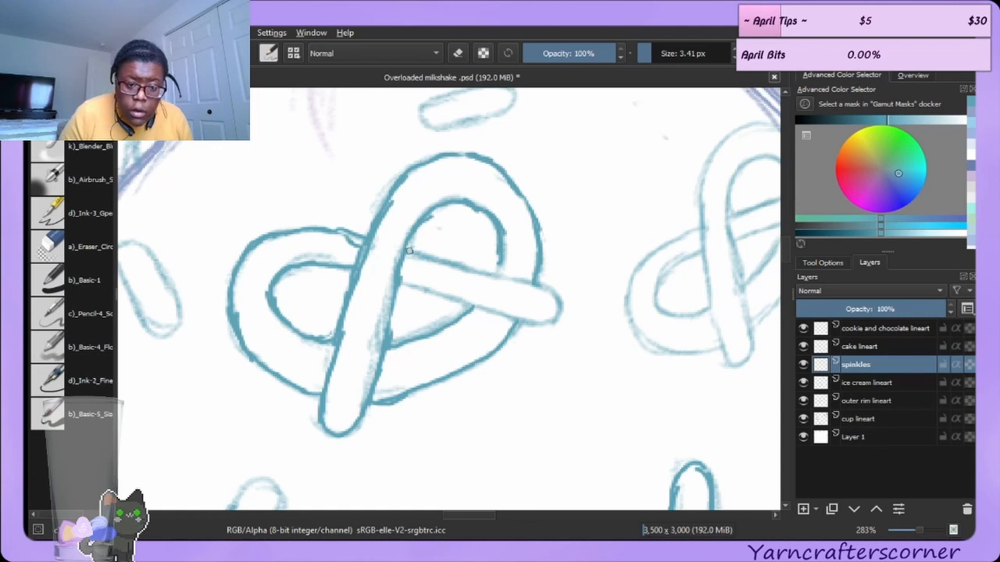
mouse_move(410, 252)
mouse_down()
mouse_move(539, 285)
mouse_move(568, 302)
mouse_up()
drag(497, 273, 509, 252)
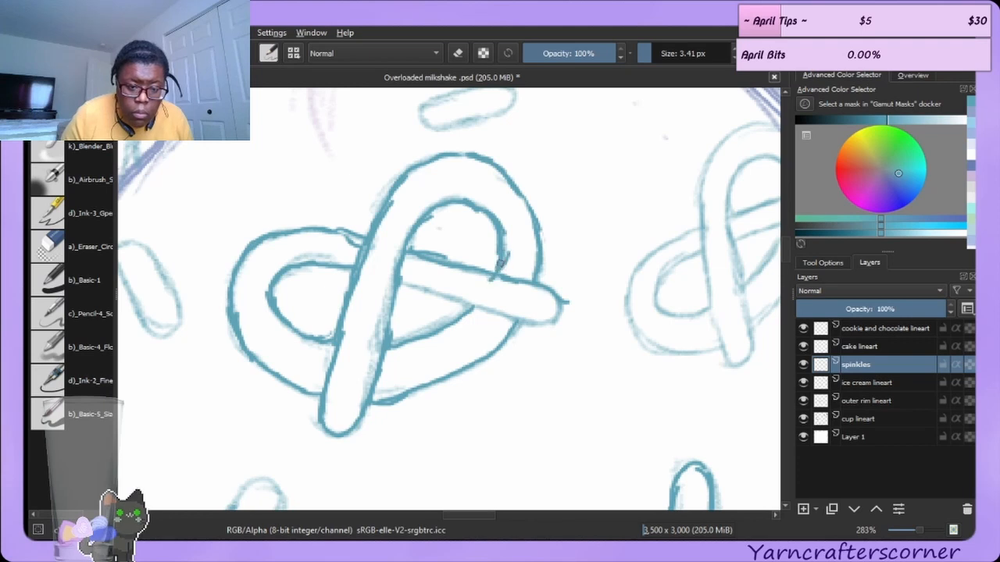
Undo the last stroke and redraw the lower edge of the pretzel's crossing strand in darker teal.
key(ctrl+z)
drag(403, 283, 523, 320)
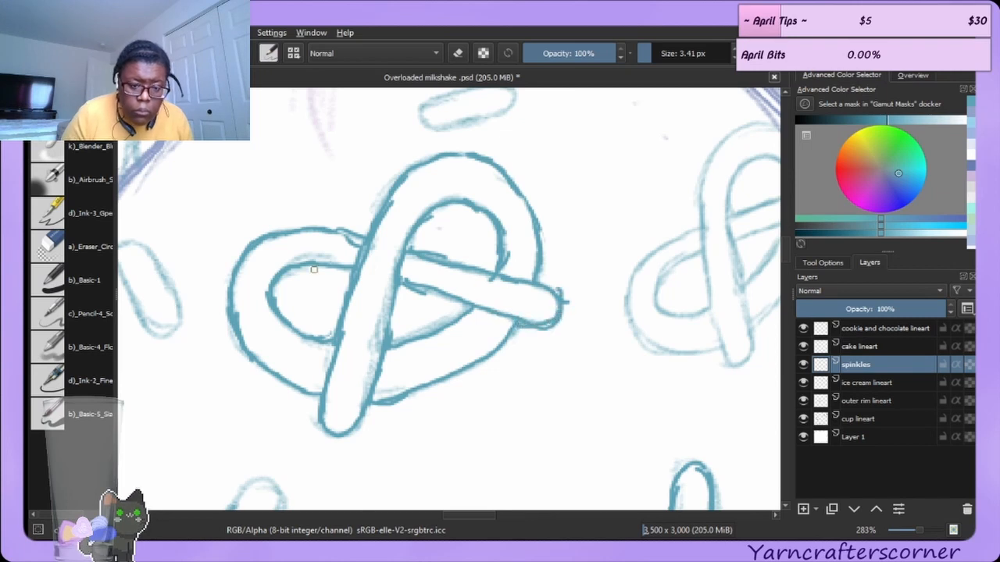
Erase the overlapping line ends around the crossing strand and inside the upper loops with the 7 px eraser.
click(72, 245)
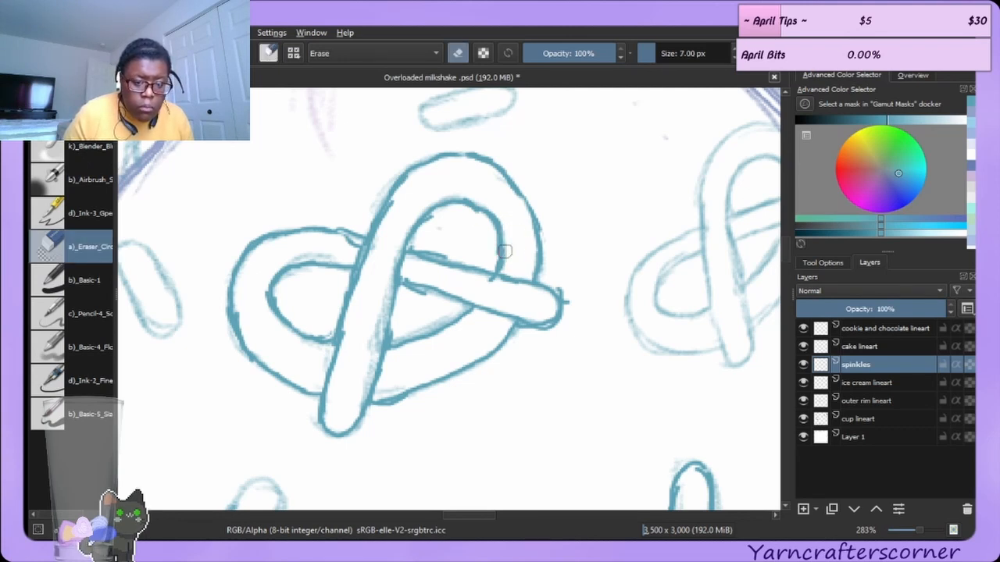
drag(491, 239, 494, 257)
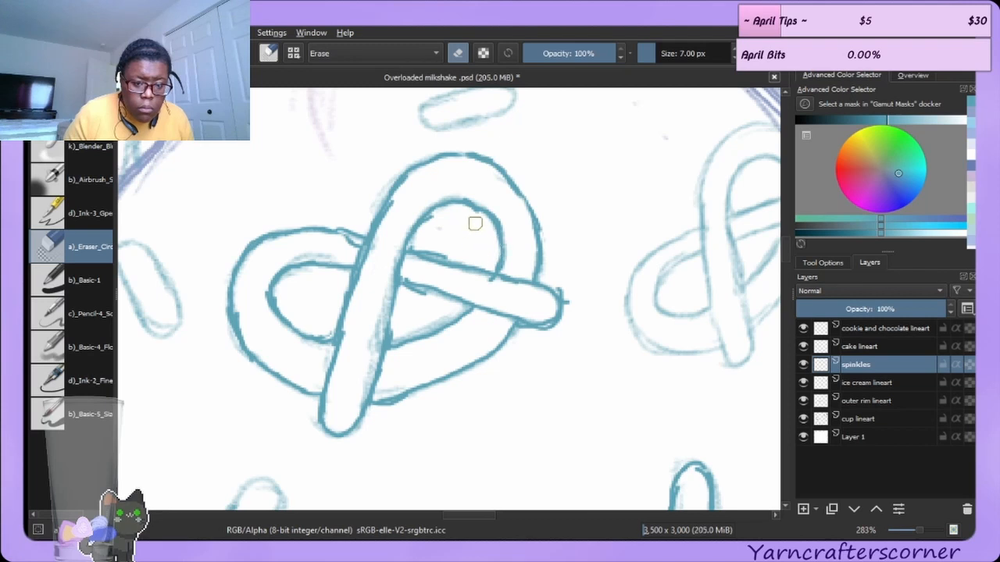
drag(423, 246, 441, 253)
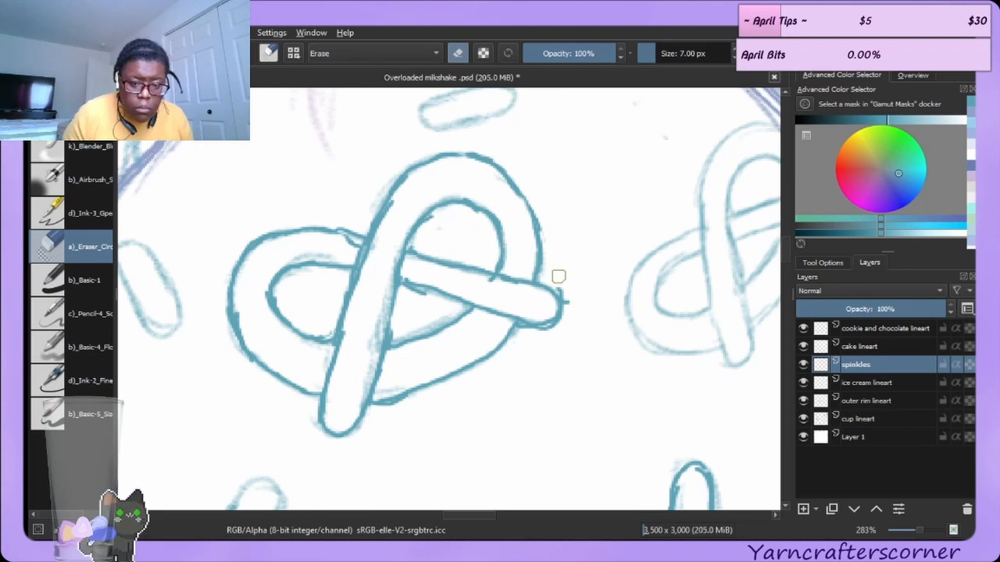
mouse_move(559, 277)
mouse_down()
mouse_move(573, 309)
mouse_move(511, 331)
mouse_up()
drag(415, 280, 415, 280)
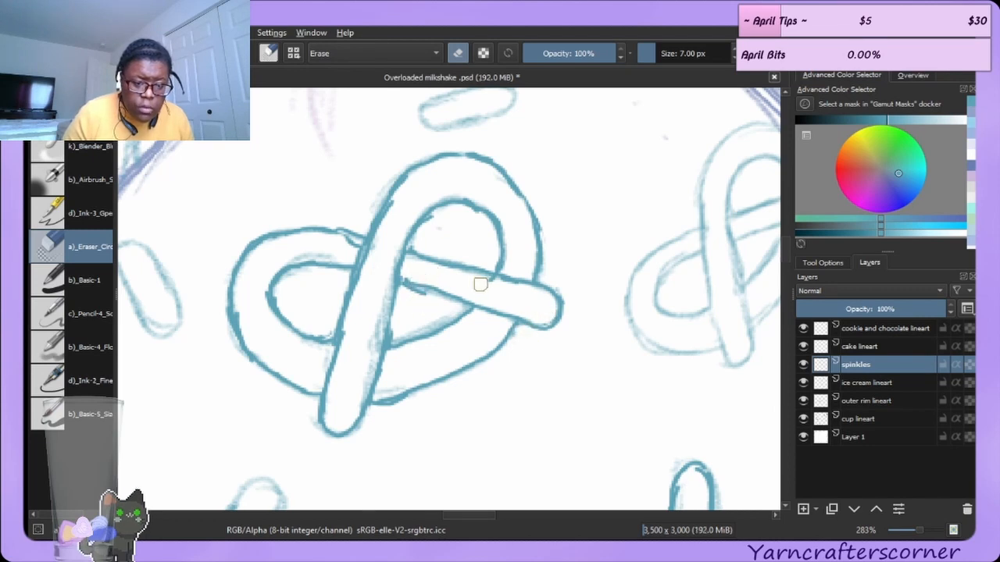
mouse_move(481, 284)
mouse_down()
mouse_move(495, 292)
mouse_move(484, 287)
mouse_up()
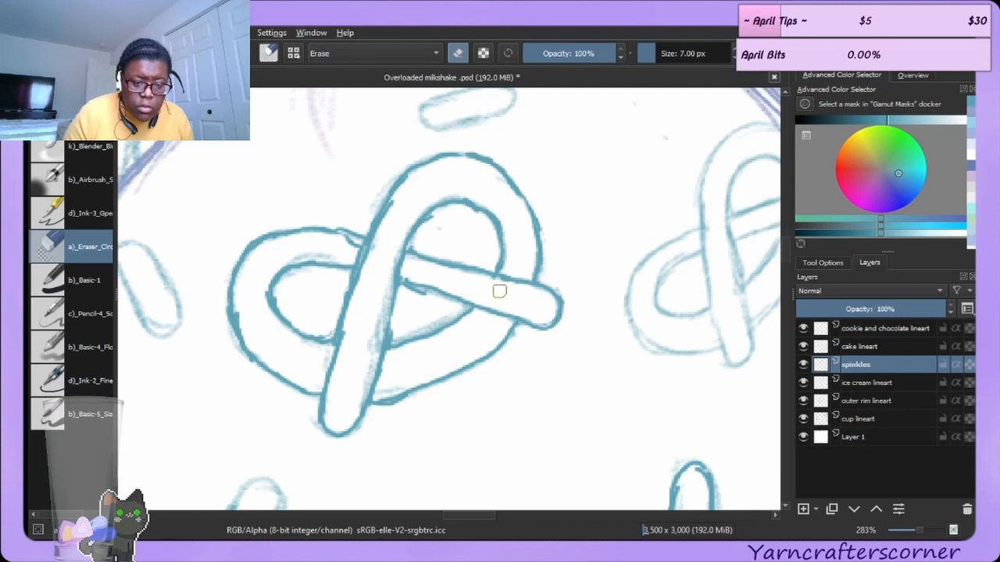
drag(349, 245, 353, 246)
drag(392, 206, 380, 232)
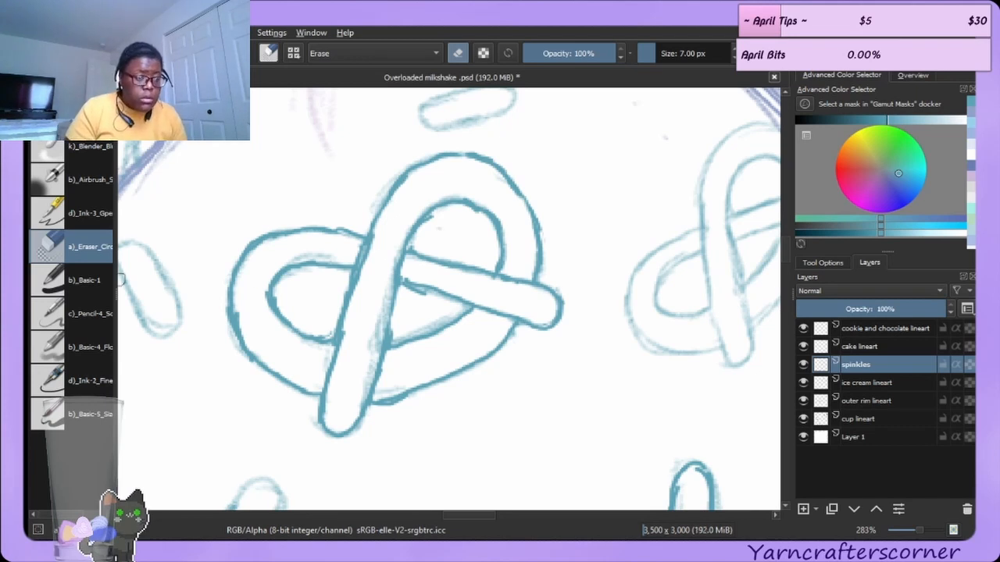
Retrace the crossing strand's upper edge where it meets the left loop, erasing and redrawing the first stroke.
key(e)
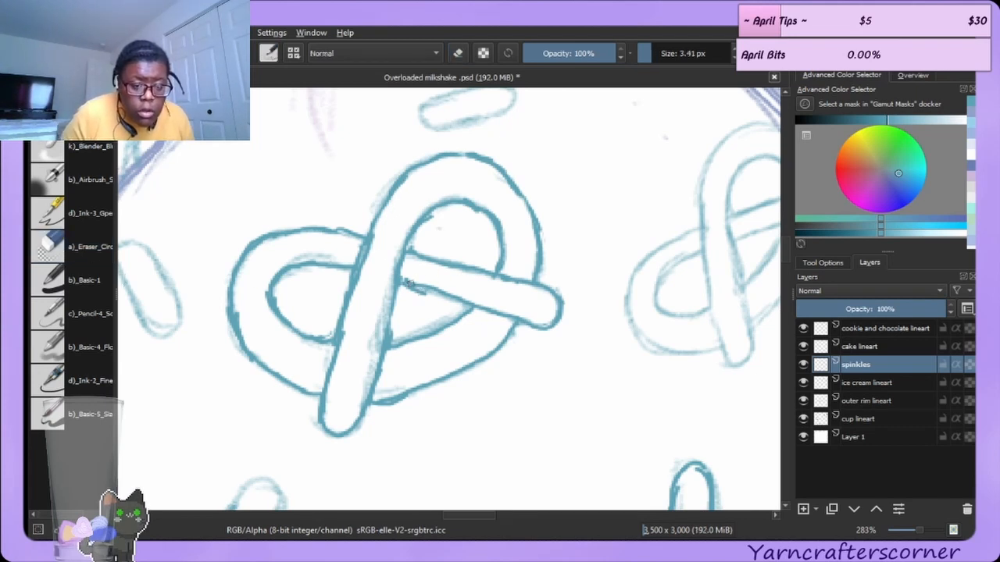
mouse_move(428, 289)
mouse_down()
mouse_move(400, 280)
mouse_move(453, 300)
mouse_up()
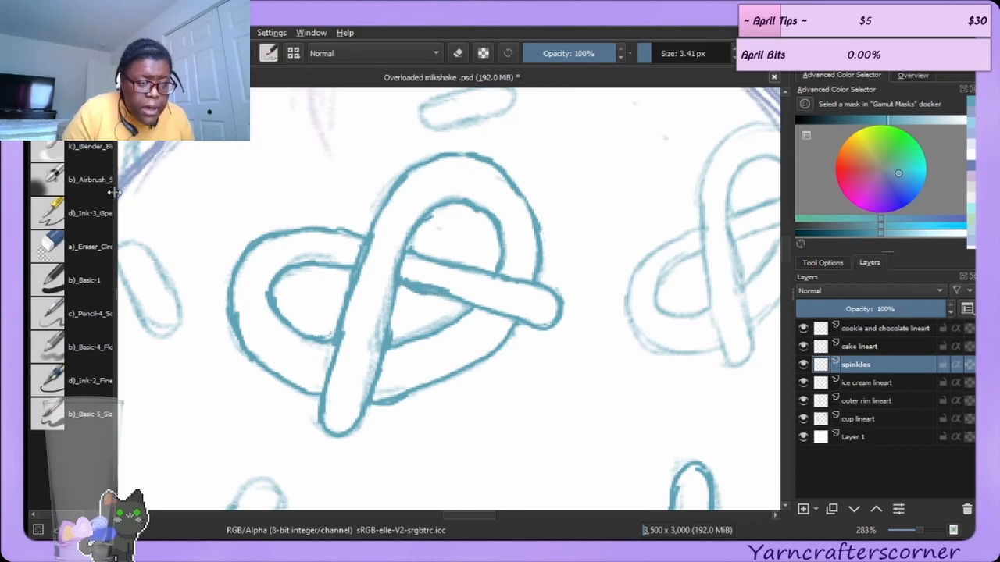
click(79, 246)
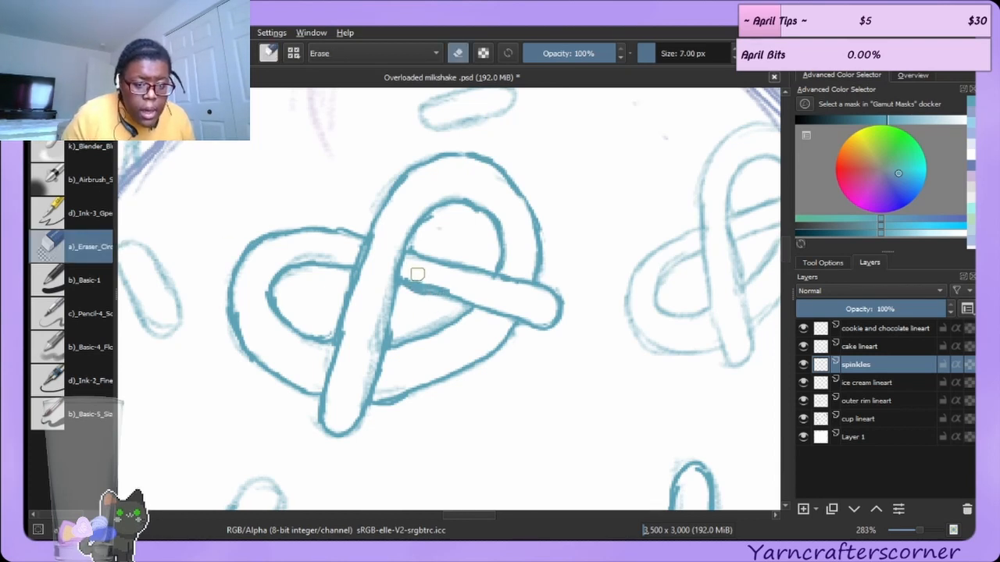
drag(415, 273, 449, 285)
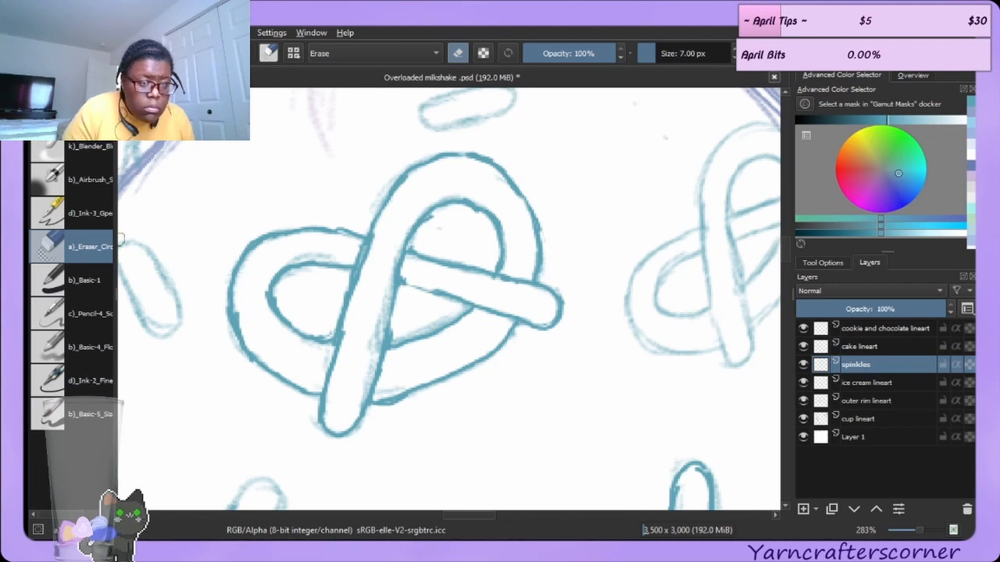
key(e)
drag(401, 280, 434, 288)
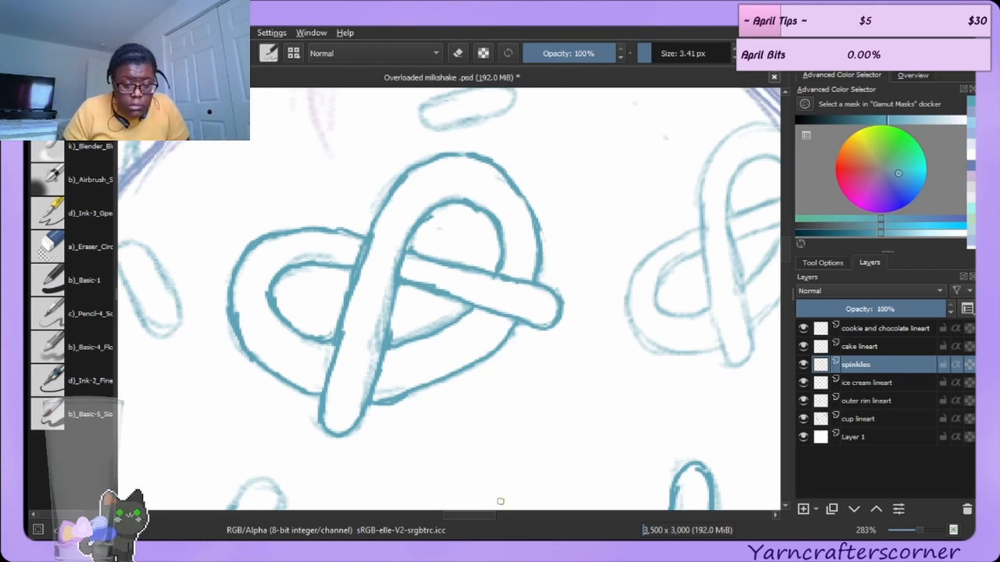
Retrace the two capsule sprinkles above and beside the lower pretzel in darker teal.
drag(485, 517, 463, 515)
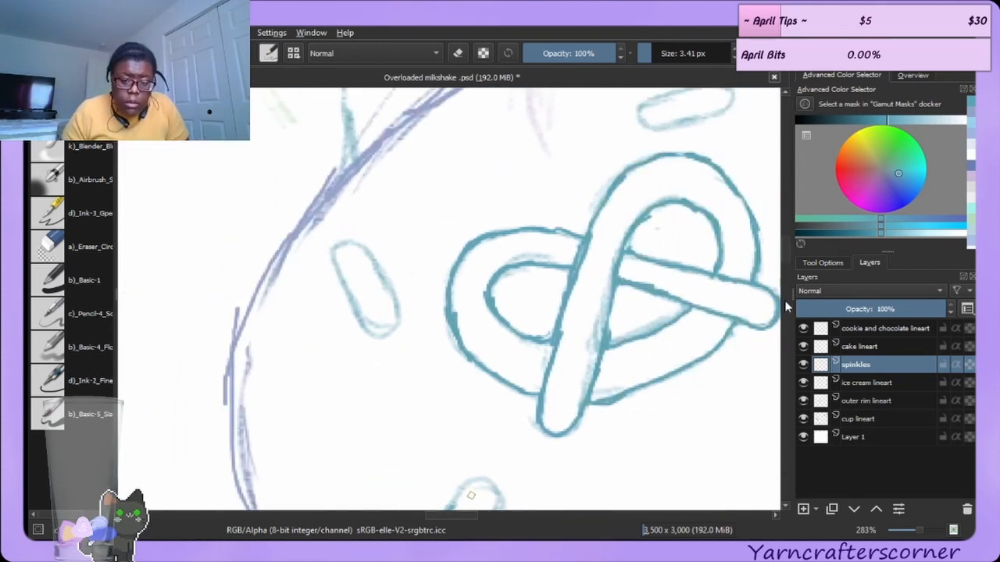
drag(786, 244, 790, 255)
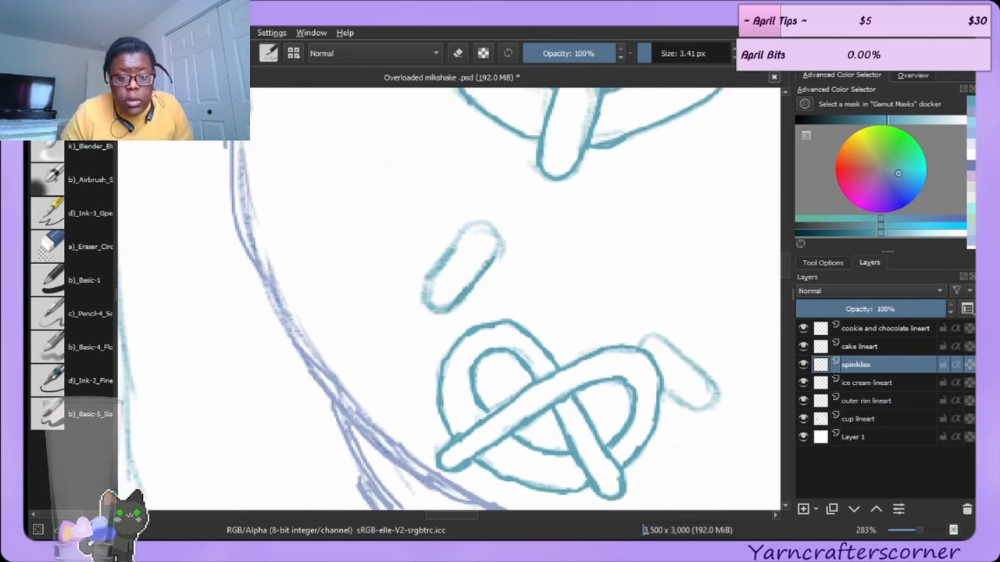
click(437, 313)
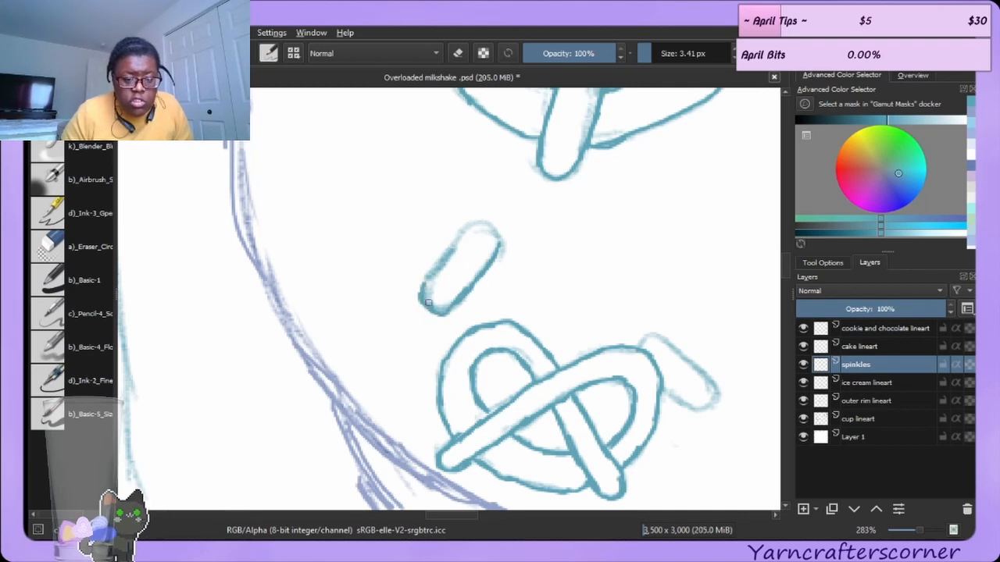
drag(435, 271, 457, 238)
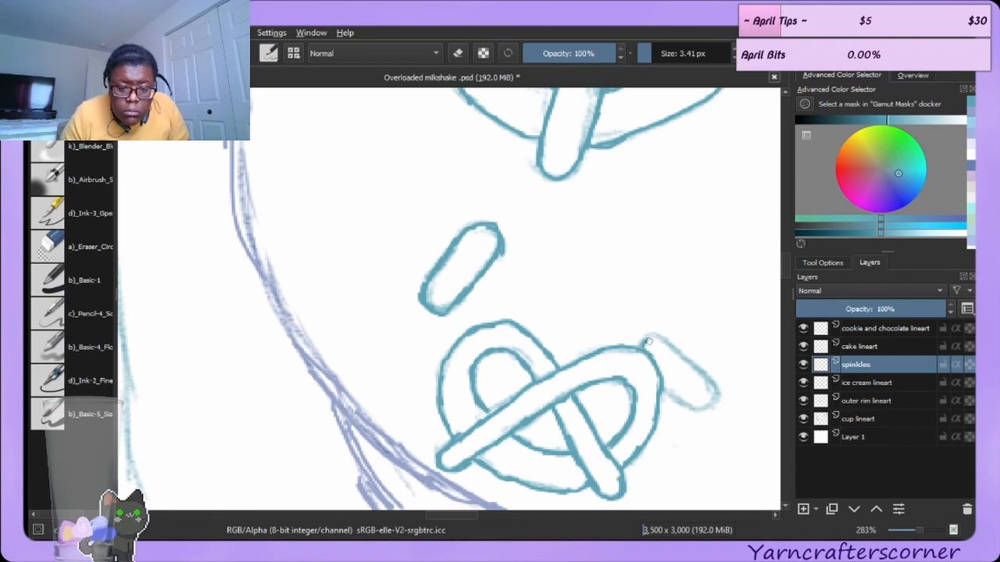
drag(656, 337, 701, 375)
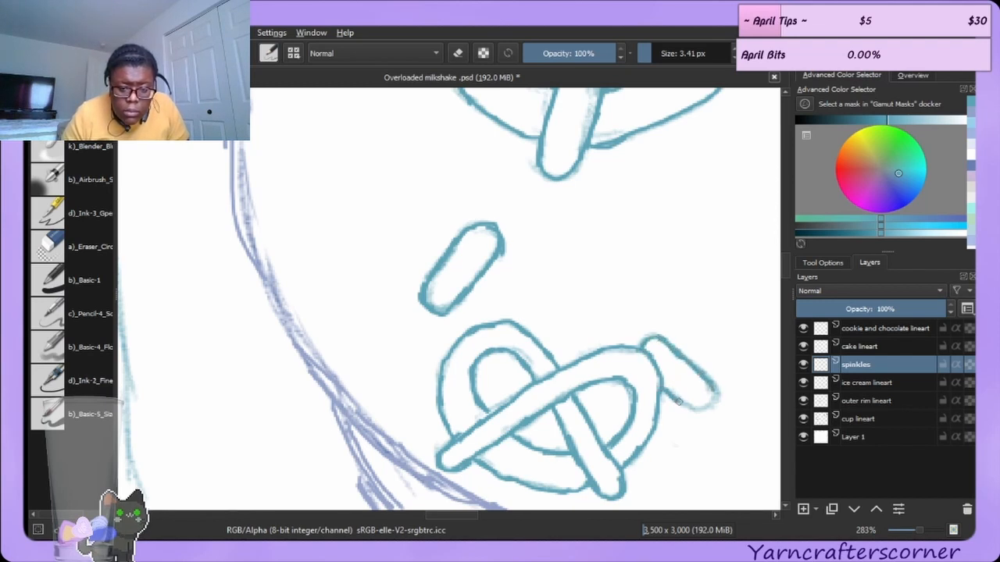
drag(700, 409, 714, 392)
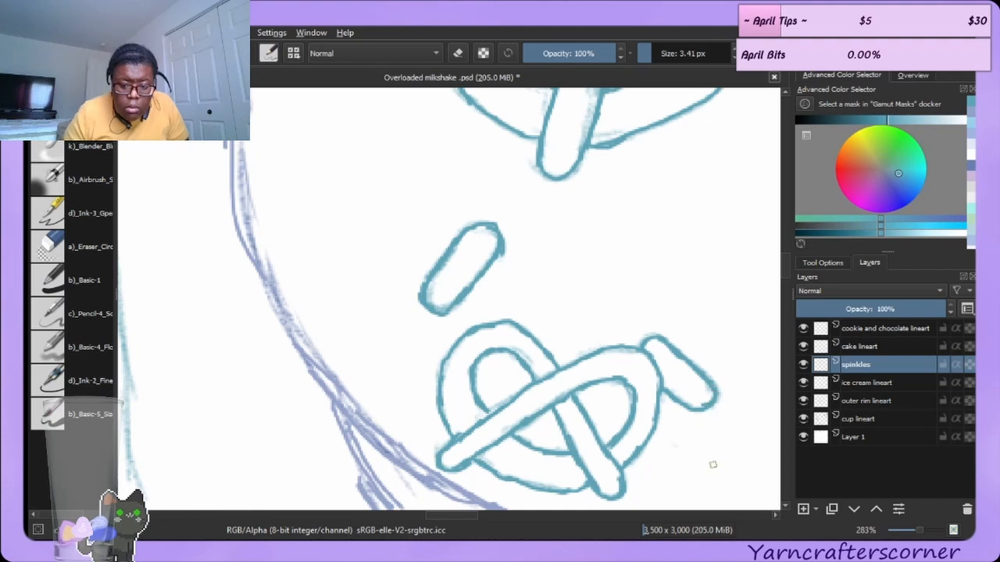
Retrace the capsule sprinkle to the left of the upper pretzel in darker teal.
click(785, 349)
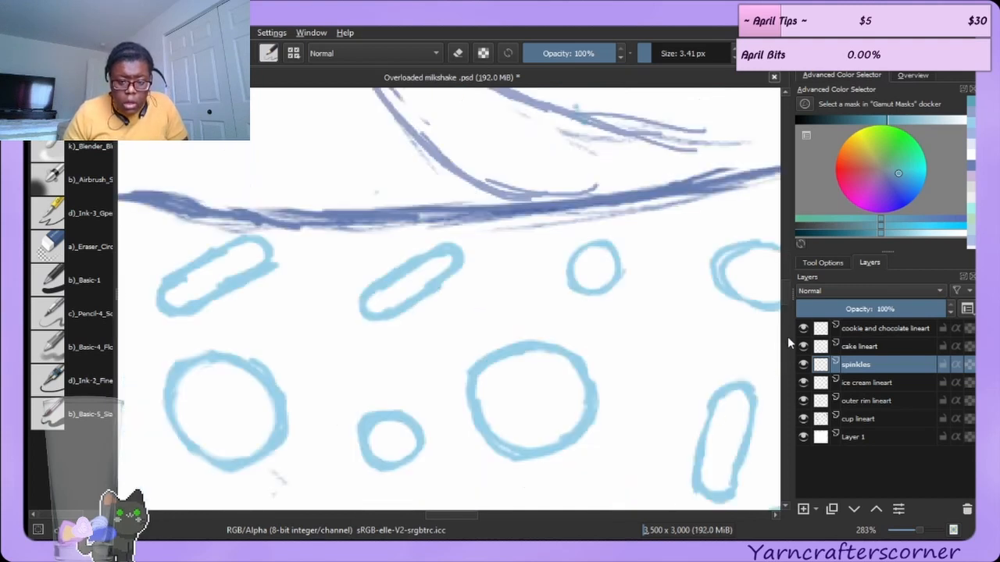
click(787, 334)
click(787, 334)
click(787, 337)
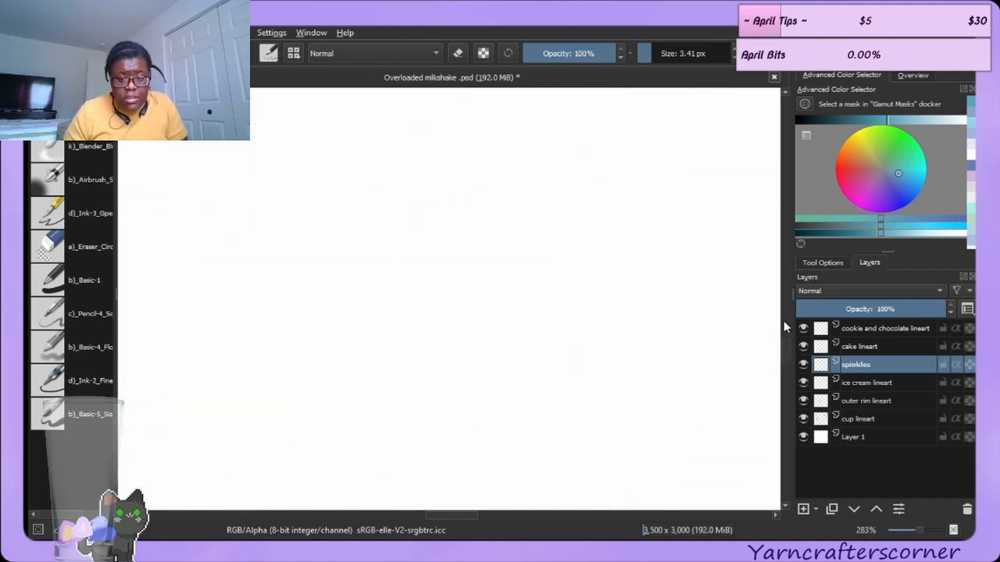
drag(783, 321, 777, 264)
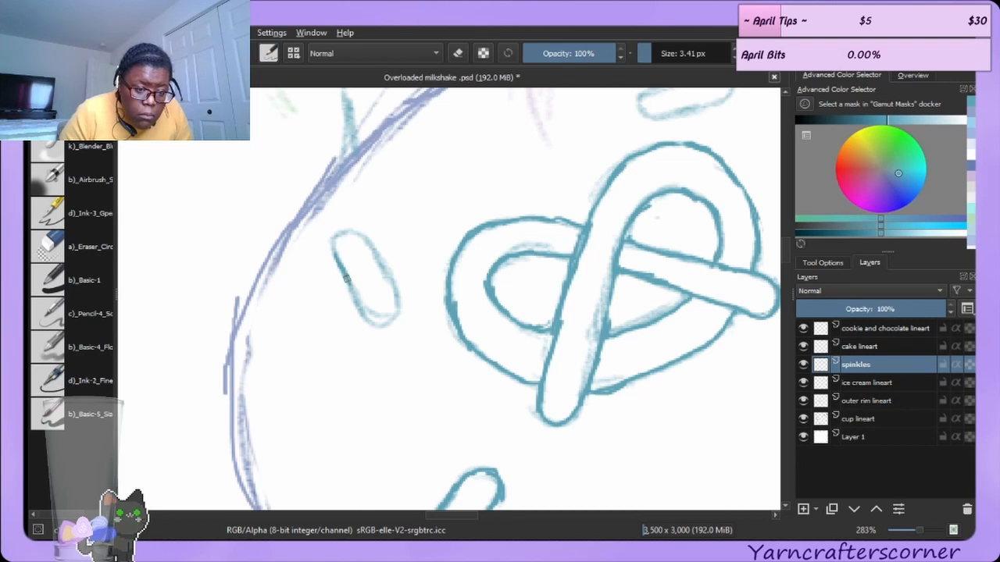
mouse_move(370, 318)
mouse_down()
mouse_move(386, 322)
mouse_move(396, 308)
mouse_move(388, 281)
mouse_up()
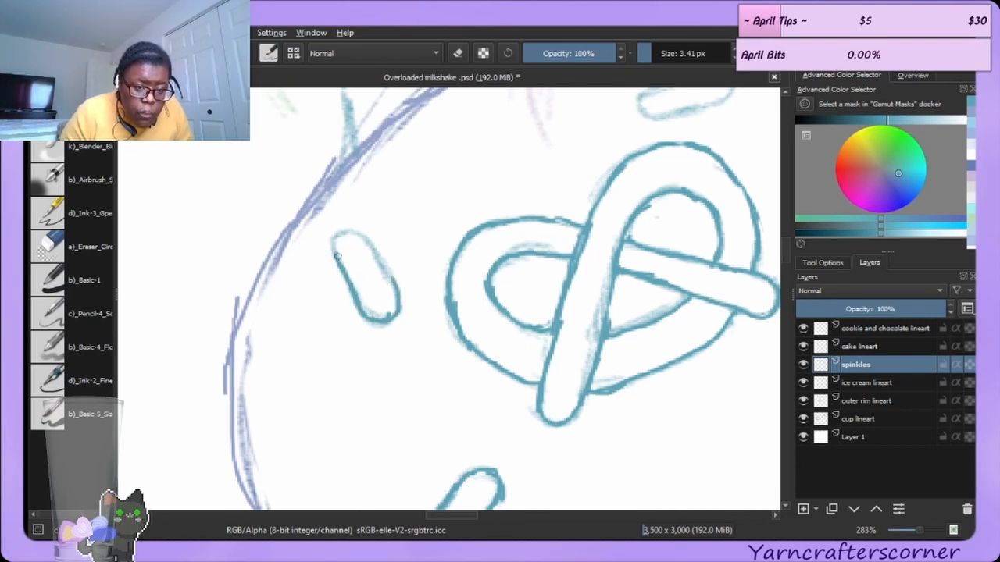
mouse_move(337, 256)
mouse_down()
mouse_move(372, 248)
mouse_move(359, 238)
mouse_move(388, 271)
mouse_up()
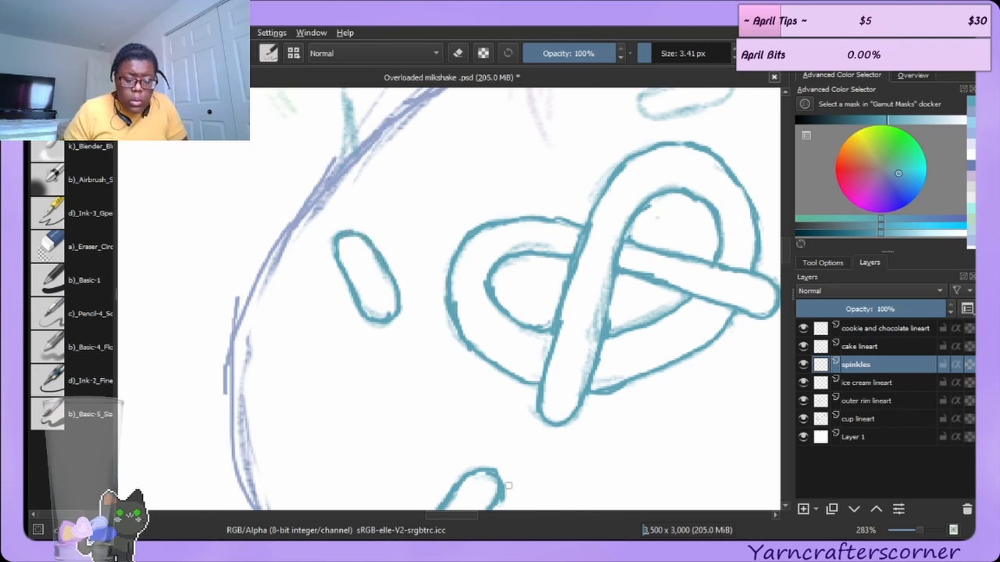
drag(429, 517, 465, 513)
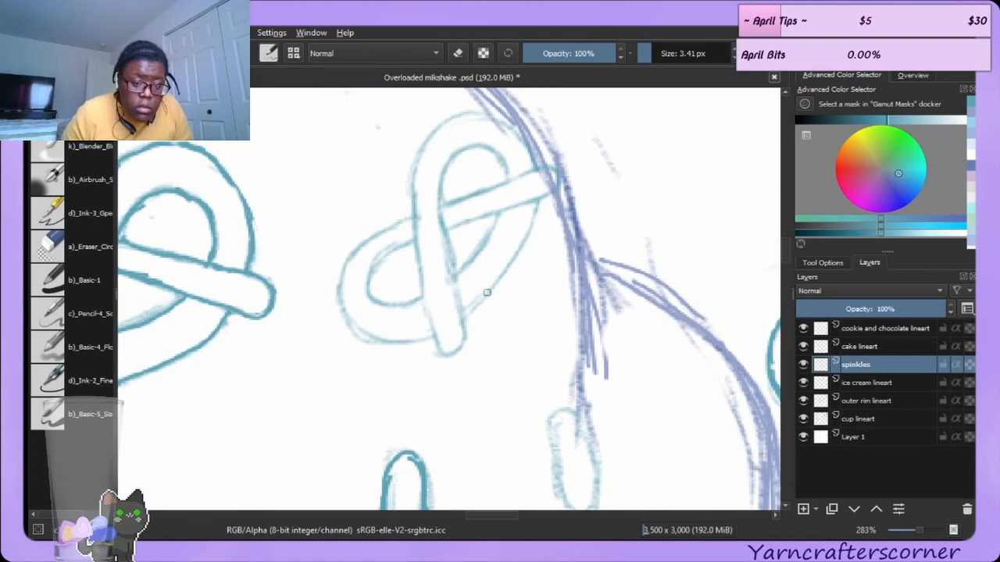
mouse_move(464, 319)
mouse_down()
mouse_move(497, 284)
mouse_move(472, 311)
mouse_move(530, 215)
mouse_up()
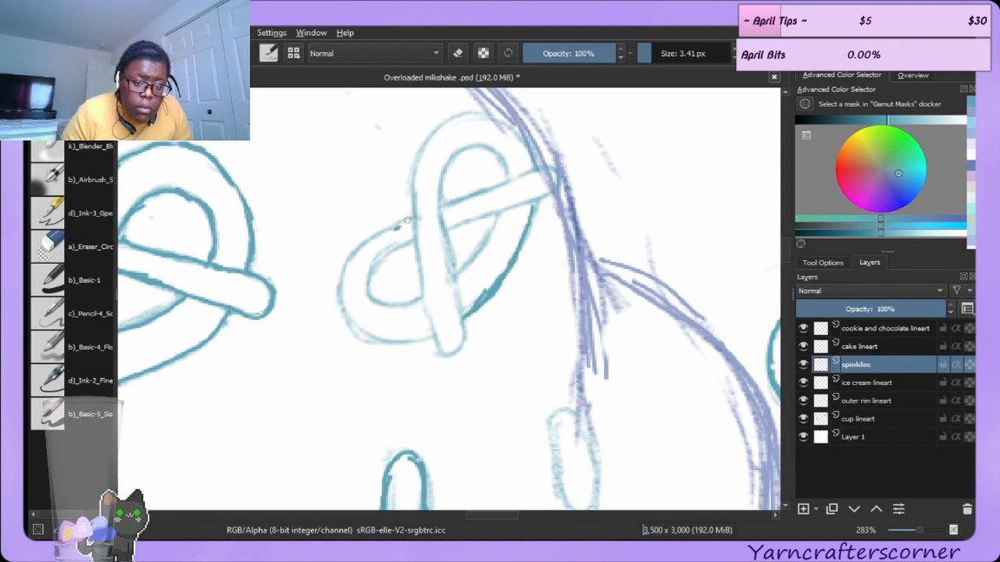
mouse_move(405, 221)
mouse_down()
mouse_move(371, 246)
mouse_move(379, 235)
mouse_move(360, 299)
mouse_move(365, 278)
mouse_move(362, 308)
mouse_move(376, 328)
mouse_move(432, 332)
mouse_up()
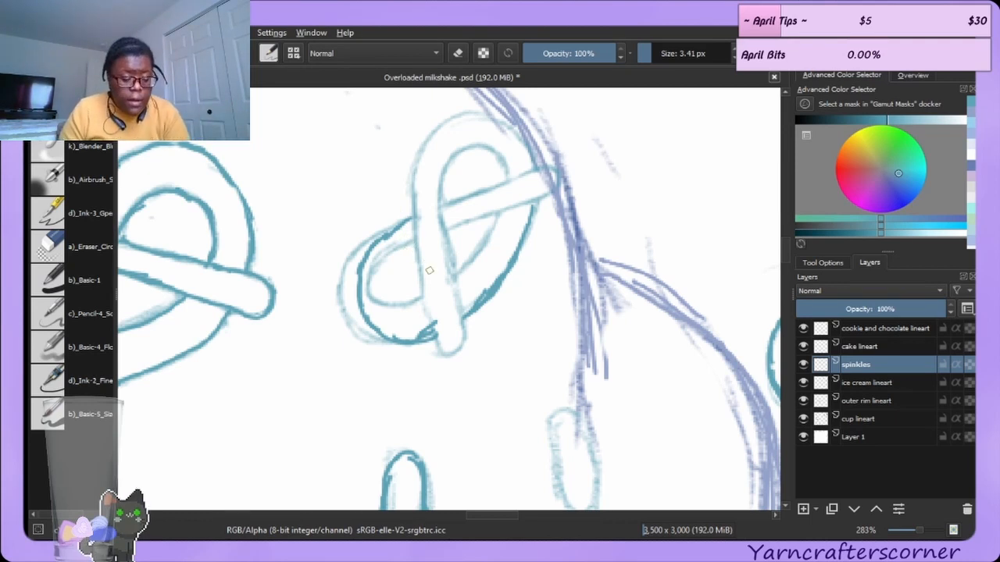
key(ctrl+z)
key(ctrl+z)
key(ctrl+z)
key(ctrl+z)
key(ctrl+z)
key(ctrl+z)
key(ctrl+z)
key(ctrl+z)
key(ctrl+z)
key(ctrl+z)
key(ctrl+z)
key(ctrl+z)
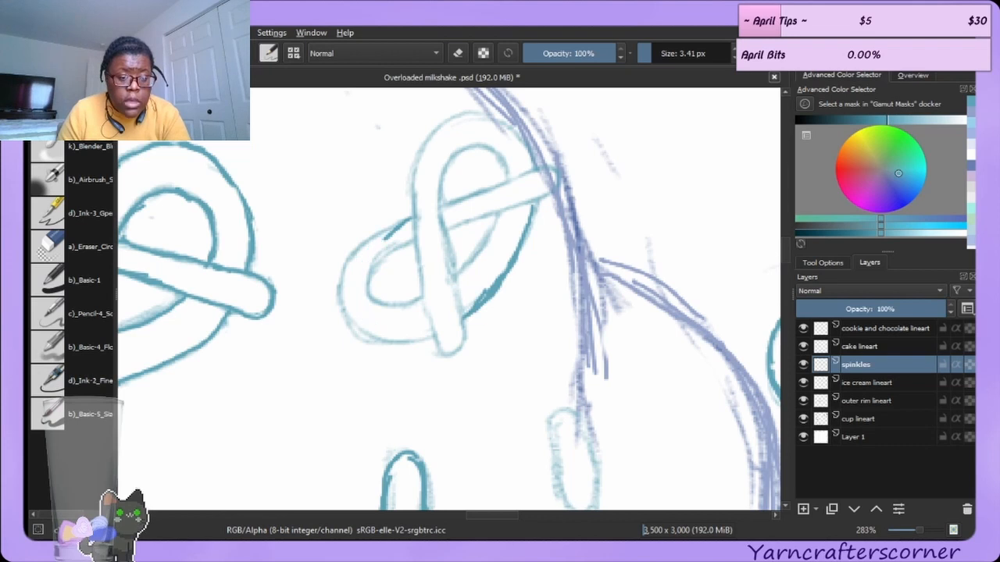
key(ctrl+z)
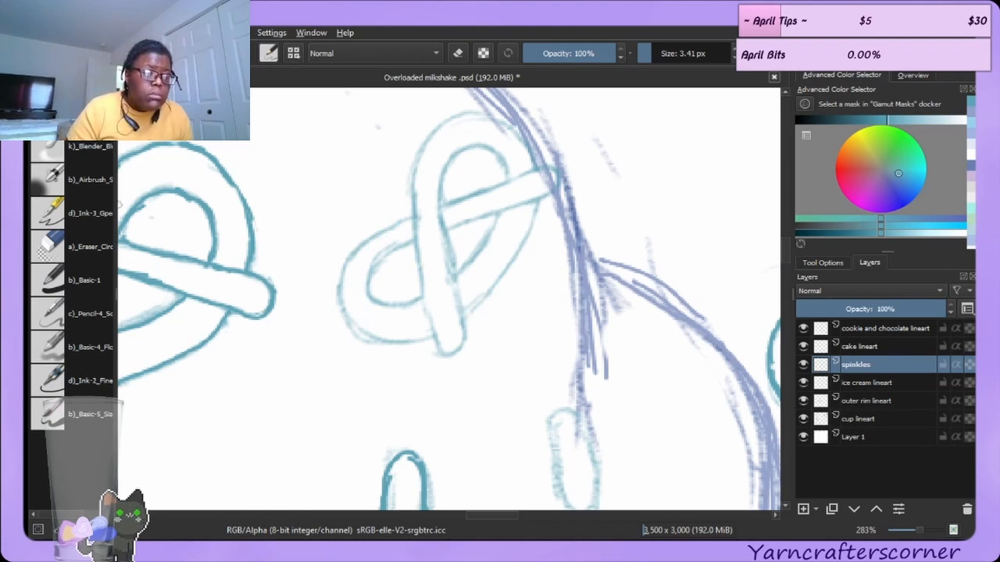
Select the faint pretzel near the rim freehand and shear it upward with the Transform tool.
click(53, 75)
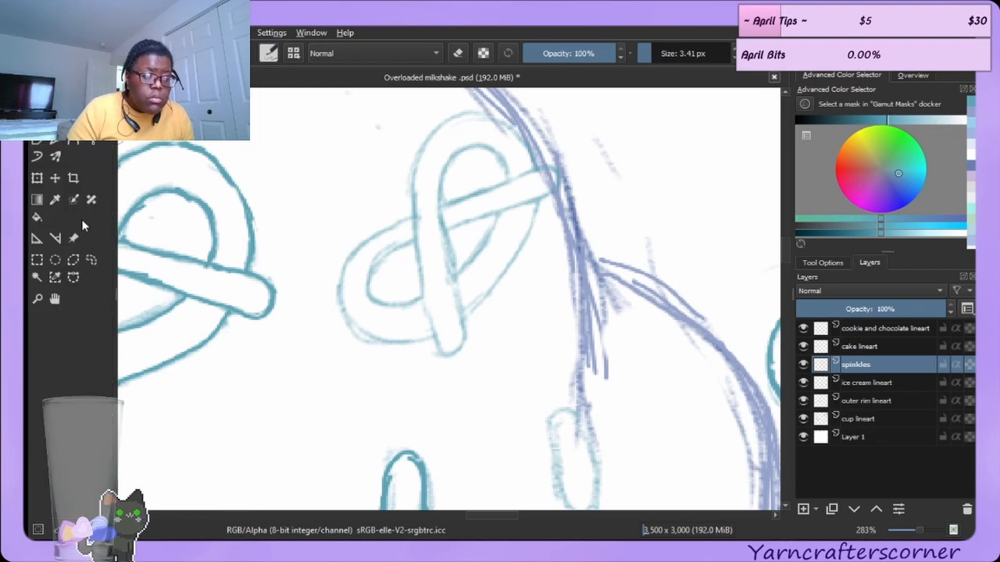
click(91, 259)
mouse_move(379, 170)
mouse_down()
mouse_move(358, 318)
mouse_move(473, 381)
mouse_move(506, 357)
mouse_up()
mouse_move(397, 138)
mouse_down()
mouse_move(320, 290)
mouse_move(558, 364)
mouse_move(503, 95)
mouse_move(359, 233)
mouse_up()
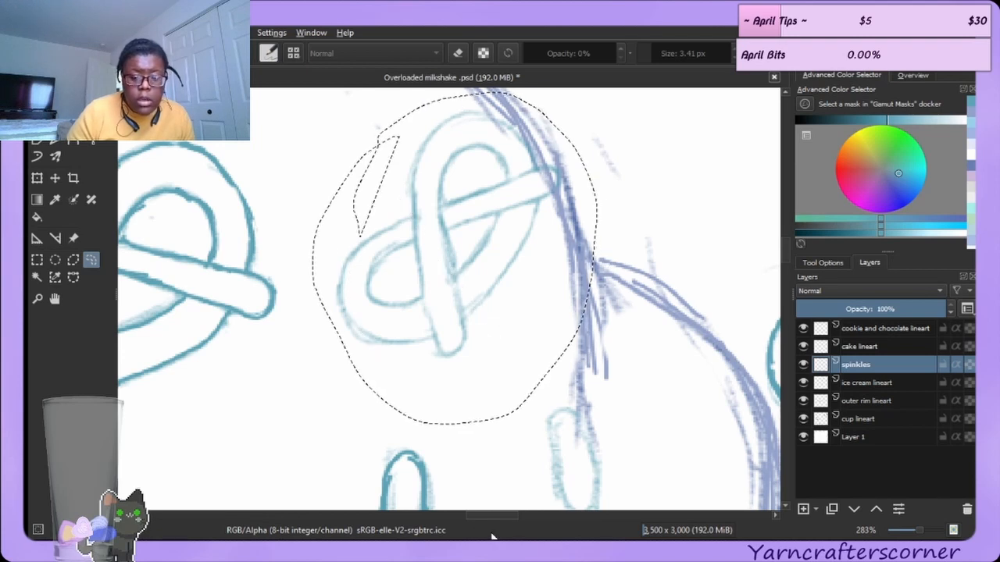
click(36, 179)
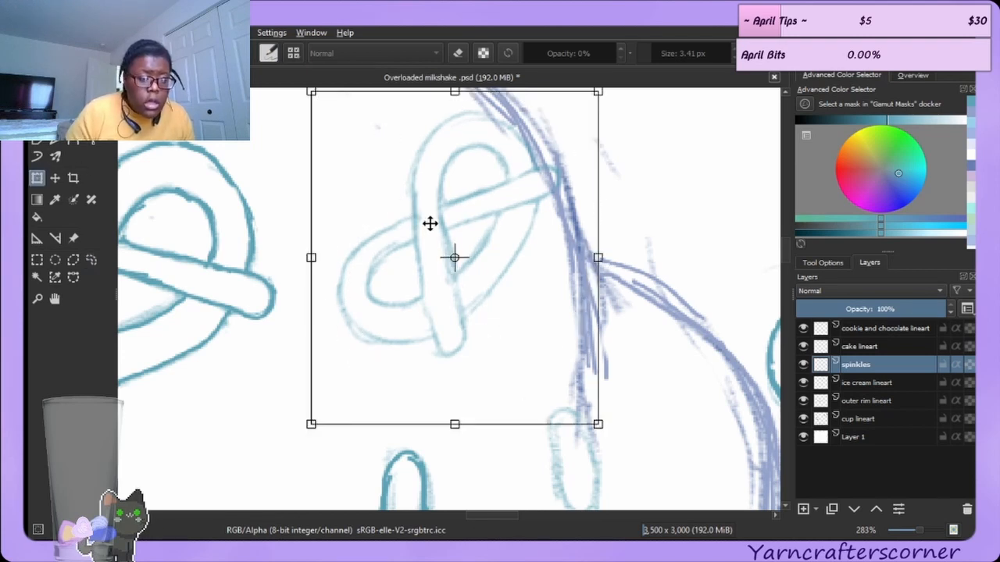
drag(315, 263, 460, 180)
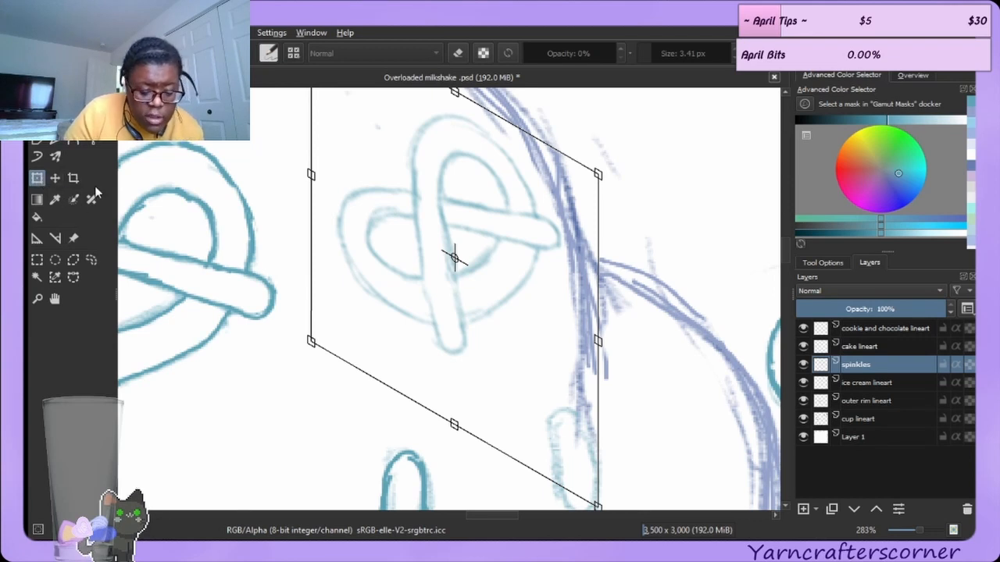
key(b)
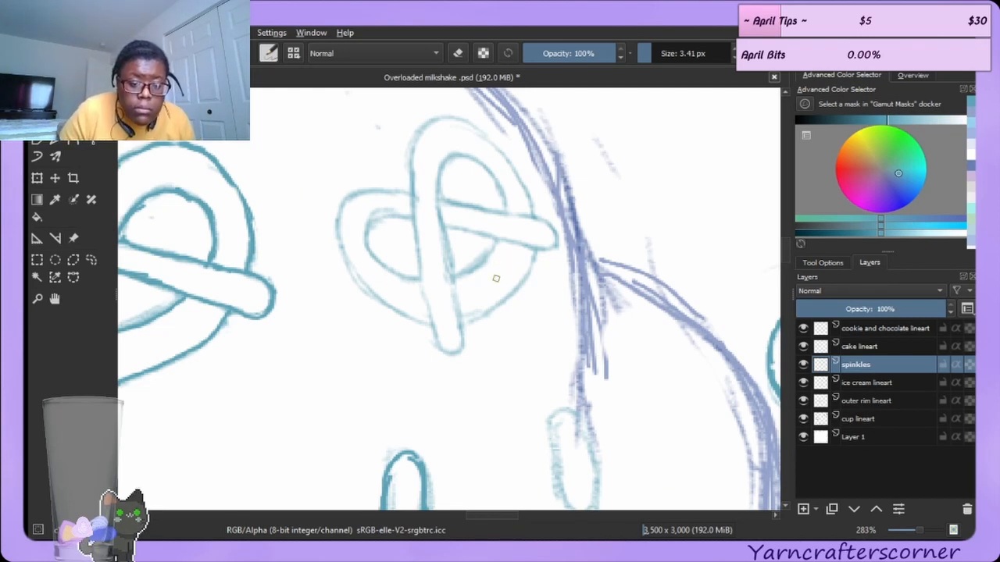
Retrace the sheared pretzel's lower loop and vertical strand in darker teal.
mouse_move(460, 323)
mouse_down()
mouse_move(526, 279)
mouse_move(539, 250)
mouse_up()
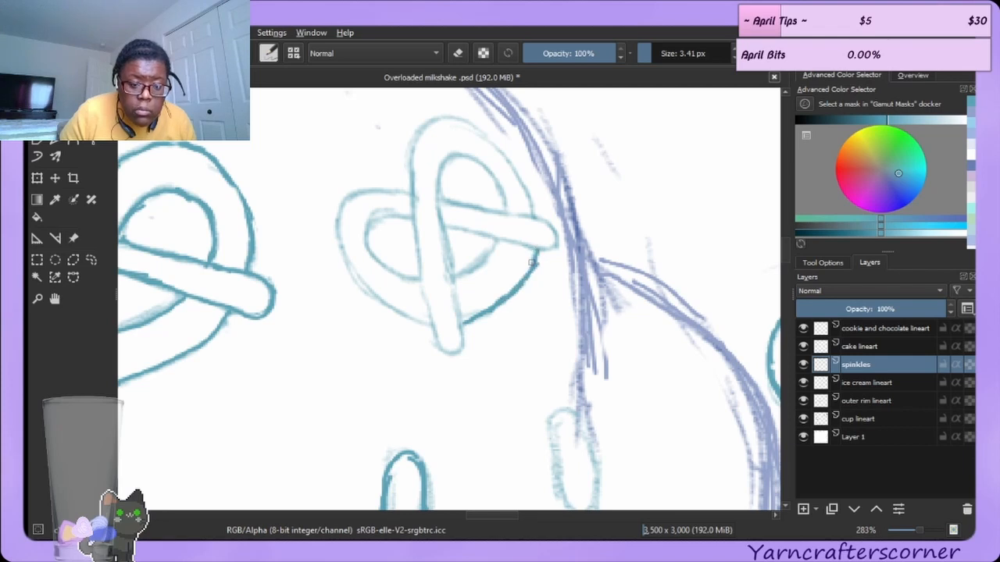
mouse_move(418, 258)
mouse_down()
mouse_move(444, 349)
mouse_move(457, 333)
mouse_move(461, 345)
mouse_move(458, 312)
mouse_up()
drag(438, 203, 448, 250)
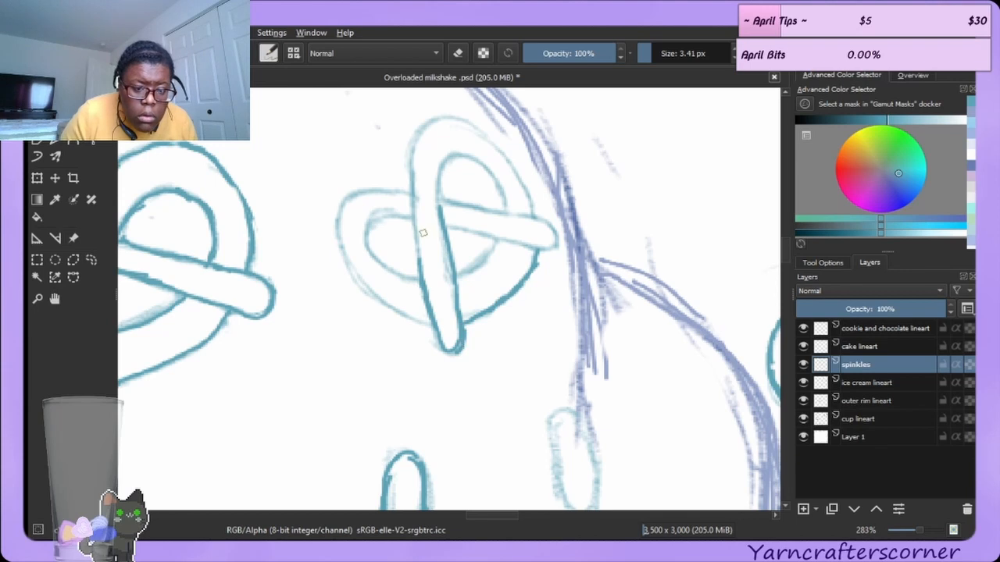
drag(420, 268, 416, 219)
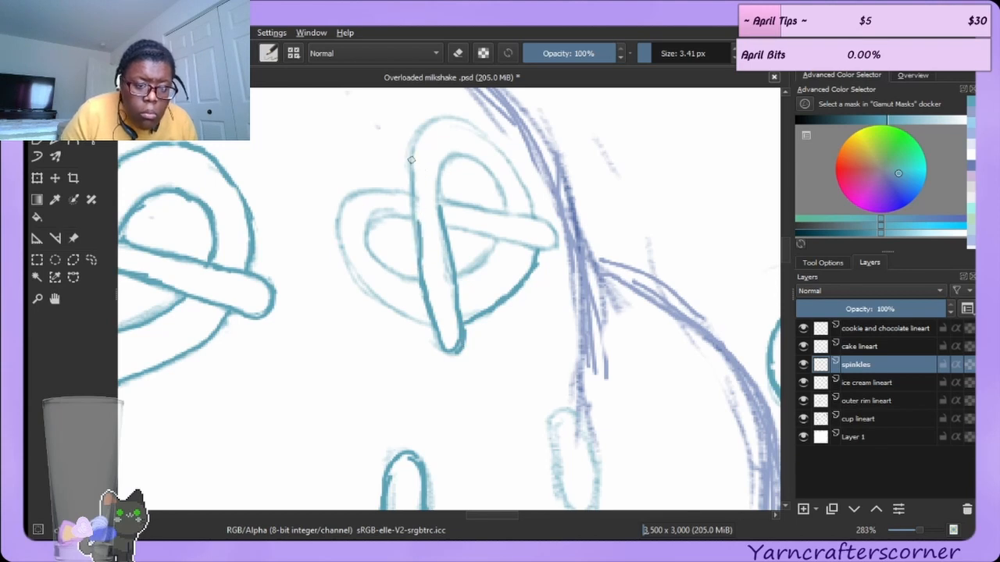
drag(411, 159, 416, 221)
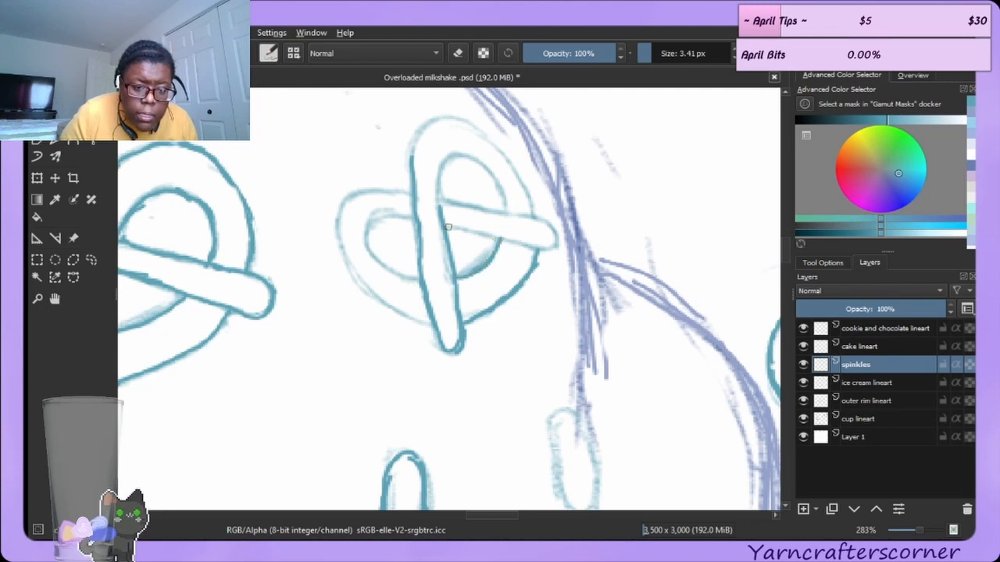
Retrace the sheared pretzel's crossing strand and upper loop in darker teal.
drag(448, 227, 476, 233)
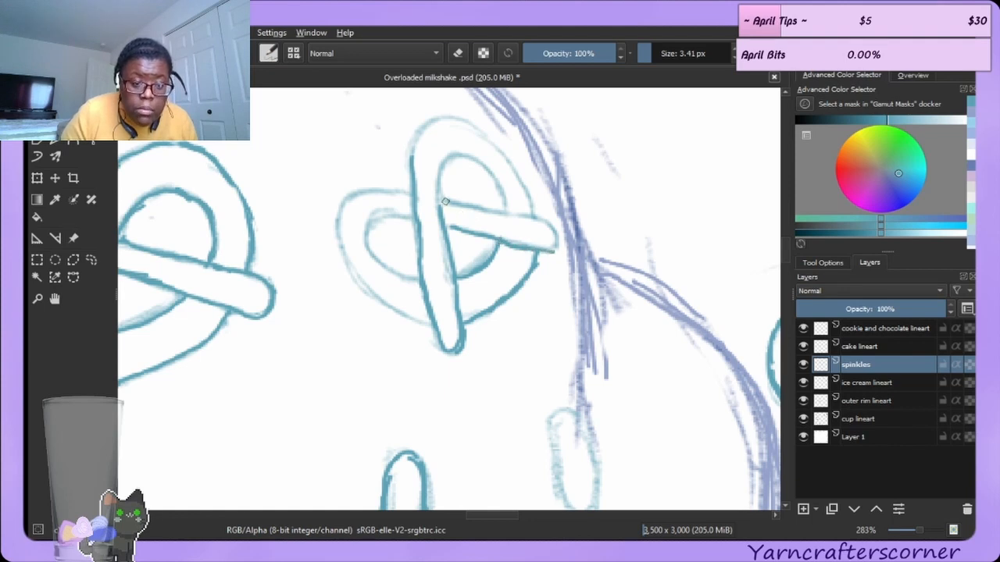
drag(445, 202, 478, 210)
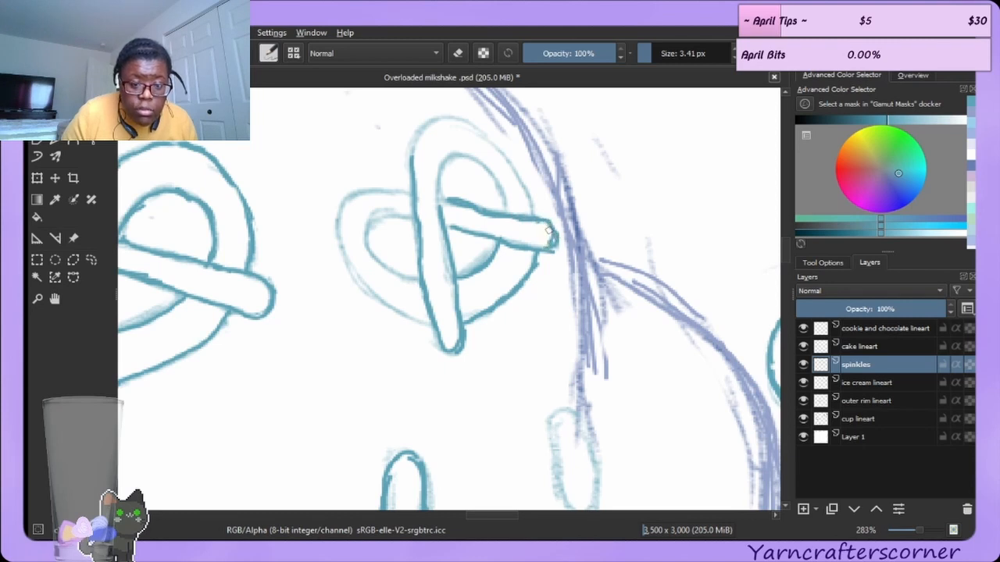
drag(548, 231, 544, 245)
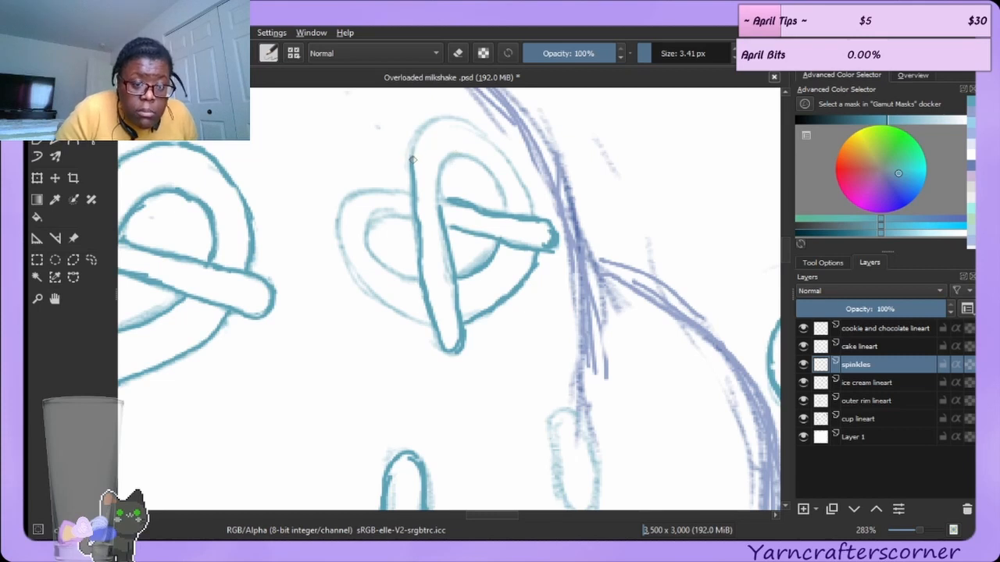
mouse_move(424, 125)
mouse_down()
mouse_move(455, 113)
mouse_move(420, 129)
mouse_move(452, 116)
mouse_move(470, 122)
mouse_move(526, 199)
mouse_up()
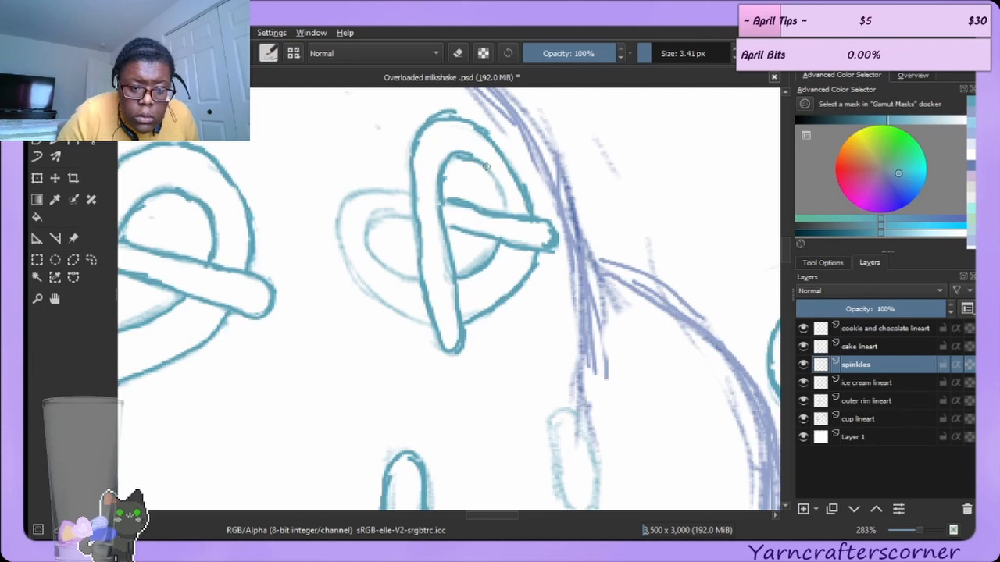
drag(486, 166, 504, 213)
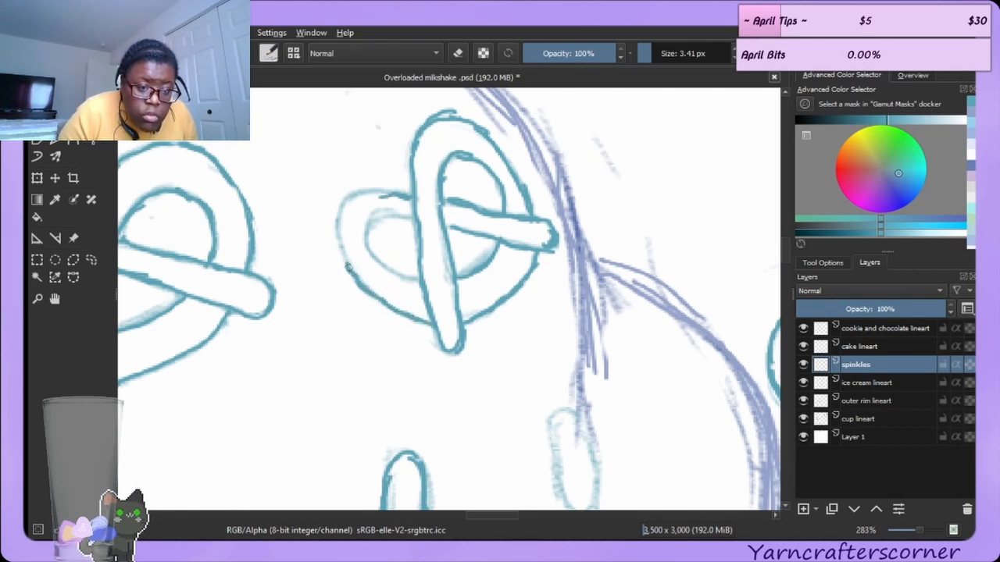
Retrace the pretzel's left loop, undoing two strokes and redrawing its upper inner edge.
mouse_move(349, 267)
mouse_down()
mouse_move(333, 231)
mouse_move(344, 208)
mouse_move(339, 237)
mouse_move(339, 208)
mouse_move(360, 191)
mouse_move(391, 191)
mouse_move(401, 211)
mouse_move(381, 239)
mouse_move(371, 221)
mouse_move(378, 250)
mouse_up()
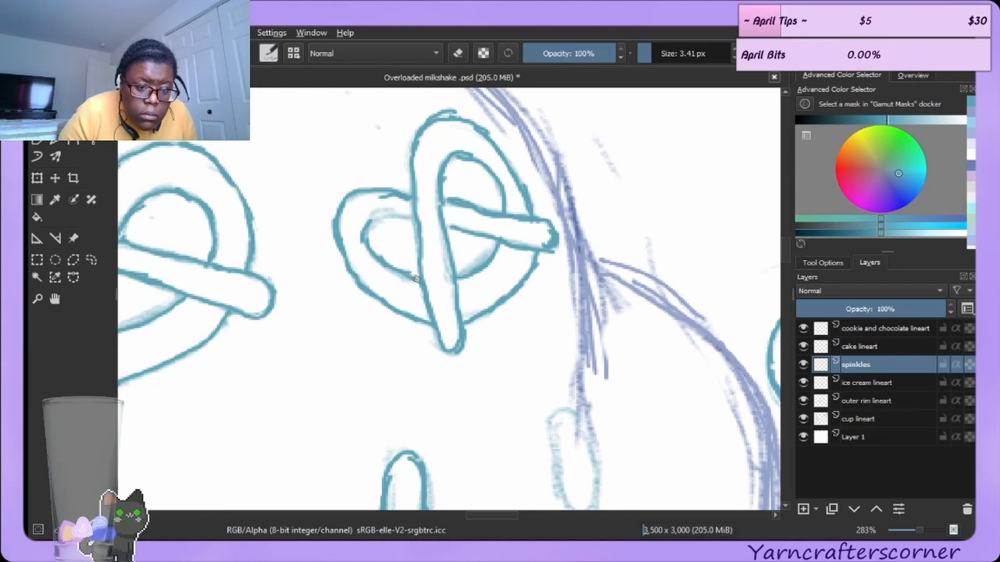
drag(416, 278, 377, 253)
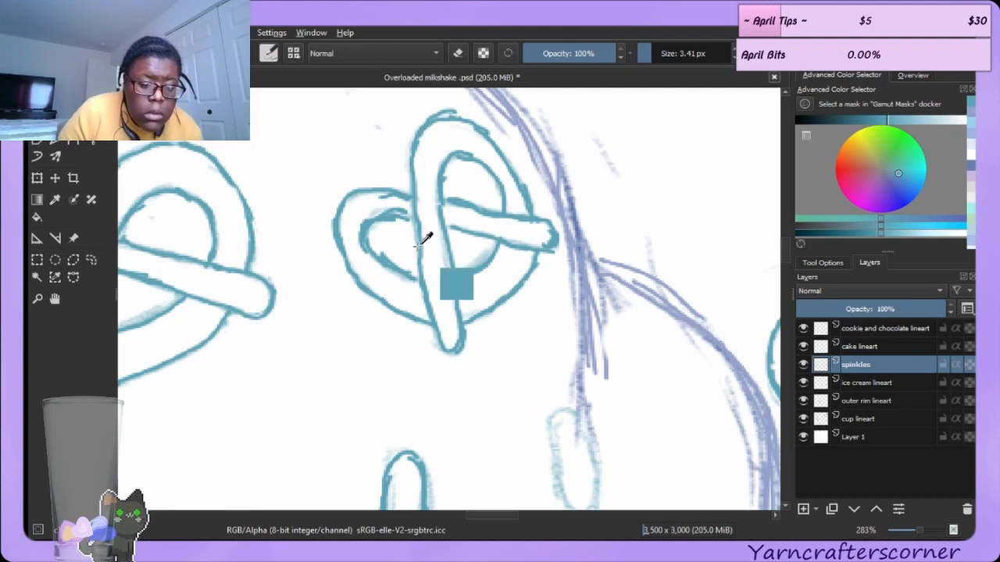
key(ctrl+z)
key(ctrl+z)
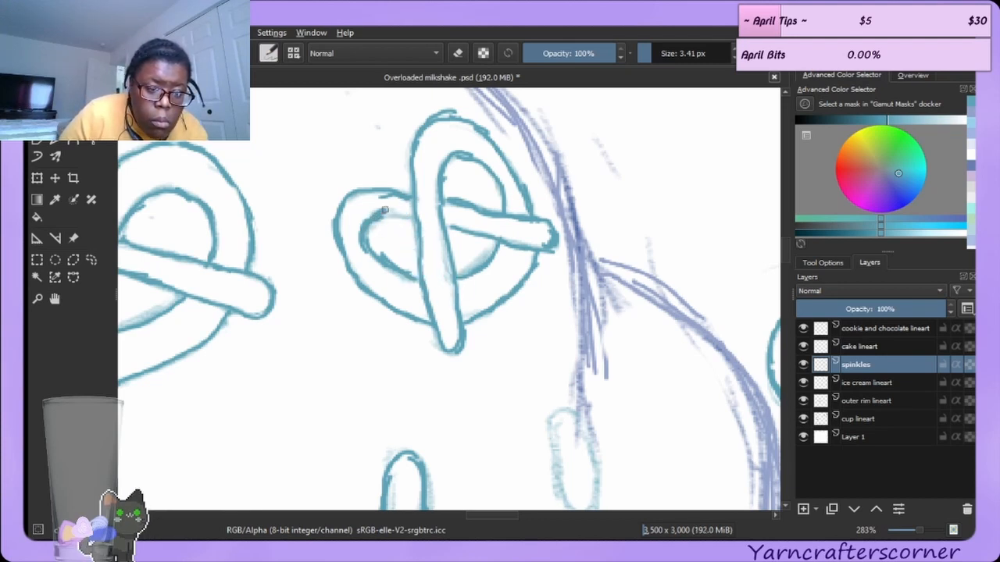
drag(384, 210, 401, 214)
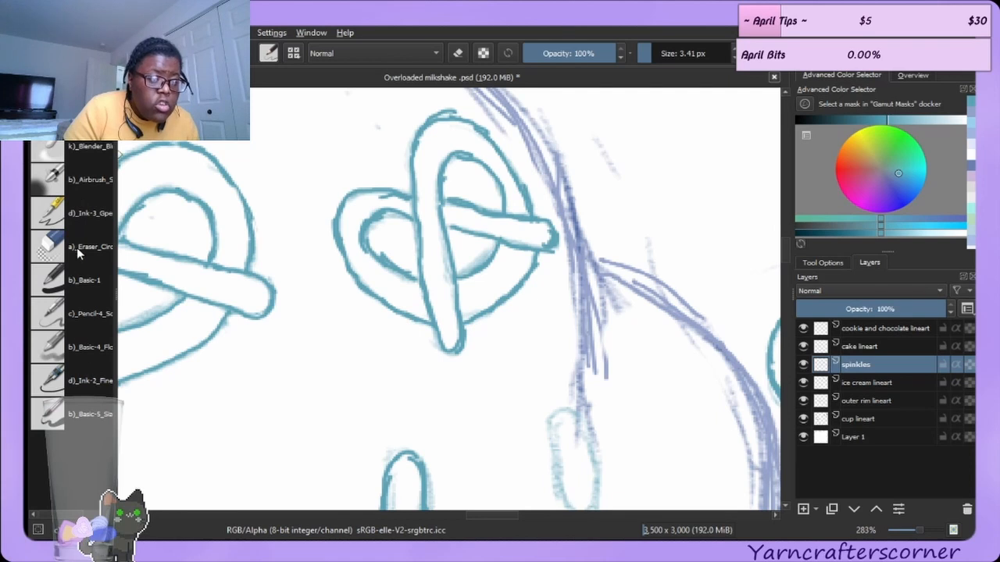
click(77, 248)
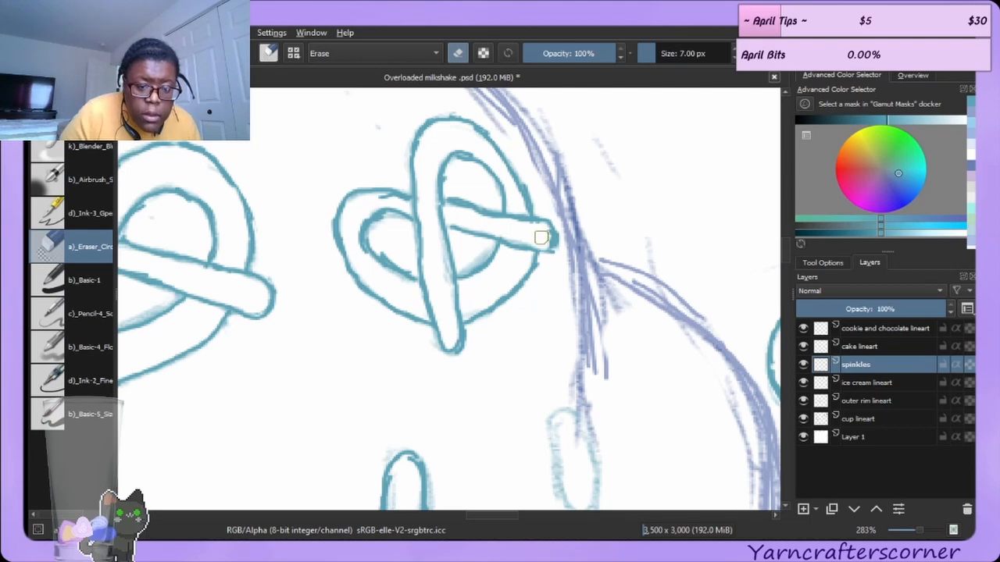
drag(542, 237, 540, 231)
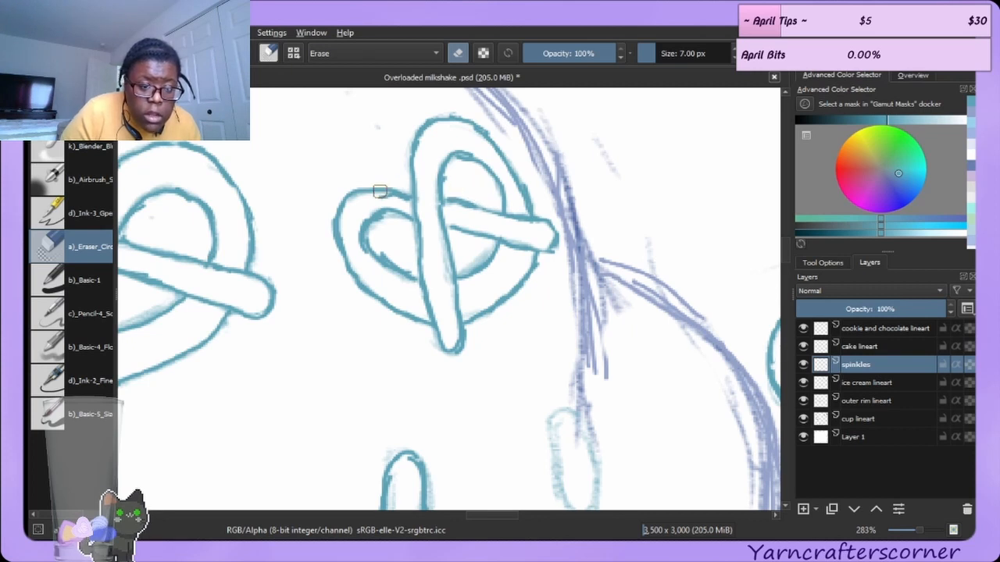
key(ctrl+z)
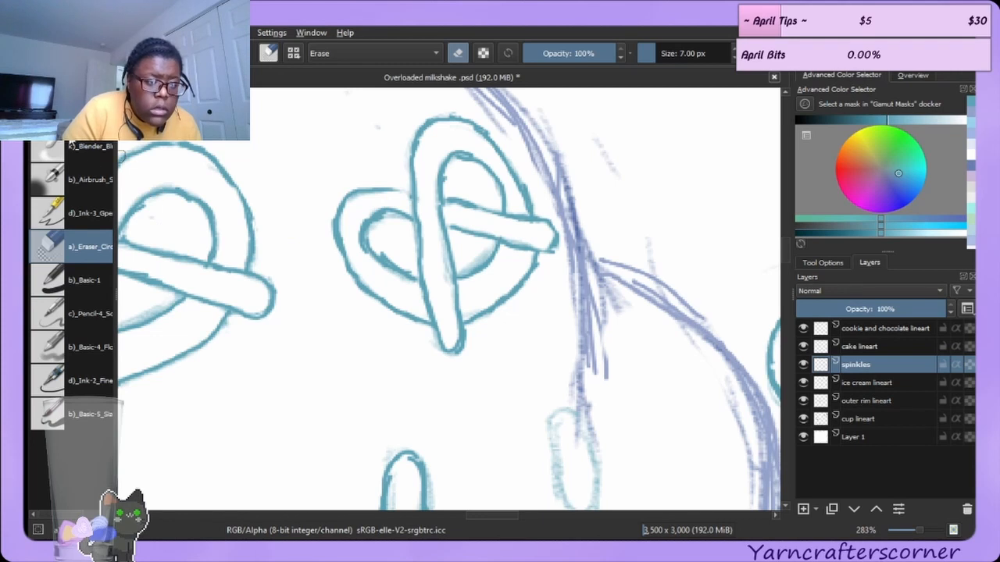
key(e)
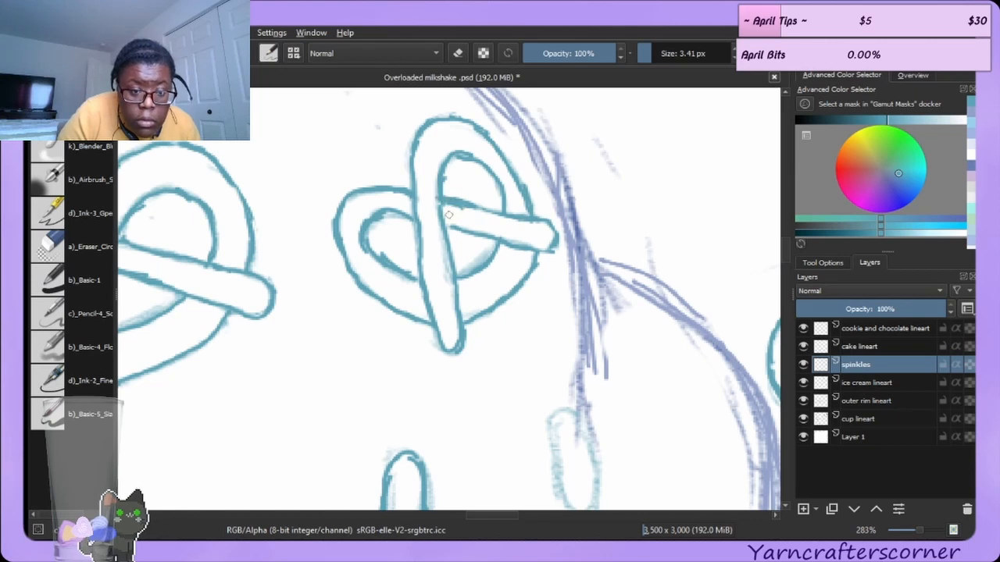
Erase leftover faint lines inside the pretzel's upper and left loops.
click(82, 154)
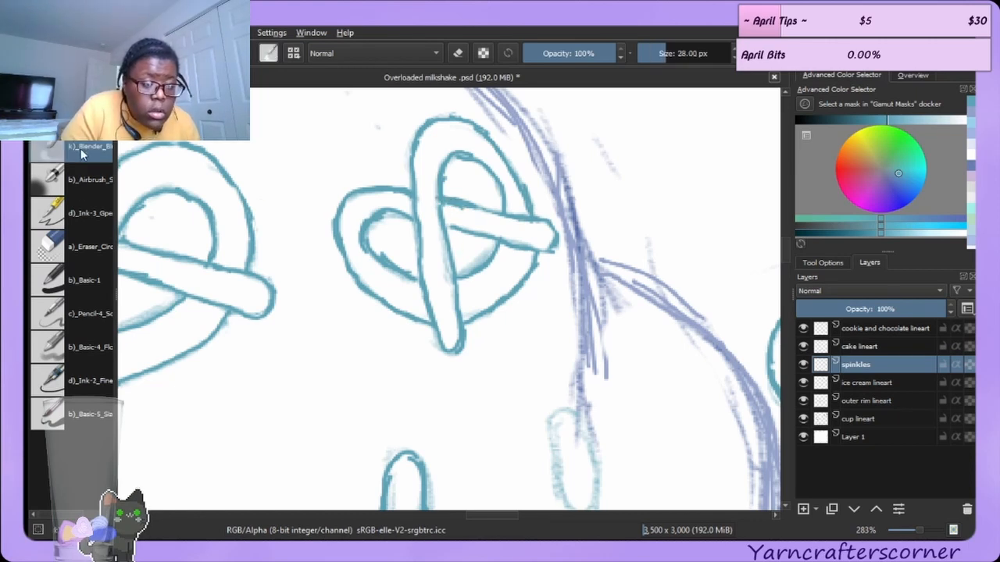
click(86, 247)
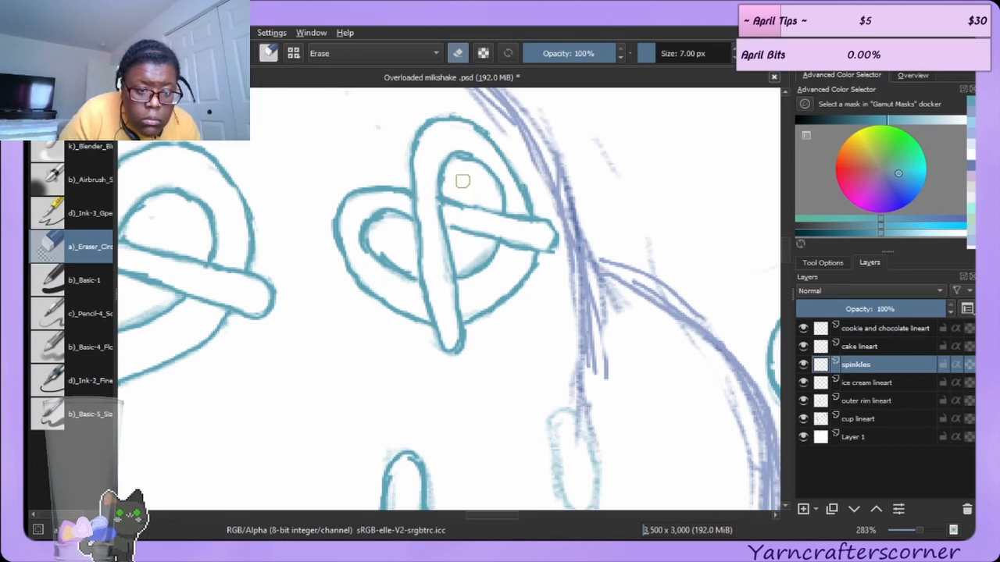
drag(464, 163, 469, 171)
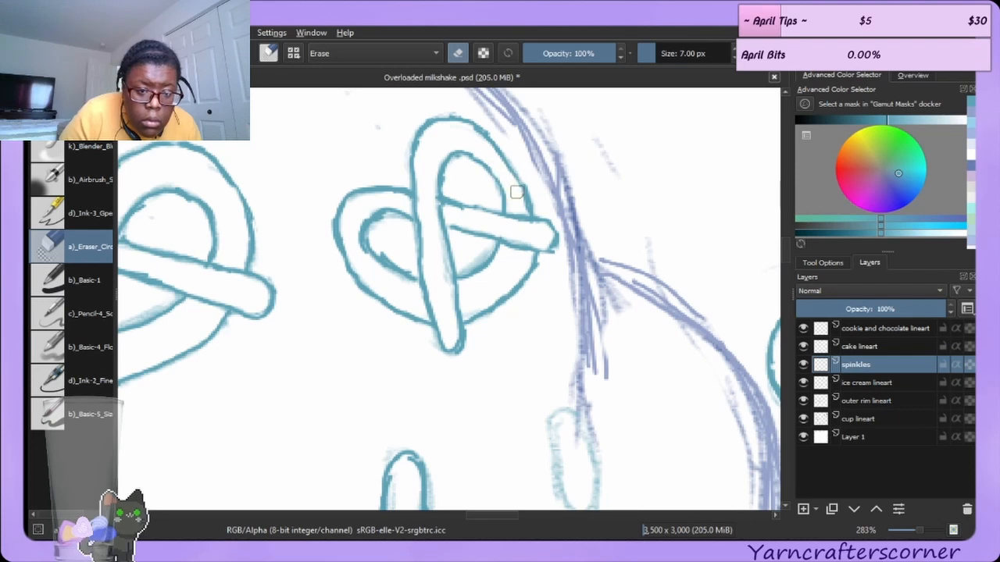
key(slash)
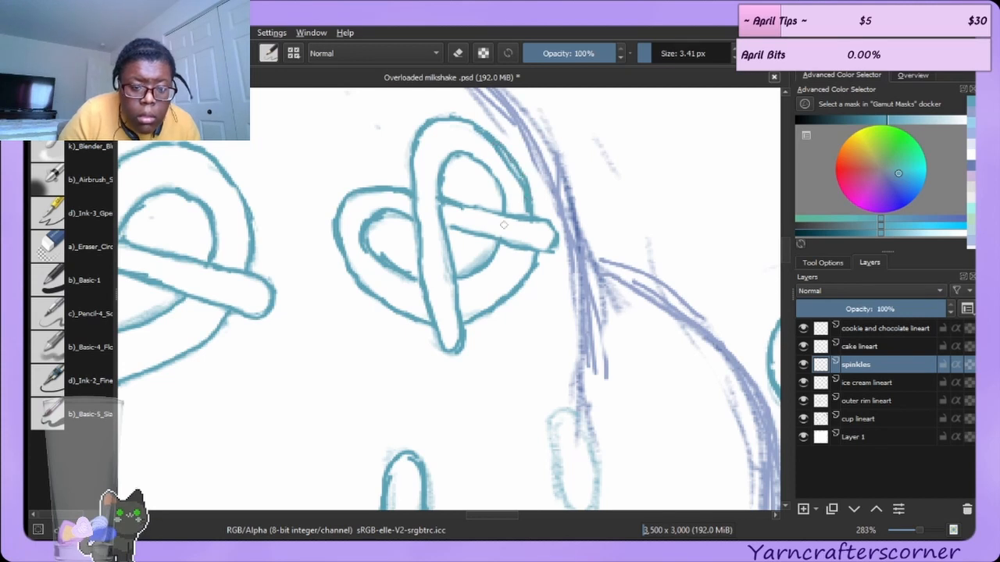
click(72, 246)
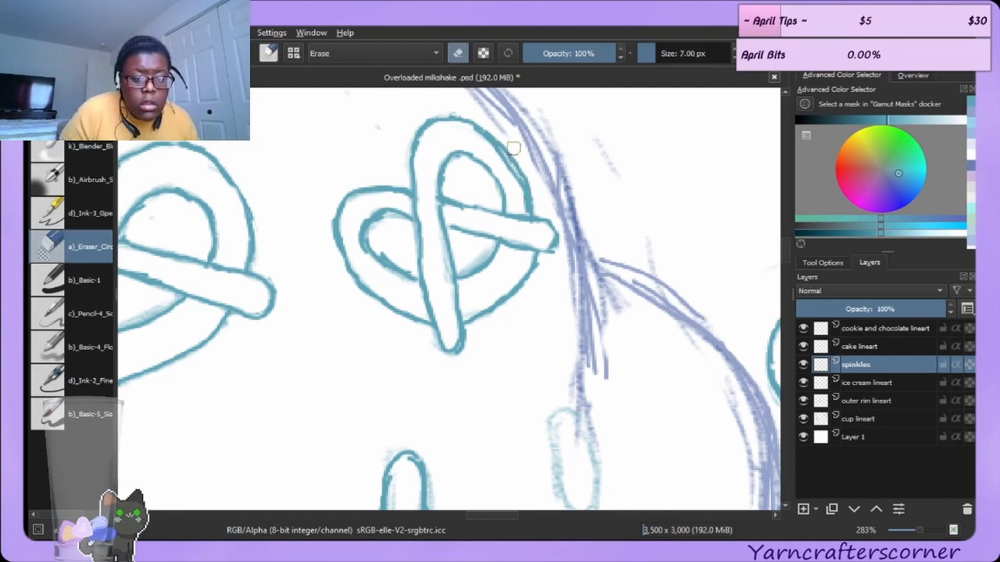
drag(492, 153, 519, 203)
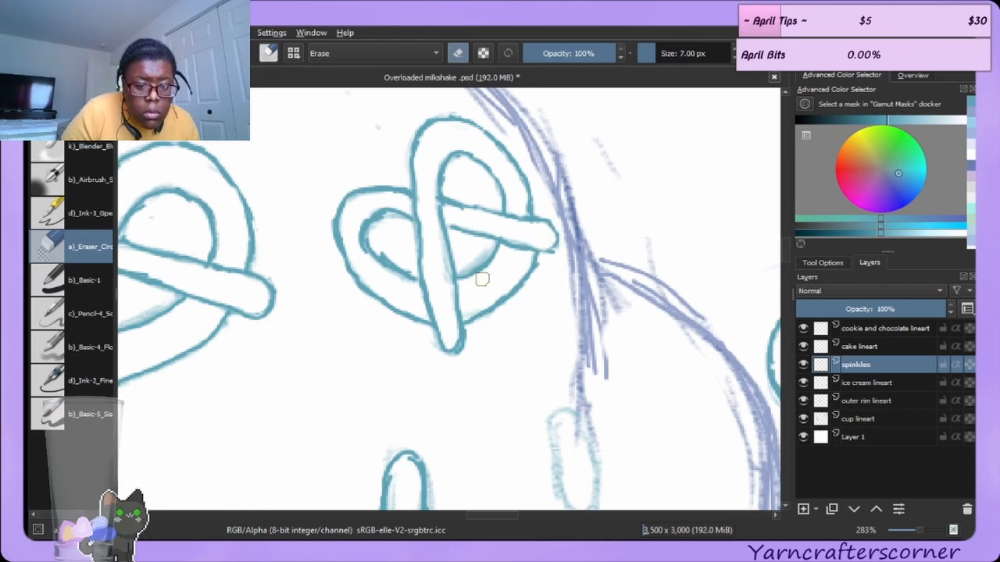
drag(385, 249, 409, 265)
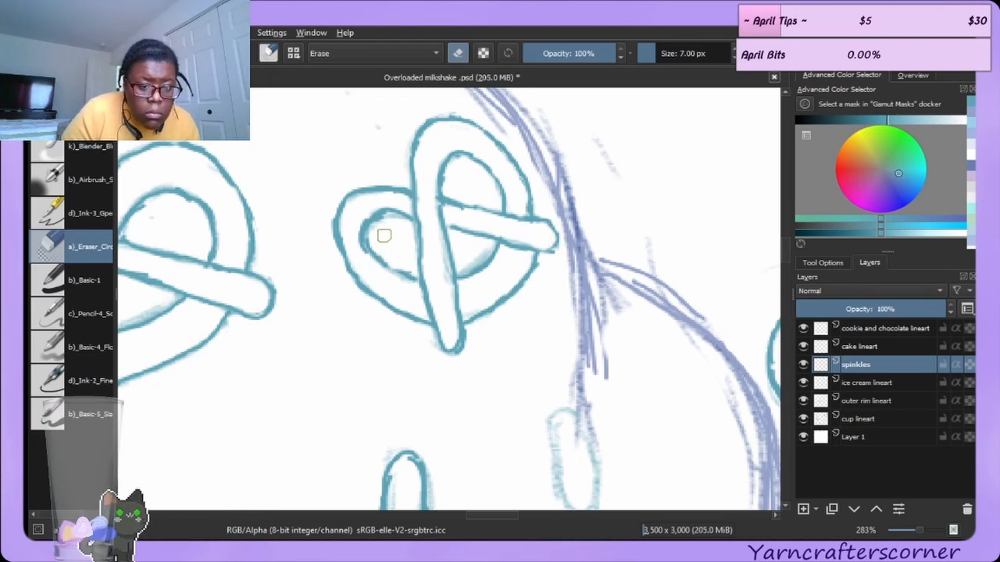
drag(357, 217, 357, 249)
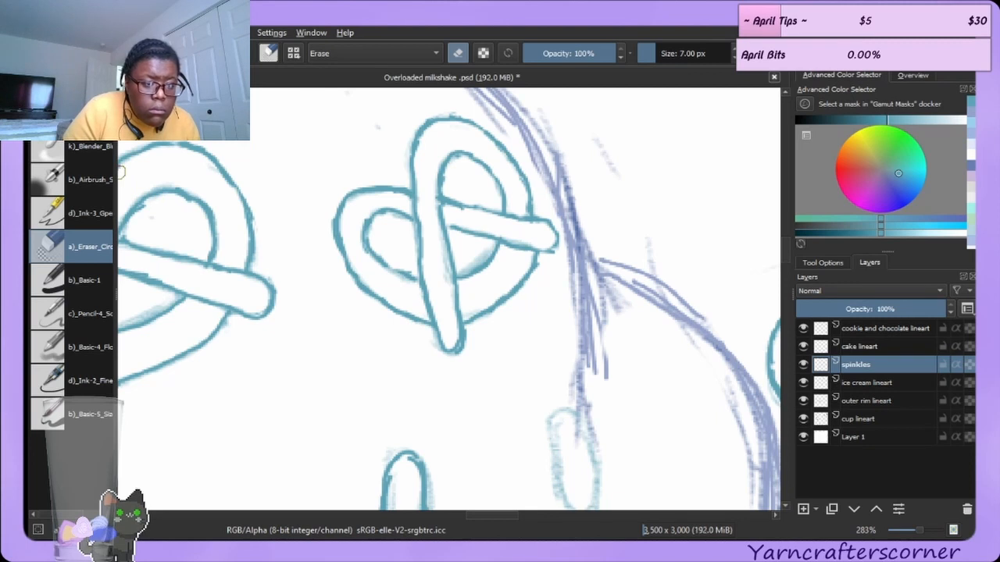
Redraw the crossing strand's lower edge, undoing one stroke and erasing the overshoot near its end.
key(e)
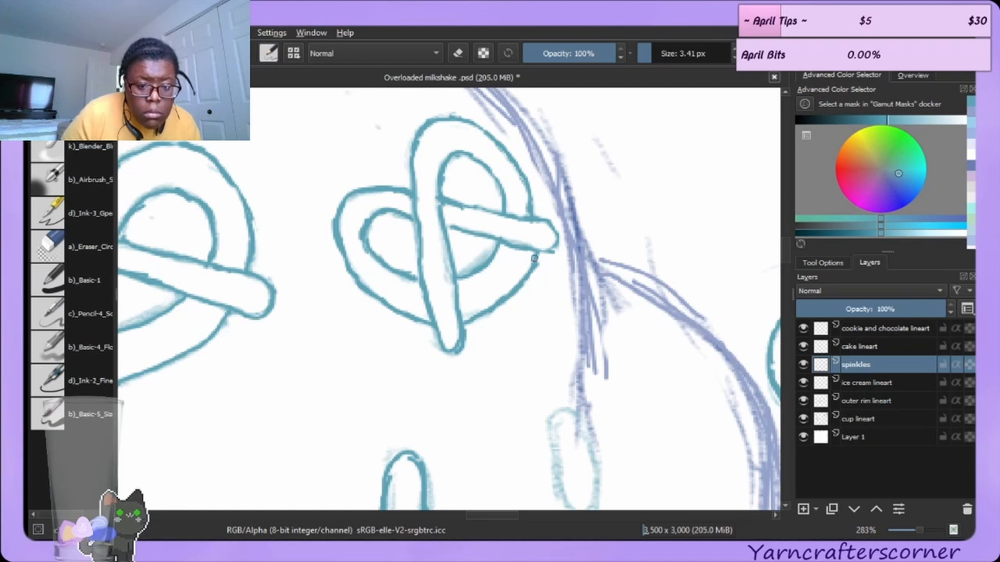
drag(536, 269, 542, 239)
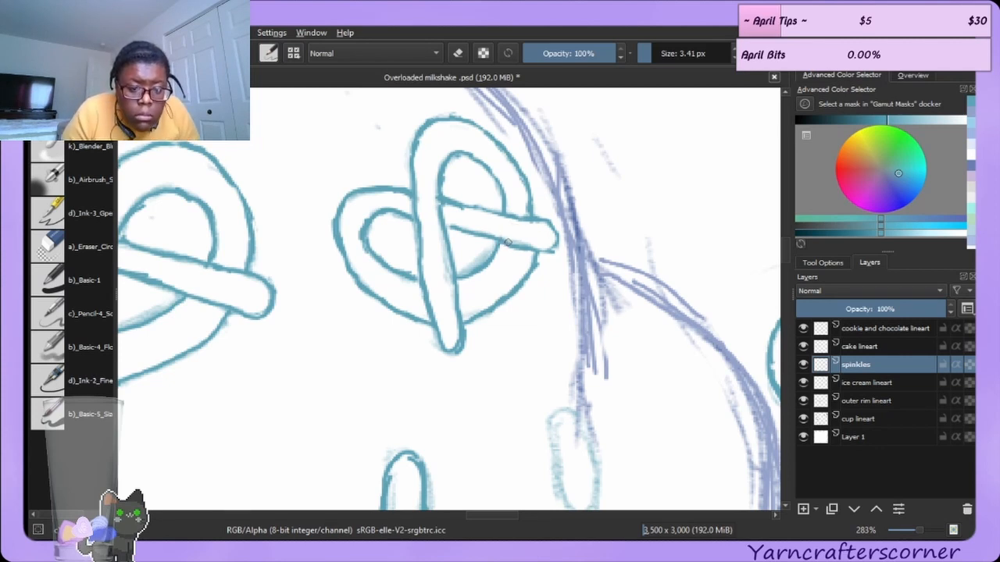
drag(506, 244, 531, 250)
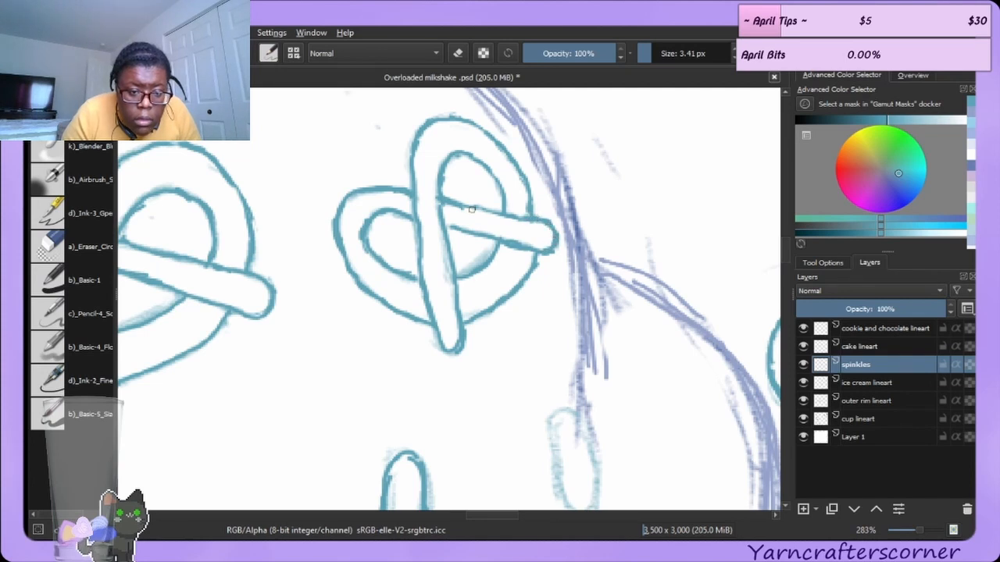
drag(461, 203, 502, 216)
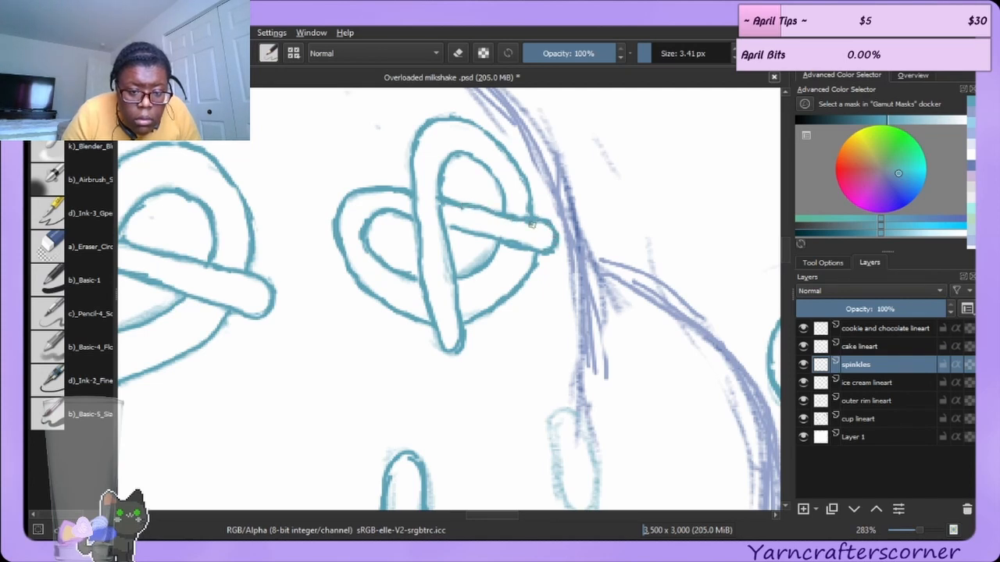
key(ctrl+z)
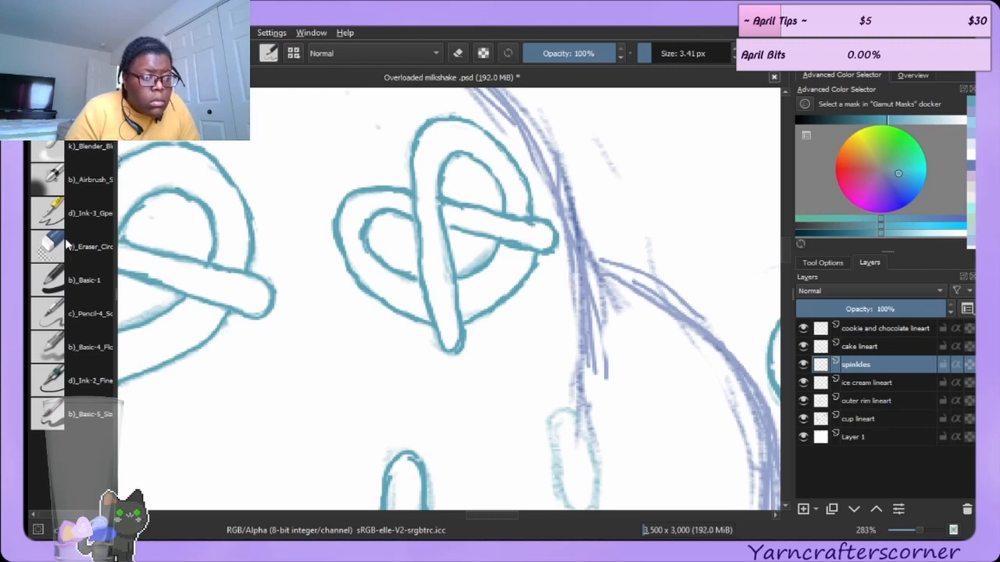
click(66, 244)
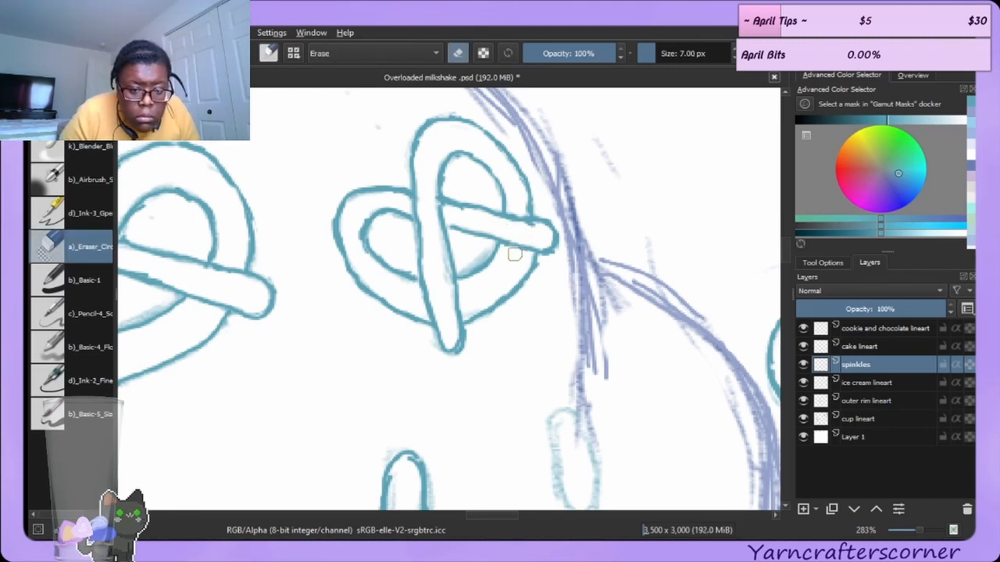
drag(514, 254, 535, 239)
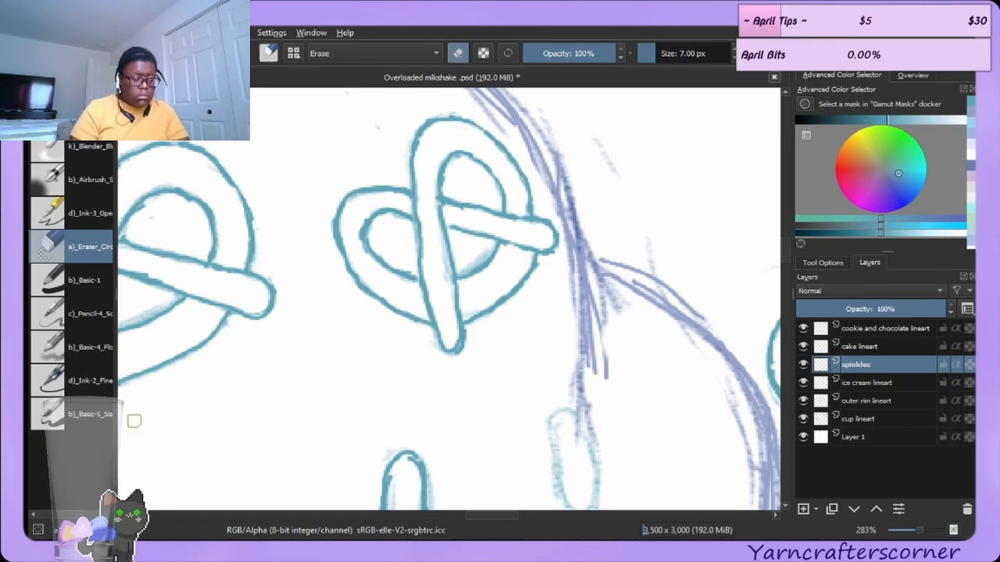
key(e)
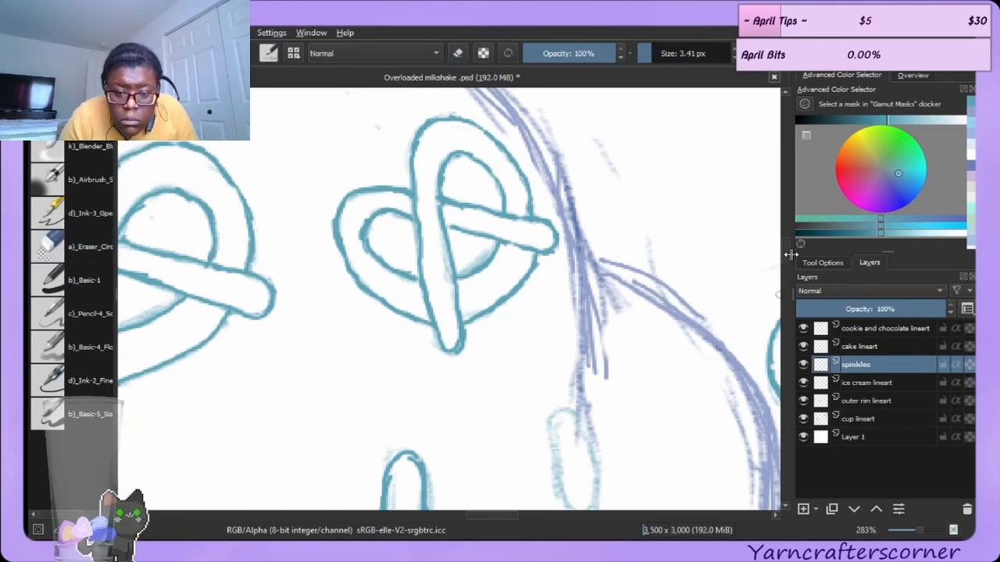
Retrace the capsule sprinkle below the pretzel in darker teal.
scroll(788, 264, down, 3)
scroll(788, 261, up, 1)
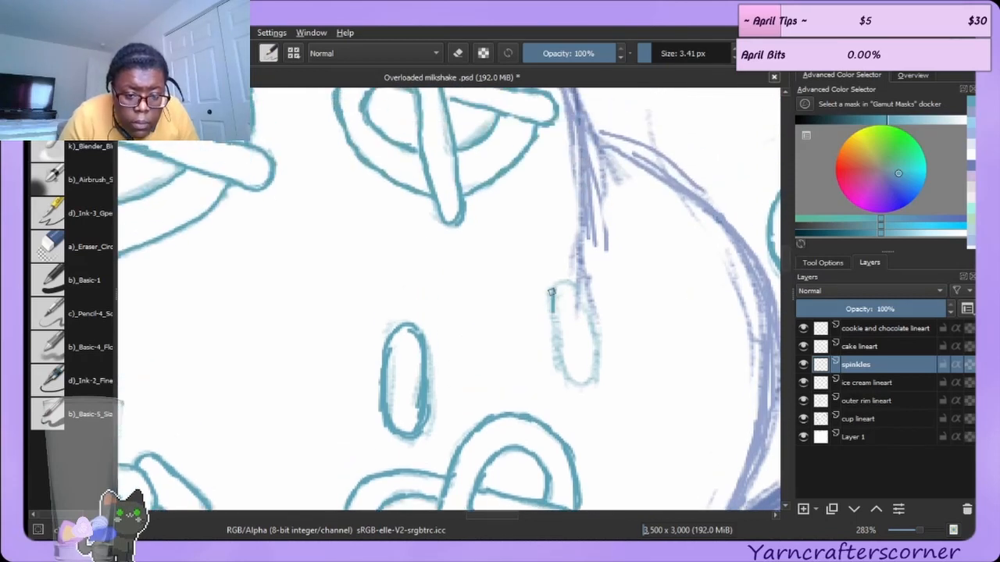
drag(551, 292, 550, 309)
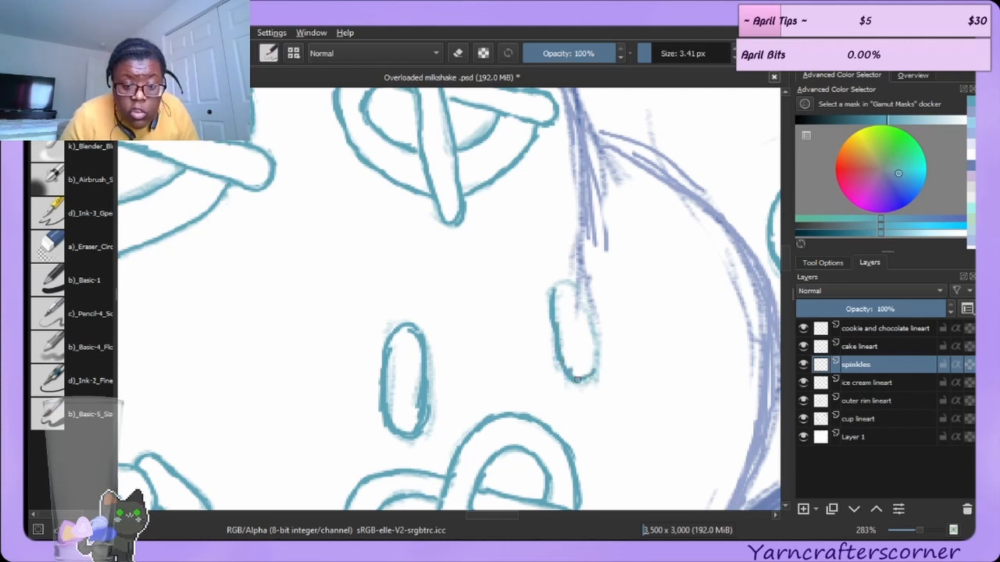
Finish retracing the capsule sprinkle's right edge, redrawing its upper-right stroke.
drag(579, 381, 596, 365)
right_click(599, 334)
click(439, 282)
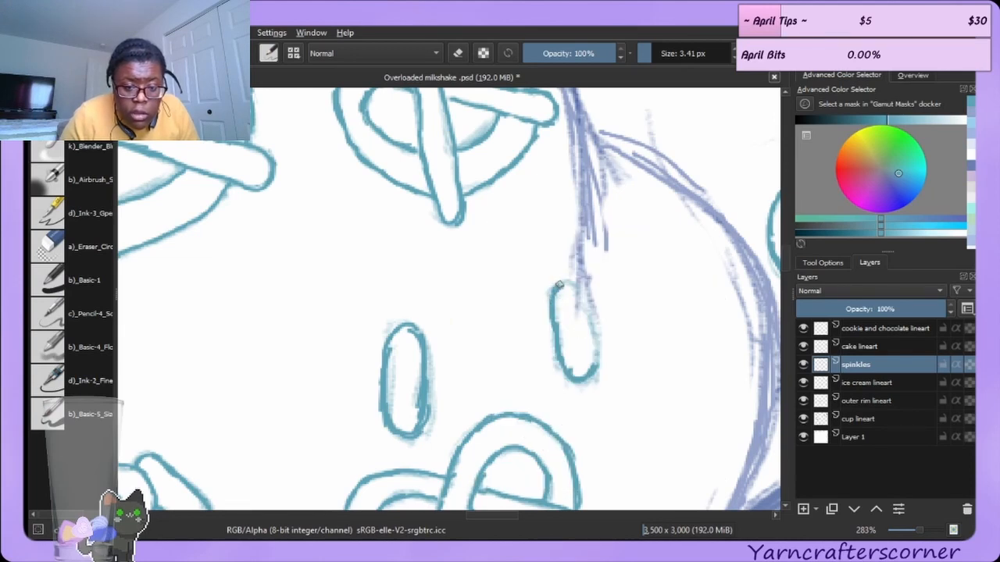
drag(578, 288, 591, 320)
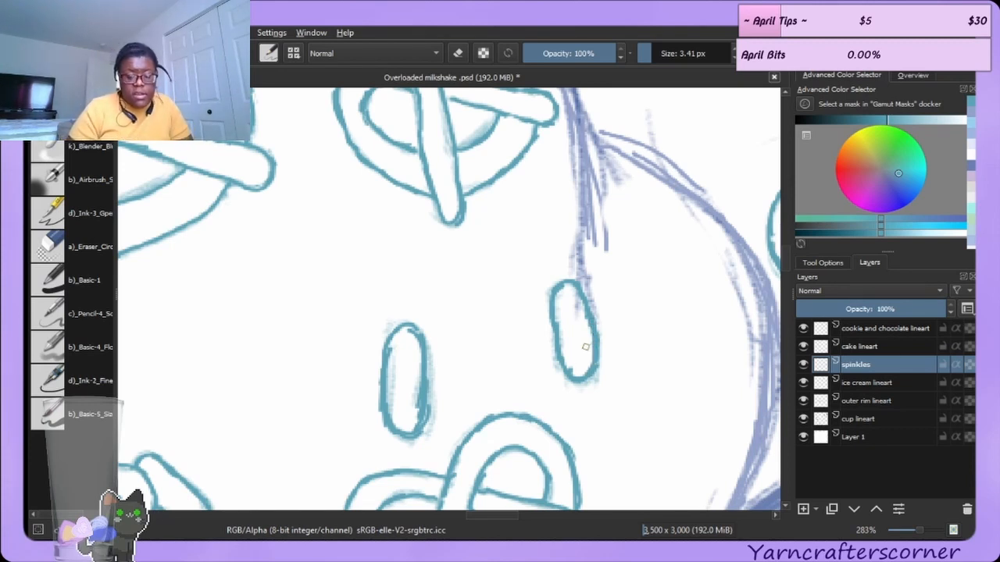
Erase faint leftover lines along the left capsule sprinkle with the circle eraser.
click(74, 246)
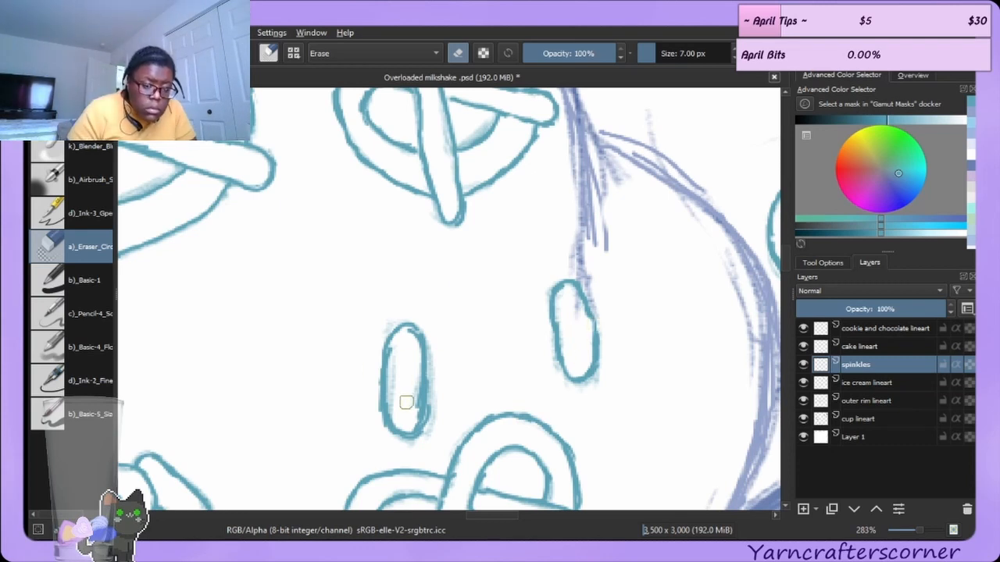
mouse_move(413, 413)
mouse_down()
mouse_move(399, 354)
mouse_move(408, 339)
mouse_up()
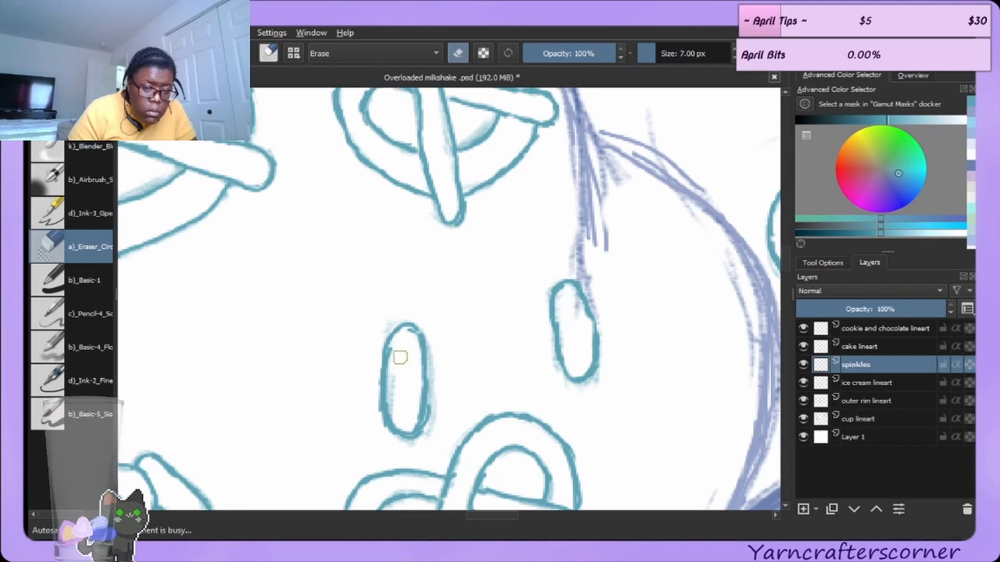
drag(399, 372, 397, 399)
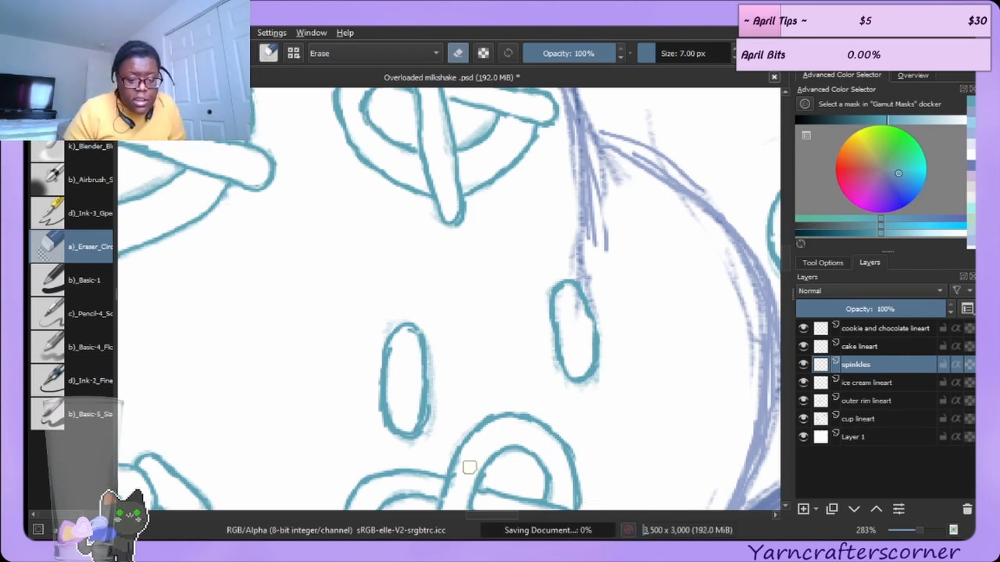
Retrace the horizontal capsule sprinkle above the lower pretzel, drawing its bottom edge and left end.
click(533, 514)
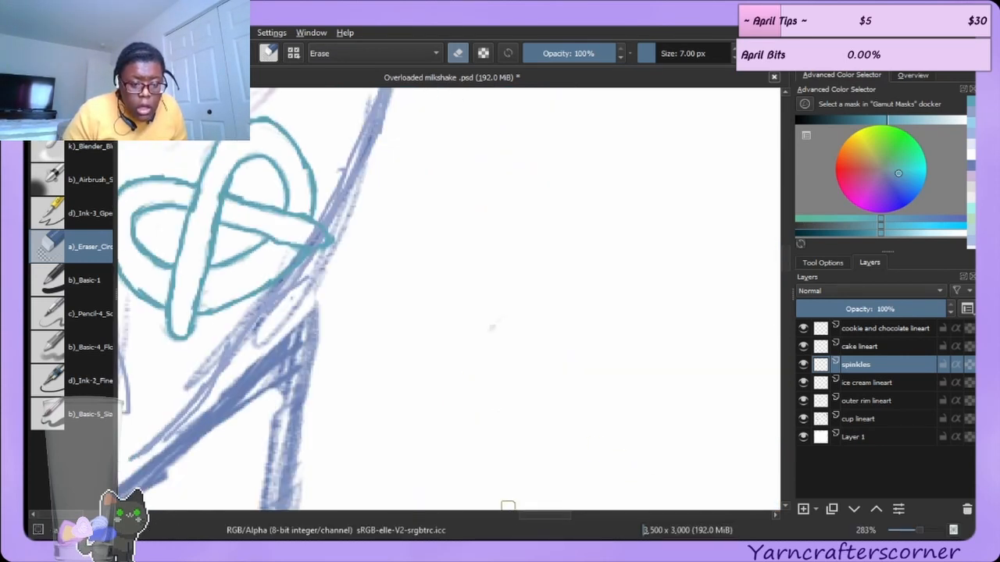
mouse_move(540, 513)
mouse_down()
mouse_move(441, 516)
mouse_move(470, 513)
mouse_up()
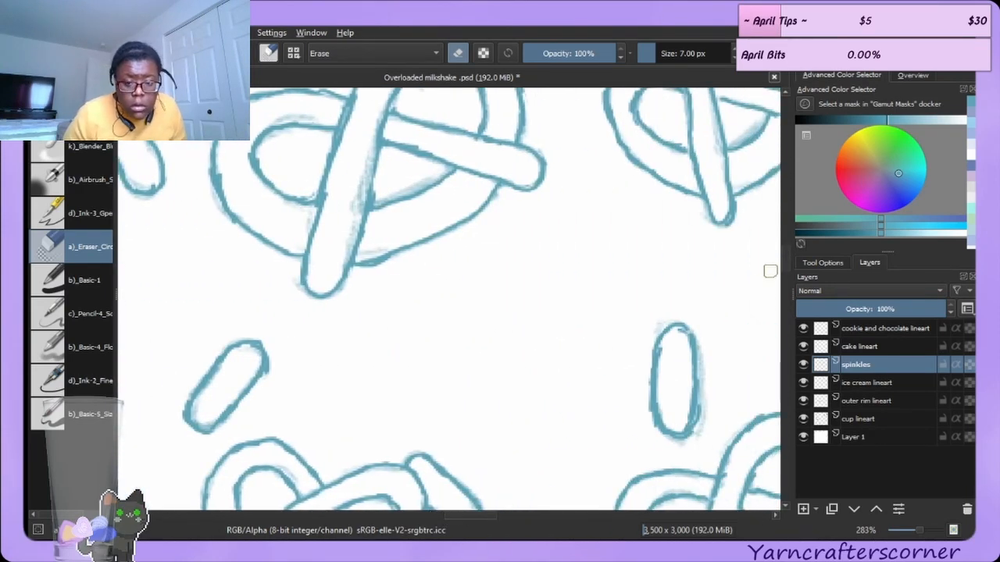
drag(786, 255, 783, 228)
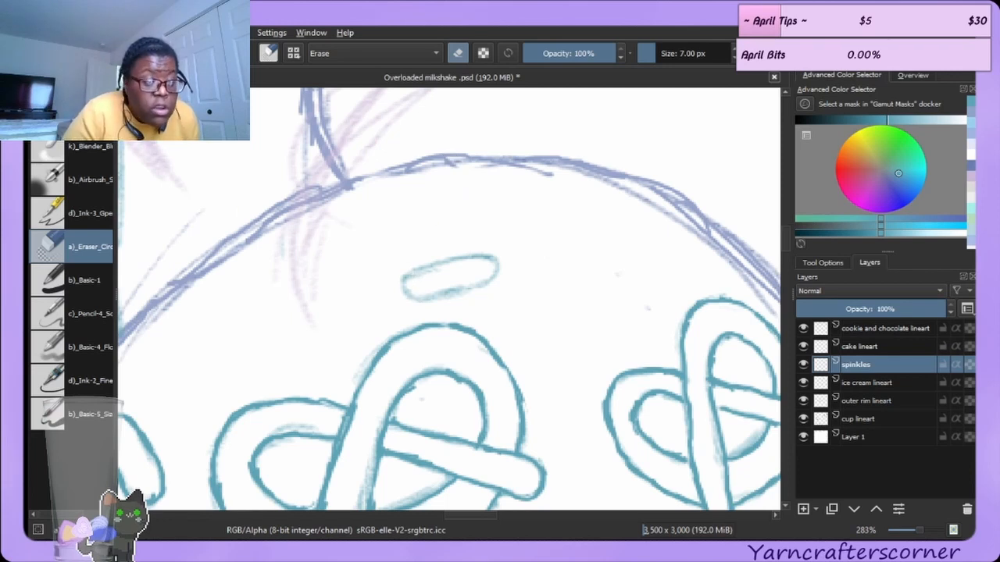
key(e)
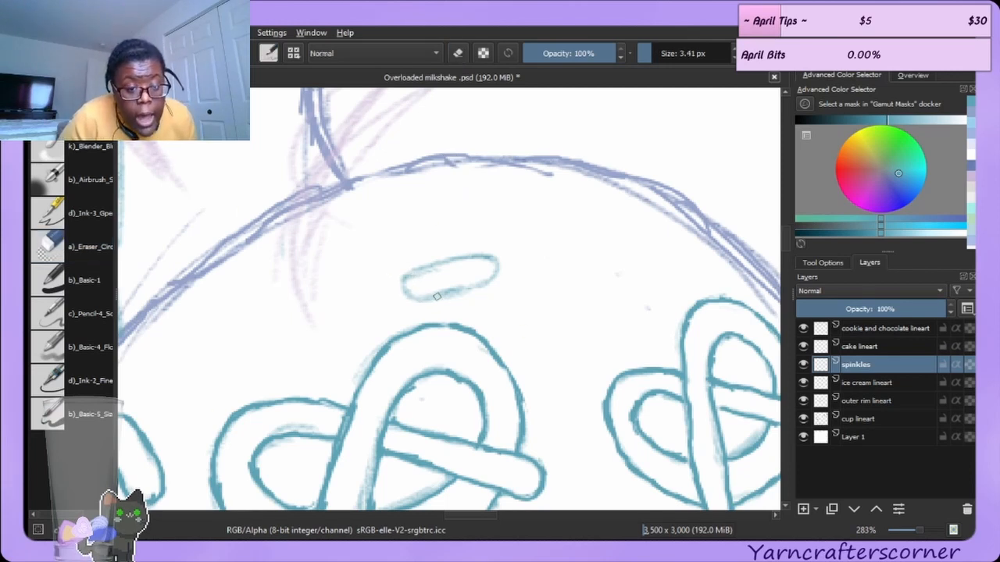
drag(416, 298, 479, 286)
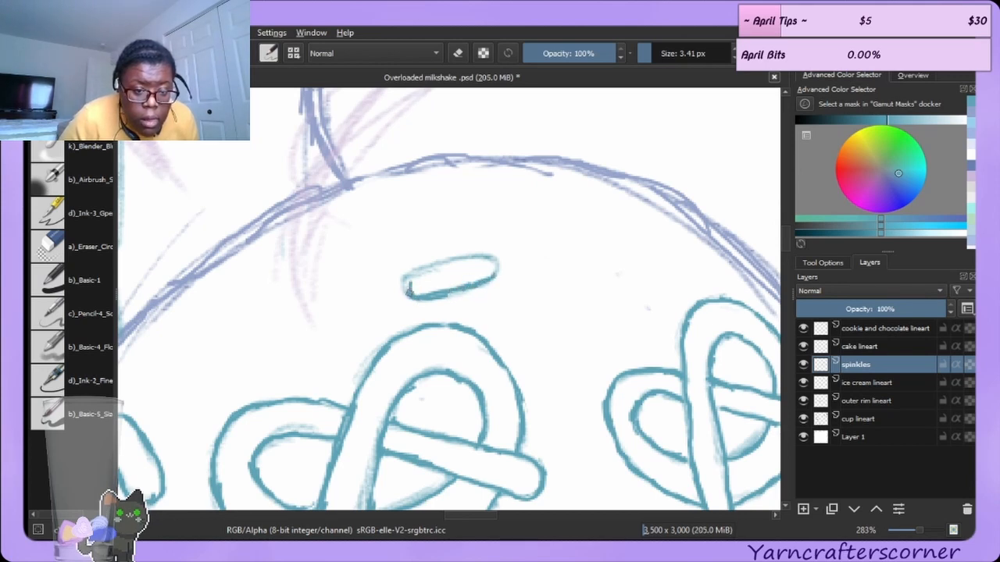
drag(406, 286, 425, 268)
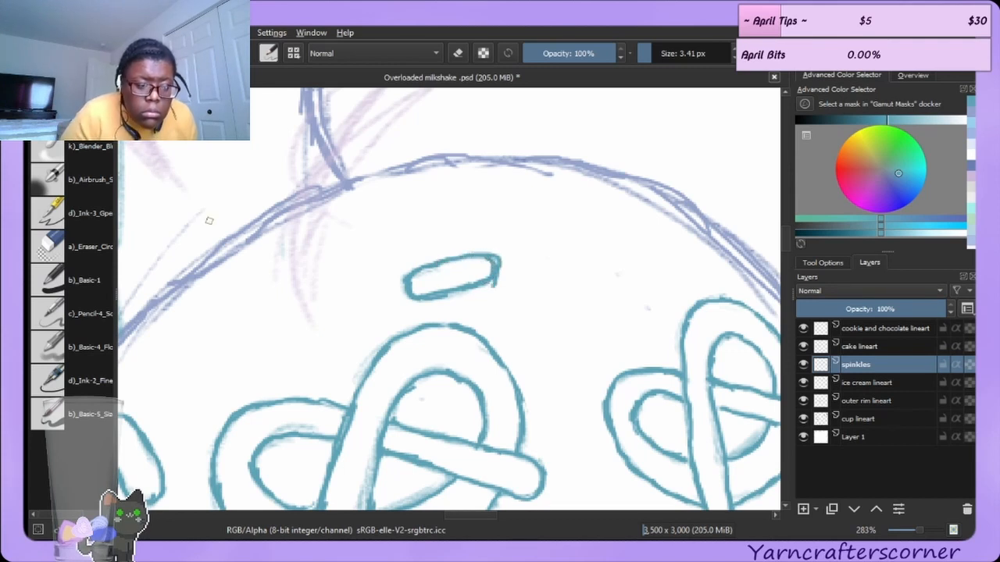
Erase the overshoot at the horizontal sprinkle's right end and a stray mark inside the pretzel.
click(56, 247)
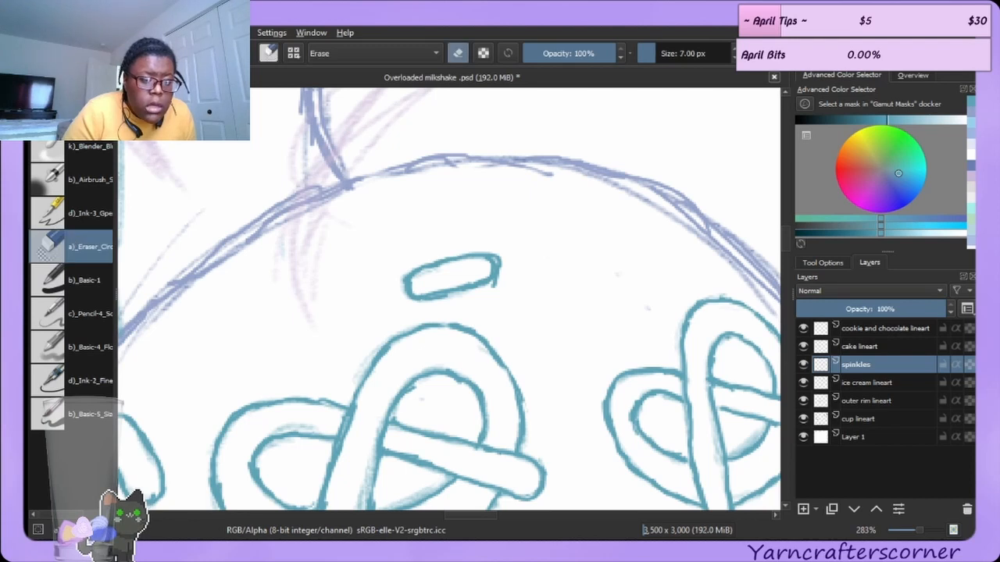
drag(499, 255, 502, 271)
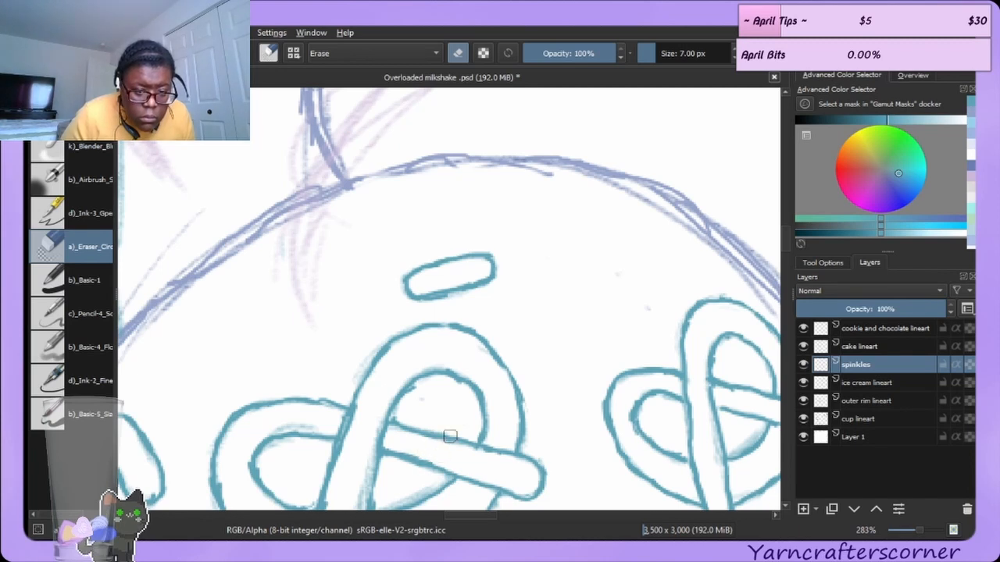
drag(419, 390, 413, 400)
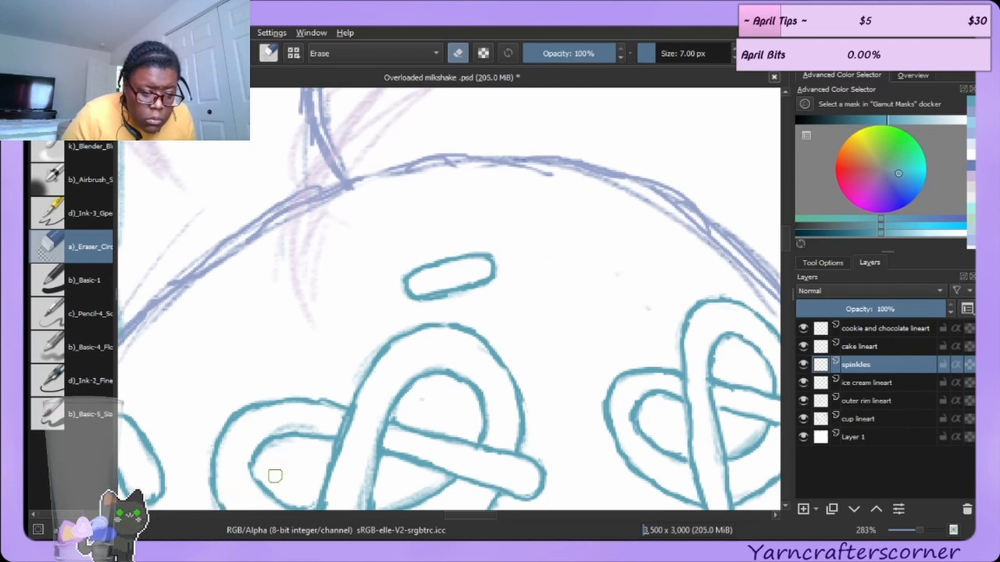
Touch up the pretzel's lower-left outline with a short brush stroke.
key(e)
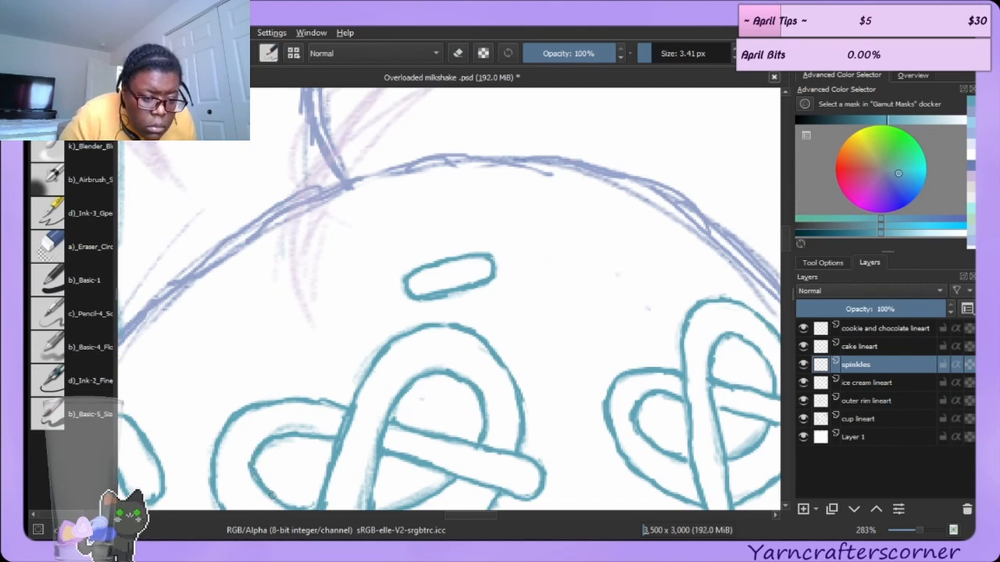
drag(215, 484, 227, 506)
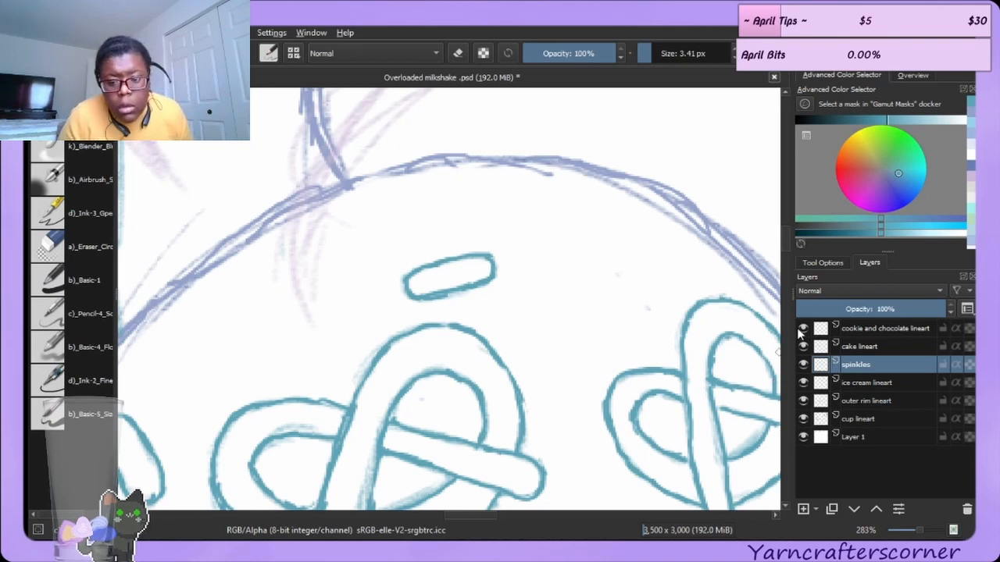
scroll(787, 241, down, 5)
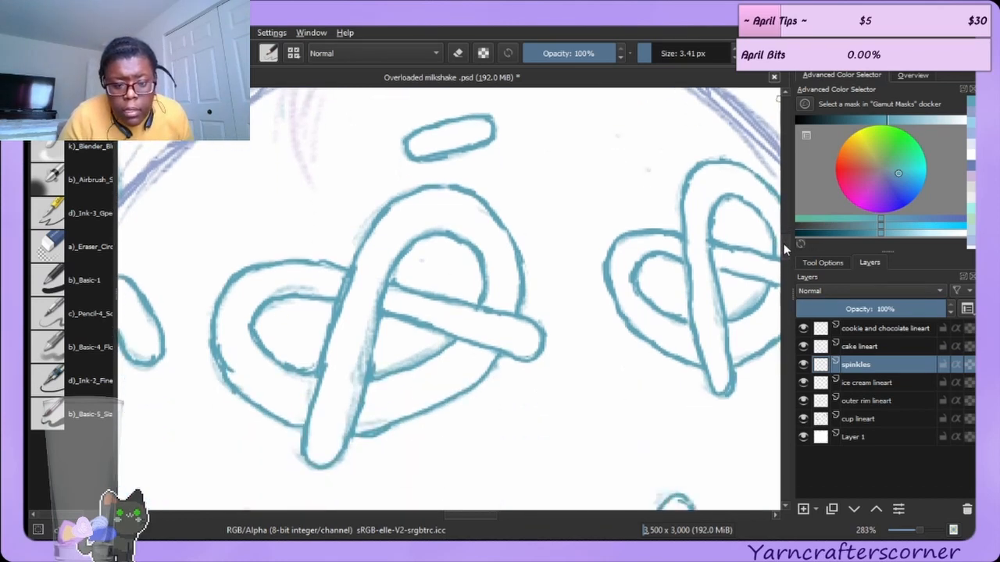
Erase stray marks near the pretzel's bottom strand and upper crossing.
click(50, 247)
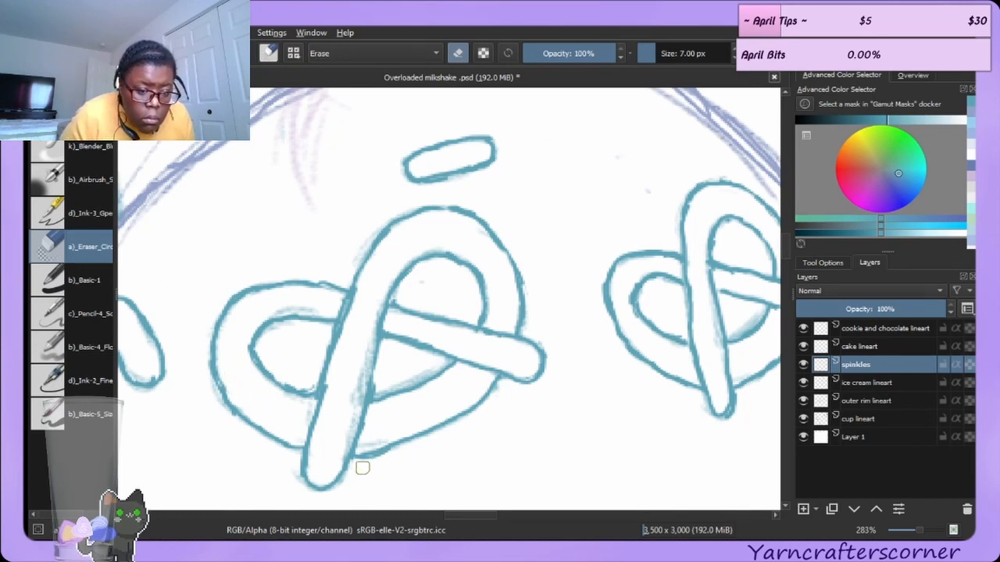
drag(362, 468, 390, 458)
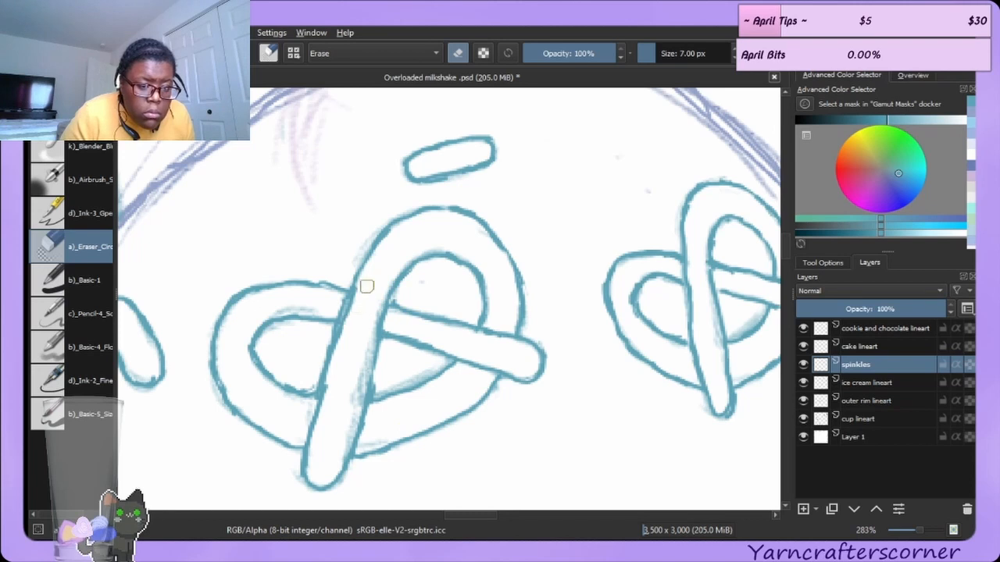
drag(366, 288, 348, 330)
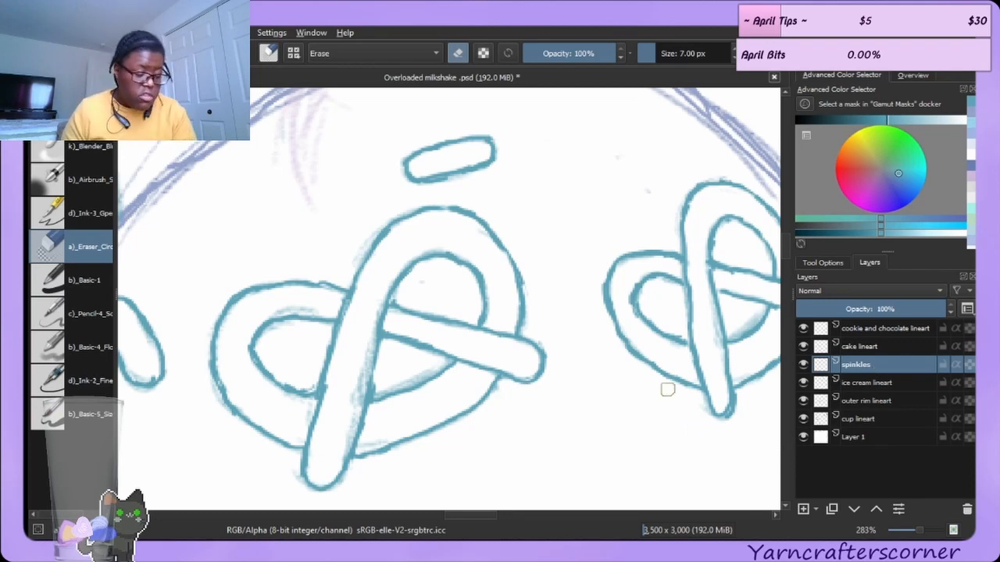
Zoom out to view the whole milkshake and save the document.
scroll(553, 350, down, 1)
scroll(553, 350, down, 3)
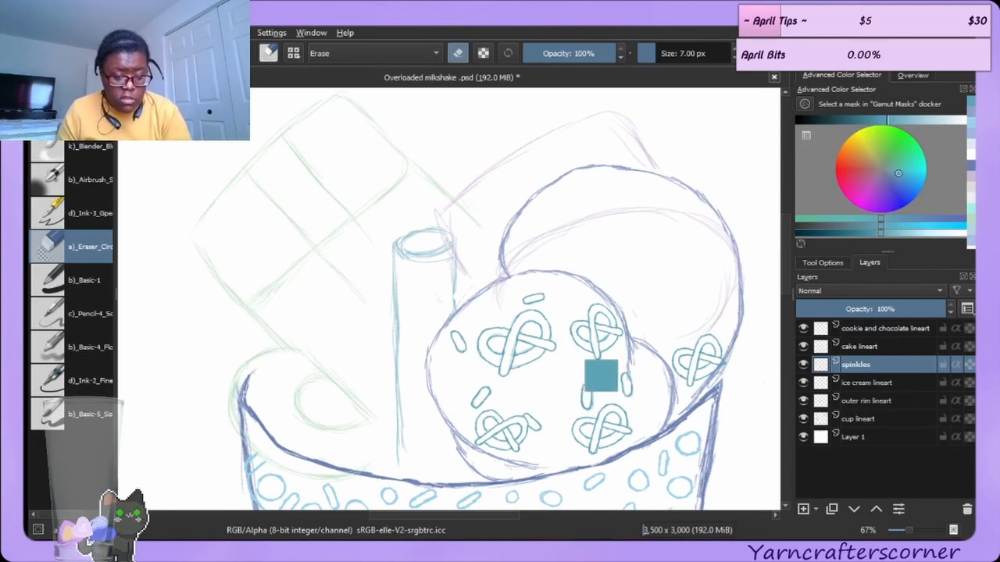
key(ctrl+s)
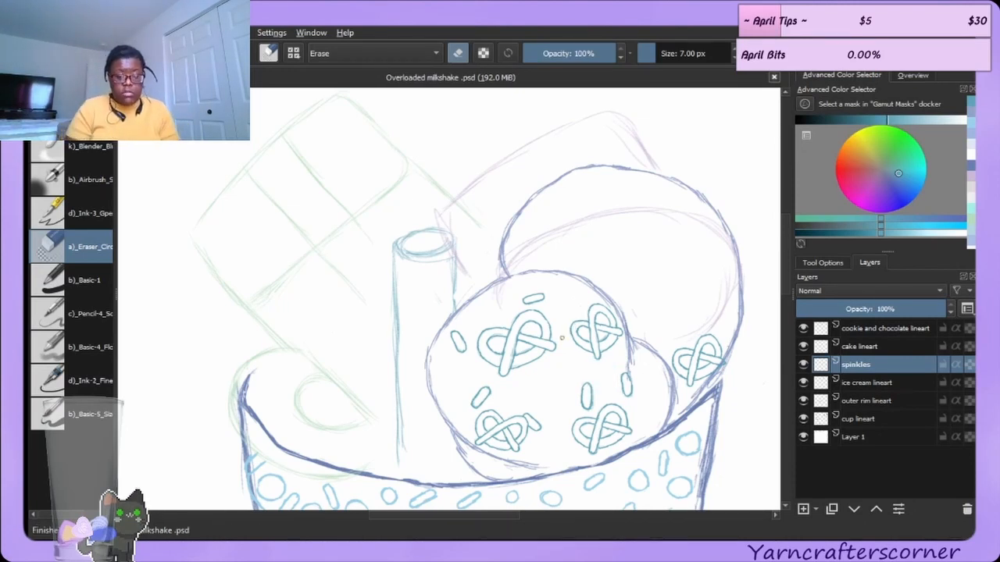
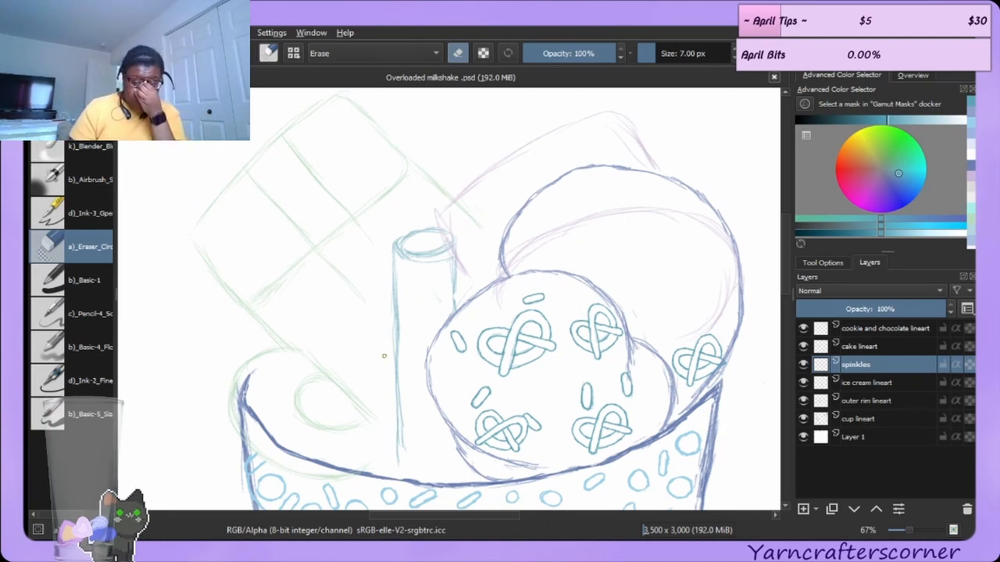
Sketch the two sides of a shorter straw standing left of the tall straw in the cup.
click(342, 382)
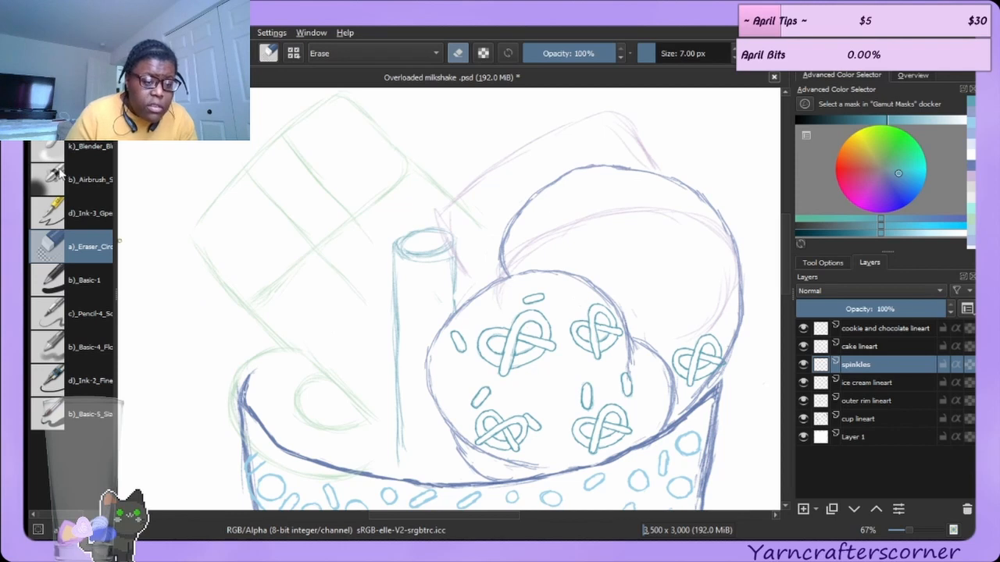
click(109, 153)
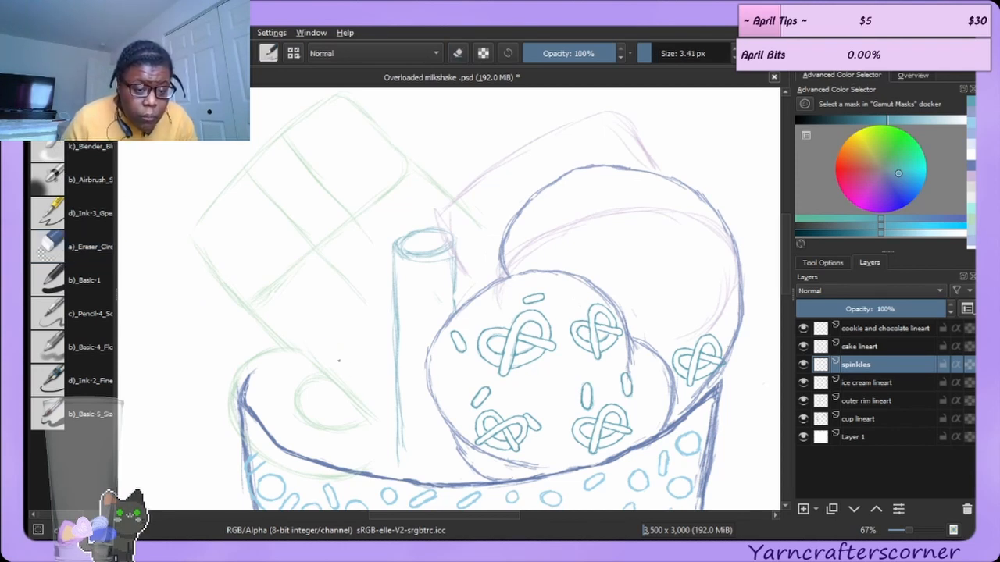
drag(341, 359, 382, 474)
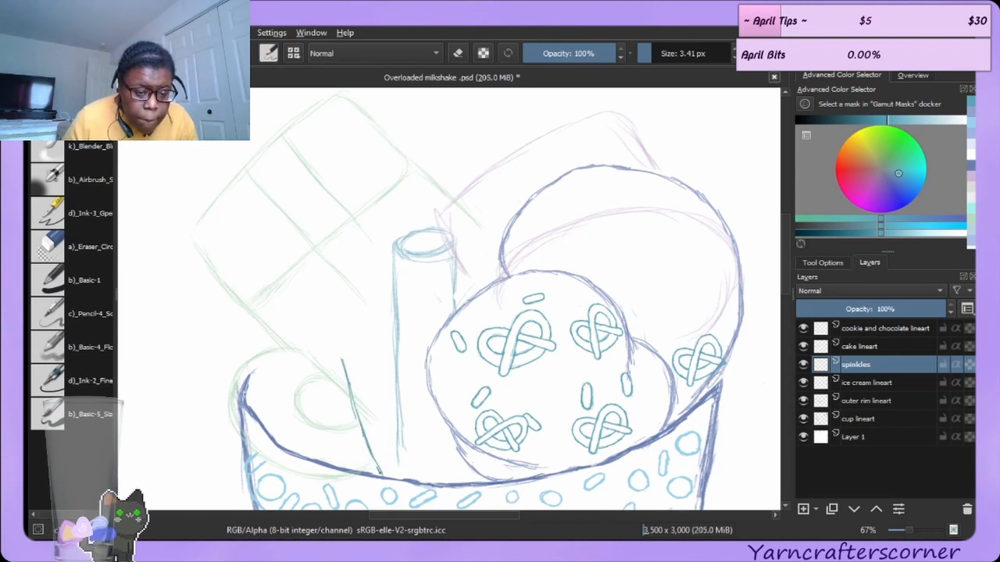
drag(337, 317, 348, 375)
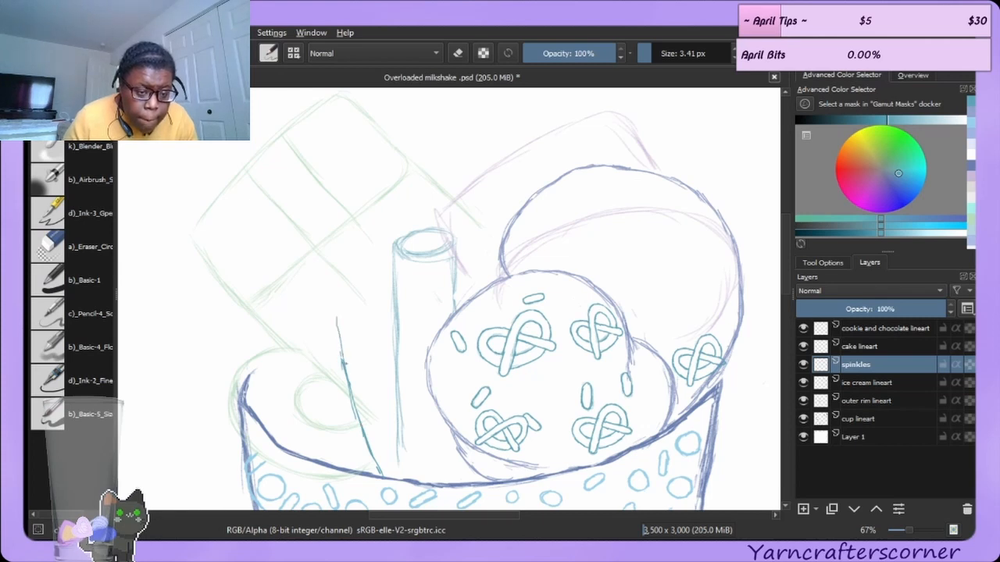
drag(330, 318, 340, 374)
drag(332, 320, 343, 366)
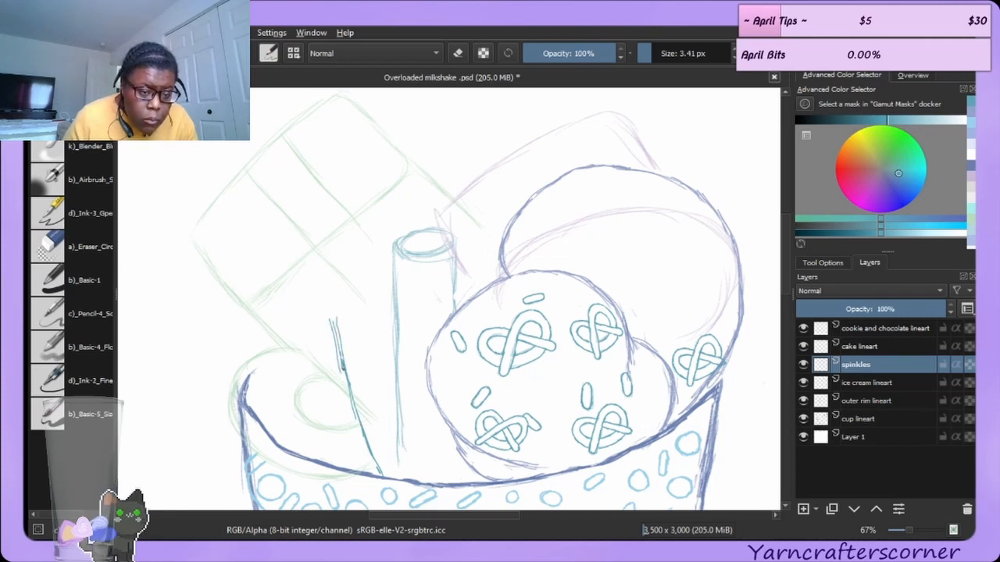
drag(381, 305, 393, 353)
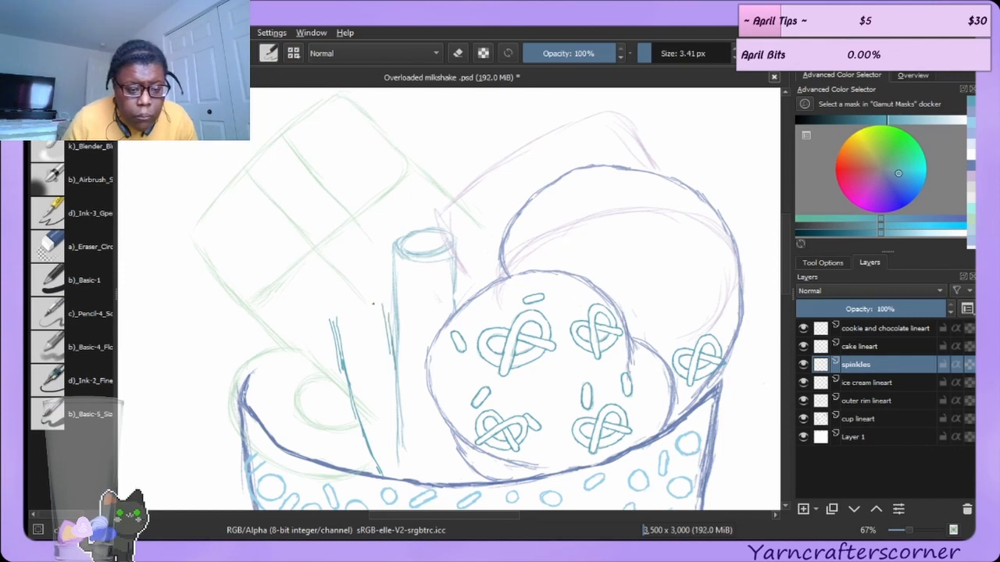
Draw the shorter straw's oval top and extend its left side down toward the cup rim.
mouse_move(333, 327)
mouse_down()
mouse_move(337, 339)
mouse_move(367, 338)
mouse_move(384, 329)
mouse_move(353, 343)
mouse_move(355, 307)
mouse_move(384, 305)
mouse_move(389, 317)
mouse_move(362, 336)
mouse_move(385, 303)
mouse_move(385, 325)
mouse_move(371, 330)
mouse_up()
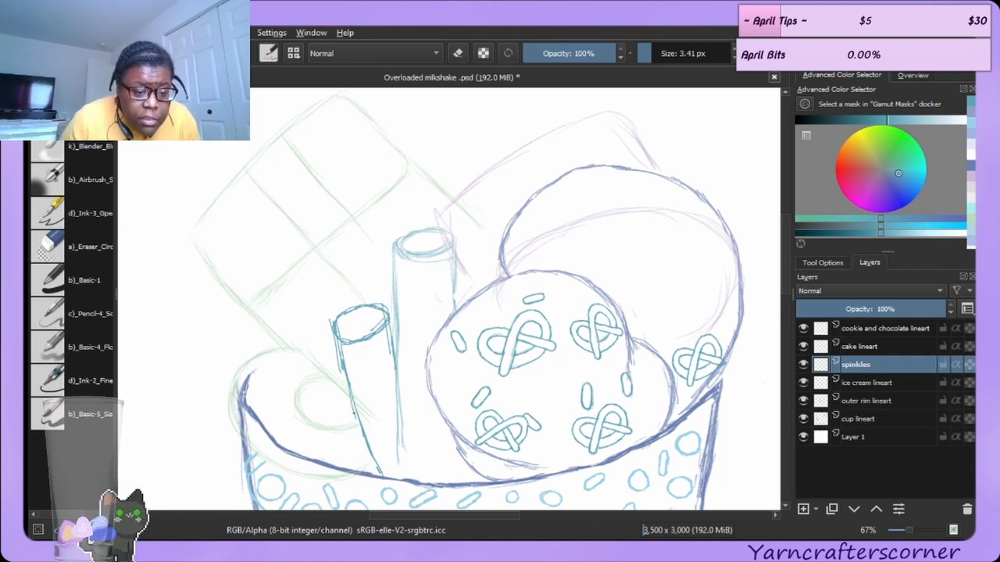
drag(355, 416, 376, 471)
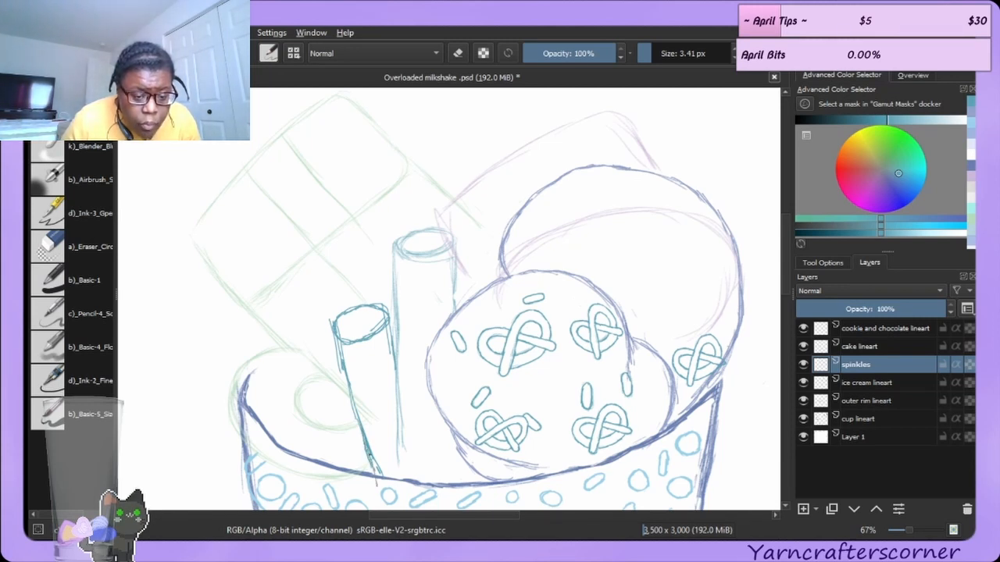
With a 15 px eraser, erase the doubled upper part of the shorter straw's left side.
click(69, 256)
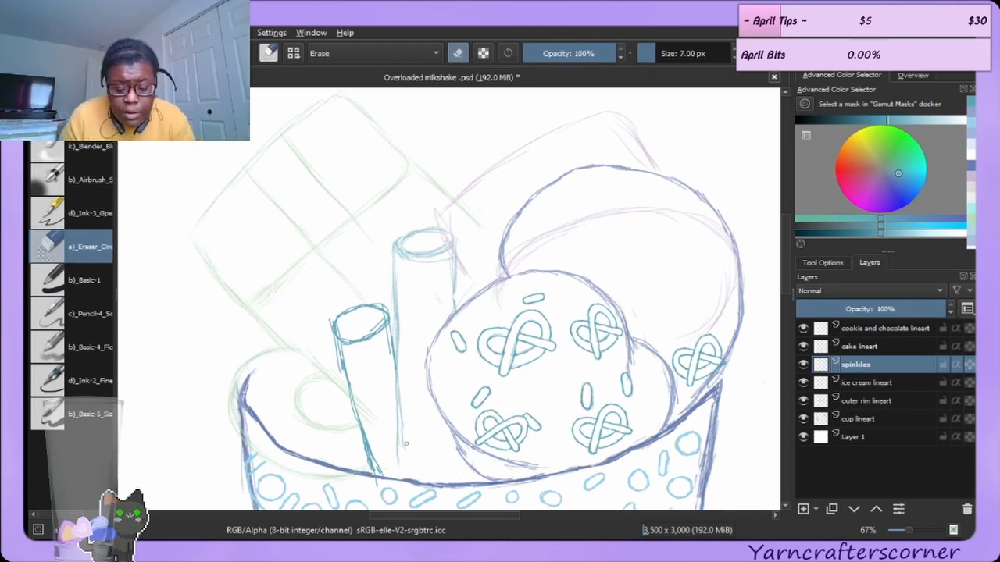
key(bracketright)
key(bracketright)
key(bracketright)
key(bracketright)
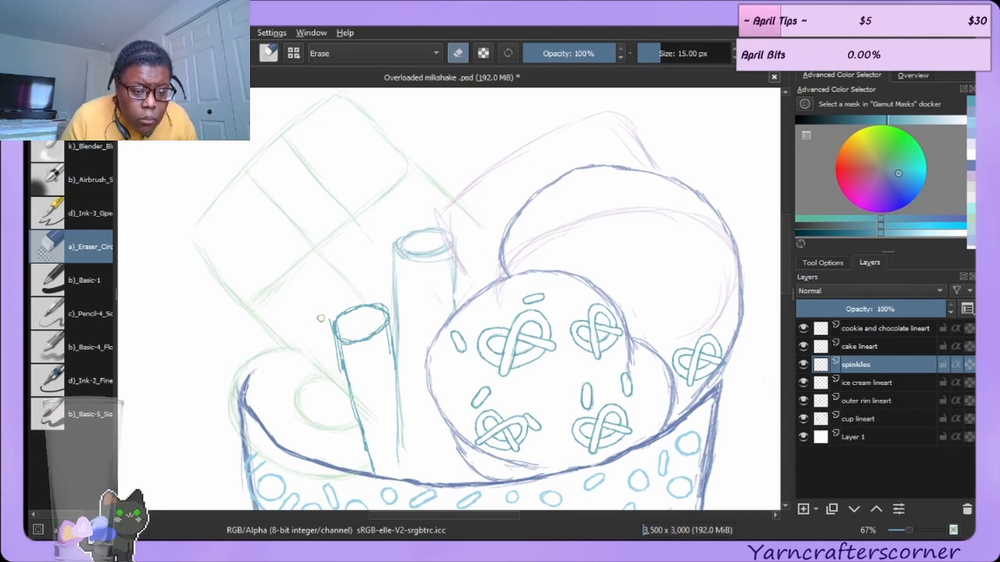
drag(330, 319, 337, 364)
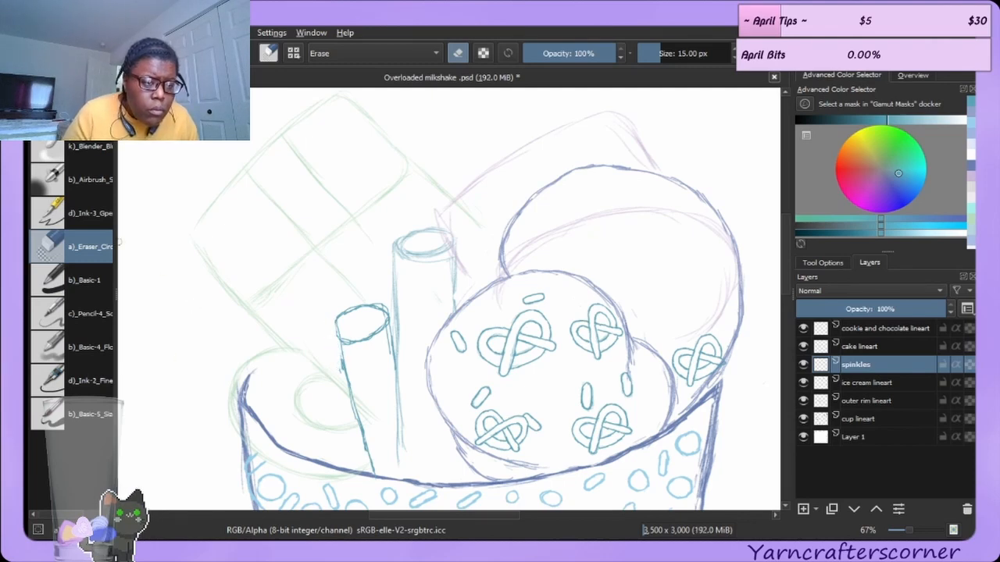
key(ctrl+z)
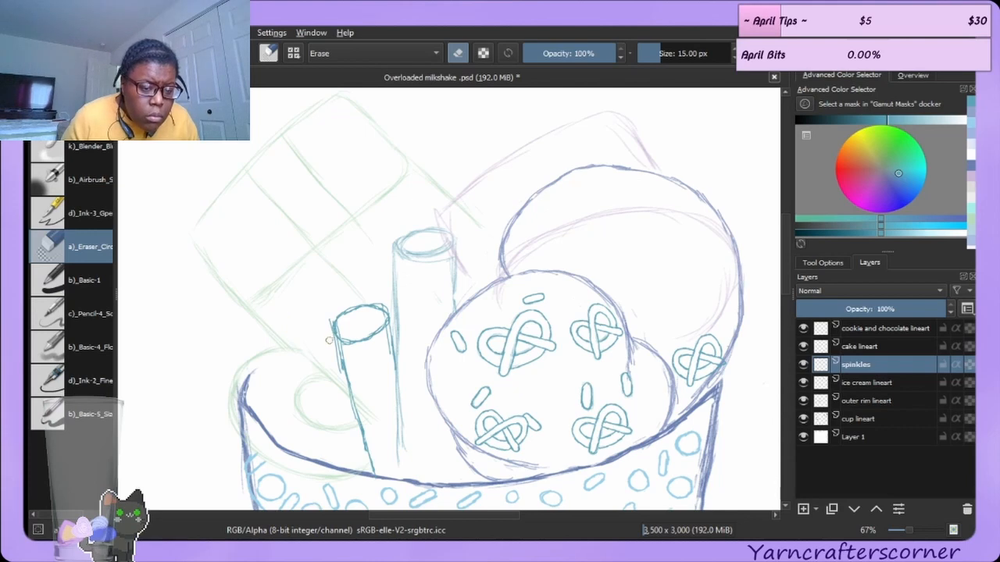
mouse_move(346, 364)
mouse_down()
mouse_move(323, 329)
mouse_move(349, 327)
mouse_move(337, 329)
mouse_up()
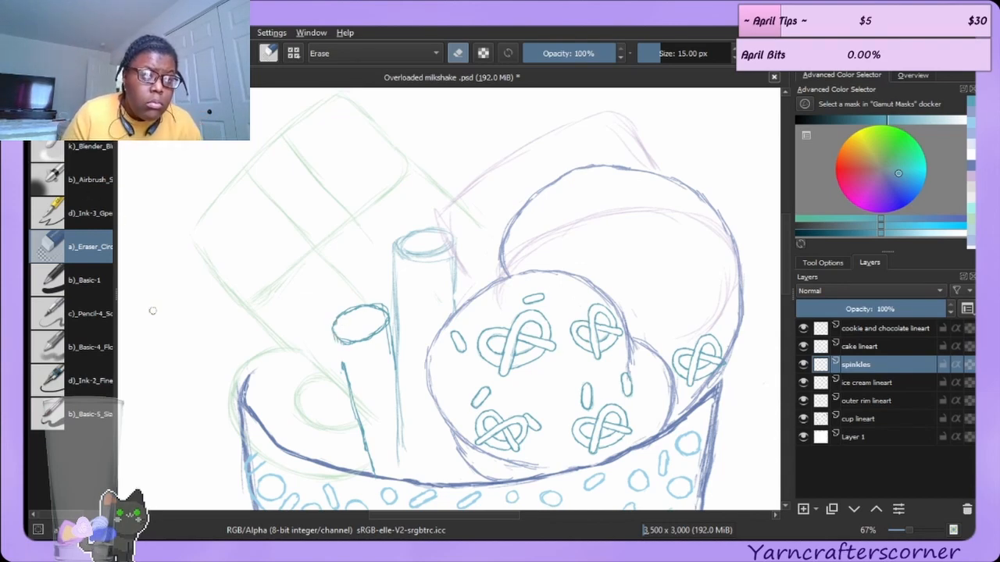
Redraw the shorter straw's upper left side and upper right side with clean single strokes.
key(slash)
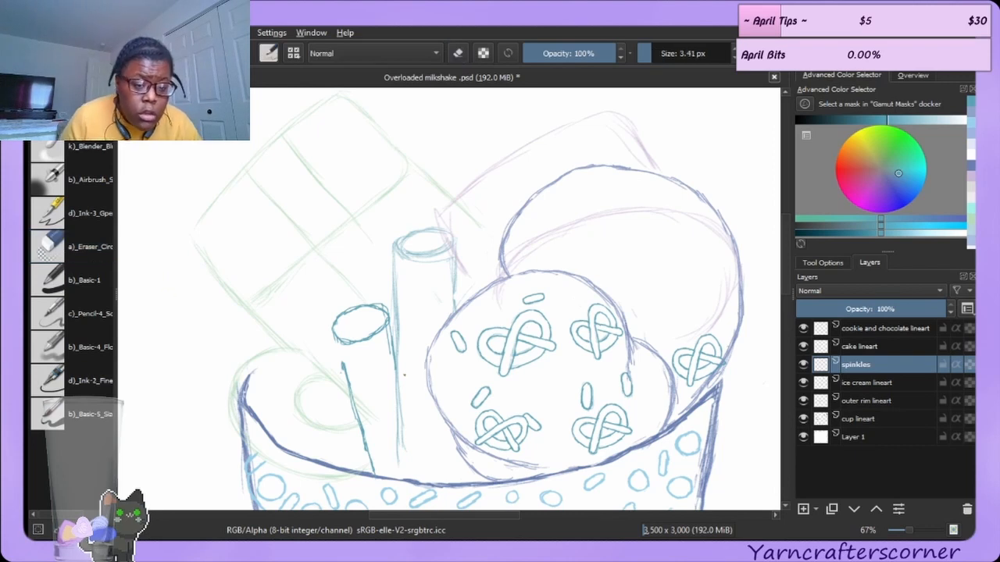
drag(334, 337, 343, 361)
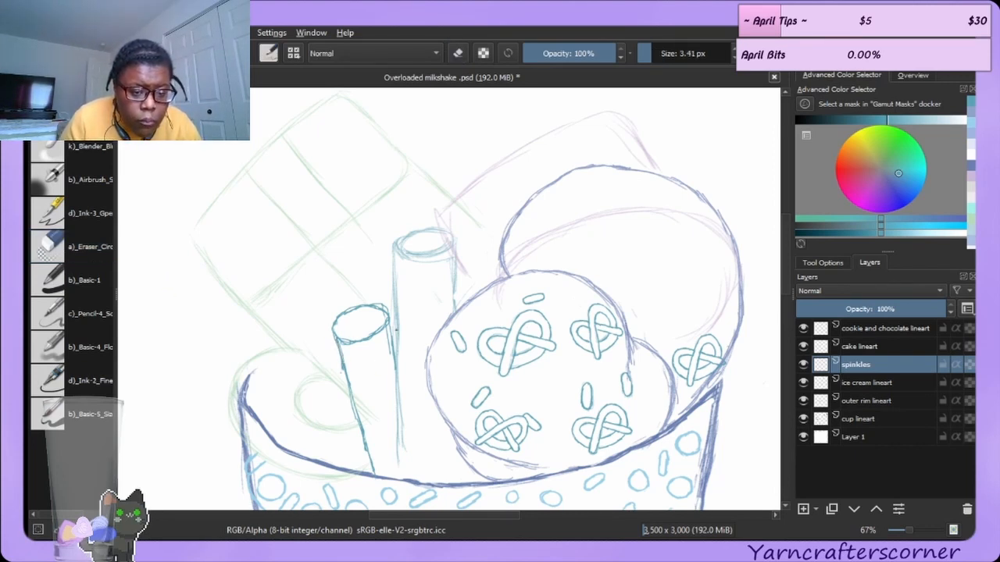
drag(388, 322, 397, 358)
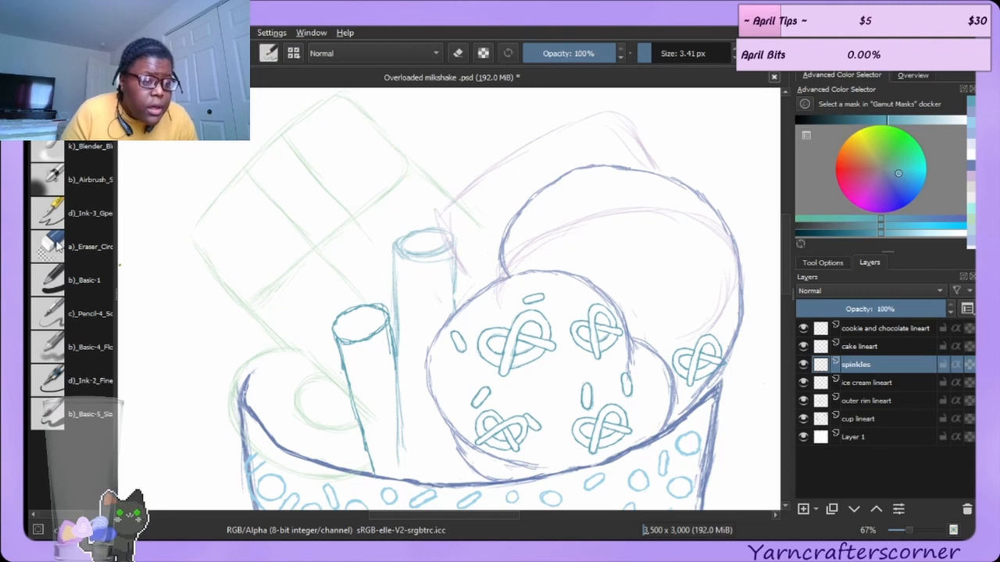
Retrace the tall straw's left and right sides with long brush strokes.
click(97, 257)
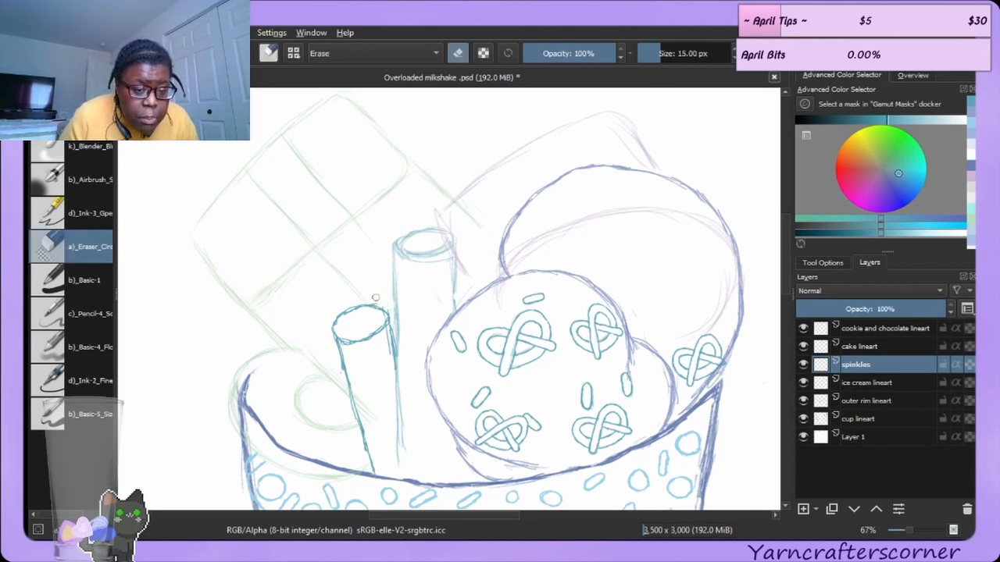
key(e)
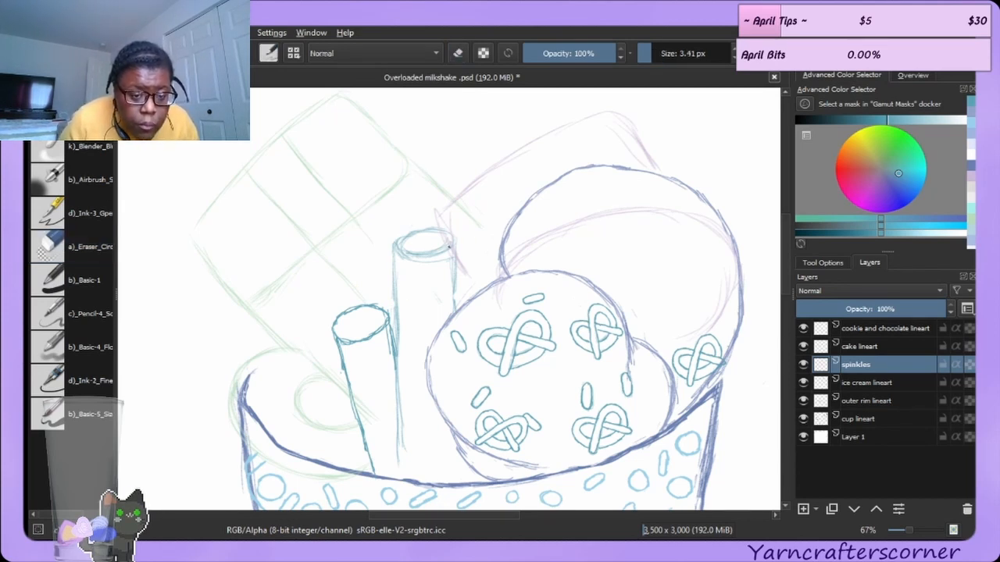
drag(456, 271, 456, 283)
drag(455, 278, 457, 311)
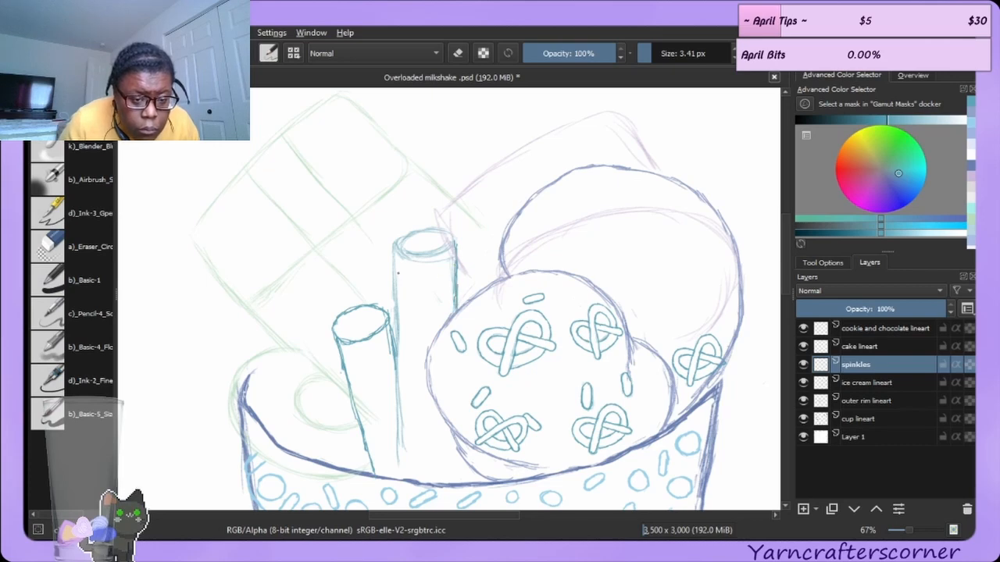
drag(392, 243, 400, 442)
mouse_move(398, 385)
mouse_down()
mouse_move(399, 440)
mouse_move(399, 414)
mouse_up()
drag(396, 313, 398, 349)
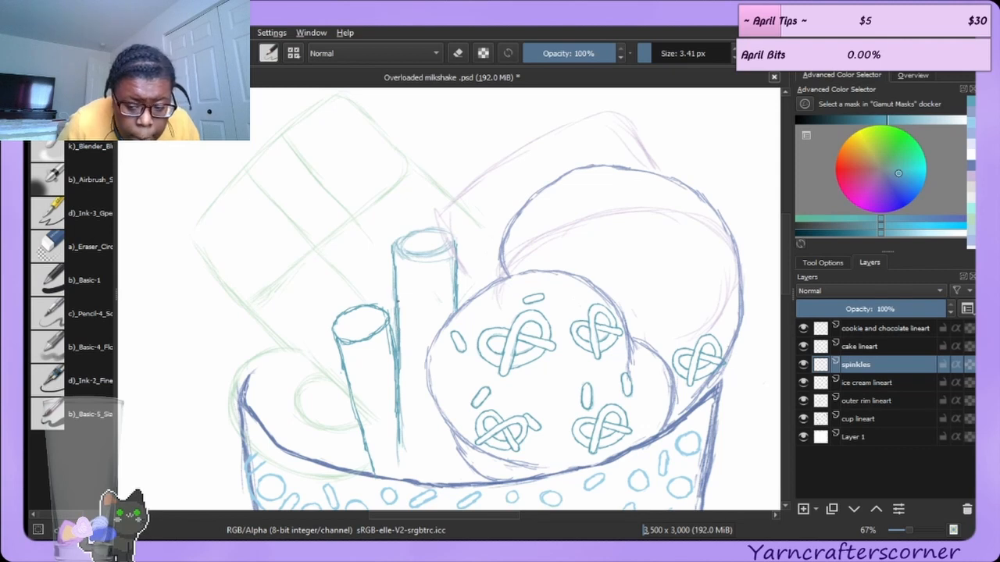
click(71, 261)
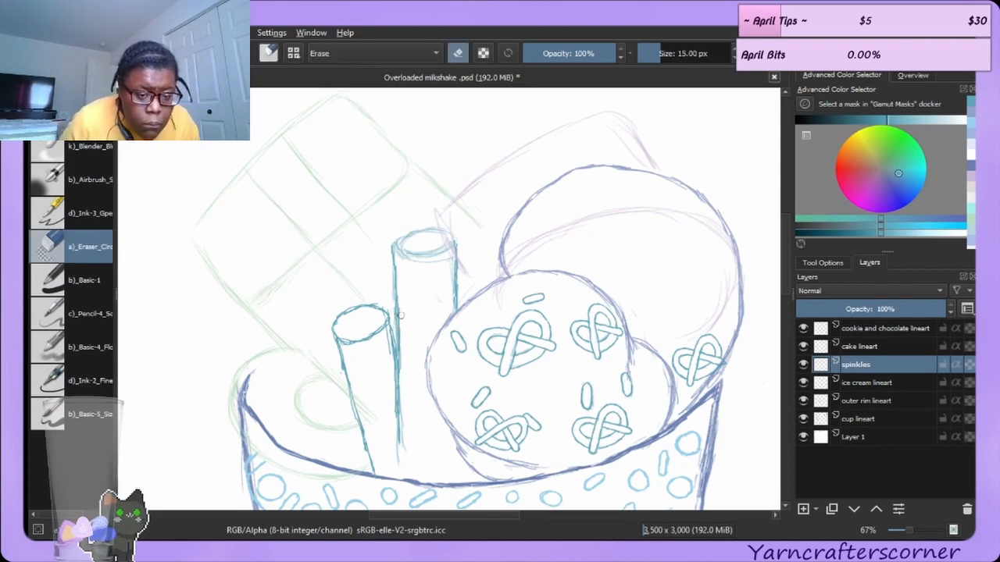
drag(400, 358, 400, 374)
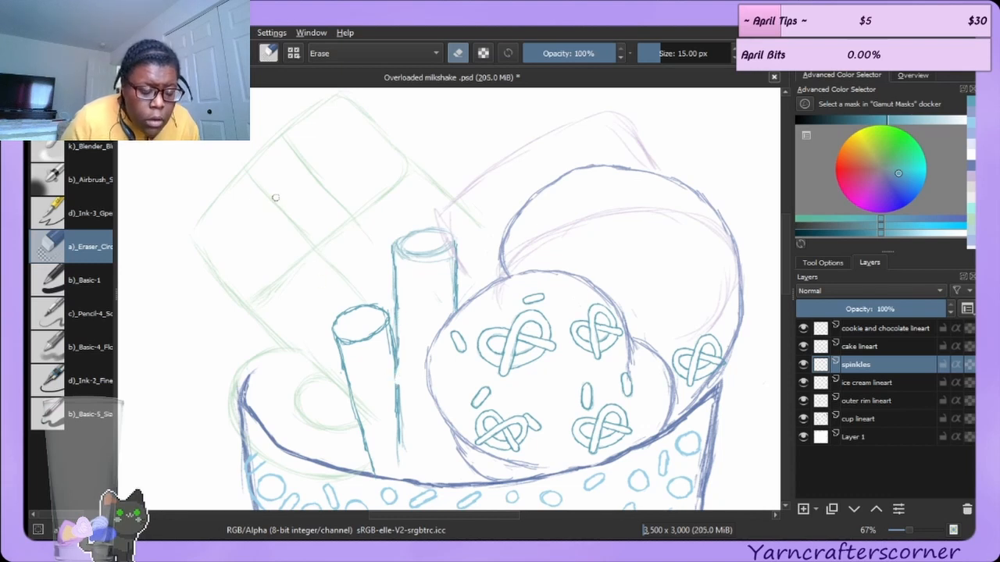
key(ctrl+z)
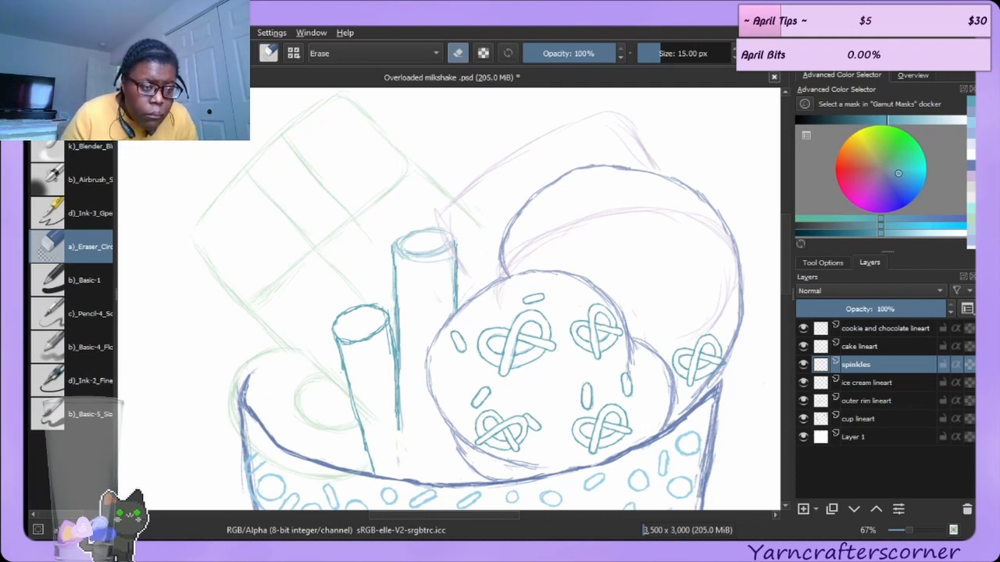
Erase stray marks inside the tall straw's top opening and along its outer sides.
key(slash)
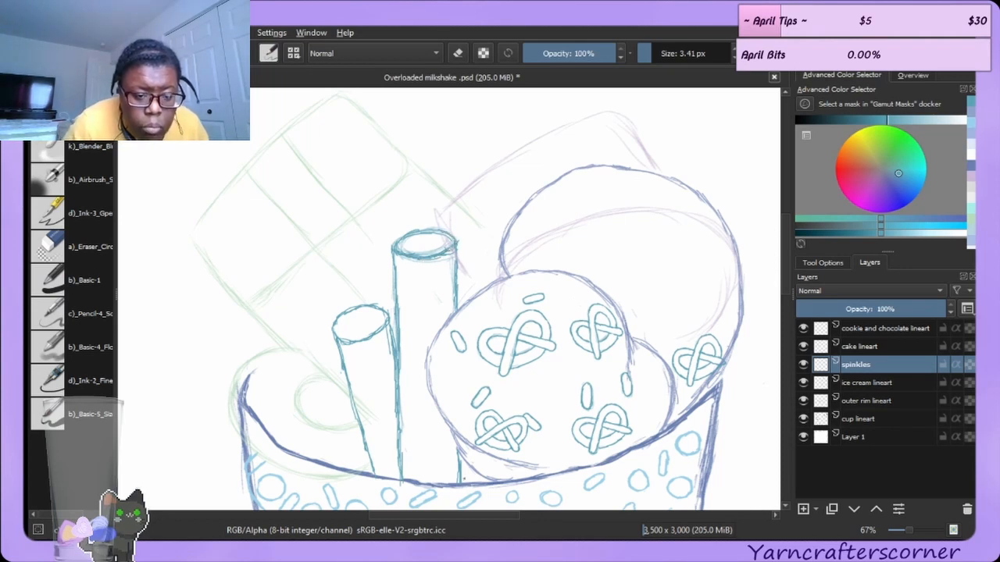
scroll(435, 281, up, 3)
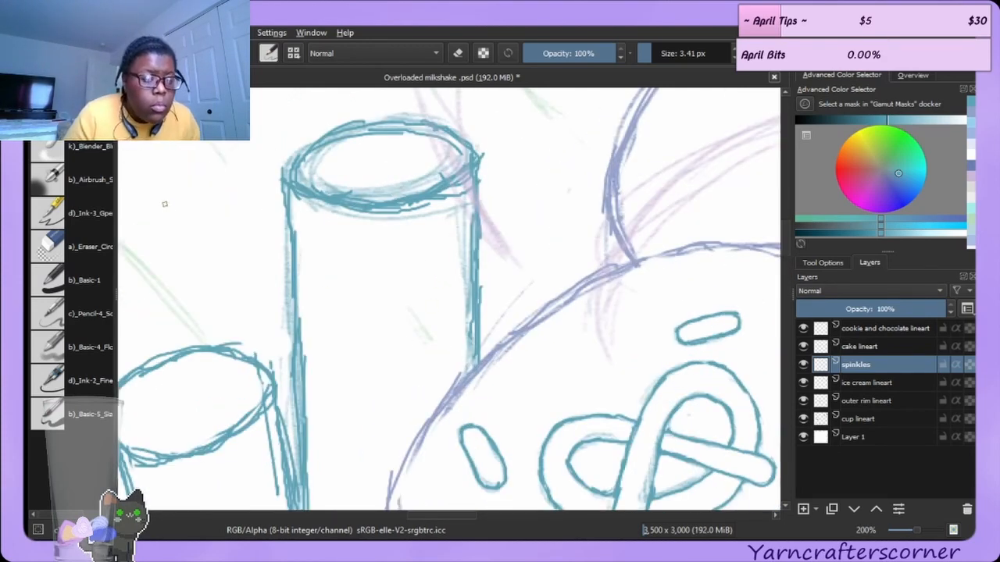
click(90, 246)
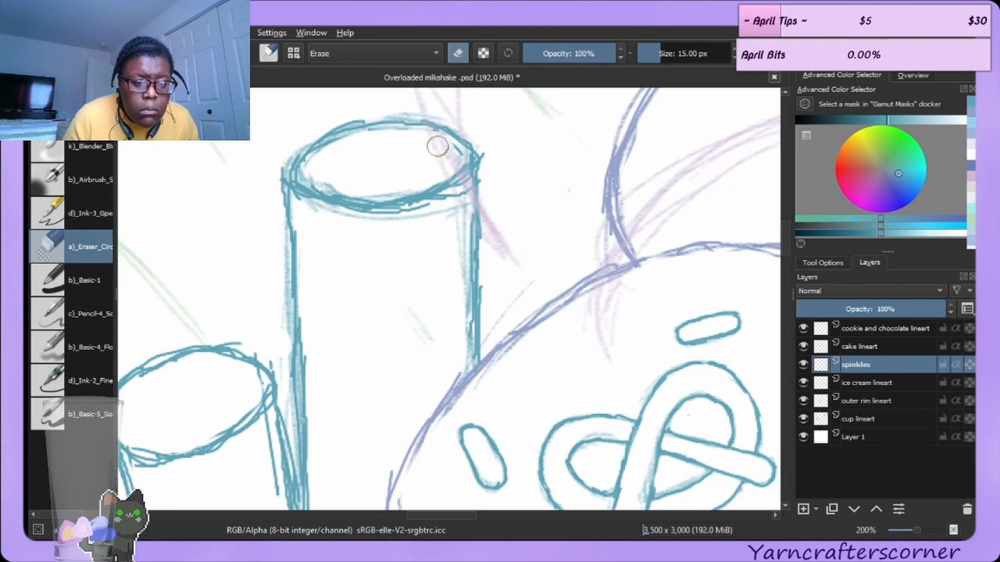
mouse_move(335, 232)
mouse_down()
mouse_move(400, 222)
mouse_move(355, 225)
mouse_move(432, 212)
mouse_move(462, 195)
mouse_move(430, 217)
mouse_move(346, 226)
mouse_up()
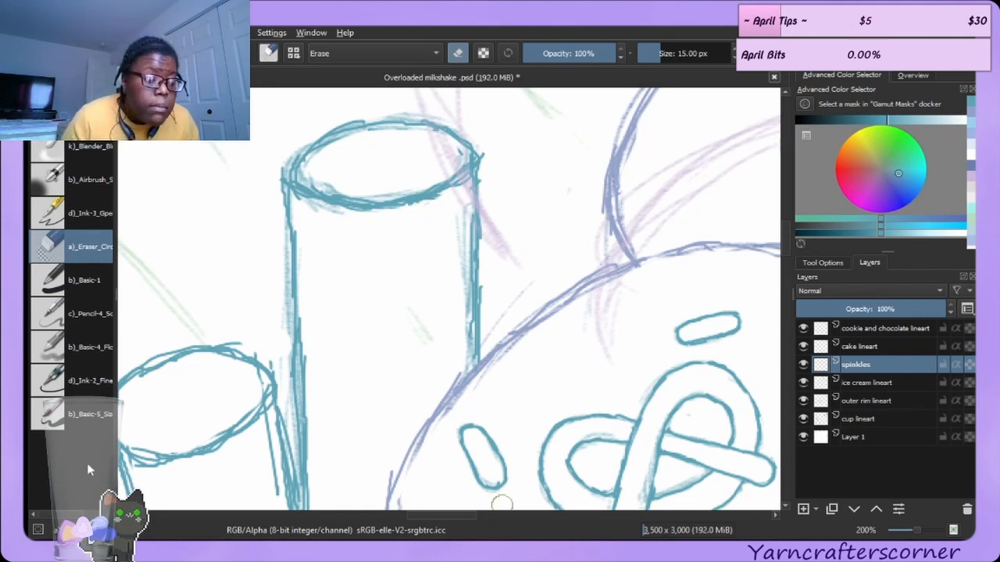
mouse_move(328, 219)
mouse_down()
mouse_move(329, 170)
mouse_move(350, 195)
mouse_move(338, 180)
mouse_move(386, 187)
mouse_up()
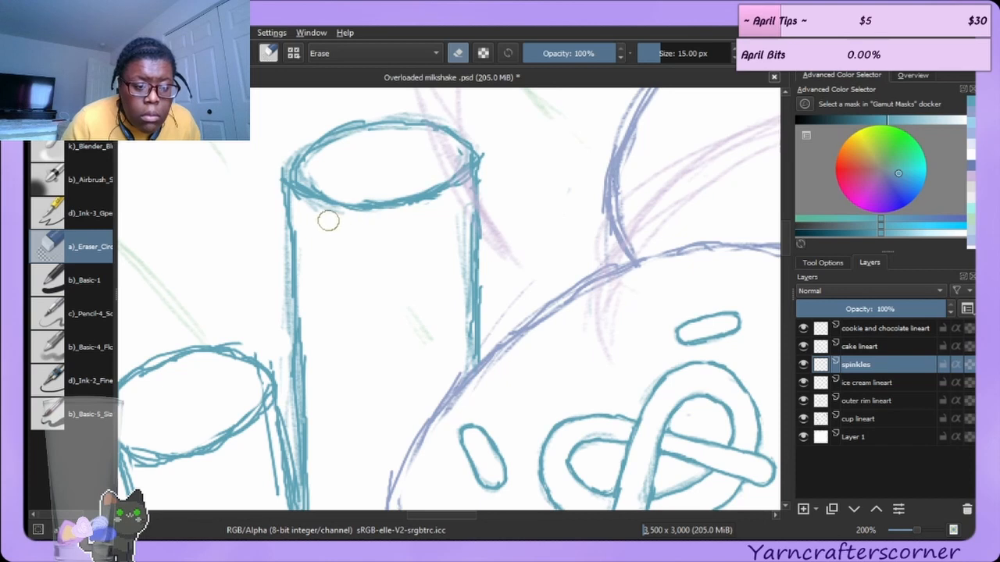
drag(275, 174, 274, 211)
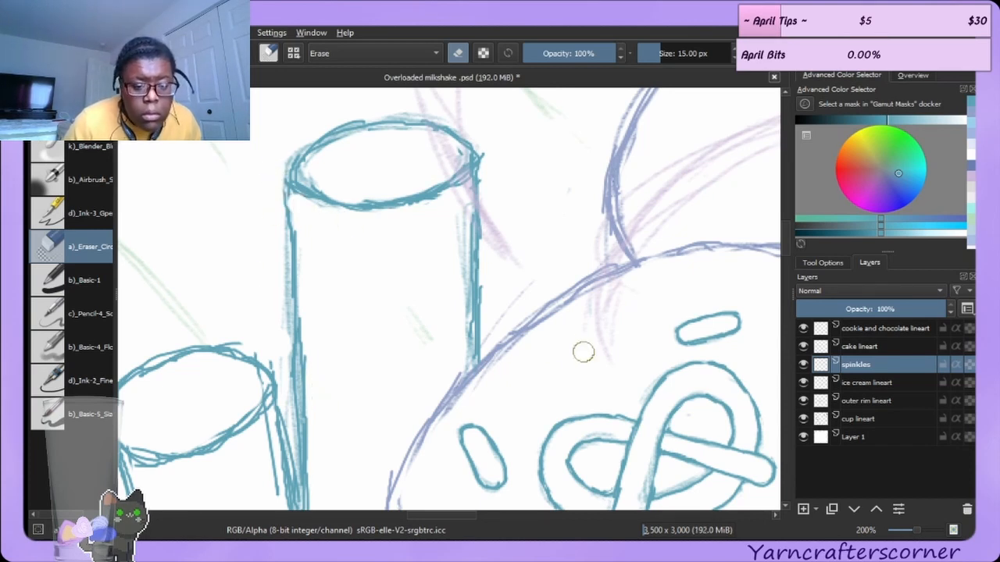
mouse_move(461, 238)
mouse_down()
mouse_move(457, 354)
mouse_move(458, 319)
mouse_move(462, 363)
mouse_up()
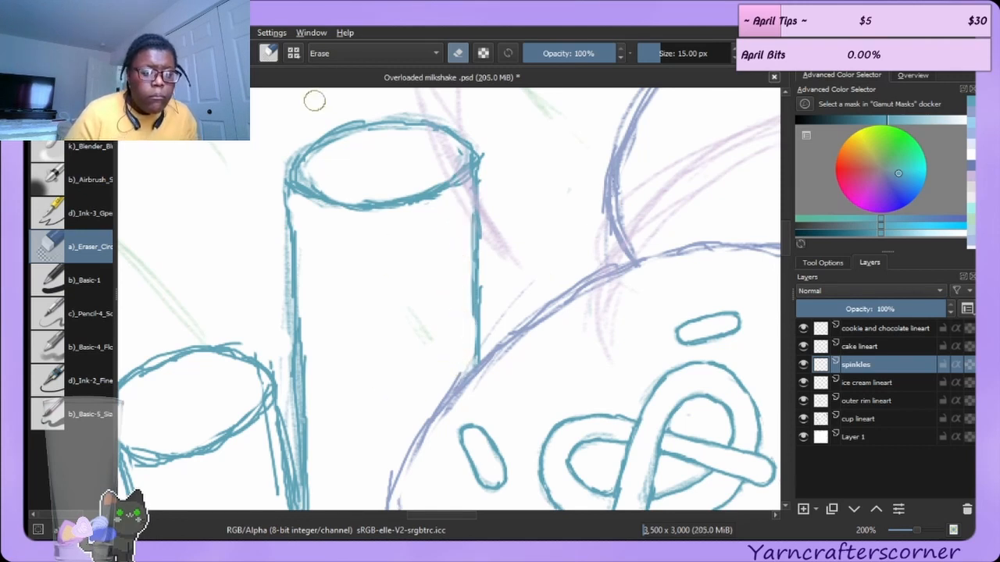
Redraw the front edge of the tall straw's top opening as a clean curve.
click(45, 118)
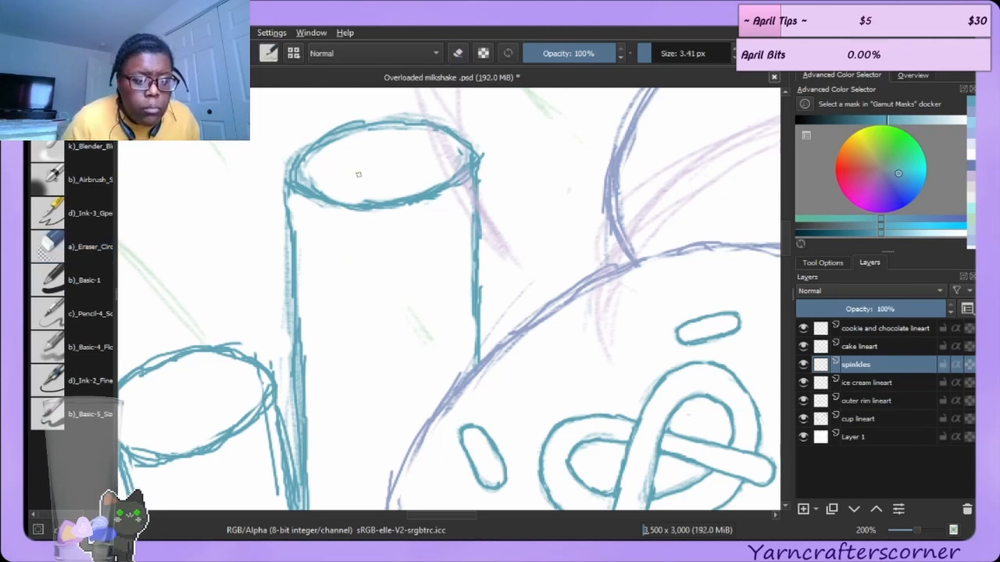
mouse_move(285, 187)
mouse_down()
mouse_move(309, 144)
mouse_move(291, 177)
mouse_move(314, 140)
mouse_move(363, 125)
mouse_move(349, 123)
mouse_move(415, 122)
mouse_move(389, 119)
mouse_move(477, 130)
mouse_move(458, 135)
mouse_move(466, 174)
mouse_up()
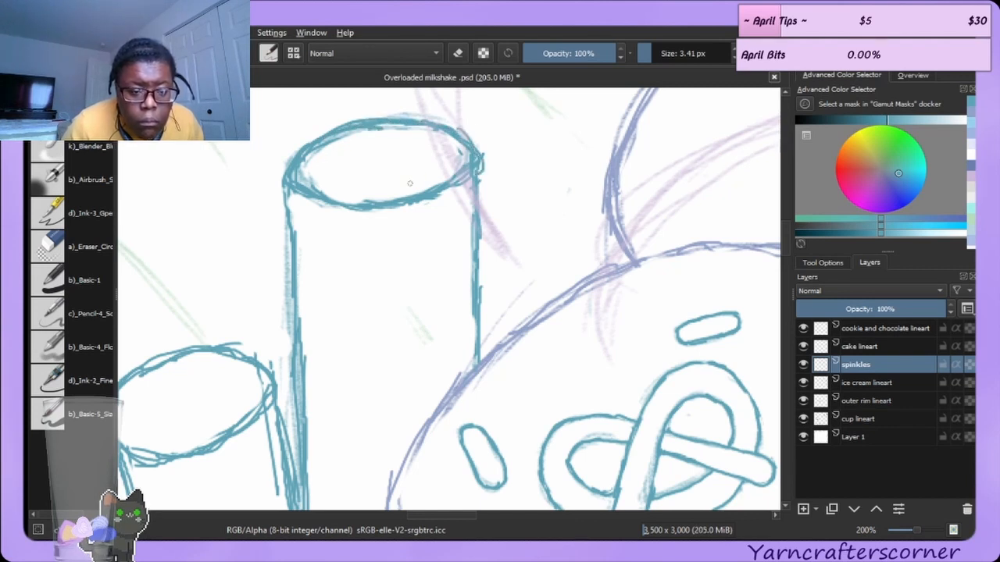
drag(315, 193, 381, 208)
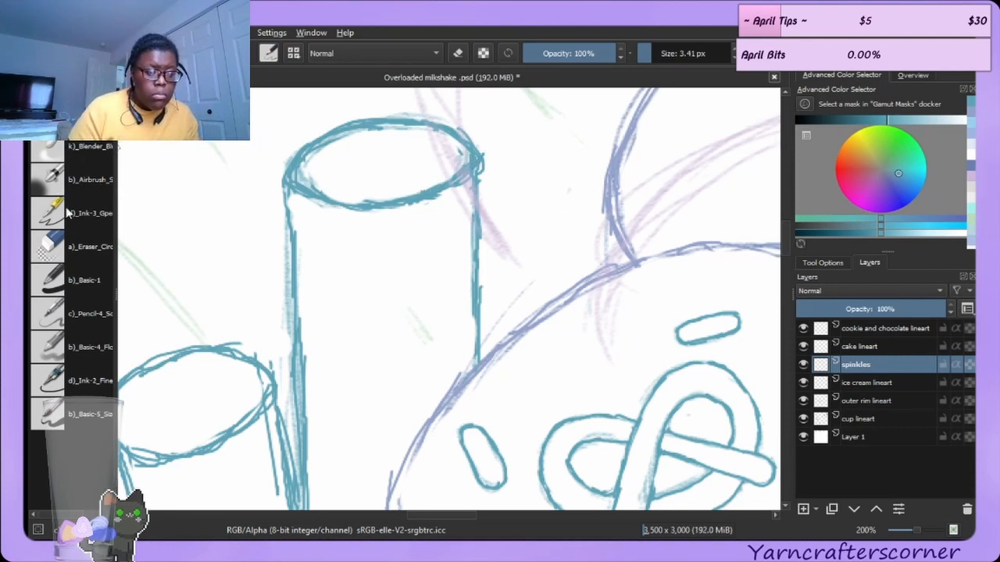
Erase leftover marks on the tall straw's top rim and right edge.
click(68, 249)
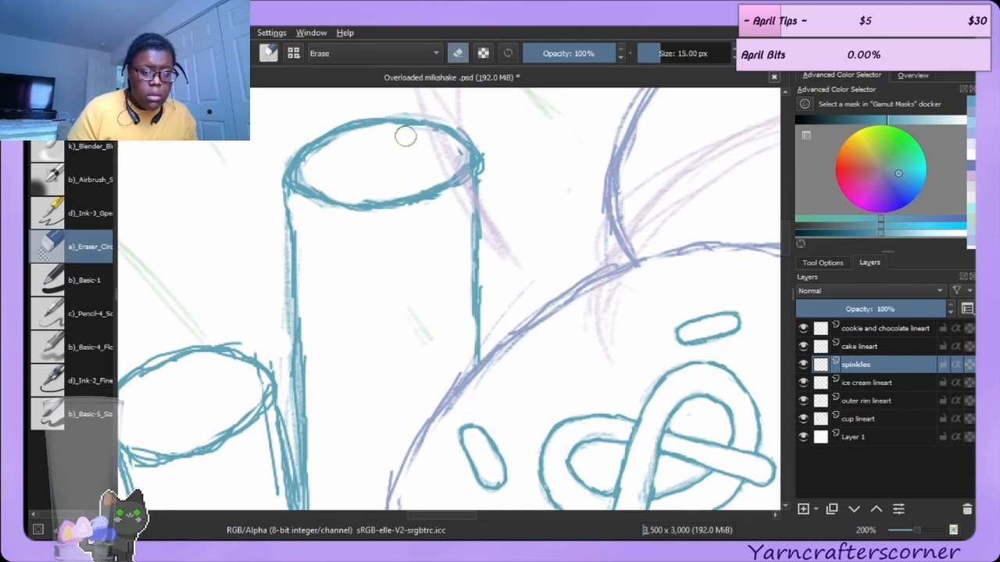
drag(324, 186, 336, 191)
drag(491, 155, 491, 175)
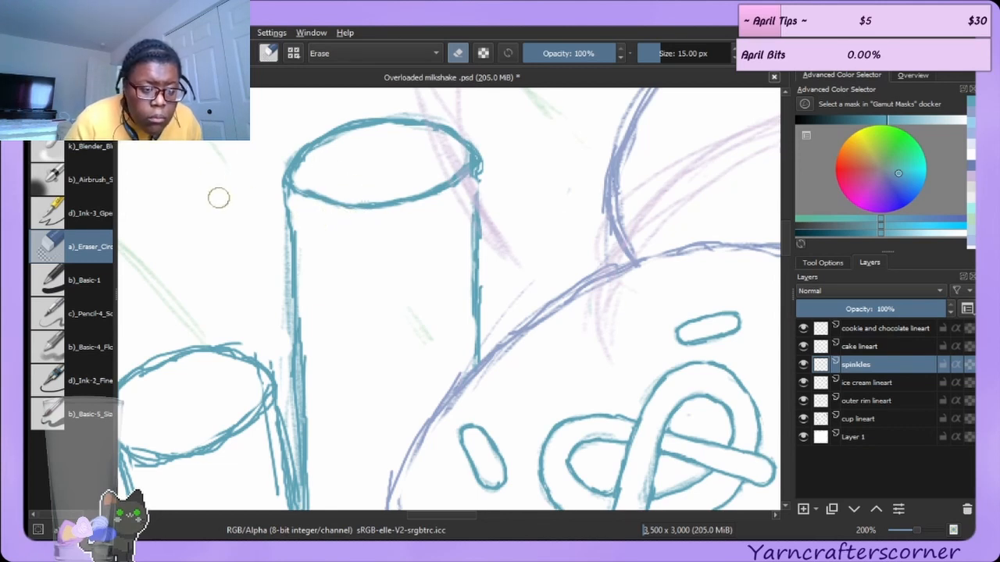
Erase a stray mark just outside the tall straw's right side with the eraser brush.
key(e)
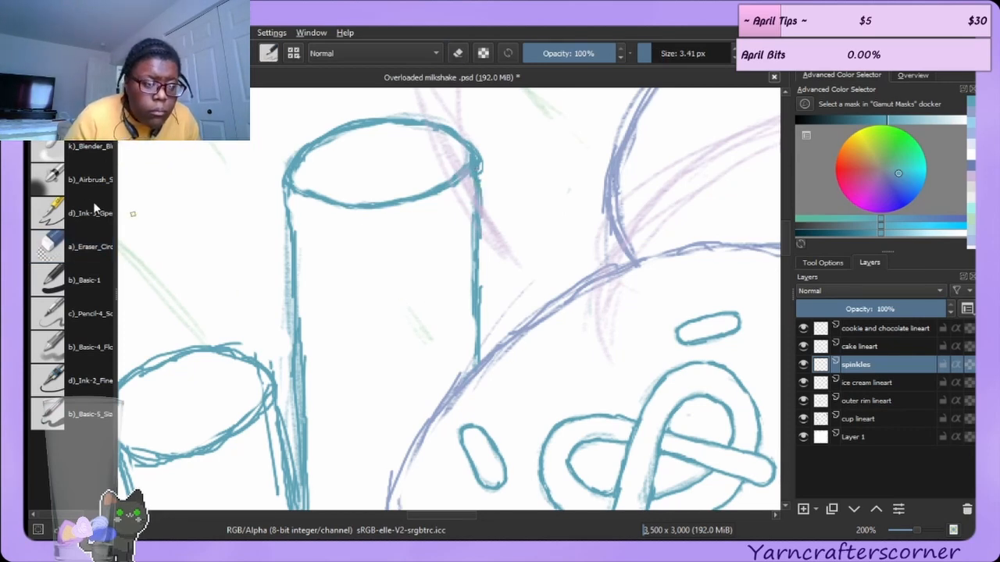
click(76, 238)
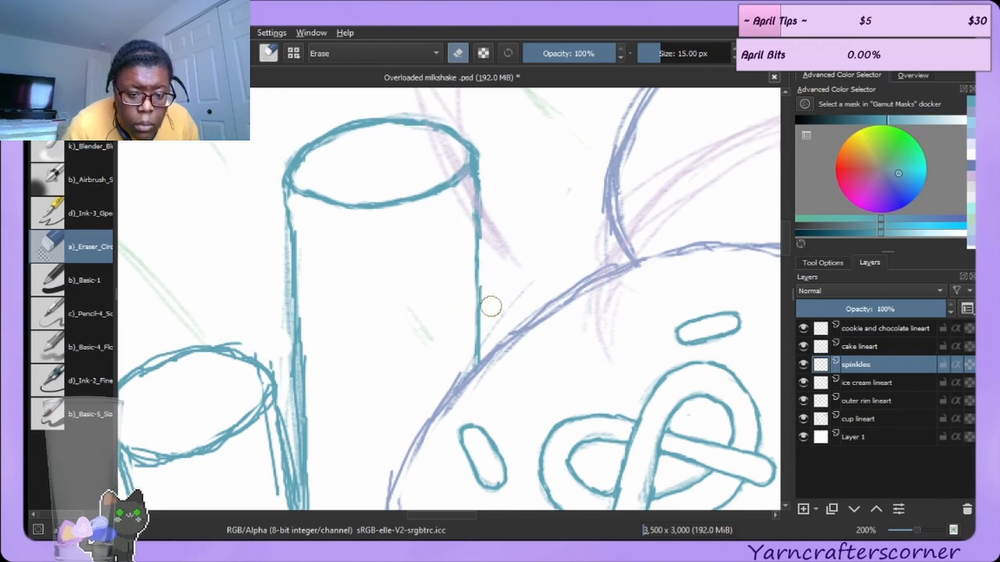
drag(491, 296, 491, 312)
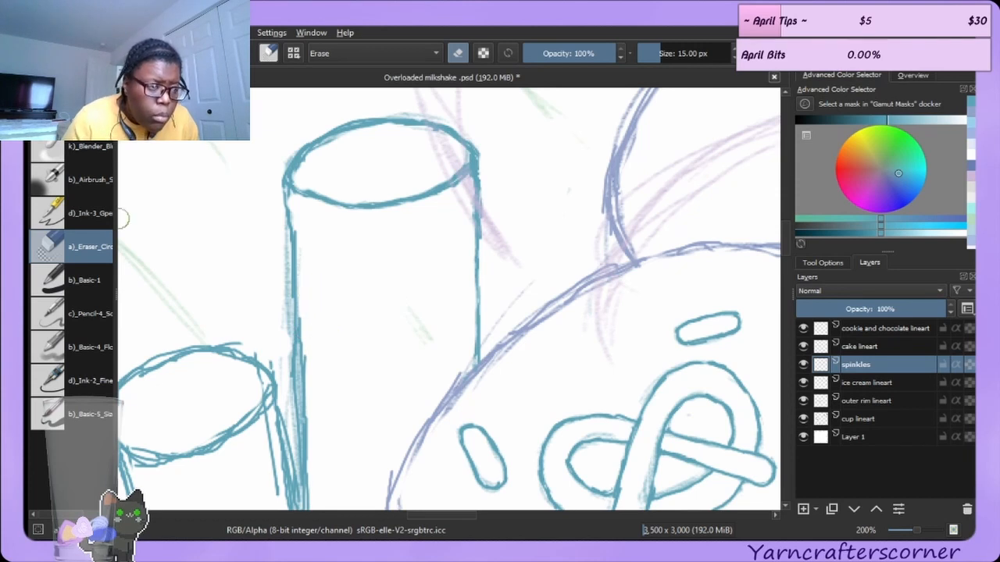
Redraw the tall straw's left side with two ink strokes.
key(slash)
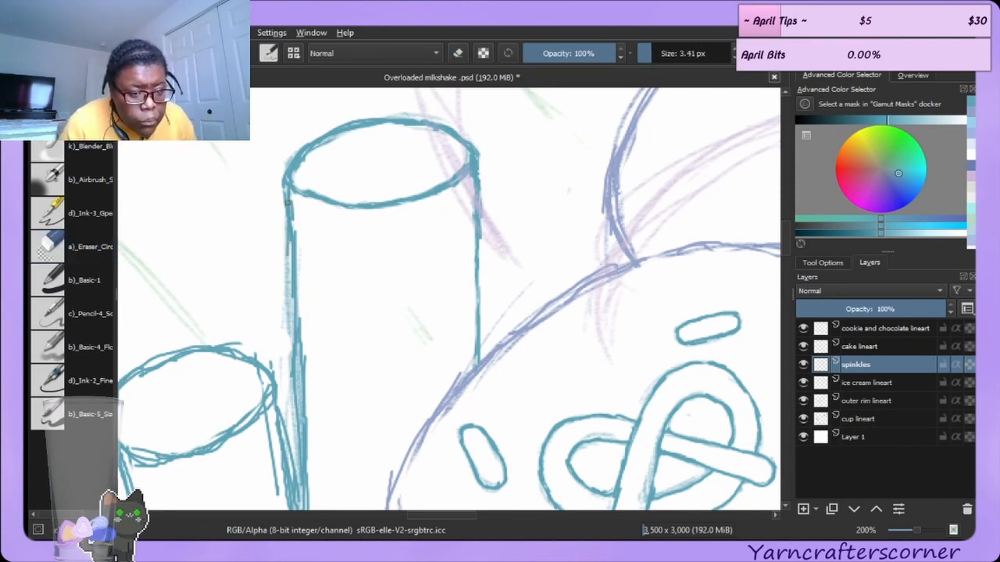
drag(290, 229, 292, 325)
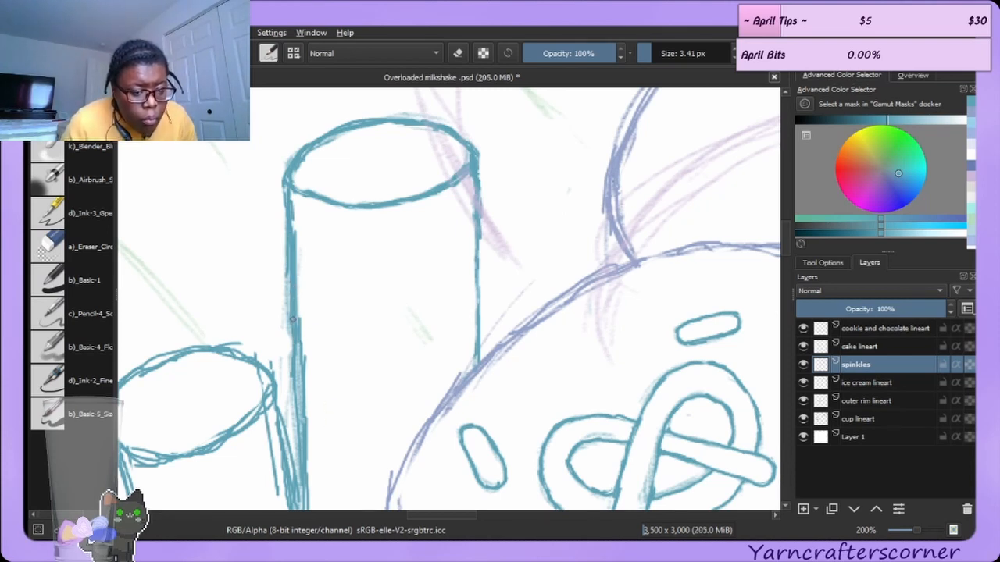
drag(297, 371, 299, 421)
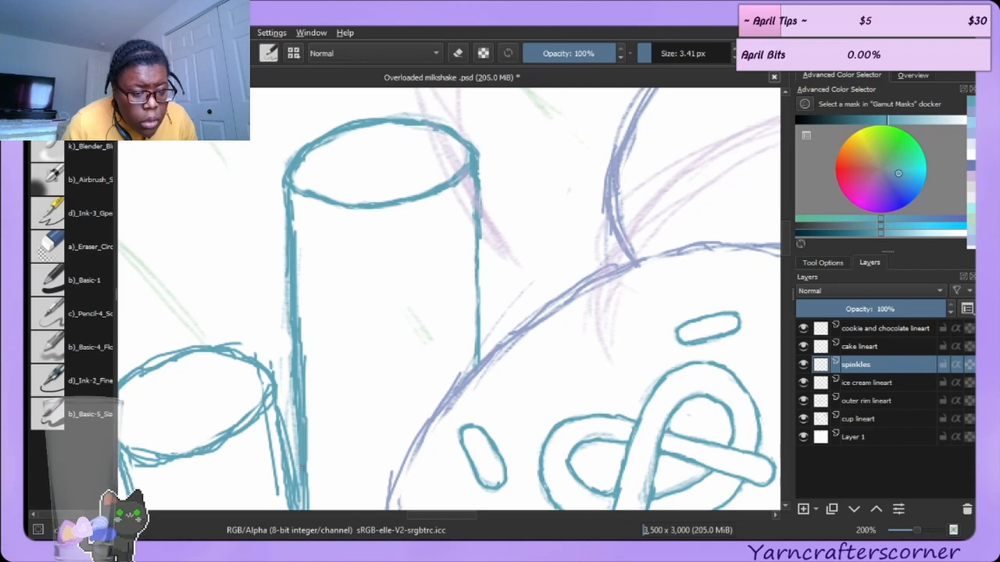
Erase the doubled sketch lines along the tall straw's left side.
click(84, 250)
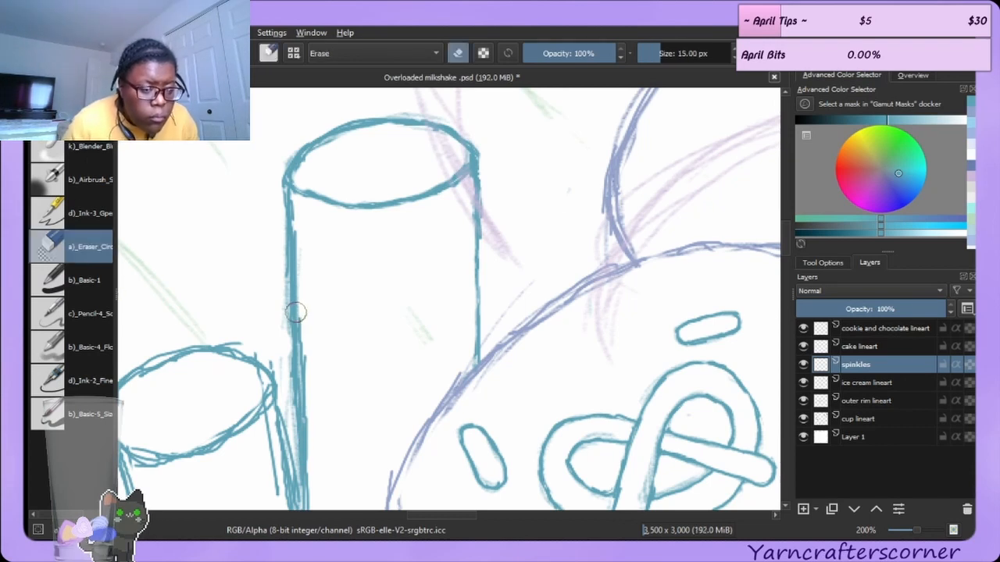
mouse_move(307, 326)
mouse_down()
mouse_move(317, 488)
mouse_move(302, 211)
mouse_up()
drag(280, 265, 281, 327)
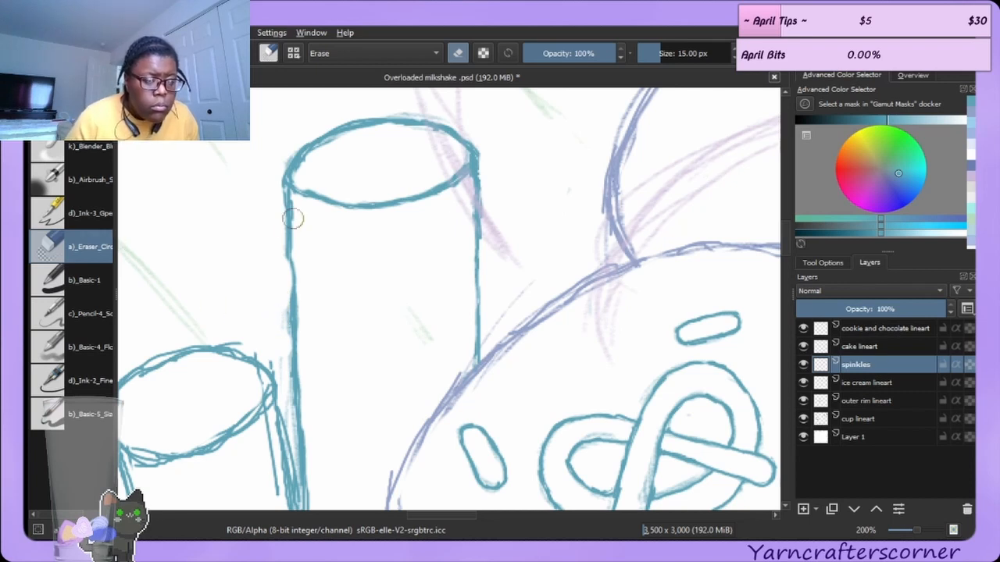
Redraw the upper part of the tall straw's left side and erase a stray mark beside its opening.
key(e)
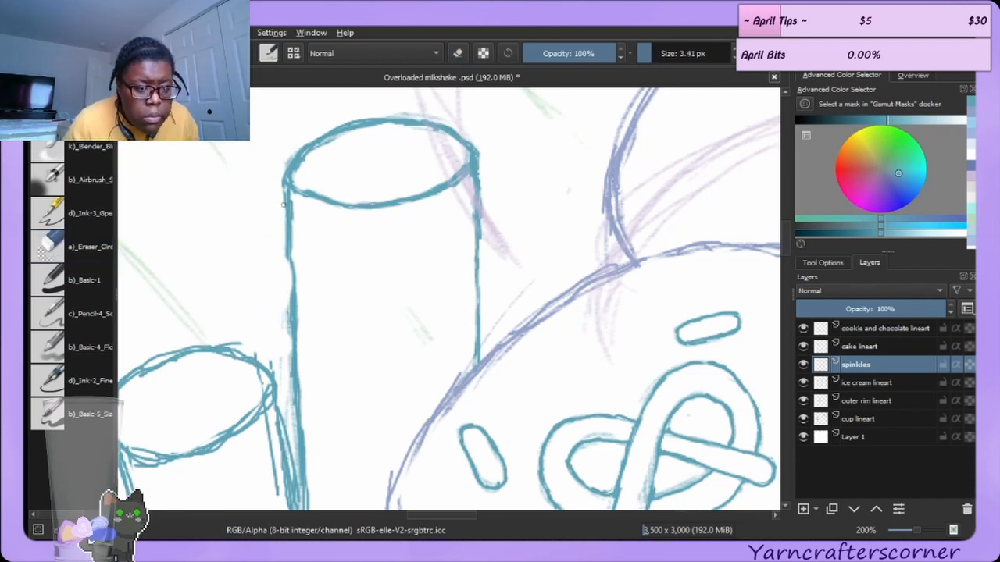
drag(289, 209, 292, 281)
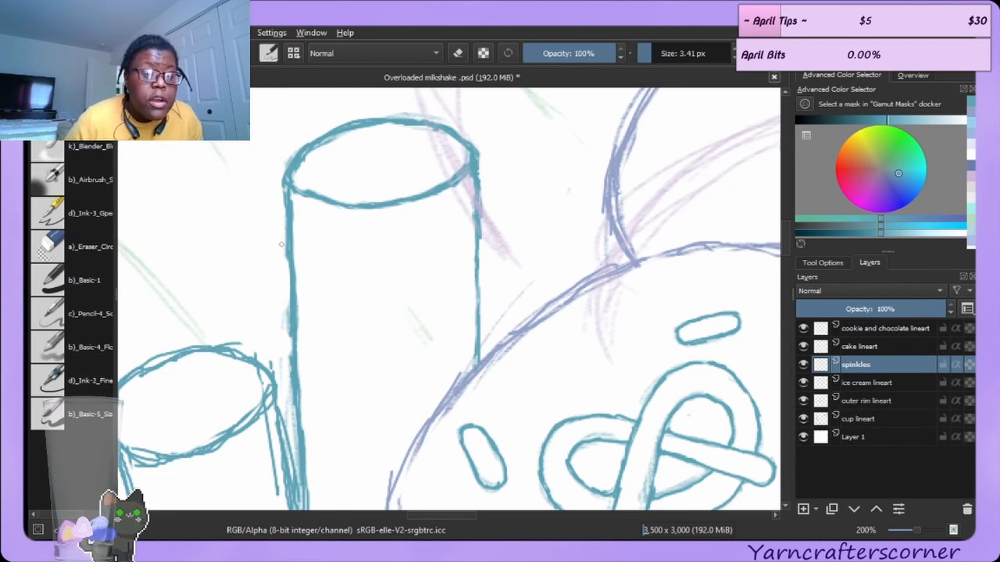
click(65, 251)
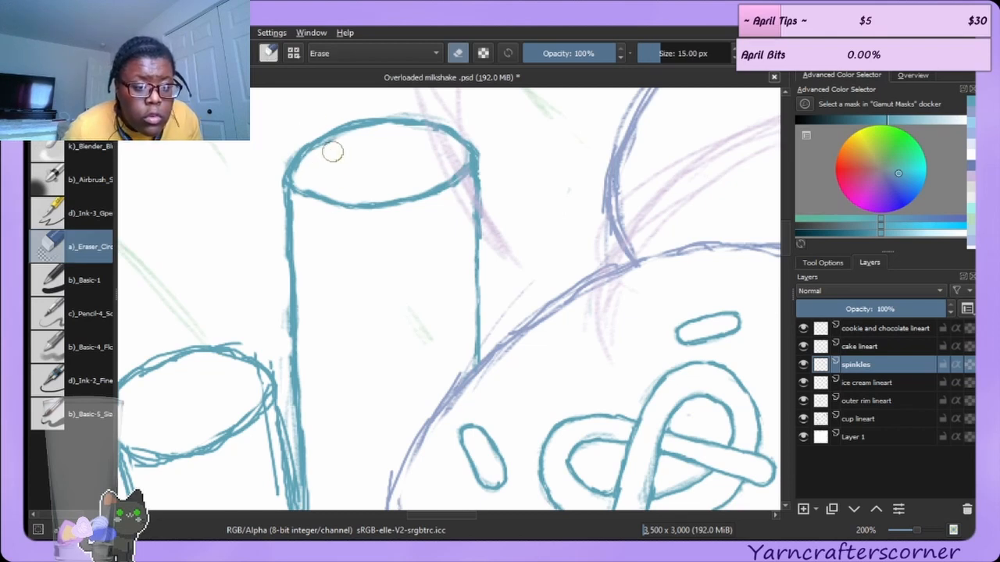
drag(284, 149, 274, 161)
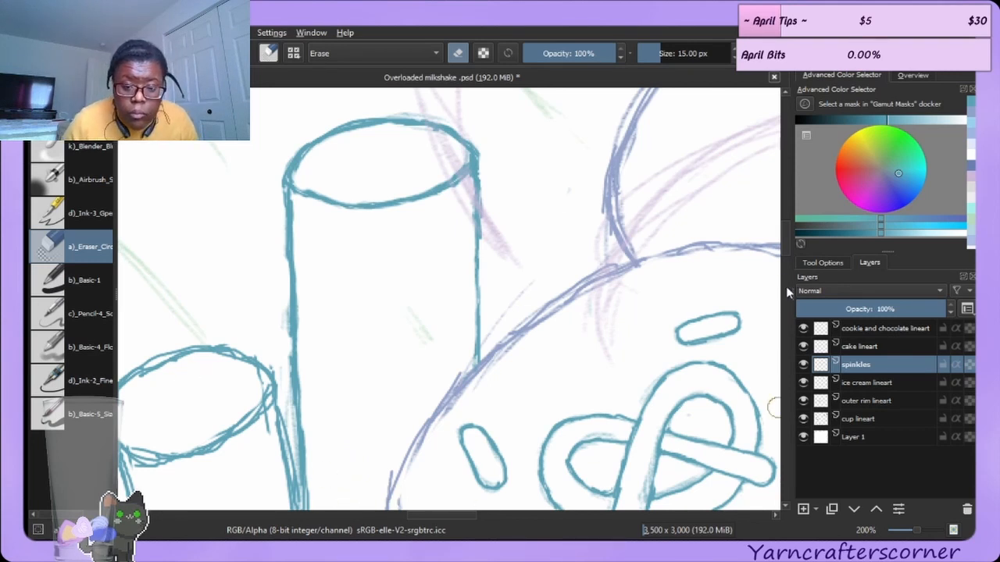
Erase stray marks along the shorter straw's left side and inside its top opening.
scroll(785, 286, down, 5)
scroll(787, 260, down, 3)
scroll(787, 254, up, 2)
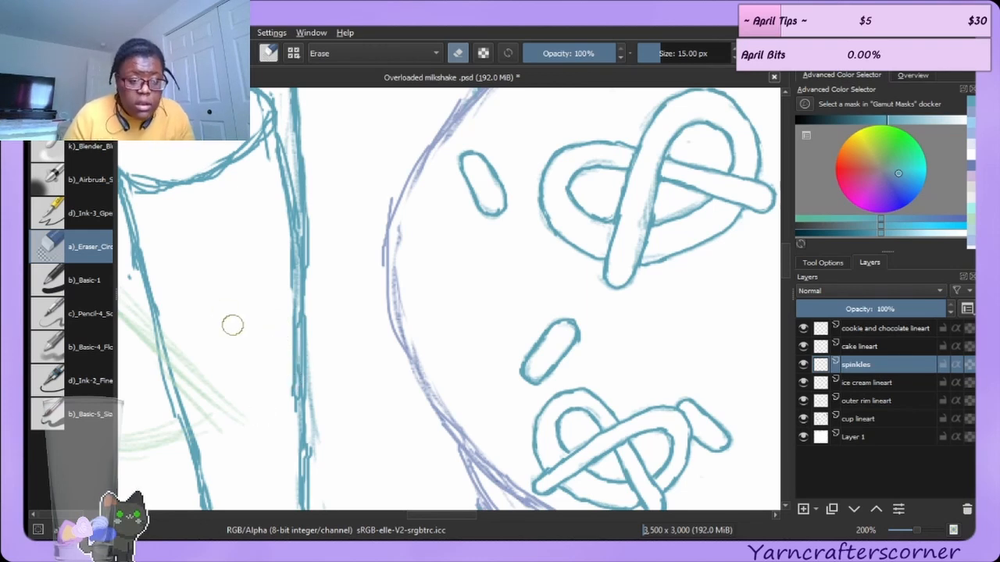
drag(428, 516, 406, 515)
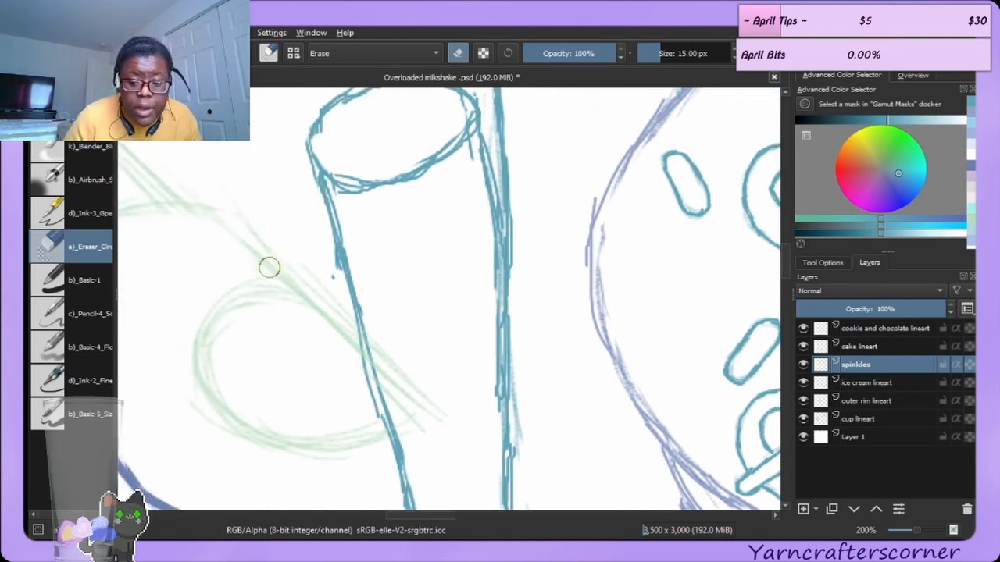
drag(331, 290, 327, 253)
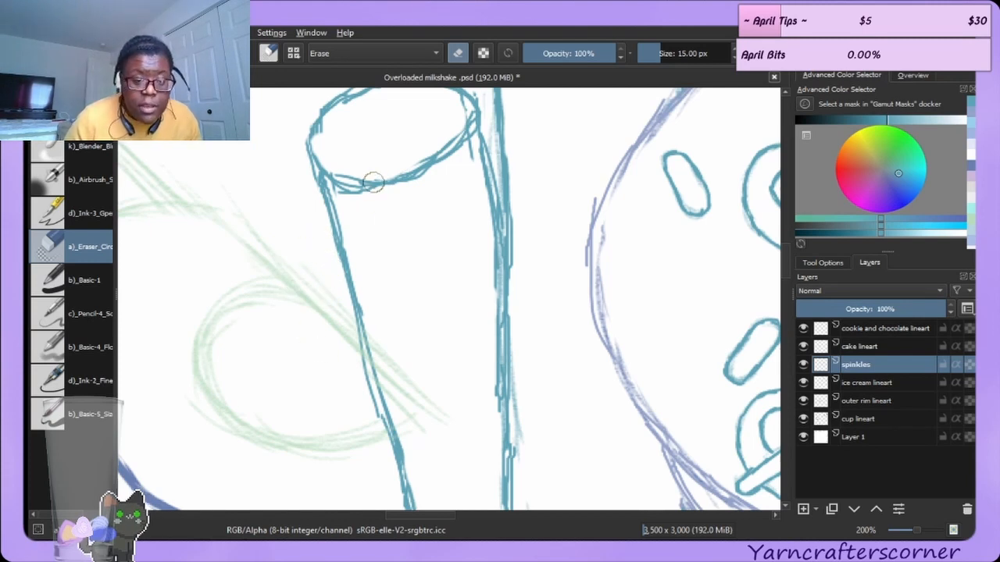
drag(352, 171, 384, 167)
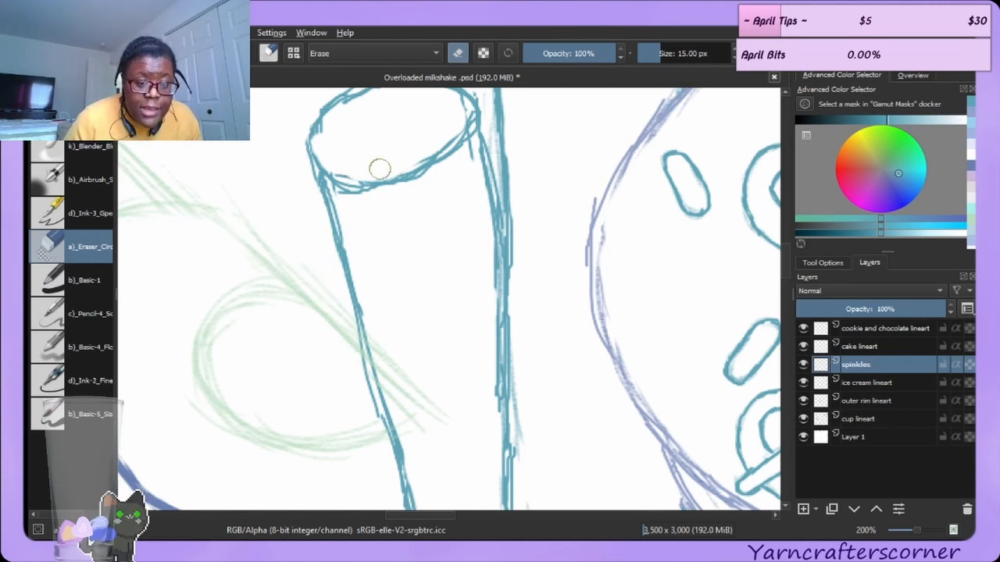
drag(357, 210, 344, 197)
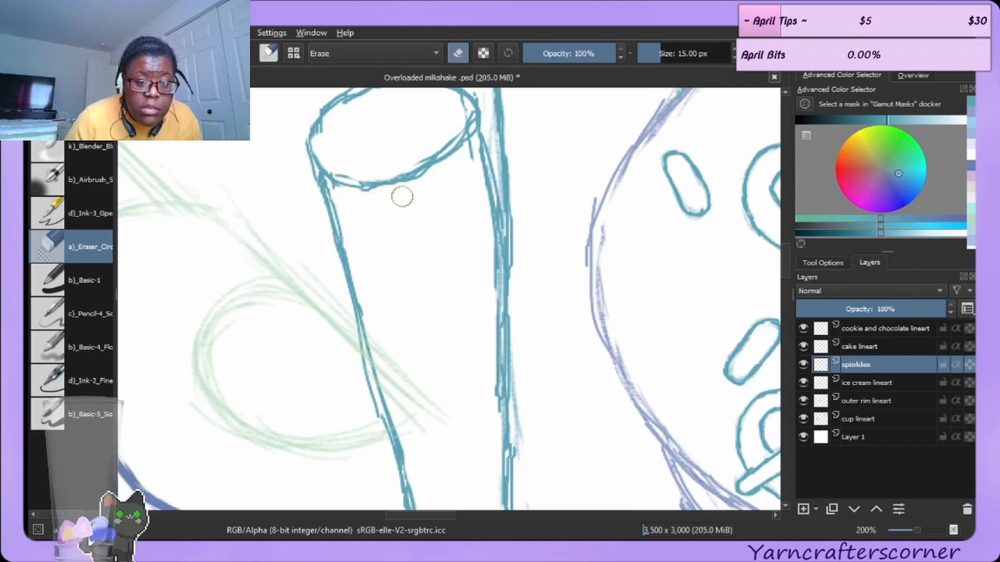
drag(428, 149, 464, 111)
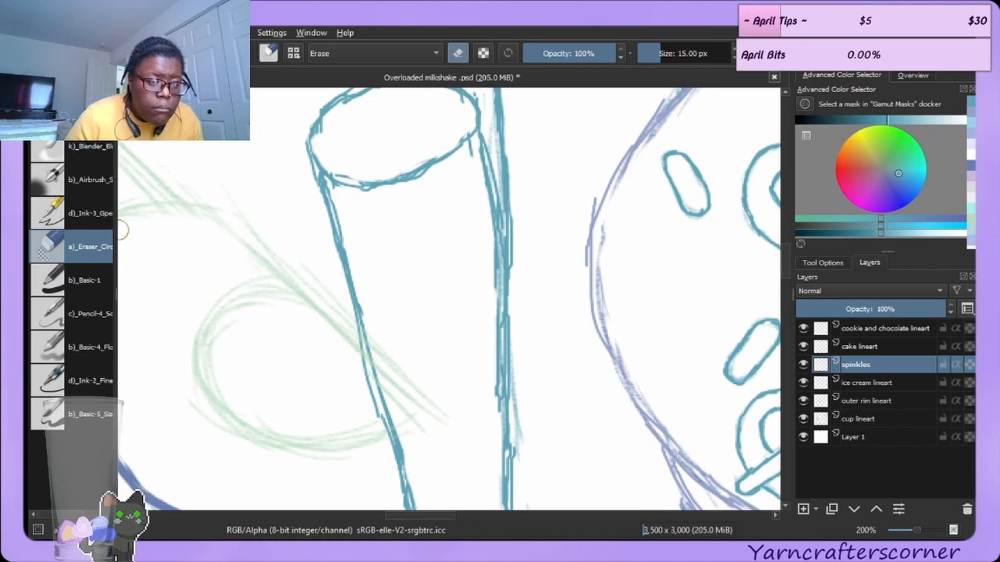
Redraw the shorter straw's right side just below its top opening with the ink brush.
key(e)
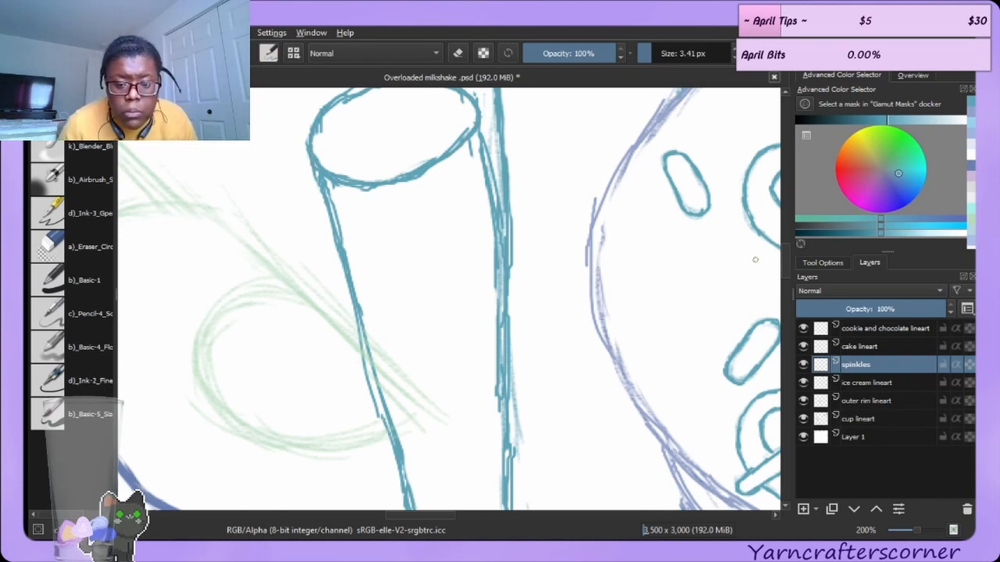
scroll(783, 250, up, 5)
scroll(783, 239, down, 2)
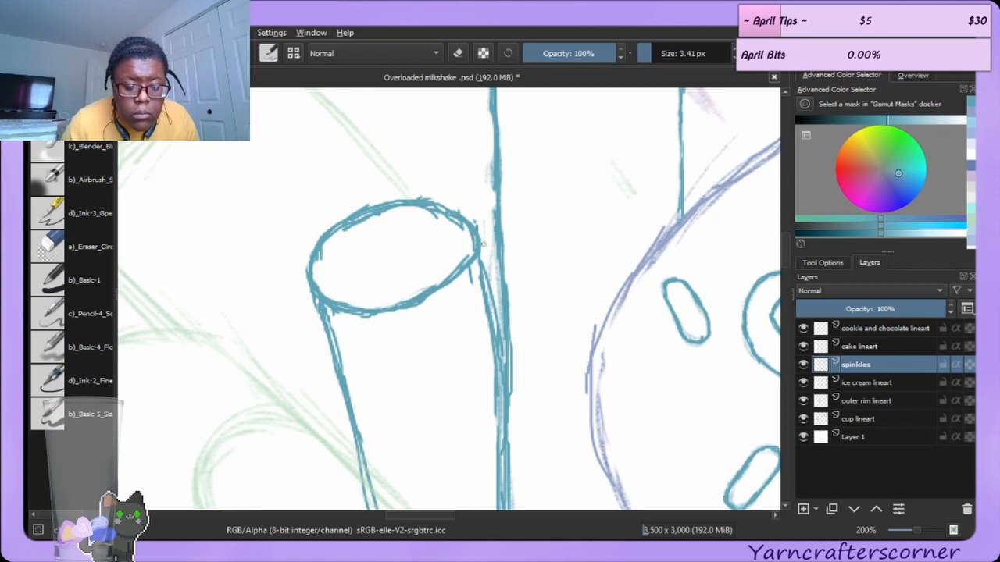
drag(480, 246, 497, 312)
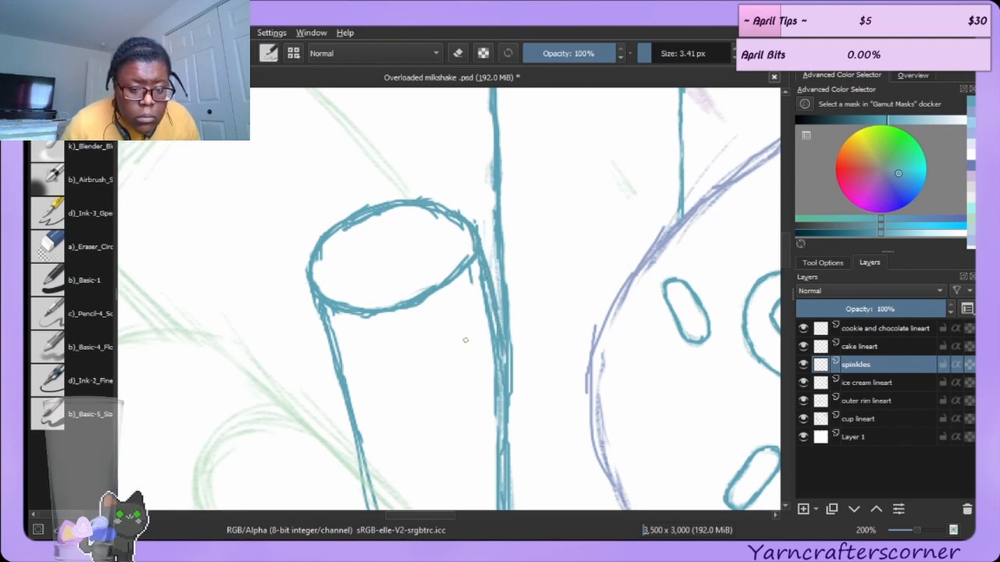
Erase the doubled lines along the shorter straw's right side.
click(94, 246)
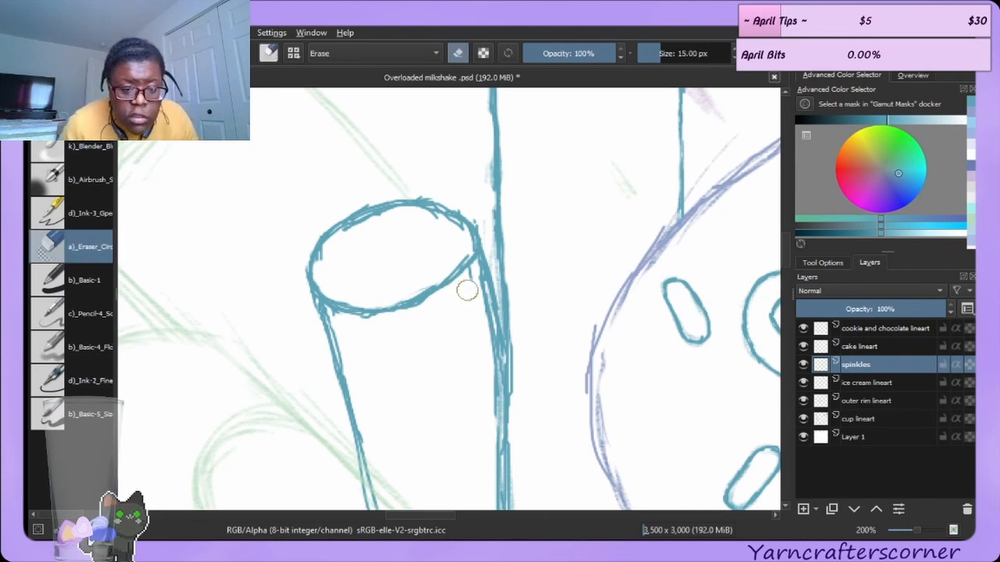
mouse_move(480, 310)
mouse_down()
mouse_move(479, 482)
mouse_move(484, 412)
mouse_move(488, 482)
mouse_up()
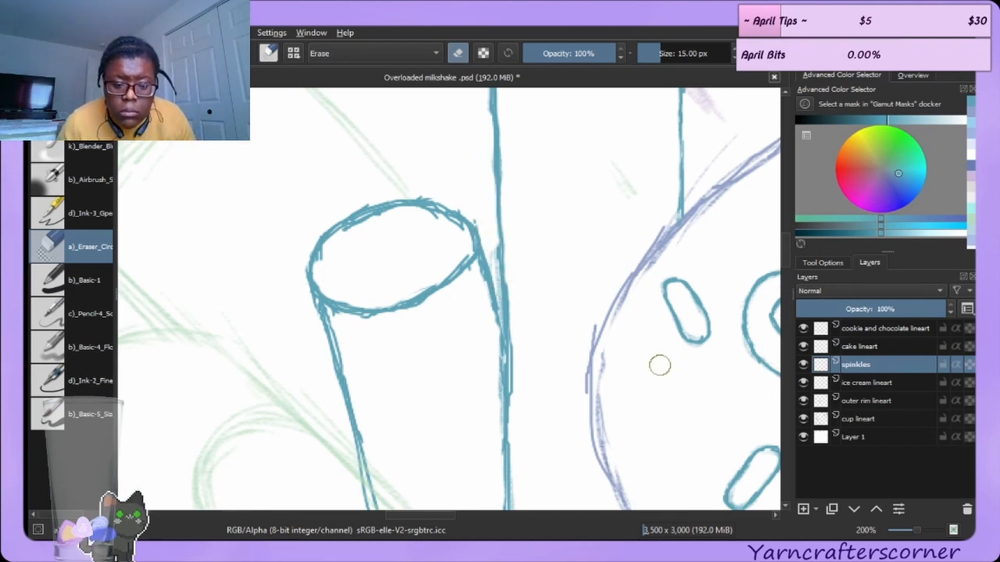
Move the cup lineart layer to the top of the layer stack and erase a small mark near the cup rim.
scroll(785, 247, down, 5)
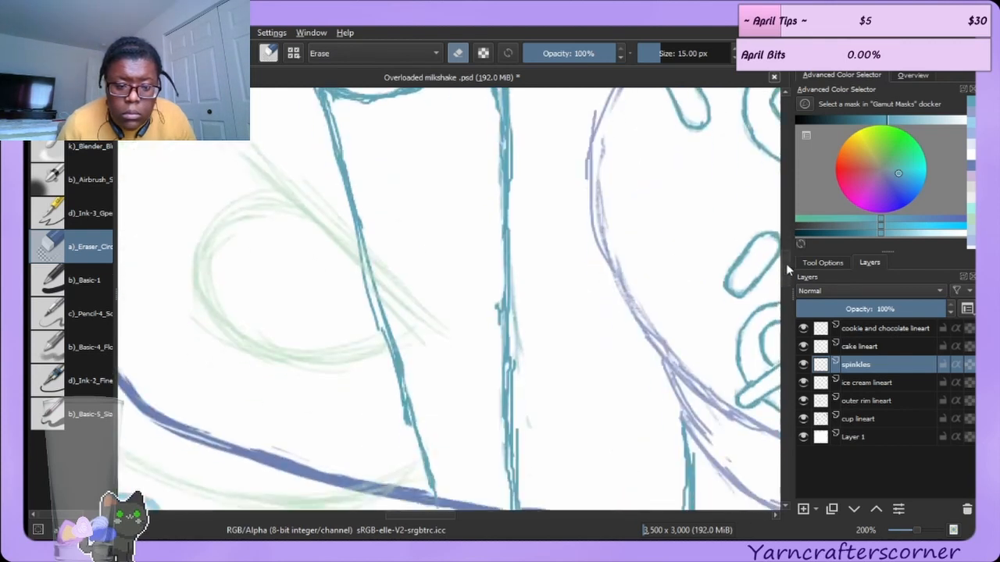
scroll(785, 263, up, 3)
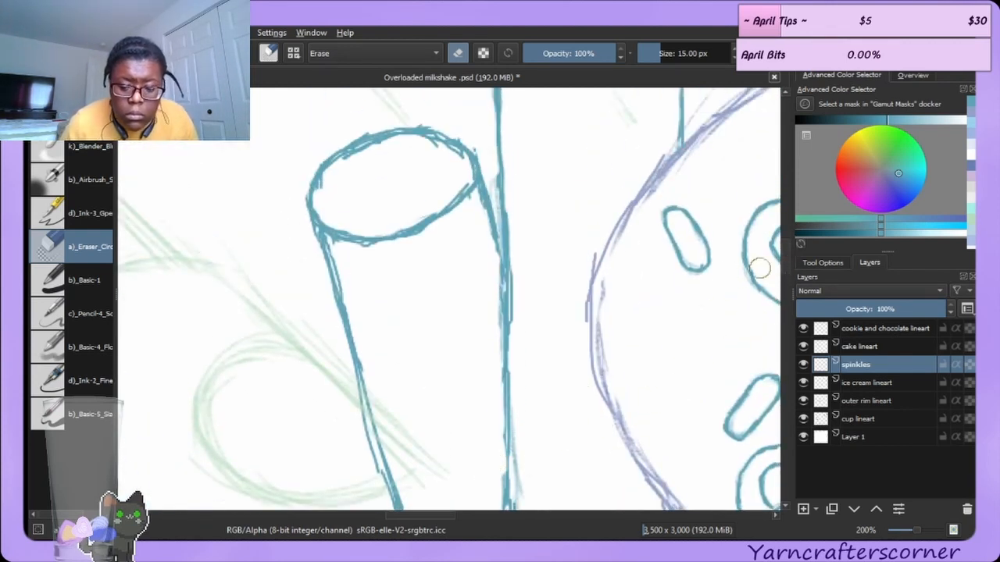
scroll(785, 264, down, 5)
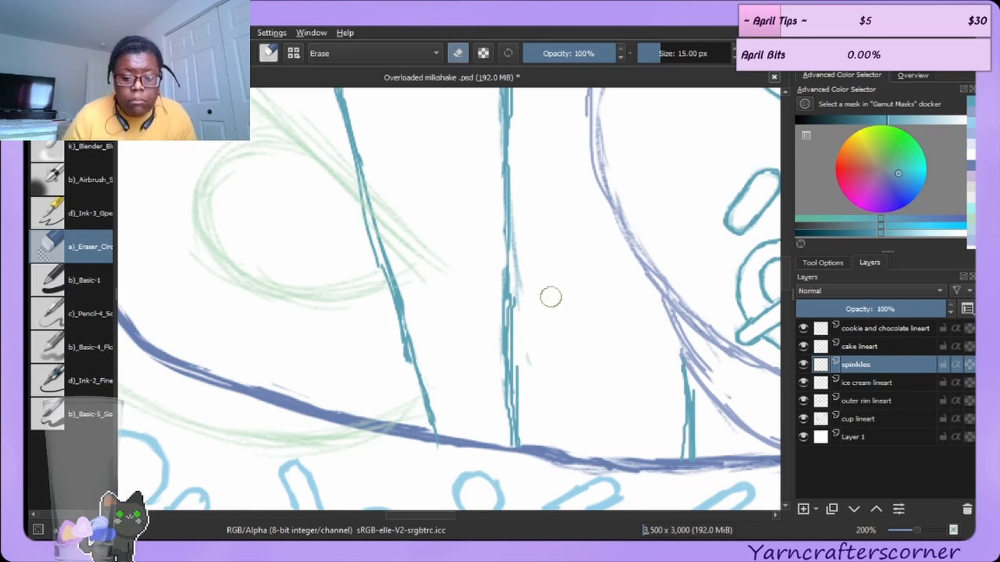
click(857, 420)
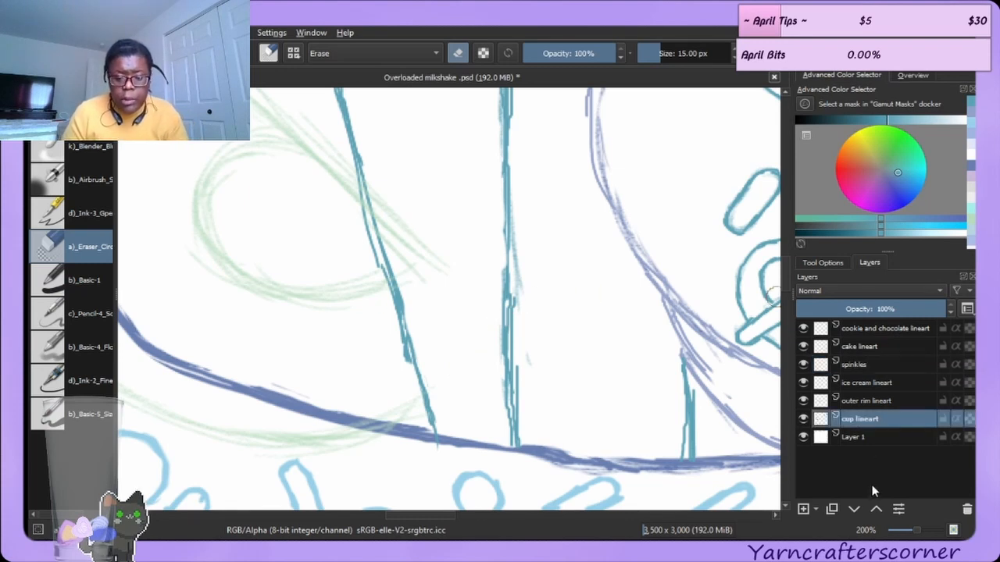
click(878, 509)
click(877, 508)
click(878, 508)
click(876, 507)
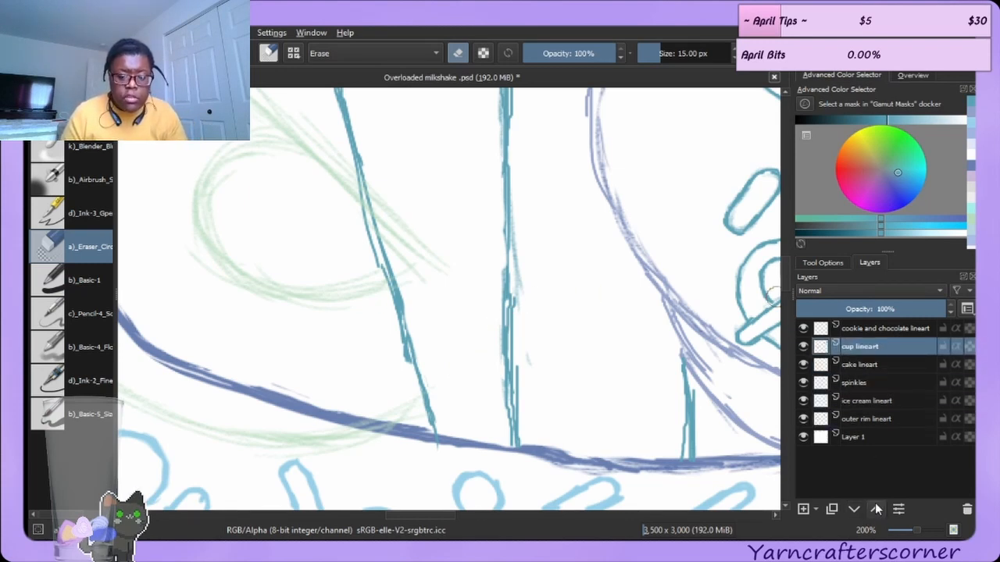
click(875, 508)
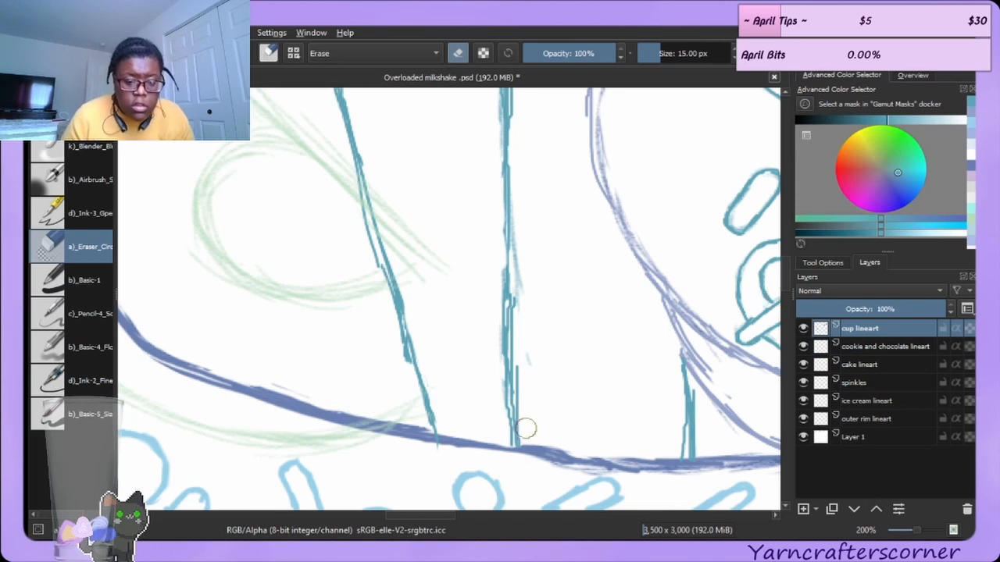
mouse_move(433, 453)
mouse_down()
mouse_move(424, 452)
mouse_move(445, 452)
mouse_up()
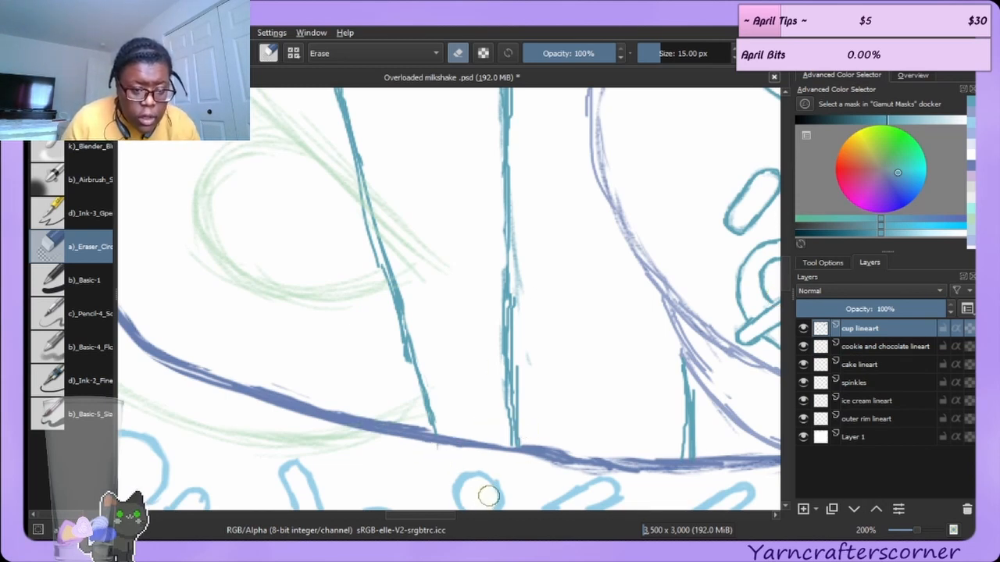
Select the spinkles layer and erase stray marks along the lower sides of both straws.
click(898, 365)
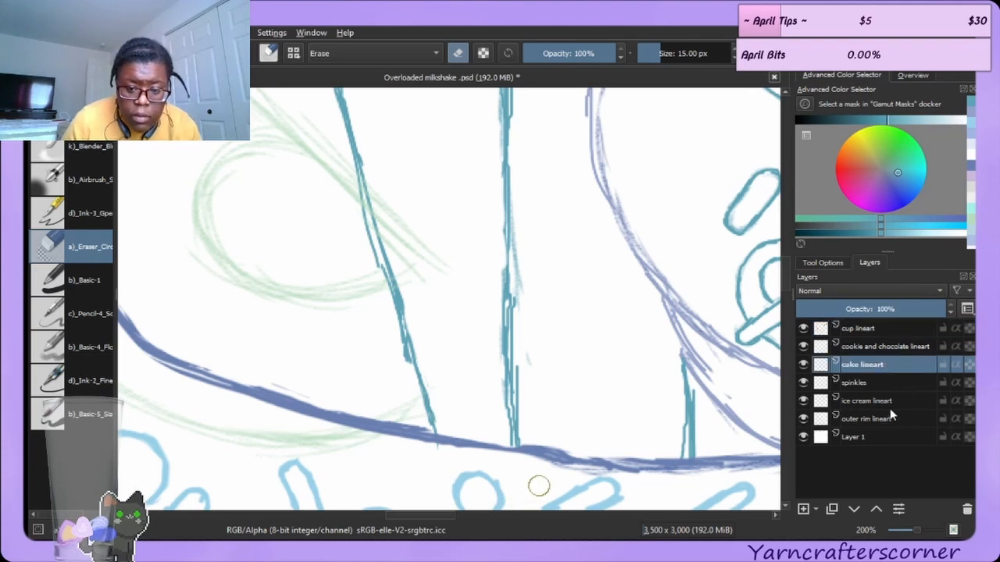
click(878, 382)
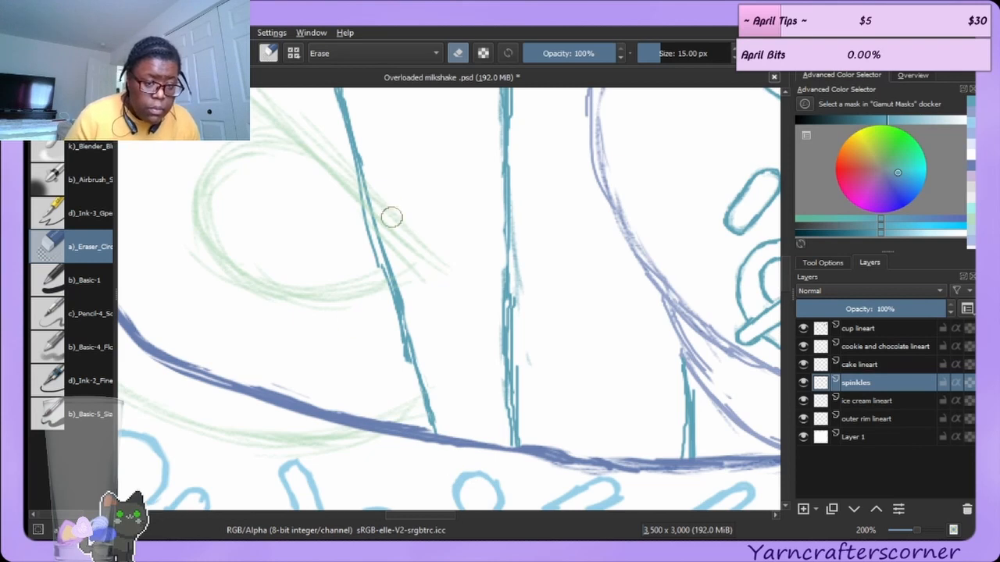
mouse_move(351, 240)
mouse_down()
mouse_move(376, 292)
mouse_move(370, 263)
mouse_move(401, 367)
mouse_move(386, 324)
mouse_move(406, 275)
mouse_move(412, 295)
mouse_move(405, 278)
mouse_move(413, 313)
mouse_move(380, 228)
mouse_move(354, 211)
mouse_move(359, 227)
mouse_move(345, 189)
mouse_move(351, 221)
mouse_move(346, 175)
mouse_move(365, 252)
mouse_move(349, 191)
mouse_up()
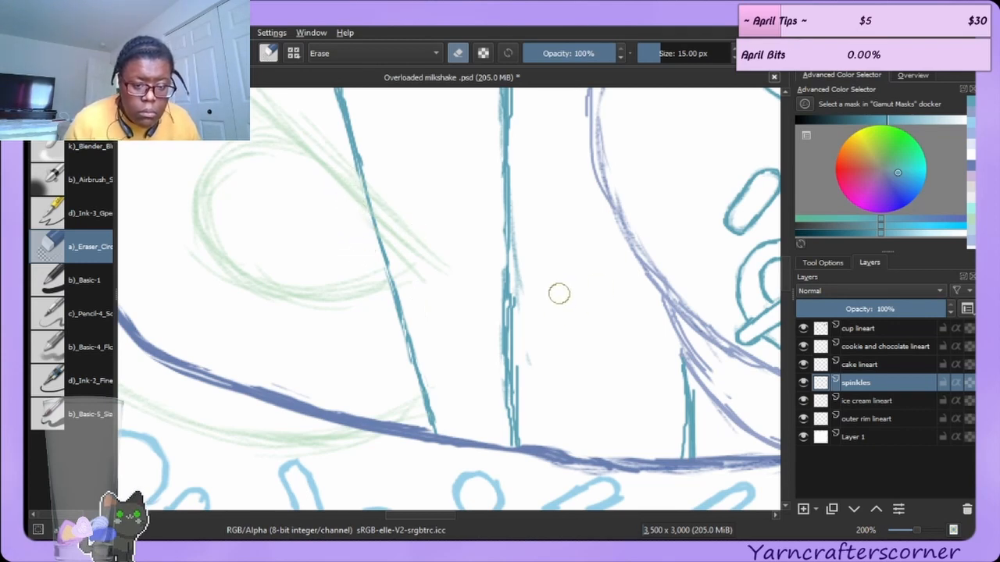
mouse_move(506, 312)
mouse_down()
mouse_move(495, 280)
mouse_move(497, 321)
mouse_move(492, 275)
mouse_move(492, 357)
mouse_move(497, 325)
mouse_up()
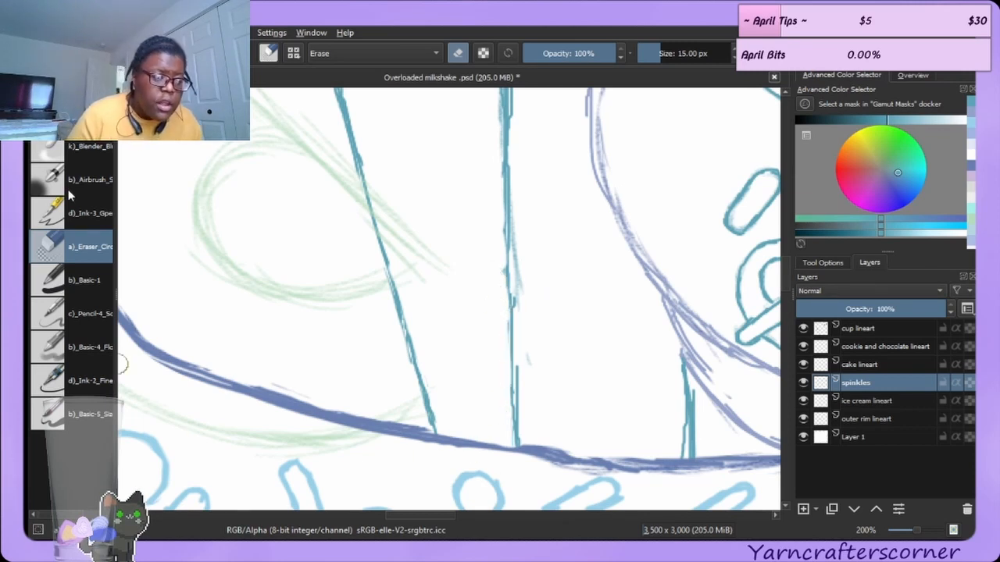
key(slash)
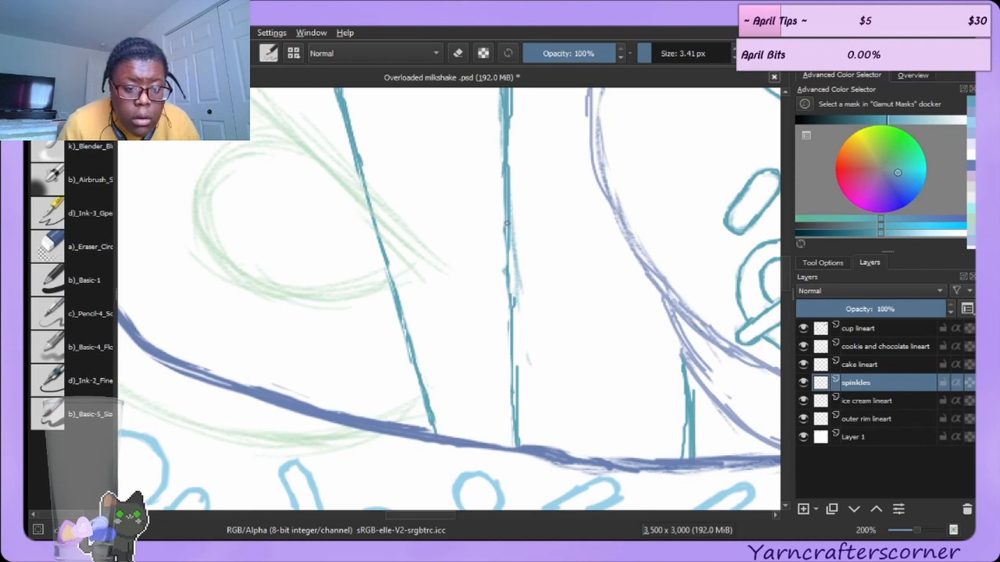
Retrace the lower stretch of the taller straw's left side with the ink brush.
drag(506, 252, 510, 308)
drag(510, 266, 507, 415)
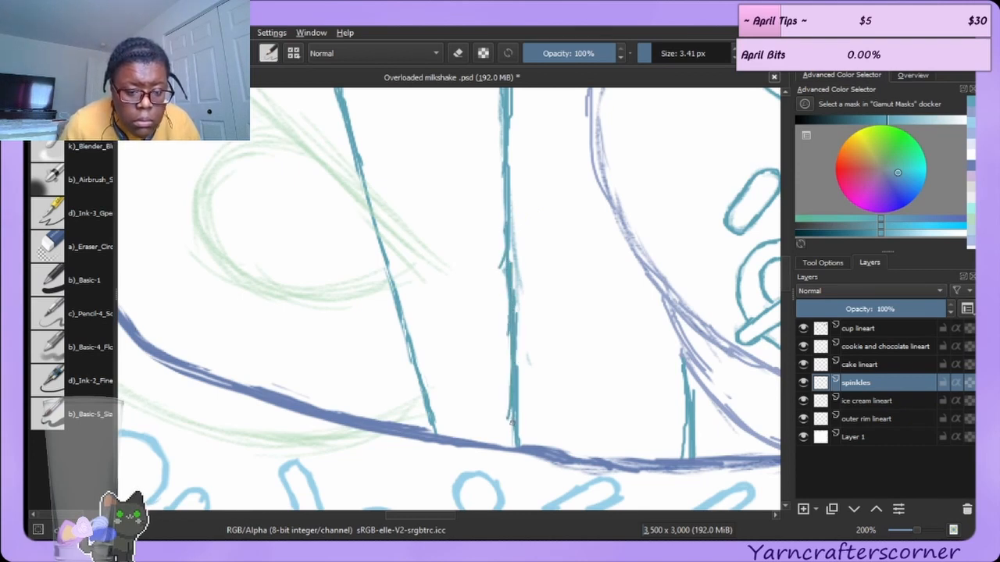
Erase the rough lower end of the taller straw's right side and redraw it down to the rim with the ink brush.
click(104, 249)
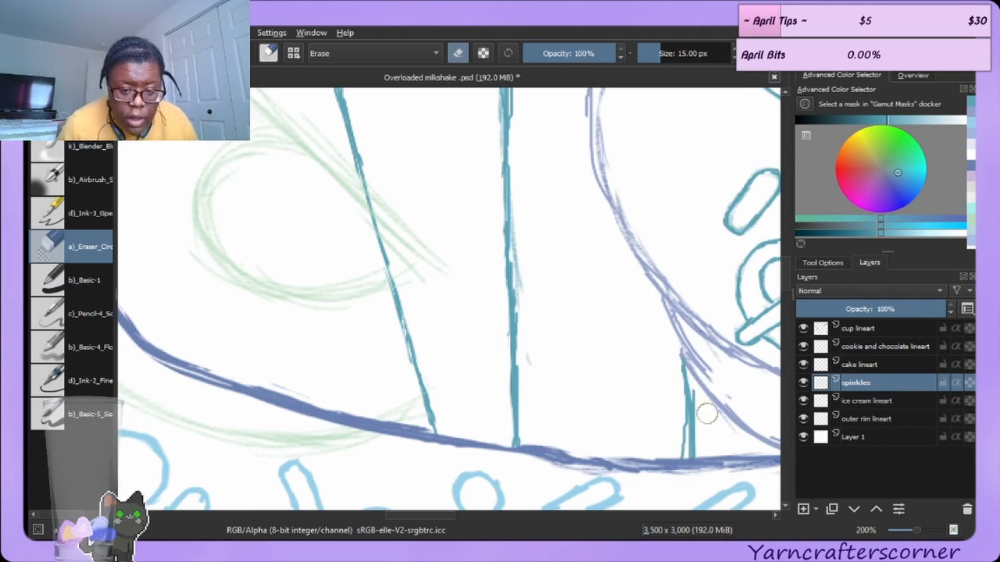
mouse_move(702, 389)
mouse_down()
mouse_move(705, 429)
mouse_move(685, 355)
mouse_move(679, 370)
mouse_up()
key(slash)
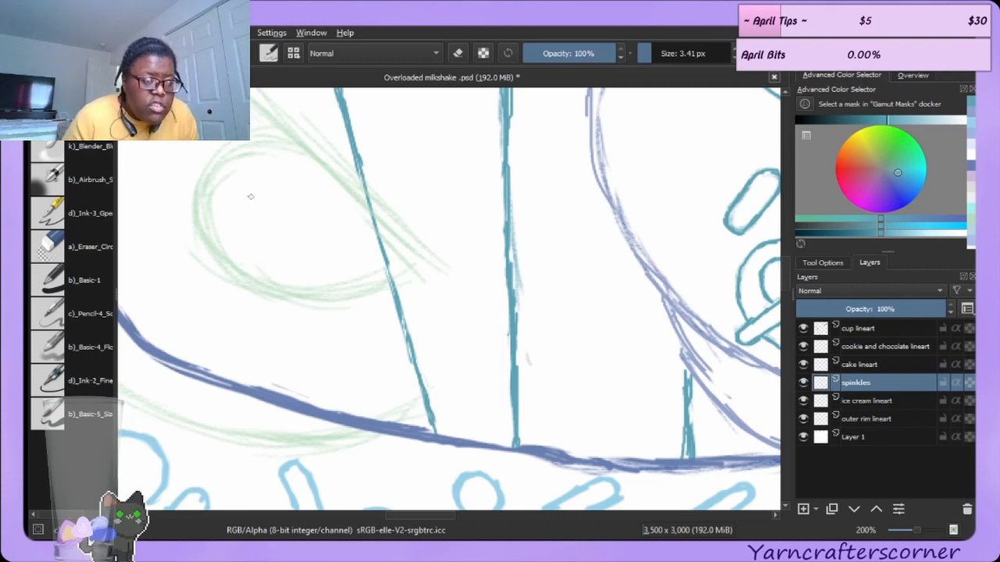
click(91, 241)
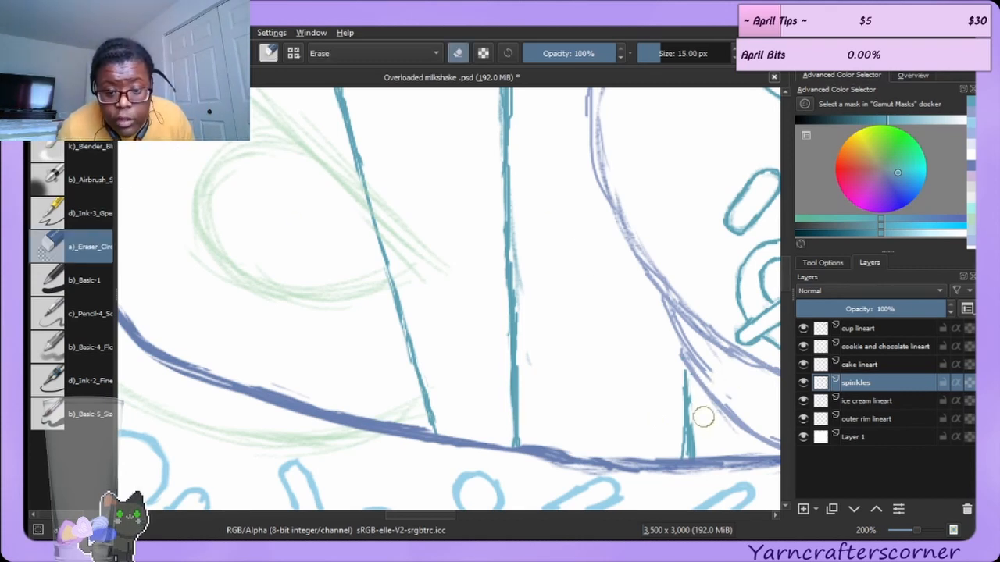
drag(702, 433, 698, 450)
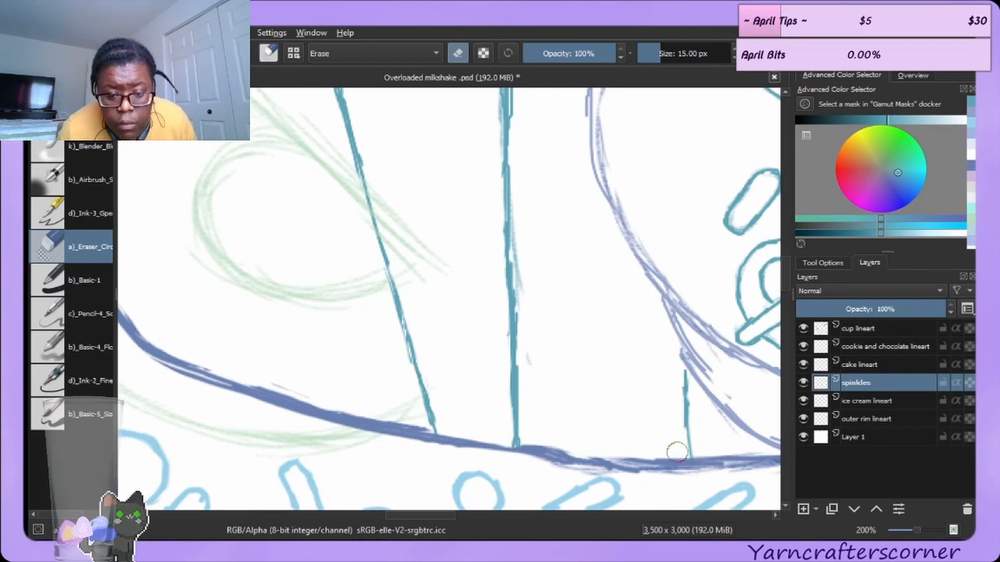
click(72, 113)
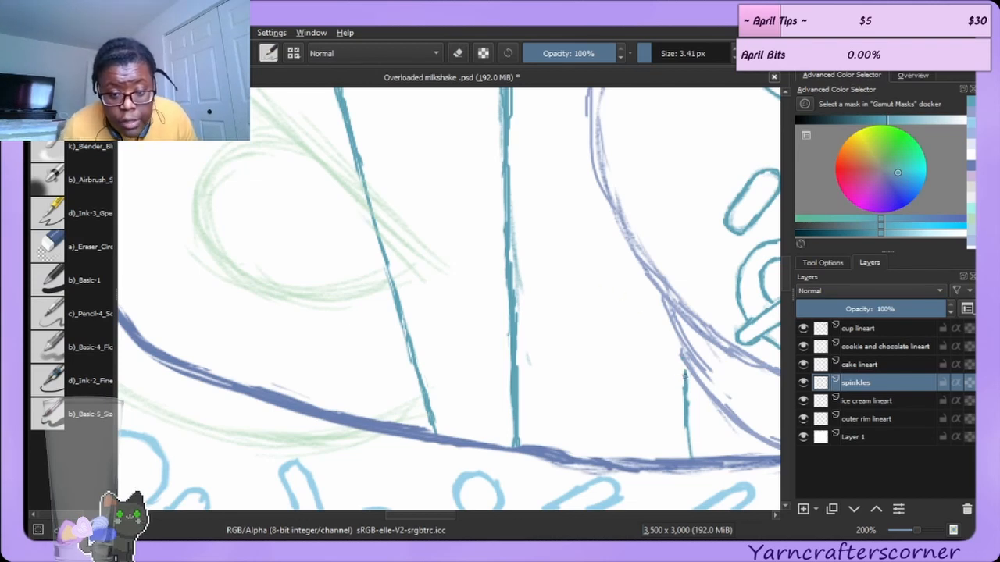
drag(684, 363, 688, 458)
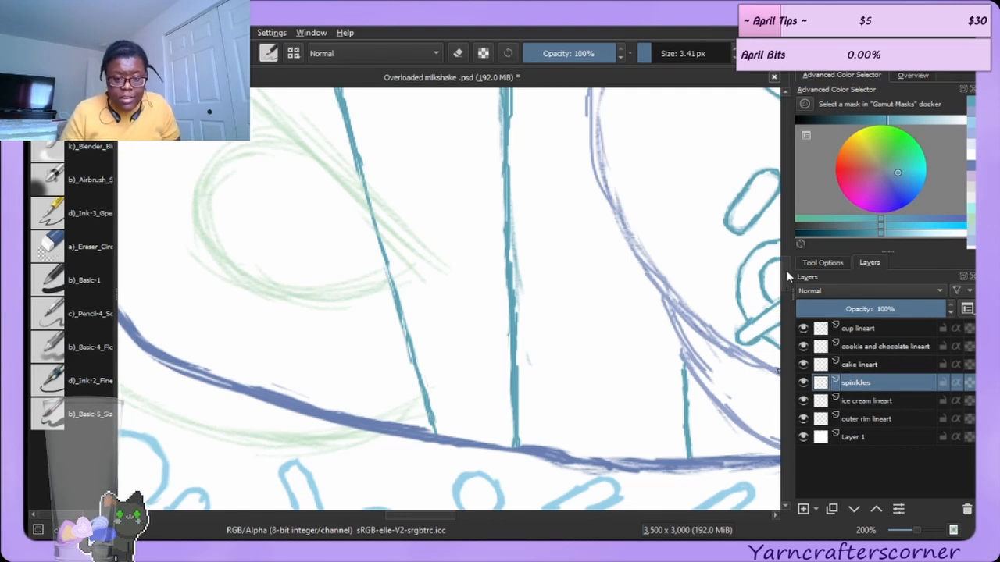
Set the eraser size to 4 px.
scroll(786, 270, up, 3)
scroll(787, 257, up, 7)
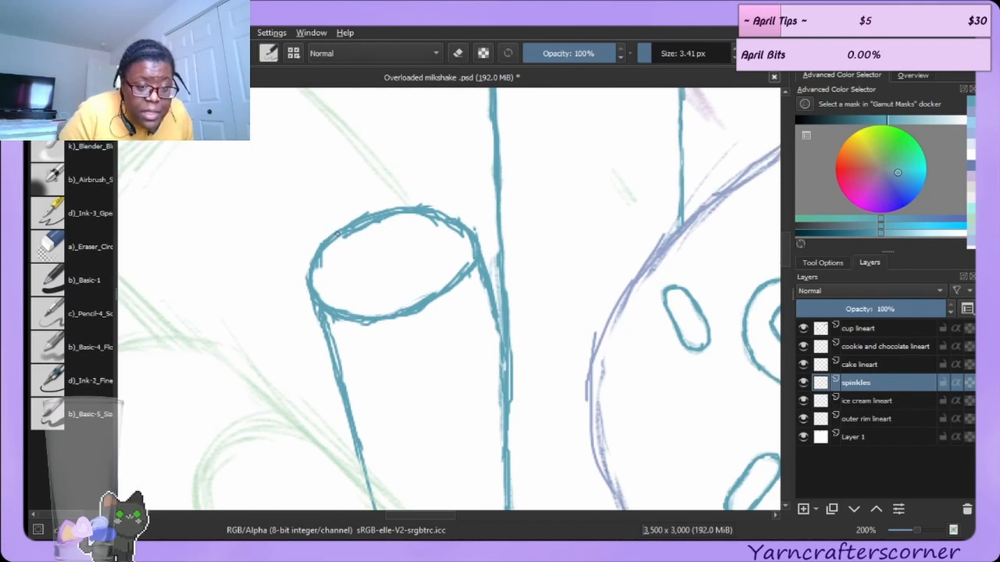
click(90, 246)
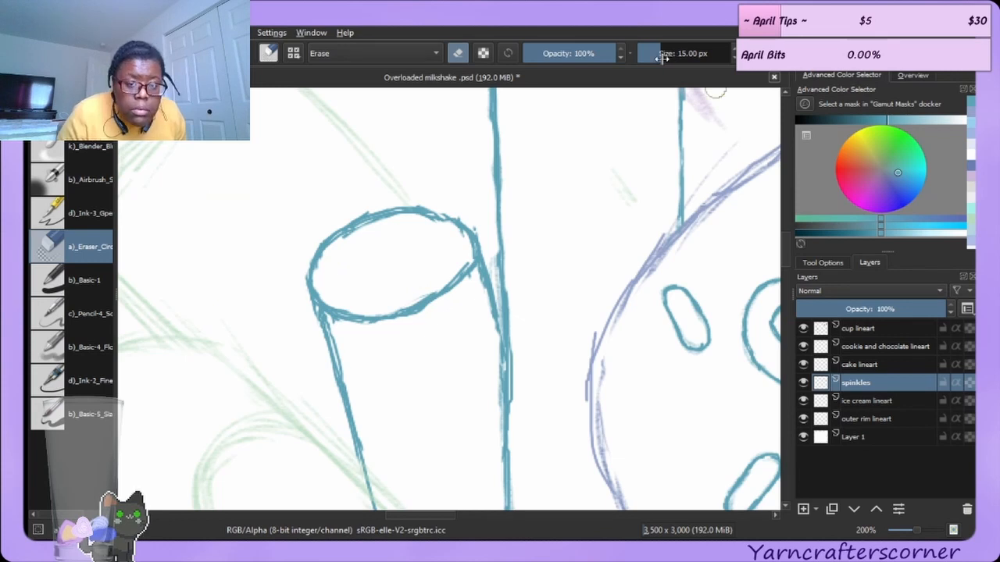
key(bracketleft)
key(bracketleft)
key(bracketleft)
key(bracketleft)
key(bracketleft)
key(bracketleft)
key(bracketleft)
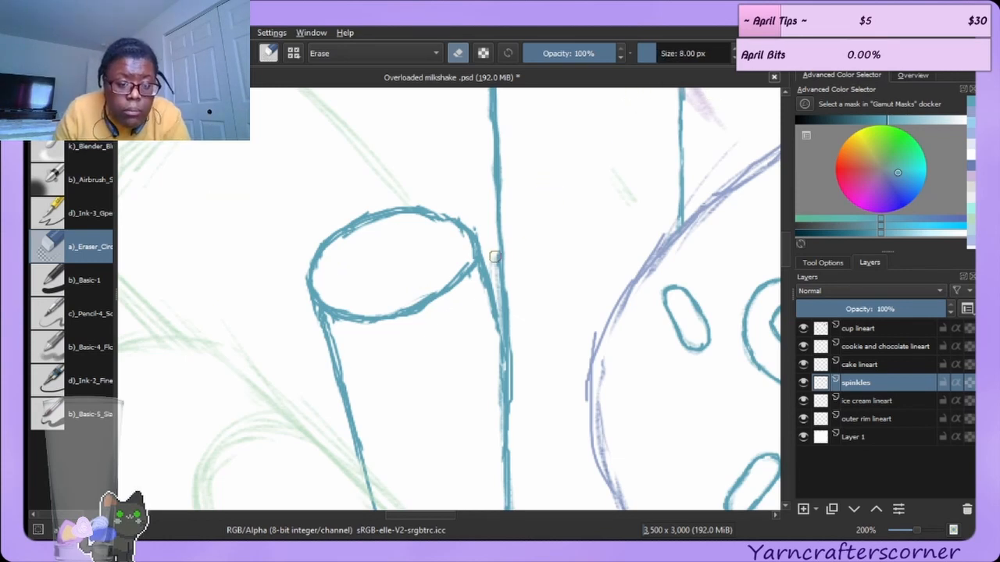
key(bracketleft)
key(bracketleft)
key(bracketleft)
key(bracketleft)
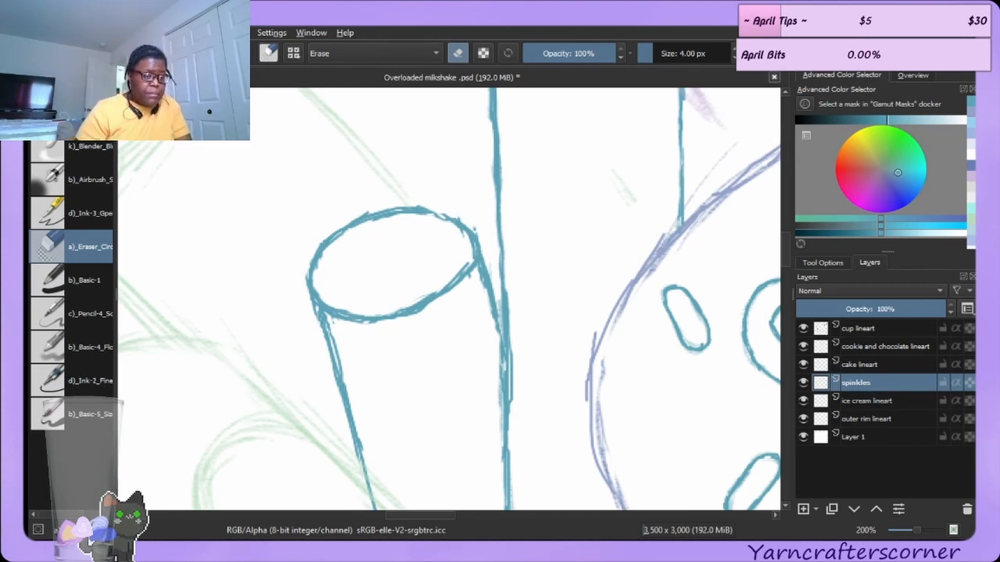
Redraw the right edge of the shorter straw's top opening with the ink brush.
key(e)
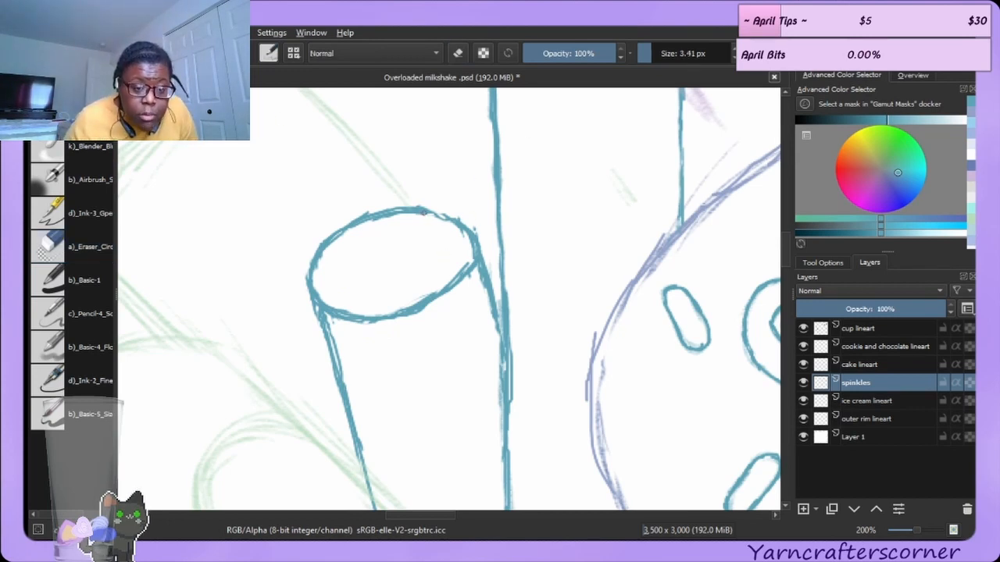
drag(470, 236, 469, 267)
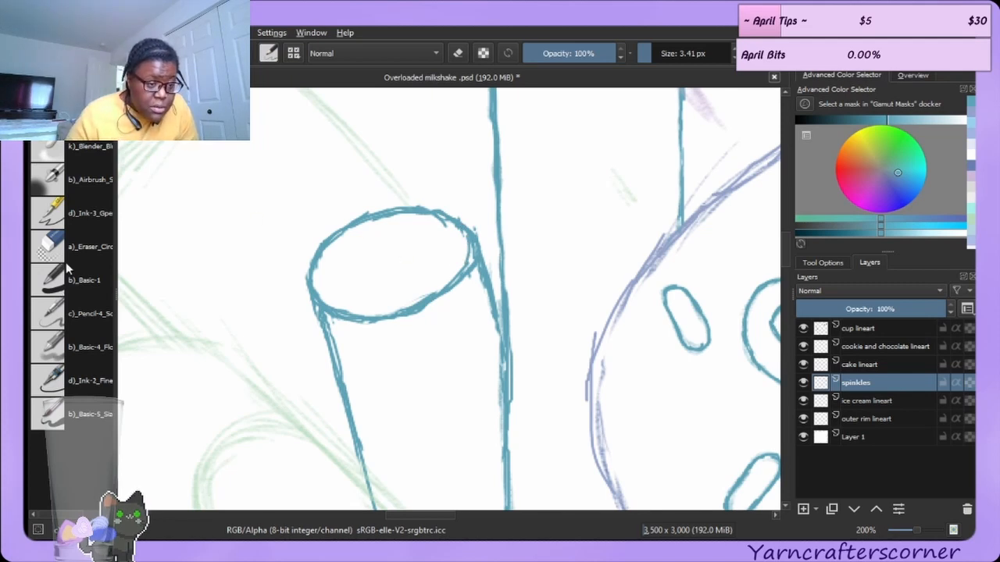
Erase the doubled stroke along the lower edge of the shorter straw's top opening.
click(80, 246)
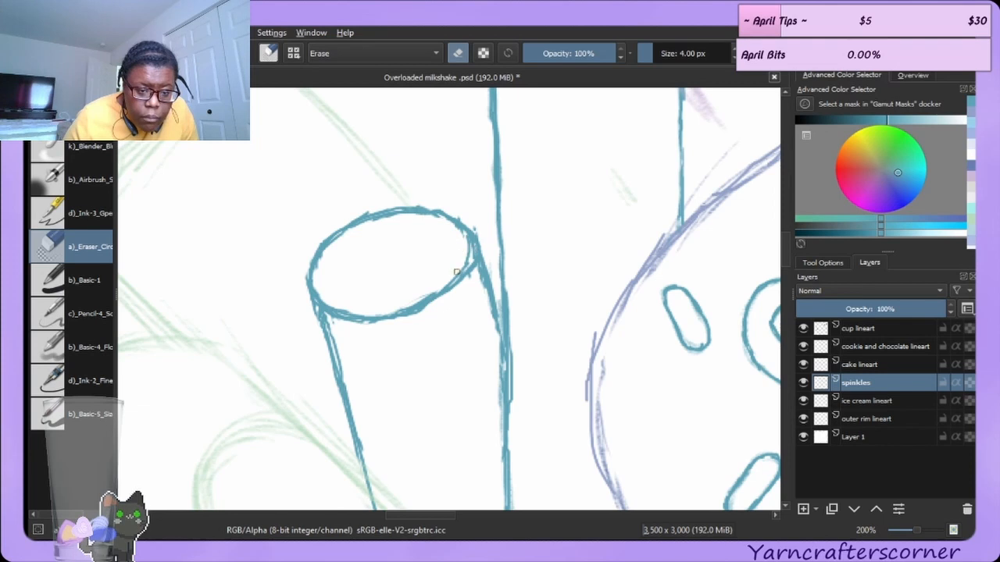
drag(467, 260, 463, 234)
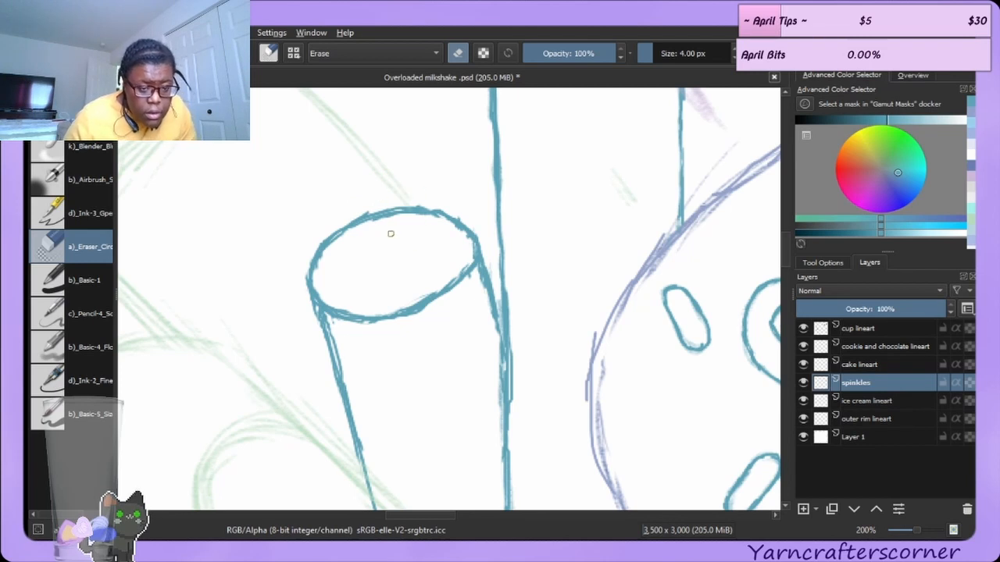
key(ctrl+z)
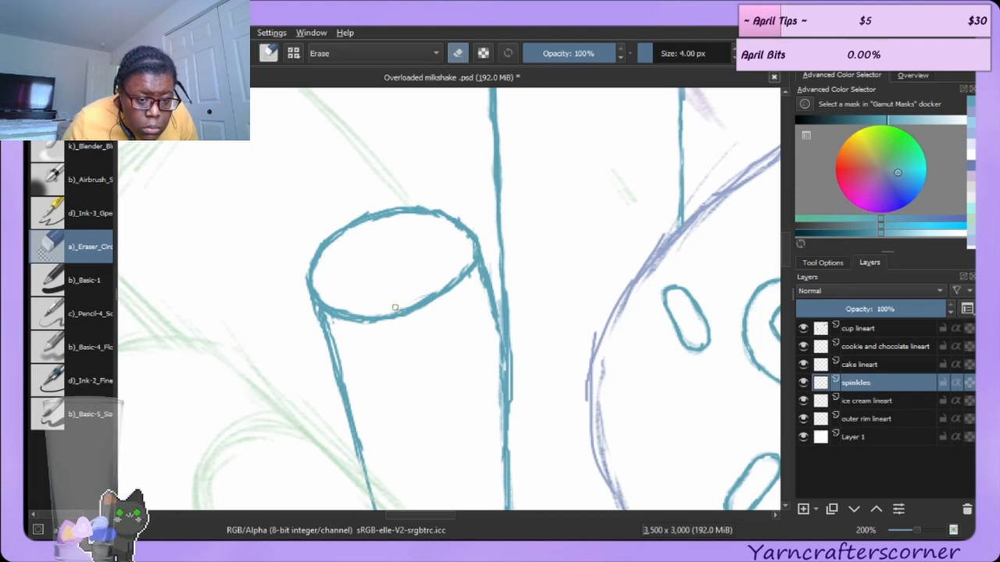
drag(401, 307, 433, 289)
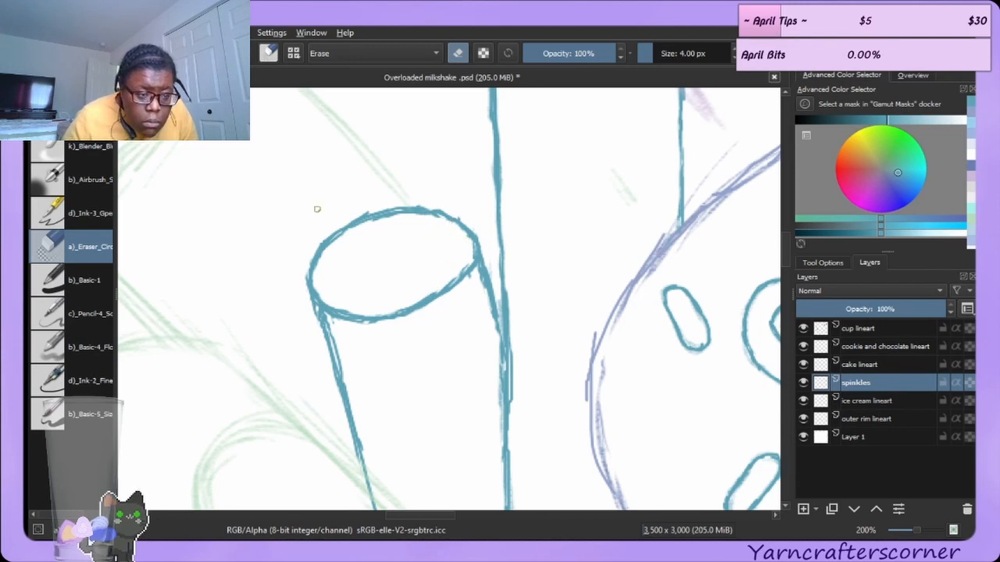
Retrace the upper part of the shorter straw's left side with the ink brush.
key(/)
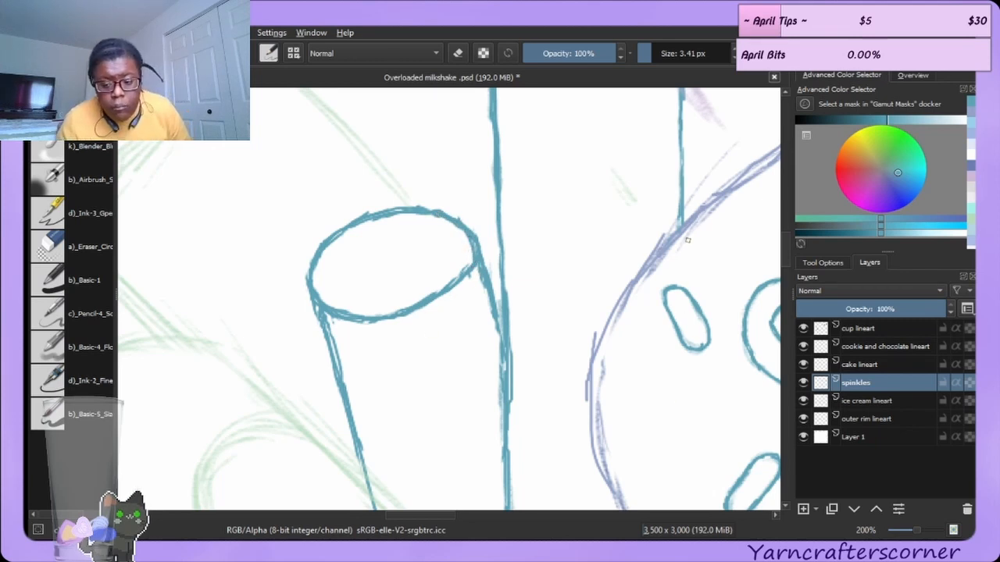
scroll(787, 255, down, 5)
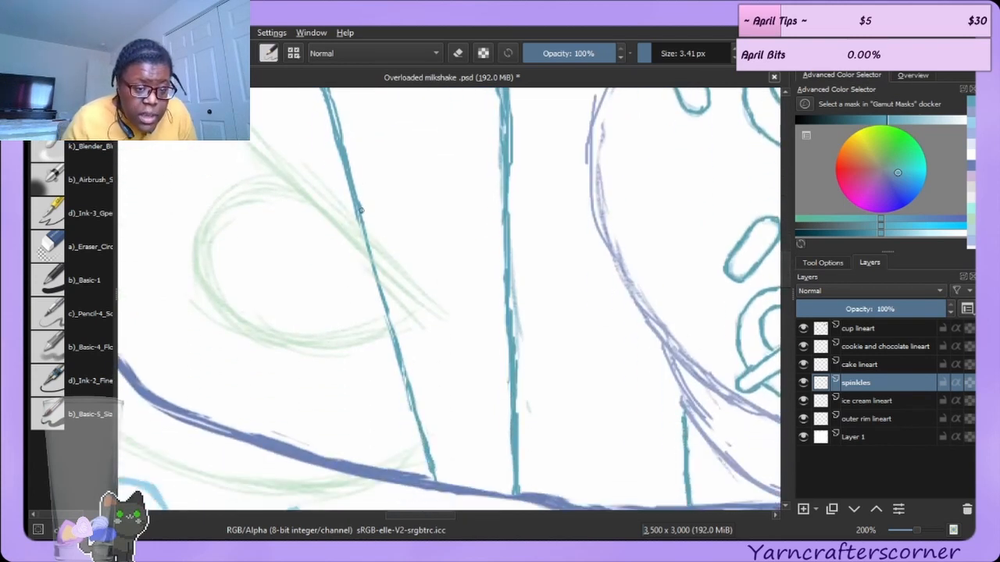
drag(360, 220, 391, 336)
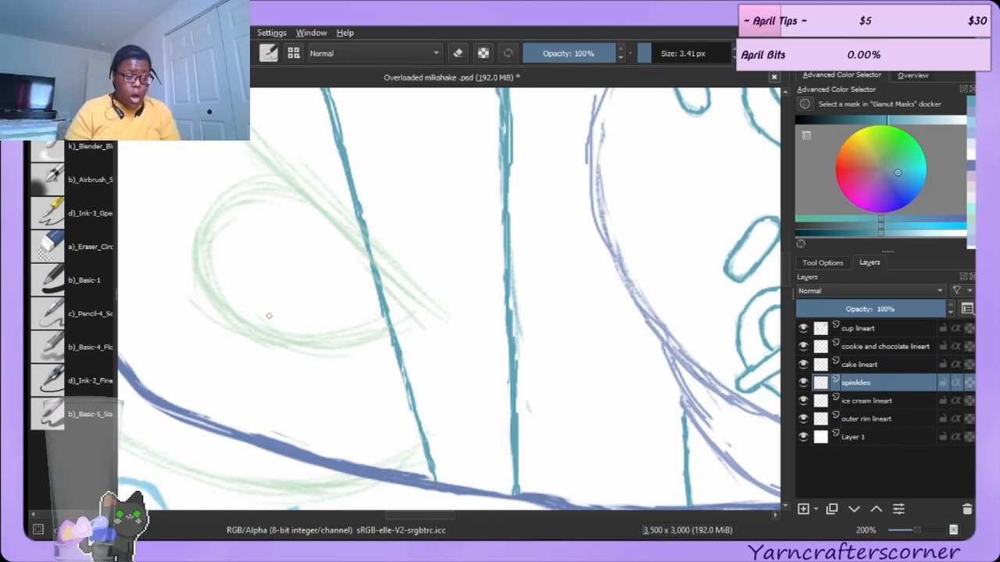
Retrace the middle stretch of the taller straw's left side with the ink brush.
click(92, 242)
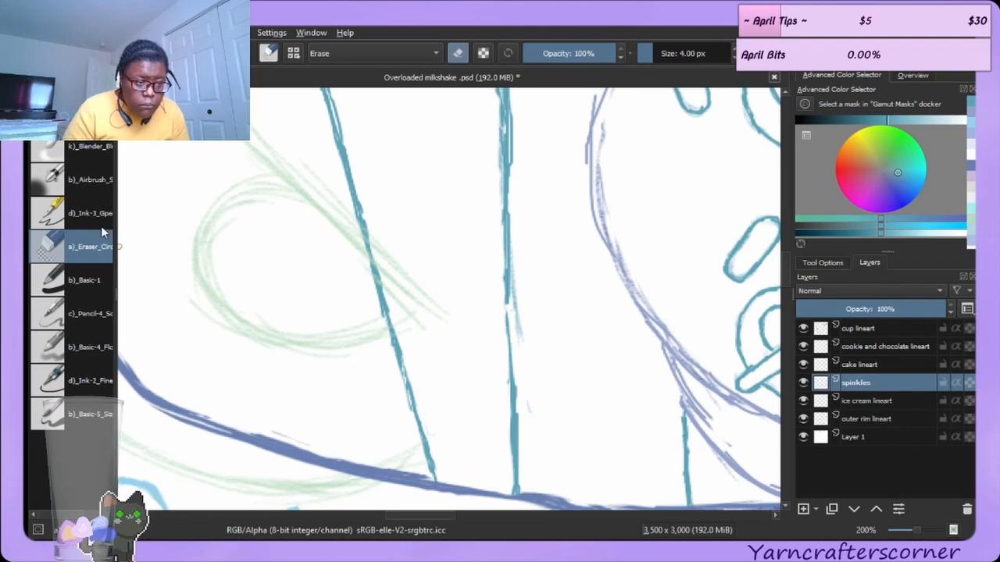
key(e)
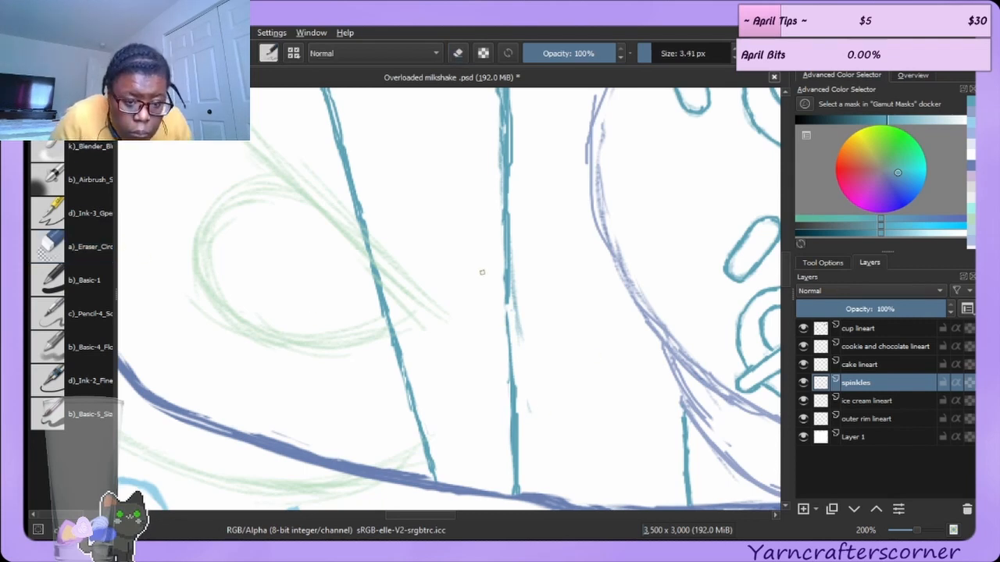
drag(512, 381, 510, 310)
drag(512, 357, 509, 294)
drag(510, 329, 508, 299)
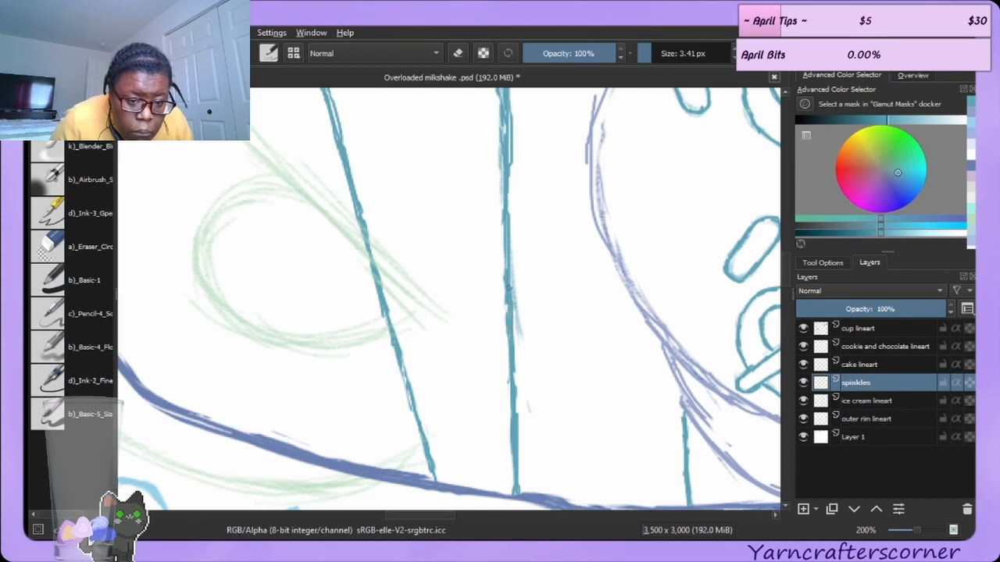
Try erasing the taller straw's left side with the eraser enlarged to 9 px.
click(78, 244)
key(bracketright)
key(bracketright)
key(bracketright)
key(bracketright)
key(bracketright)
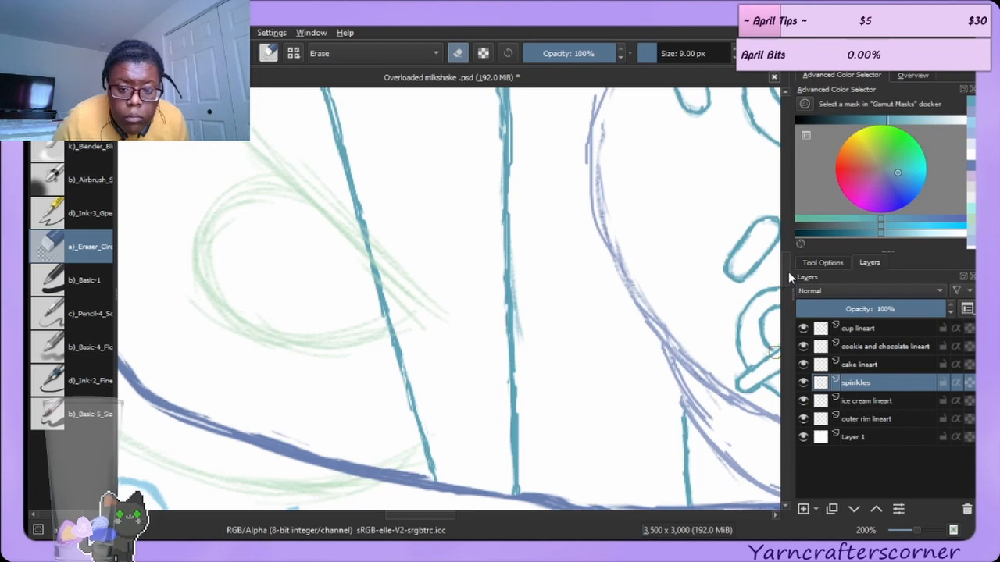
scroll(786, 262, up, 5)
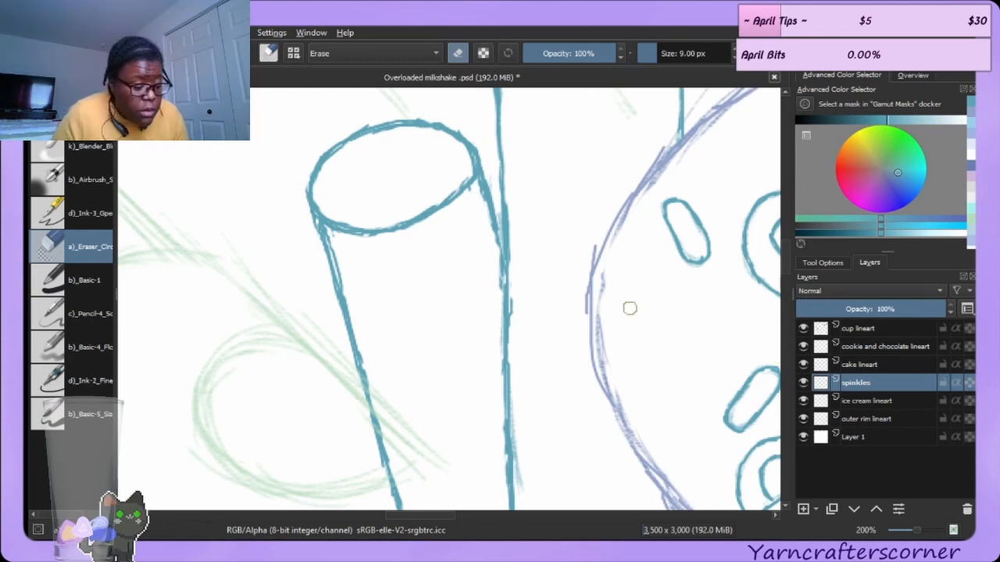
scroll(605, 336, down, 2)
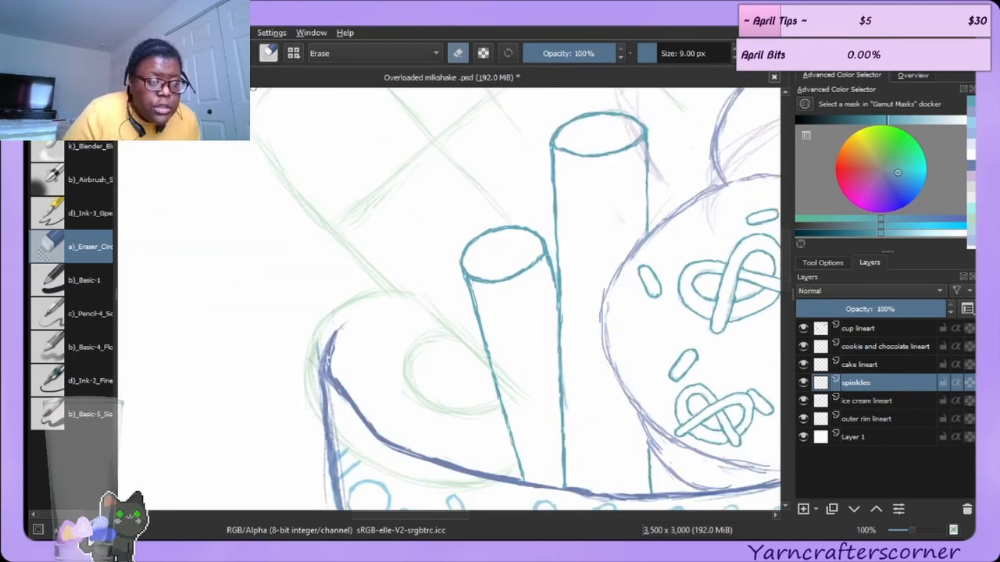
click(86, 76)
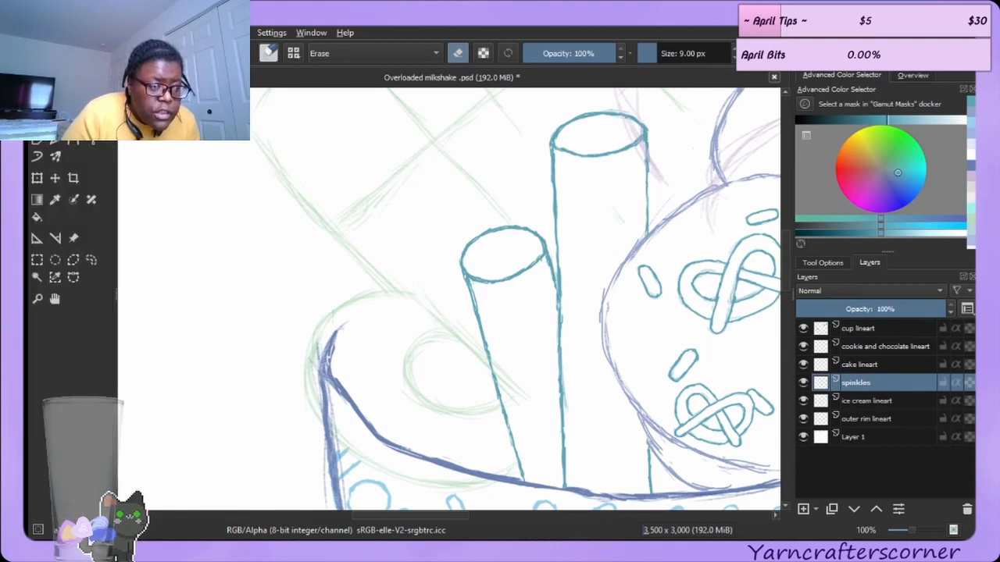
mouse_move(553, 150)
mouse_down()
mouse_move(571, 416)
mouse_move(565, 459)
mouse_up()
mouse_move(562, 492)
mouse_down()
mouse_move(558, 285)
mouse_move(561, 498)
mouse_up()
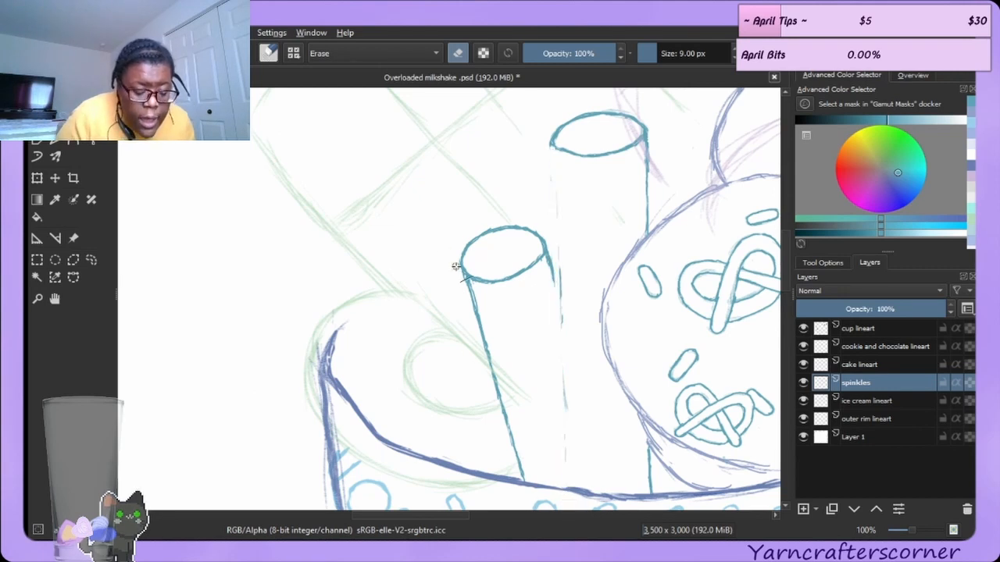
key(ctrl+z)
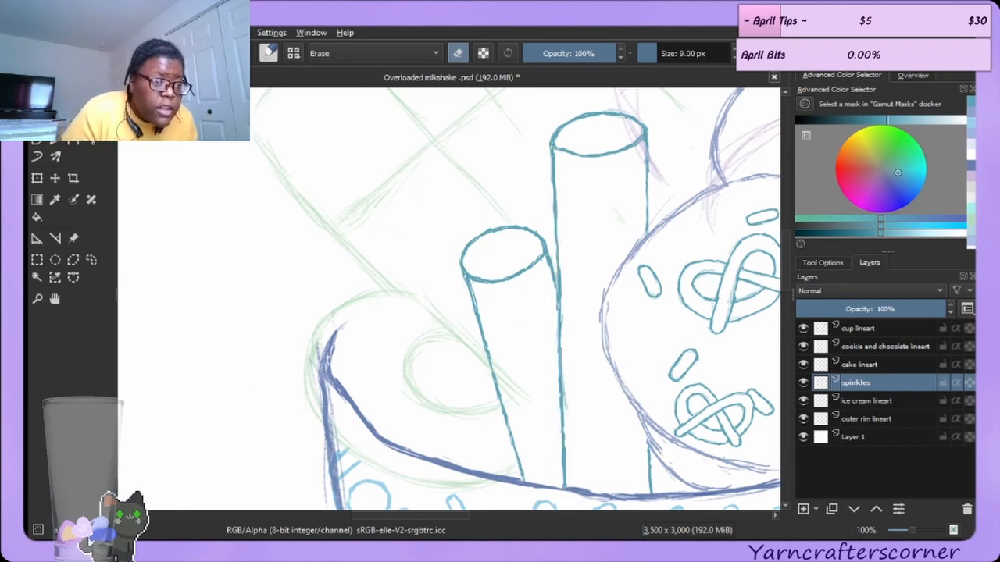
Redraw the full left sides of the taller straw and the shorter straw with the ink brush.
click(87, 76)
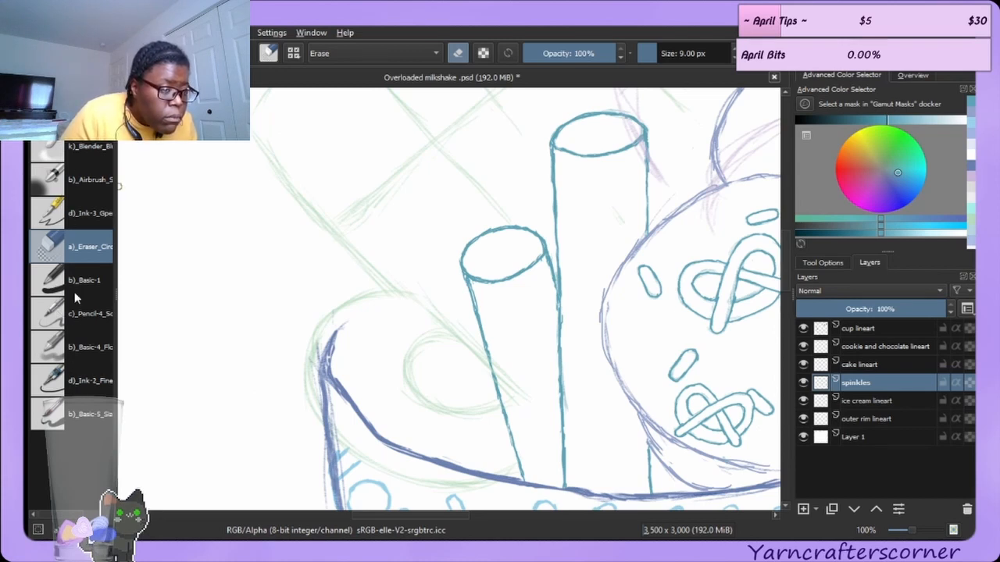
key(e)
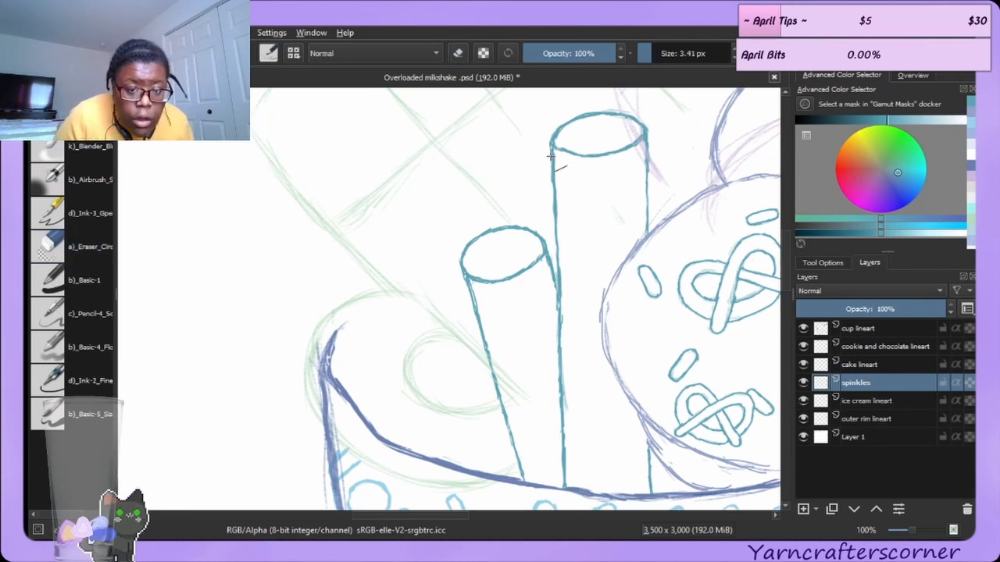
mouse_move(552, 150)
mouse_down()
mouse_move(551, 373)
mouse_move(562, 490)
mouse_up()
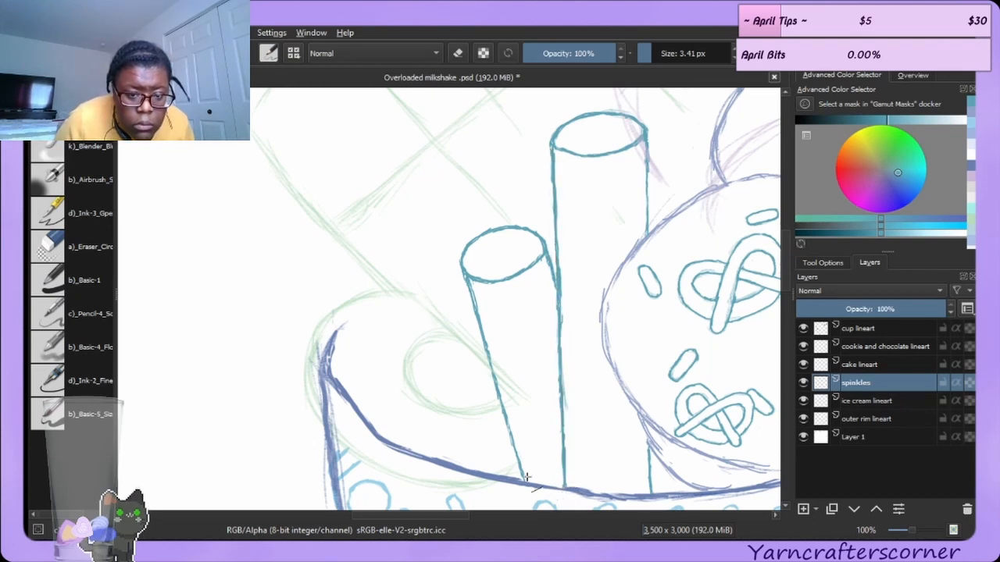
drag(467, 282, 528, 487)
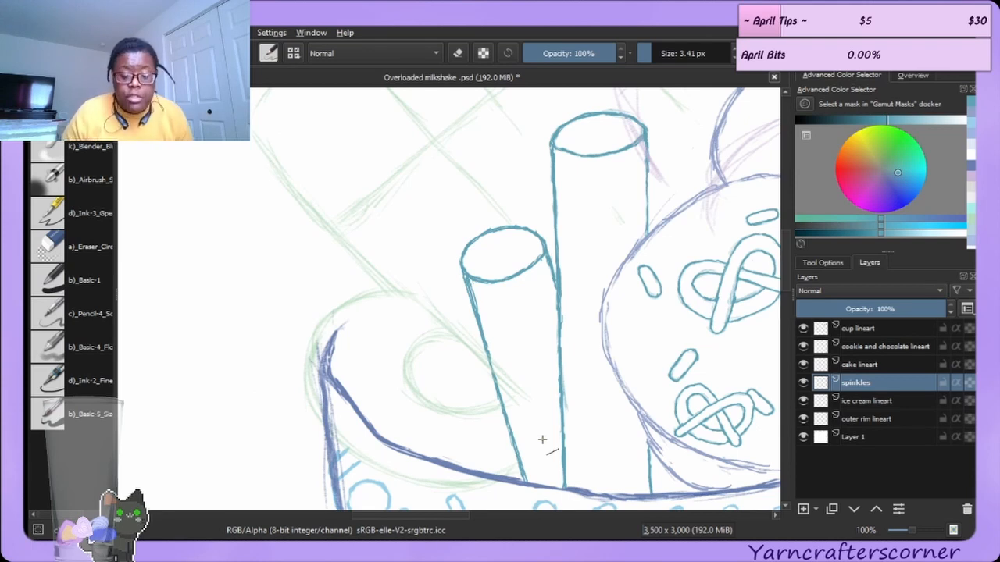
Switch to the cake lineart layer and sample a colour from the canvas near the cup's upper left rim.
click(868, 360)
click(804, 365)
click(803, 365)
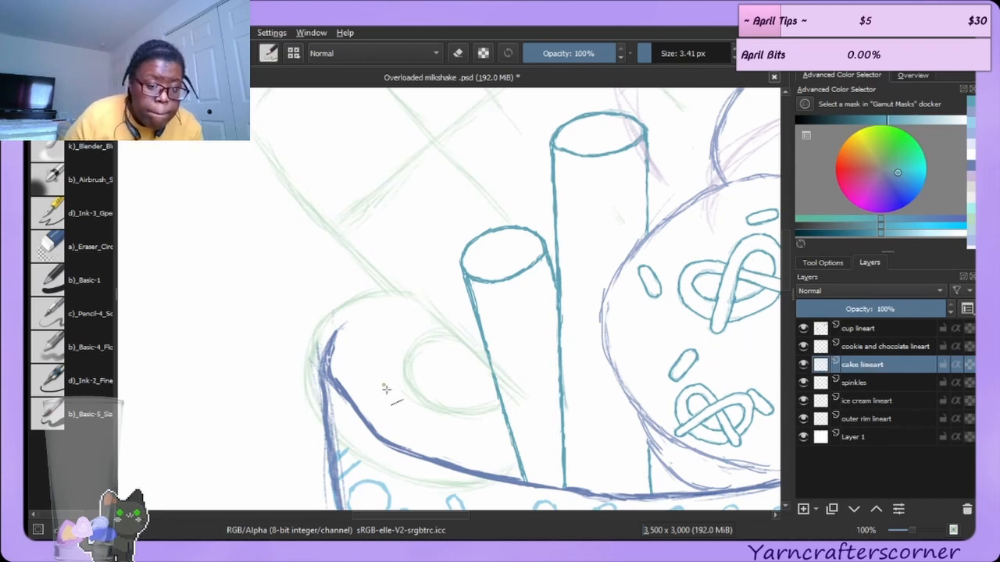
ctrl+click(335, 311)
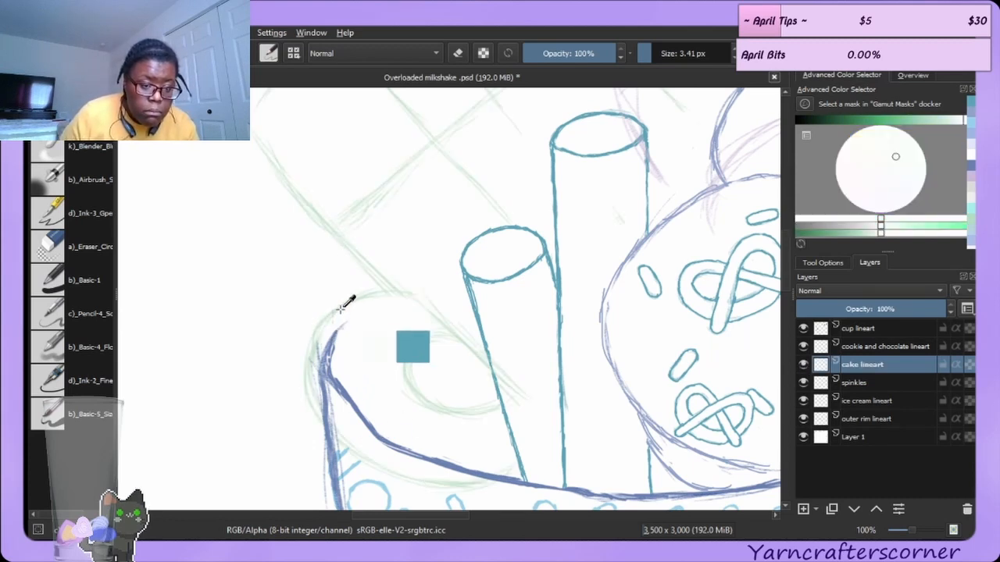
Resample the green sketch colour near the cup's upper left rim, adjust its shade, and return to the ink brush.
drag(335, 311, 339, 309)
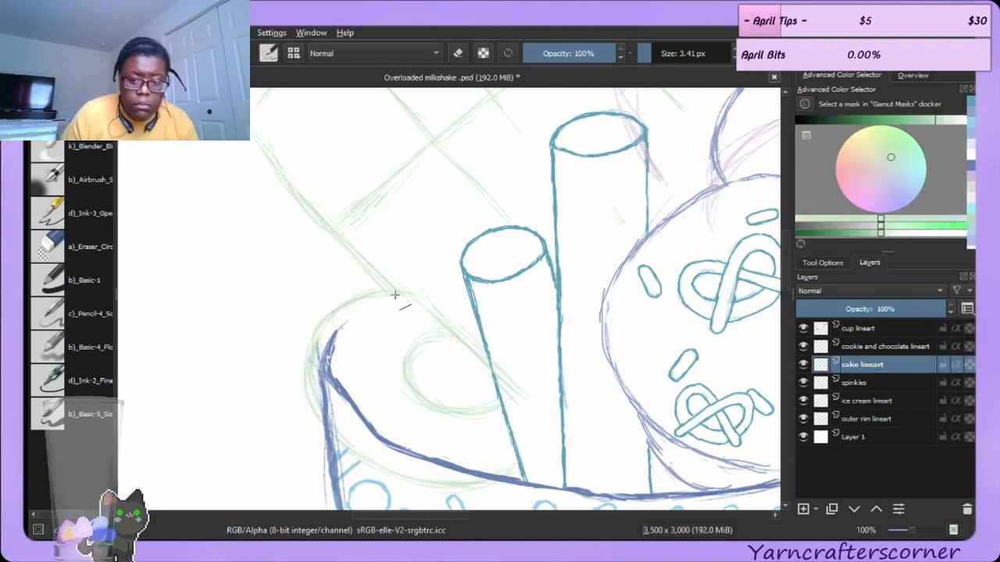
click(931, 121)
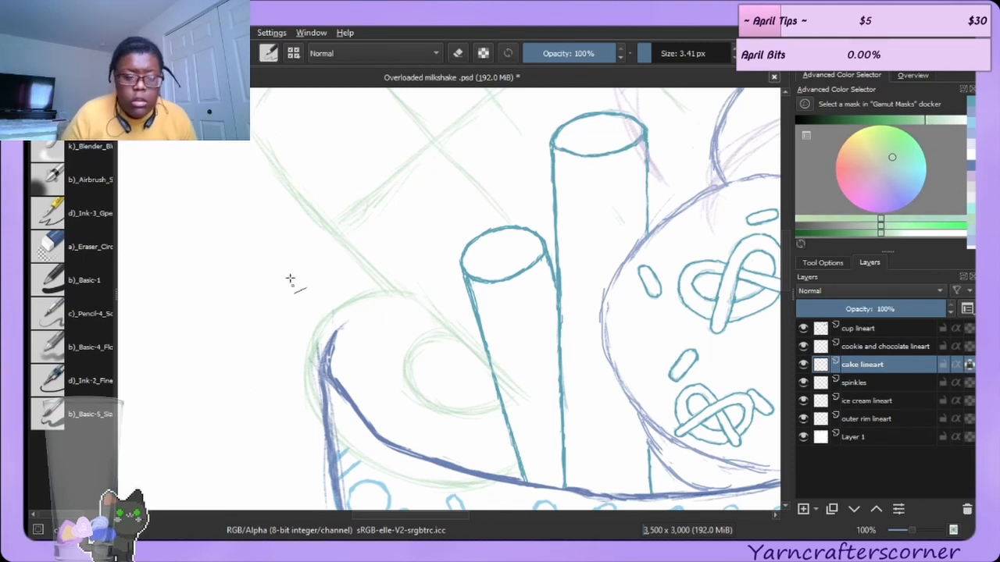
click(71, 414)
key(bracketright)
key(bracketright)
key(bracketright)
key(bracketright)
key(bracketright)
key(bracketright)
key(bracketright)
key(bracketright)
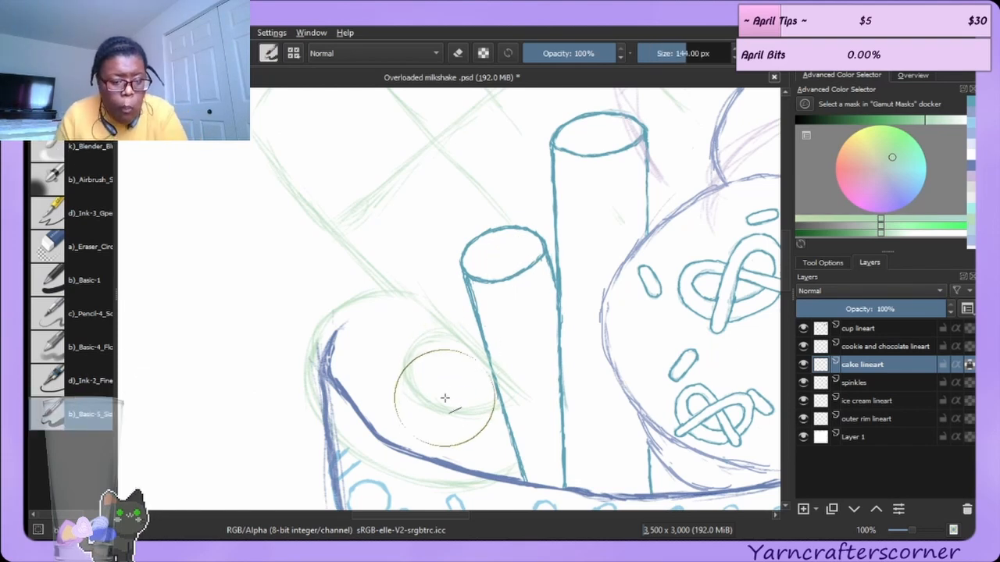
click(355, 392)
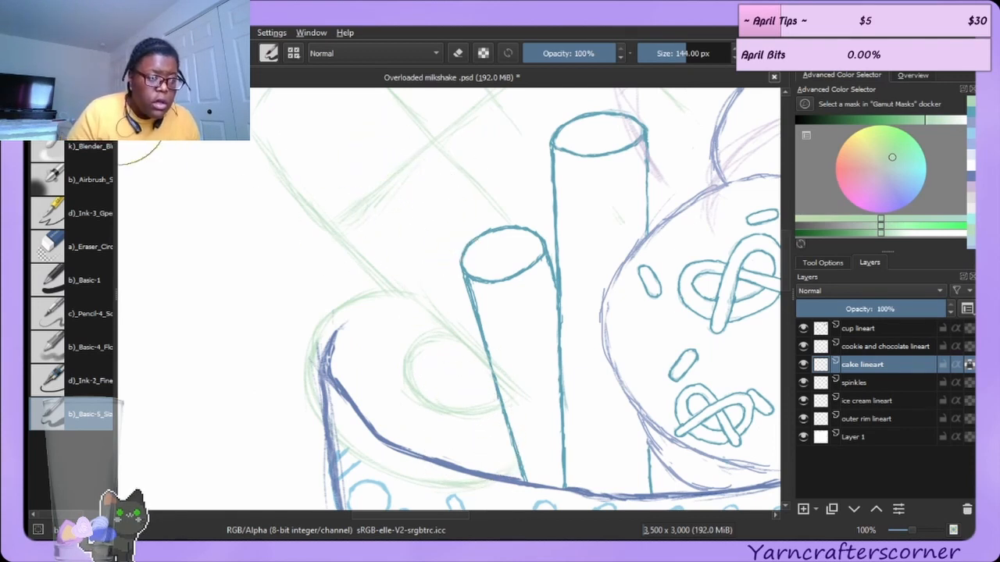
click(51, 76)
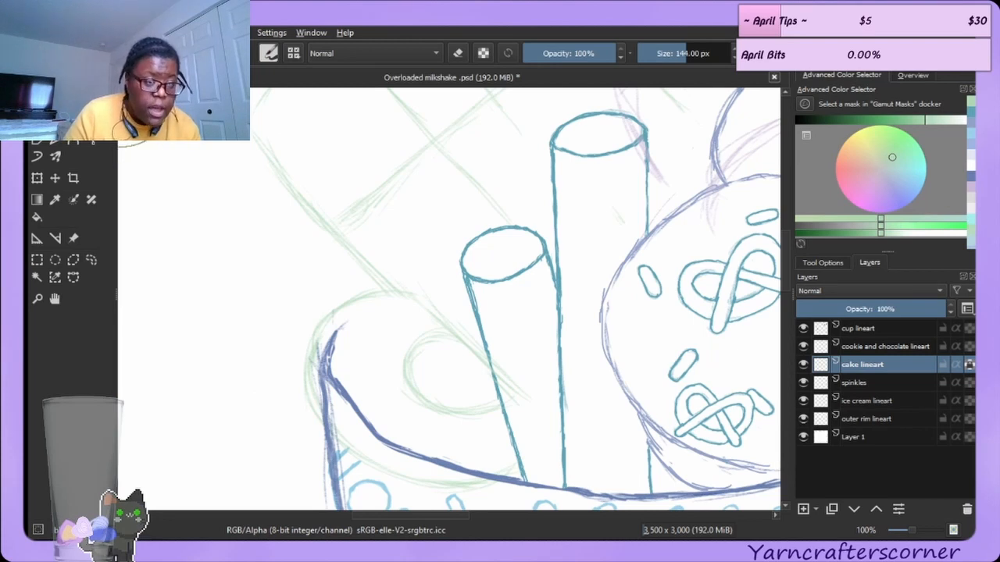
click(87, 76)
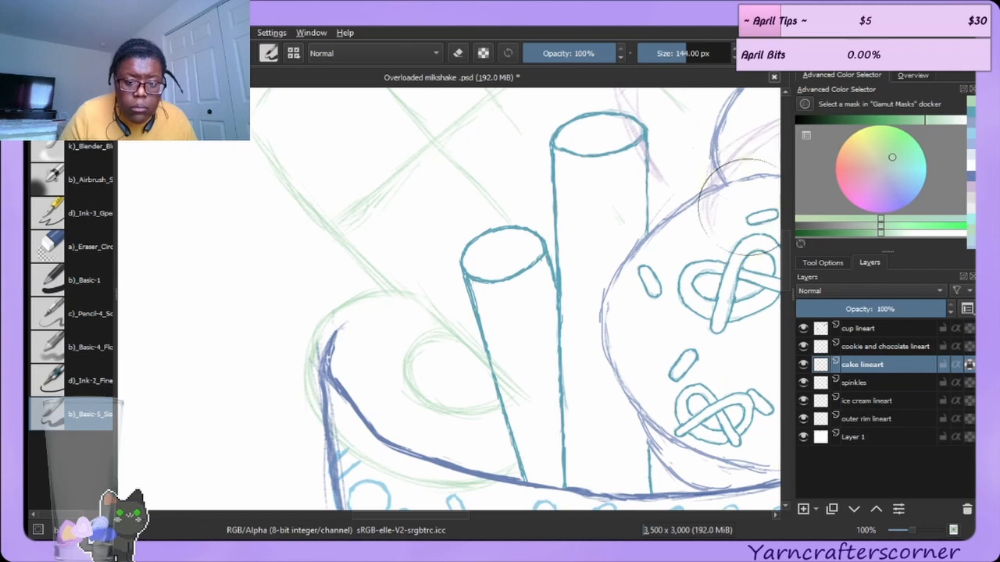
drag(787, 263, 806, 224)
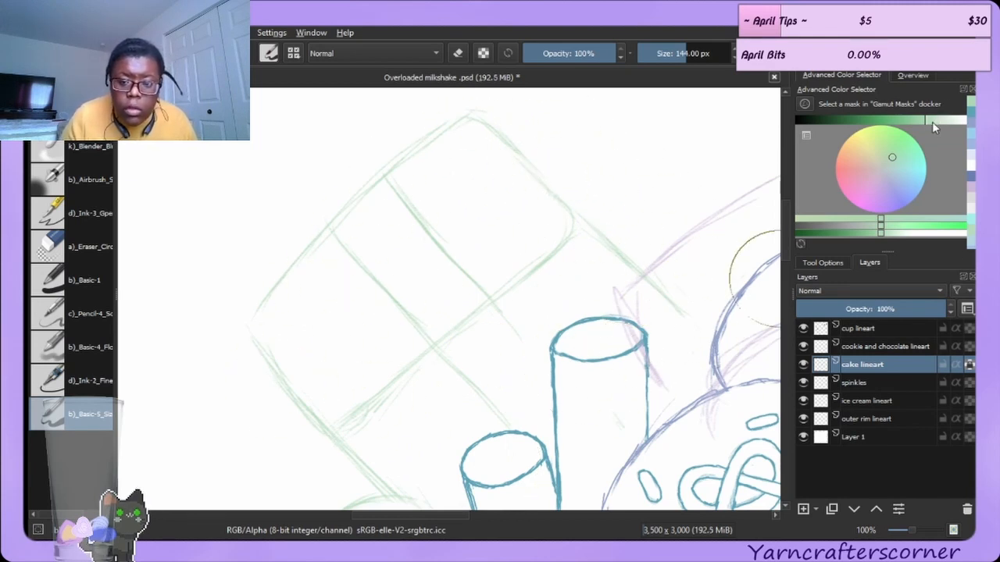
drag(924, 121, 920, 122)
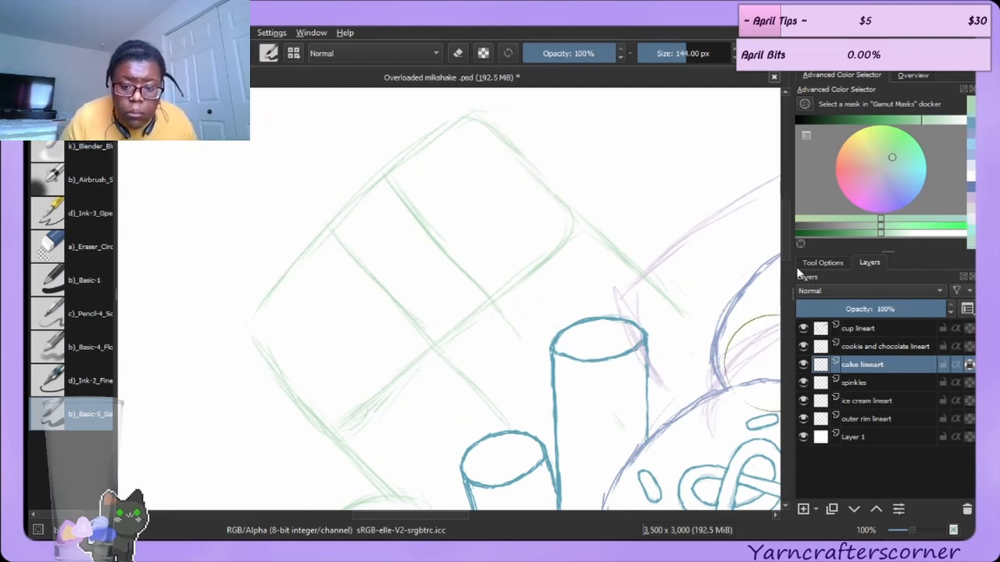
mouse_move(786, 249)
mouse_down()
mouse_move(785, 289)
mouse_move(782, 281)
mouse_up()
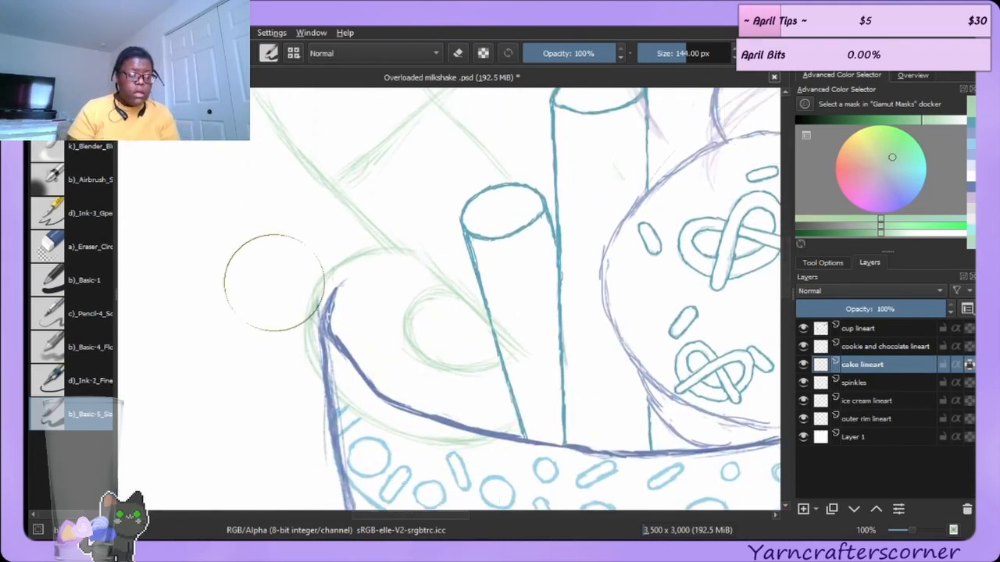
click(72, 114)
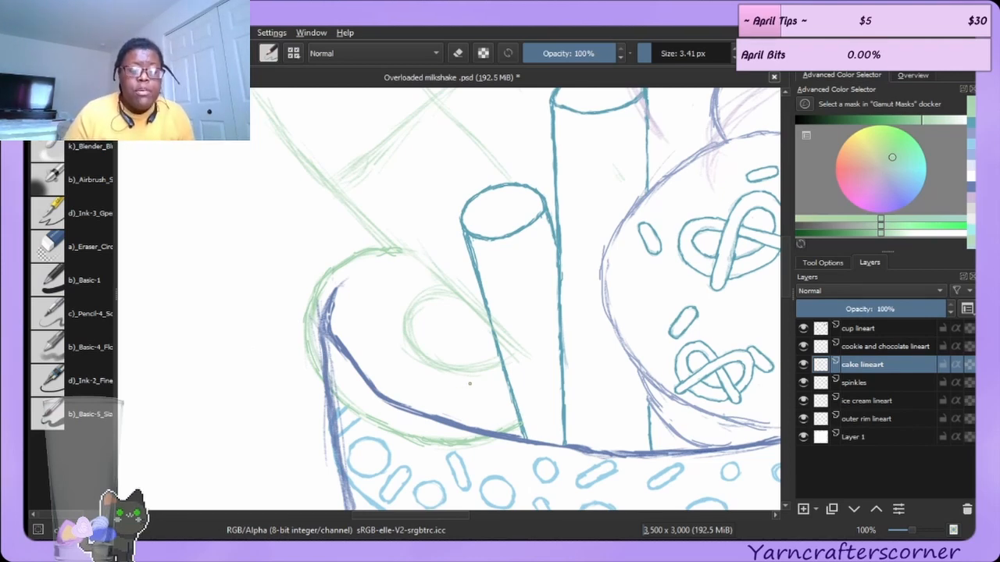
Erase the leftover sketch arc between the cup's left rim and the shorter straw with the eraser enlarged to 41 px.
click(92, 248)
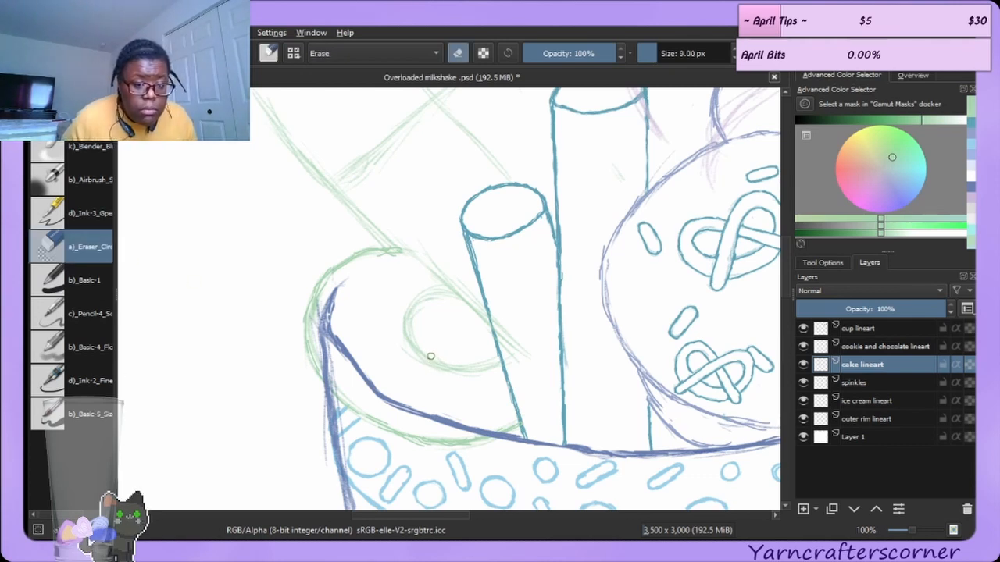
key(bracketright)
key(bracketright)
key(bracketright)
key(bracketright)
key(bracketright)
key(bracketright)
key(bracketright)
key(bracketright)
key(bracketright)
key(bracketright)
key(bracketright)
key(bracketright)
key(bracketright)
key(bracketright)
key(bracketright)
key(bracketright)
key(bracketright)
key(bracketright)
mouse_move(427, 357)
mouse_down()
mouse_move(458, 394)
mouse_move(450, 370)
mouse_move(480, 376)
mouse_up()
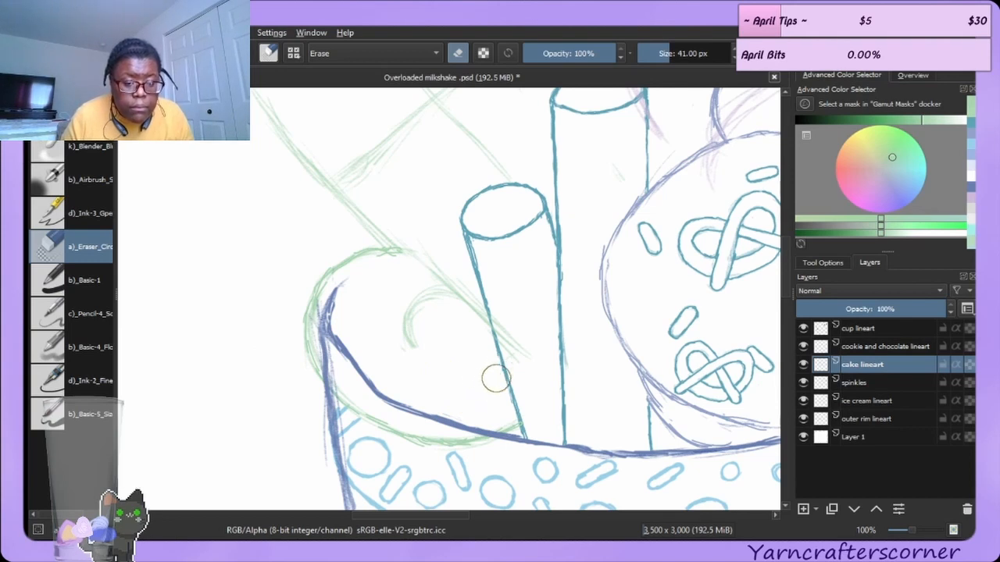
drag(431, 349, 433, 303)
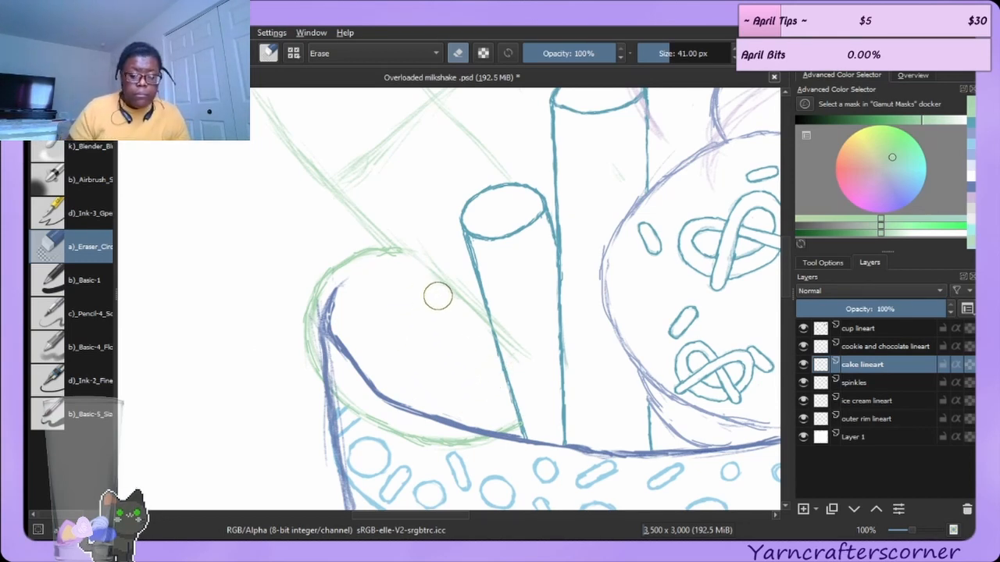
key(slash)
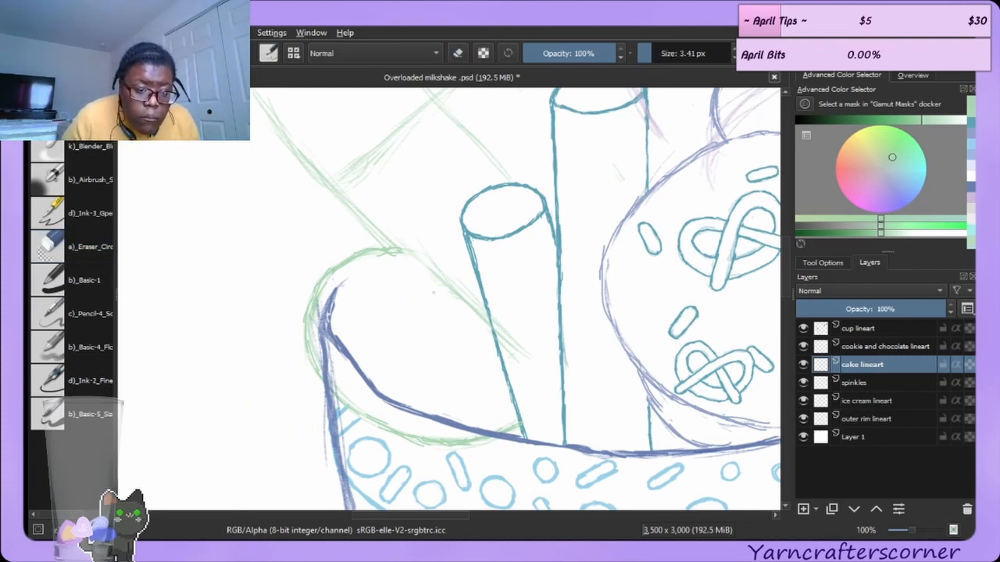
drag(440, 295, 413, 306)
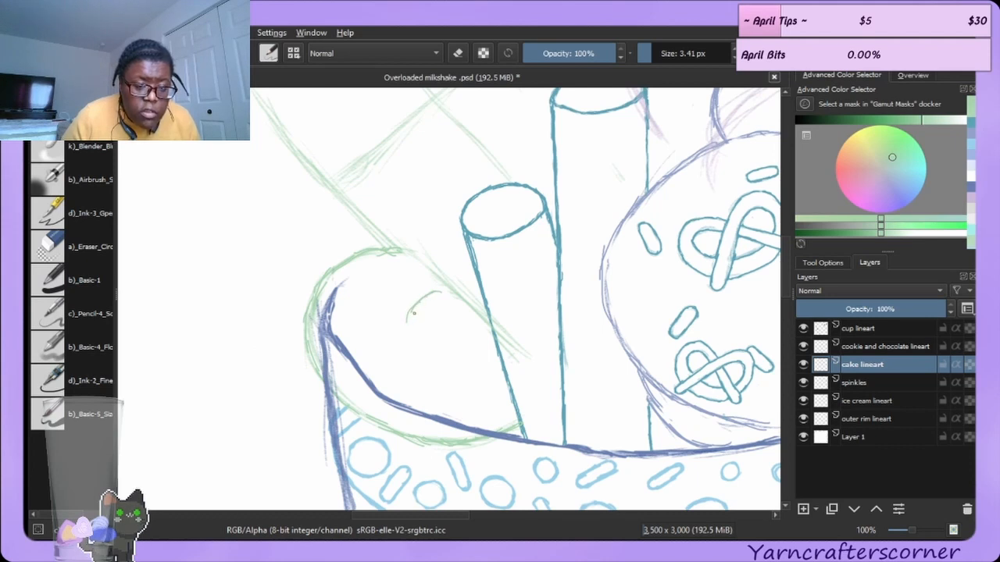
key(ctrl+z)
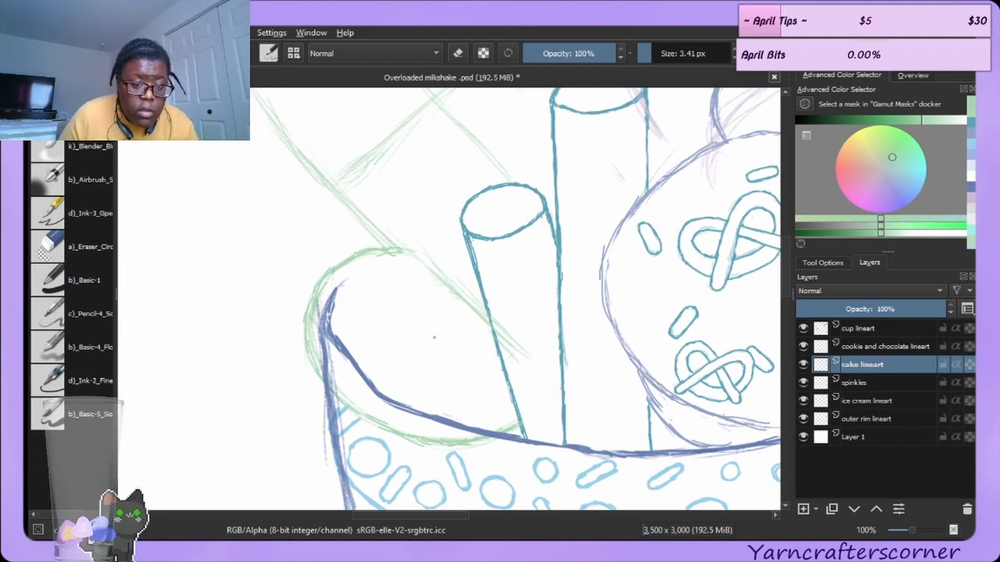
Erase the cake lineart where it overlaps the cup's rim near the straw ends.
click(915, 76)
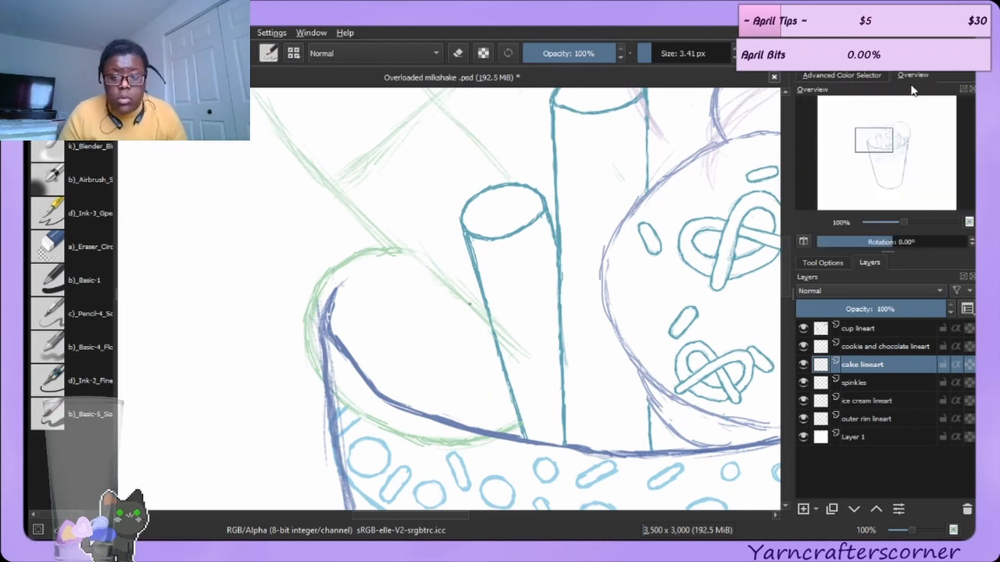
click(897, 242)
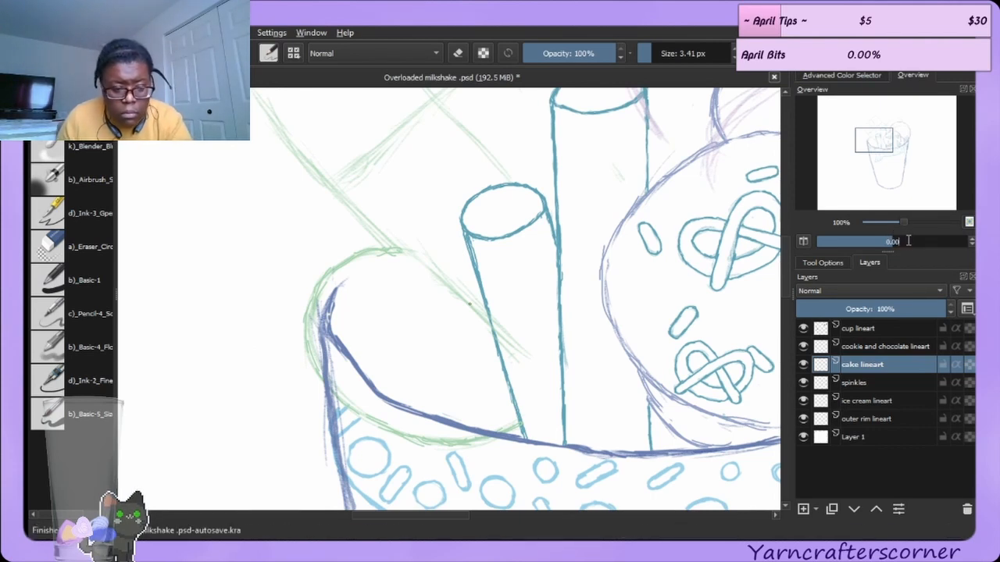
text(64)
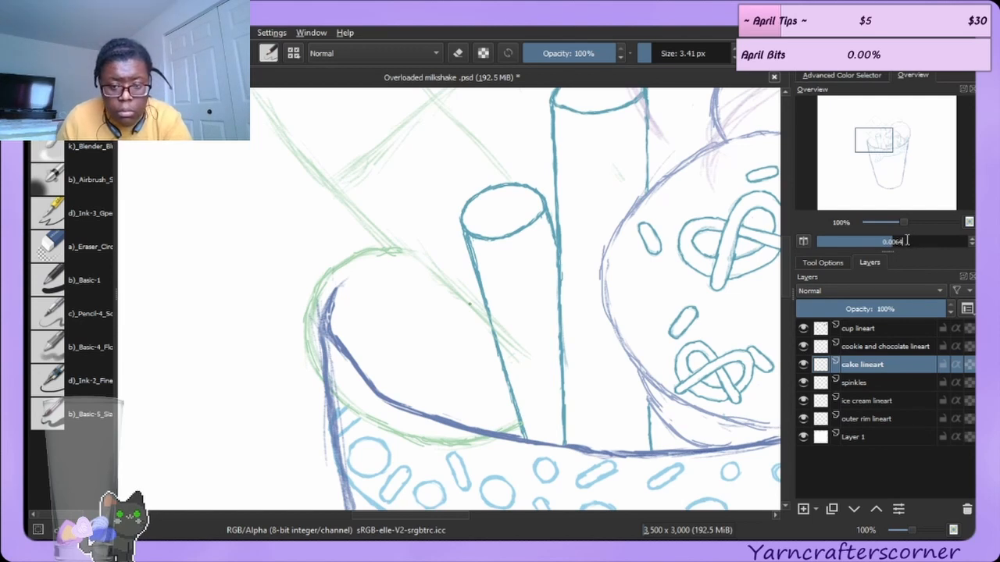
key(Return)
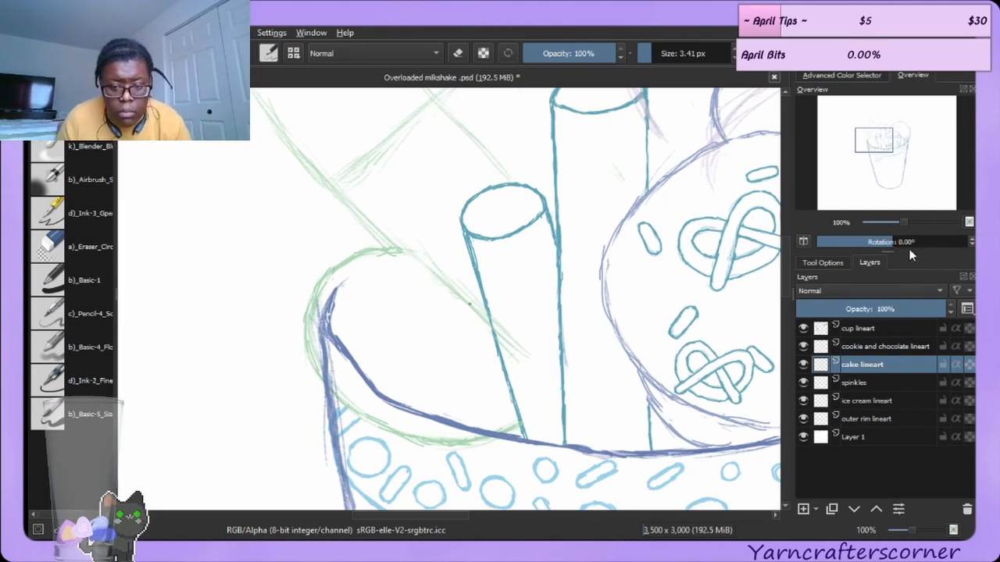
drag(907, 246, 905, 245)
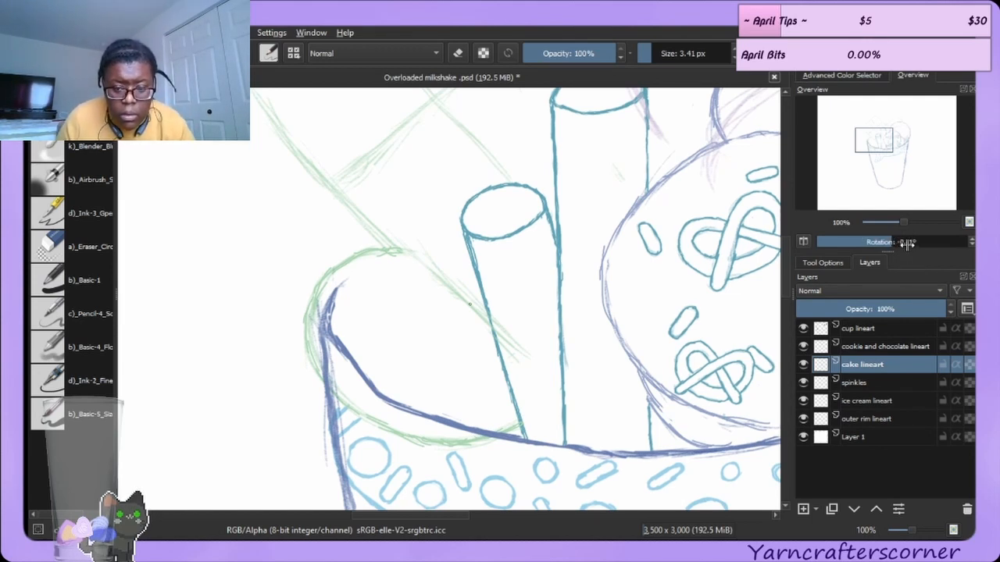
scroll(907, 290, up, 1)
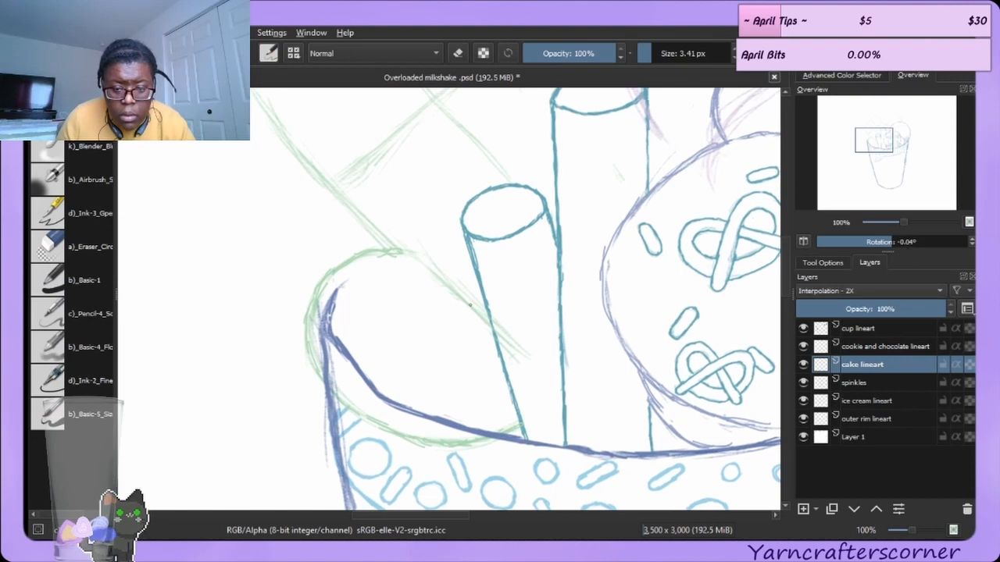
scroll(908, 290, up, 1)
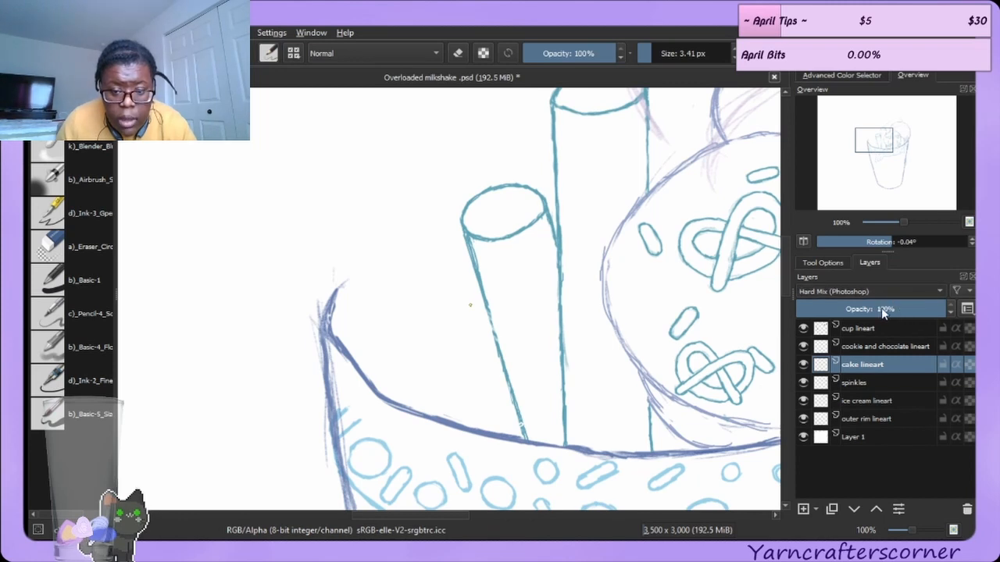
click(876, 400)
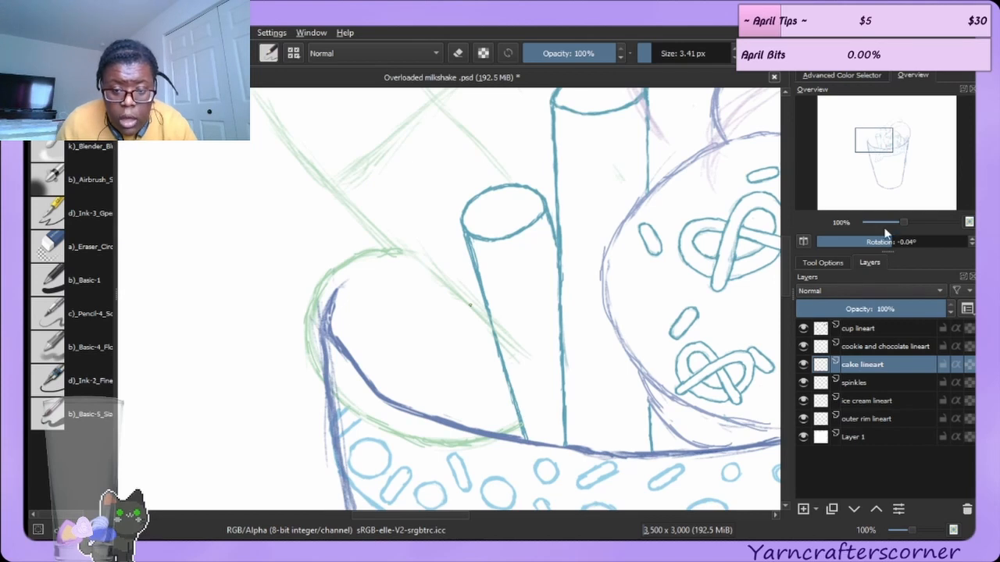
drag(888, 248, 899, 247)
scroll(897, 260, up, 1)
scroll(897, 260, down, 1)
scroll(897, 259, up, 1)
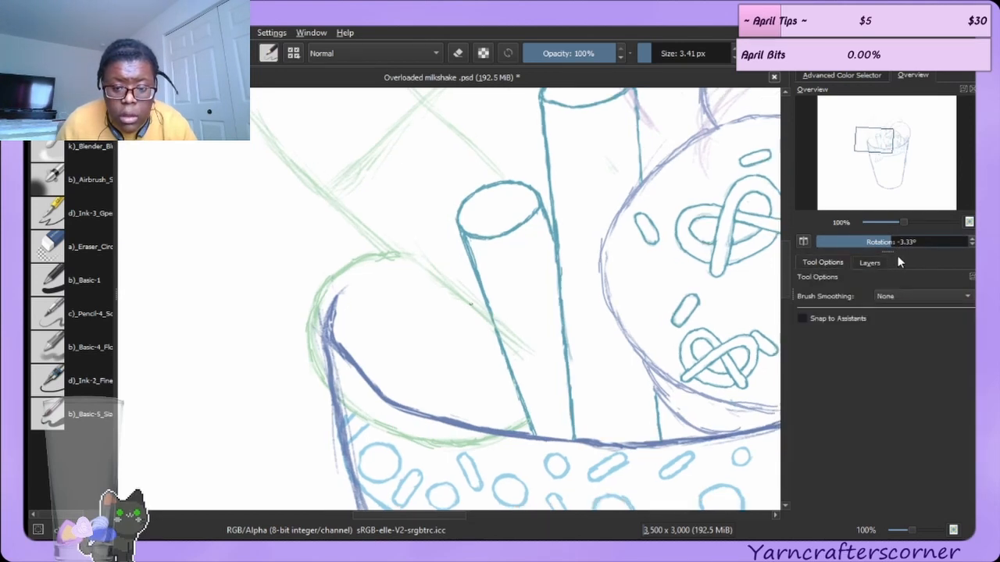
scroll(897, 262, down, 1)
drag(892, 243, 926, 247)
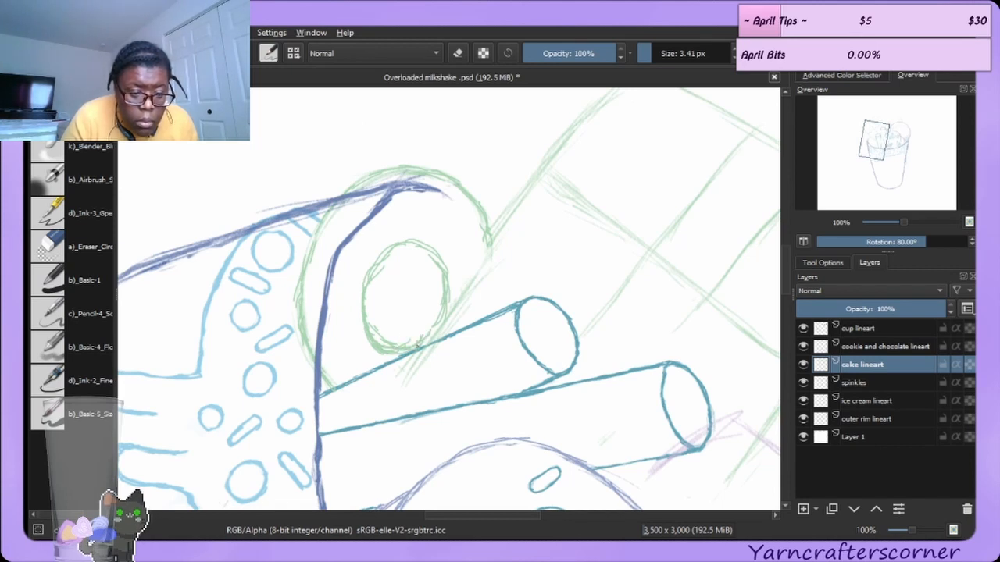
click(94, 247)
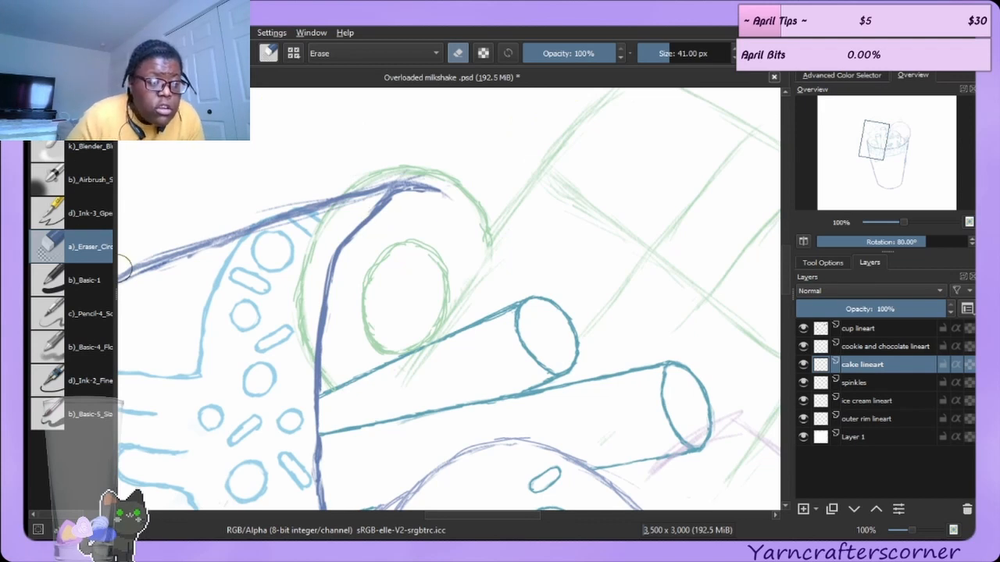
key(e)
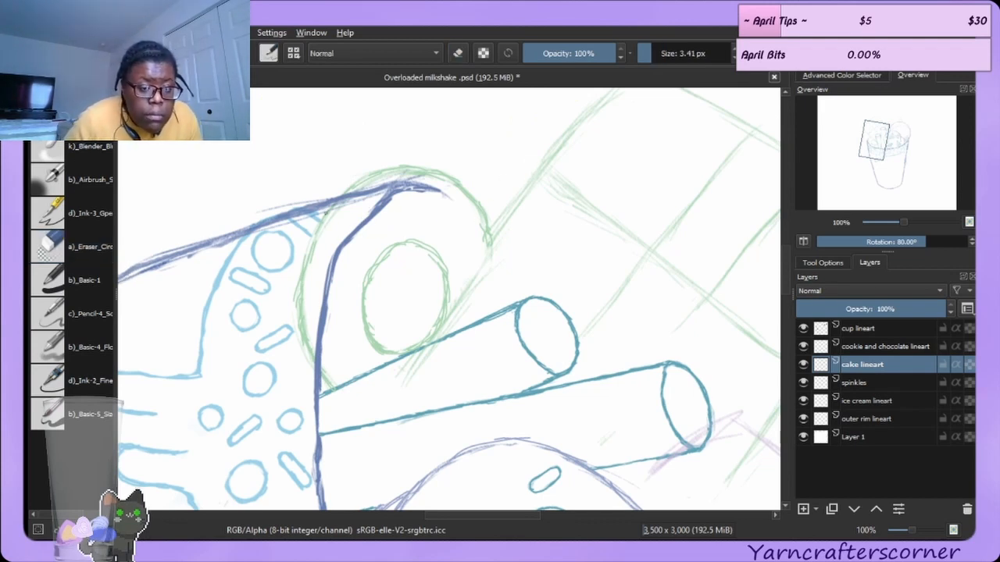
click(83, 248)
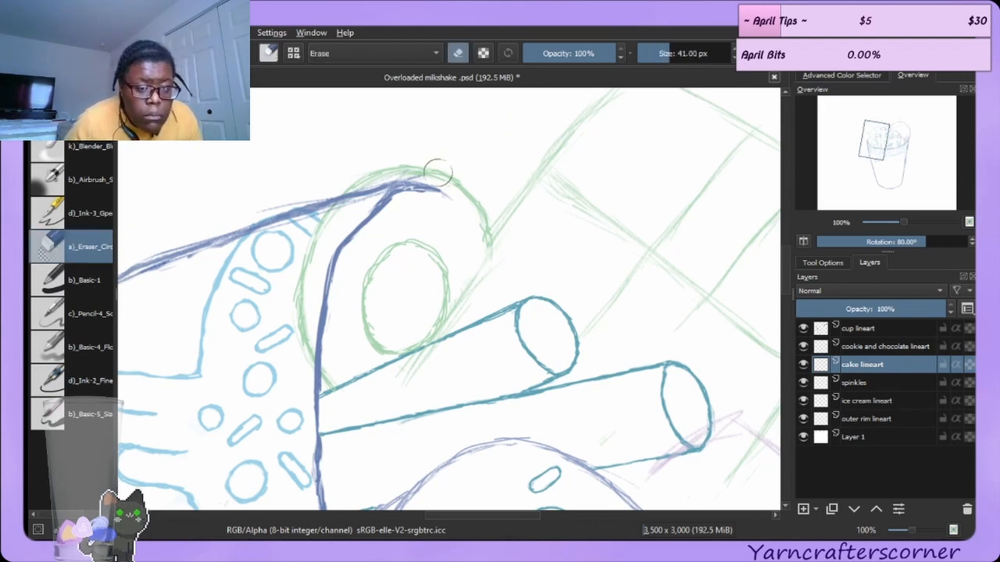
mouse_move(384, 189)
mouse_down()
mouse_move(419, 189)
mouse_move(413, 185)
mouse_move(440, 200)
mouse_up()
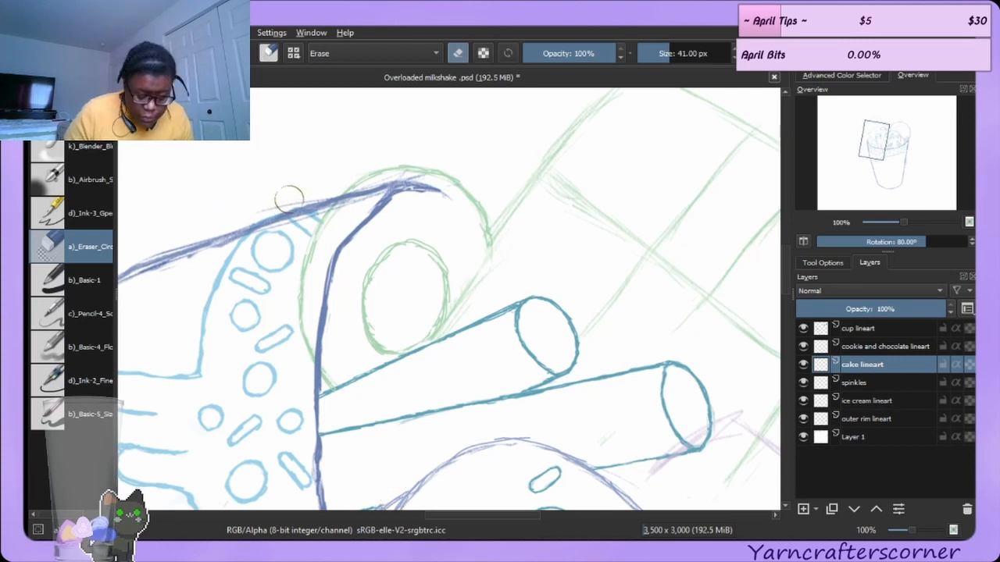
Ink the cake slice's lower left edge above the straw ends with the ink brush.
key(e)
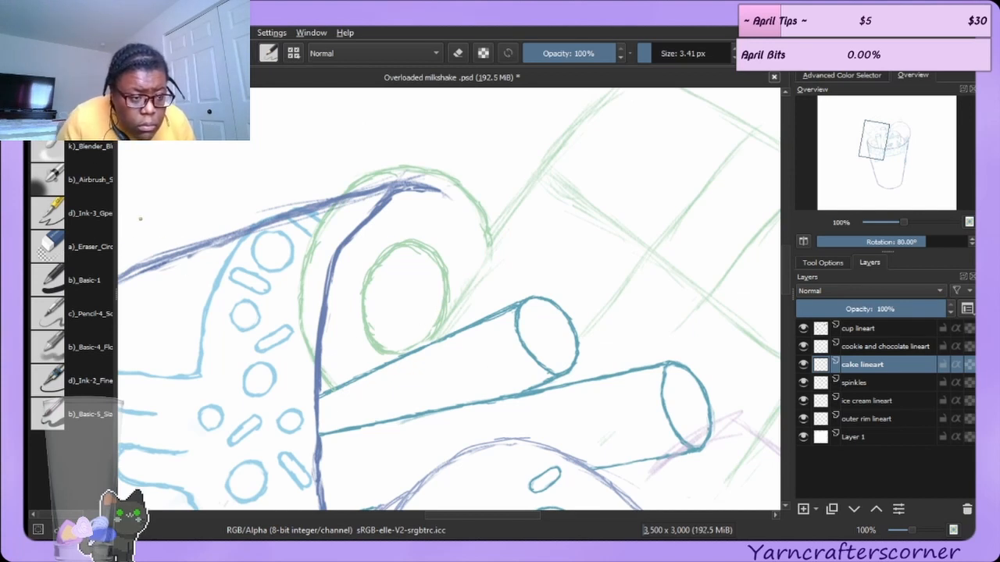
click(88, 247)
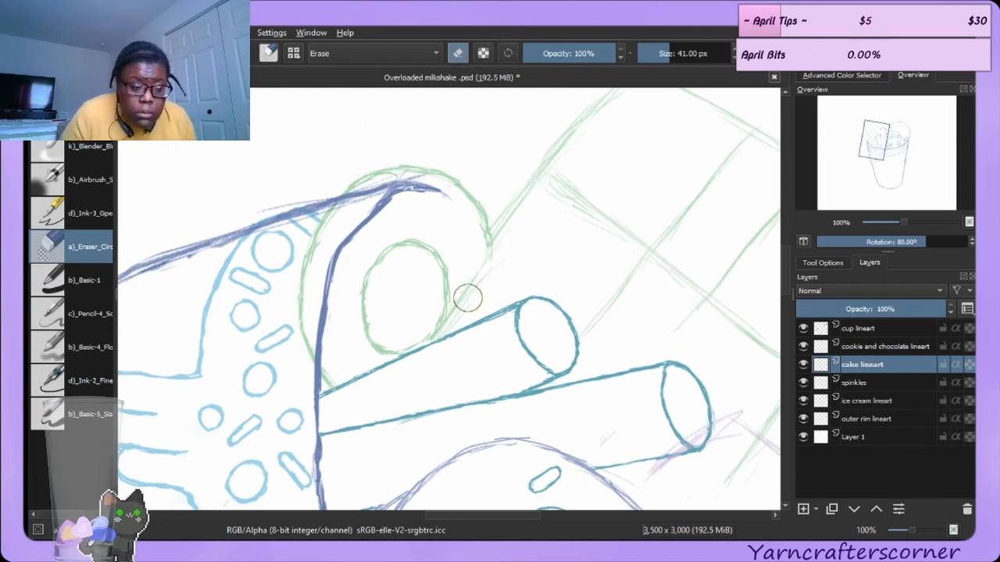
key(e)
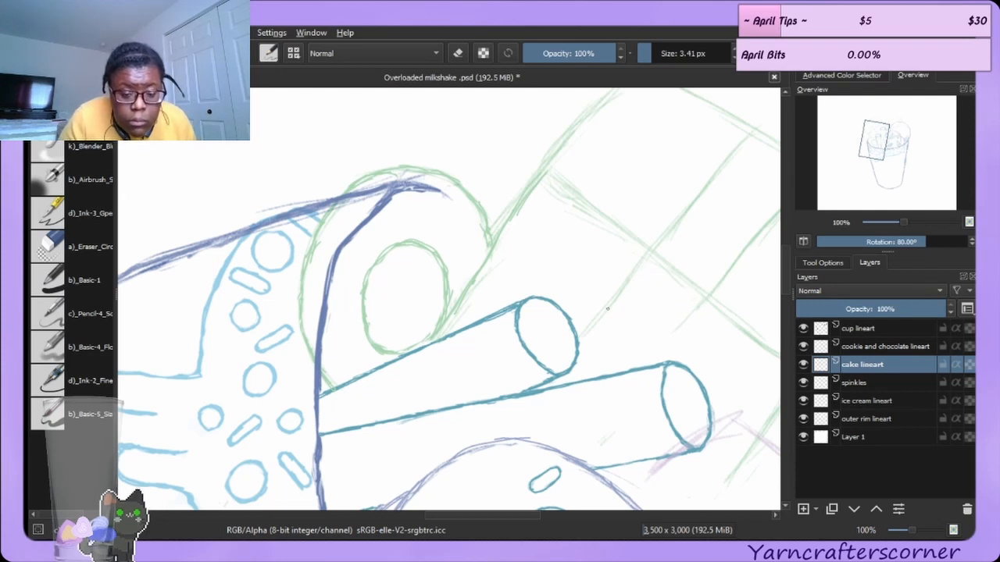
drag(578, 347, 639, 264)
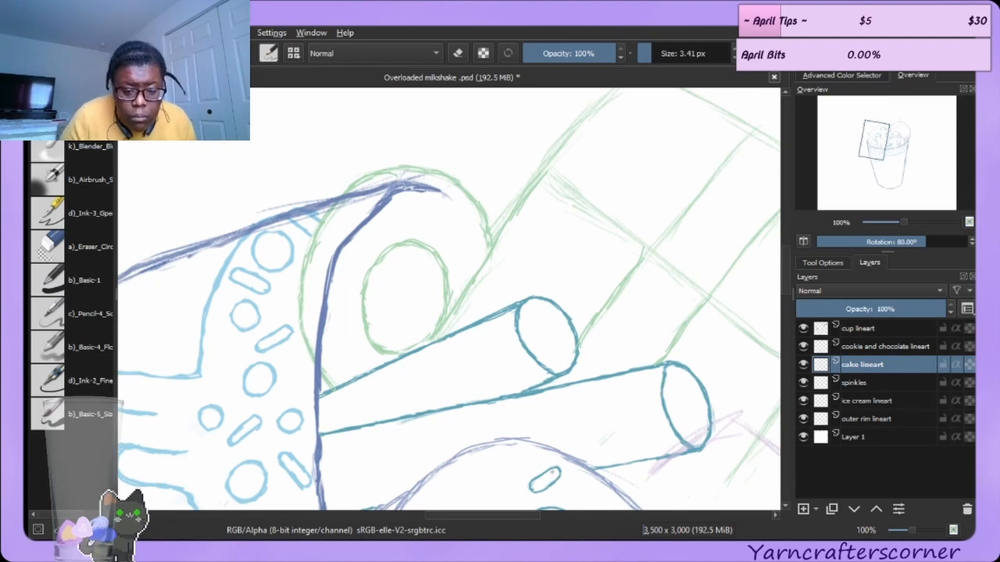
drag(514, 516, 563, 515)
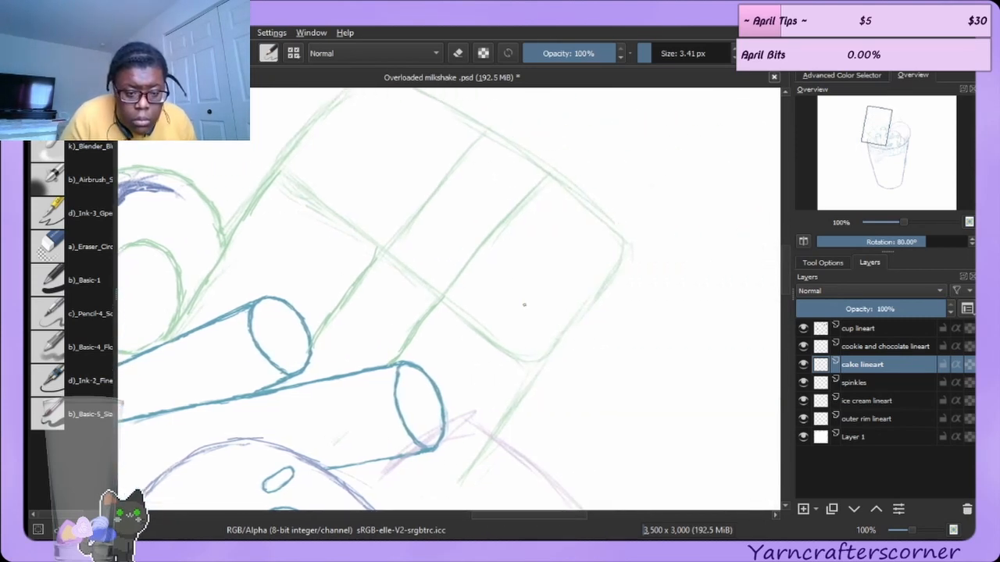
Ink the cake slice's lower right edge on the cake lineart layer, extending it down toward the straws.
mouse_move(446, 305)
mouse_down()
mouse_move(460, 326)
mouse_move(450, 309)
mouse_move(522, 361)
mouse_move(506, 352)
mouse_move(579, 319)
mouse_move(573, 313)
mouse_move(532, 391)
mouse_move(518, 386)
mouse_move(540, 359)
mouse_move(529, 365)
mouse_move(625, 260)
mouse_up()
mouse_move(601, 299)
mouse_down()
mouse_move(623, 238)
mouse_move(607, 285)
mouse_move(618, 255)
mouse_move(551, 352)
mouse_move(515, 360)
mouse_move(548, 366)
mouse_move(521, 359)
mouse_move(550, 356)
mouse_up()
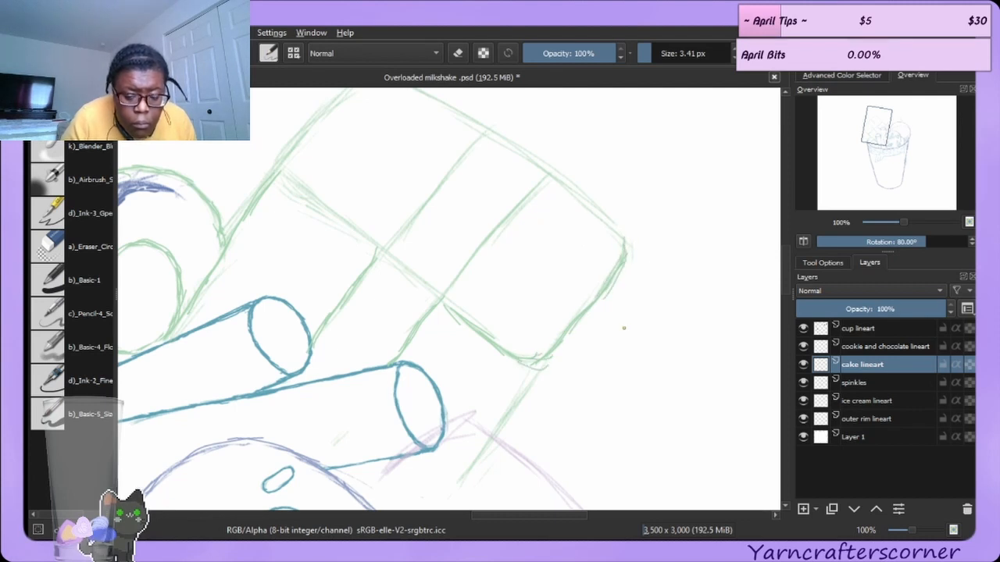
scroll(786, 271, down, 3)
scroll(785, 277, up, 1)
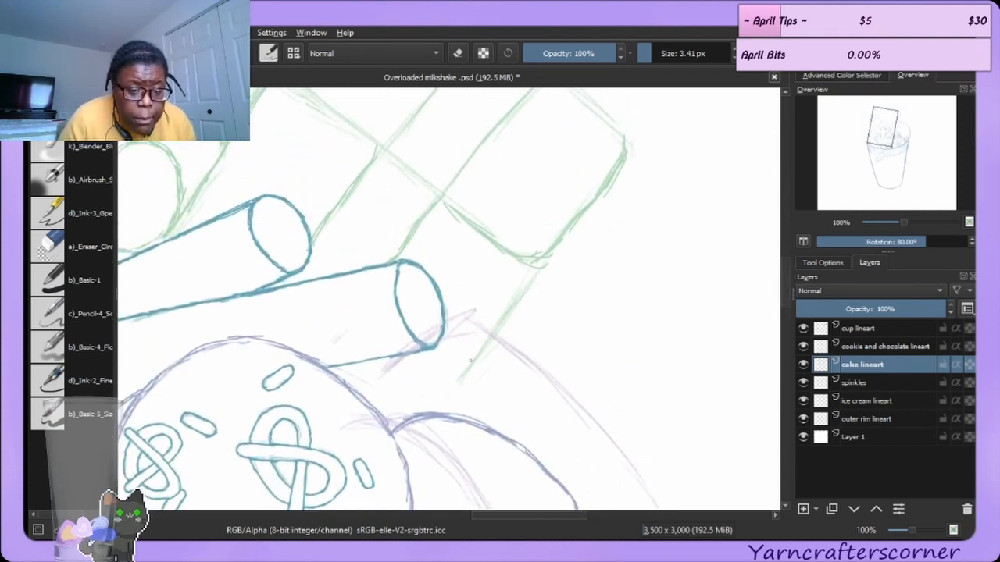
mouse_move(453, 390)
mouse_down()
mouse_move(473, 358)
mouse_move(449, 398)
mouse_move(526, 281)
mouse_up()
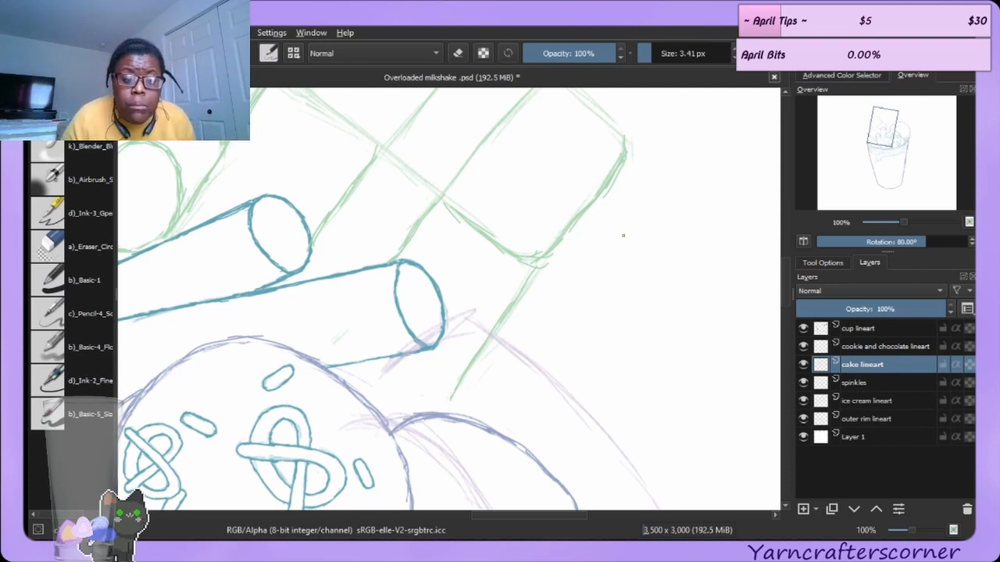
Ink the cake slice's outer top, upper left and right end edges with the ink brush.
scroll(742, 264, up, 4)
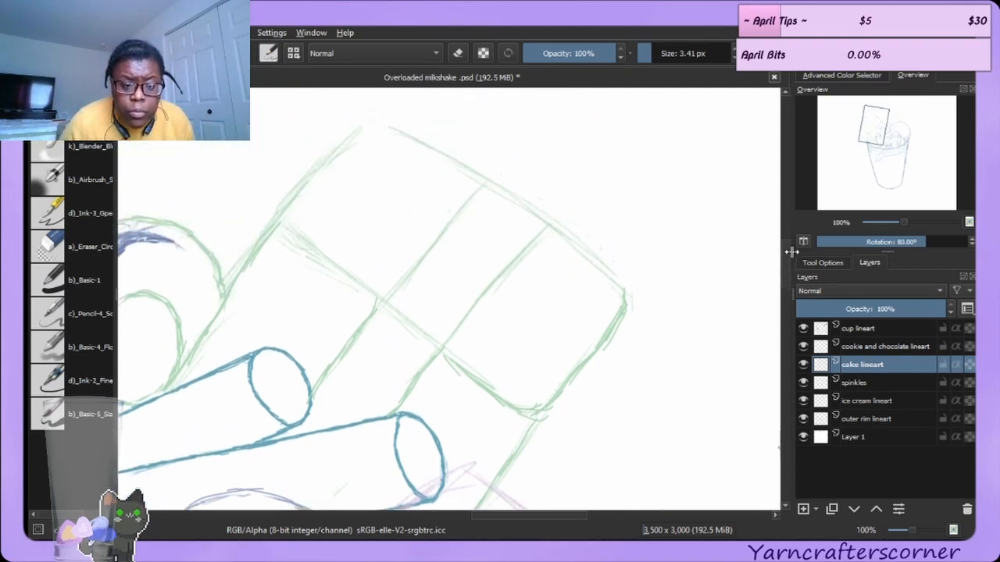
drag(547, 252, 624, 323)
drag(596, 291, 613, 312)
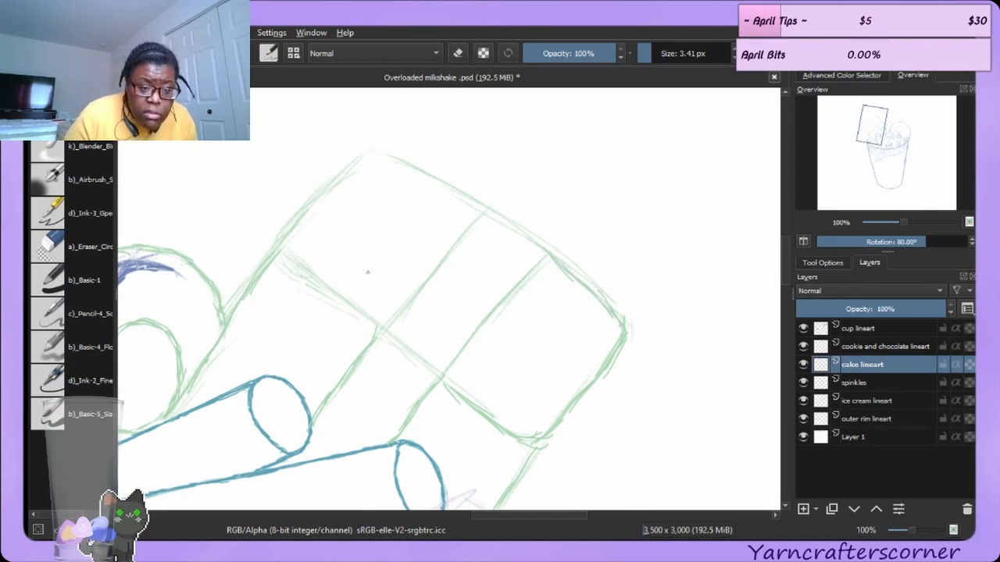
drag(281, 251, 370, 327)
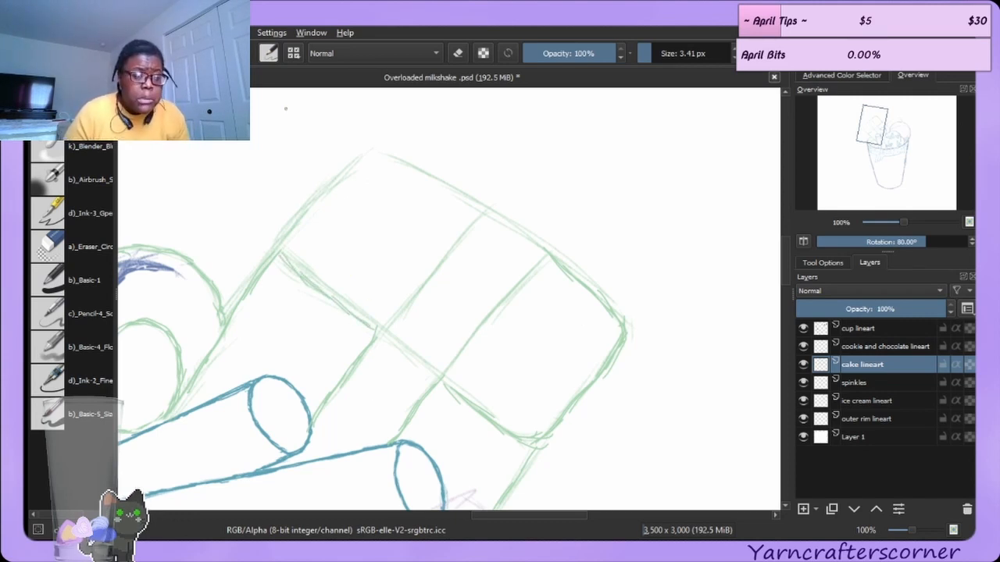
mouse_move(286, 255)
mouse_down()
mouse_move(326, 192)
mouse_move(370, 160)
mouse_move(361, 158)
mouse_move(390, 159)
mouse_up()
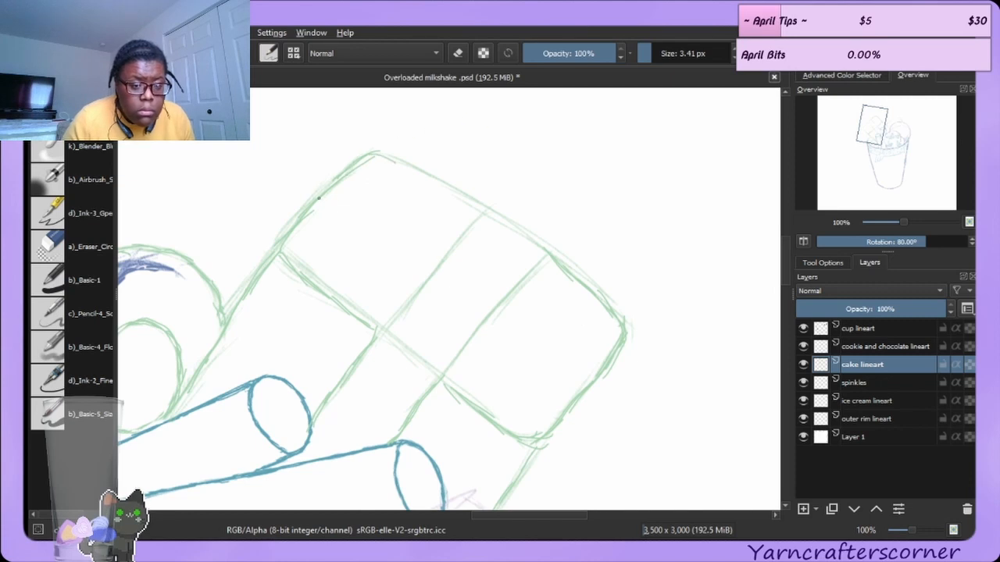
mouse_move(378, 154)
mouse_down()
mouse_move(459, 188)
mouse_move(445, 181)
mouse_move(491, 217)
mouse_up()
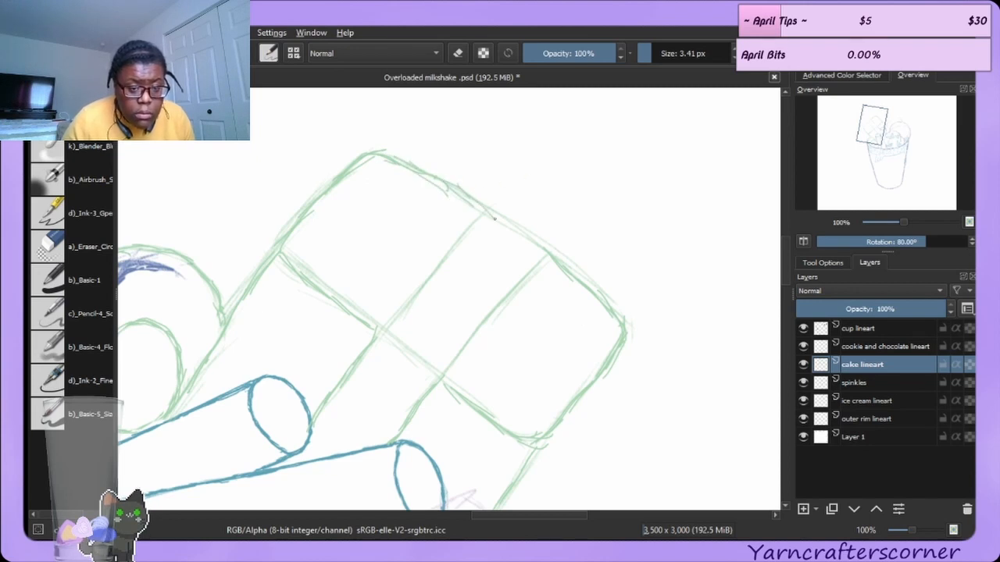
drag(455, 187, 483, 206)
Ink the two diagonal layer lines running across the middle of the cake slice.
drag(380, 328, 450, 243)
drag(401, 300, 459, 230)
mouse_move(421, 275)
mouse_down()
mouse_move(479, 206)
mouse_move(472, 212)
mouse_up()
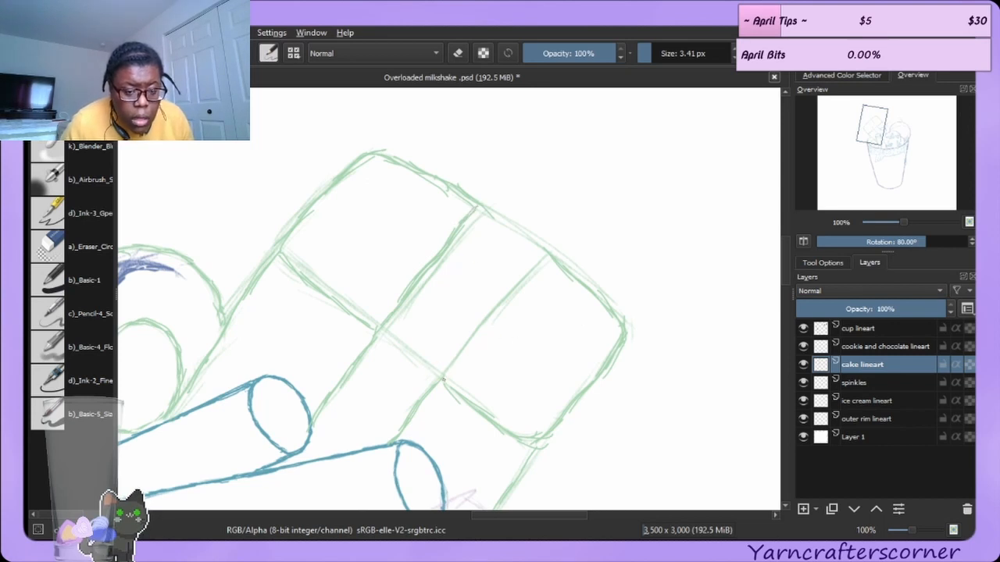
drag(440, 371, 543, 252)
drag(509, 292, 540, 254)
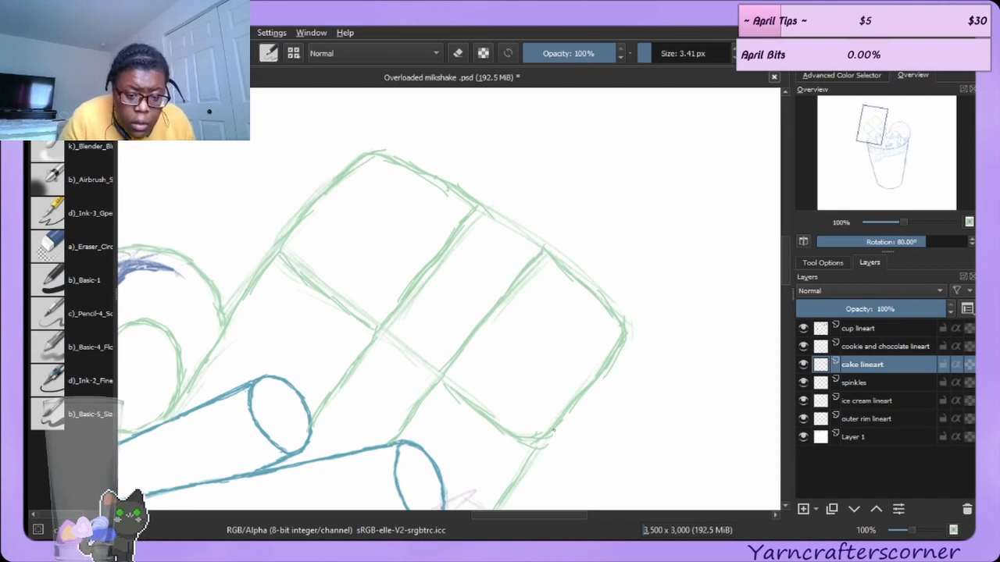
Ink the cake slice's right end and its upper right edge.
drag(579, 392, 615, 337)
drag(588, 373, 619, 326)
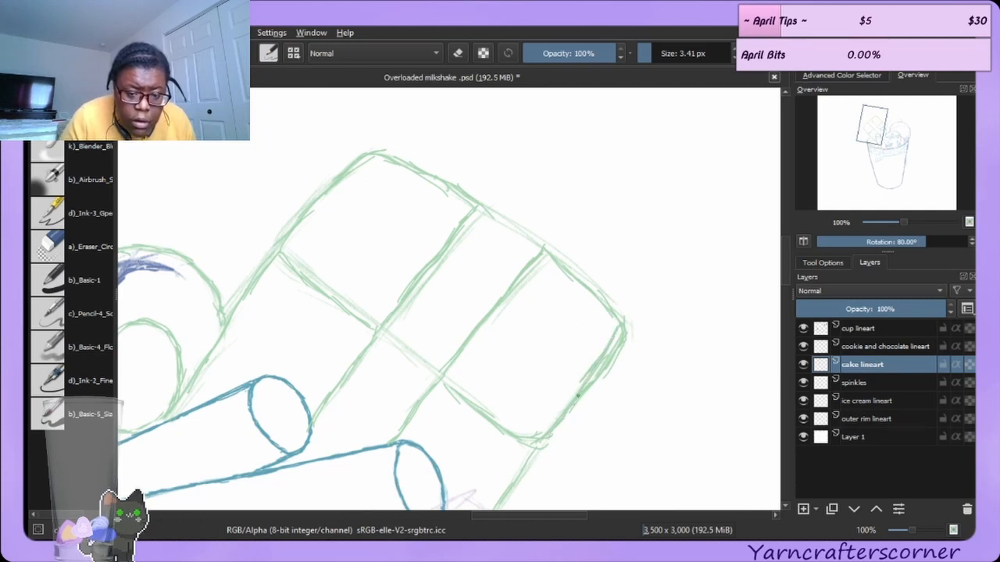
mouse_move(551, 265)
mouse_down()
mouse_move(599, 294)
mouse_move(617, 318)
mouse_move(607, 337)
mouse_up()
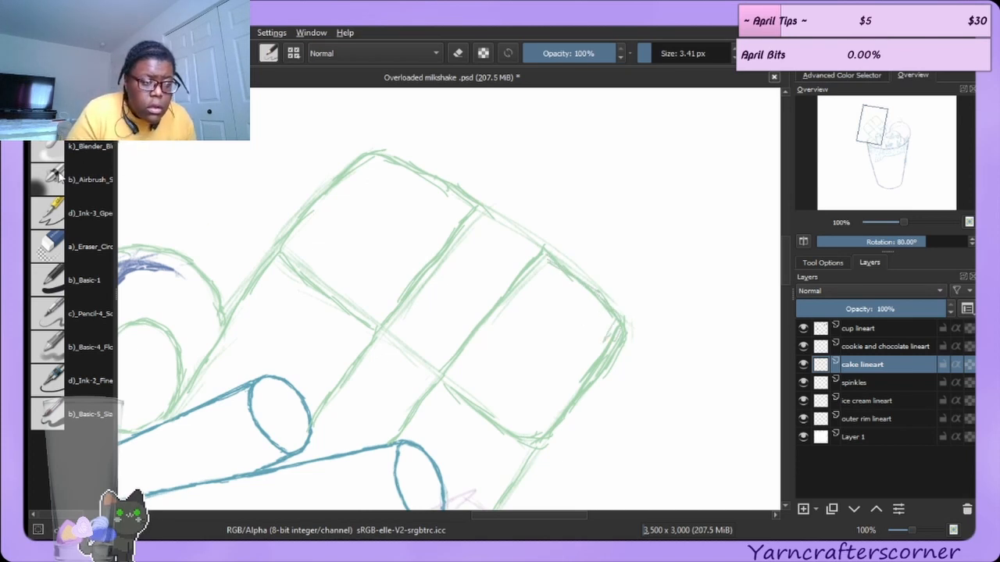
Erase the lower part of the cake slice's right end edge and redraw it with the ink brush.
click(70, 248)
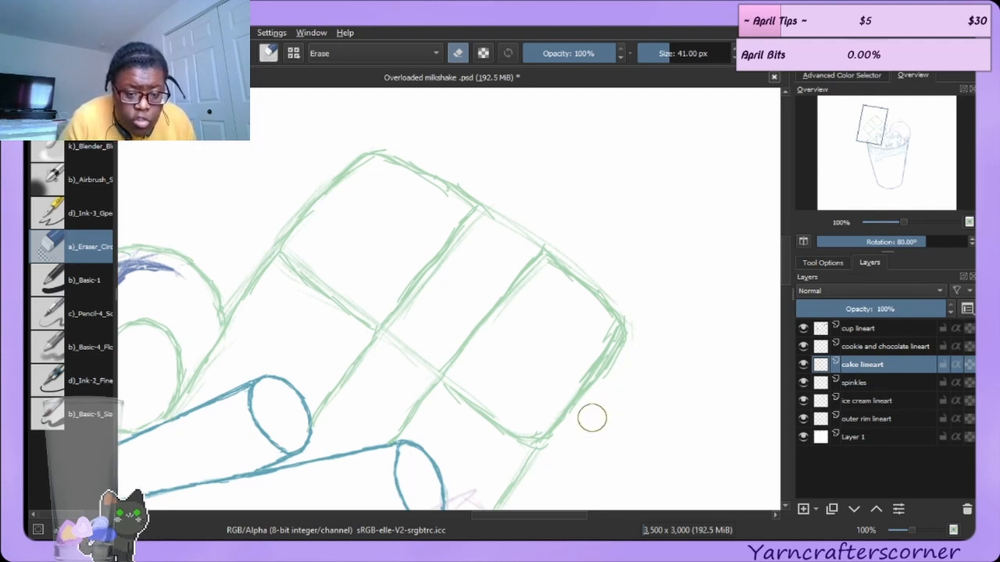
mouse_move(635, 349)
mouse_down()
mouse_move(594, 405)
mouse_move(625, 348)
mouse_move(577, 431)
mouse_up()
drag(617, 328, 580, 394)
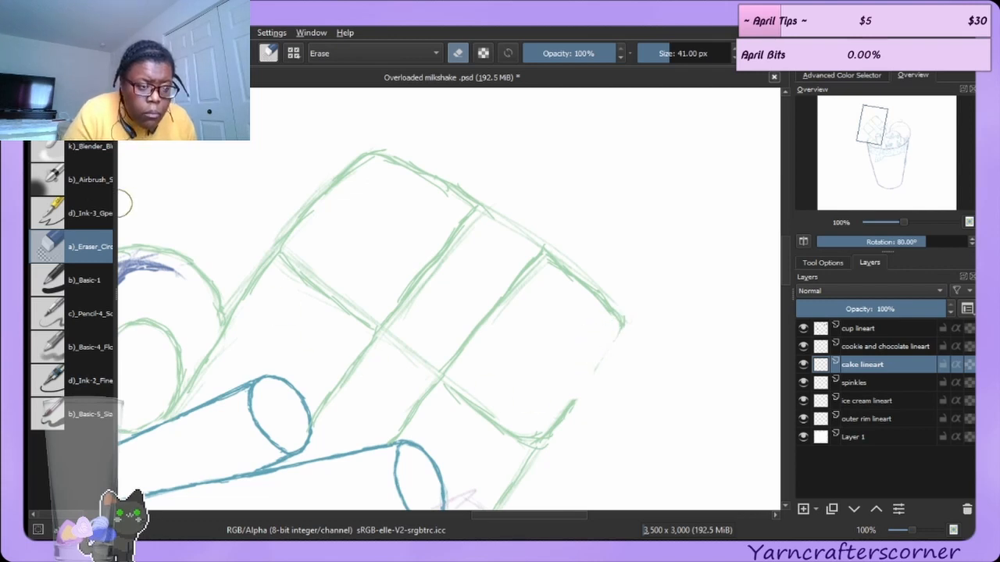
click(87, 207)
mouse_move(517, 440)
mouse_down()
mouse_move(545, 437)
mouse_move(527, 441)
mouse_move(547, 436)
mouse_move(573, 406)
mouse_move(558, 425)
mouse_move(606, 351)
mouse_up()
drag(574, 398, 620, 328)
mouse_move(597, 372)
mouse_down()
mouse_move(620, 332)
mouse_move(597, 371)
mouse_up()
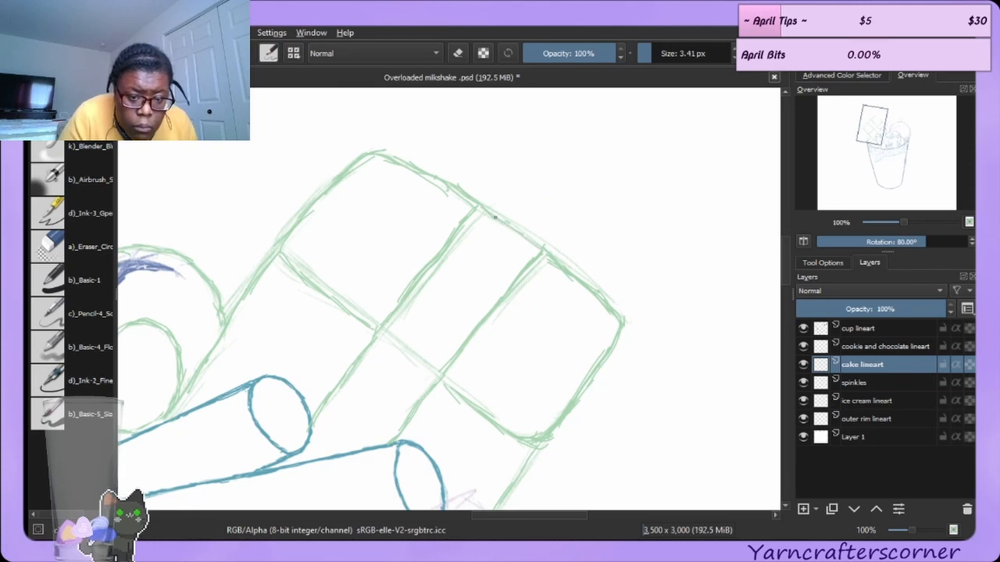
Erase stray doubled strokes along the cake slice's middle diagonal line and top edge.
click(68, 245)
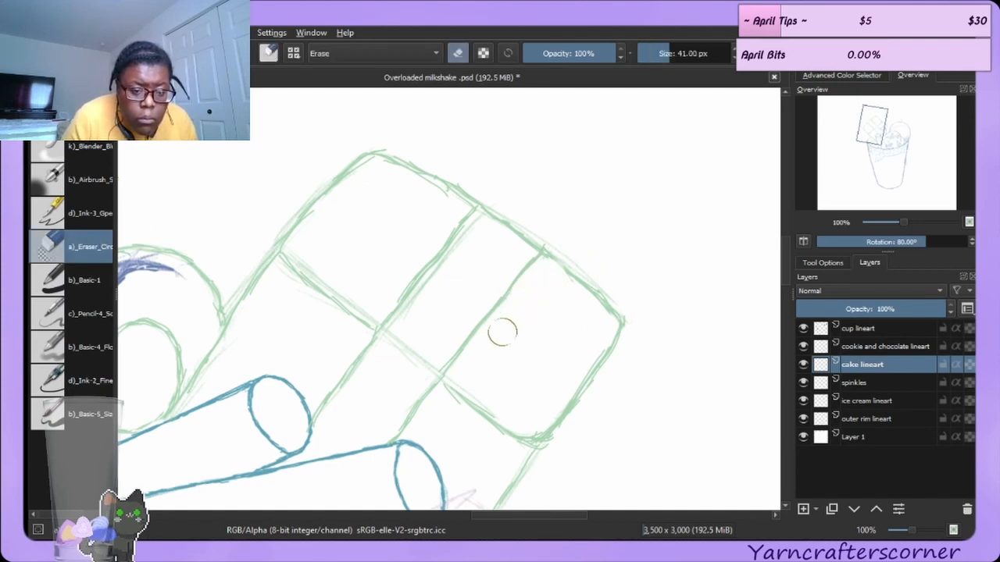
mouse_move(416, 321)
mouse_down()
mouse_move(456, 274)
mouse_move(412, 322)
mouse_move(469, 230)
mouse_up()
mouse_move(406, 190)
mouse_down()
mouse_move(446, 205)
mouse_move(420, 195)
mouse_up()
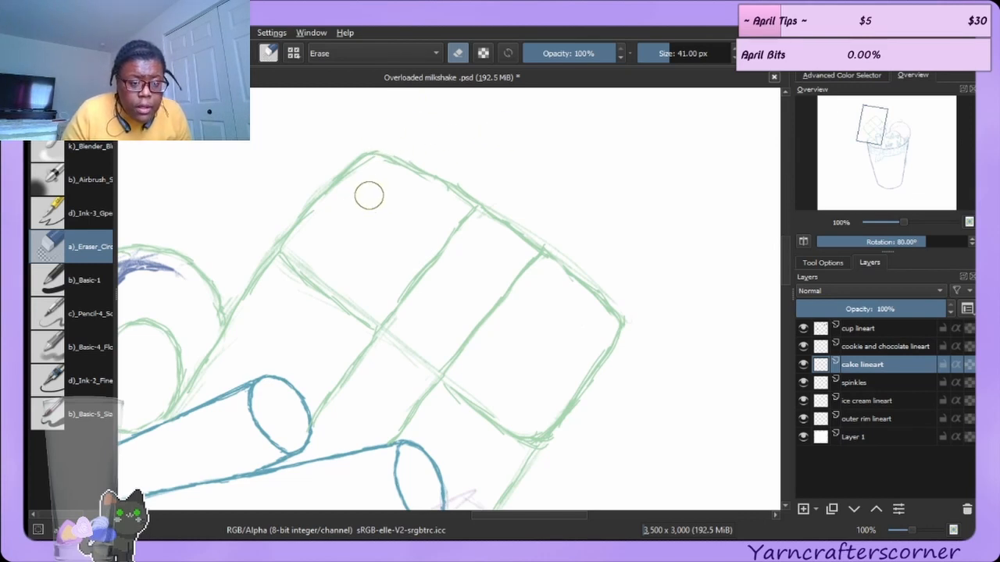
drag(359, 179, 384, 174)
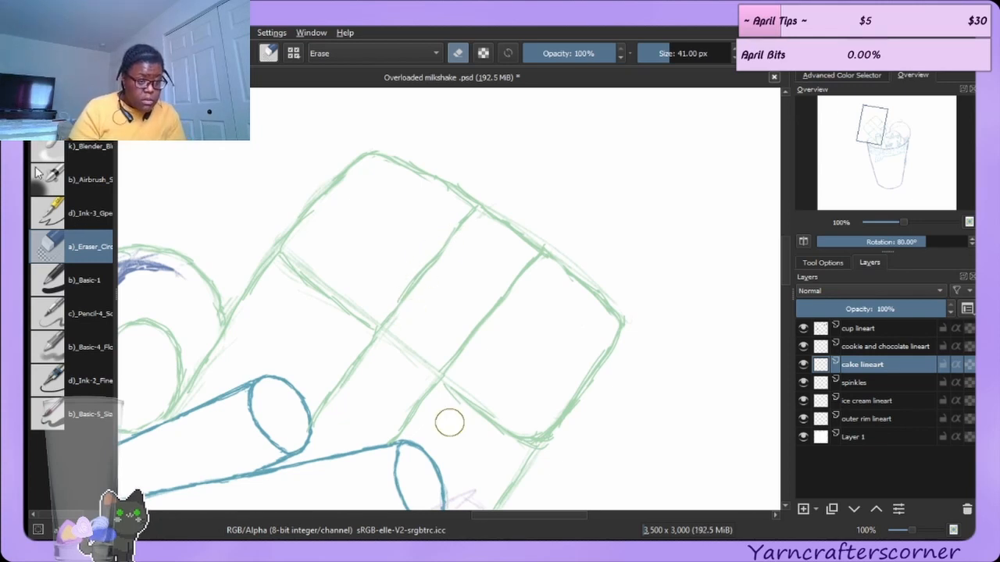
key(e)
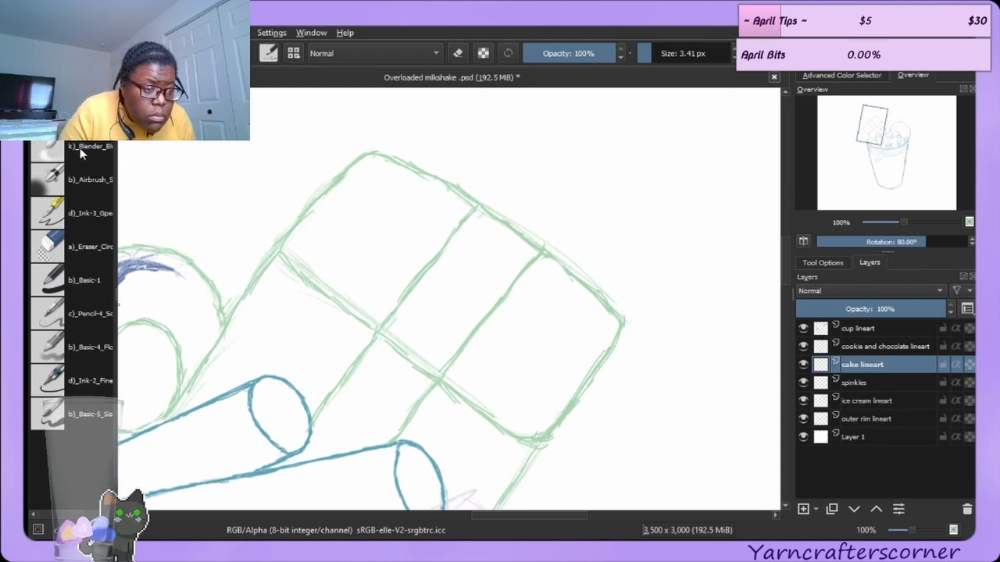
click(106, 238)
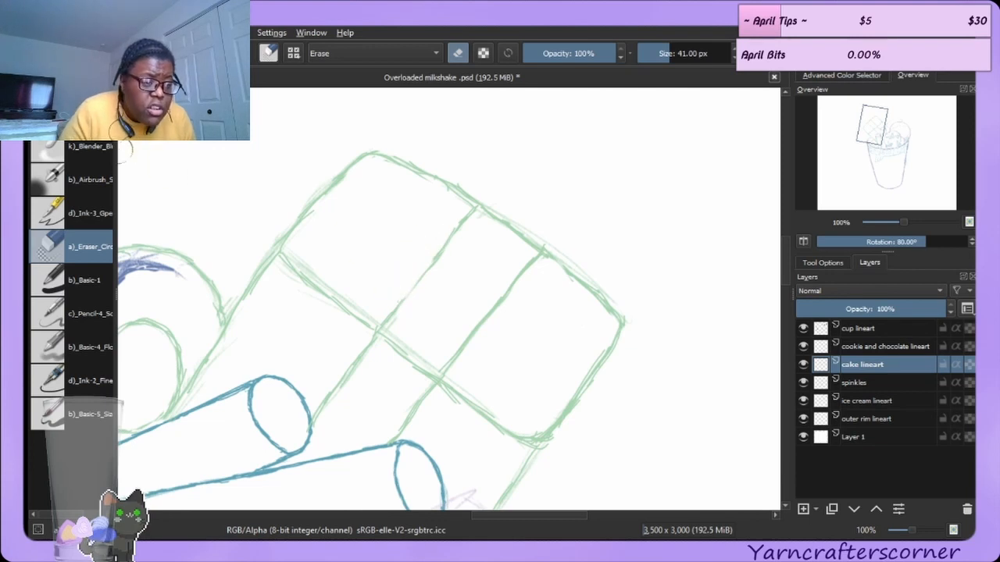
key(slash)
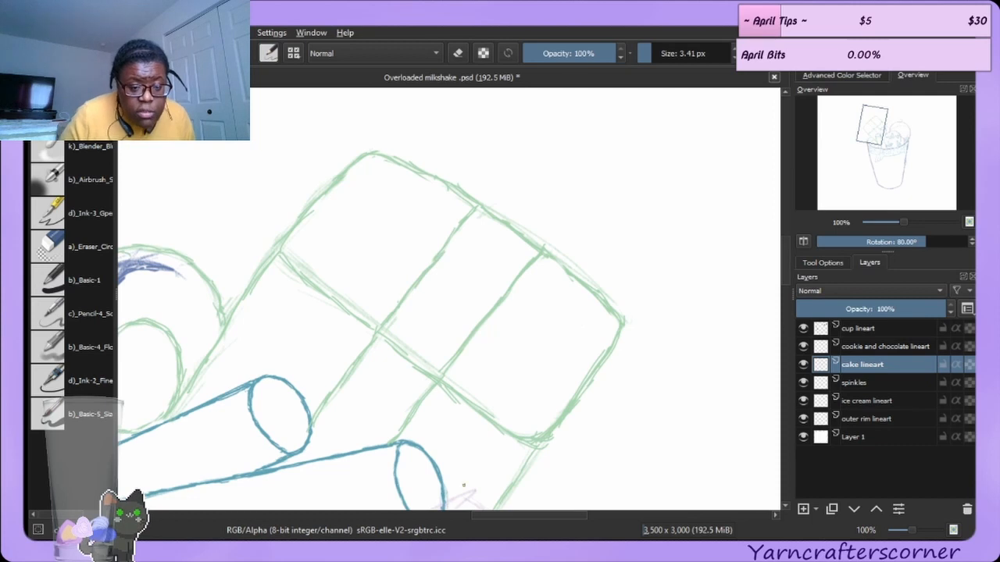
click(84, 244)
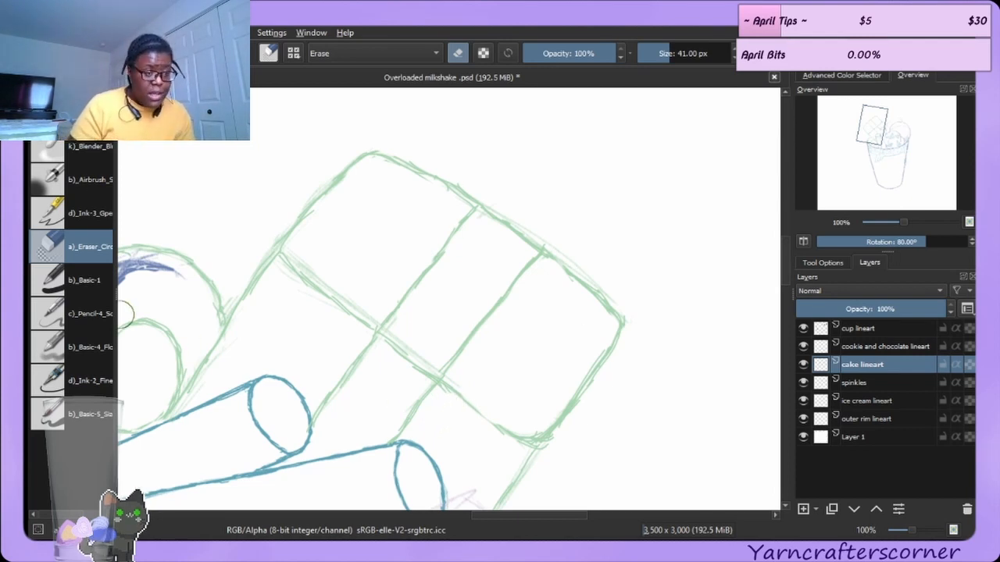
key(slash)
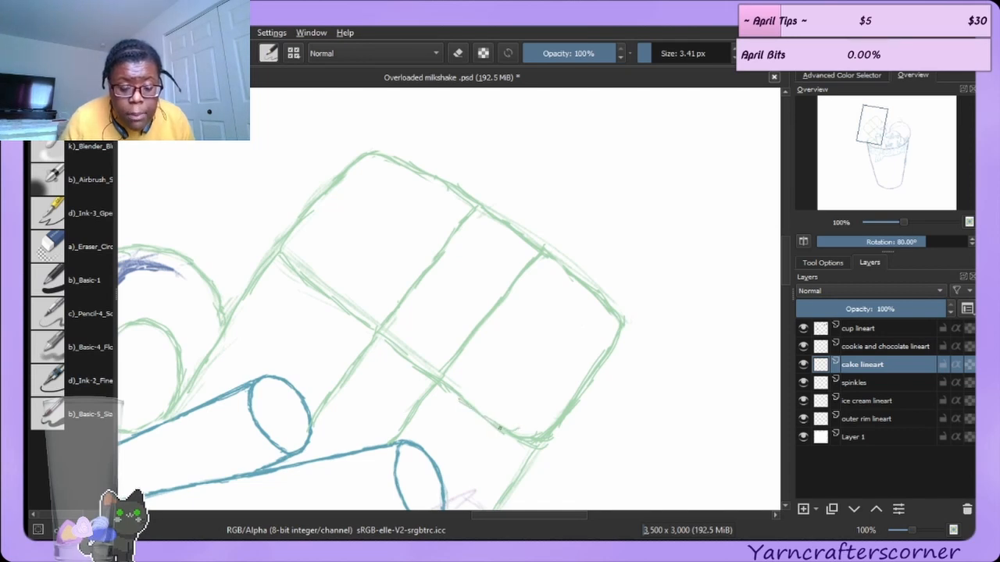
key(slash)
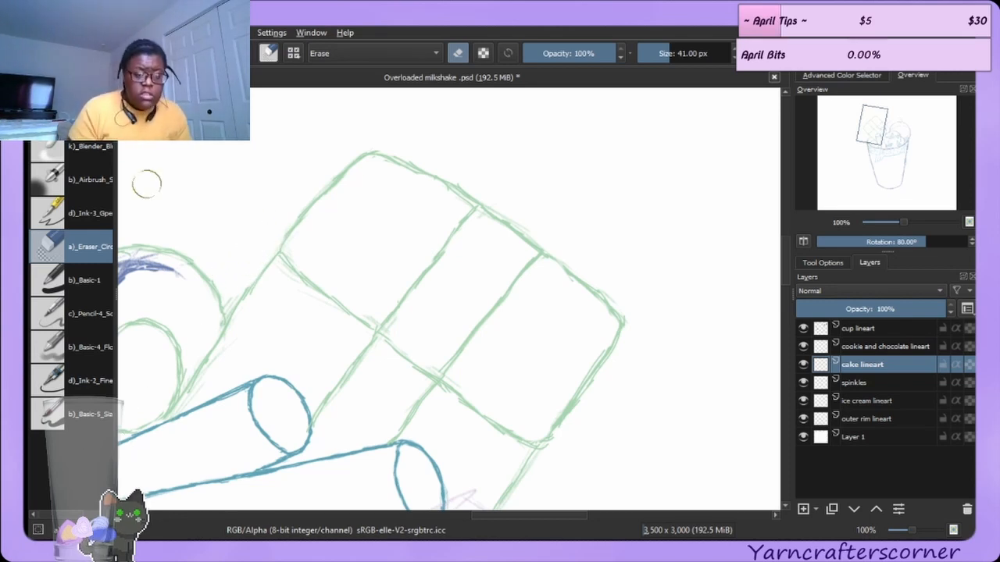
click(78, 113)
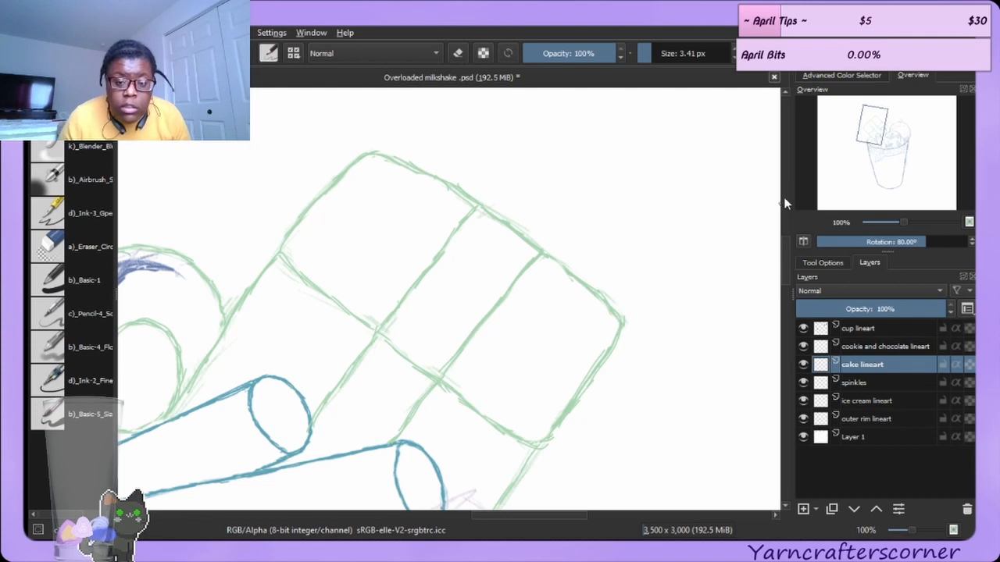
Extend the cake slice's lower right edge down to meet the longer straw's end.
mouse_move(785, 259)
mouse_down()
mouse_move(786, 284)
mouse_move(786, 275)
mouse_up()
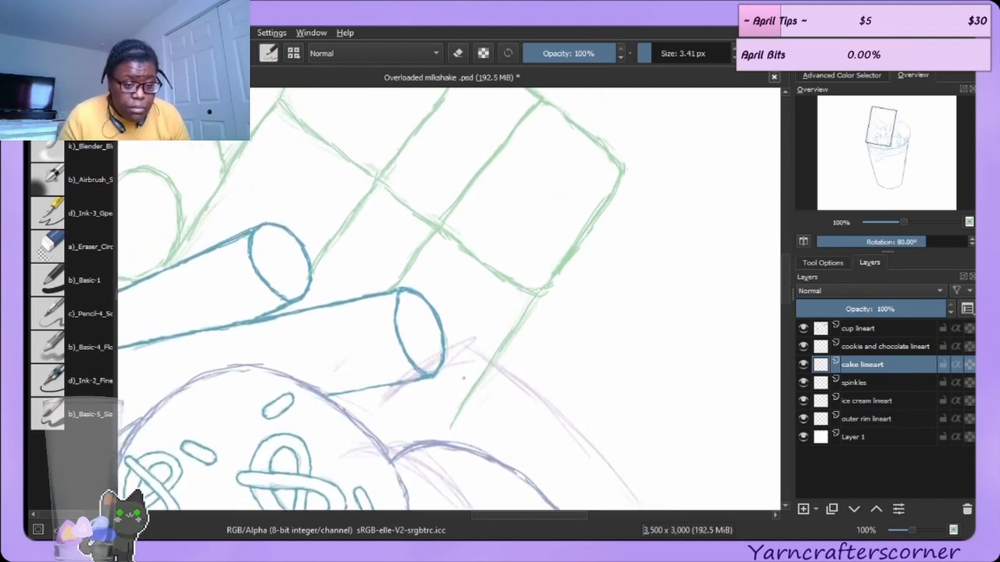
drag(454, 414, 442, 438)
drag(471, 375, 454, 410)
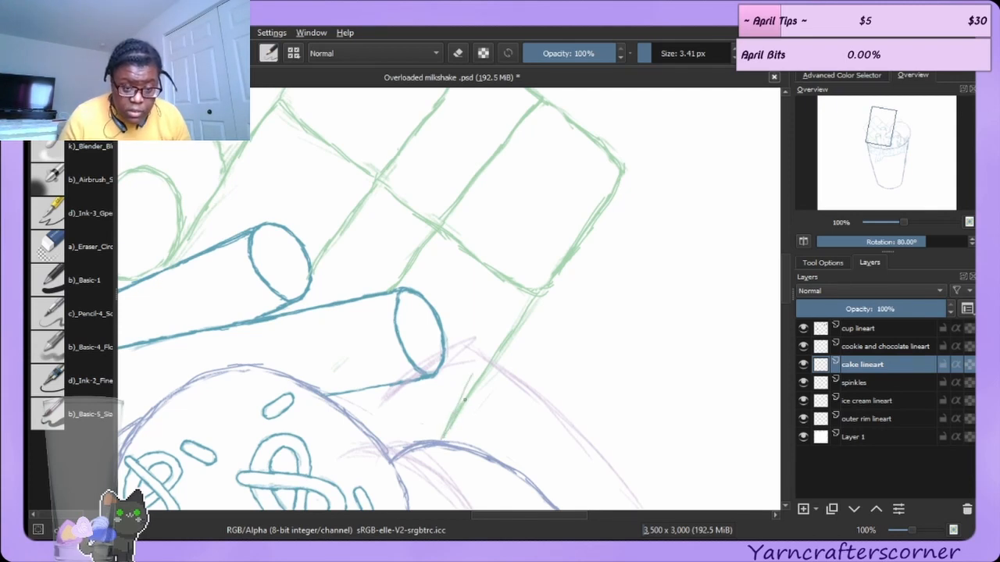
click(59, 250)
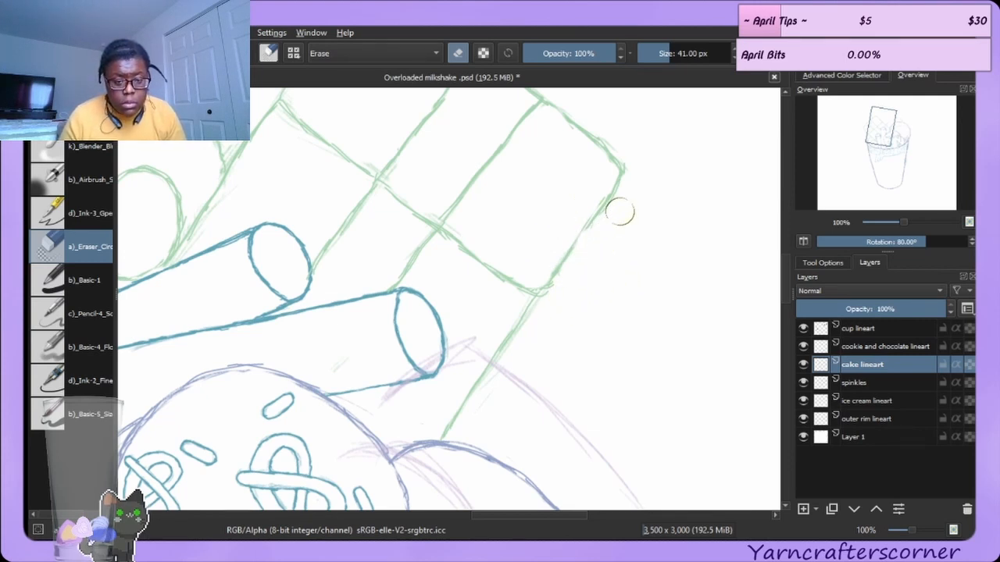
click(58, 117)
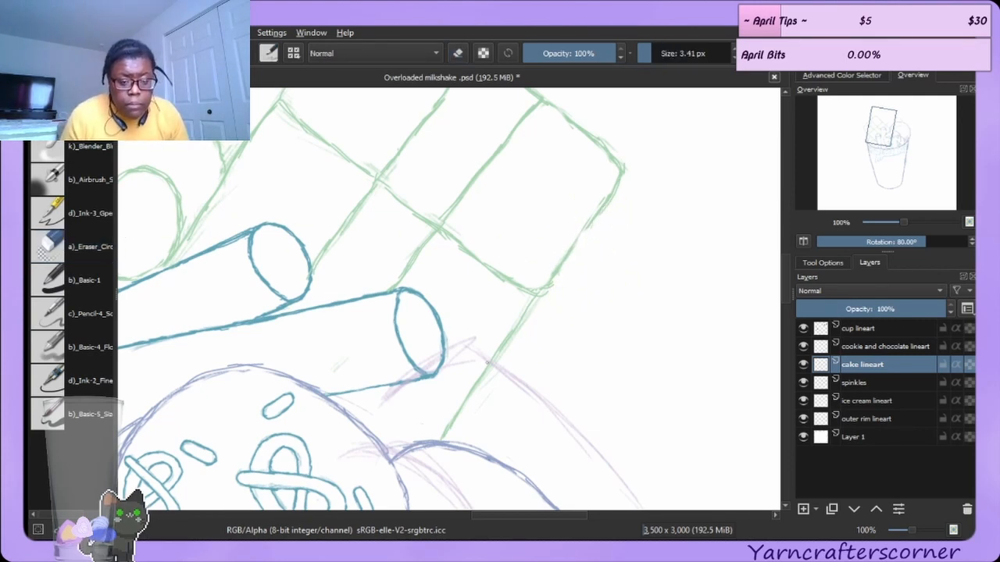
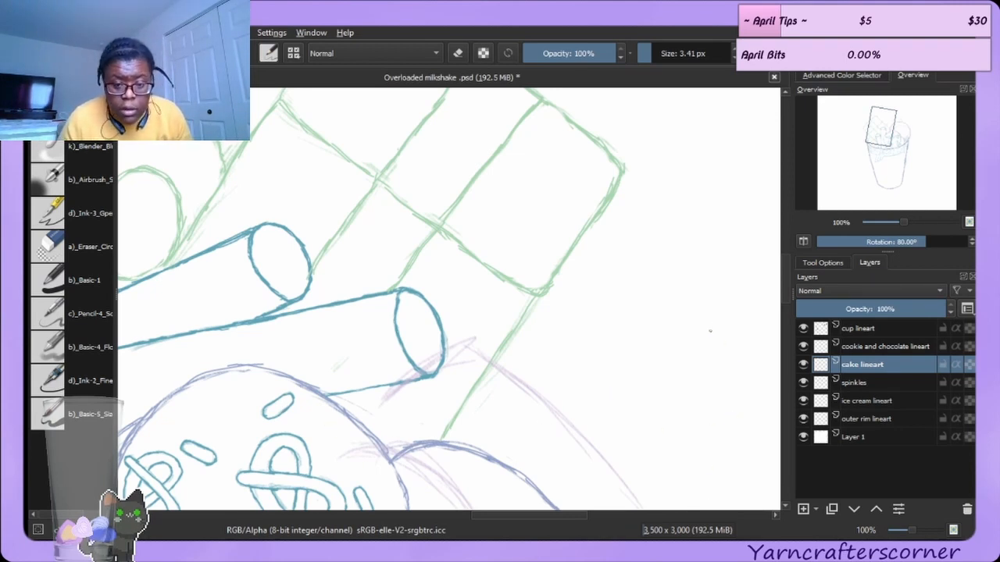
scroll(787, 272, down, 10)
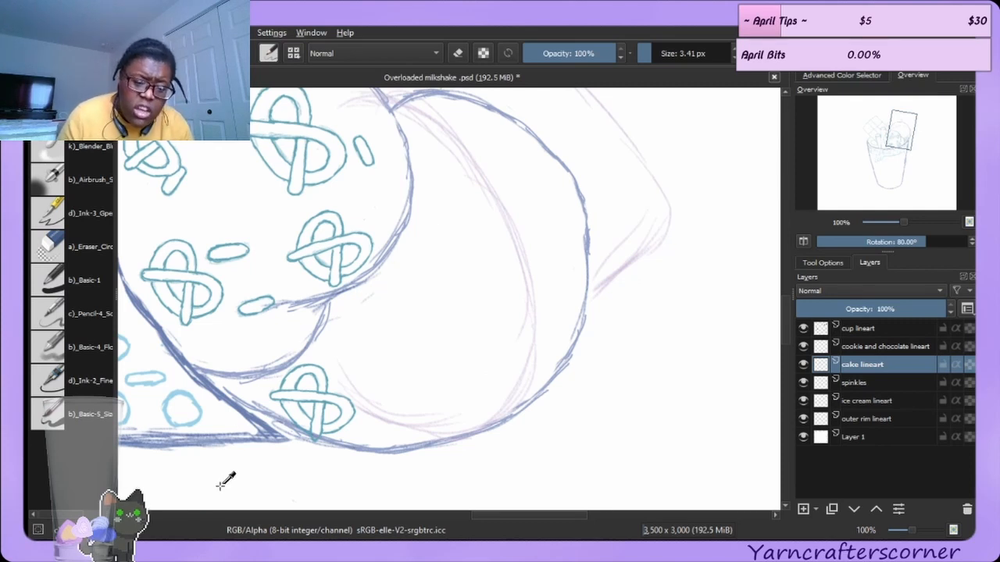
ctrl+click(382, 414)
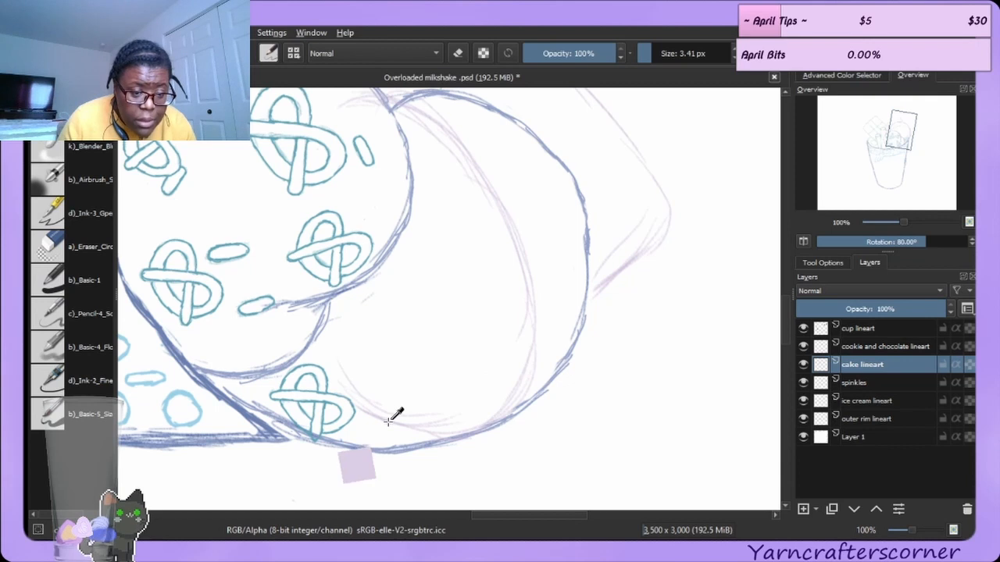
drag(388, 421, 390, 422)
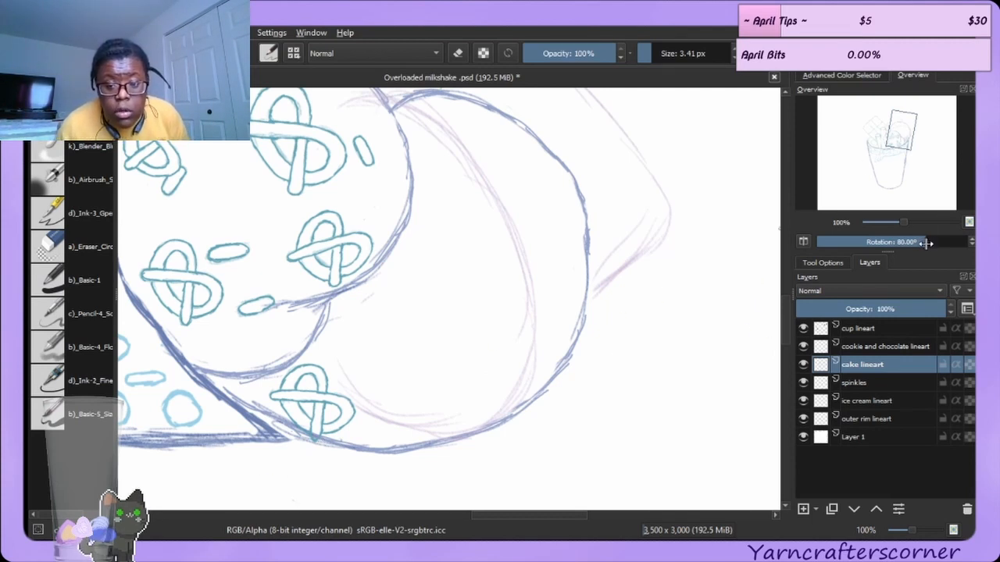
Reset the canvas rotation to 0°.
drag(927, 240, 881, 240)
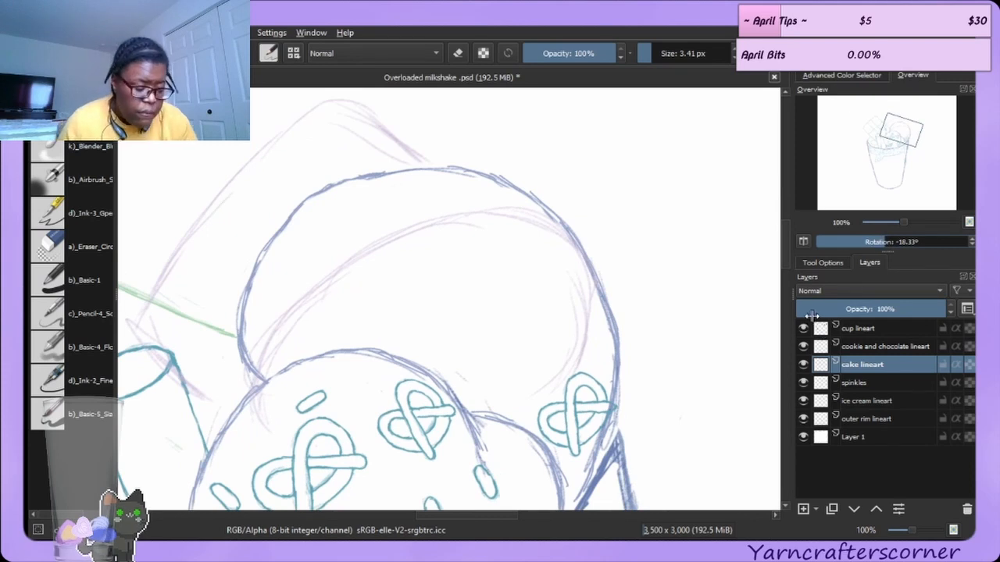
click(823, 262)
click(905, 242)
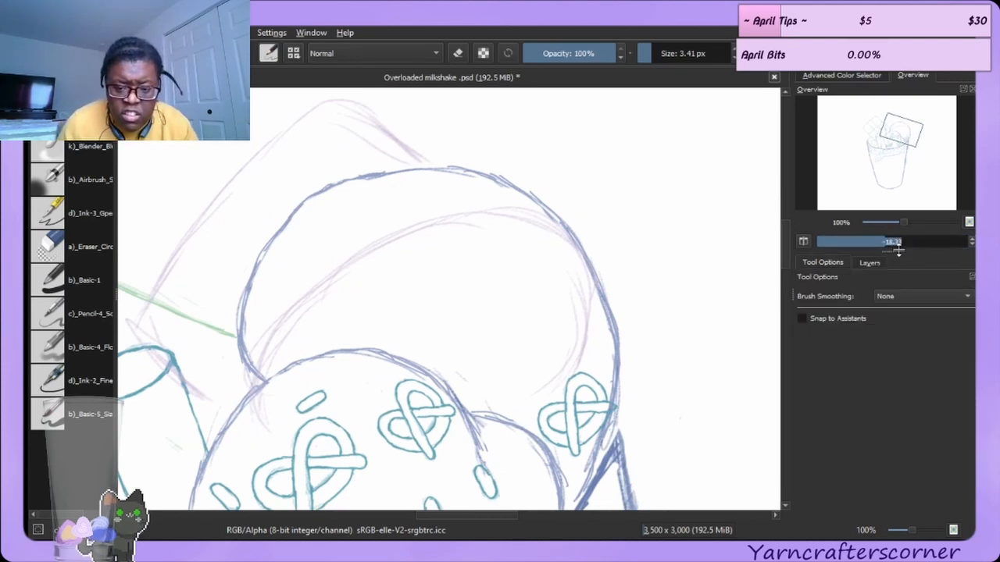
text(000)
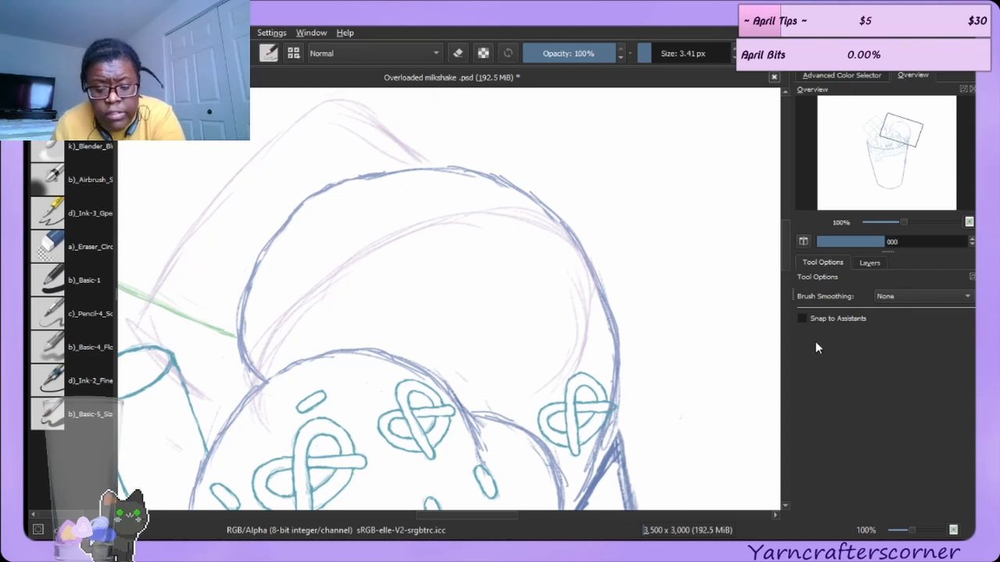
key(Return)
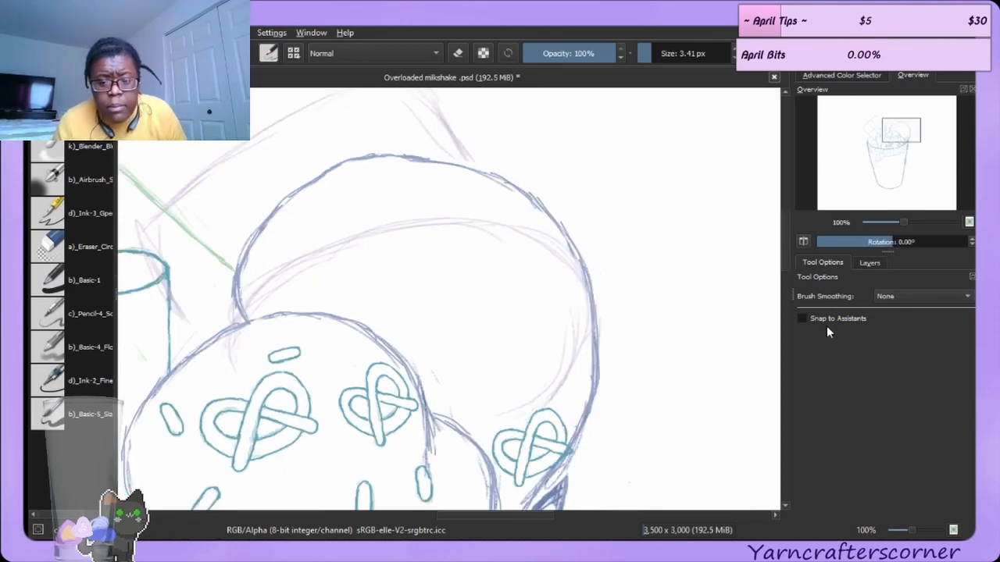
Switch to the cookie and chocolate lineart layer and pick a pale pink ink colour.
click(869, 263)
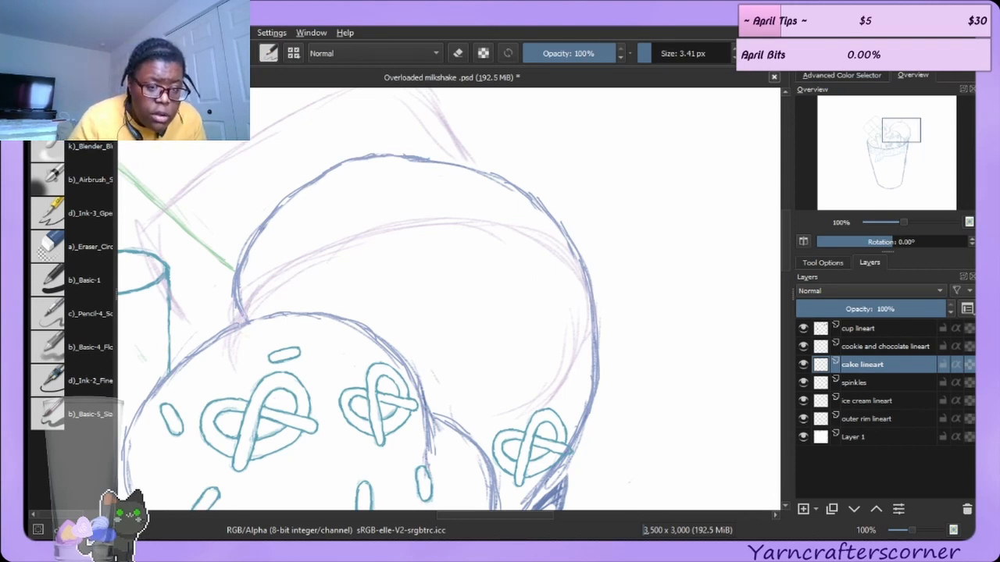
click(902, 346)
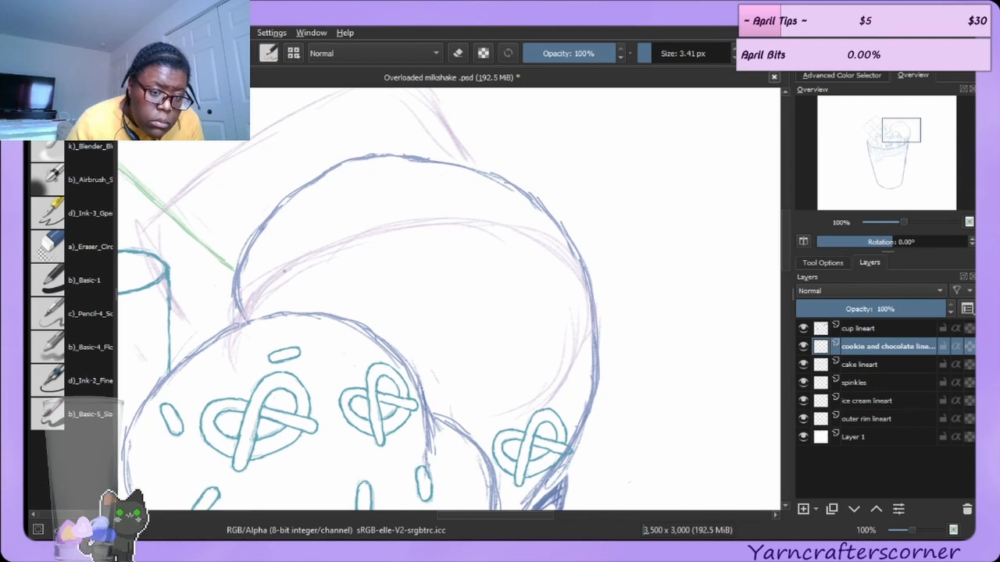
mouse_move(340, 244)
mouse_down()
mouse_move(501, 225)
mouse_move(576, 301)
mouse_up()
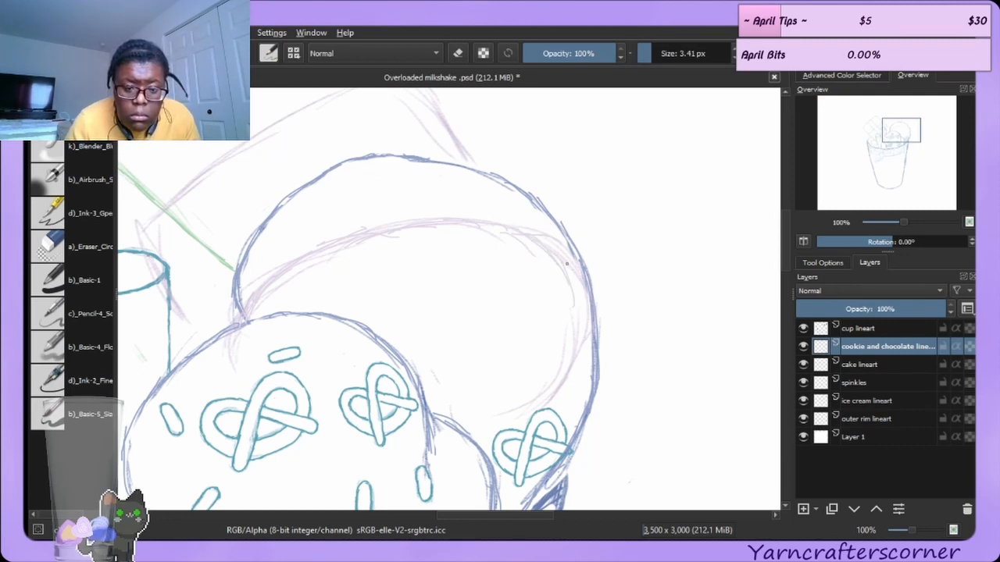
click(841, 75)
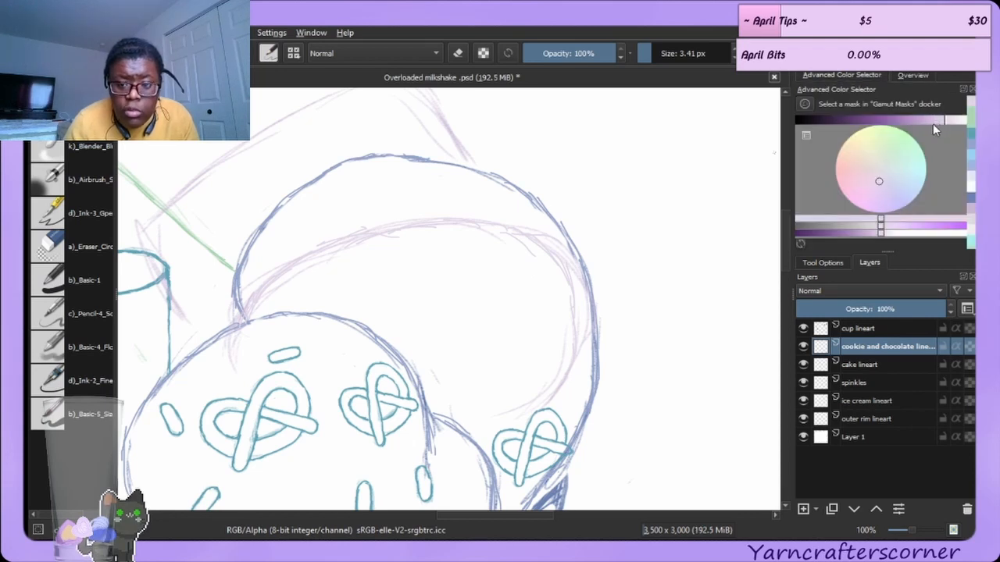
drag(944, 119, 924, 118)
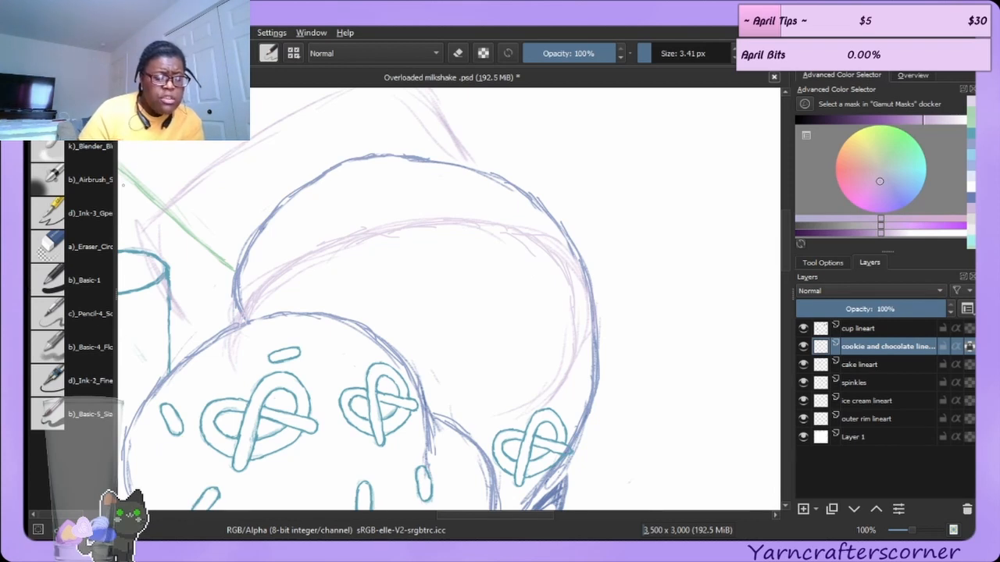
Erase stray sketch marks beside the taller straw's top on the cookie layer.
click(68, 402)
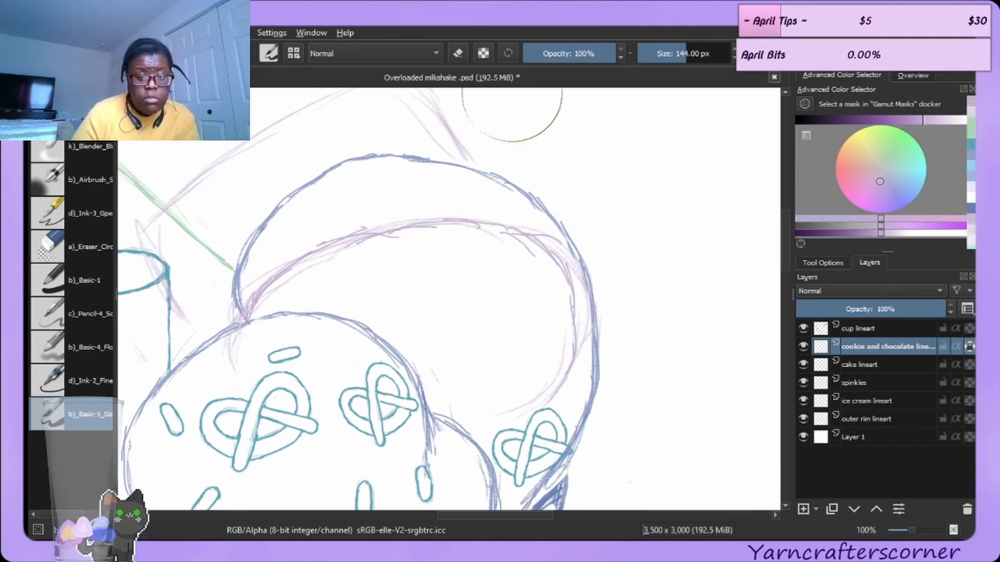
mouse_move(483, 517)
mouse_down()
mouse_move(410, 516)
mouse_move(449, 514)
mouse_up()
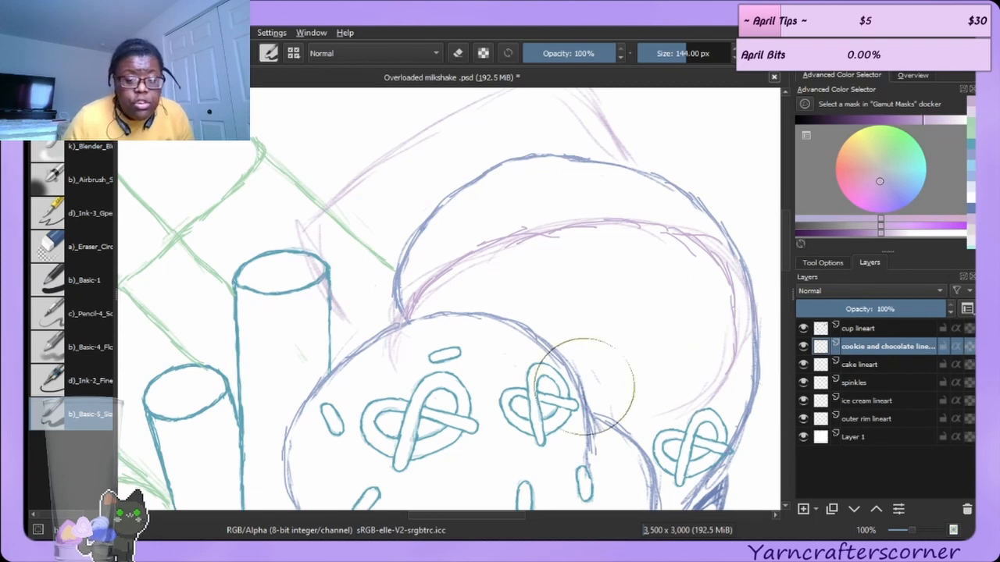
click(75, 240)
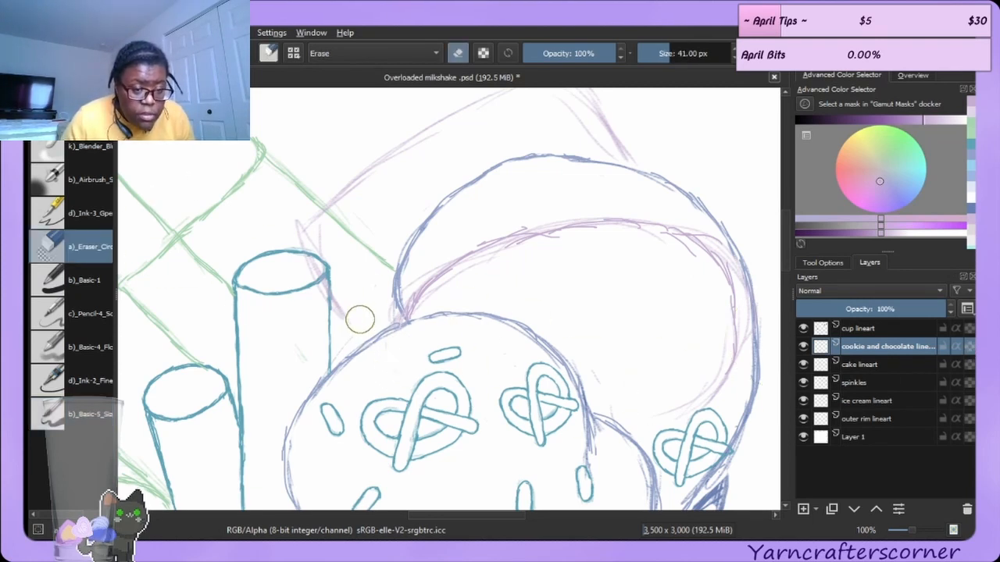
drag(333, 221, 336, 255)
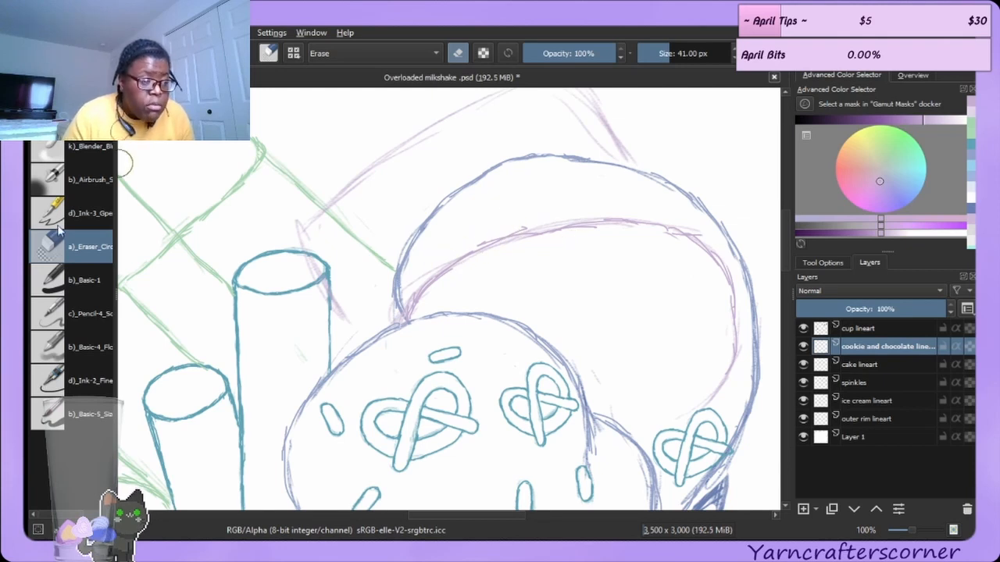
Ink the cookie's right edge in pink inside the ice cream scoop.
key(e)
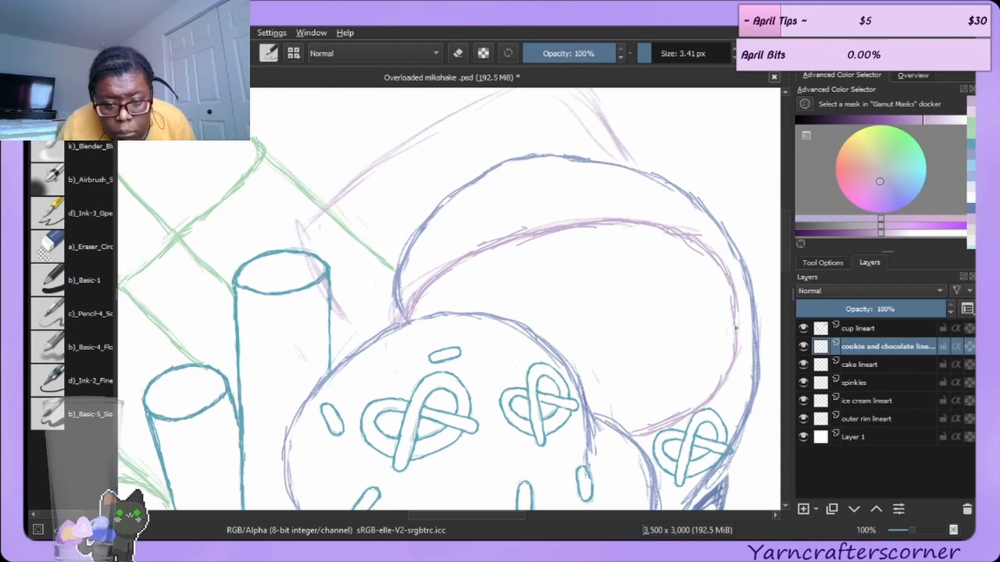
drag(736, 299, 717, 387)
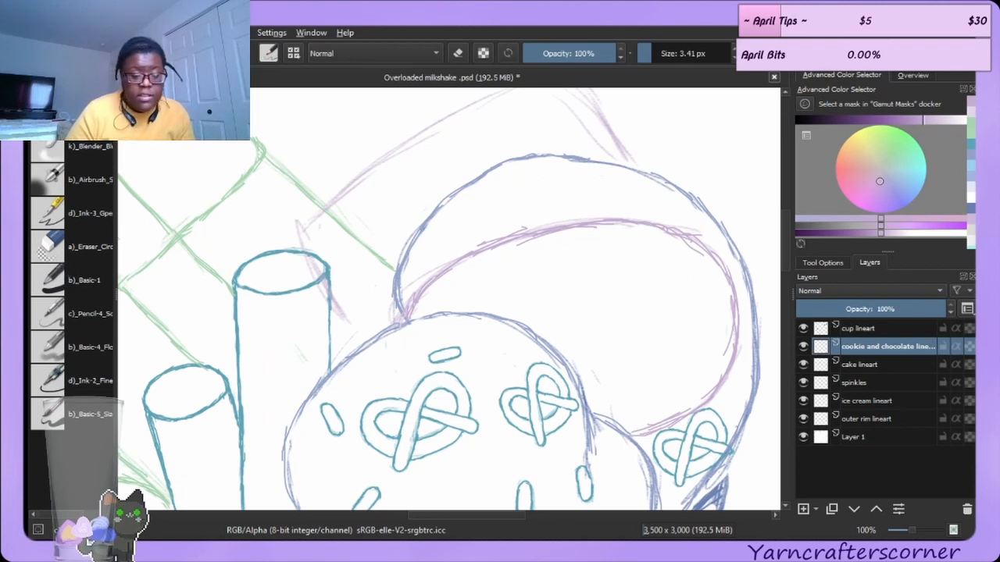
Erase the upper part of the cookie's right edge and redraw it with the ink brush.
click(72, 247)
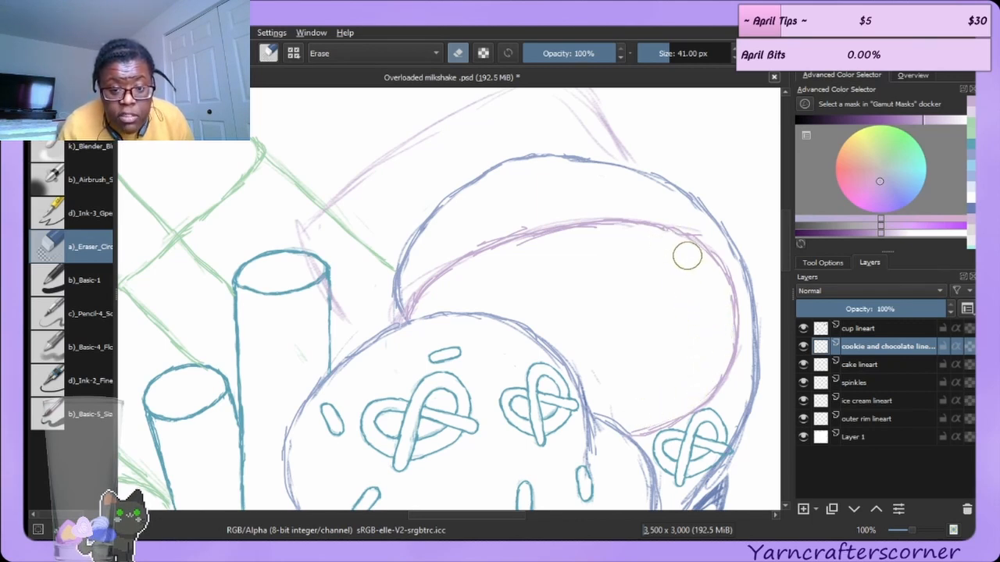
drag(708, 227, 746, 282)
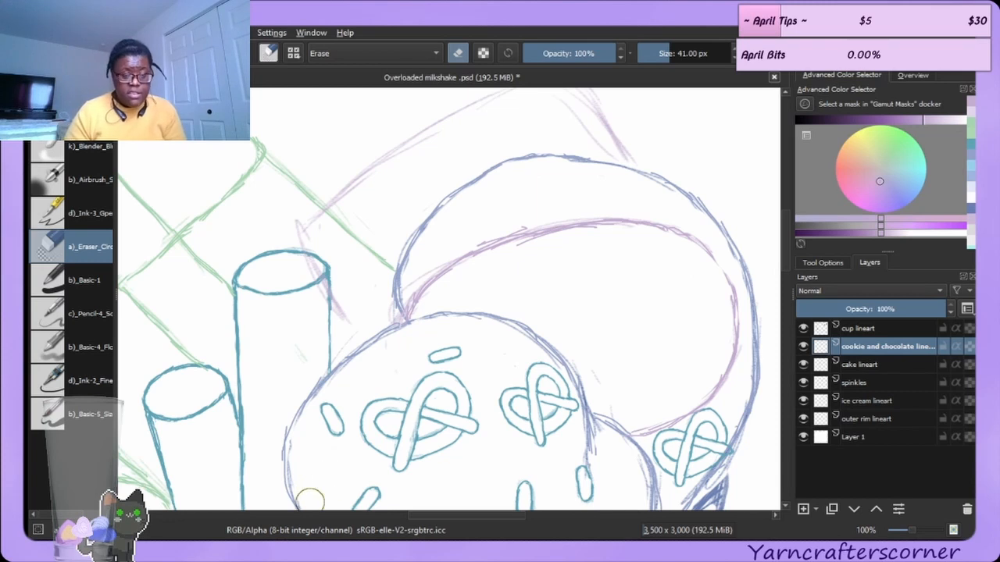
key(e)
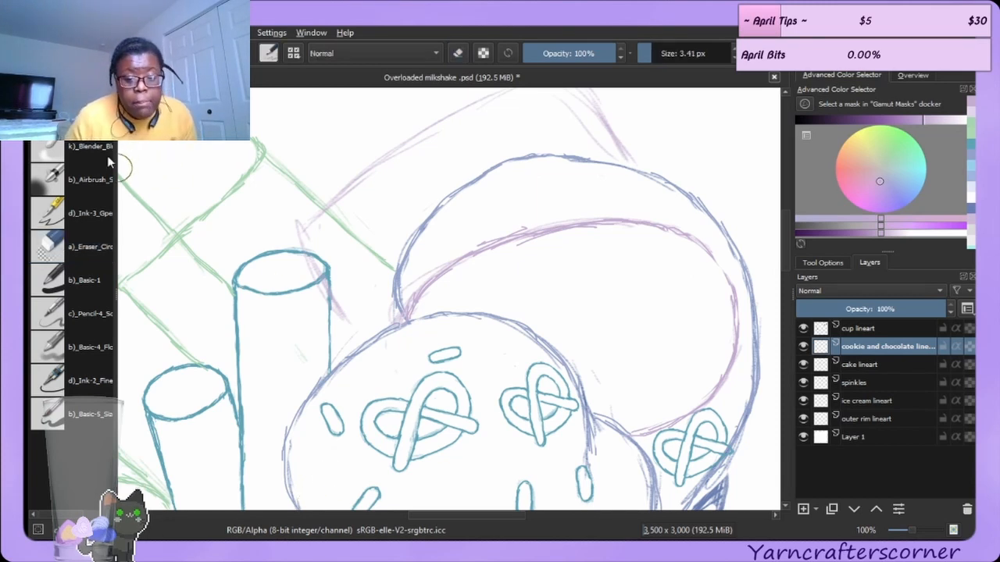
drag(714, 264, 728, 292)
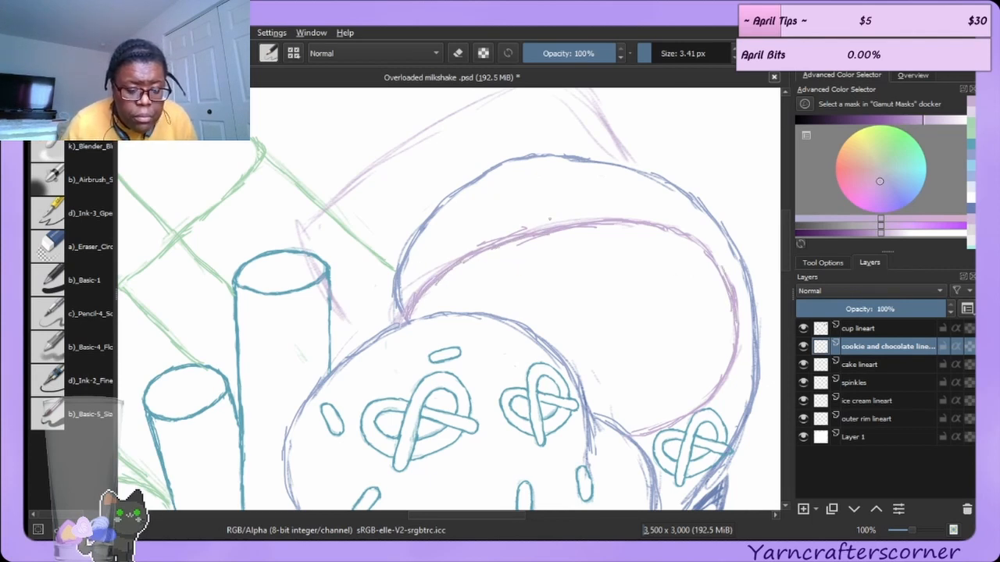
Erase stray doubled strokes along the cookie's upper left curve and top edge.
click(54, 243)
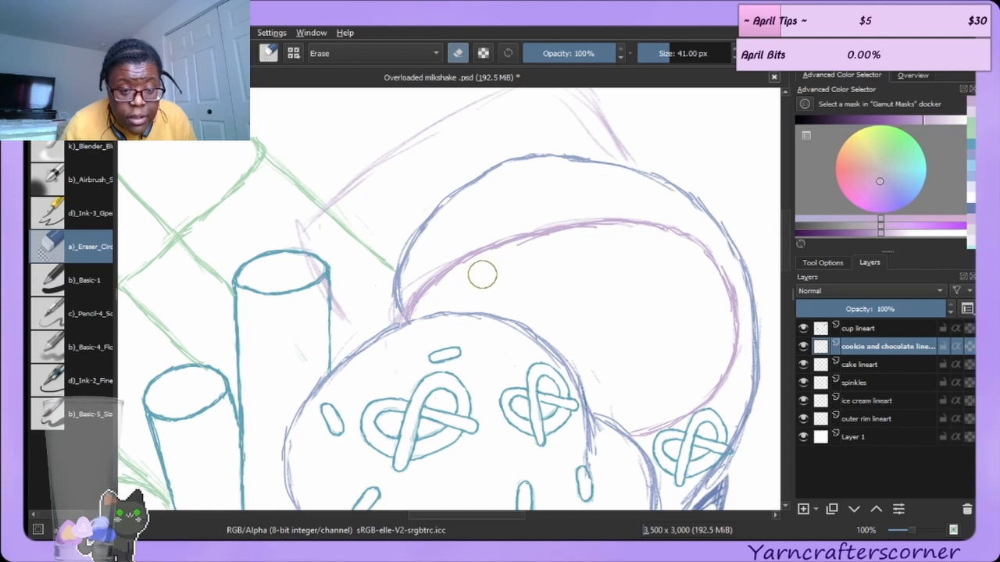
mouse_move(497, 266)
mouse_down()
mouse_move(518, 249)
mouse_move(588, 238)
mouse_up()
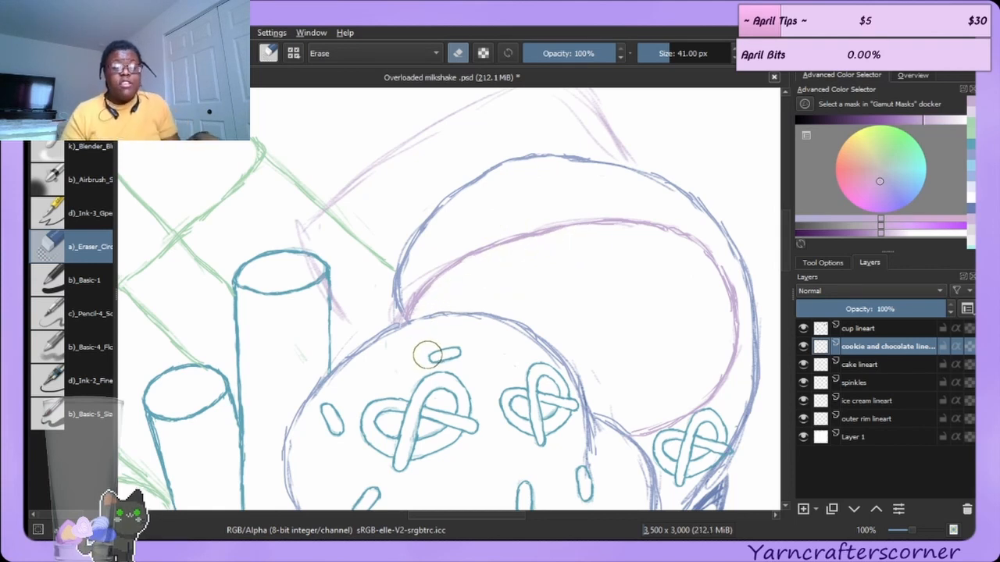
drag(420, 264, 388, 296)
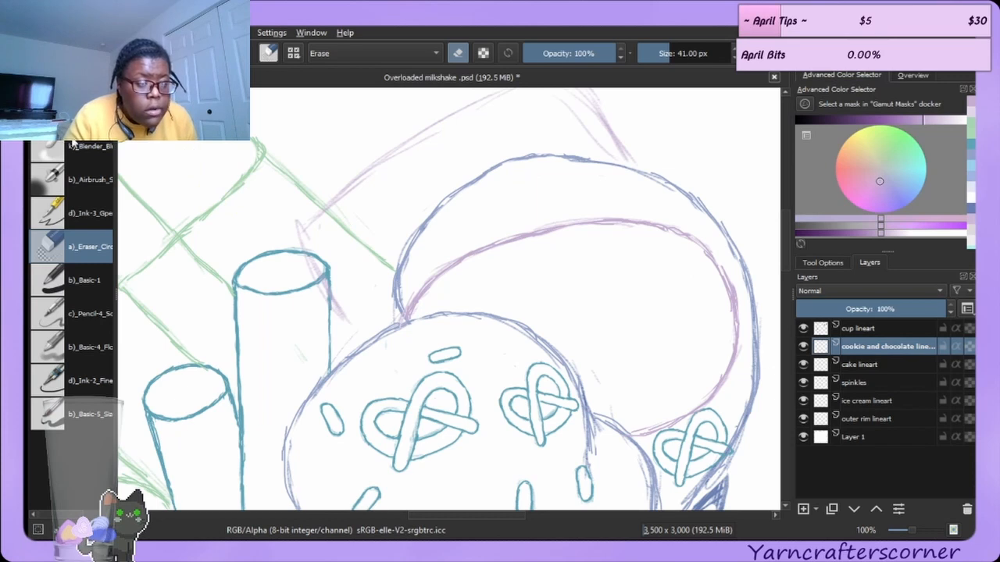
key(slash)
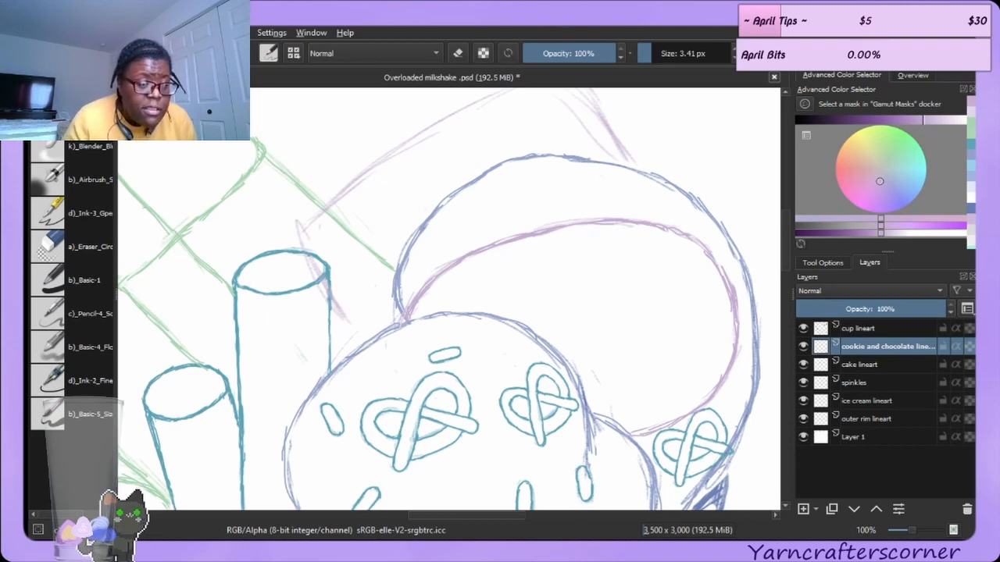
click(99, 251)
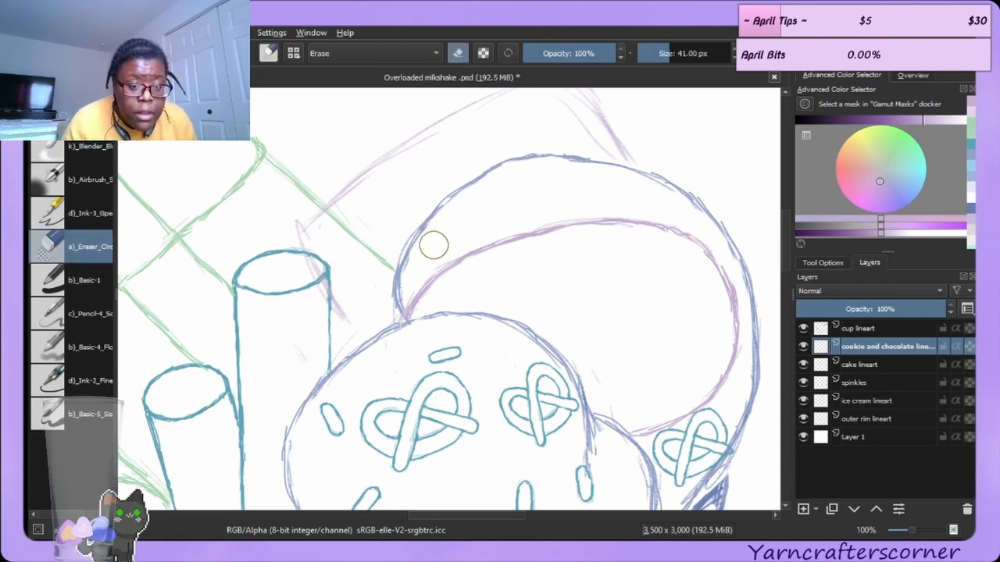
drag(545, 208, 617, 202)
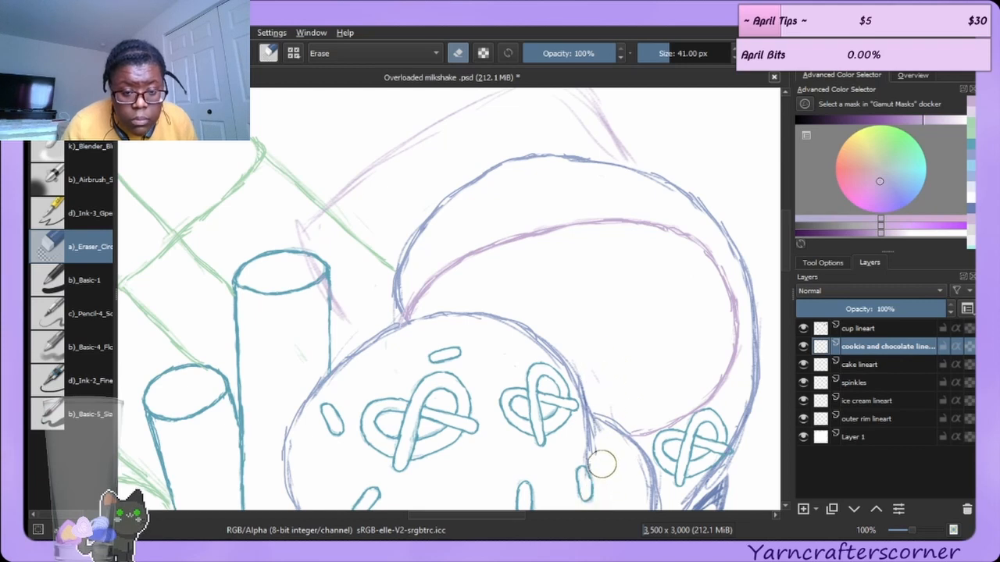
Select the ice cream lineart layer and erase a stray stroke near the pretzel-topped scoop.
click(870, 420)
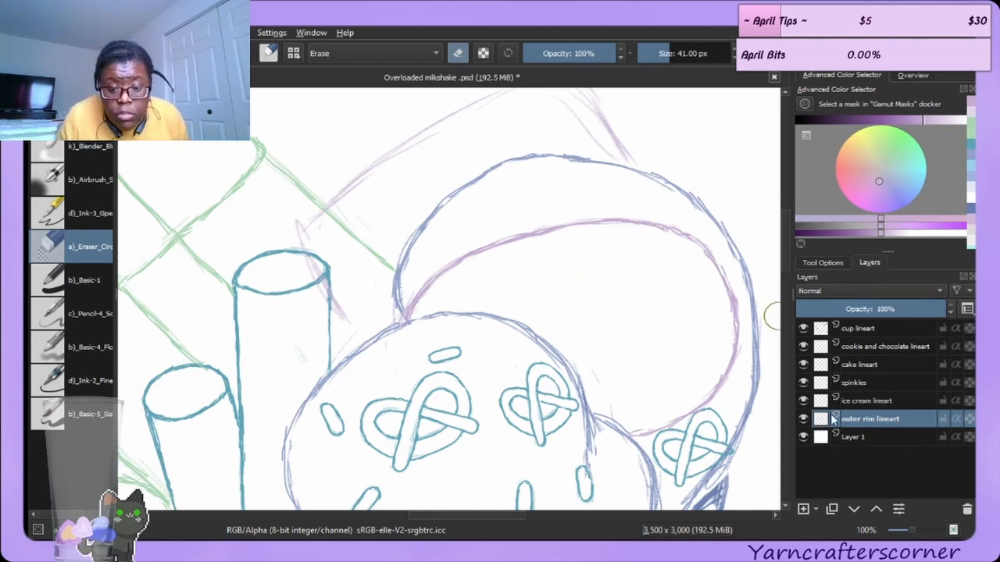
click(803, 400)
click(803, 400)
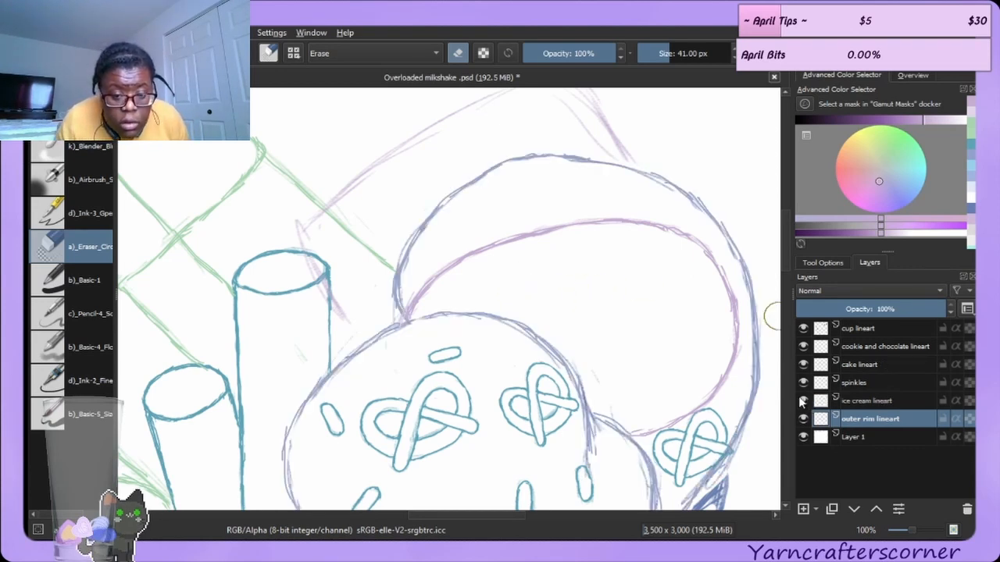
click(859, 401)
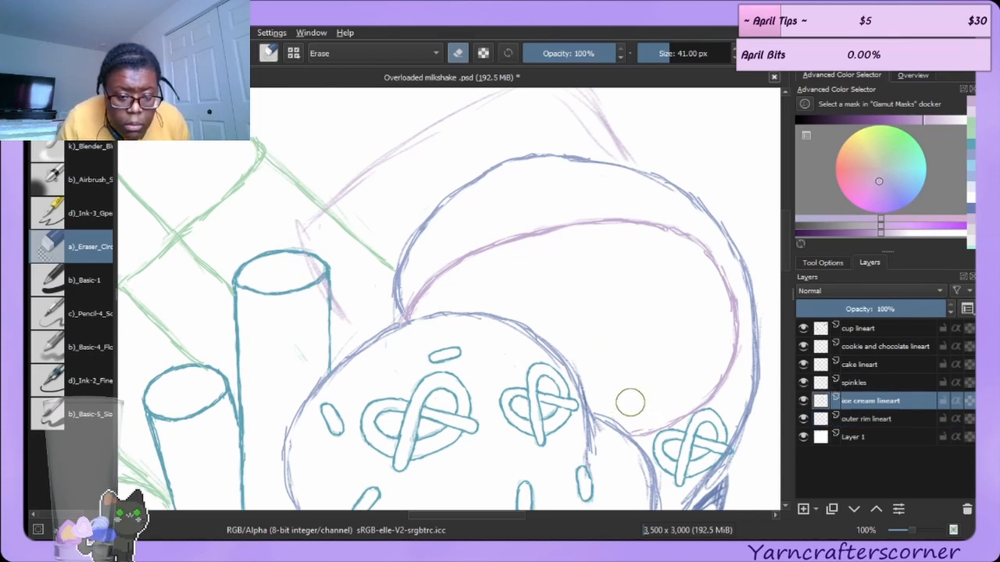
drag(455, 335, 504, 349)
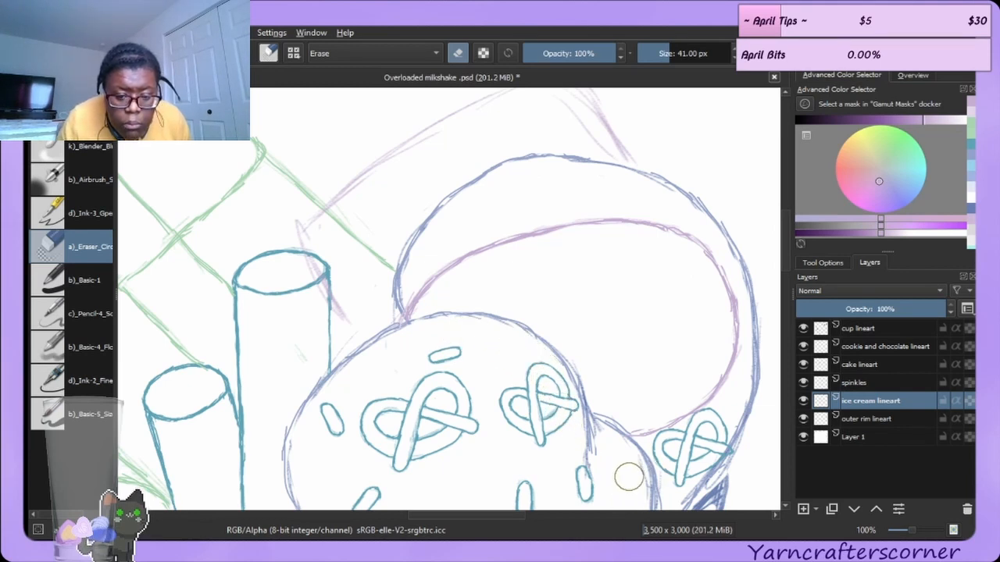
Reselect the cookie and chocolate lineart layer and switch back to the ink brush.
click(863, 346)
key(Page_Up)
click(860, 357)
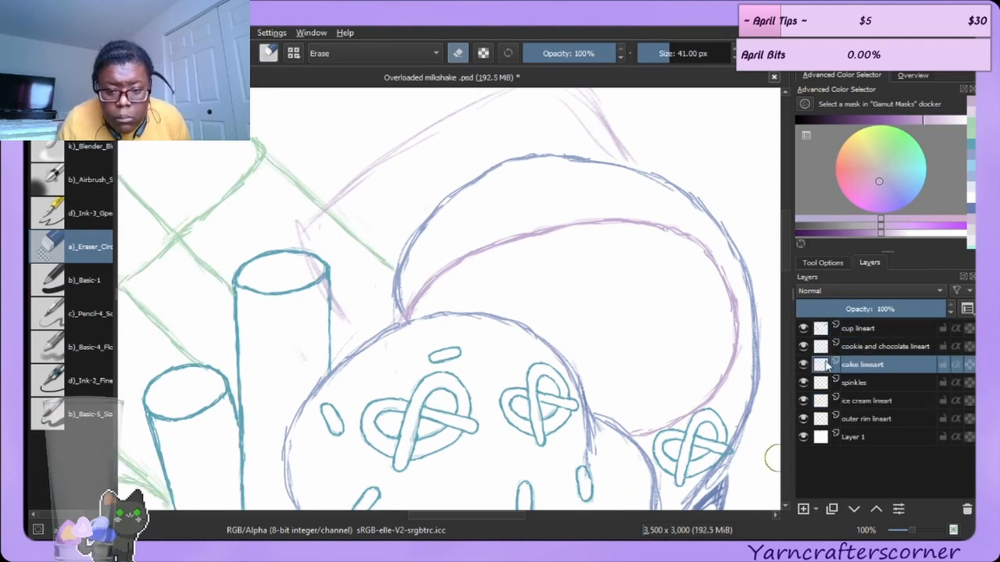
click(868, 351)
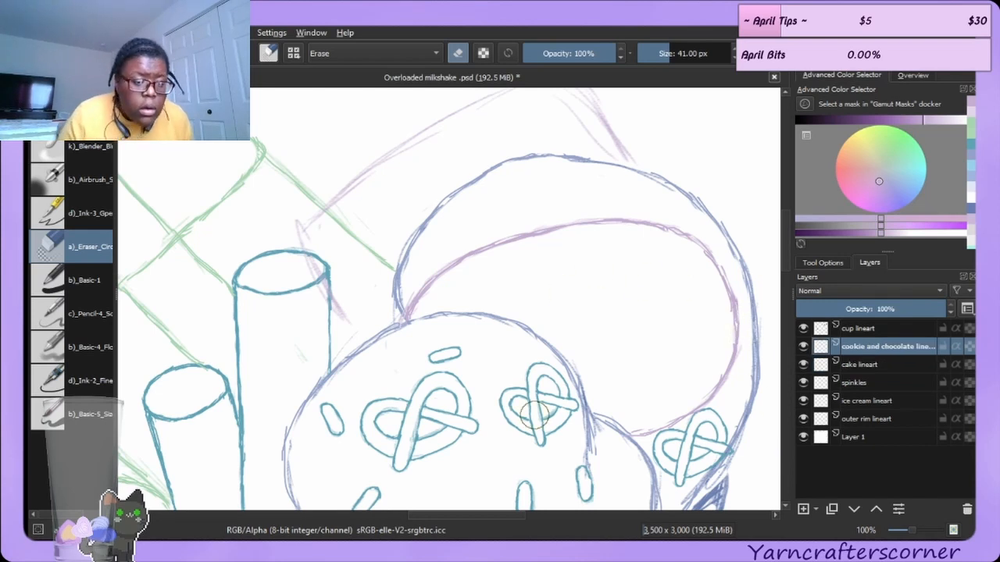
click(72, 112)
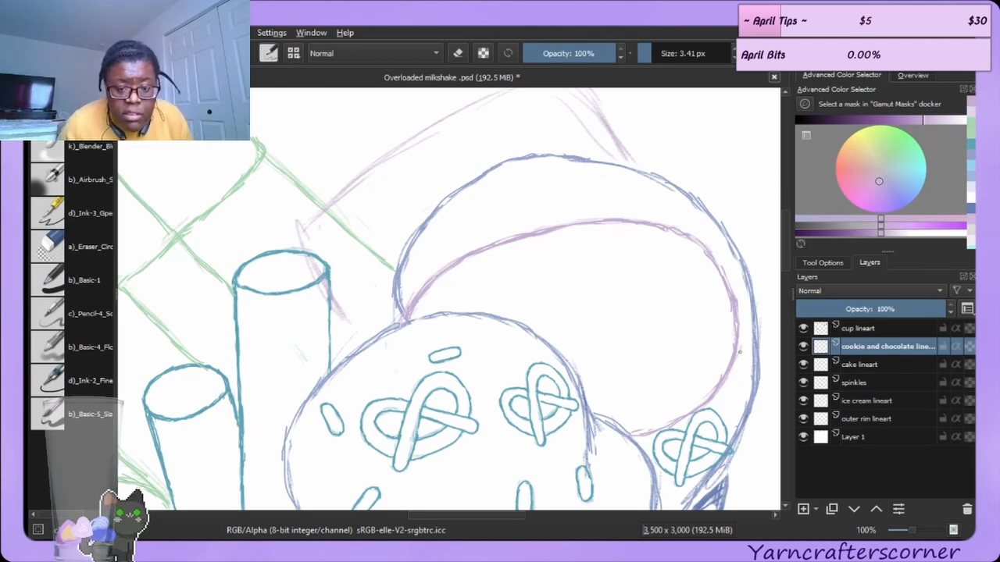
Erase a stray stroke along the cookie's lower right edge.
click(92, 246)
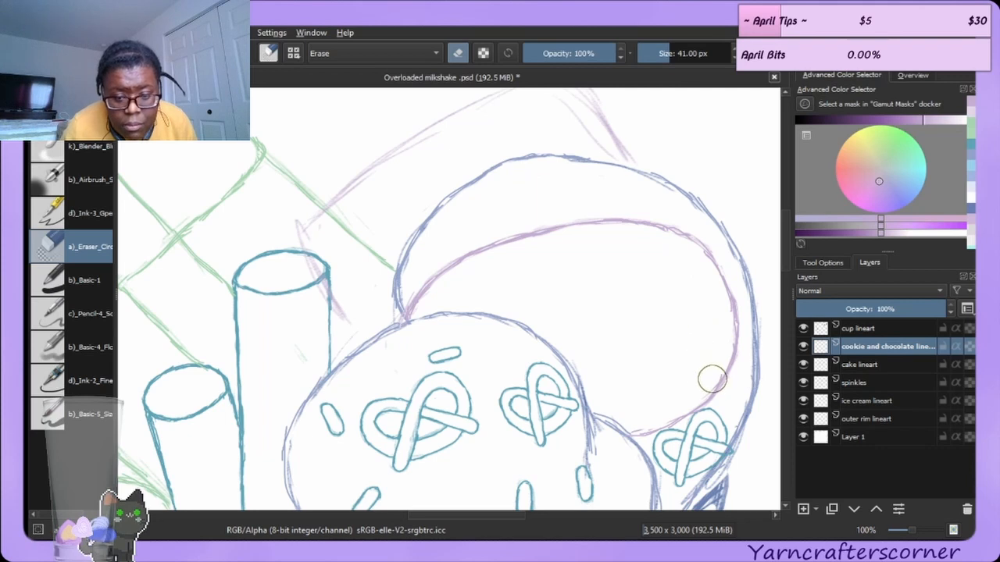
mouse_move(708, 373)
mouse_down()
mouse_move(714, 364)
mouse_move(627, 417)
mouse_move(657, 409)
mouse_up()
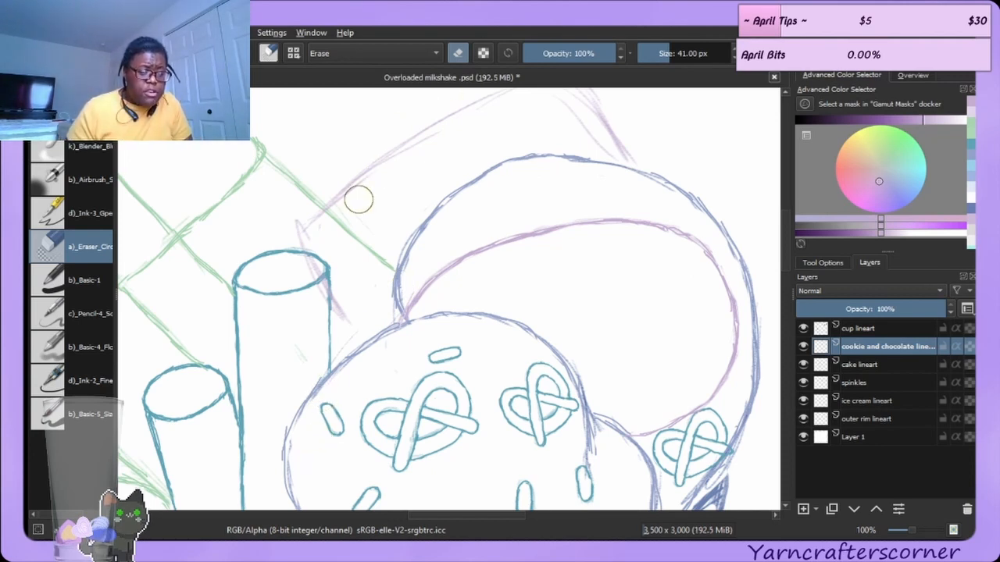
Switch to the ink brush and redraw the cake slice's left edge and long upper edge behind the straw.
click(72, 113)
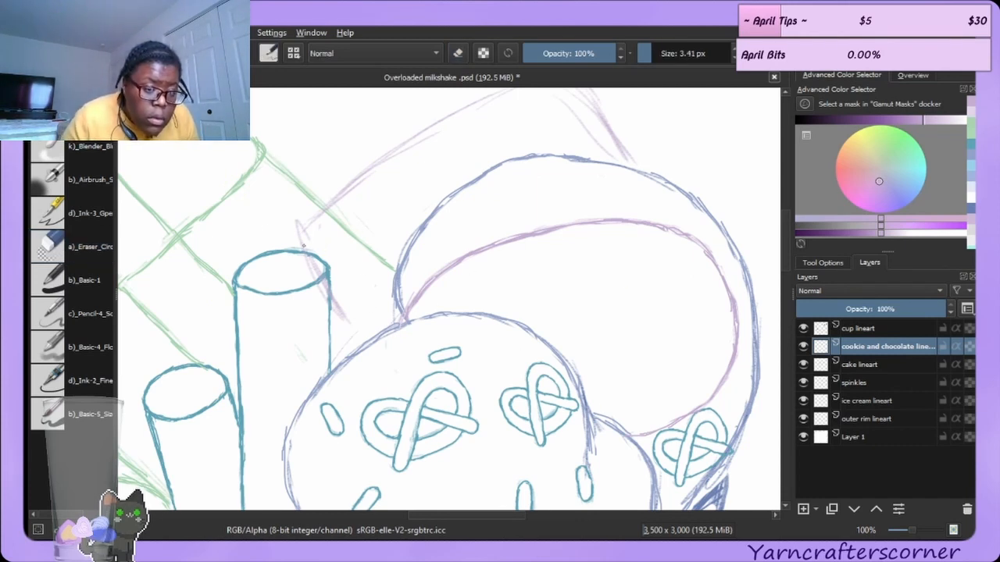
drag(331, 290, 365, 332)
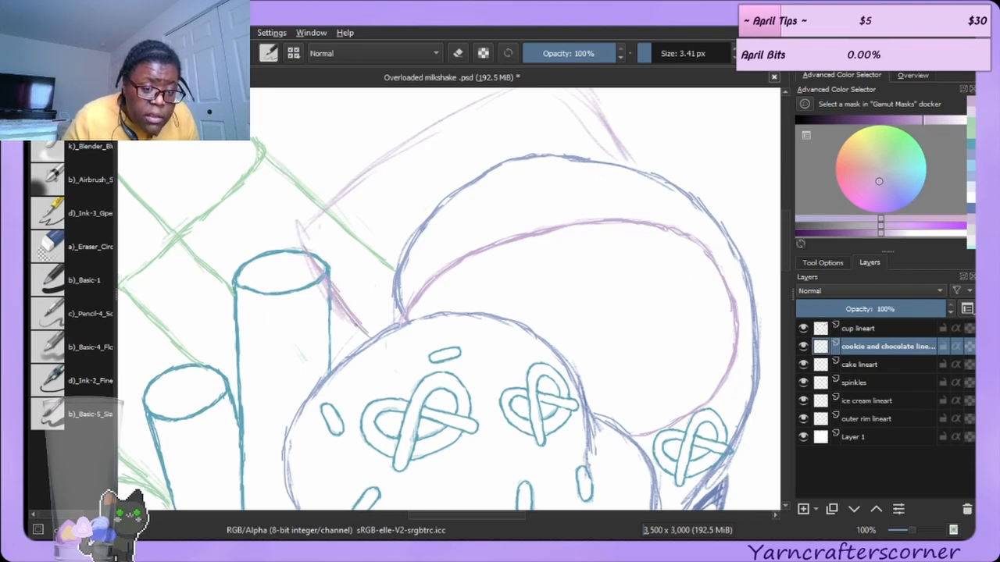
mouse_move(300, 243)
mouse_down()
mouse_move(308, 249)
mouse_move(321, 204)
mouse_move(443, 115)
mouse_up()
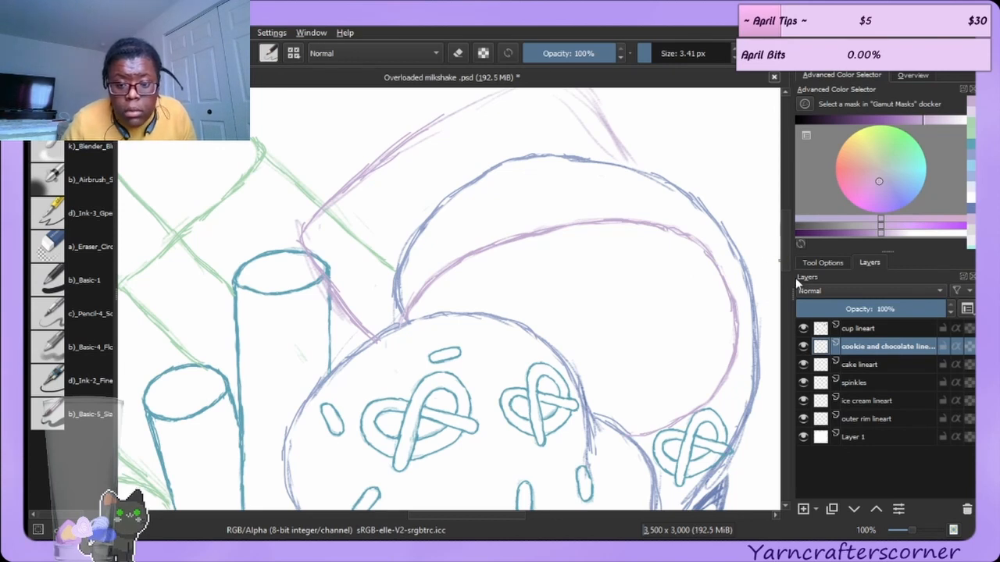
Ink the cake slice's top edge and its rounded back corner.
scroll(743, 246, up, 3)
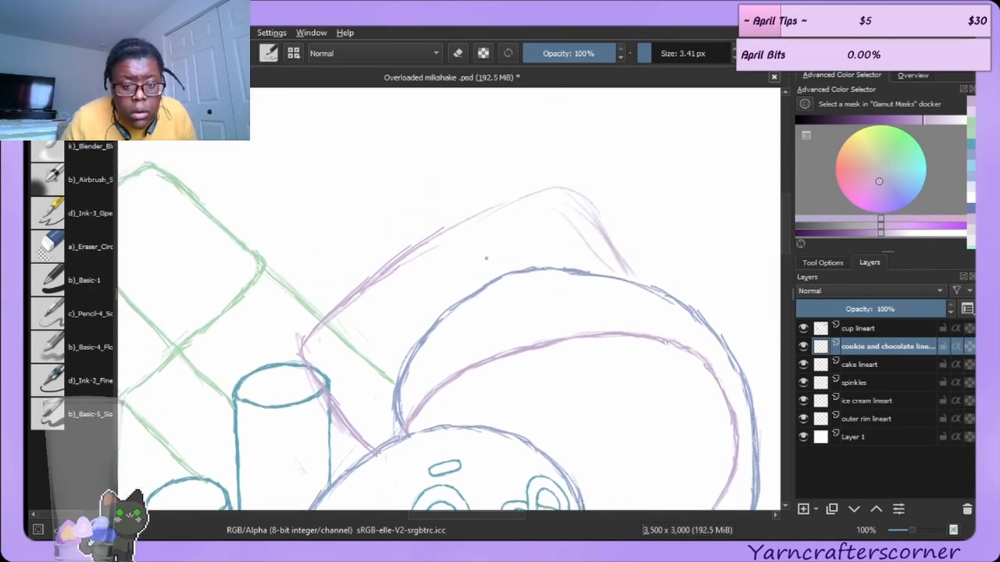
mouse_move(458, 221)
mouse_down()
mouse_move(528, 191)
mouse_move(492, 204)
mouse_move(557, 191)
mouse_move(517, 194)
mouse_move(581, 190)
mouse_move(560, 186)
mouse_move(586, 211)
mouse_move(545, 189)
mouse_move(608, 234)
mouse_up()
drag(578, 201, 621, 268)
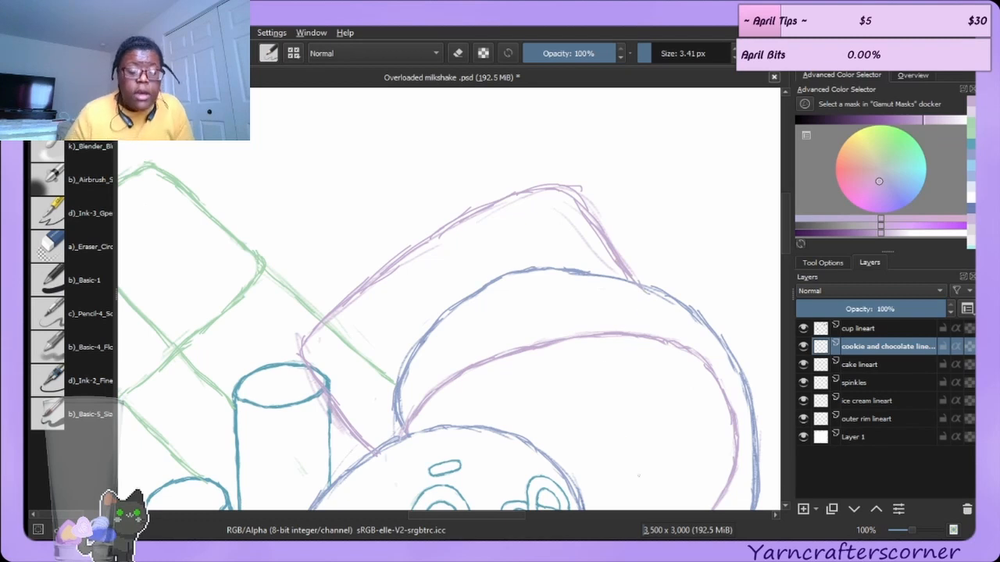
Erase the rough top-right corner of the cake slice and redraw it together with its right edge.
click(76, 241)
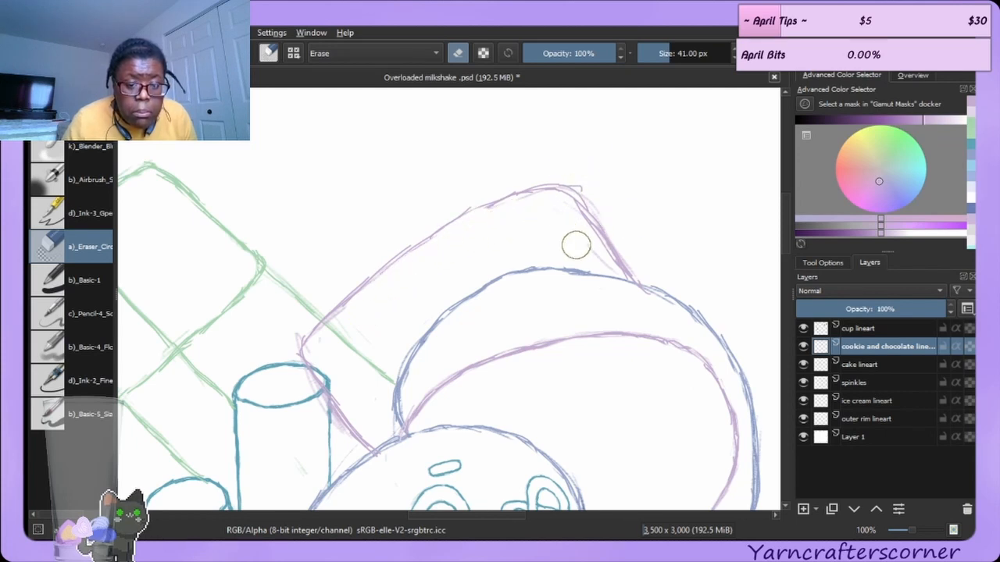
mouse_move(564, 228)
mouse_down()
mouse_move(592, 257)
mouse_move(579, 168)
mouse_move(604, 190)
mouse_move(581, 173)
mouse_move(589, 184)
mouse_move(549, 170)
mouse_move(605, 190)
mouse_up()
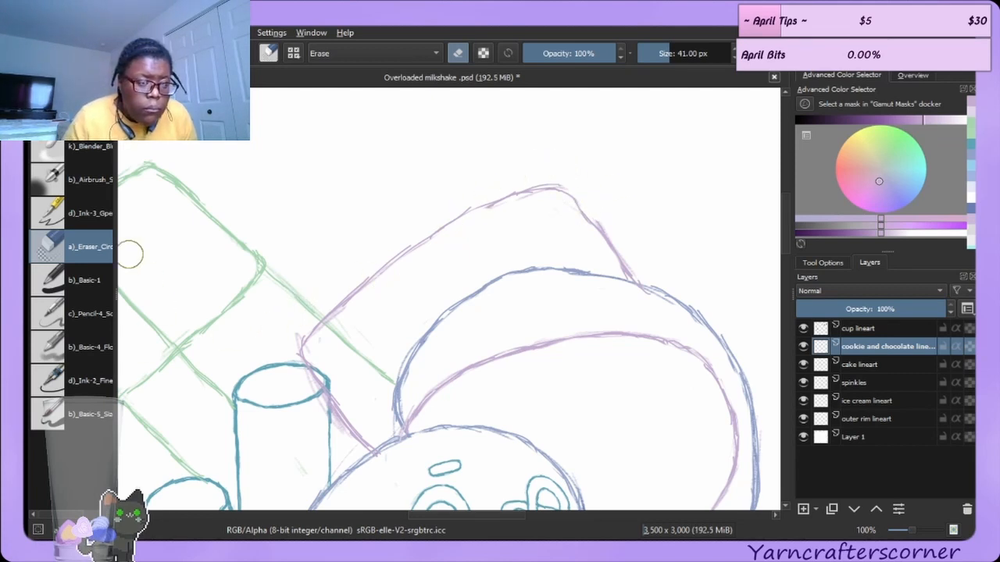
click(70, 113)
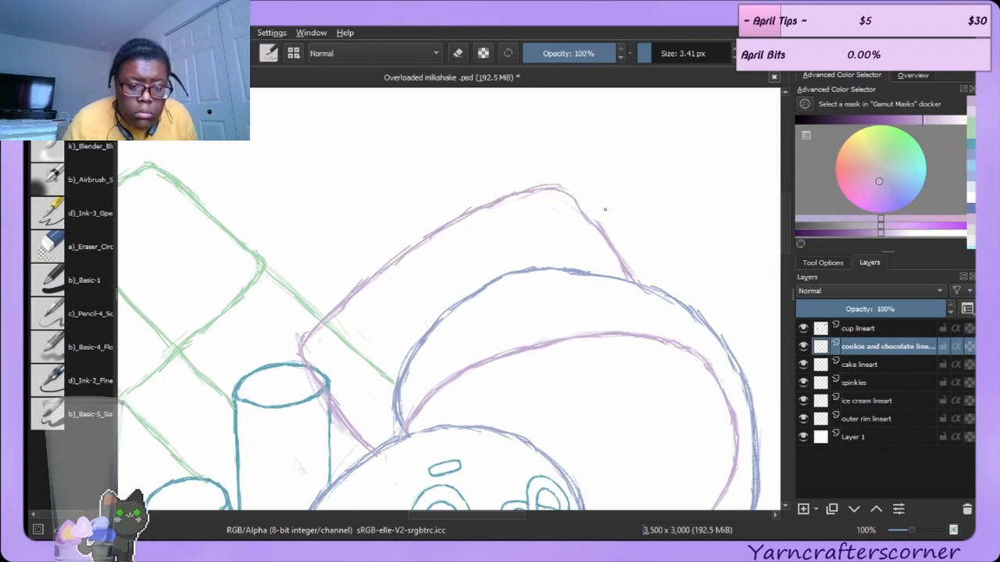
drag(567, 192, 613, 234)
drag(577, 198, 640, 283)
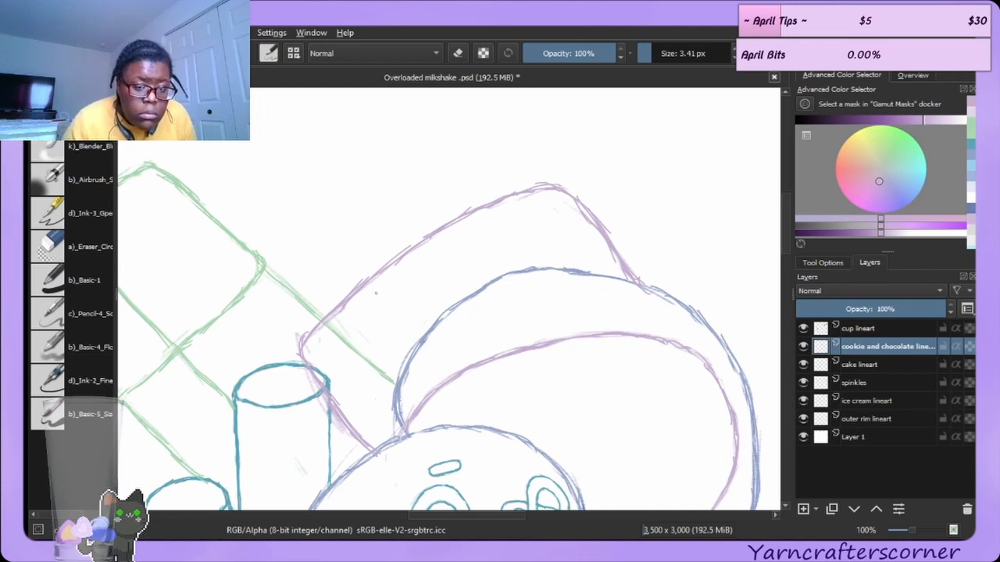
Draw short dividing lines across the cake slice's side to mark its layers.
drag(370, 286, 403, 331)
drag(371, 287, 410, 341)
drag(438, 234, 477, 284)
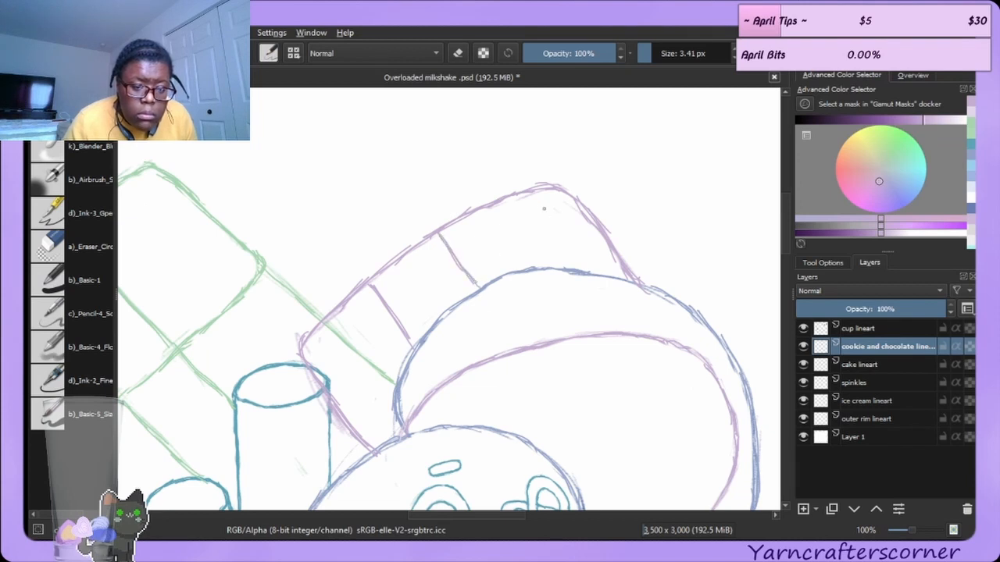
drag(514, 199, 562, 269)
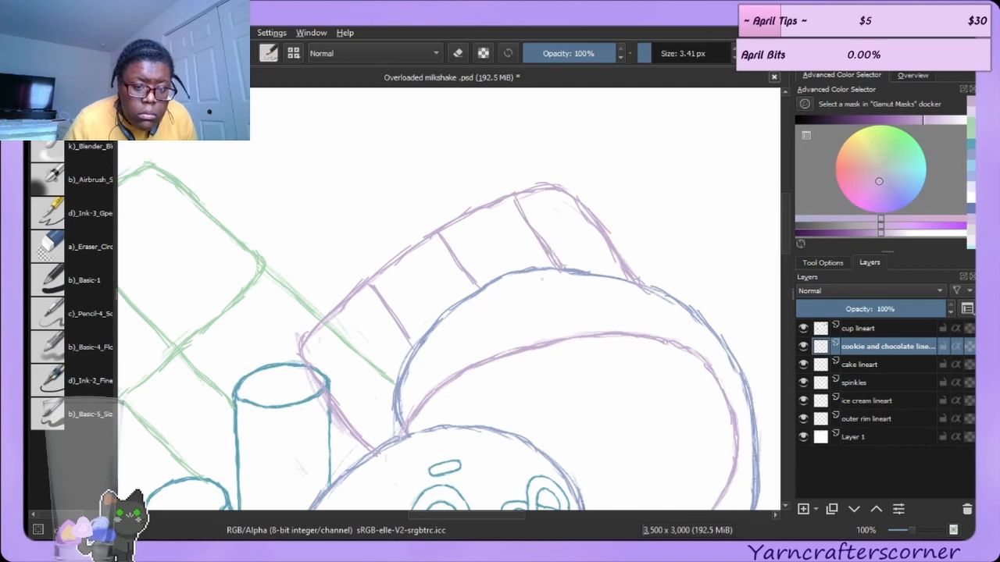
click(83, 222)
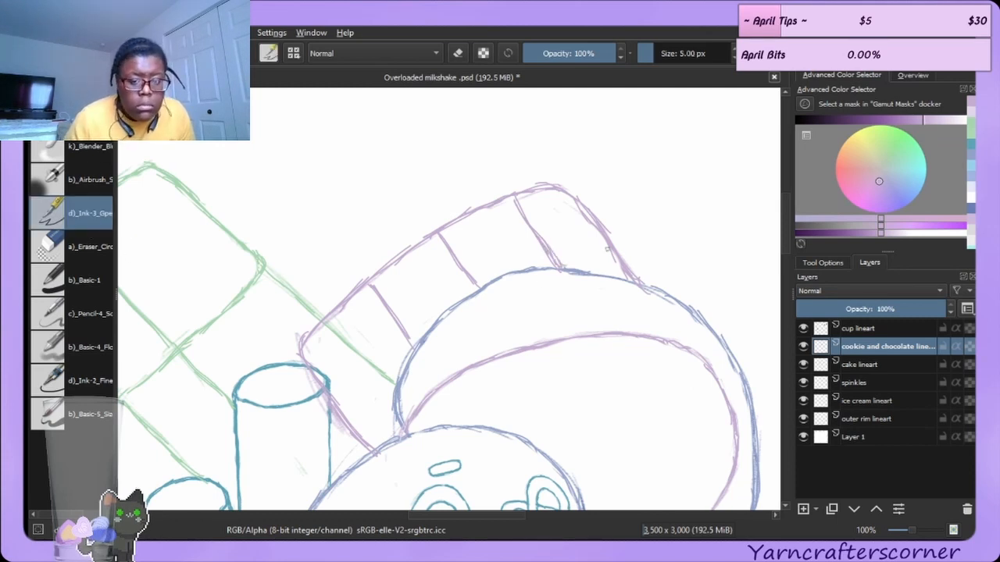
click(77, 241)
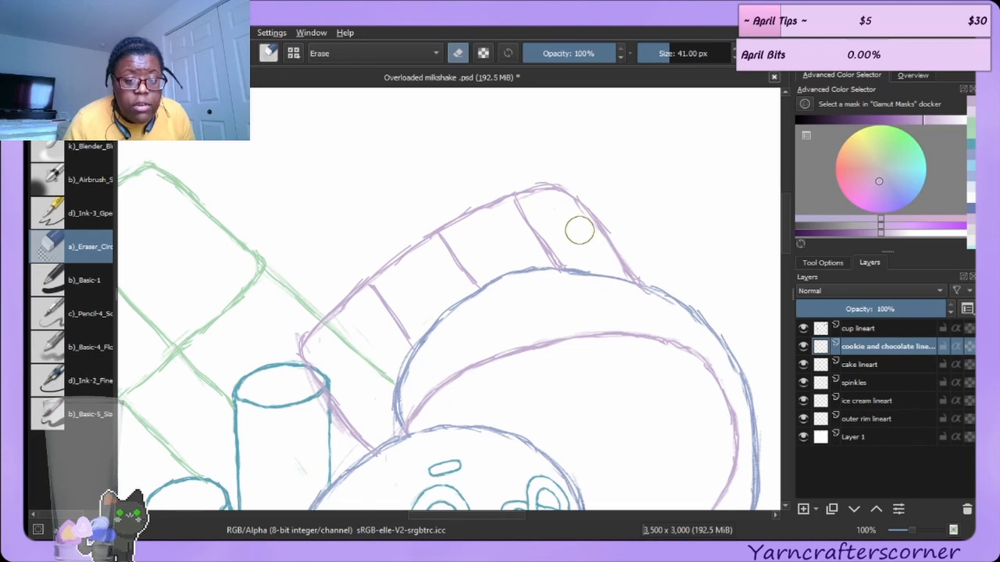
drag(536, 205, 538, 206)
key(ctrl+z)
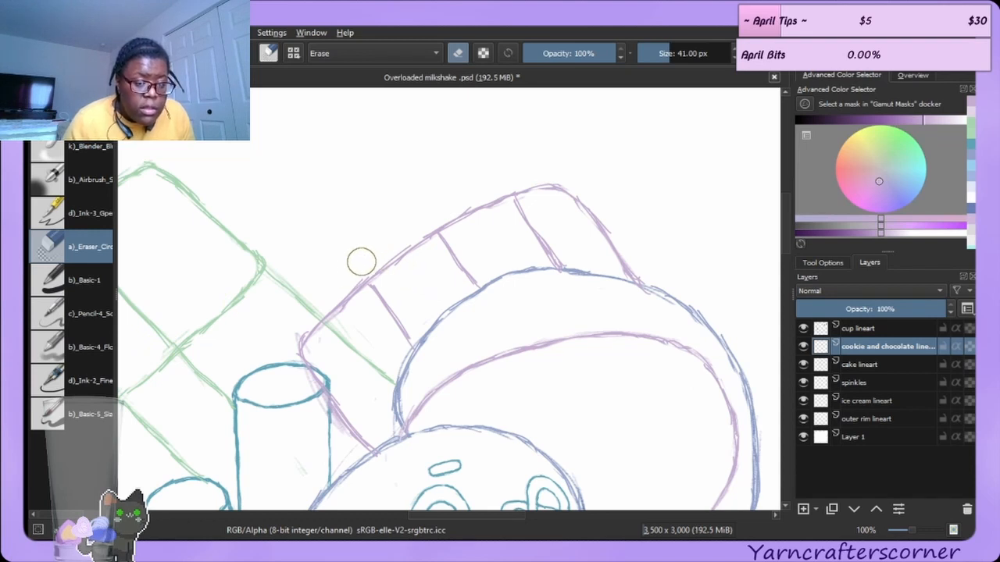
mouse_move(299, 311)
mouse_down()
mouse_move(341, 353)
mouse_move(333, 335)
mouse_move(327, 346)
mouse_move(355, 314)
mouse_move(335, 334)
mouse_up()
key(ctrl+z)
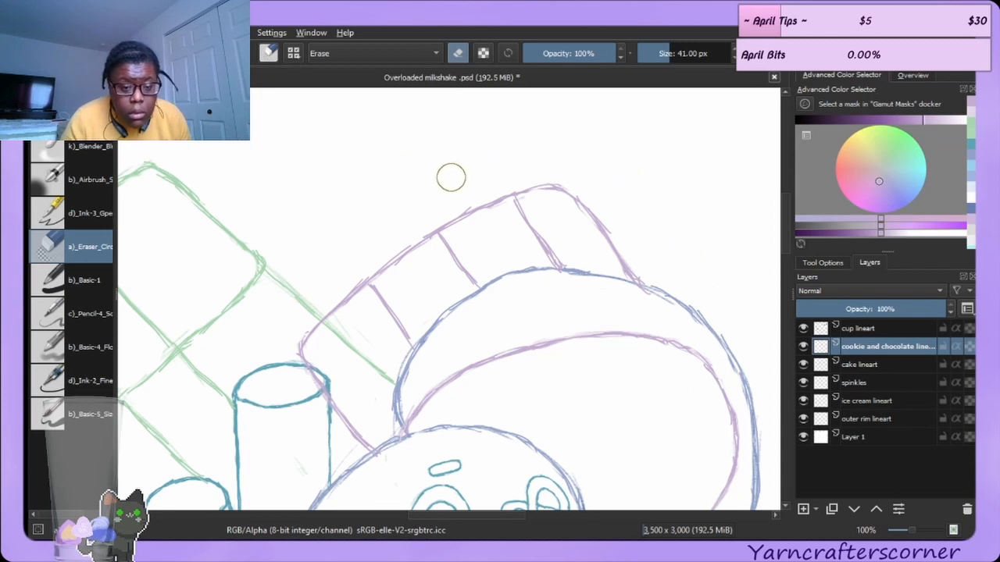
drag(466, 196, 448, 204)
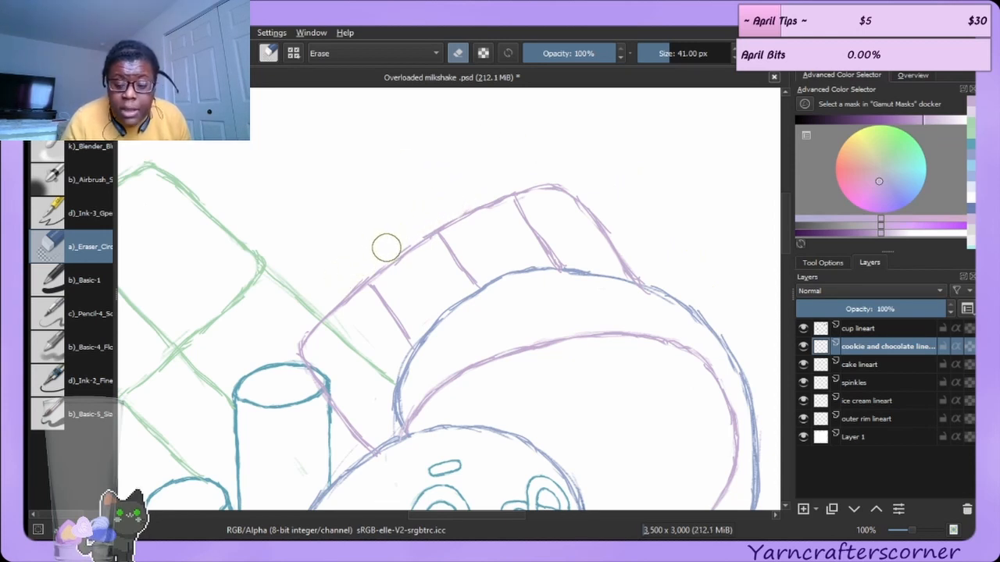
key(ctrl+z)
Rework the cake slice's upper left edge, erasing the doubled strokes and redrawing it as one clean line.
key(/)
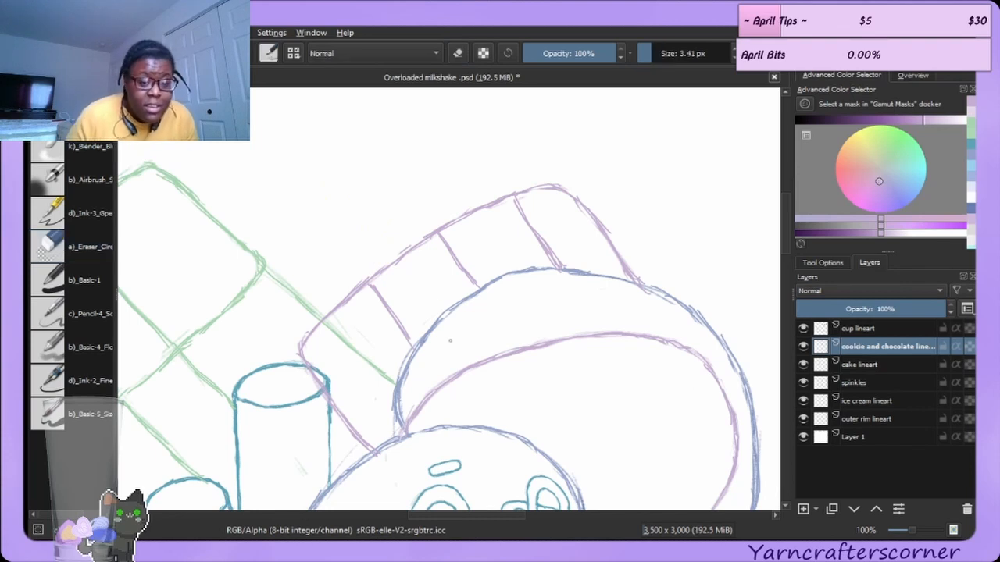
drag(349, 295, 447, 229)
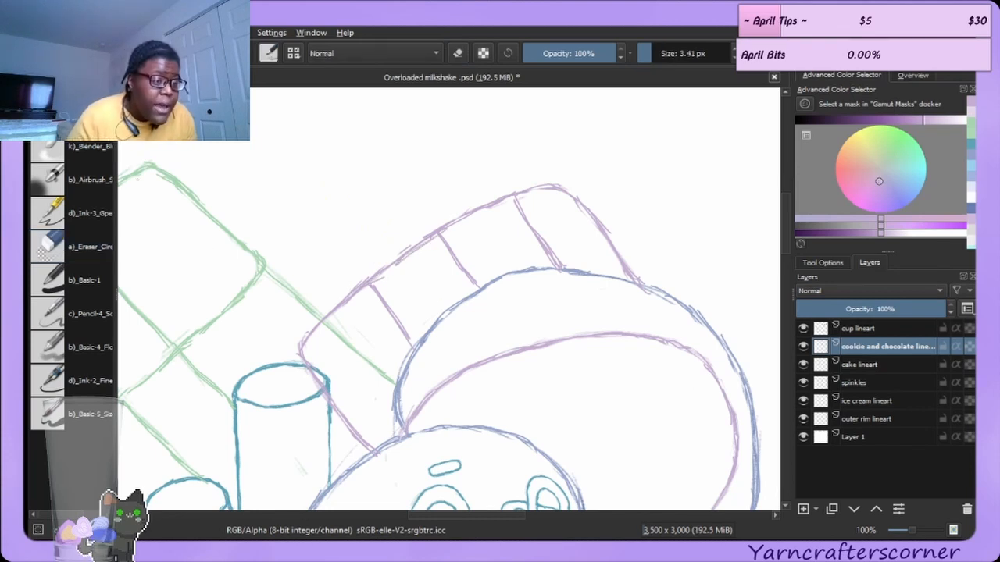
key(/)
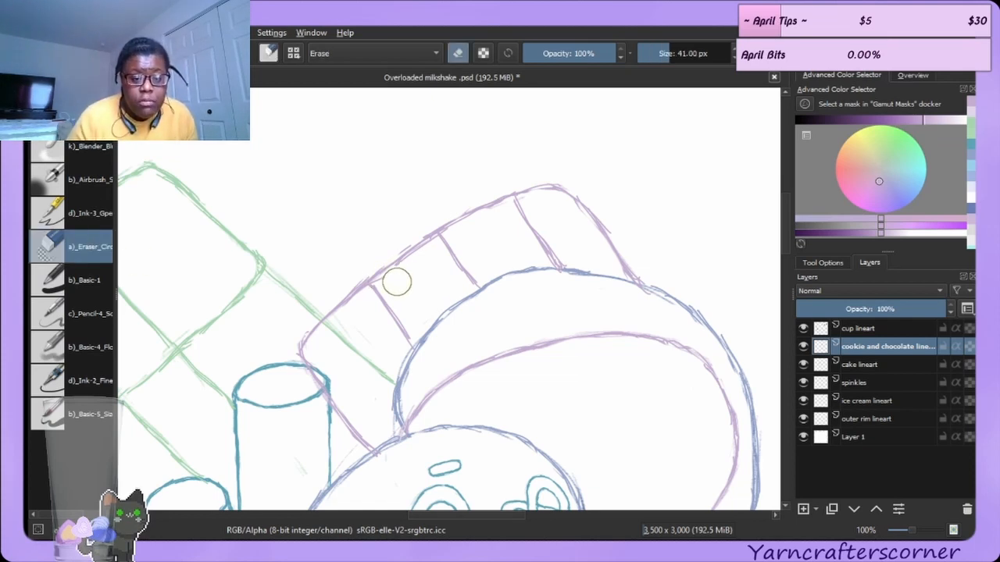
mouse_move(362, 257)
mouse_down()
mouse_move(341, 285)
mouse_move(428, 219)
mouse_up()
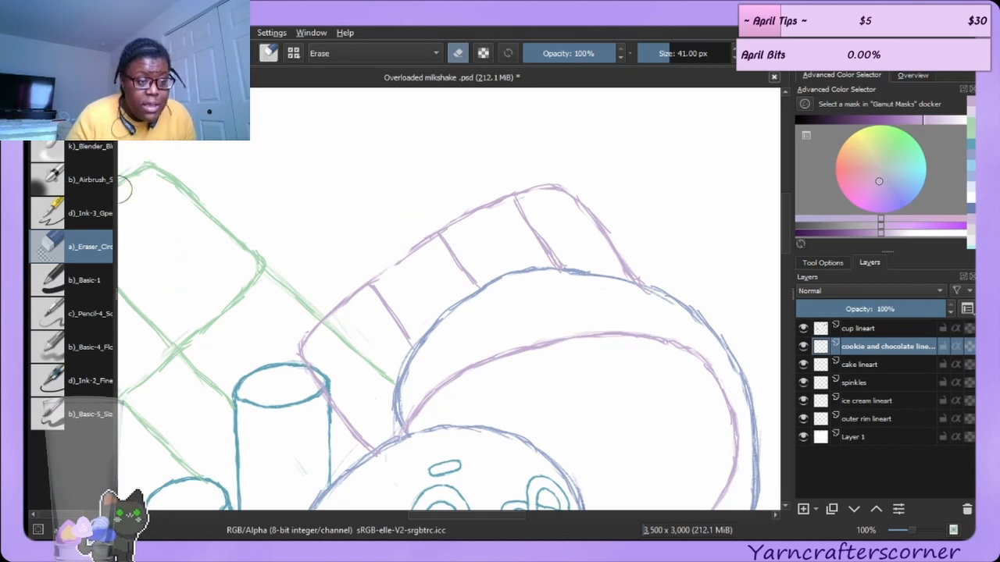
click(72, 114)
drag(362, 290, 455, 225)
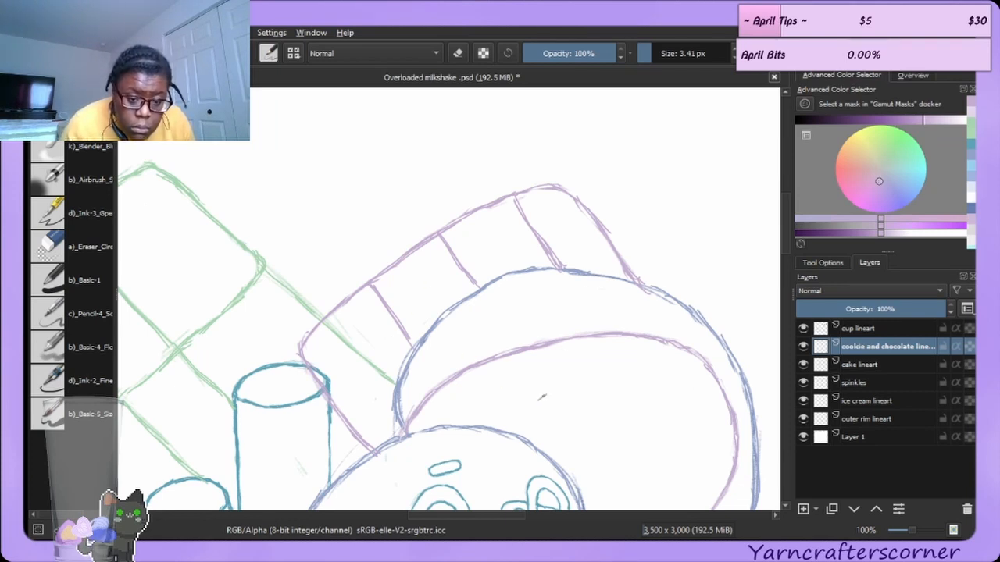
Draw two round chocolate chips on the cookie's surface.
drag(535, 416, 559, 439)
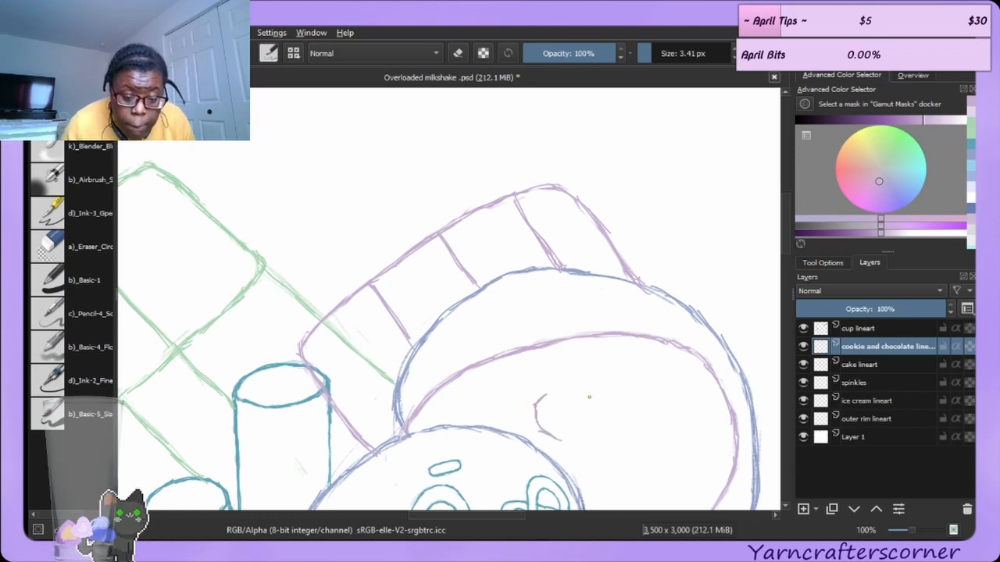
mouse_move(557, 400)
mouse_down()
mouse_move(575, 425)
mouse_move(552, 436)
mouse_move(577, 438)
mouse_up()
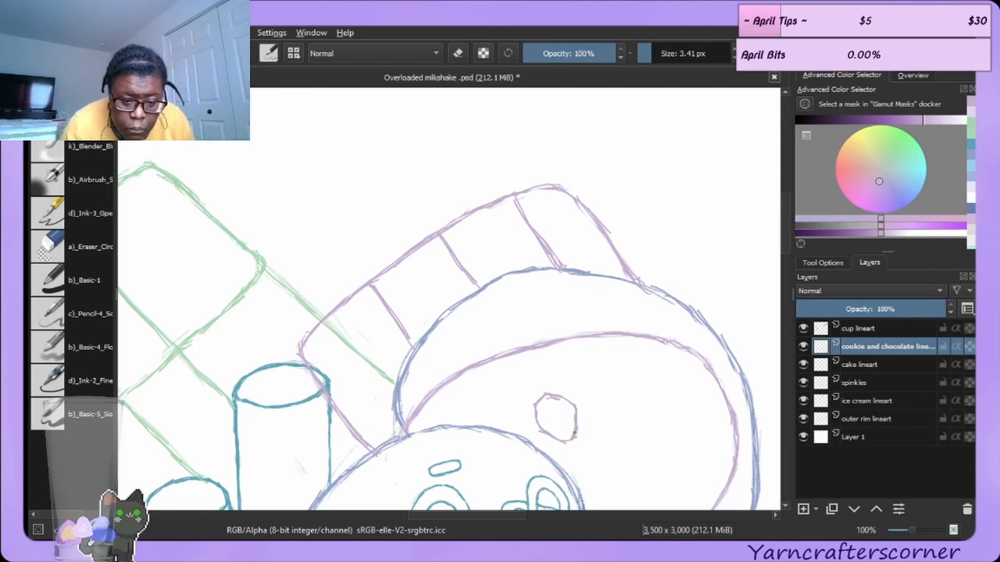
mouse_move(664, 425)
mouse_down()
mouse_move(664, 442)
mouse_move(691, 425)
mouse_move(705, 434)
mouse_move(700, 445)
mouse_up()
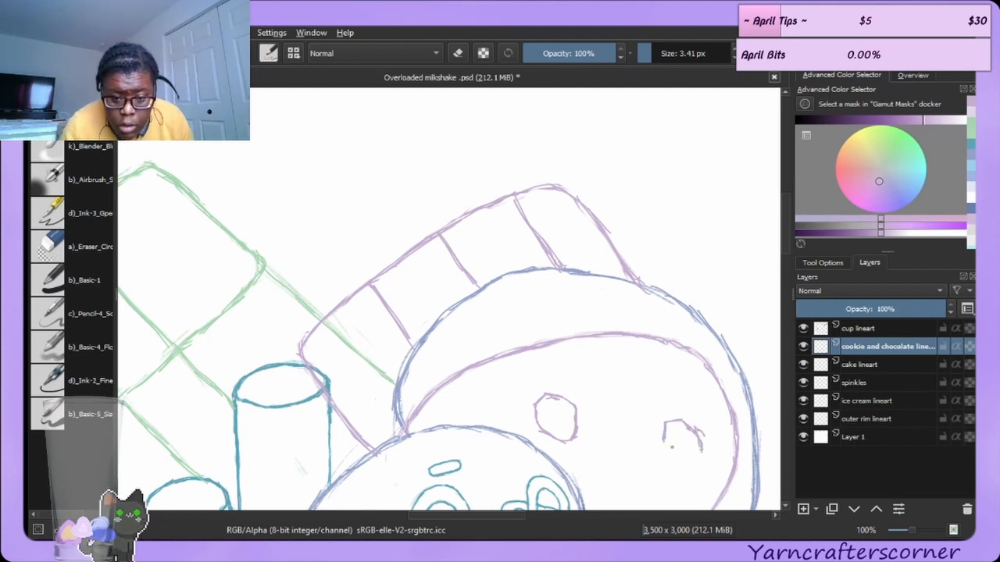
mouse_move(662, 443)
mouse_down()
mouse_move(674, 462)
mouse_move(695, 466)
mouse_up()
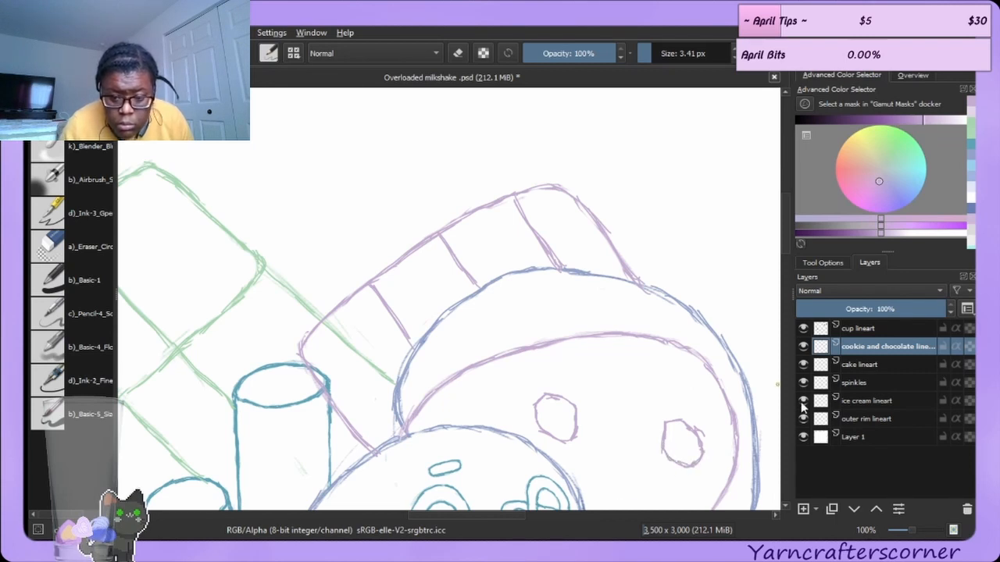
Add three more chocolate chips across the cookie, including near its top and upper left edge.
drag(784, 242, 784, 264)
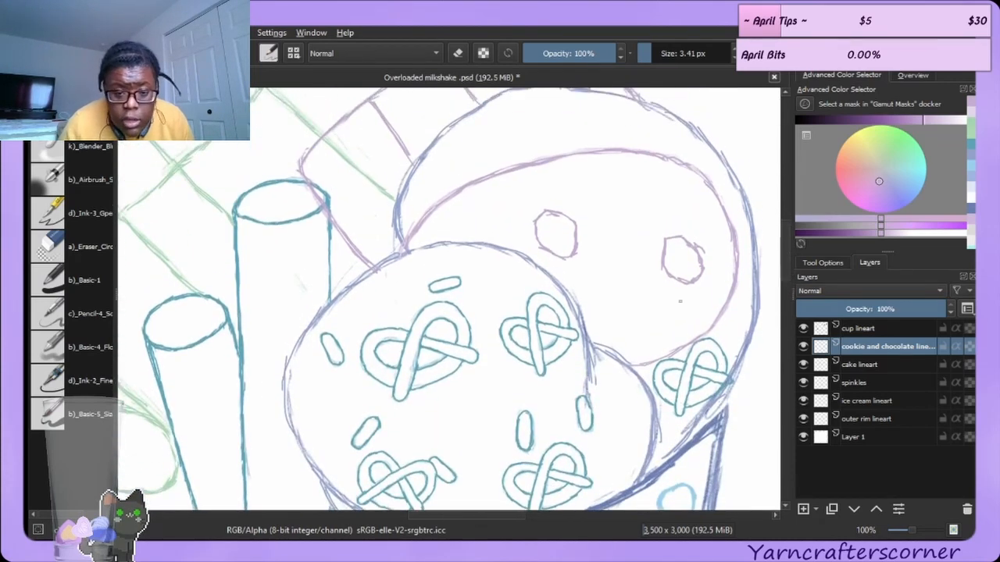
mouse_move(609, 309)
mouse_down()
mouse_move(647, 305)
mouse_move(643, 317)
mouse_move(613, 325)
mouse_move(607, 318)
mouse_move(615, 337)
mouse_move(612, 326)
mouse_move(631, 340)
mouse_move(647, 313)
mouse_up()
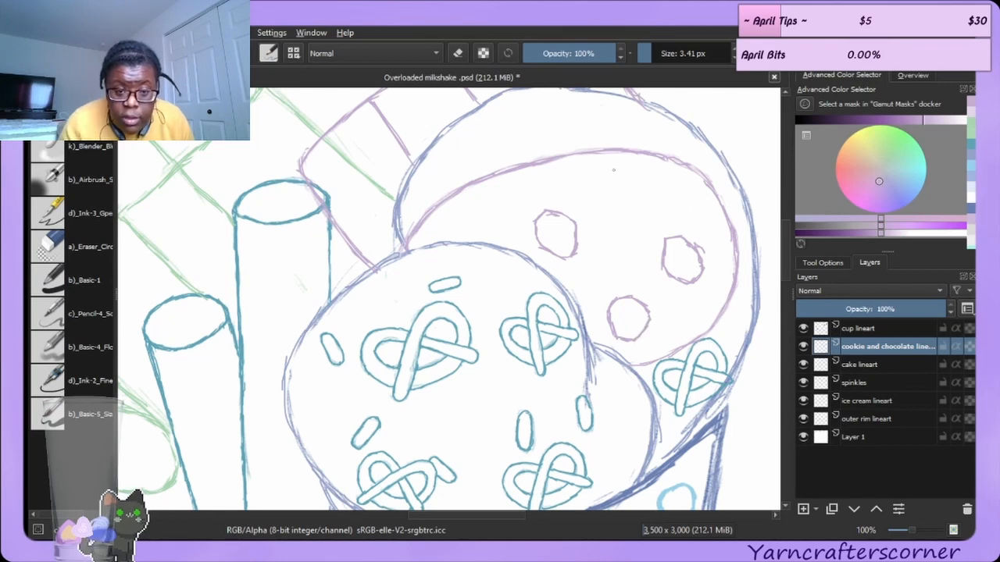
mouse_move(631, 155)
mouse_down()
mouse_move(619, 161)
mouse_move(611, 170)
mouse_move(625, 192)
mouse_move(659, 159)
mouse_up()
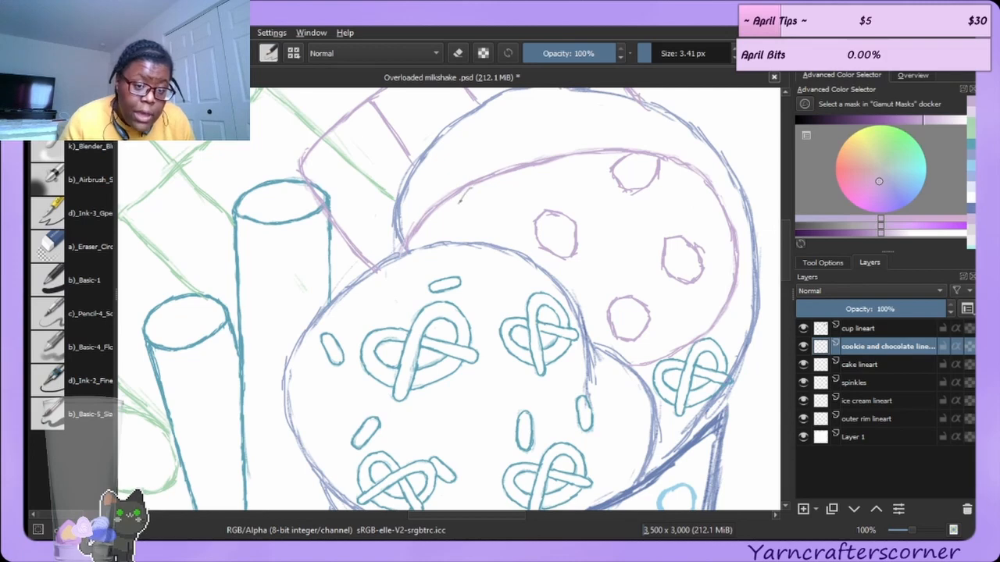
mouse_move(458, 202)
mouse_down()
mouse_move(474, 221)
mouse_move(498, 209)
mouse_move(495, 174)
mouse_move(502, 209)
mouse_move(483, 186)
mouse_up()
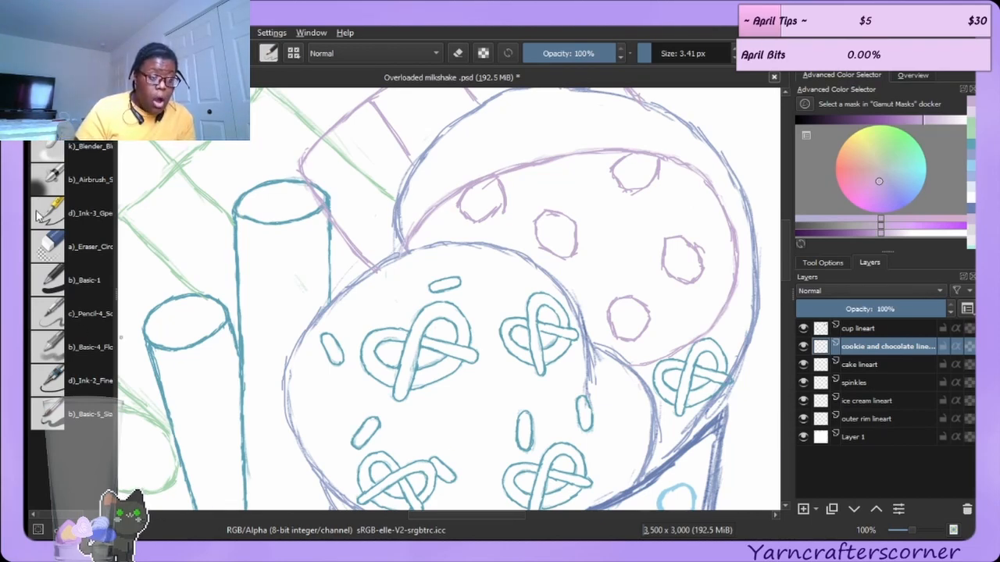
Touch up the chocolate chip near the cookie's upper left edge with an extra ink stroke.
click(51, 247)
mouse_move(490, 198)
mouse_down()
mouse_move(476, 205)
mouse_move(501, 228)
mouse_up()
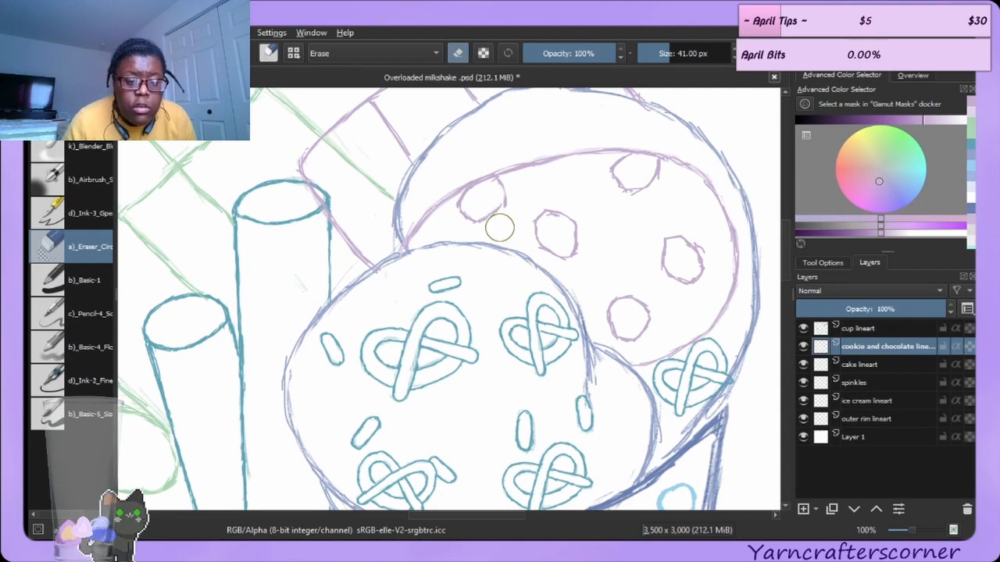
key(ctrl+z)
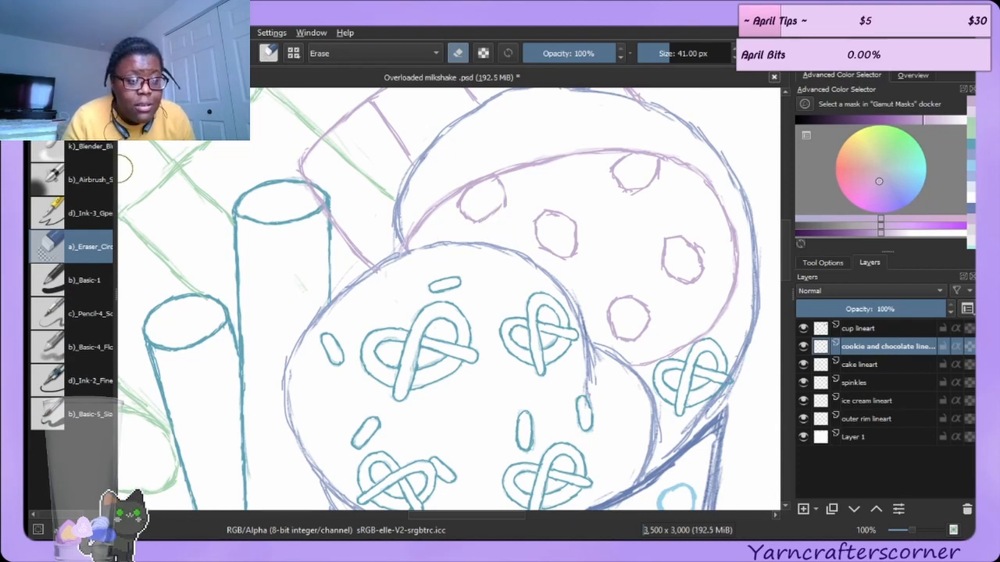
key(/)
mouse_move(479, 220)
mouse_down()
mouse_move(505, 185)
mouse_move(508, 200)
mouse_up()
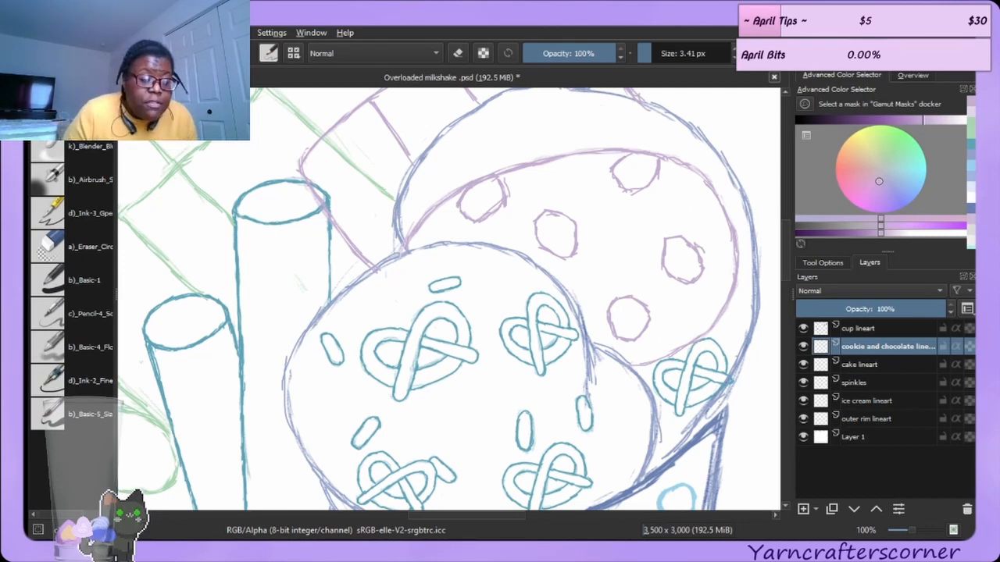
click(82, 248)
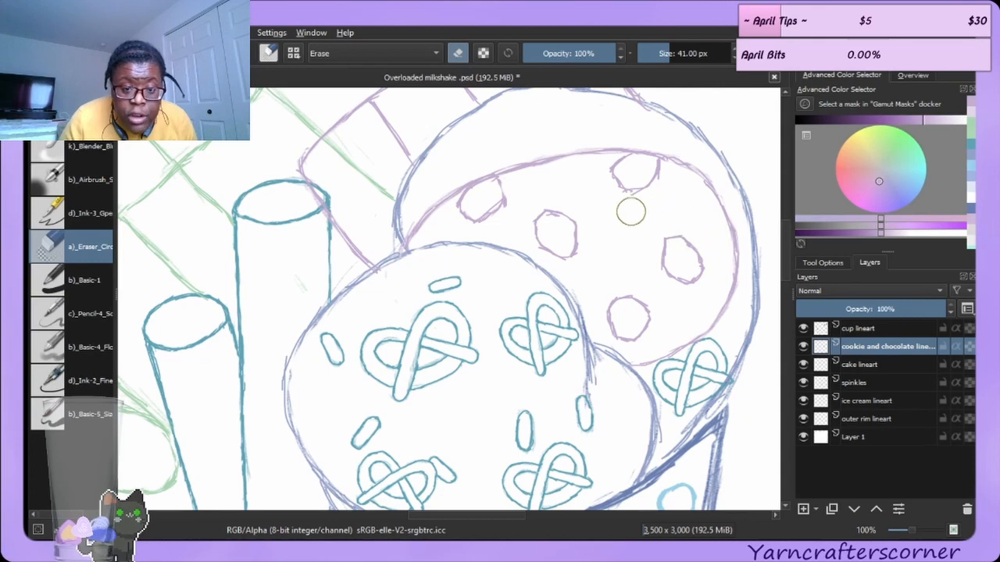
Clean up the cookie's top chocolate chip with a short eraser pass and a redrawn ink stroke.
drag(627, 206, 644, 202)
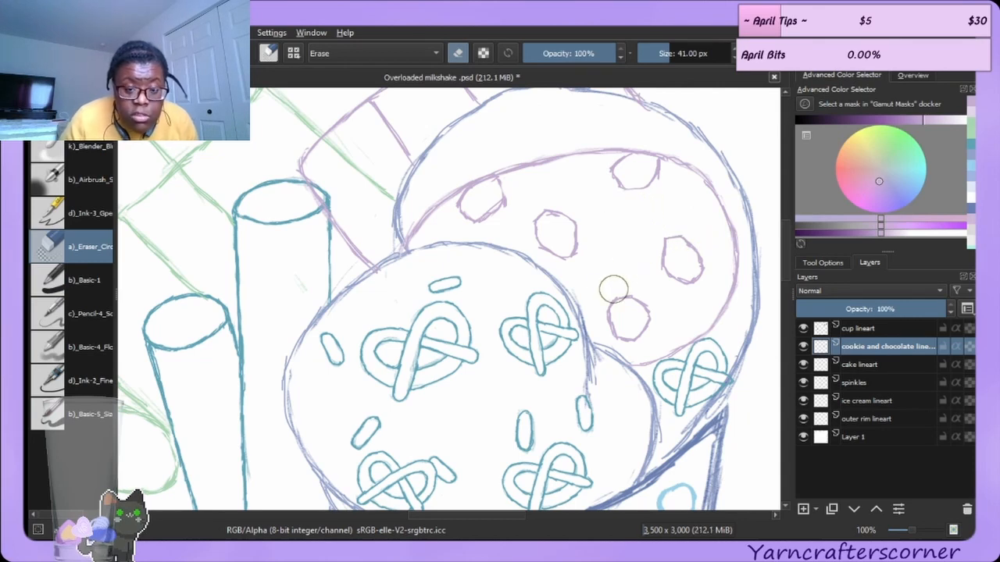
key(e)
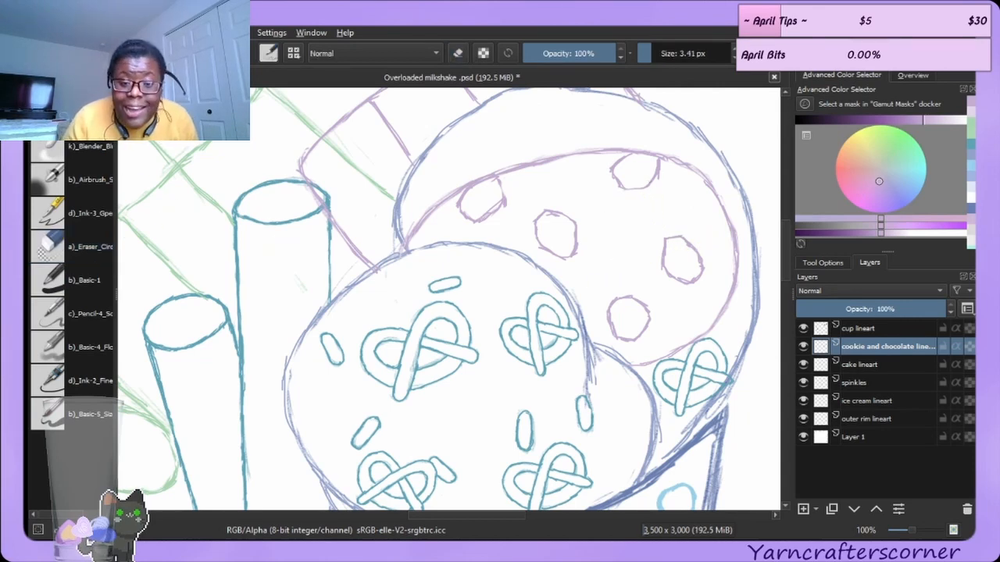
drag(622, 190, 640, 189)
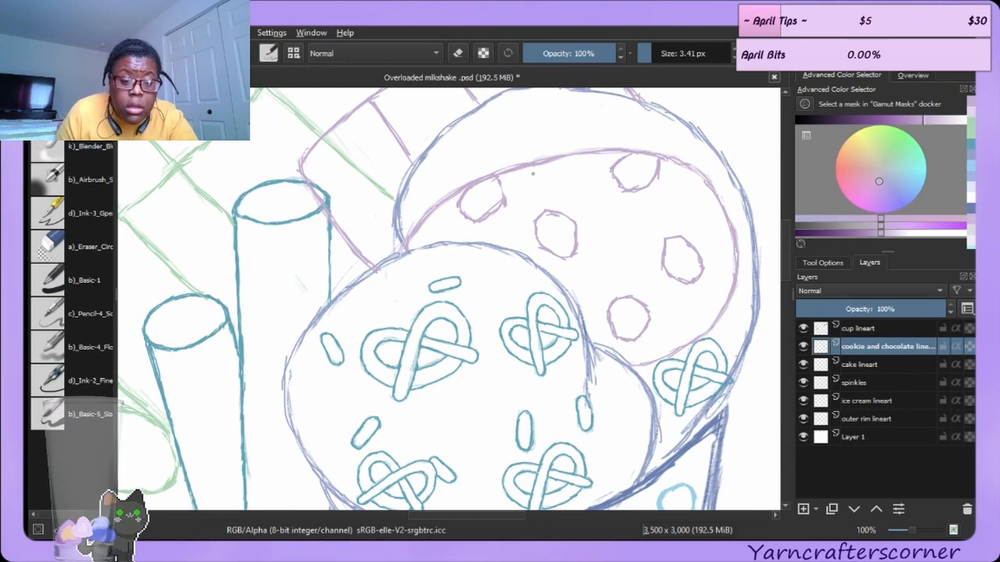
Save the drawing with its current lineart.
scroll(535, 165, down, 2)
scroll(527, 178, down, 1)
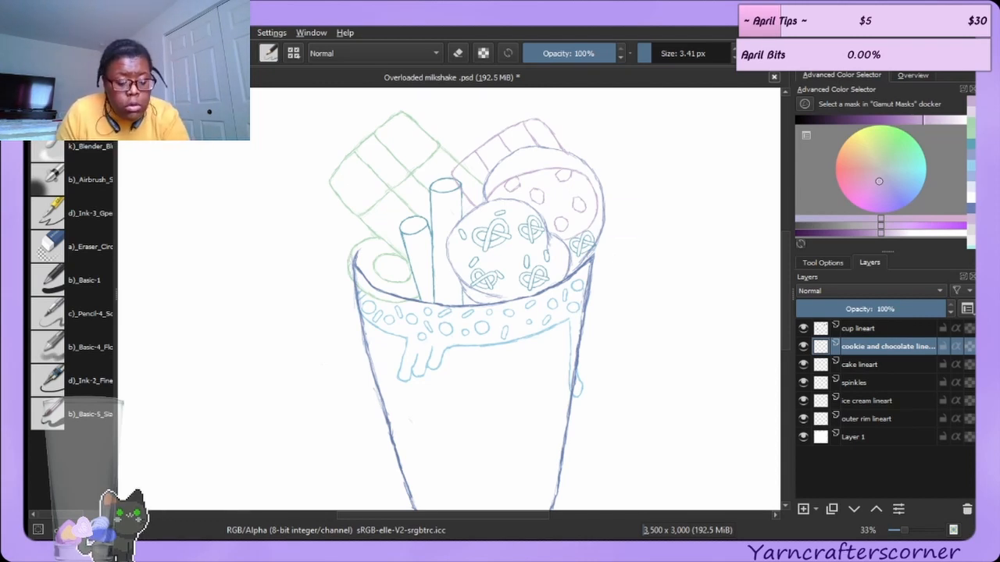
key(ctrl+s)
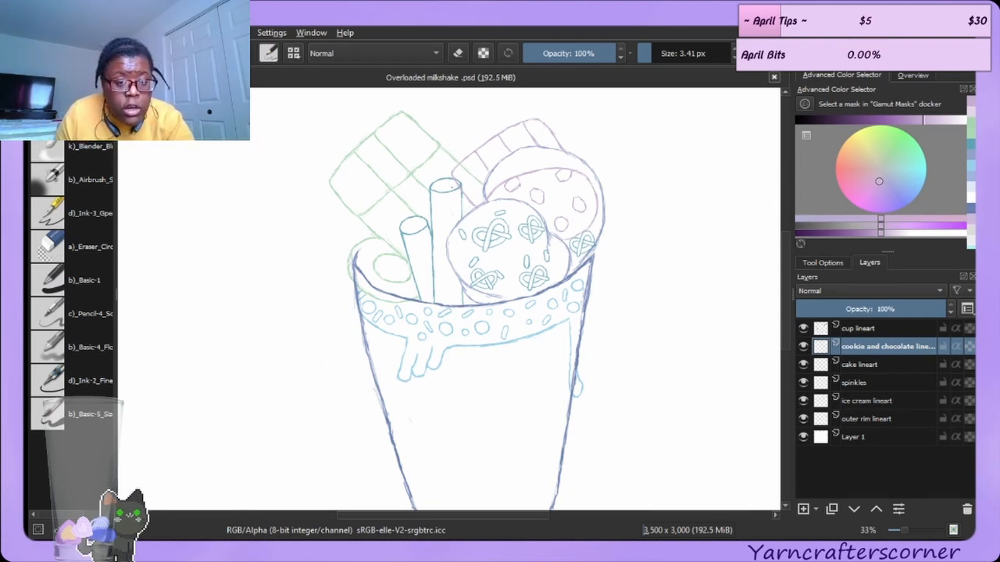
Enlarge the cup lineart with the Transform tool and shift it to sit lower around the contents.
key(minus)
key(minus)
key(minus)
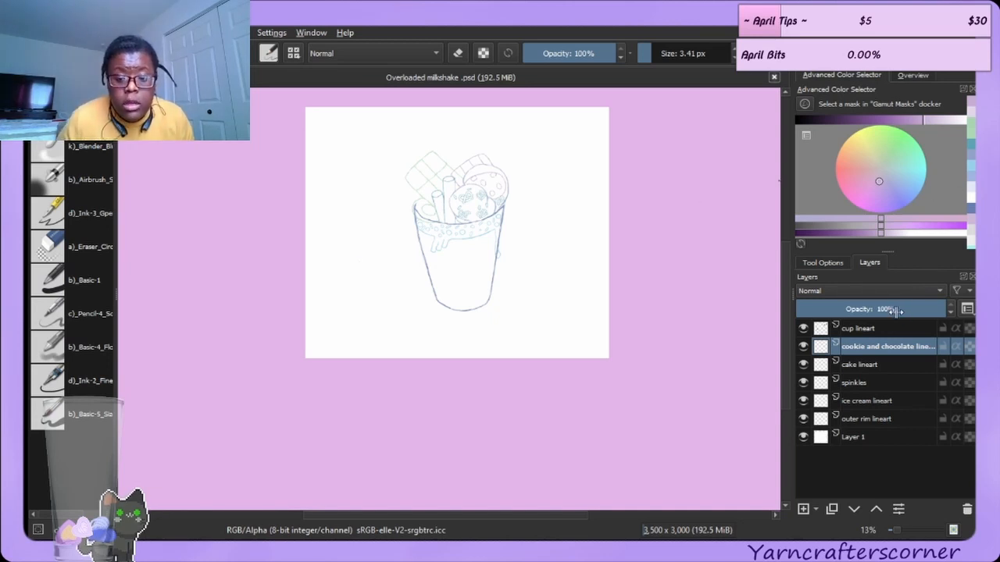
click(875, 329)
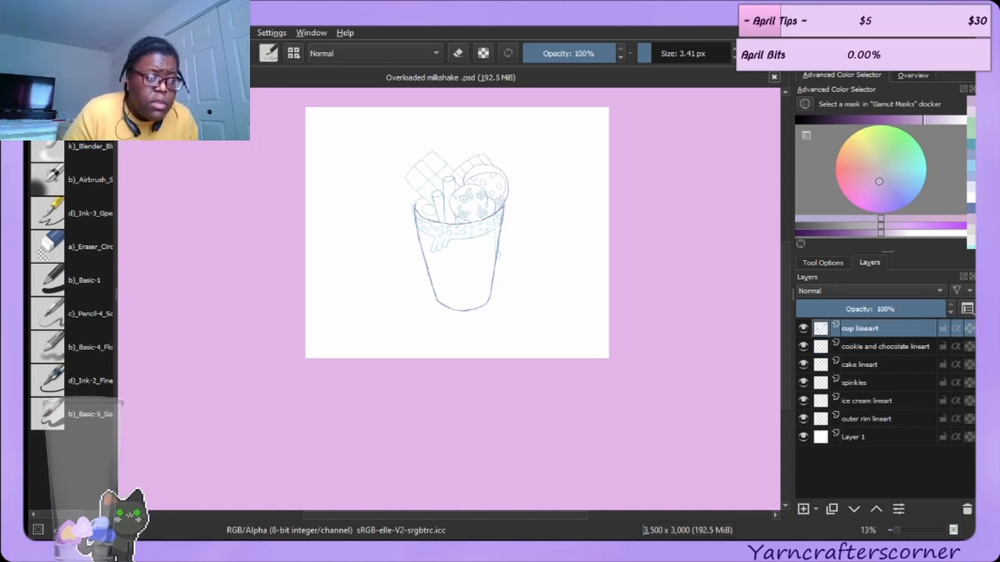
click(50, 76)
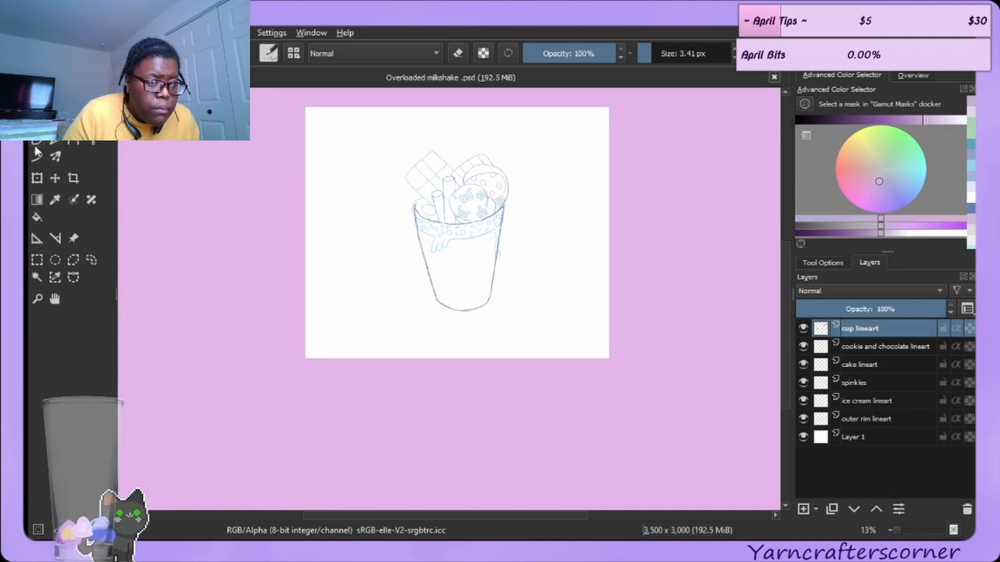
click(55, 178)
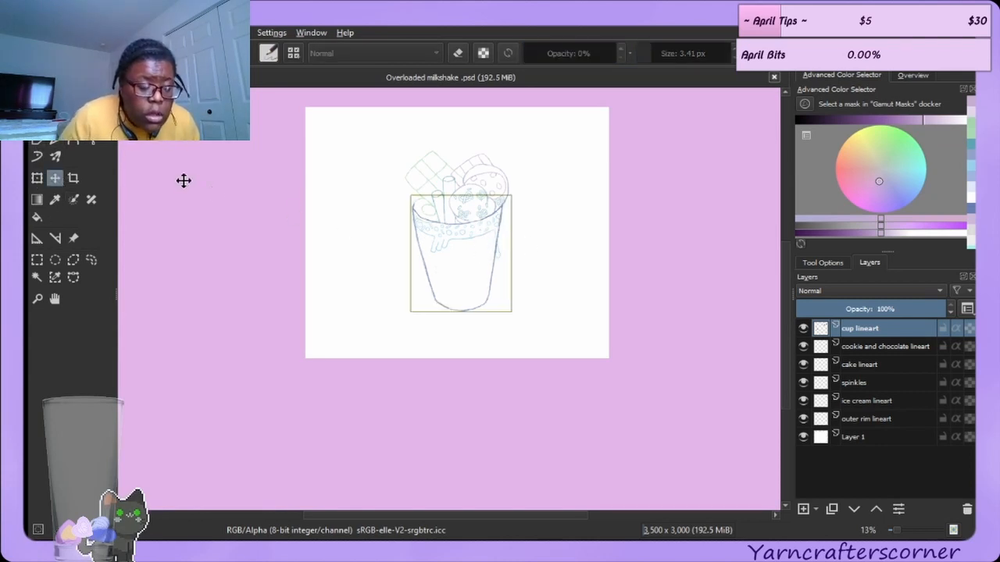
click(36, 178)
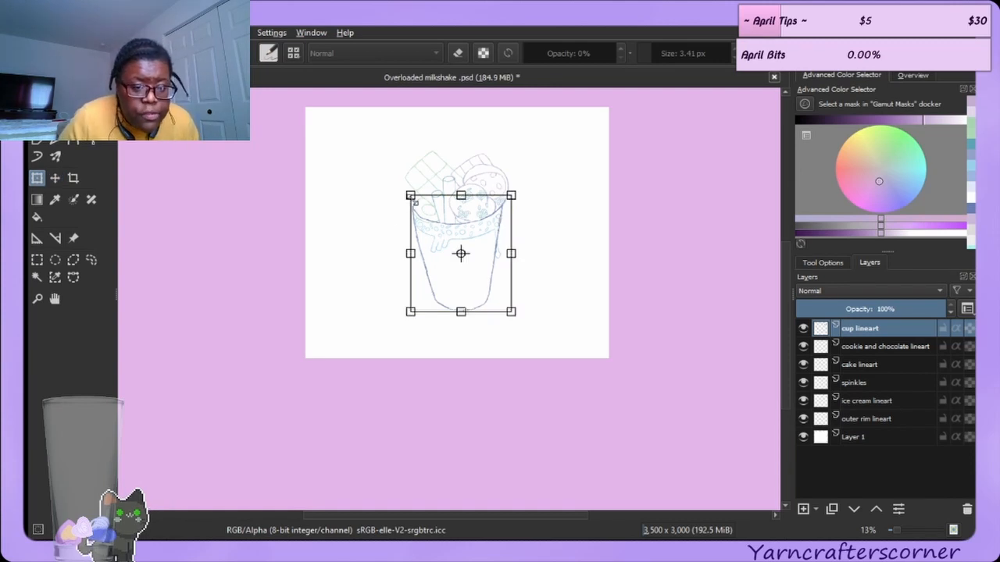
drag(409, 195, 366, 155)
drag(445, 219, 457, 244)
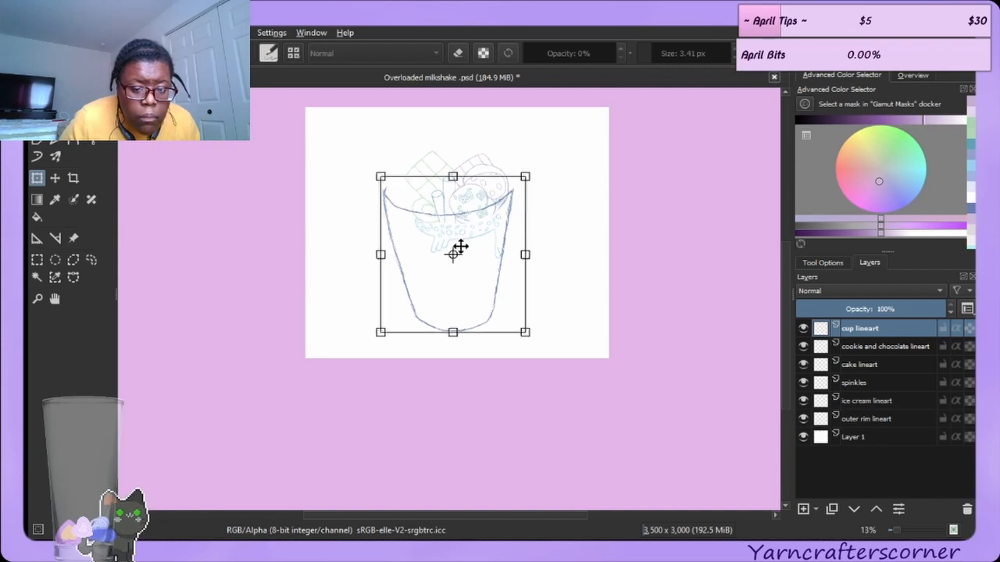
Move the outer rim lineart layer to the top of the stack and shift the rim down onto the cup.
click(862, 421)
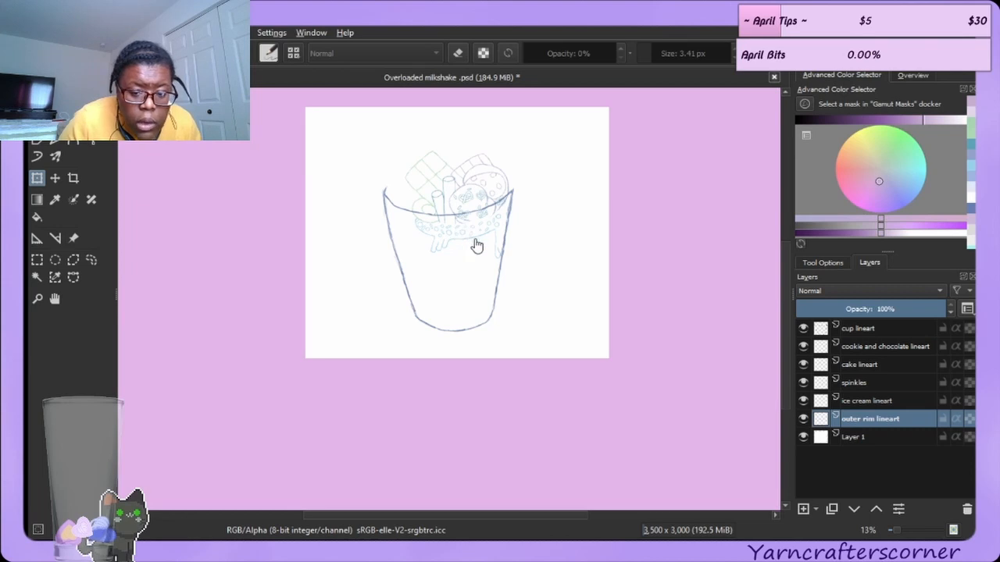
drag(856, 421, 876, 326)
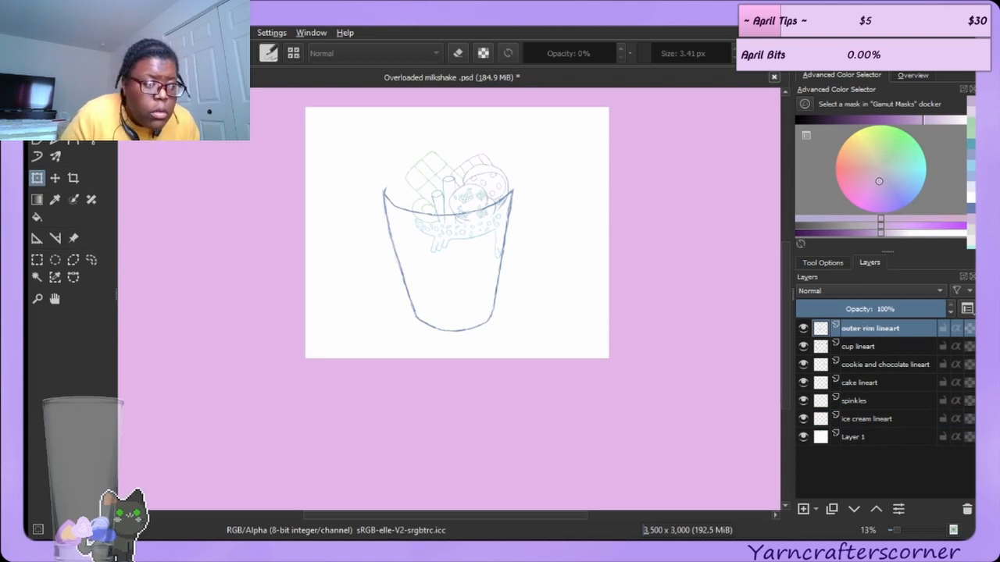
click(454, 226)
drag(430, 221, 443, 262)
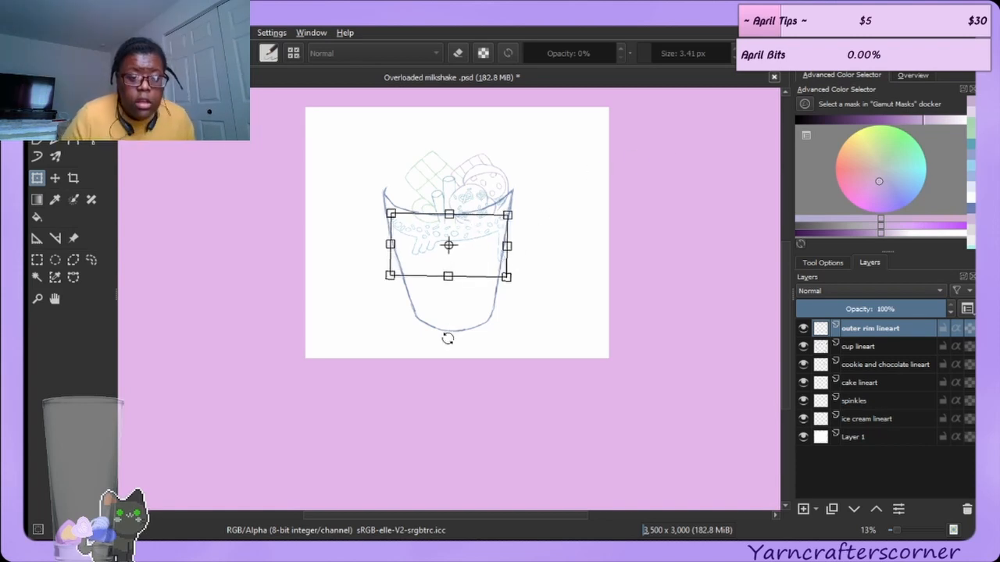
Slightly enlarge the ice cream scoop lineart at the top of the cup.
click(879, 425)
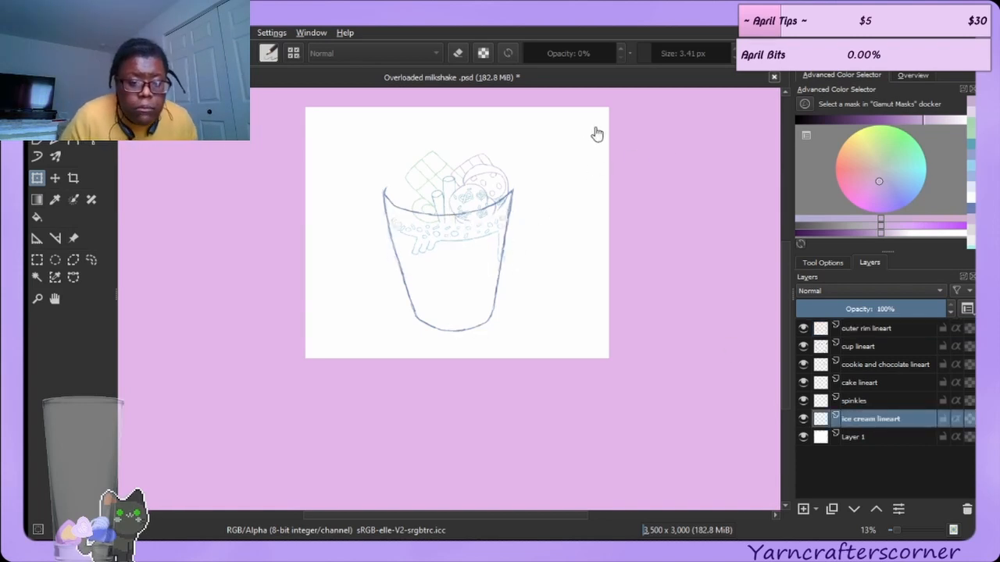
click(476, 192)
mouse_move(483, 183)
mouse_down()
mouse_move(477, 172)
mouse_move(482, 180)
mouse_up()
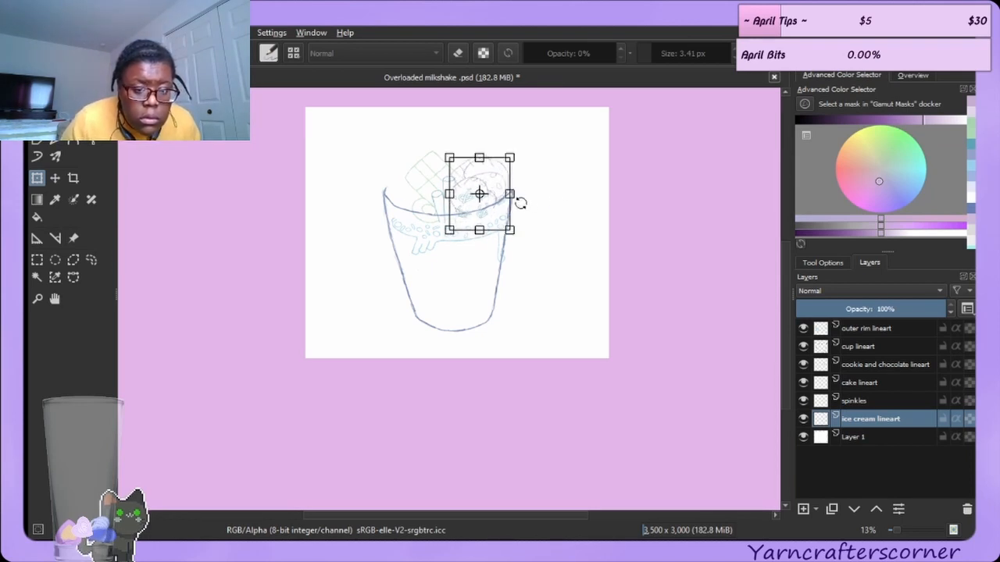
drag(508, 157, 523, 148)
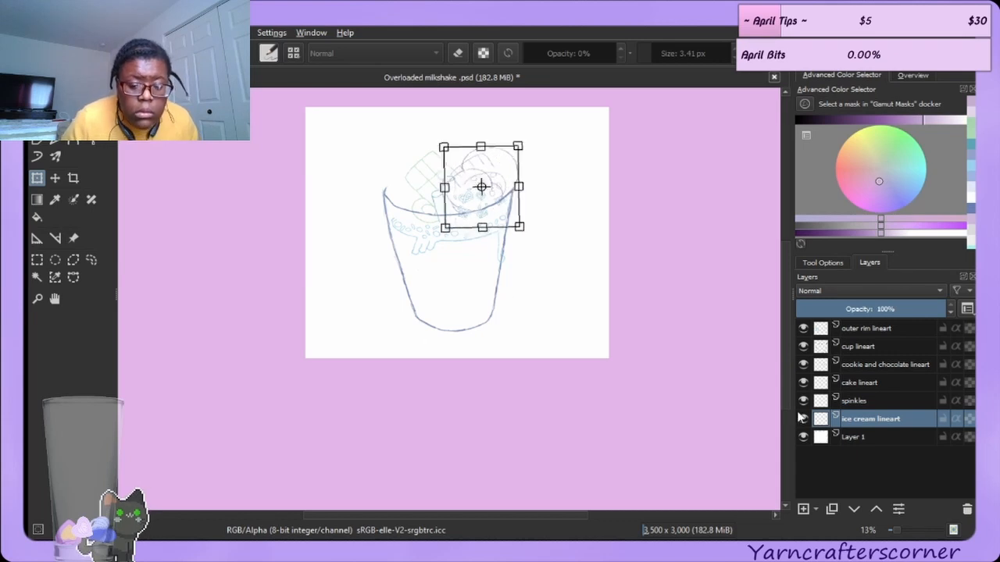
Reposition the pretzel sprinkles layer over the scoops, undoing a misplaced move along the way.
click(859, 402)
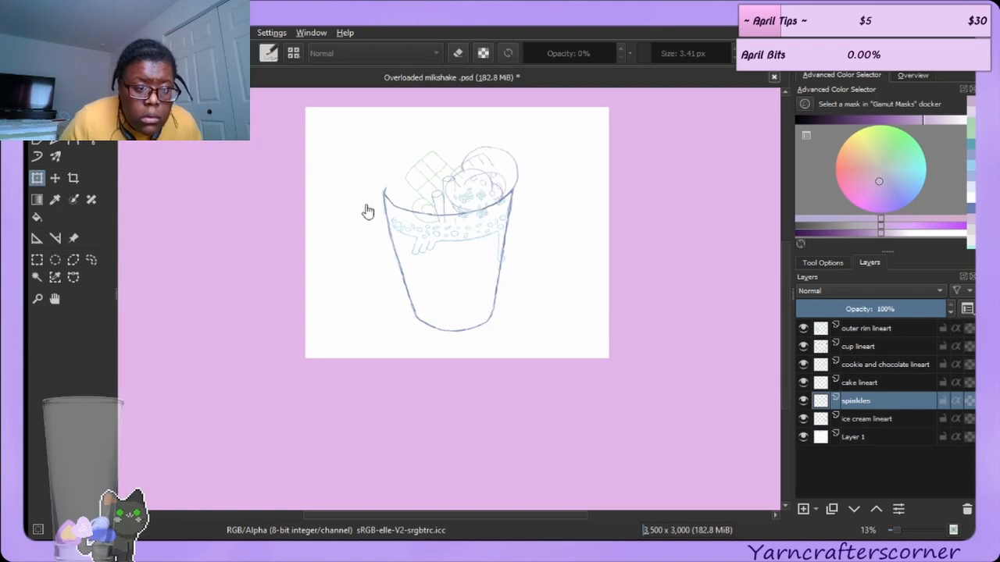
mouse_move(468, 196)
mouse_down()
mouse_move(483, 184)
mouse_move(461, 164)
mouse_move(466, 189)
mouse_move(479, 185)
mouse_up()
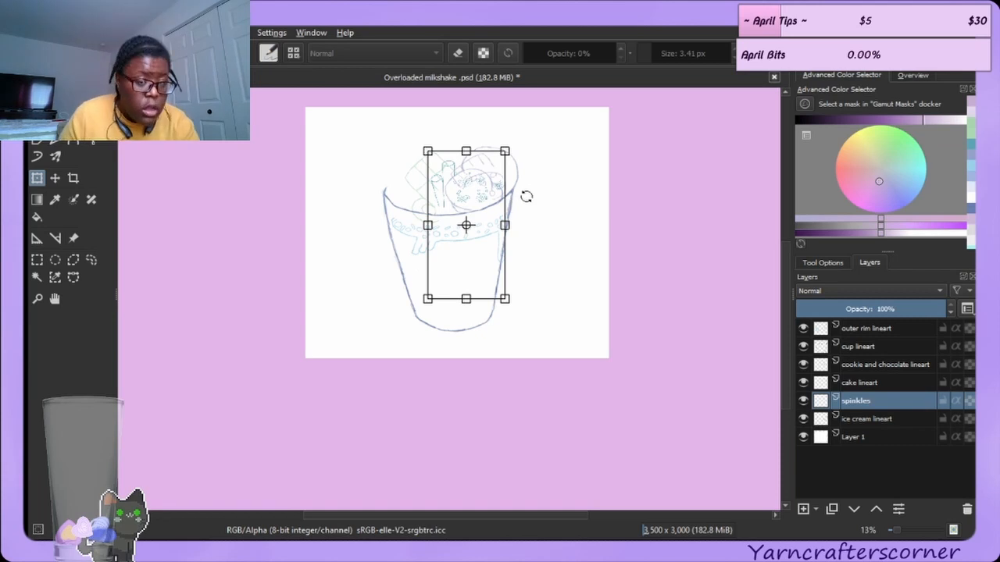
scroll(520, 192, up, 2)
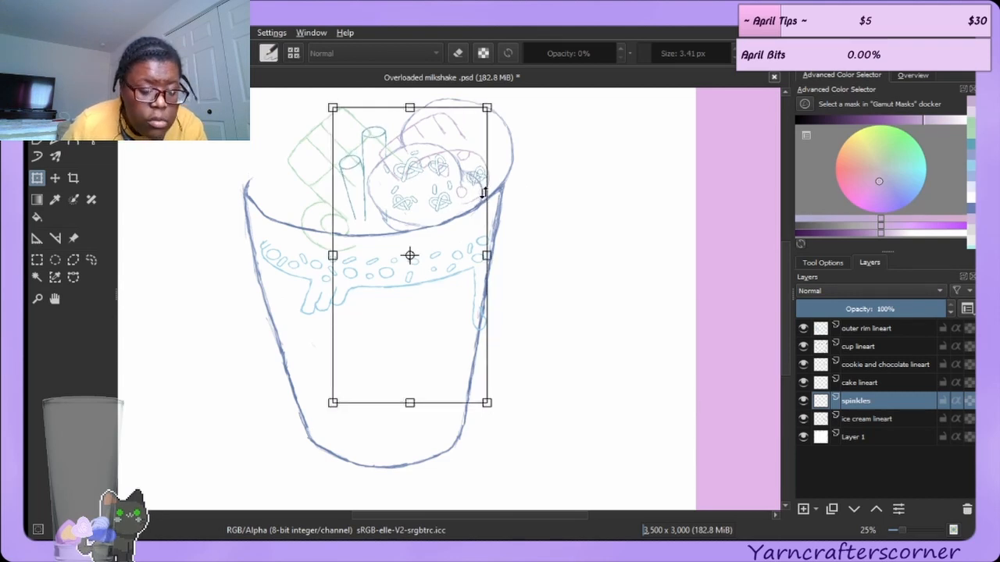
key(ctrl+z)
key(ctrl+z)
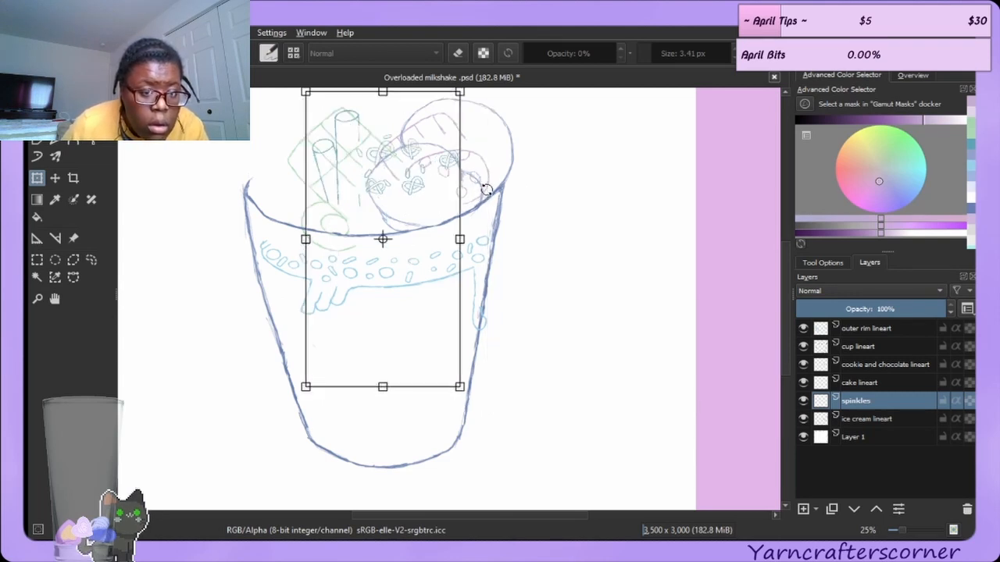
drag(431, 176, 455, 205)
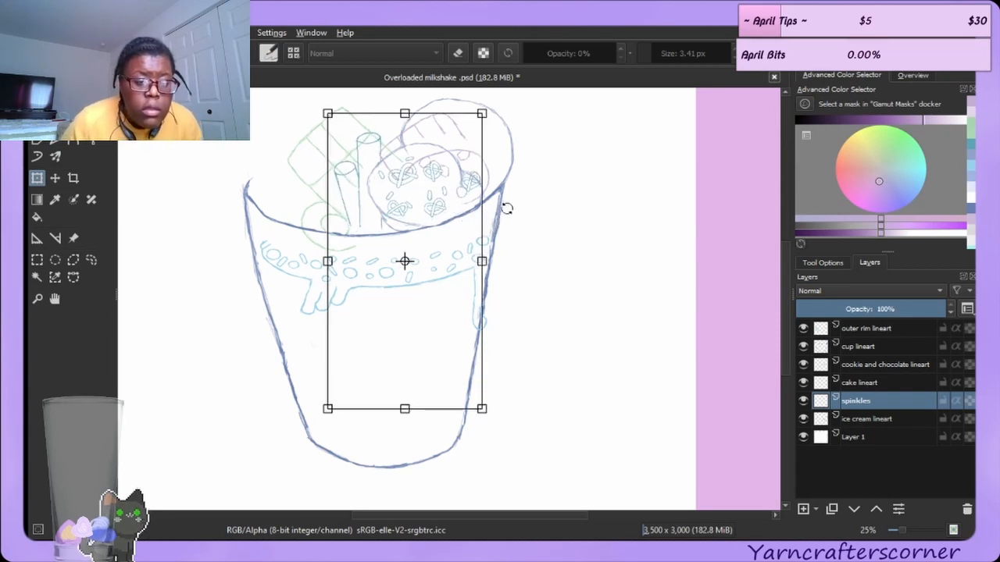
Enlarge the cake slice lineart and shift it up and left beside the straws.
click(893, 382)
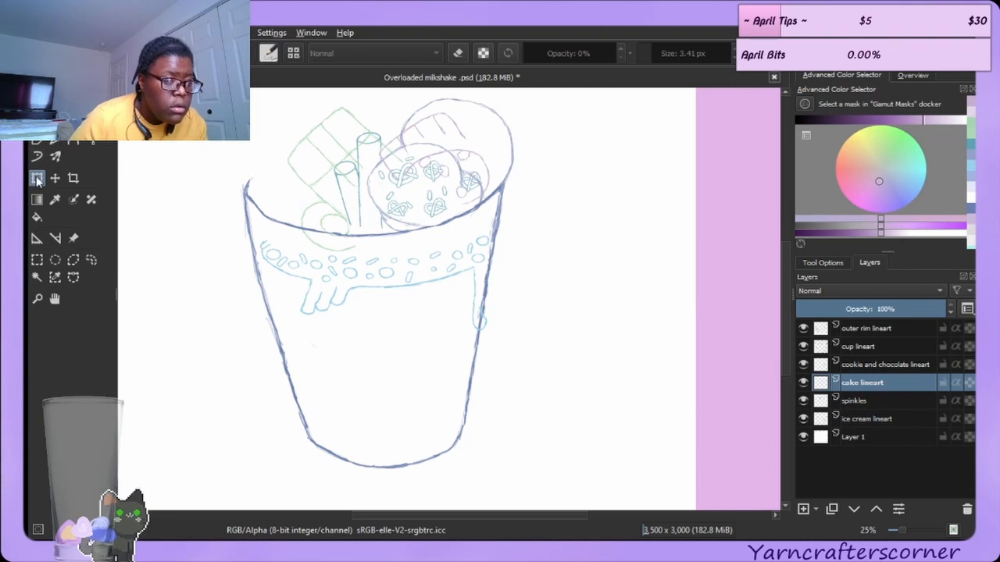
click(315, 158)
drag(341, 161, 298, 131)
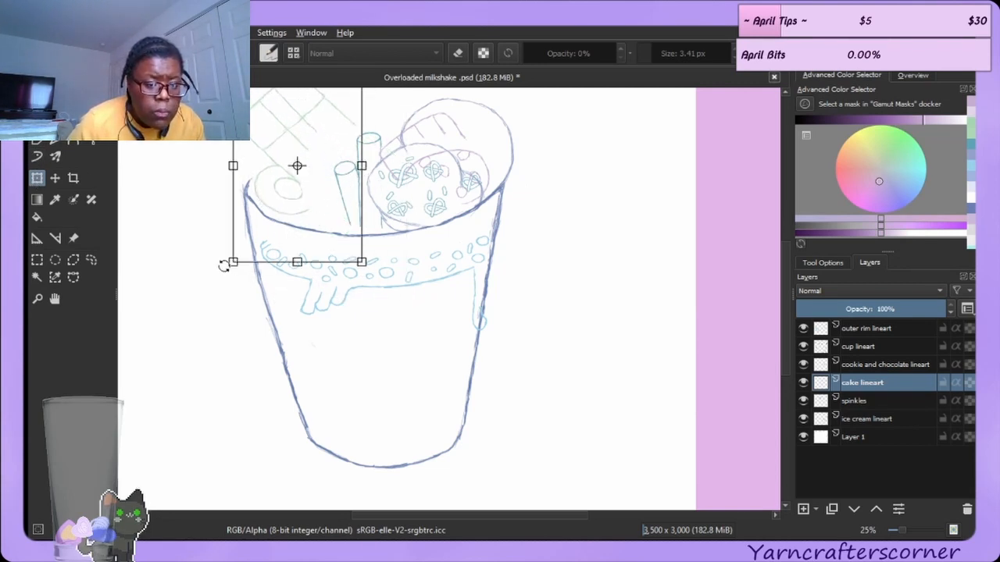
drag(232, 261, 188, 306)
drag(272, 188, 328, 156)
drag(211, 296, 177, 324)
drag(312, 167, 319, 144)
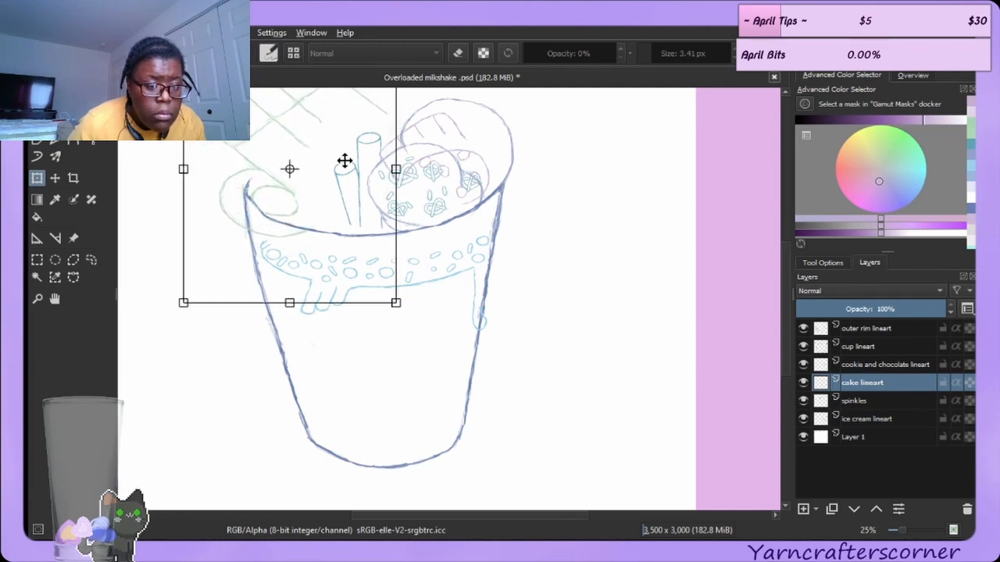
Scale, tilt and reposition the outer rim lineart to fit the enlarged cup's top edge.
click(880, 329)
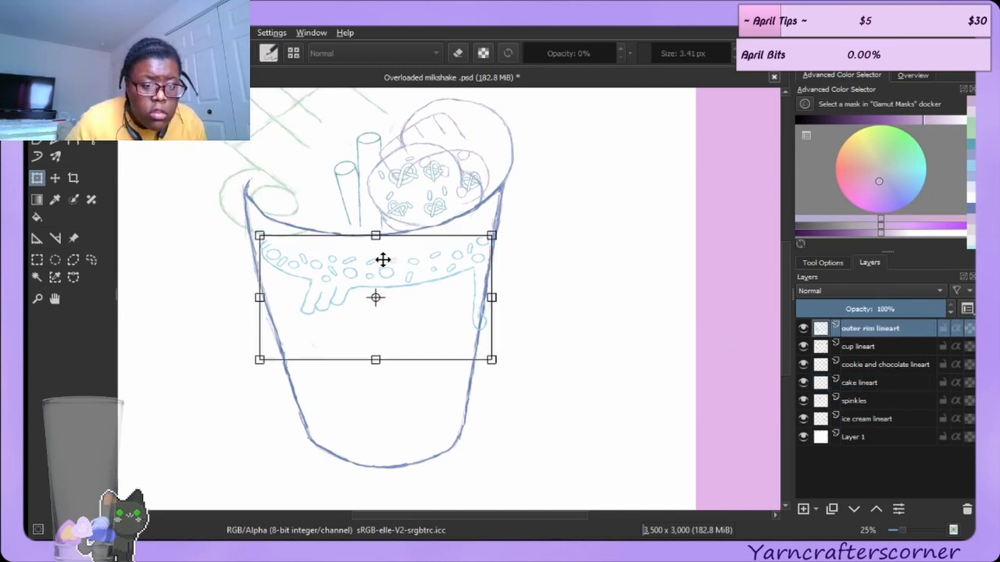
drag(259, 236, 248, 232)
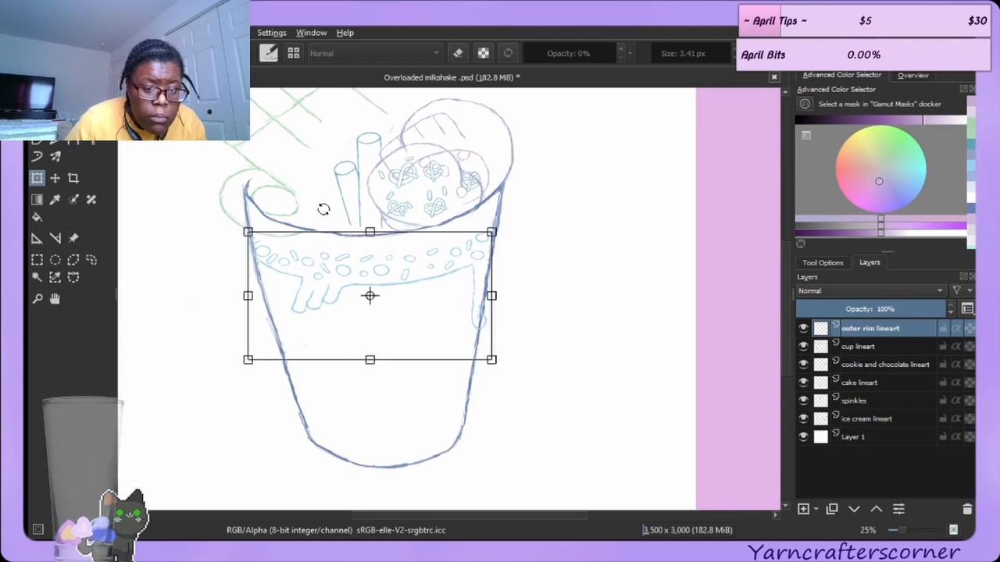
drag(495, 230, 460, 251)
drag(506, 294, 498, 288)
drag(395, 242, 399, 247)
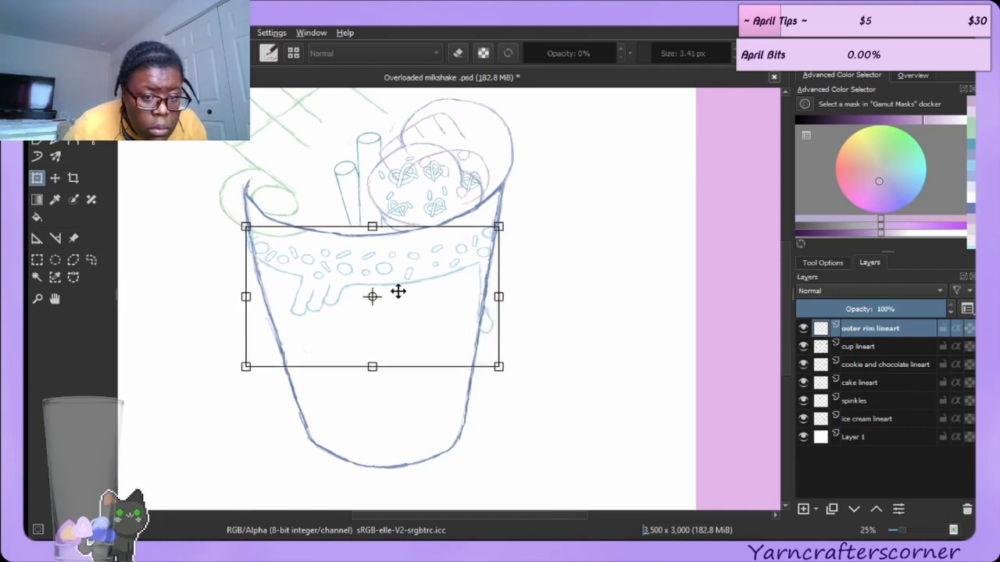
drag(547, 199, 549, 201)
drag(391, 469, 388, 469)
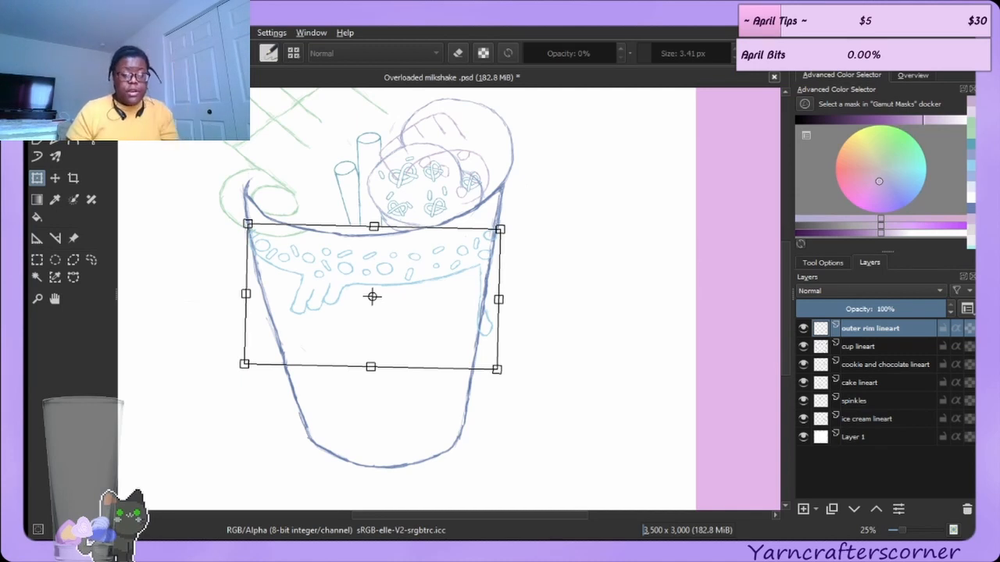
Move the cookie and chocolate lineart up behind the ice cream scoops and rotate it slightly.
click(898, 370)
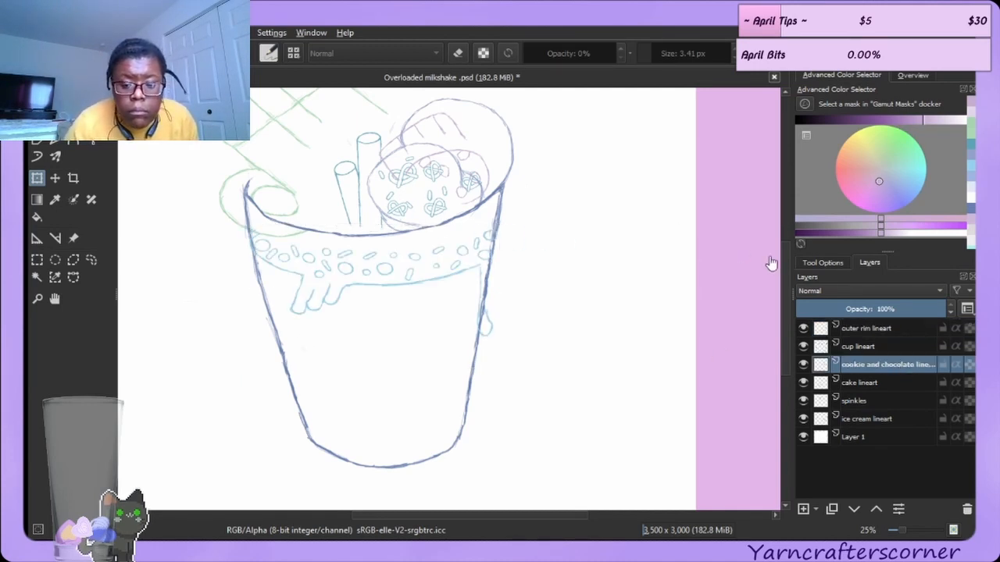
drag(786, 259, 786, 231)
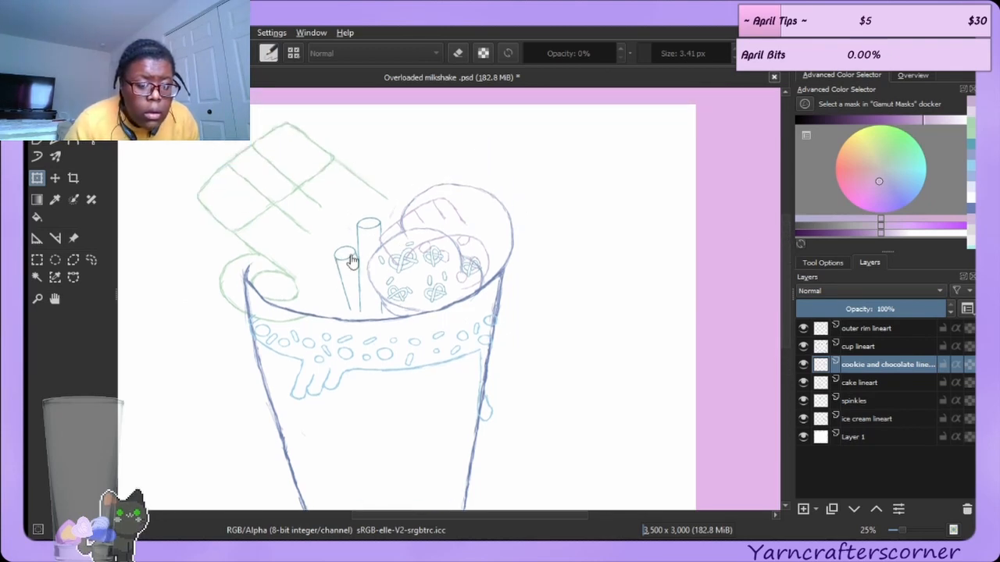
click(39, 179)
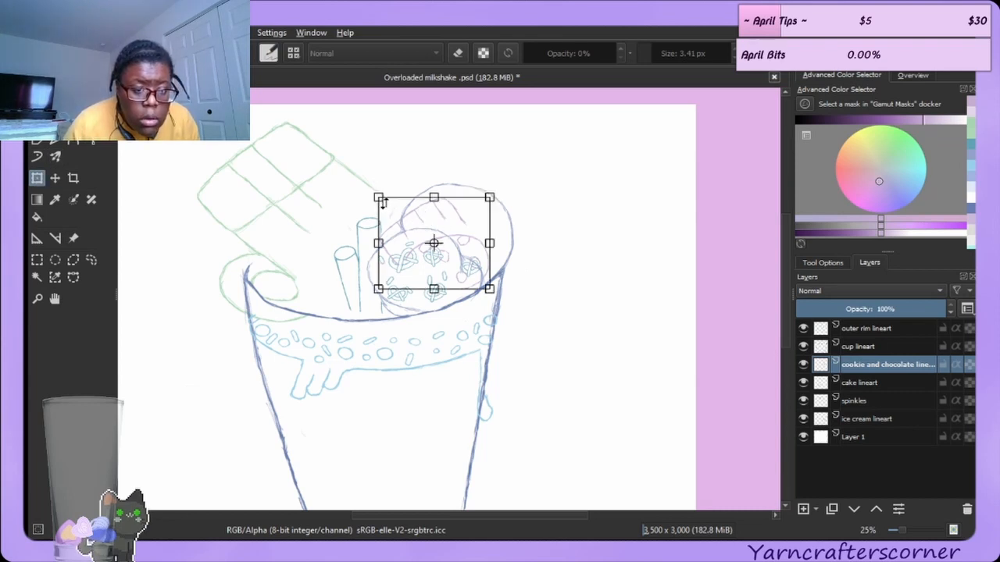
mouse_move(433, 243)
mouse_down()
mouse_move(335, 151)
mouse_move(365, 196)
mouse_move(400, 186)
mouse_up()
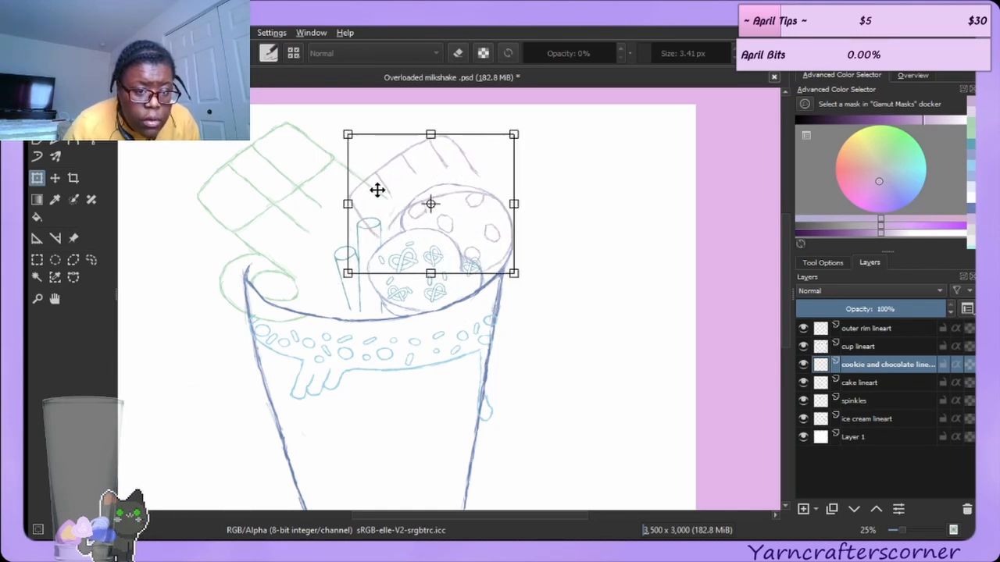
drag(378, 193, 377, 194)
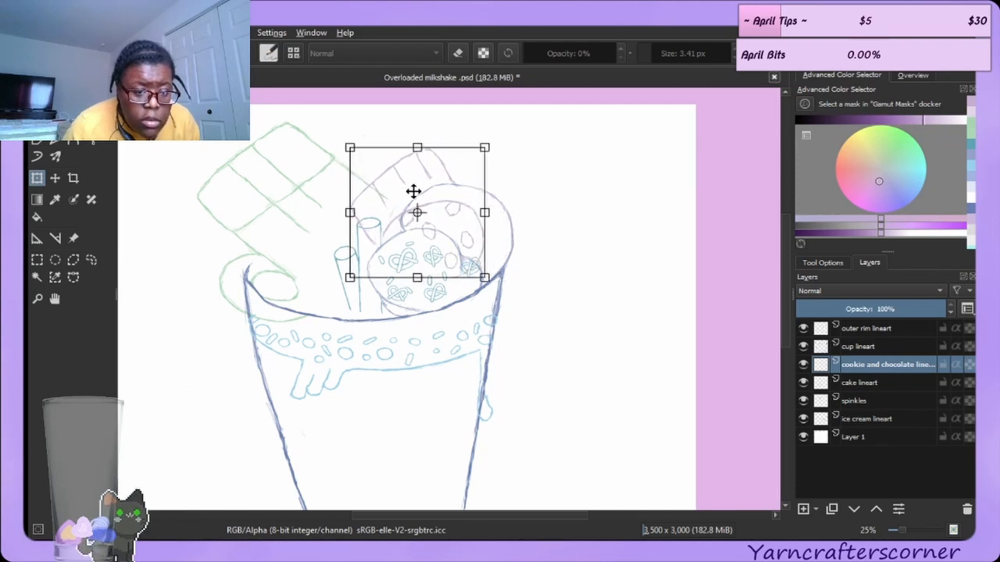
drag(418, 169, 411, 173)
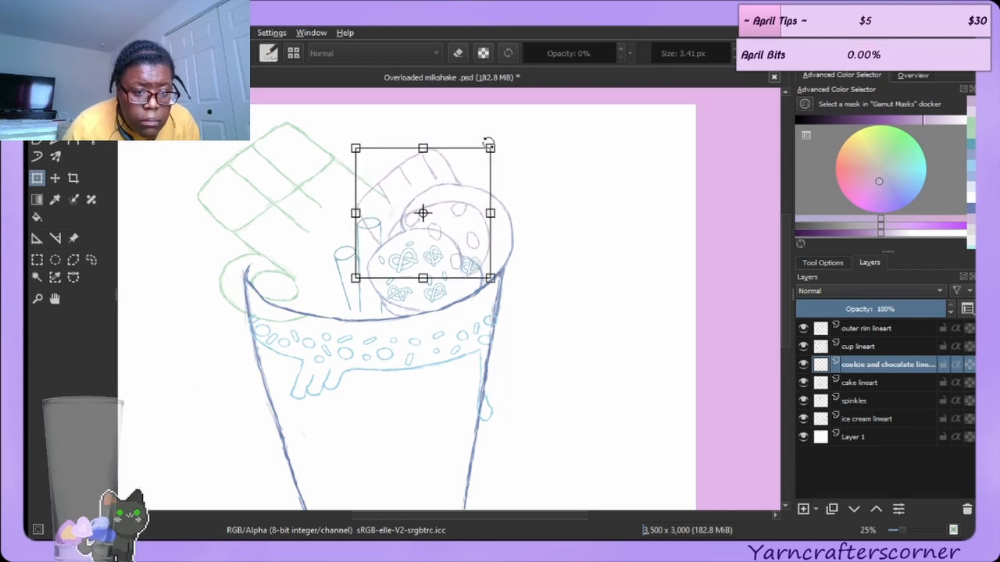
drag(489, 149, 477, 156)
drag(412, 200, 442, 201)
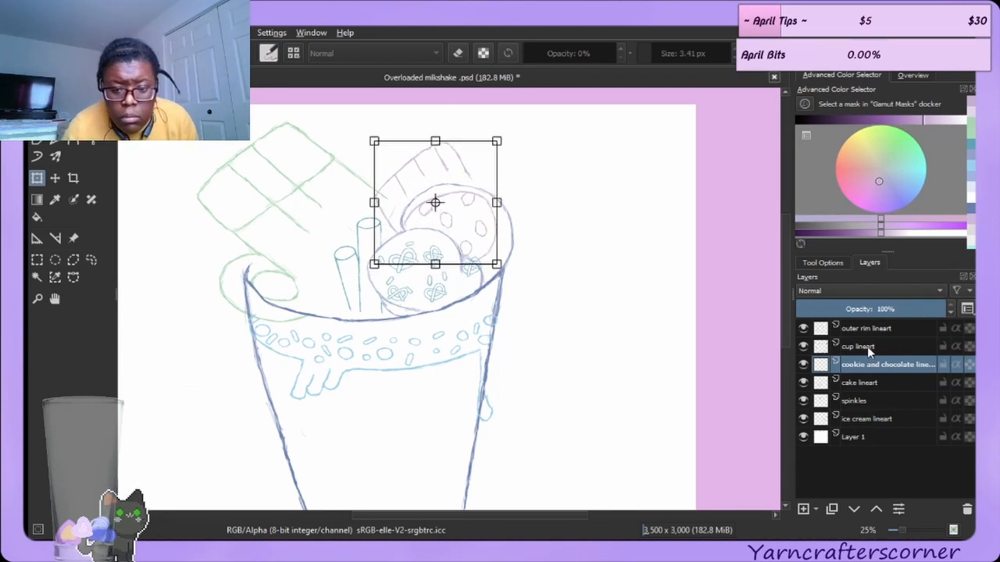
Stretch the sprinkles layer slightly wider across the top of the cup.
click(865, 400)
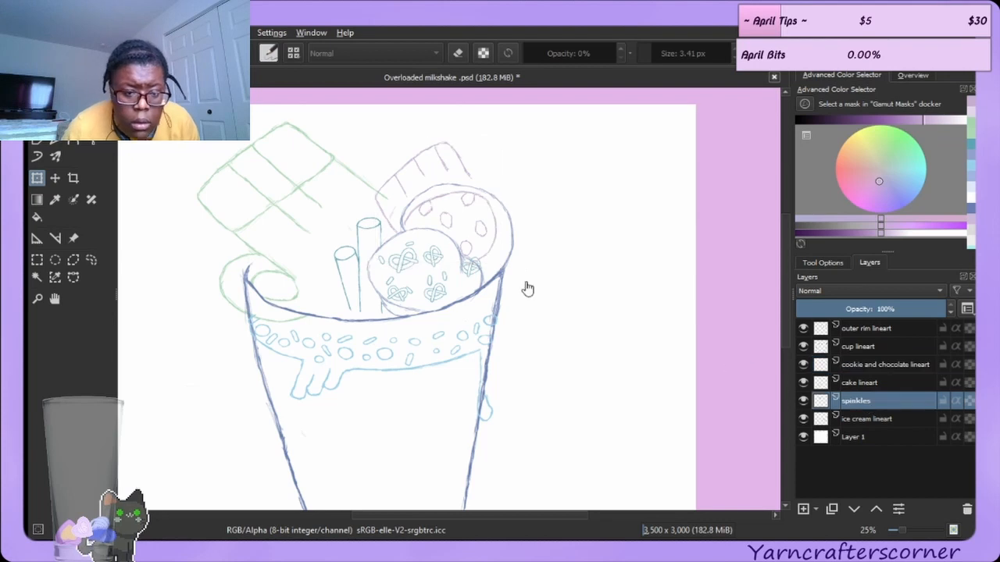
click(426, 272)
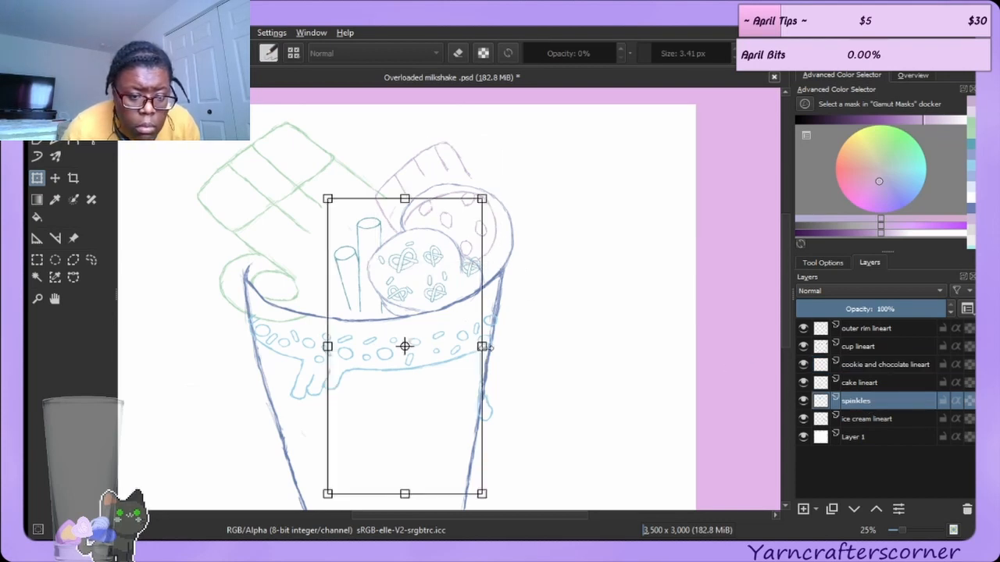
drag(483, 346, 475, 311)
click(461, 223)
drag(419, 173, 417, 172)
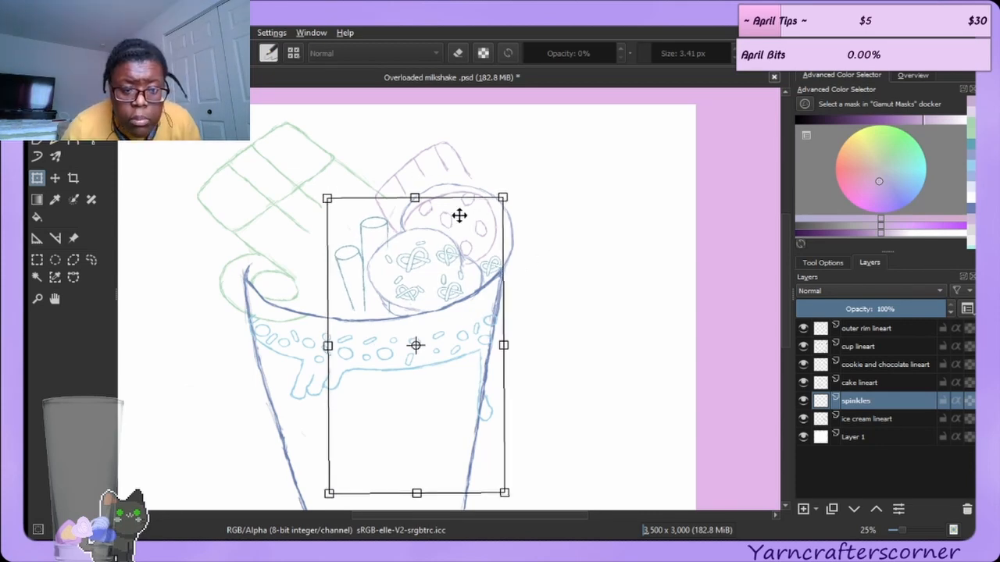
Enlarge the cookie and chocolate lineart a little and reposition it behind the scoops.
click(885, 364)
click(869, 329)
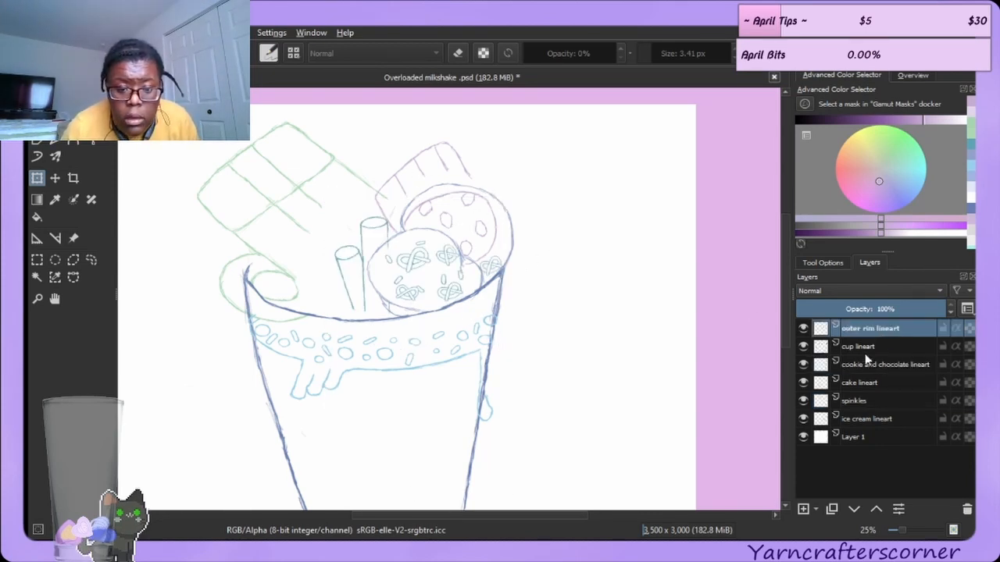
click(867, 350)
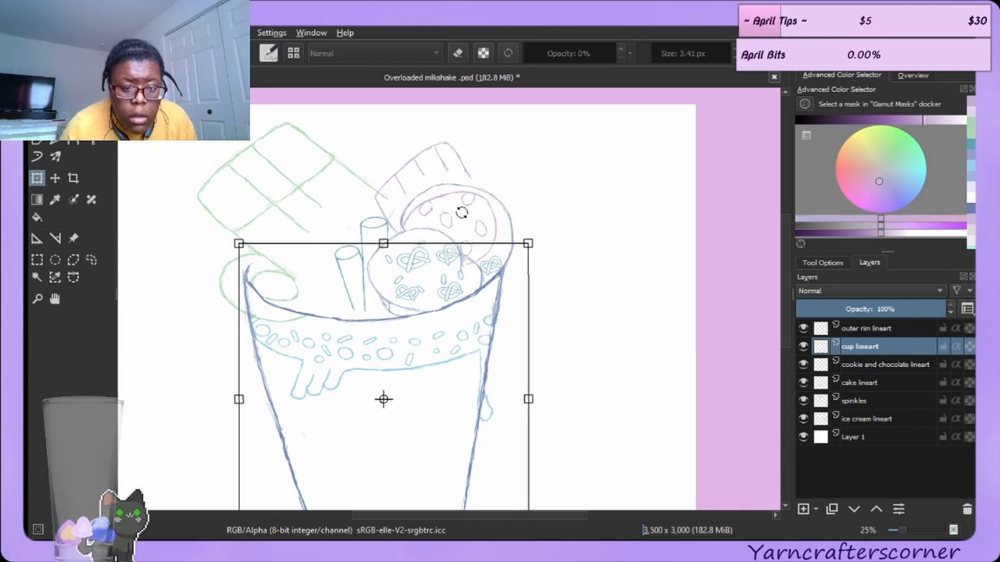
click(885, 365)
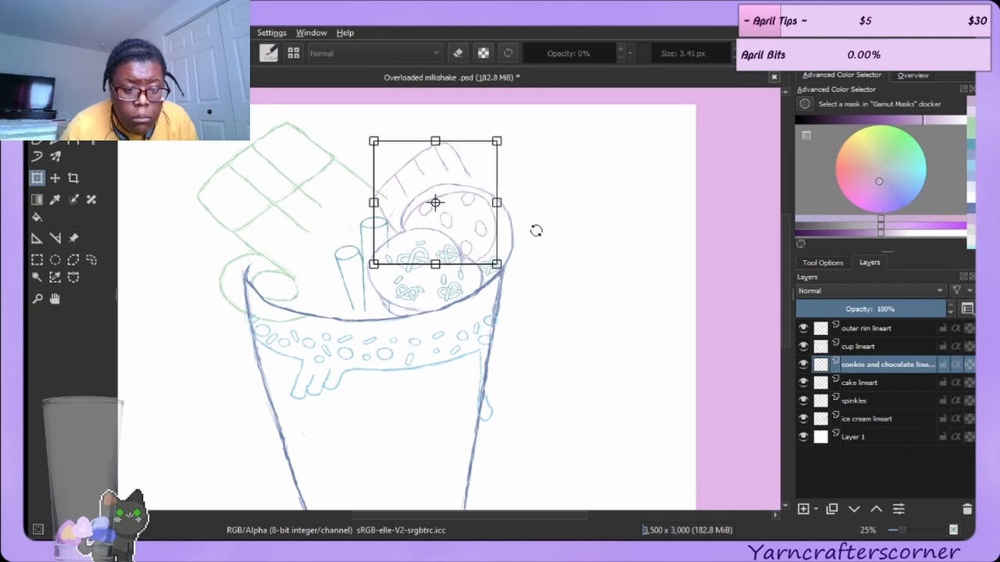
drag(498, 202, 433, 208)
drag(432, 143, 433, 189)
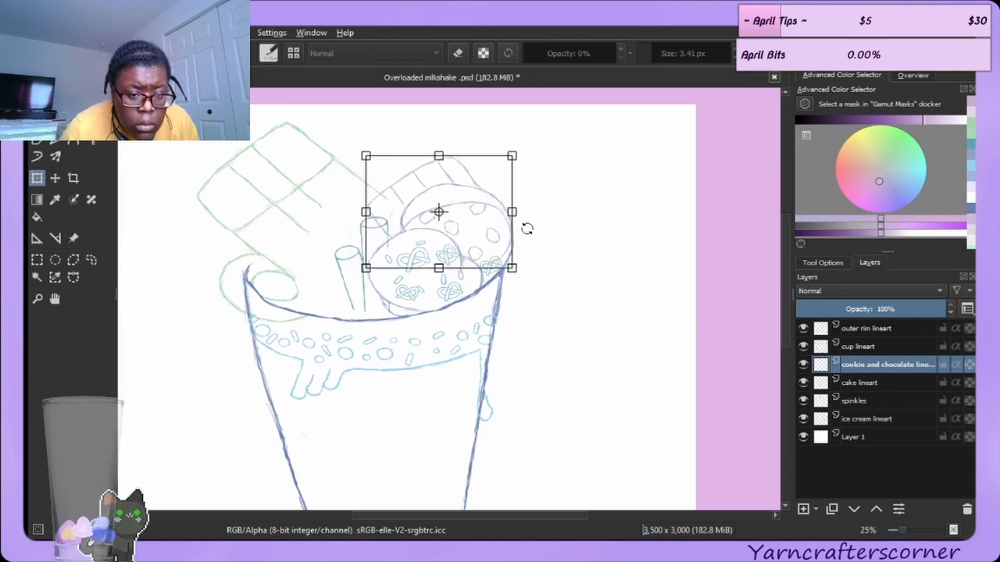
drag(517, 209, 479, 208)
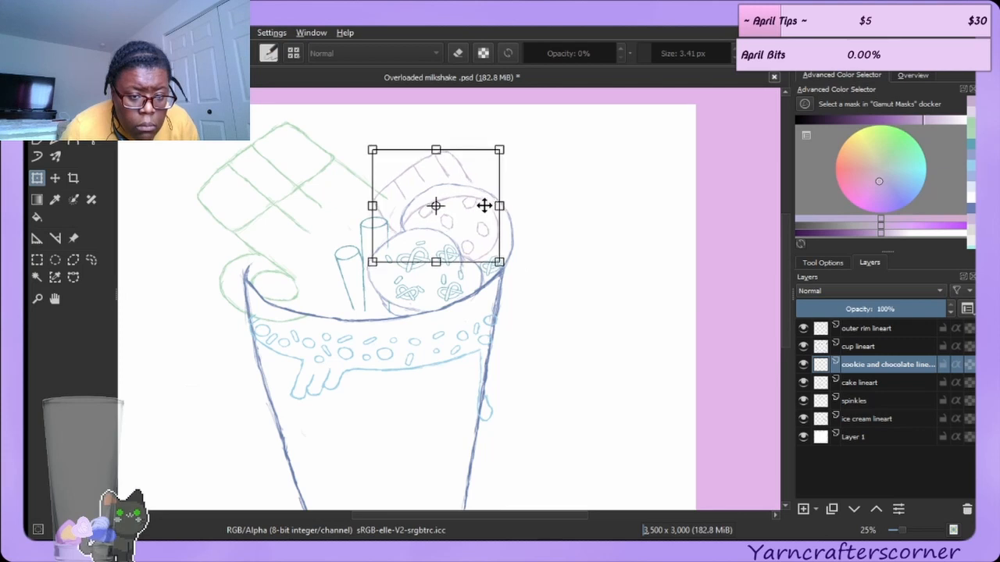
drag(500, 149, 498, 157)
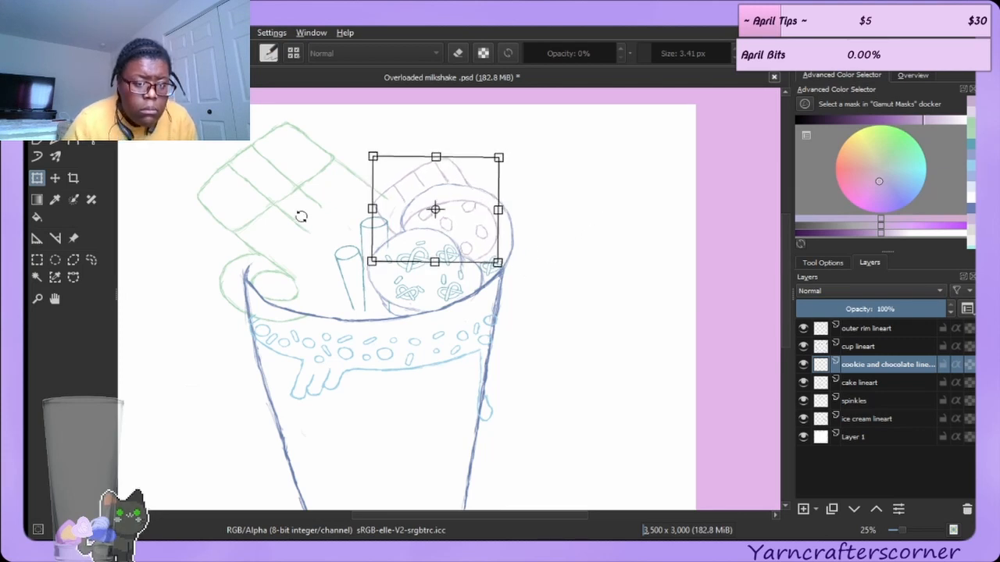
Shift the cake slice lineart slightly right and tilt it a little.
click(859, 382)
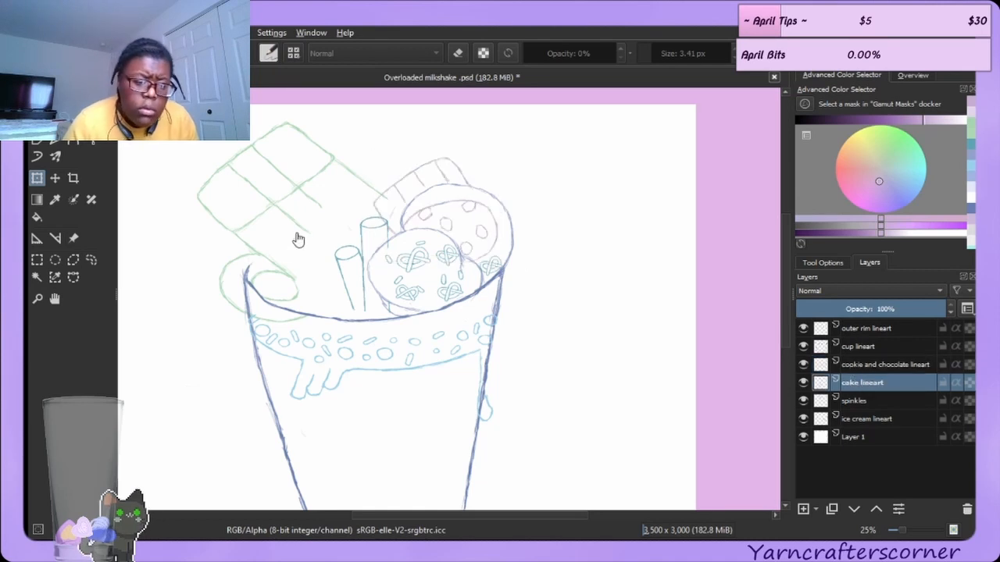
drag(290, 221, 310, 226)
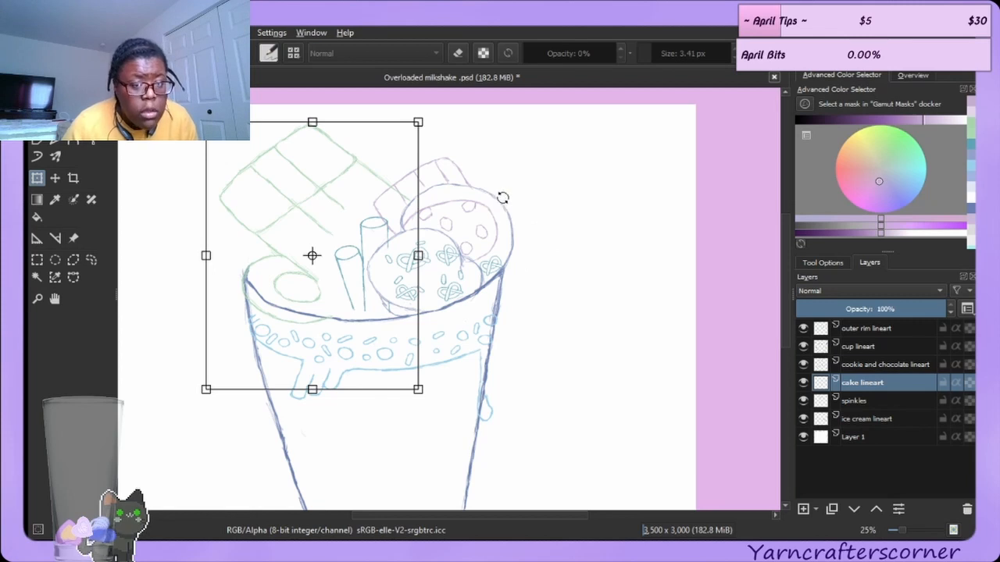
drag(556, 228, 556, 233)
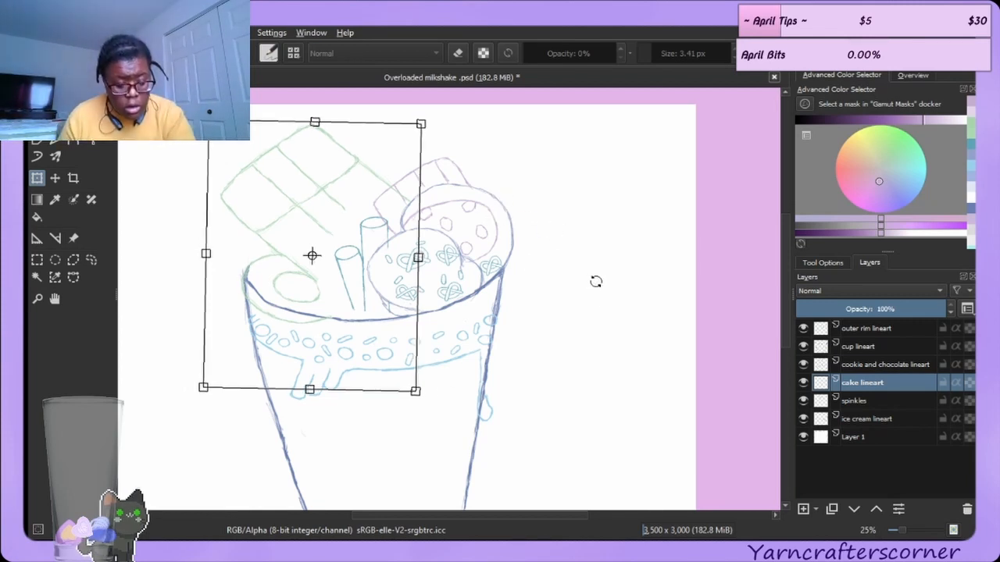
key(b)
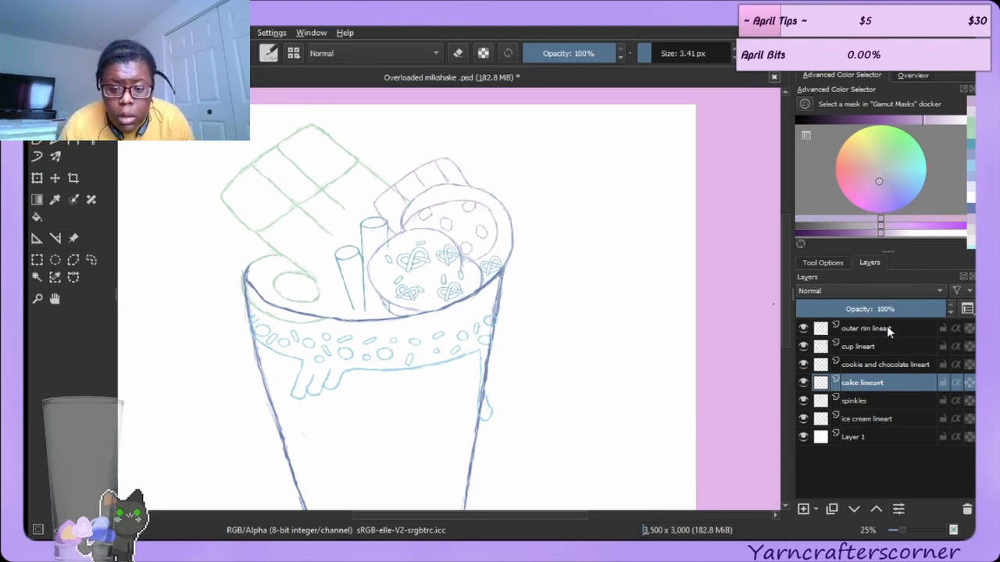
Move the cake lineart layer to the top of the layer stack.
click(875, 350)
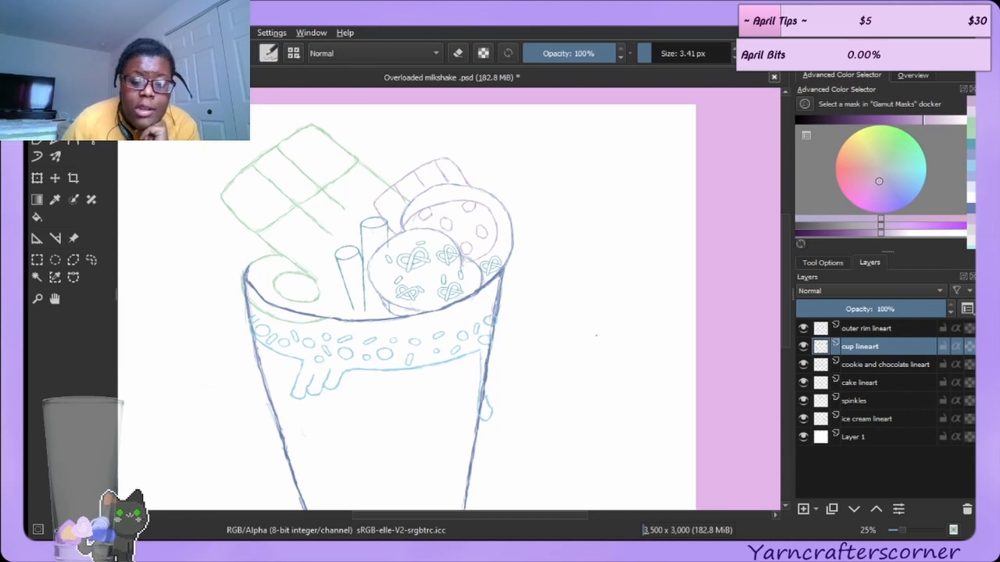
click(853, 383)
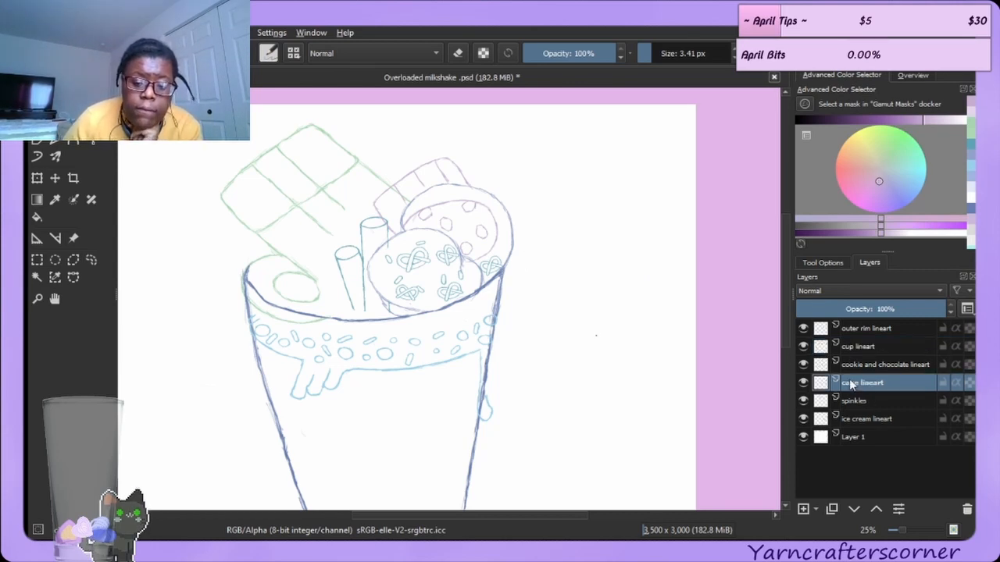
click(877, 507)
click(877, 506)
click(877, 506)
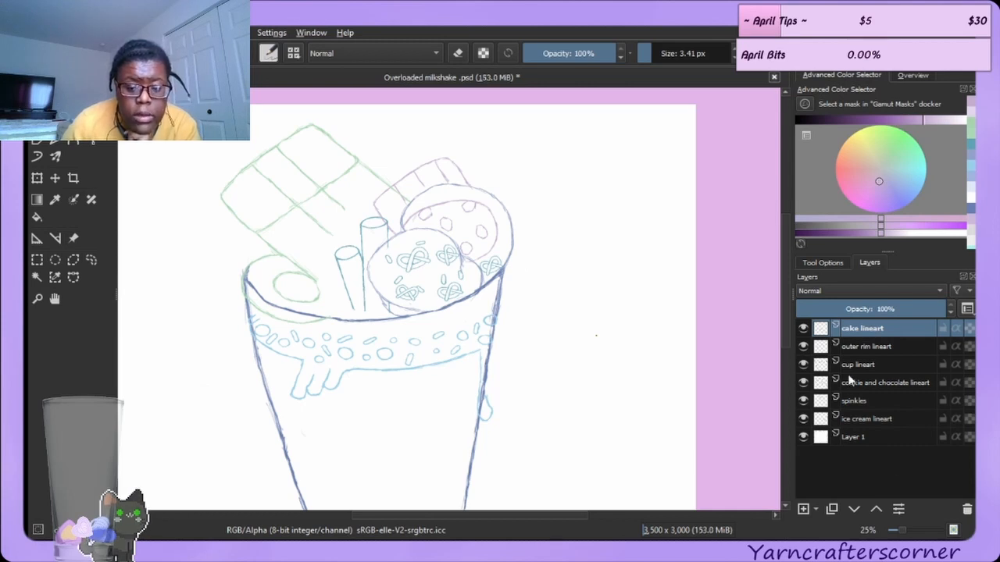
Switch to the circular eraser brush preset and save the document.
click(803, 381)
click(803, 382)
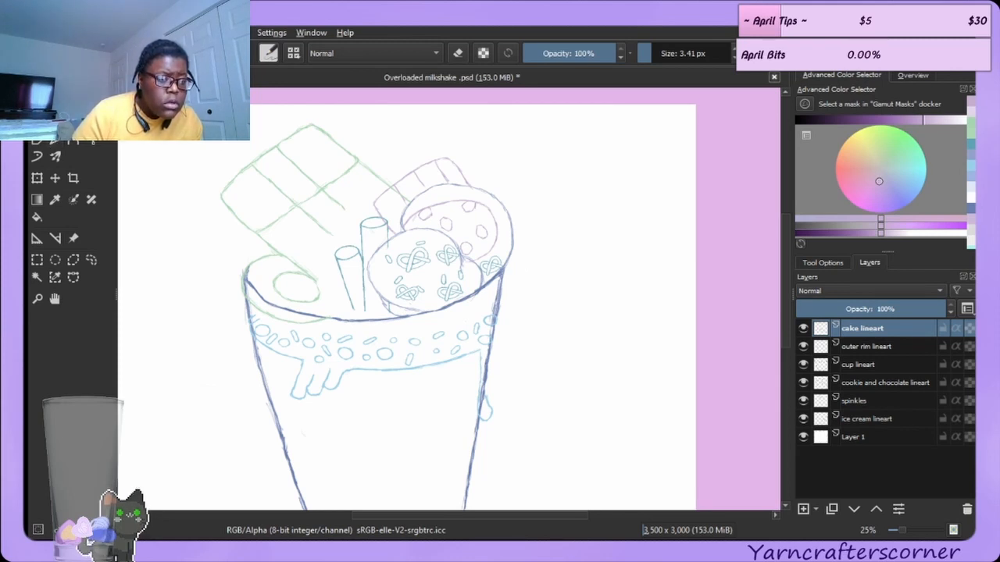
click(88, 76)
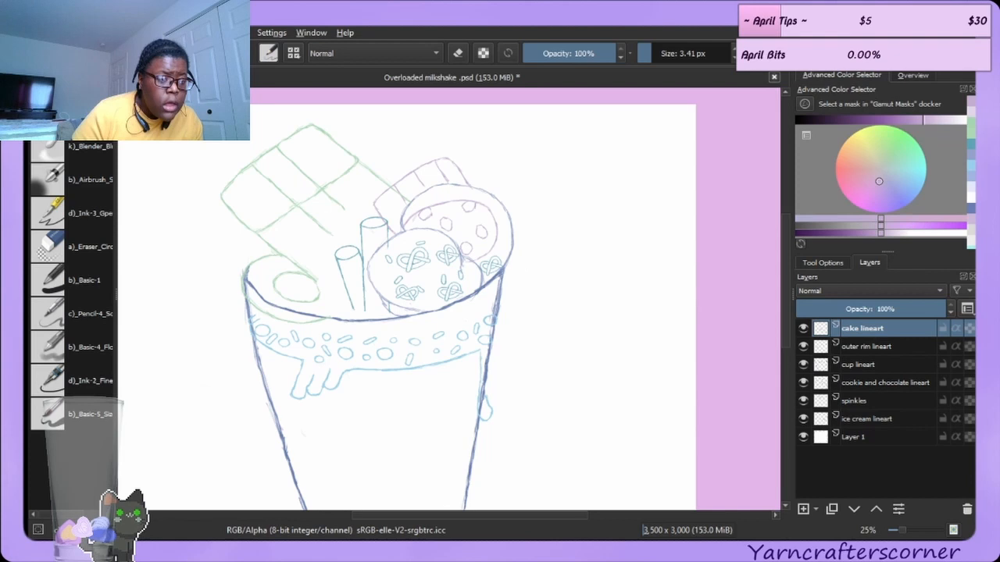
click(53, 213)
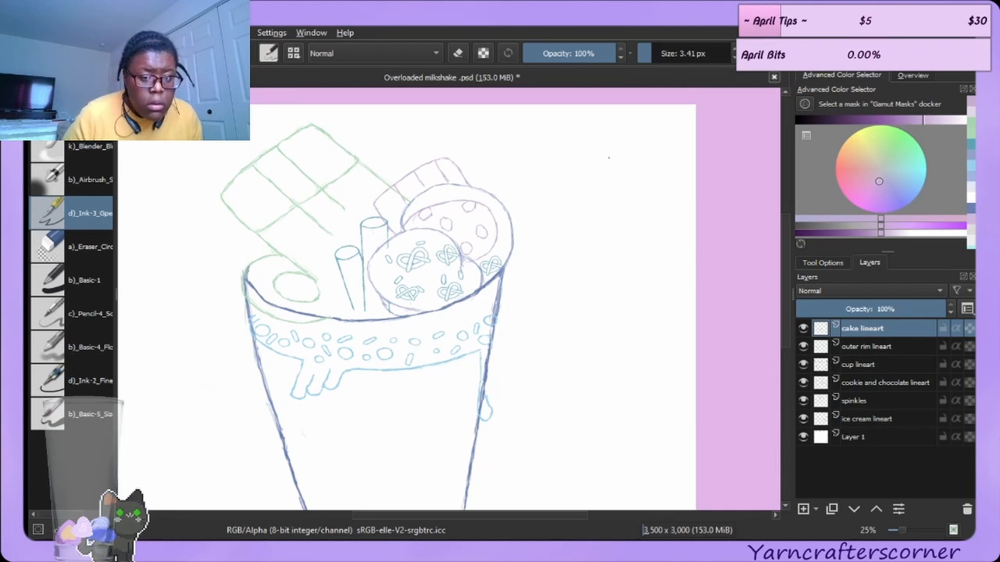
click(76, 250)
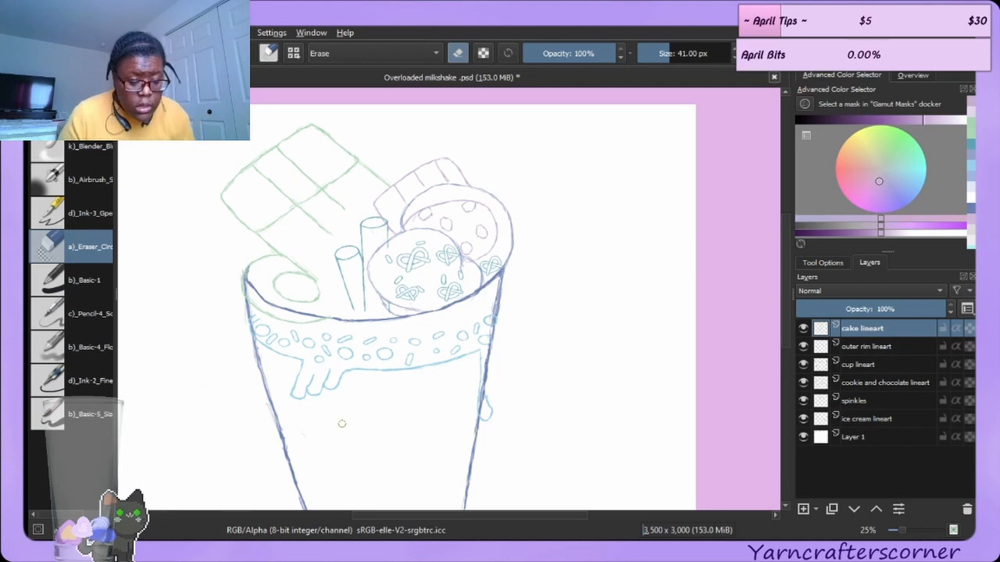
key(ctrl+s)
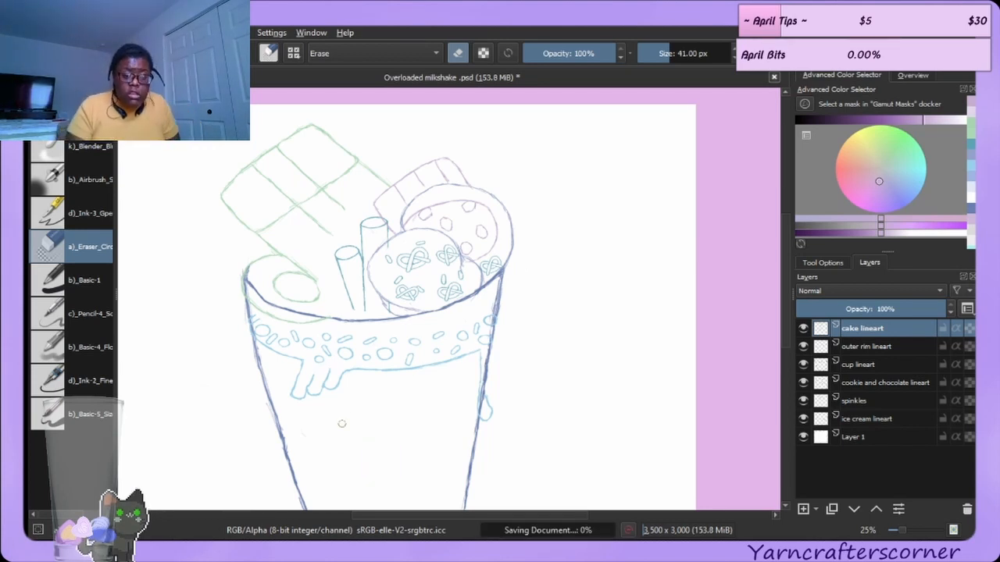